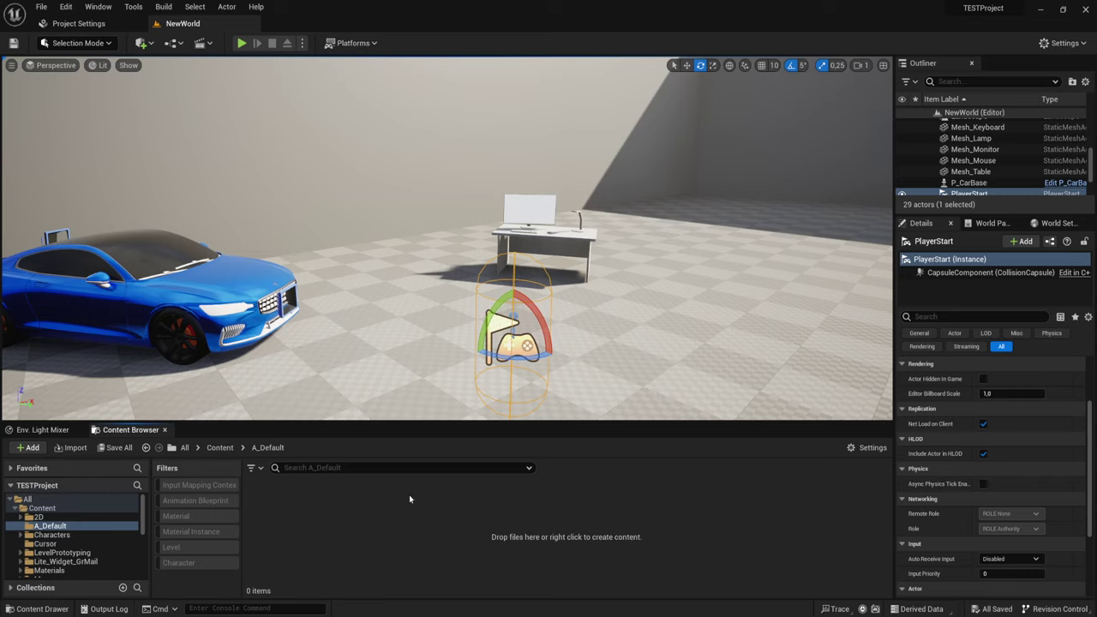
Create a new Blueprint class in A_Default with SaveGame as its parent class
{"action": "right_click", "coordinate": [378, 511]}
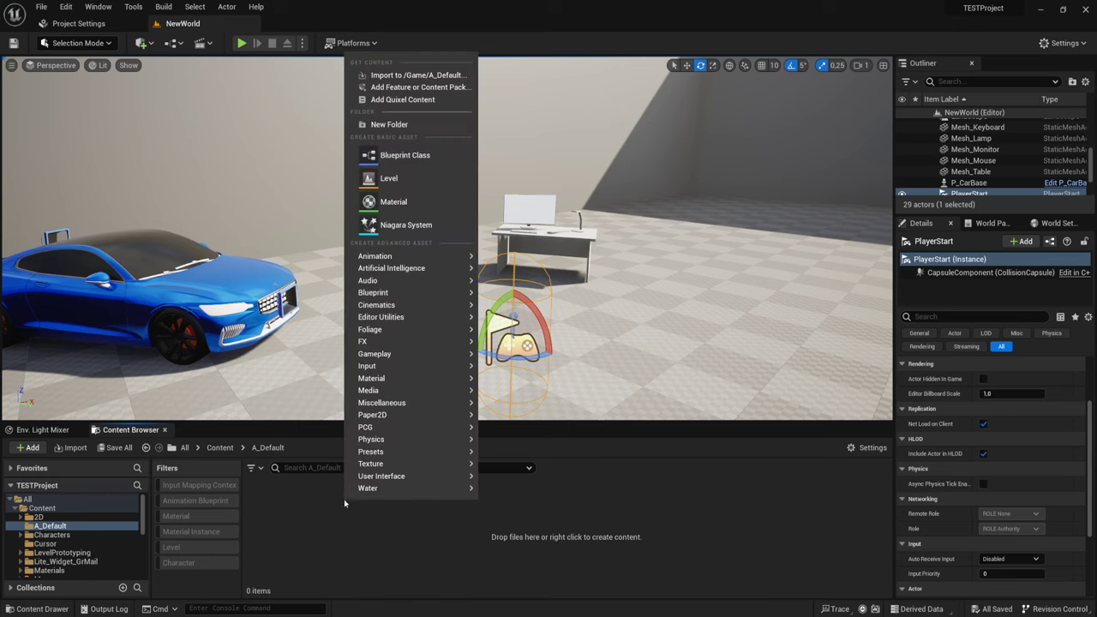
{"action": "mouse_move", "coordinate": [390, 257]}
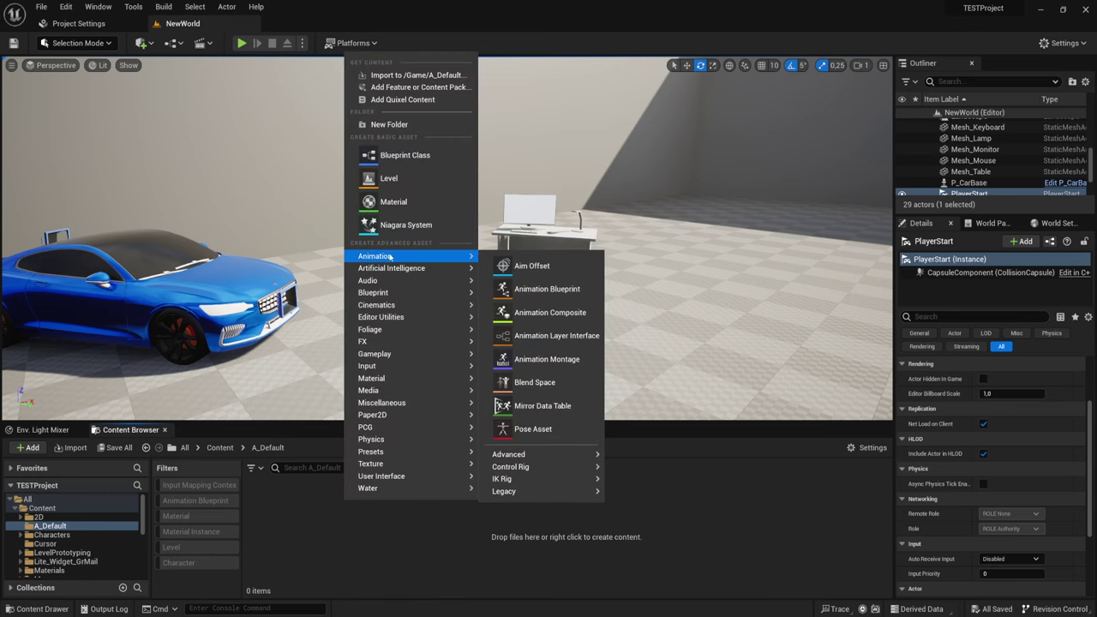
{"action": "left_click", "coordinate": [403, 155]}
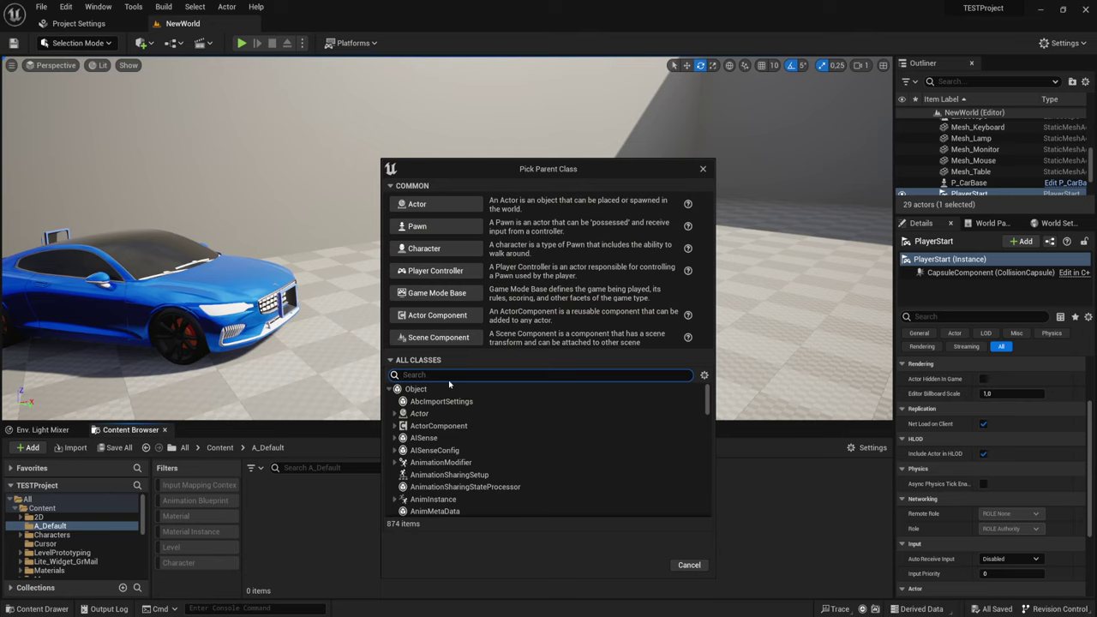
{"action": "type", "text": "Save"}
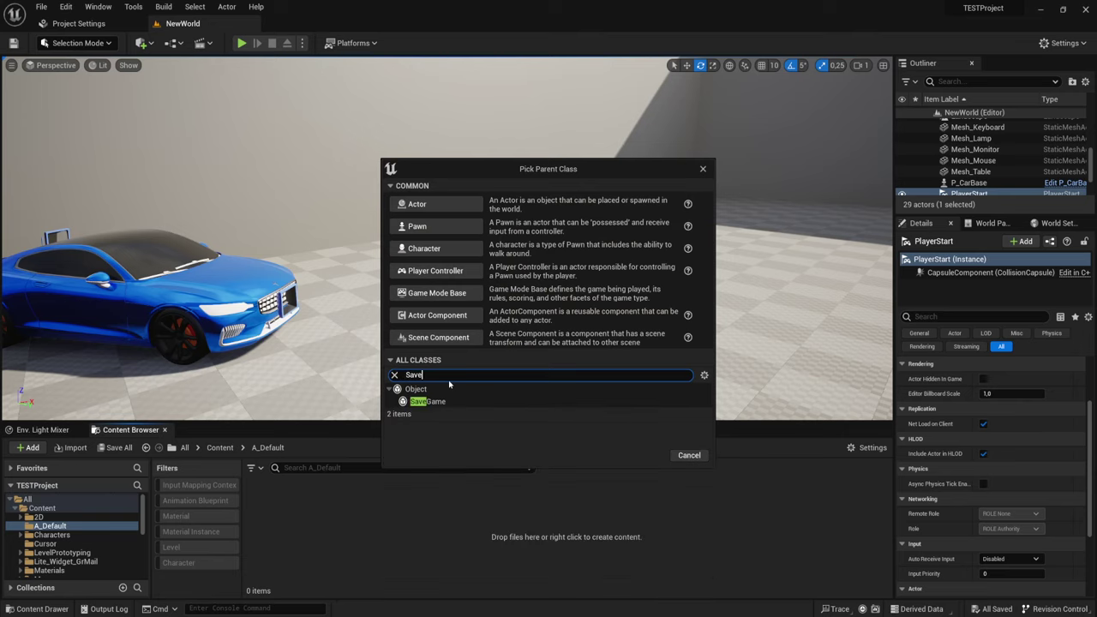
{"action": "left_click", "coordinate": [428, 401]}
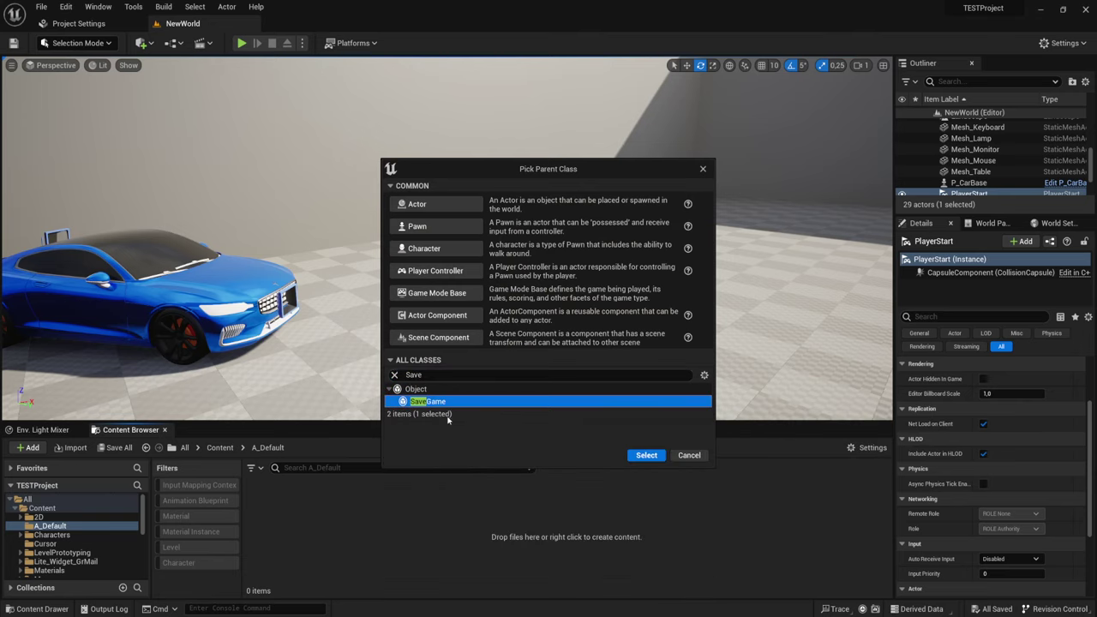
{"action": "left_click", "coordinate": [647, 455]}
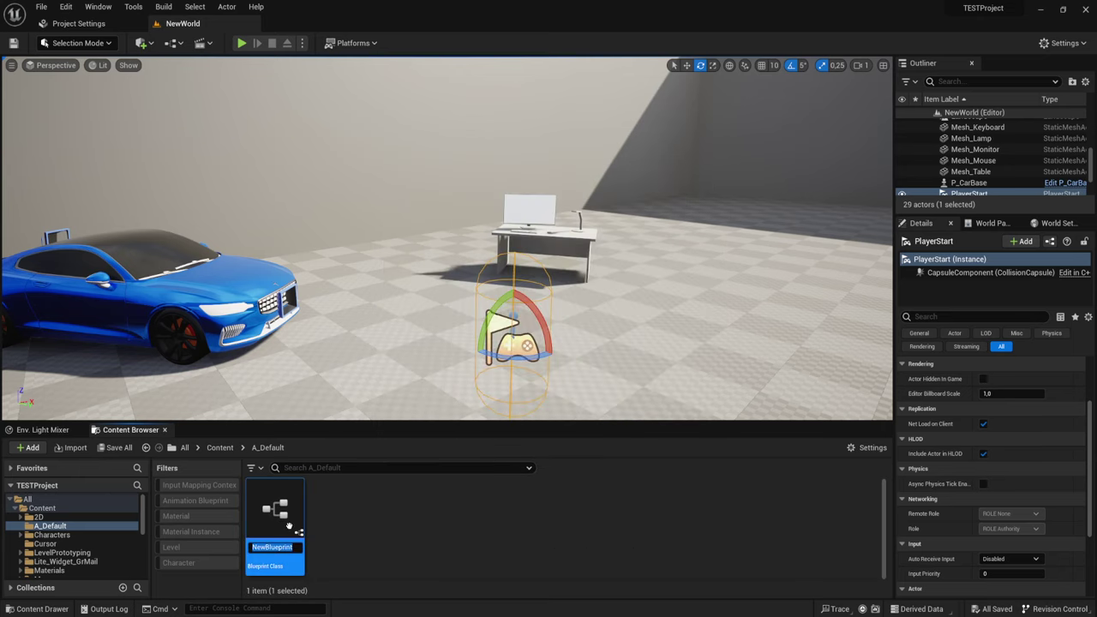
Name the new blueprint asset MySaveGame and select it
{"action": "type", "text": "MySave"}
{"action": "type", "text": "Game"}
{"action": "type", "text": "My"}
{"action": "key", "text": "Return"}
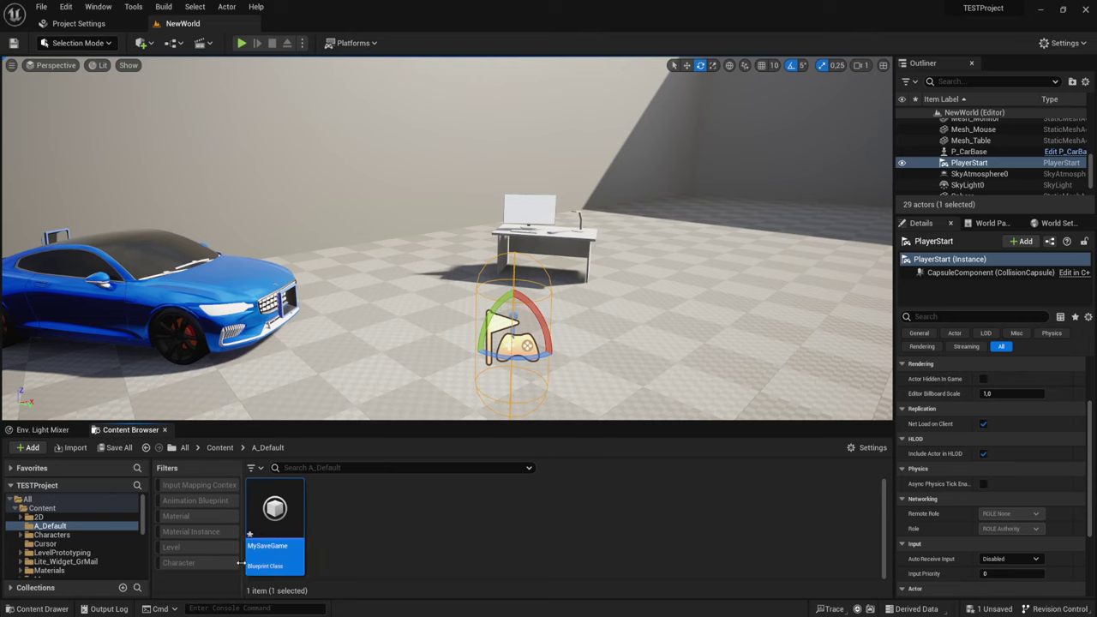
{"action": "mouse_move", "coordinate": [291, 552]}
{"action": "left_click", "coordinate": [338, 516]}
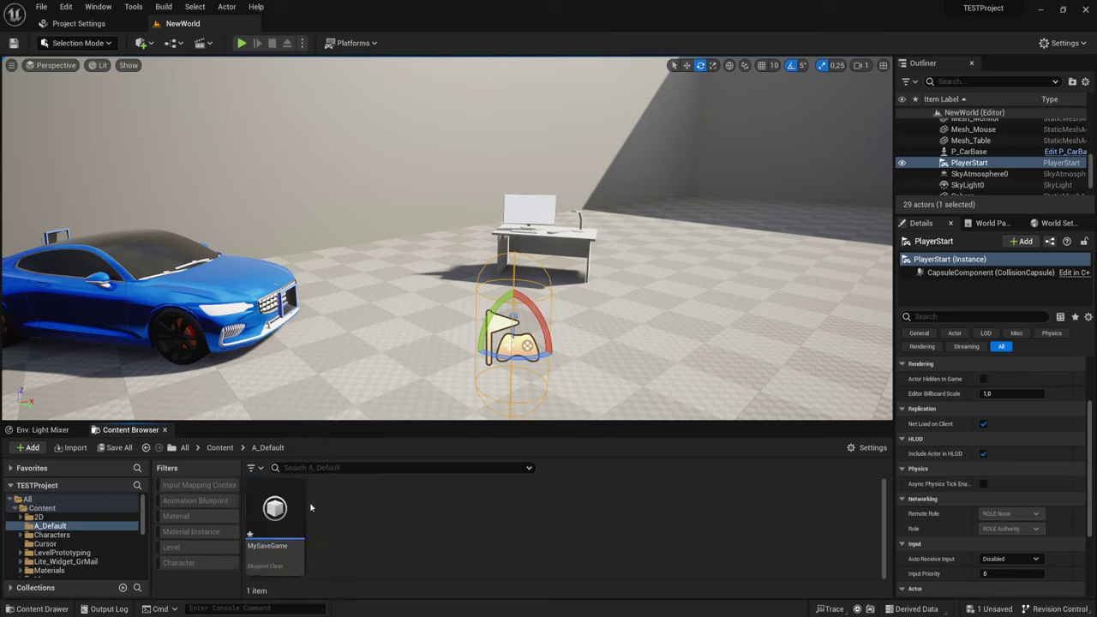
{"action": "left_click", "coordinate": [278, 507]}
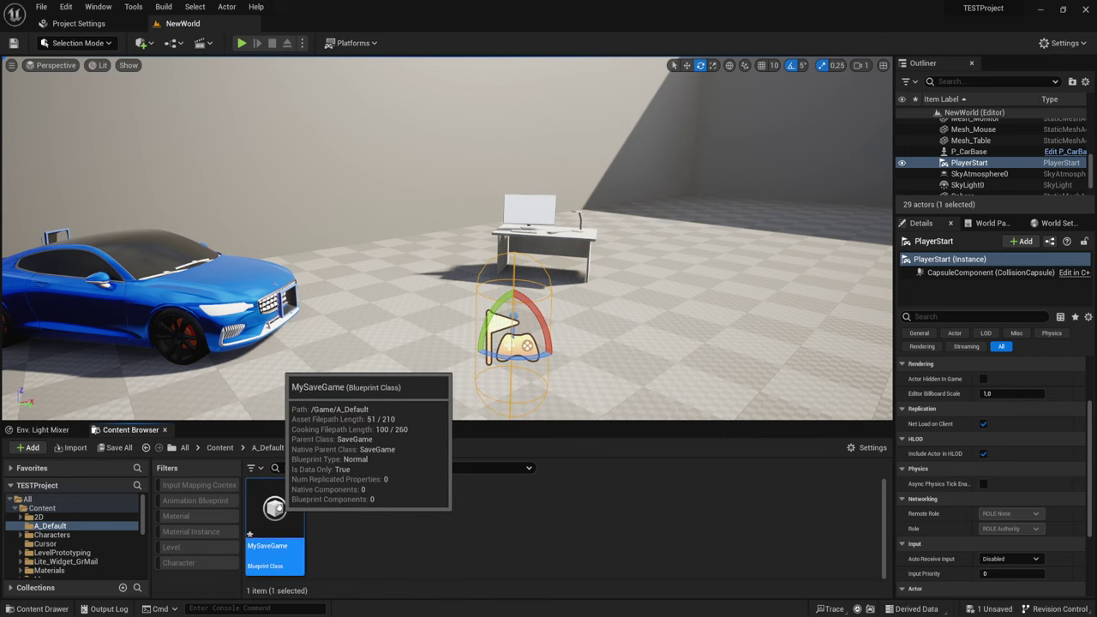
Open MySaveGame, add variables NewVar and NewVar_0, and make NewVar a Float
{"action": "double_click", "coordinate": [274, 507]}
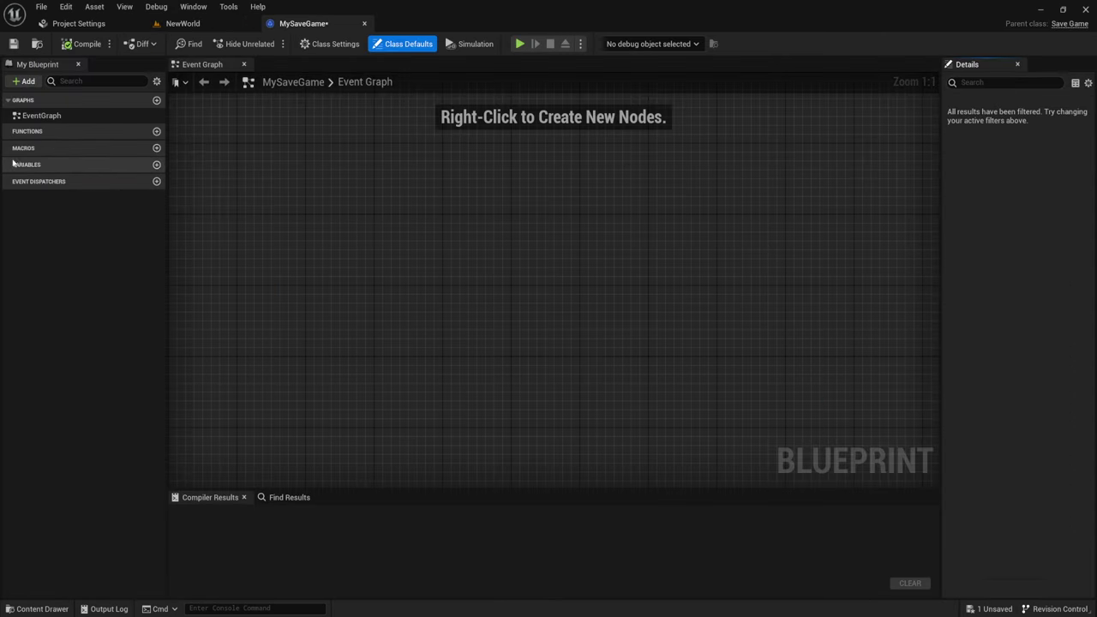
{"action": "left_click", "coordinate": [156, 163]}
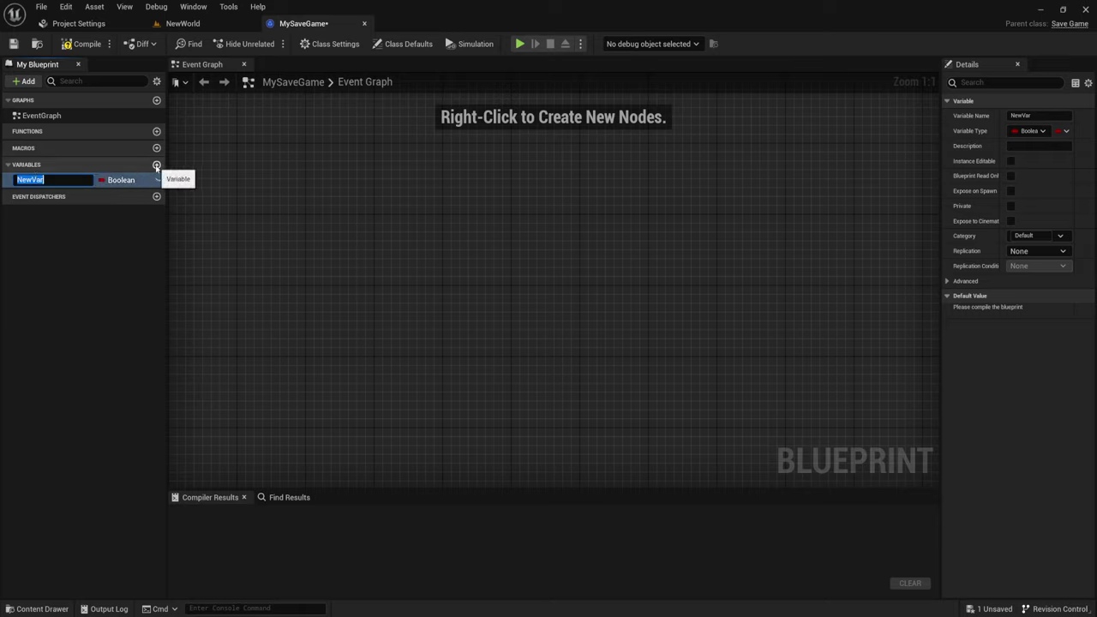
{"action": "key", "text": "Return"}
{"action": "left_click", "coordinate": [156, 165]}
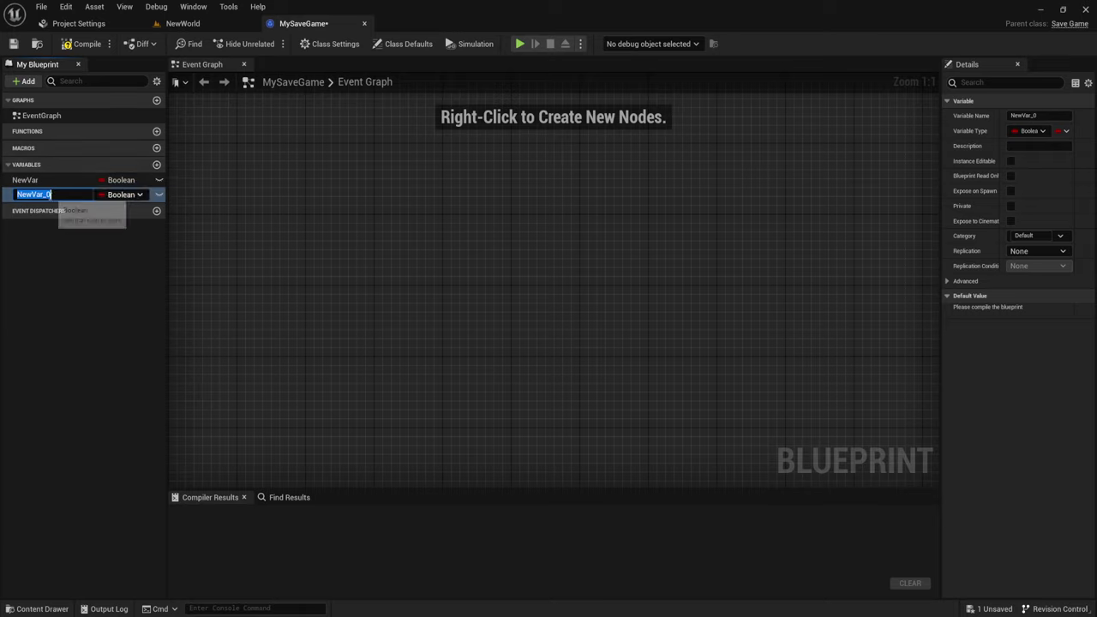
{"action": "key", "text": "Return"}
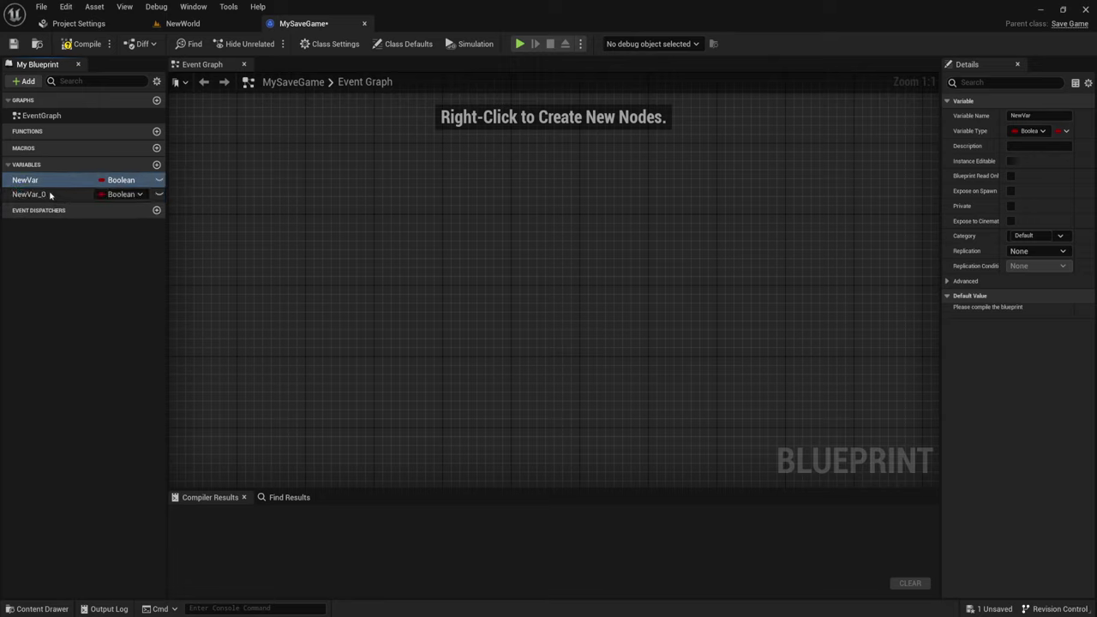
{"action": "left_click", "coordinate": [50, 195]}
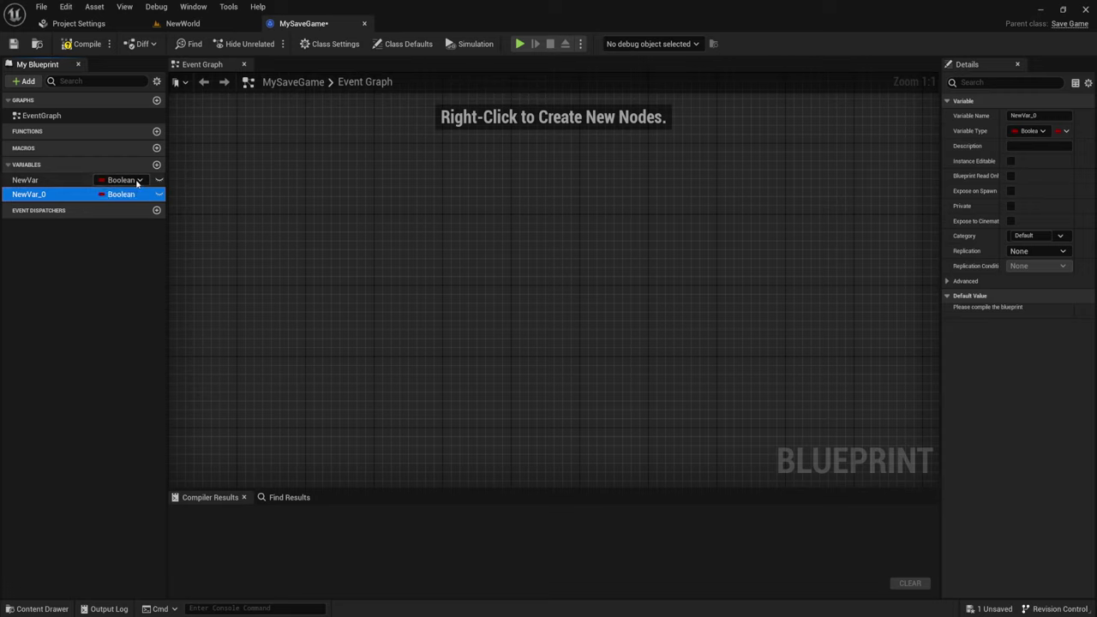
{"action": "left_click", "coordinate": [136, 194]}
{"action": "left_click", "coordinate": [122, 253]}
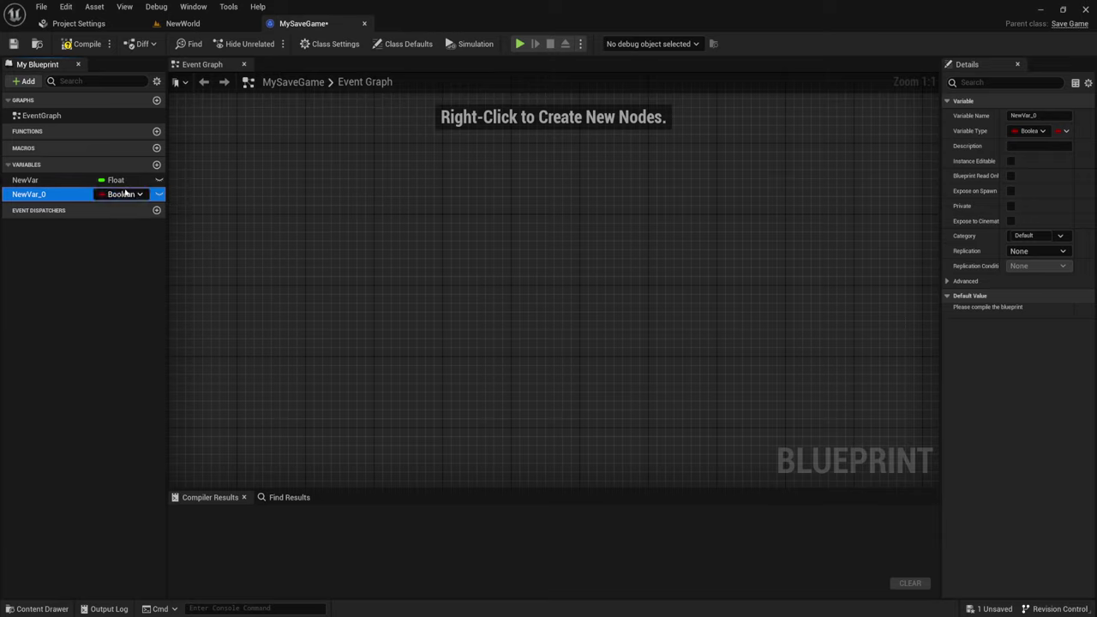
Delete both variables, add a single Float variable NewVar, and return to NewWorld
{"action": "key", "text": "Delete"}
{"action": "left_click", "coordinate": [66, 182]}
{"action": "key", "text": "Delete"}
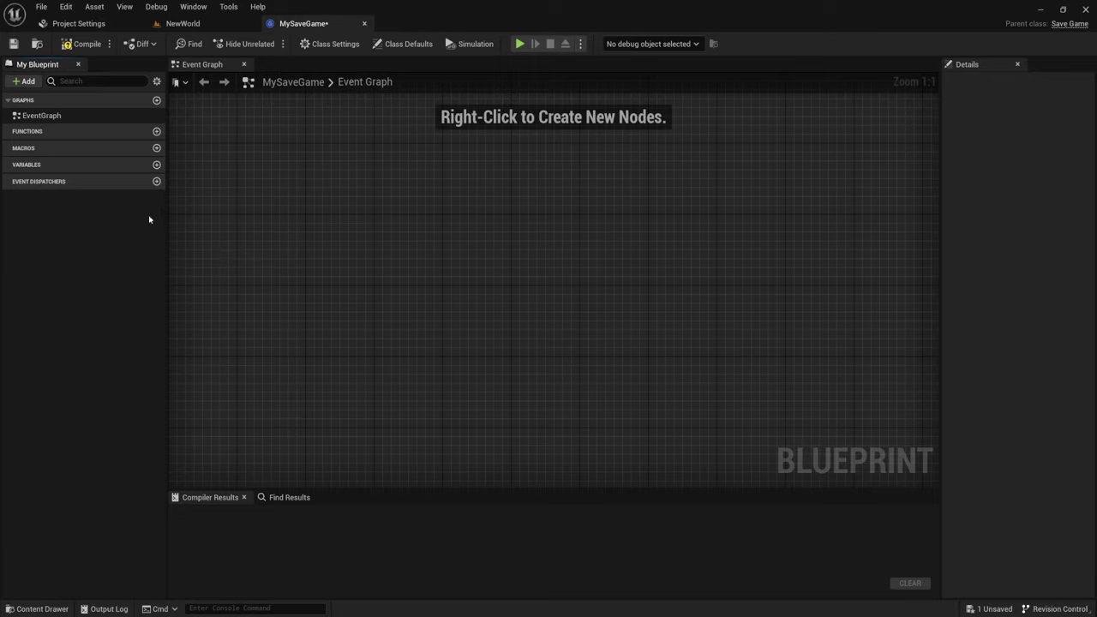
{"action": "left_click", "coordinate": [156, 163]}
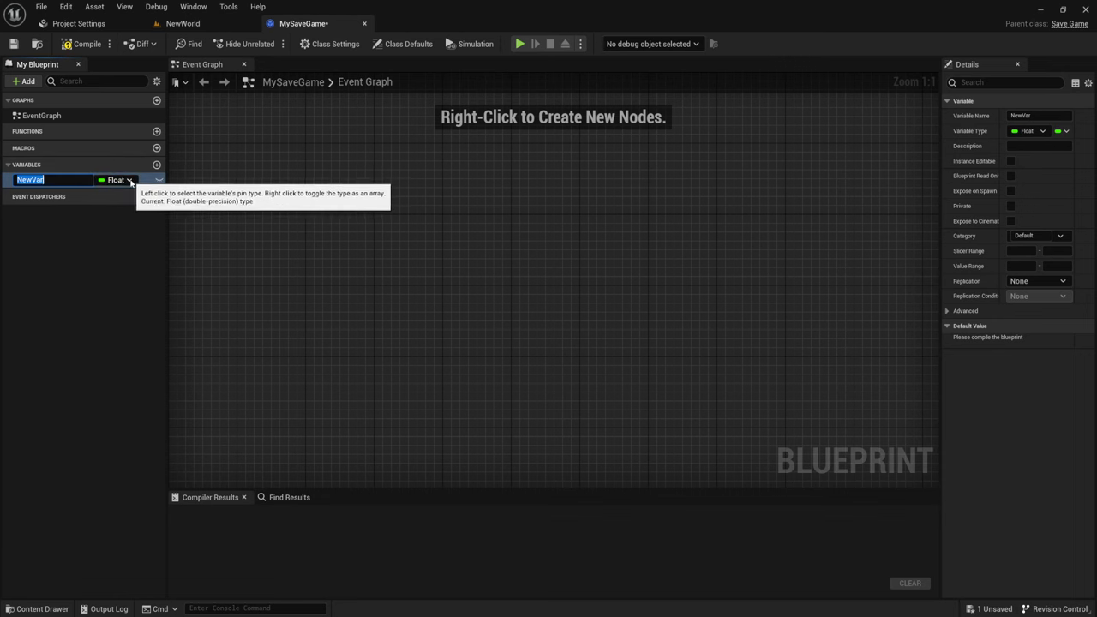
{"action": "left_click", "coordinate": [184, 24]}
Create a Blueprint Structure named STR_PlayerVariable in A_Default and open it for editing
{"action": "left_click", "coordinate": [337, 550]}
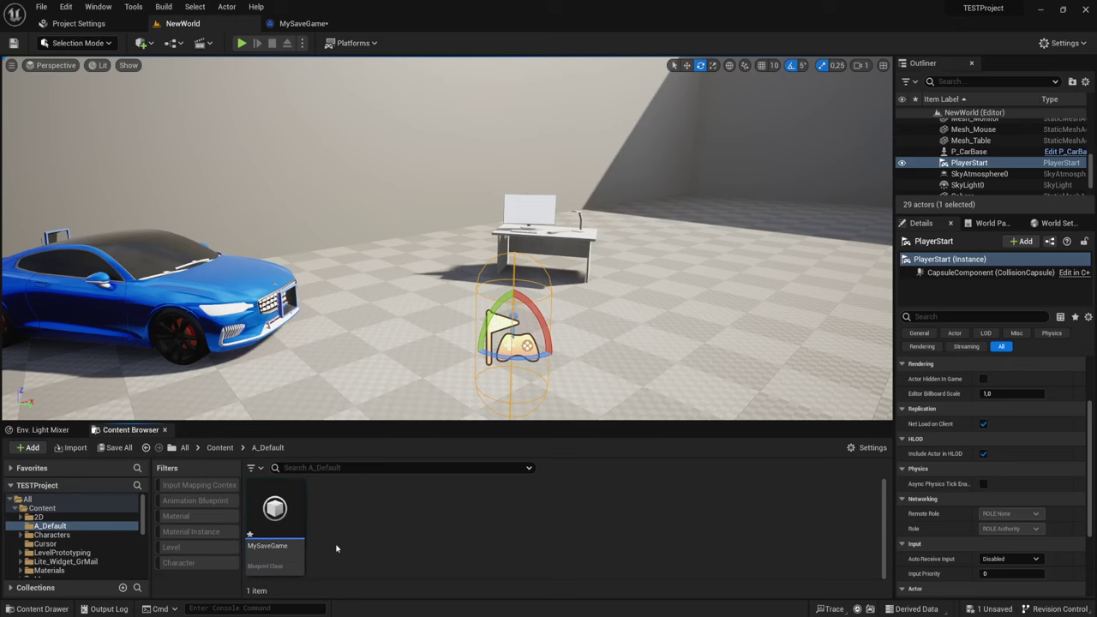
{"action": "right_click", "coordinate": [341, 535]}
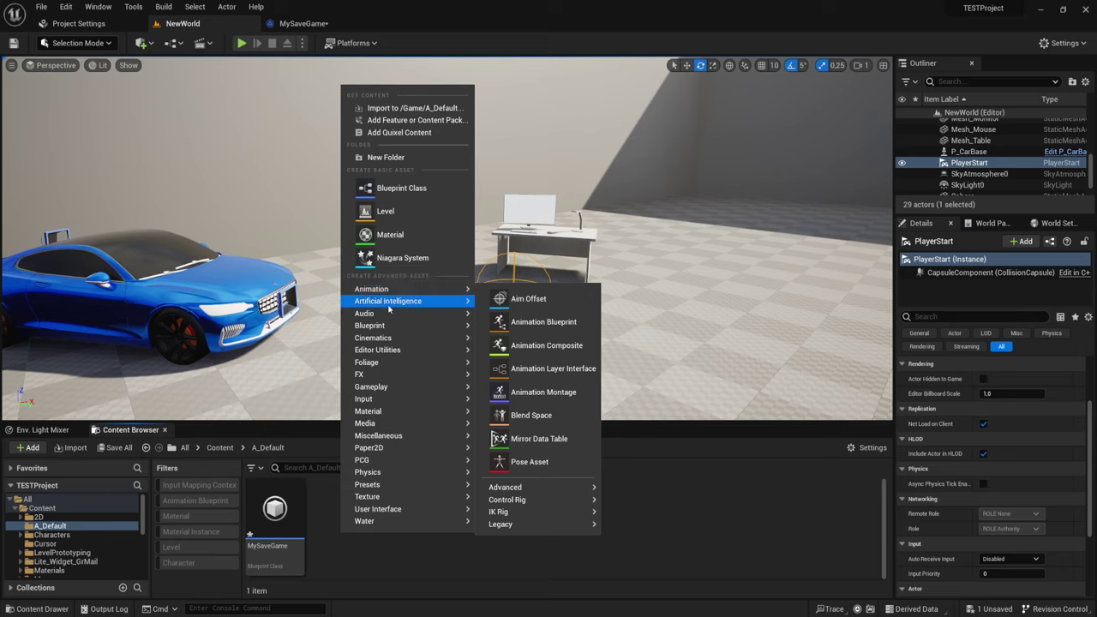
{"action": "mouse_move", "coordinate": [390, 353]}
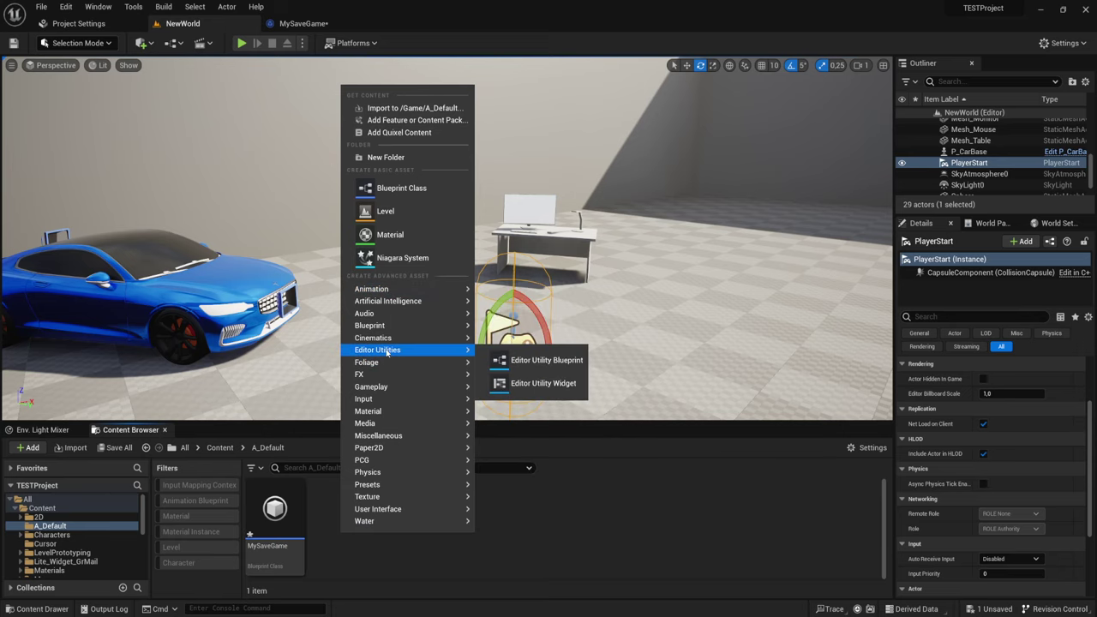
{"action": "mouse_move", "coordinate": [393, 327]}
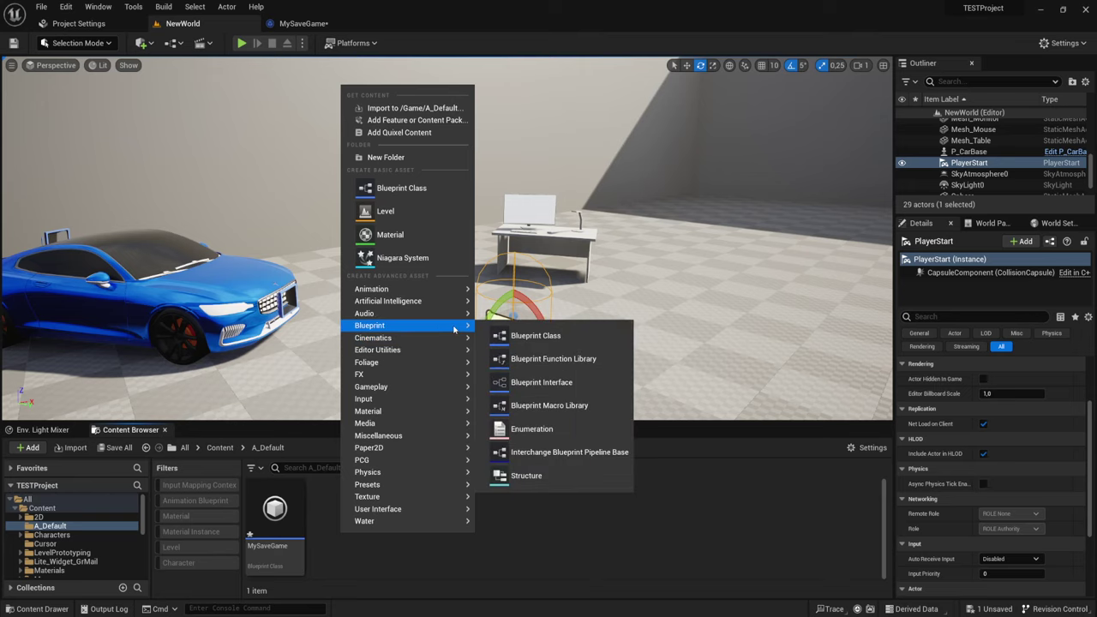
{"action": "left_click", "coordinate": [542, 478]}
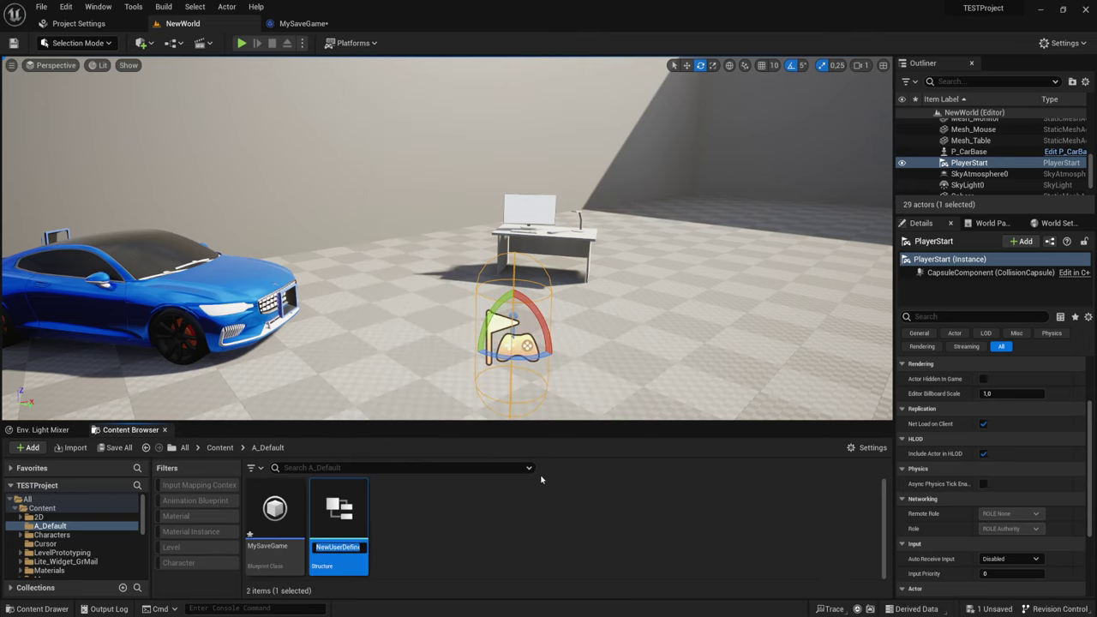
{"action": "type", "text": "STR"}
{"action": "type", "text": "_"}
{"action": "type", "text": "Player"}
{"action": "type", "text": "Var"}
{"action": "type", "text": "i"}
{"action": "type", "text": "a"}
{"action": "type", "text": "bl"}
{"action": "type", "text": "e"}
{"action": "key", "text": "Return"}
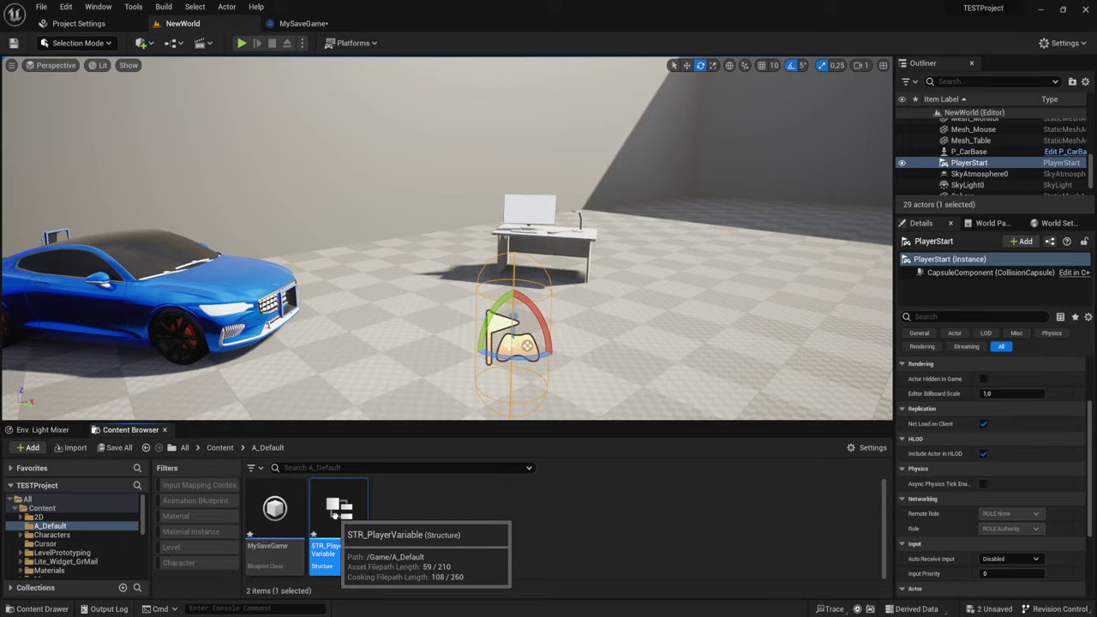
{"action": "double_click", "coordinate": [334, 513]}
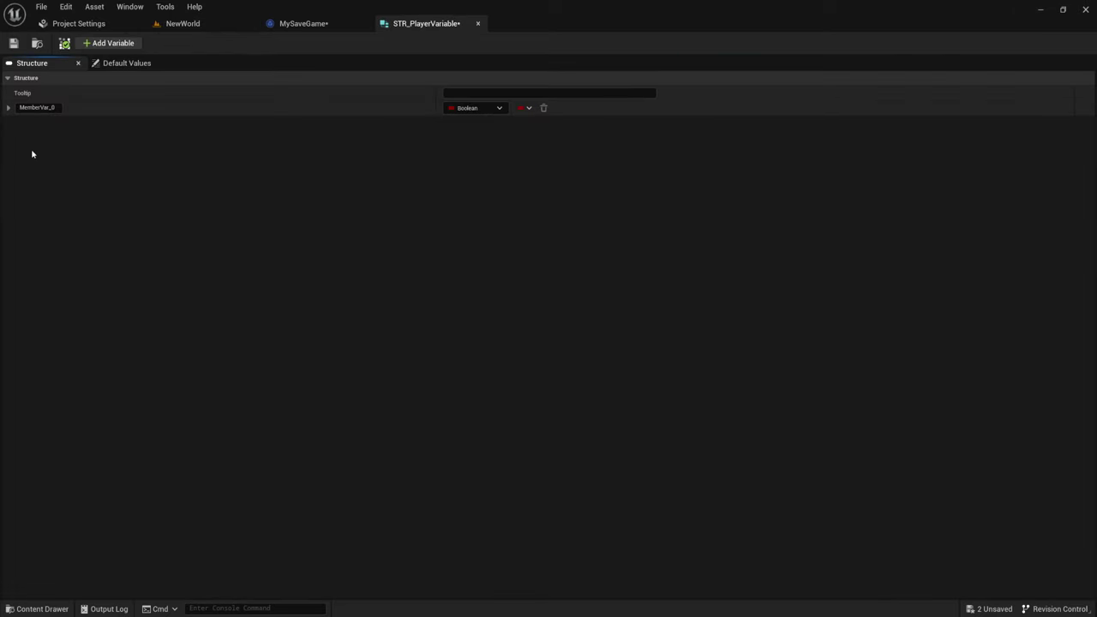
Add two more Boolean members to the structure and rename the first one IsDead
{"action": "left_click", "coordinate": [101, 45]}
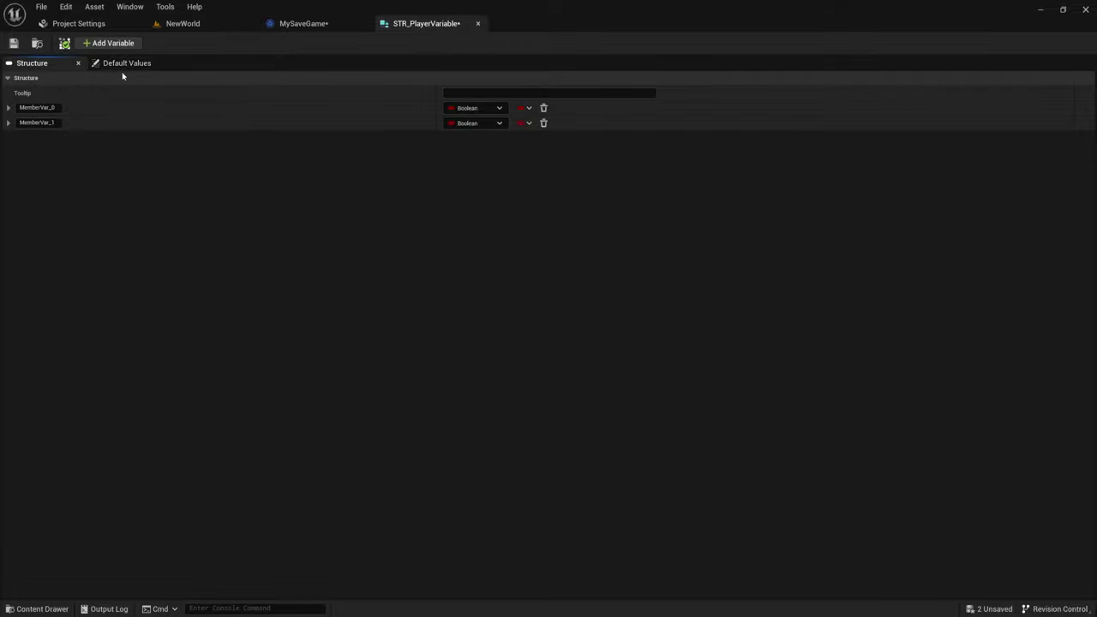
{"action": "left_click", "coordinate": [110, 44]}
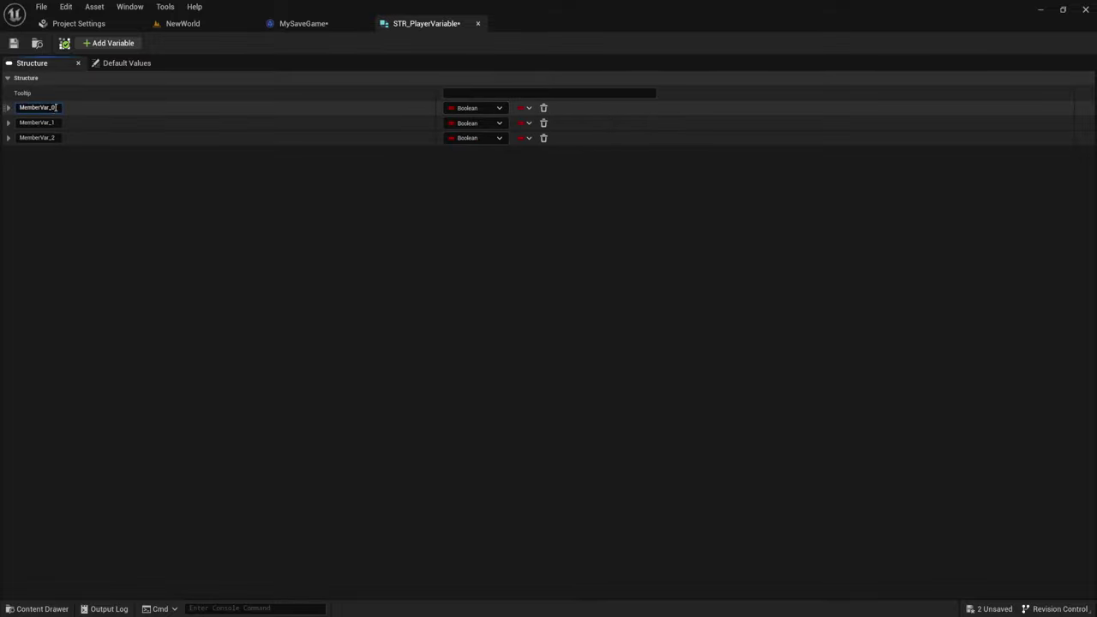
{"action": "left_click", "coordinate": [56, 107]}
{"action": "type", "text": "Is"}
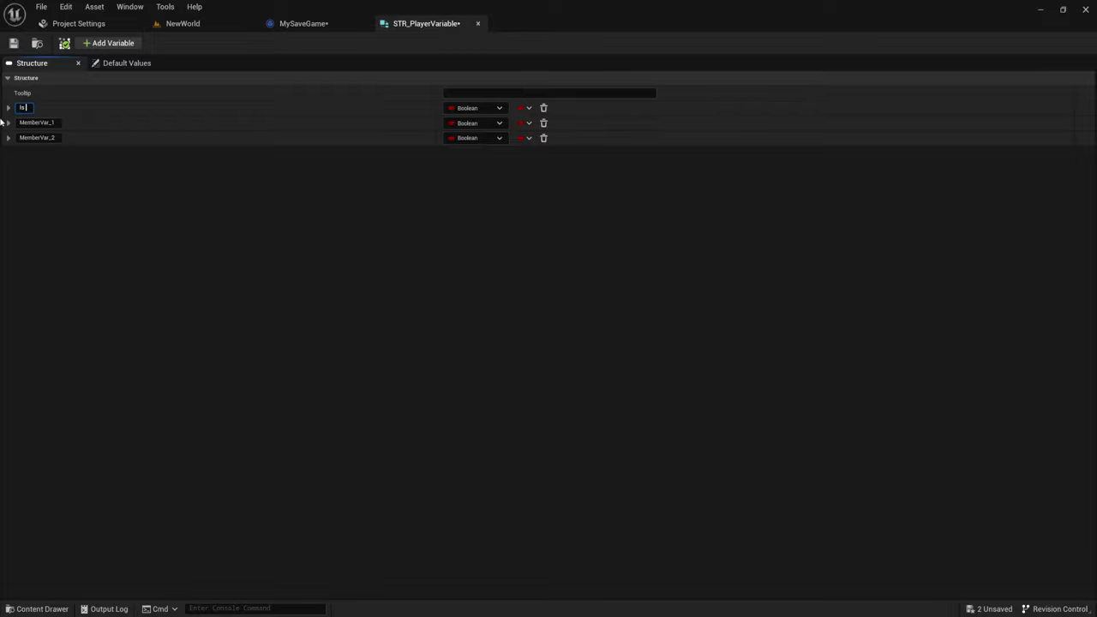
{"action": "type", "text": "Dead"}
{"action": "key", "text": "Return"}
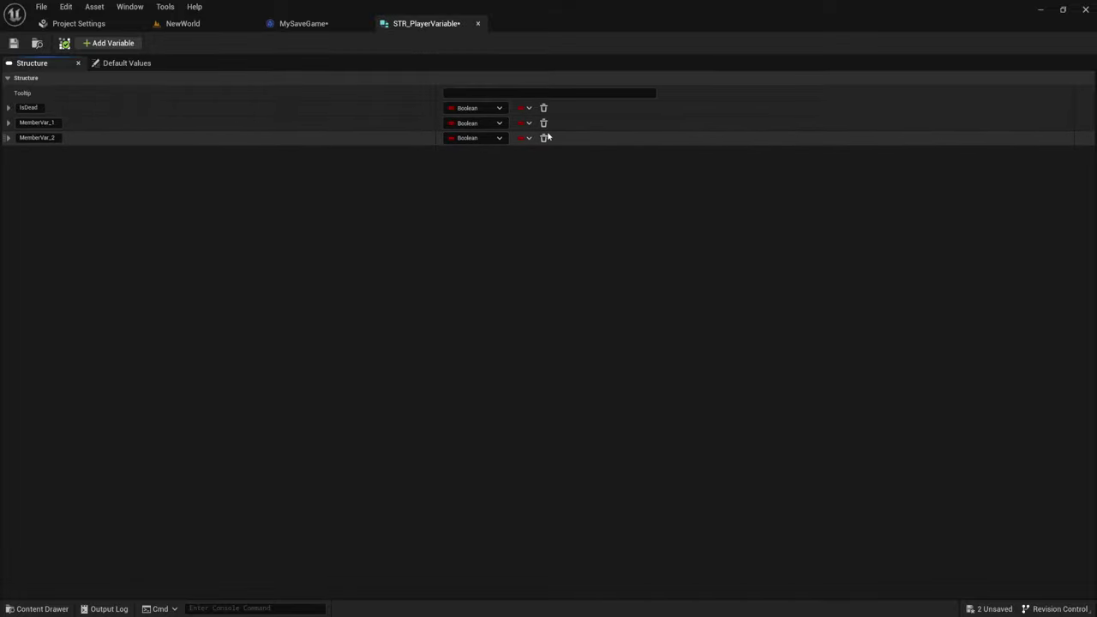
{"action": "left_click", "coordinate": [52, 122]}
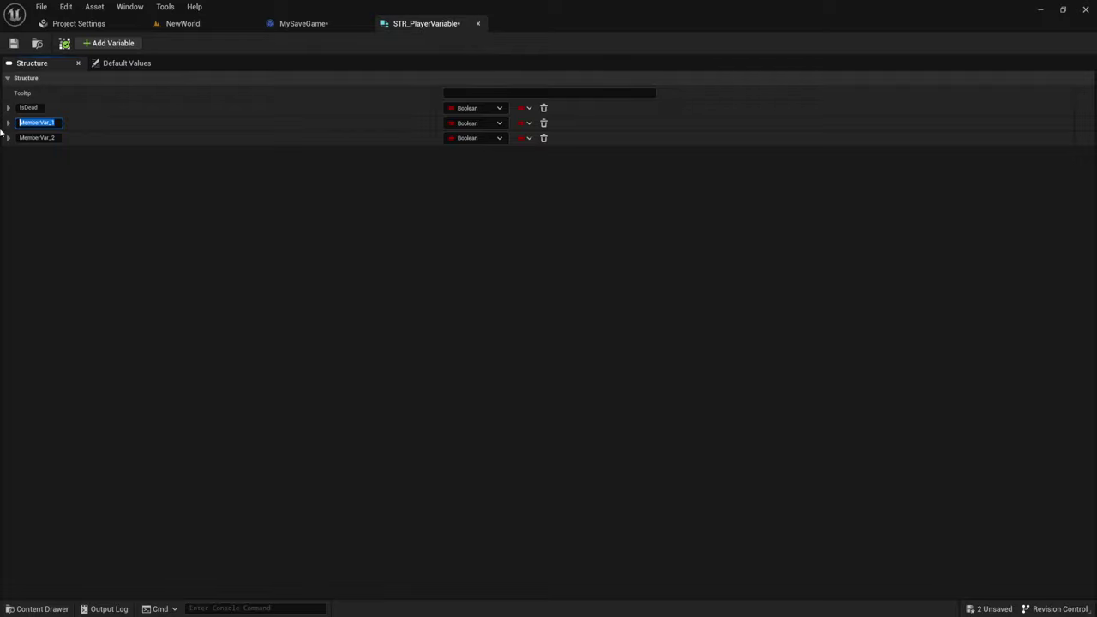
Rename the second member PlayerTransform and set its type to Transform
{"action": "type", "text": "Player"}
{"action": "type", "text": "Tra"}
{"action": "type", "text": "nc"}
{"action": "type", "text": "for"}
{"action": "type", "text": "m"}
{"action": "left_click", "coordinate": [499, 123]}
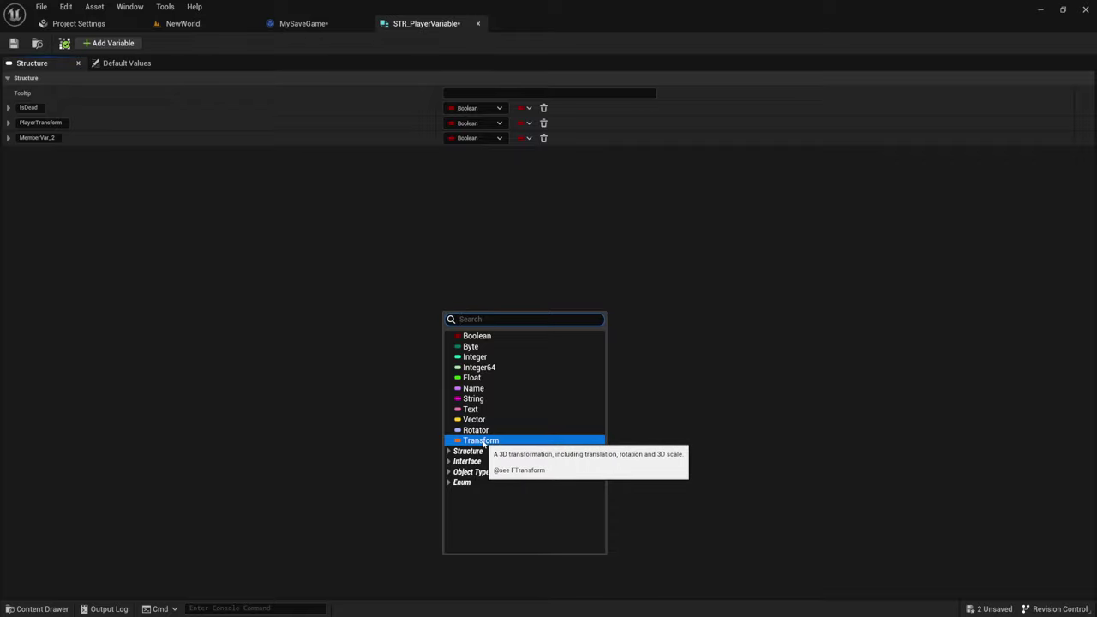
{"action": "left_click", "coordinate": [434, 251]}
{"action": "left_click", "coordinate": [499, 123]}
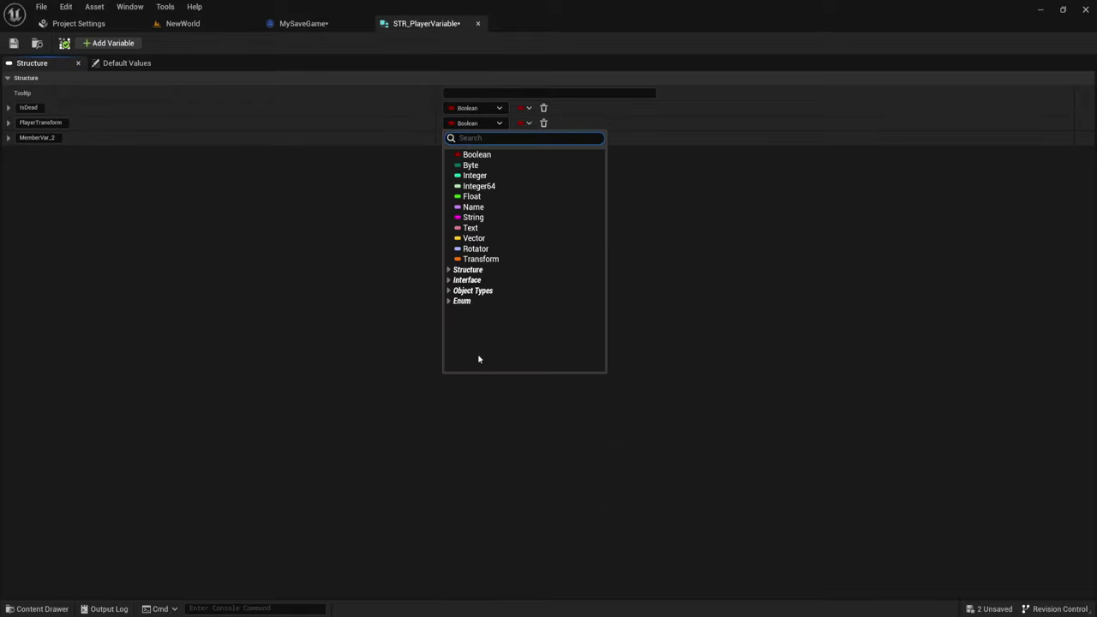
{"action": "left_click", "coordinate": [479, 259]}
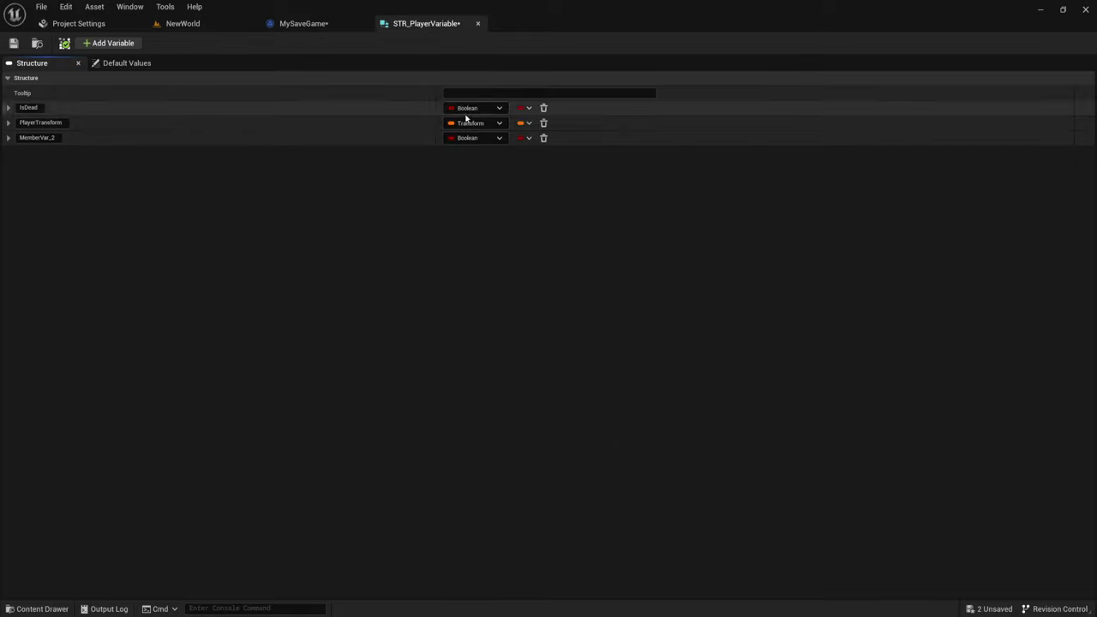
{"action": "left_click", "coordinate": [53, 138]}
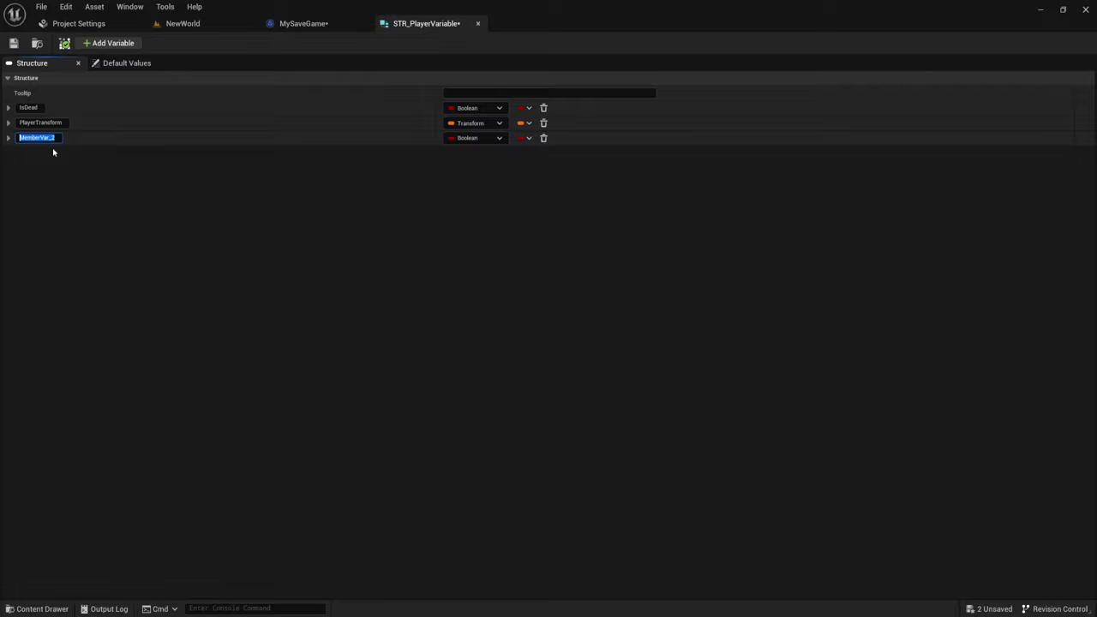
Name the third member PlayerRotator with type Rotator, then add a fourth member
{"action": "type", "text": "Player"}
{"action": "type", "text": "Rota"}
{"action": "type", "text": "t"}
{"action": "type", "text": "o"}
{"action": "type", "text": "r"}
{"action": "key", "text": "Return"}
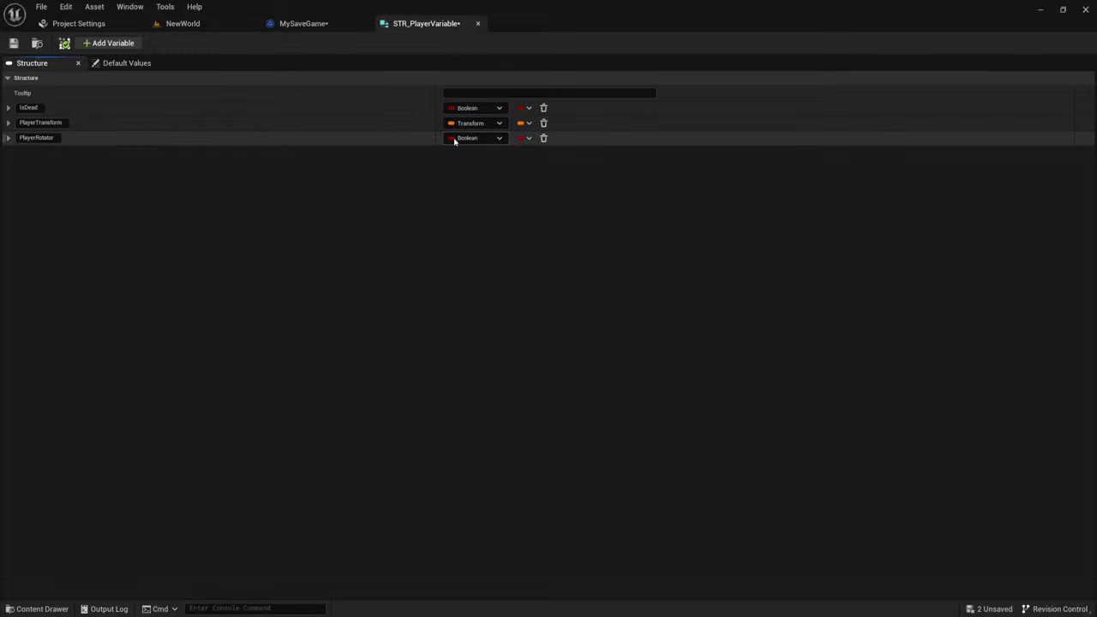
{"action": "left_click", "coordinate": [475, 138]}
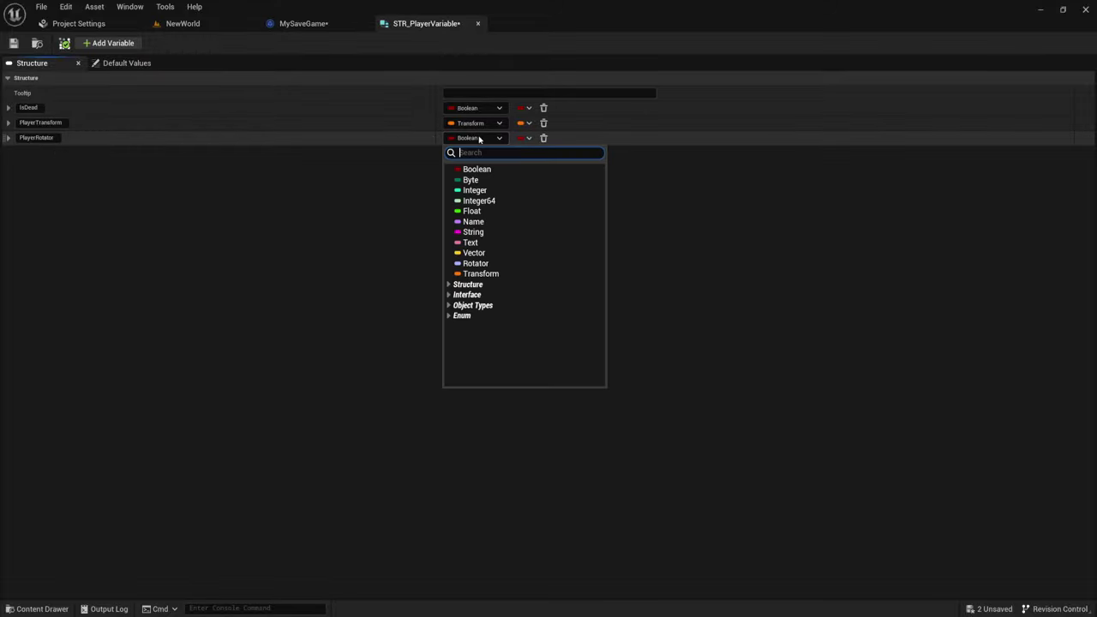
{"action": "left_click", "coordinate": [475, 263]}
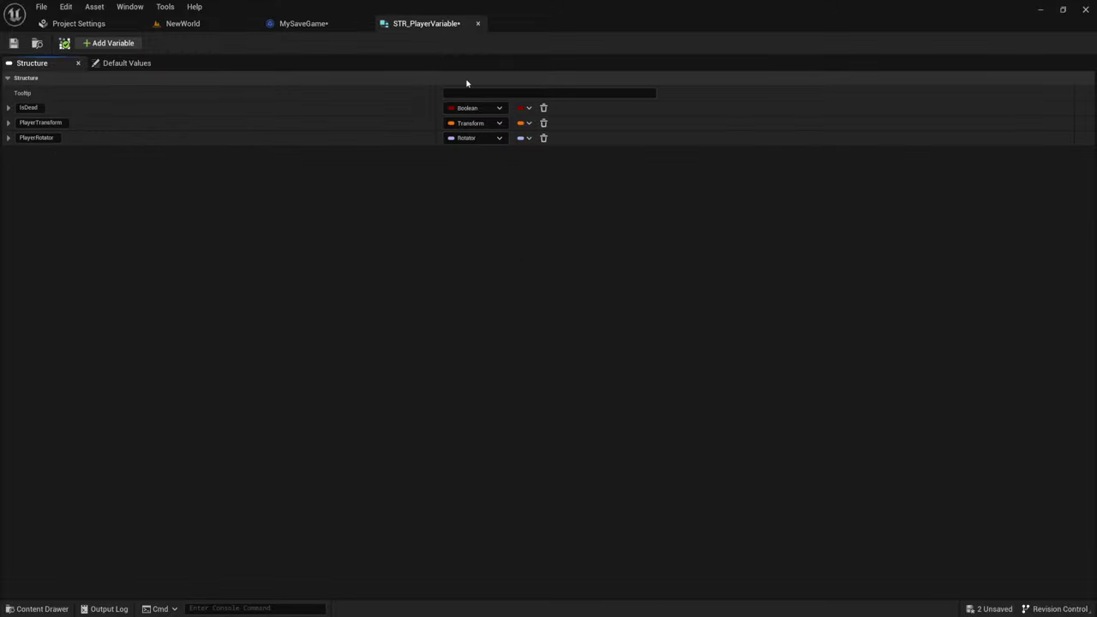
{"action": "left_click", "coordinate": [114, 44]}
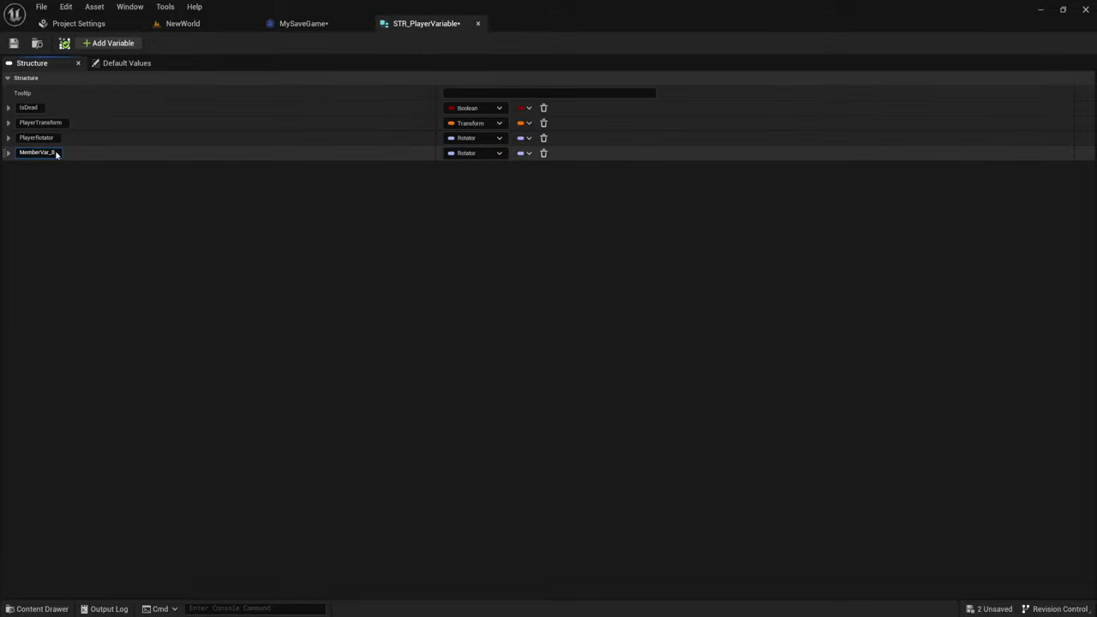
Name the fourth member Health, make it a Float, and save STR_PlayerVariable
{"action": "left_click", "coordinate": [56, 152]}
{"action": "type", "text": "He"}
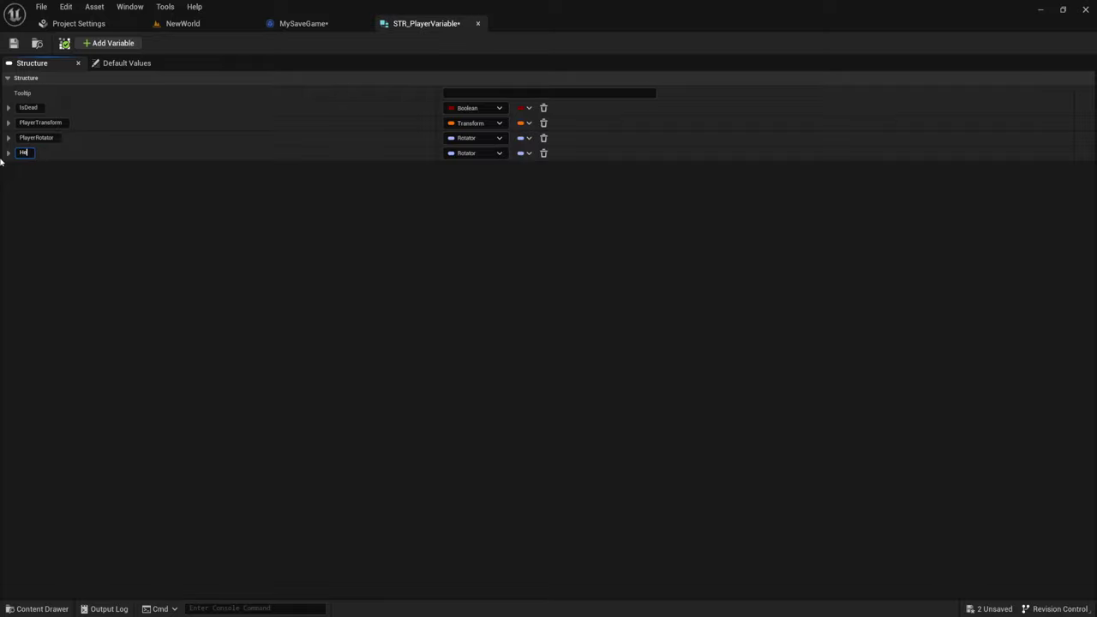
{"action": "type", "text": "a"}
{"action": "type", "text": "lth"}
{"action": "left_click", "coordinate": [480, 152]}
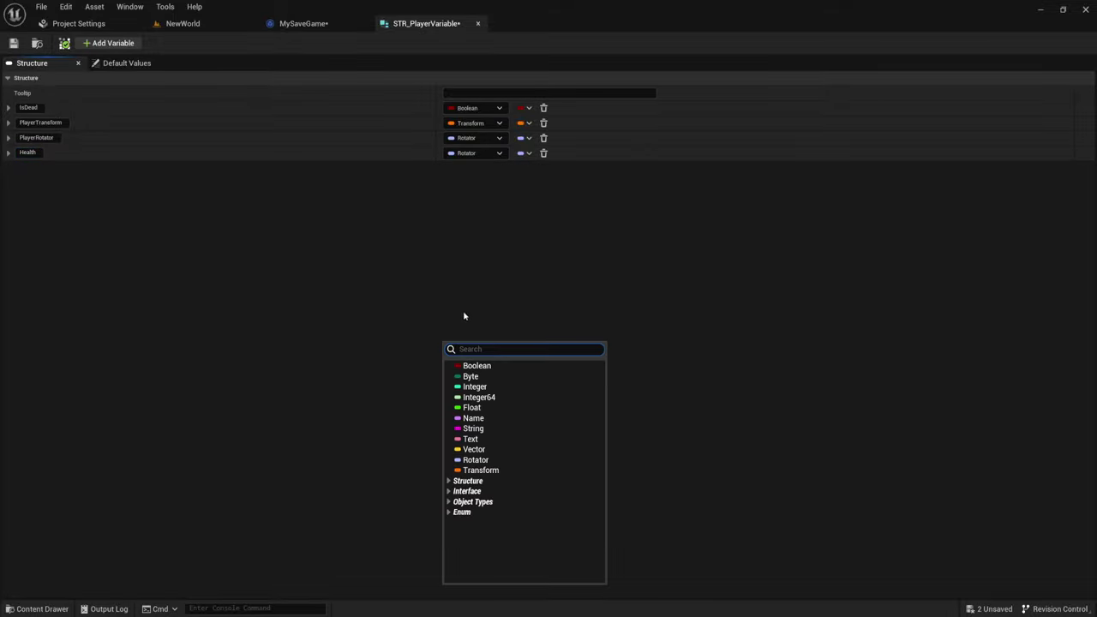
{"action": "key", "text": "Escape"}
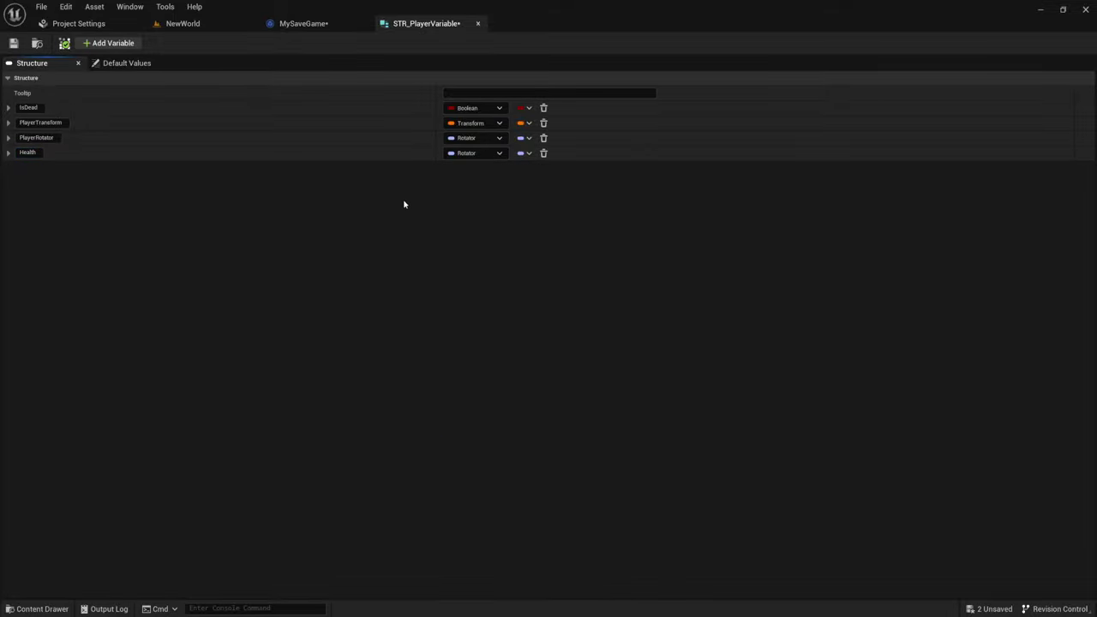
{"action": "left_click", "coordinate": [505, 155]}
{"action": "left_click", "coordinate": [478, 235]}
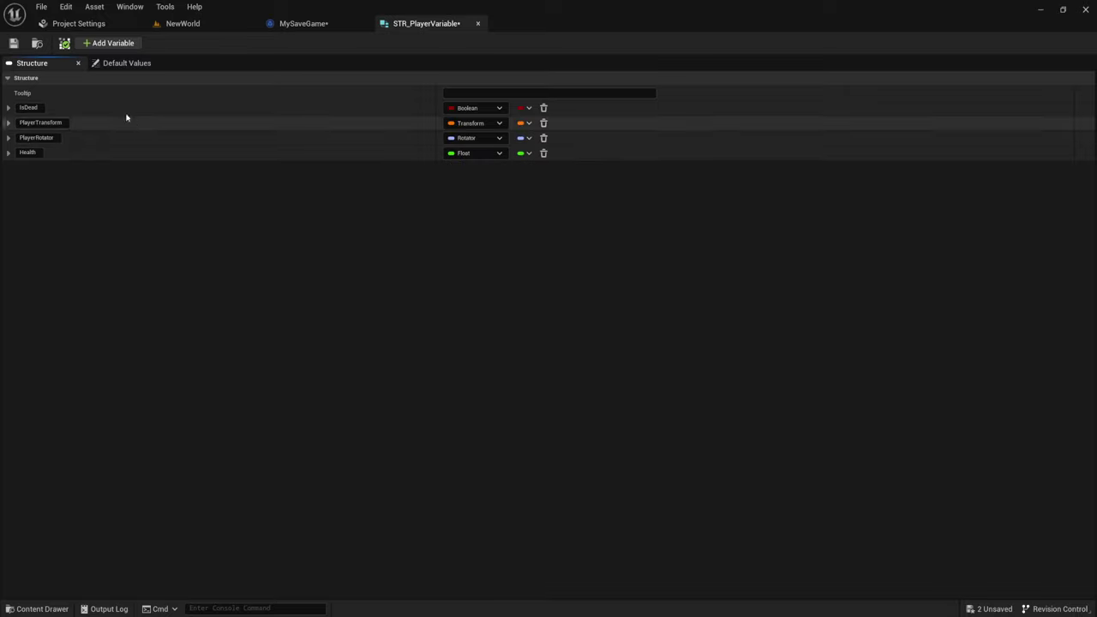
{"action": "left_click", "coordinate": [13, 42]}
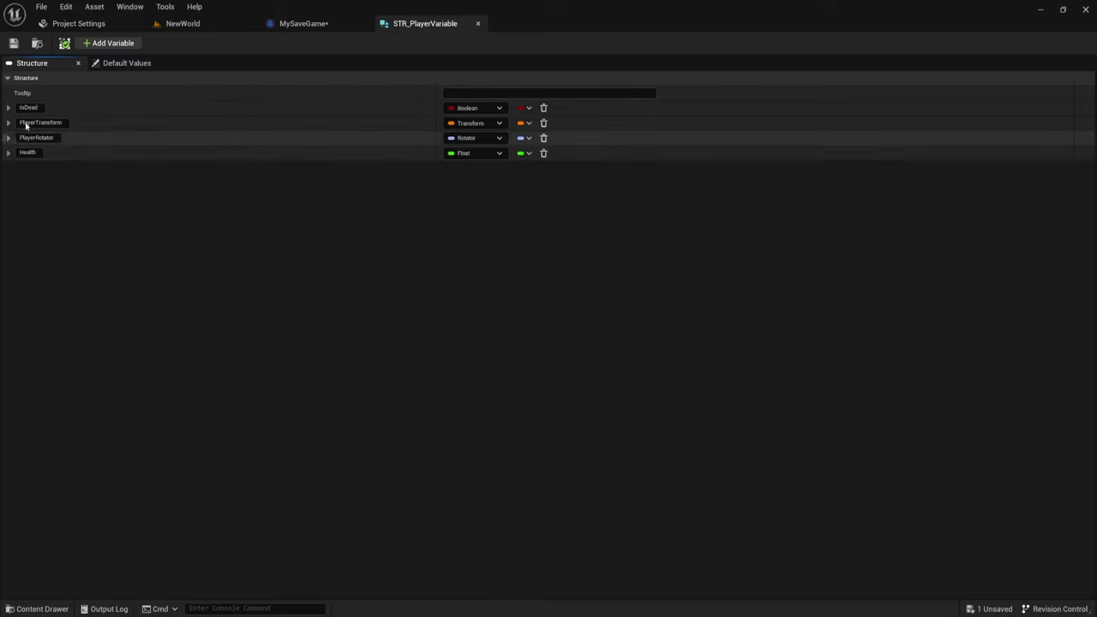
In MySaveGame, change NewVar's type from Float to the STR_PlayerVariable structure
{"action": "left_click", "coordinate": [302, 23]}
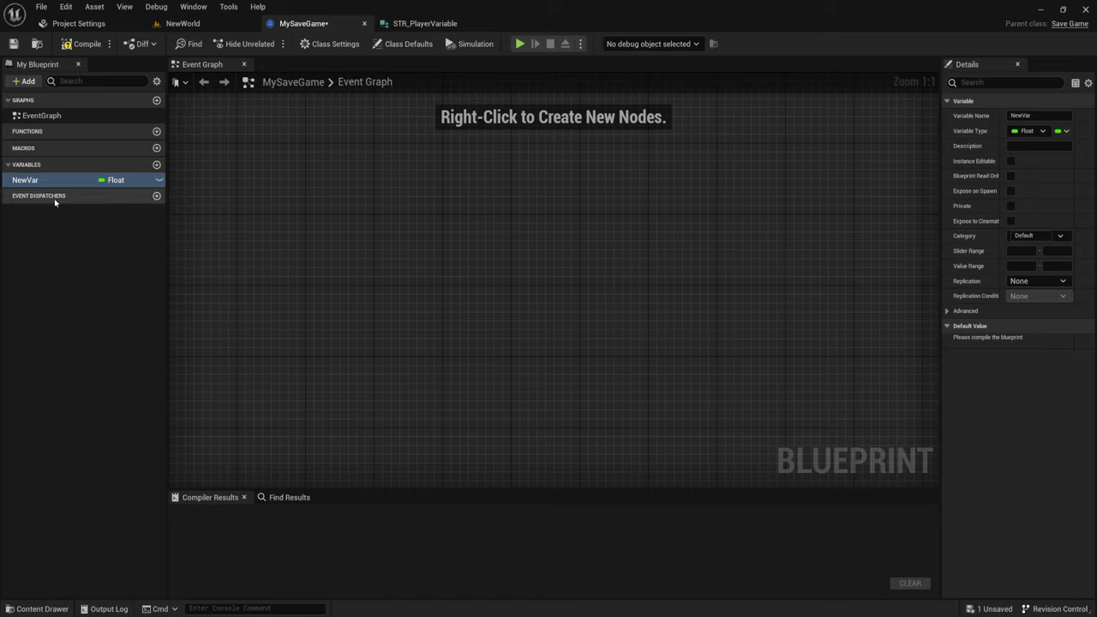
{"action": "left_click", "coordinate": [117, 180]}
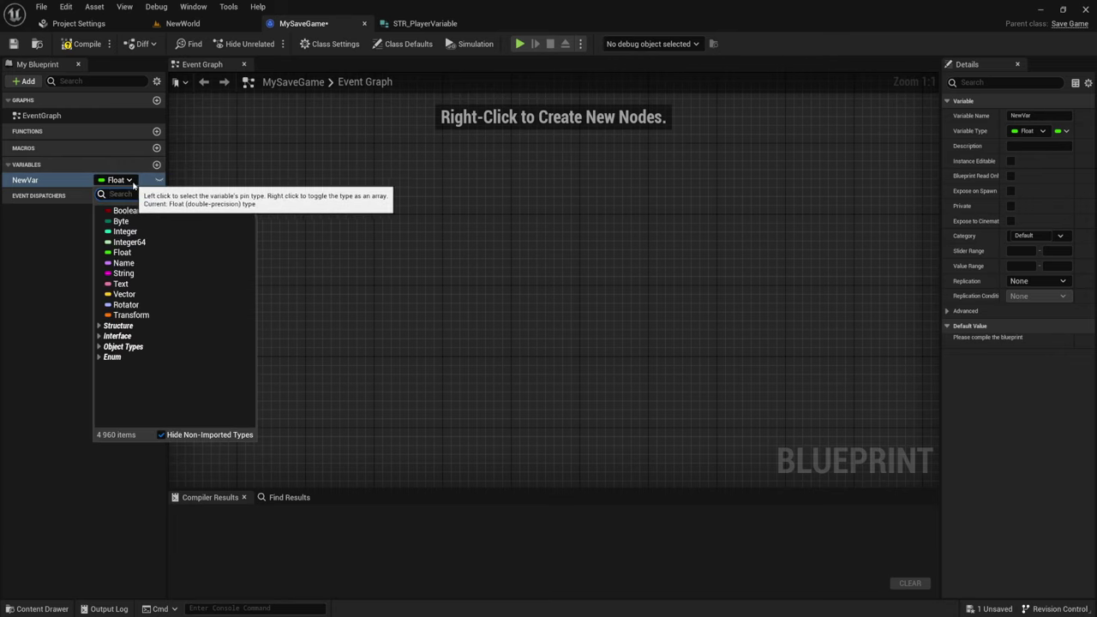
{"action": "type", "text": "Str"}
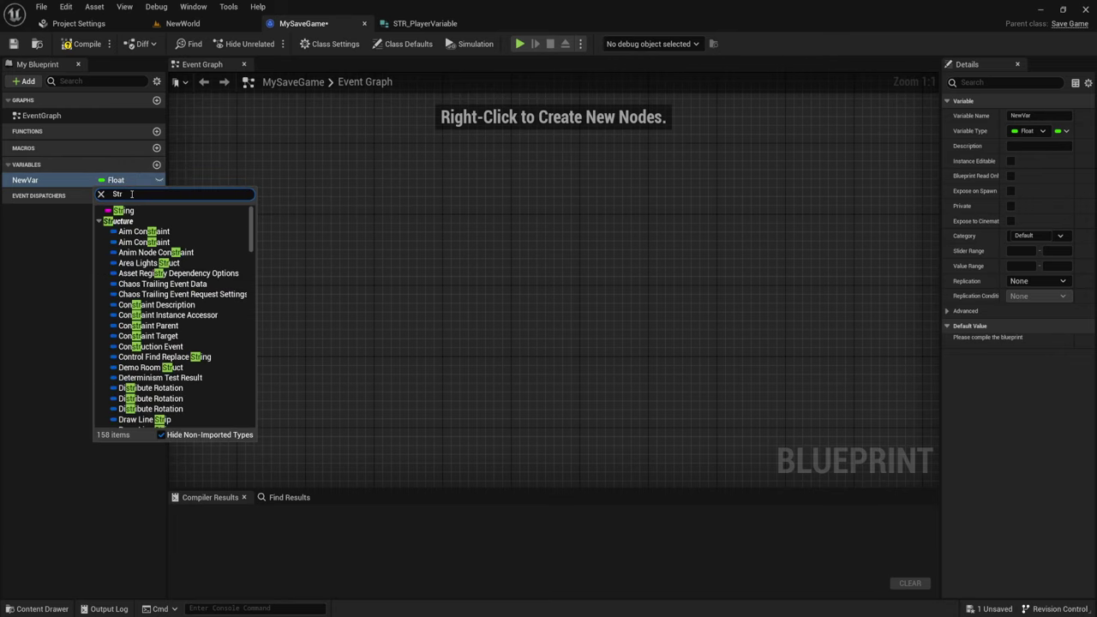
{"action": "type", "text": "_"}
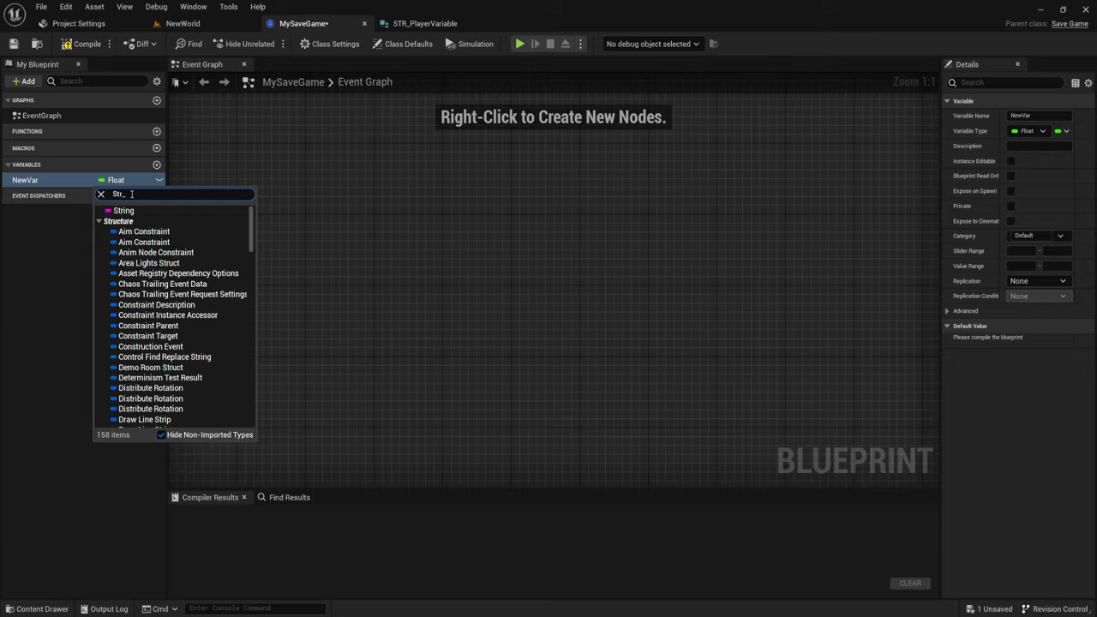
{"action": "type", "text": "Pl"}
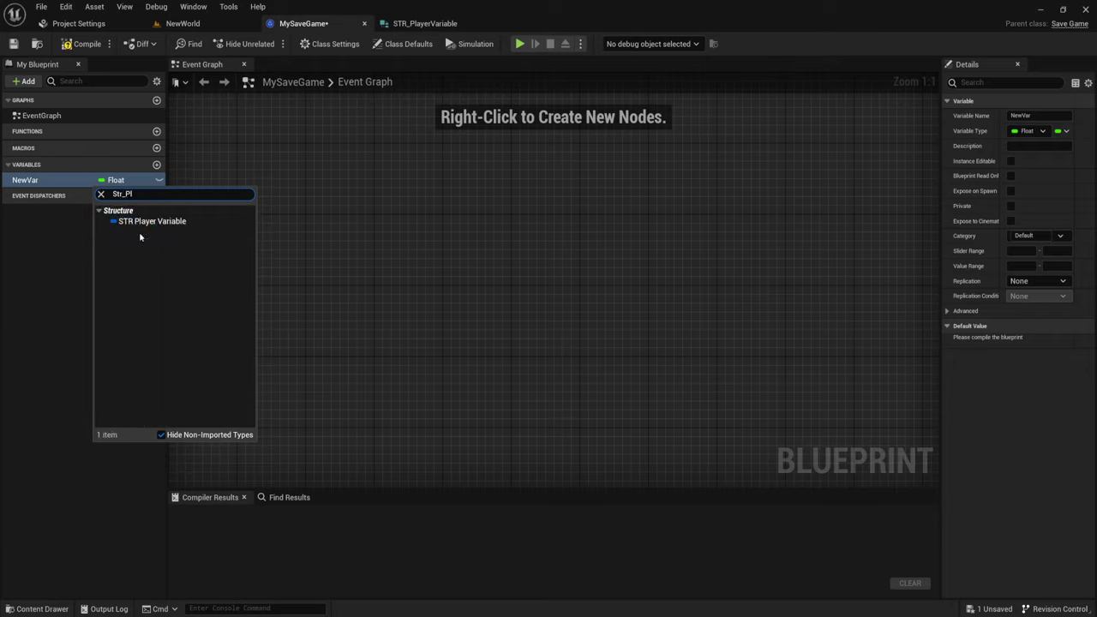
{"action": "left_click", "coordinate": [143, 222]}
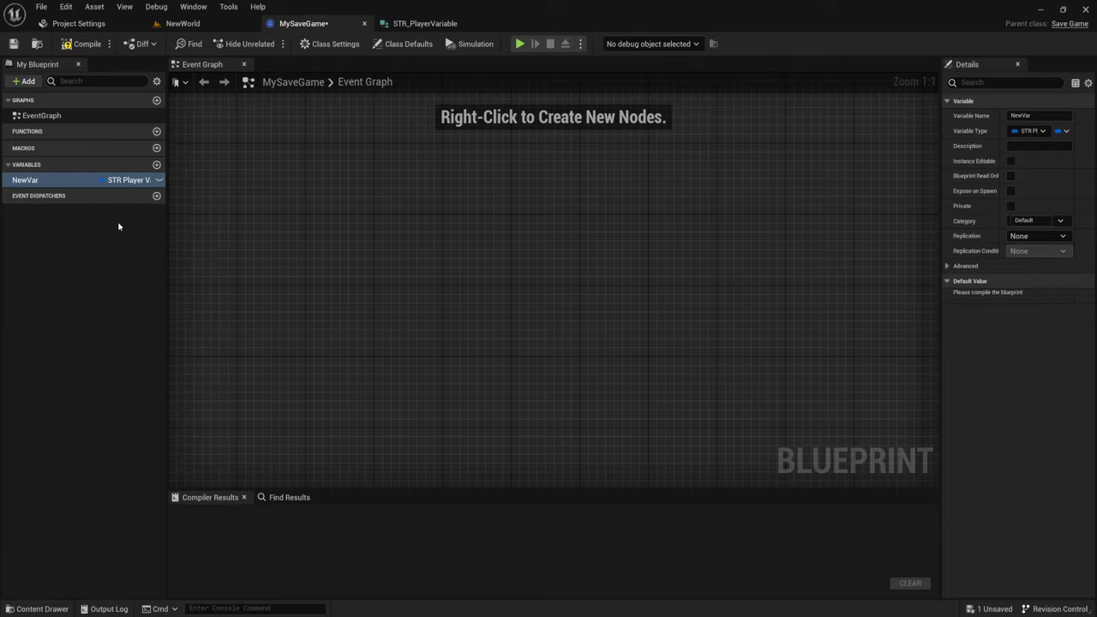
{"action": "double_click", "coordinate": [39, 180]}
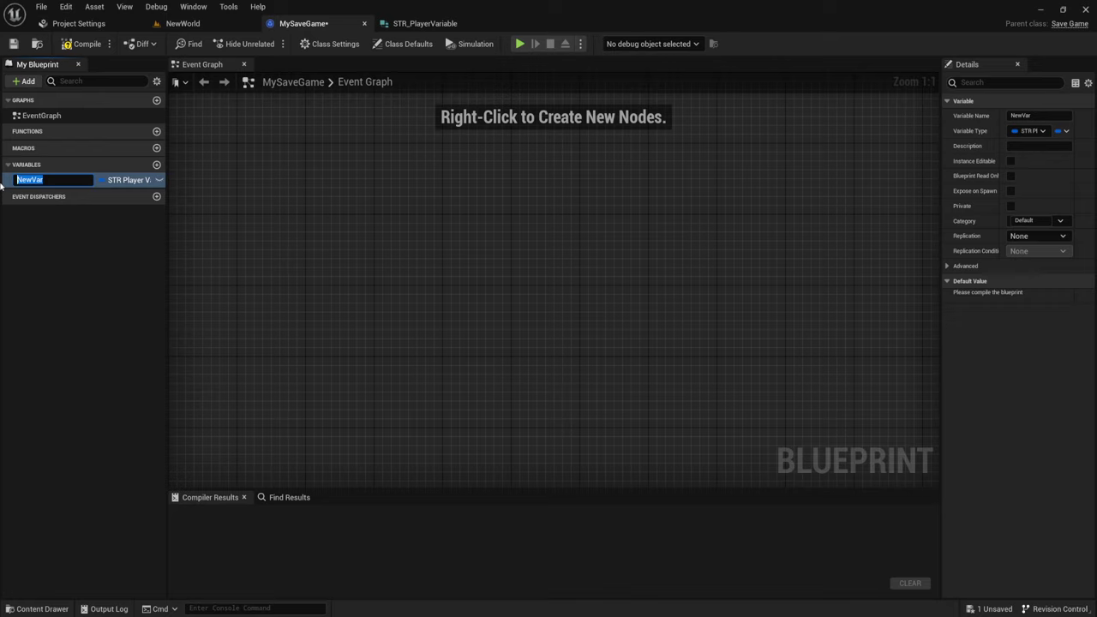
Rename the structure variable to PlayerSave and zoom out in the Event Graph
{"action": "type", "text": "Player"}
{"action": "type", "text": "Save"}
{"action": "key", "text": "Return"}
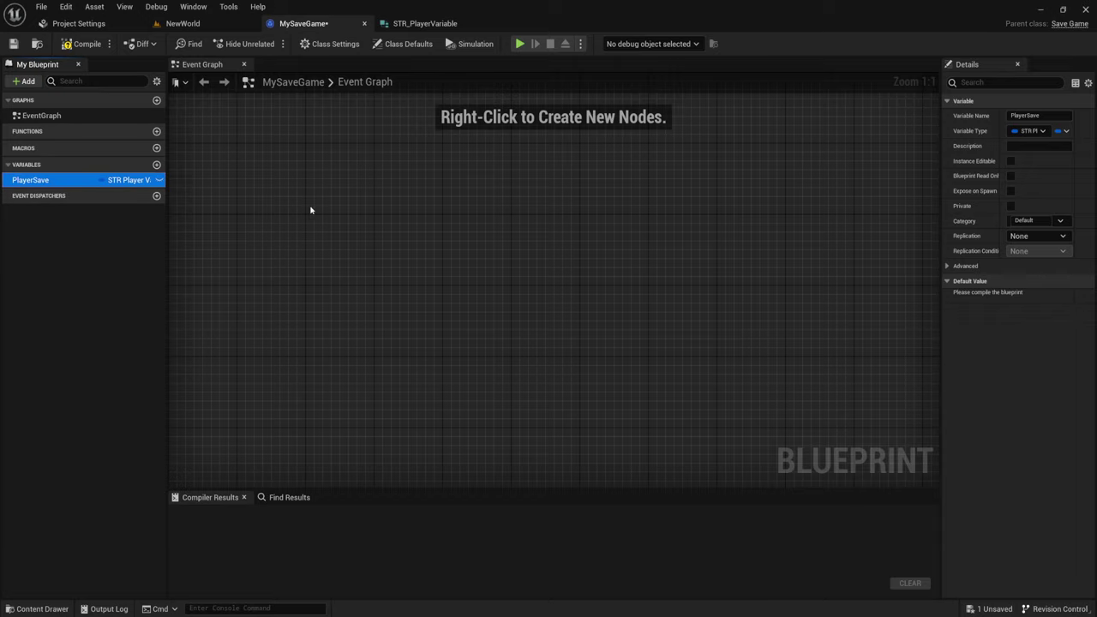
{"action": "mouse_move", "coordinate": [349, 240]}
{"action": "right_mouse_down"}
{"action": "mouse_move", "coordinate": [497, 244]}
{"action": "mouse_move", "coordinate": [426, 250]}
{"action": "right_mouse_up"}
{"action": "scroll", "coordinate": [447, 254], "scroll_direction": "down", "scroll_amount": 5}
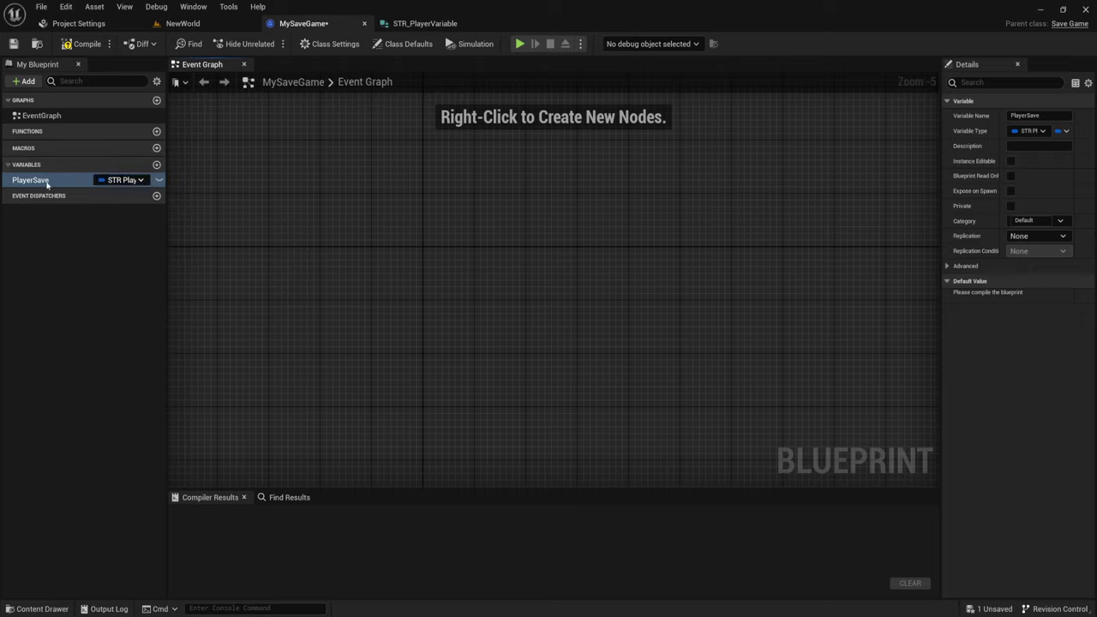
Search the Event Graph action menu for 'begi' and 'even', scrolling through the results
{"action": "right_click", "coordinate": [379, 245]}
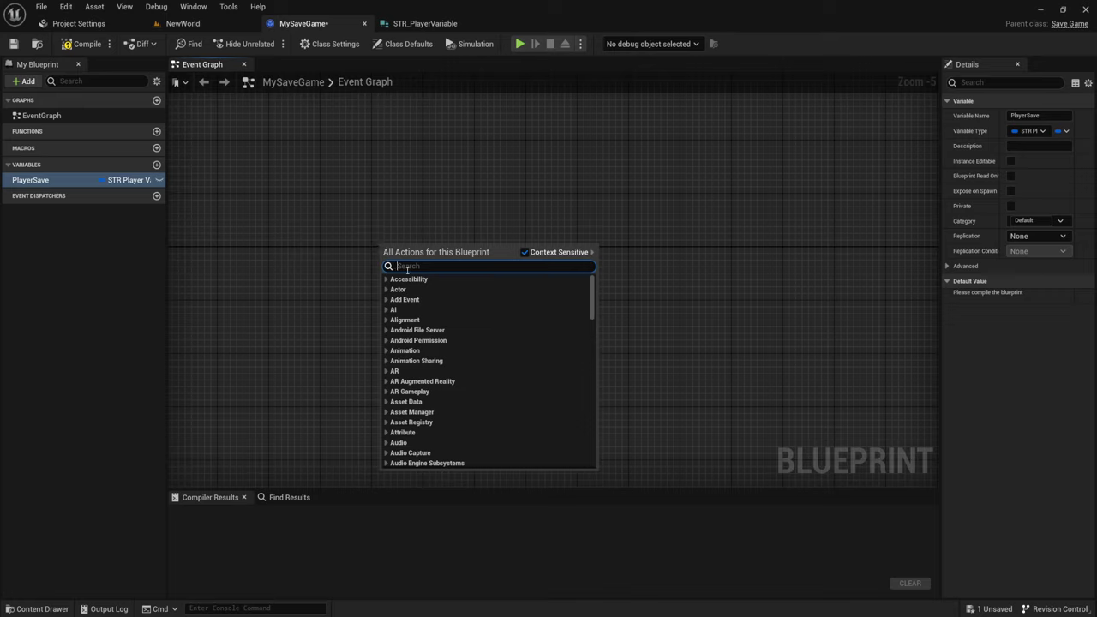
{"action": "type", "text": "beg"}
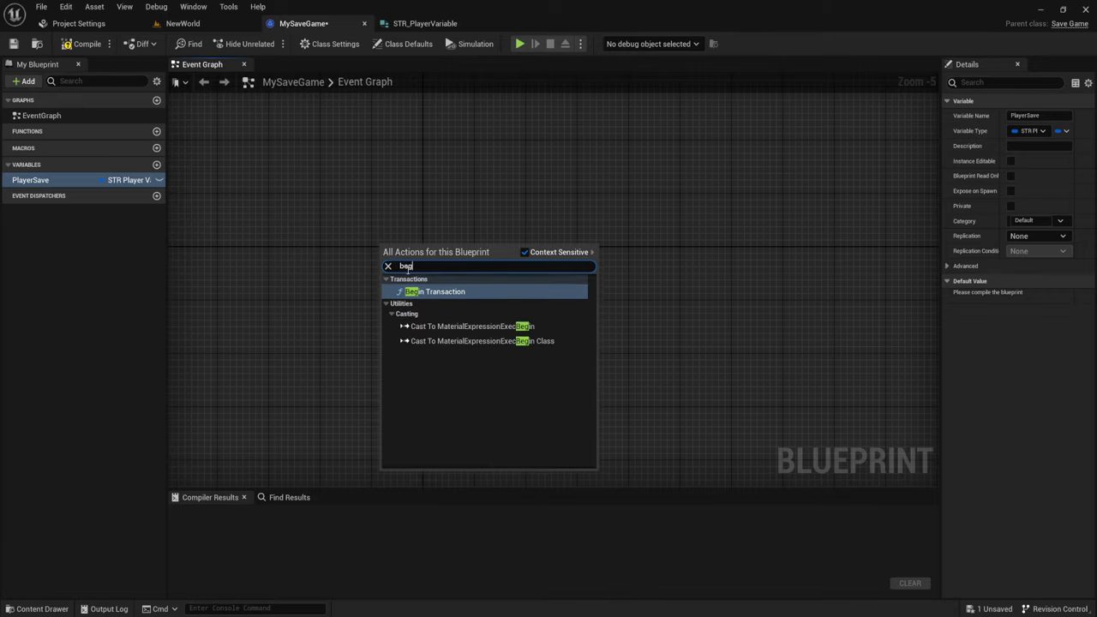
{"action": "type", "text": "i"}
{"action": "key", "text": "BackSpace"}
{"action": "key", "text": "BackSpace"}
{"action": "key", "text": "BackSpace"}
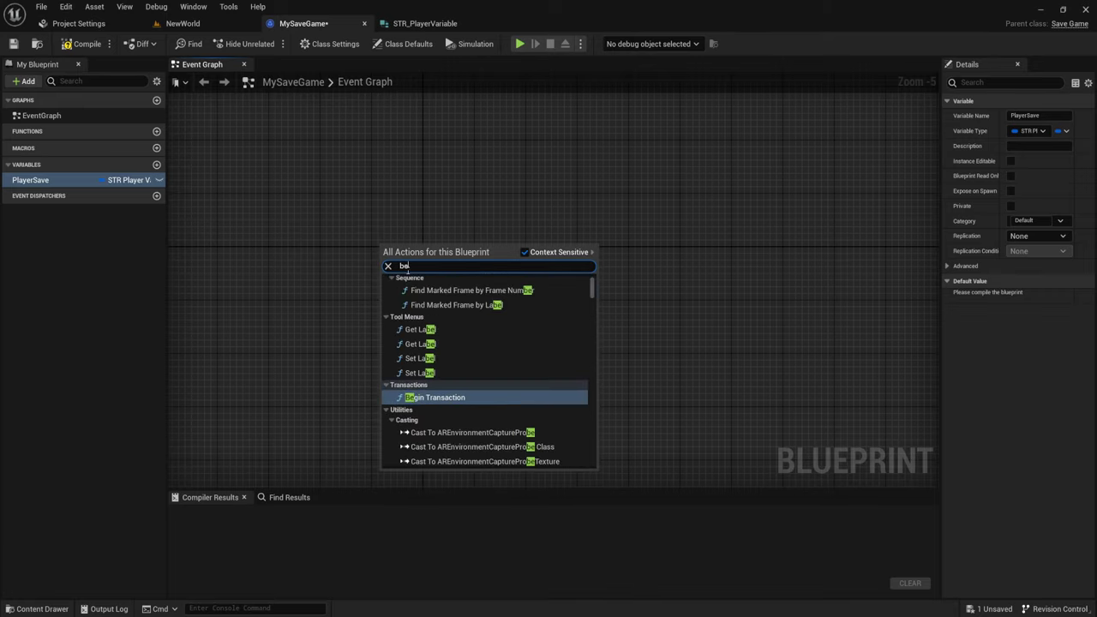
{"action": "key", "text": "BackSpace"}
{"action": "type", "text": "i"}
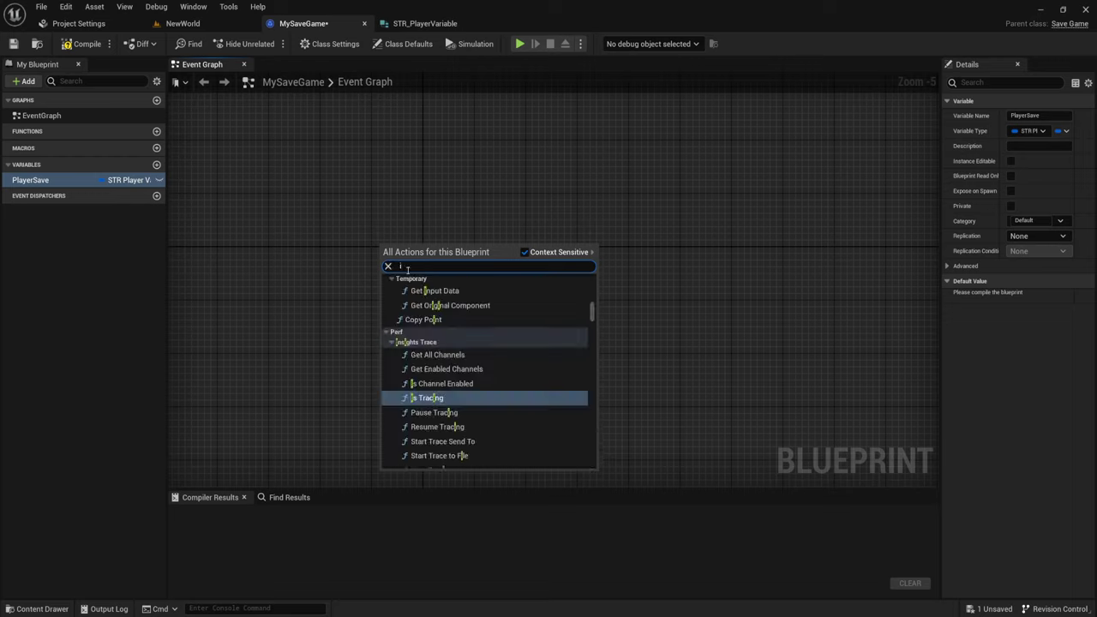
{"action": "key", "text": "BackSpace"}
{"action": "type", "text": "eve"}
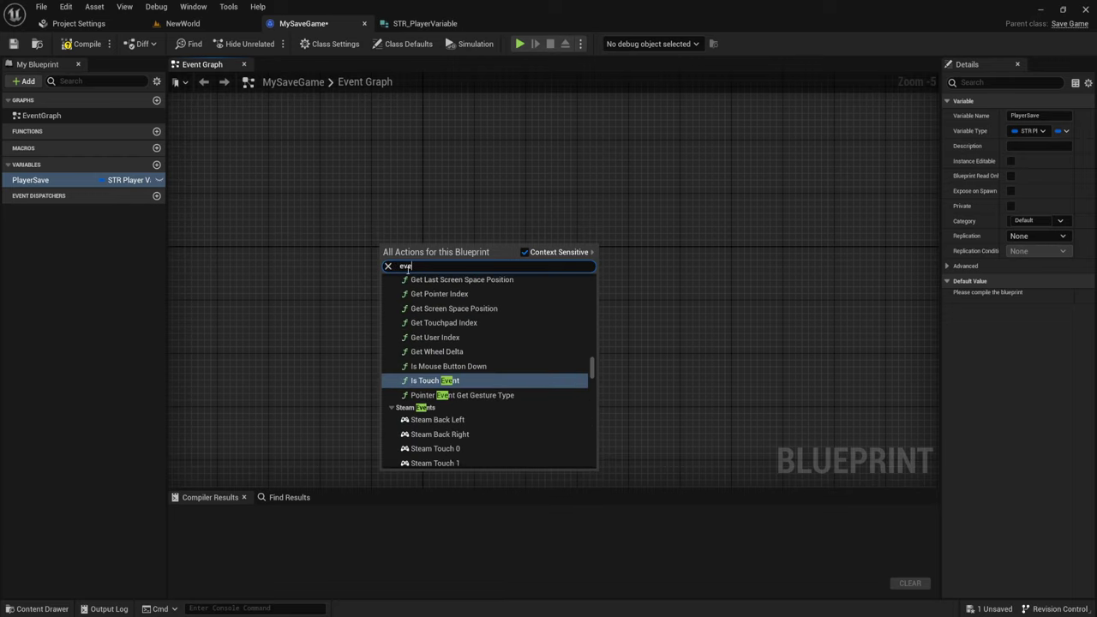
{"action": "type", "text": "n"}
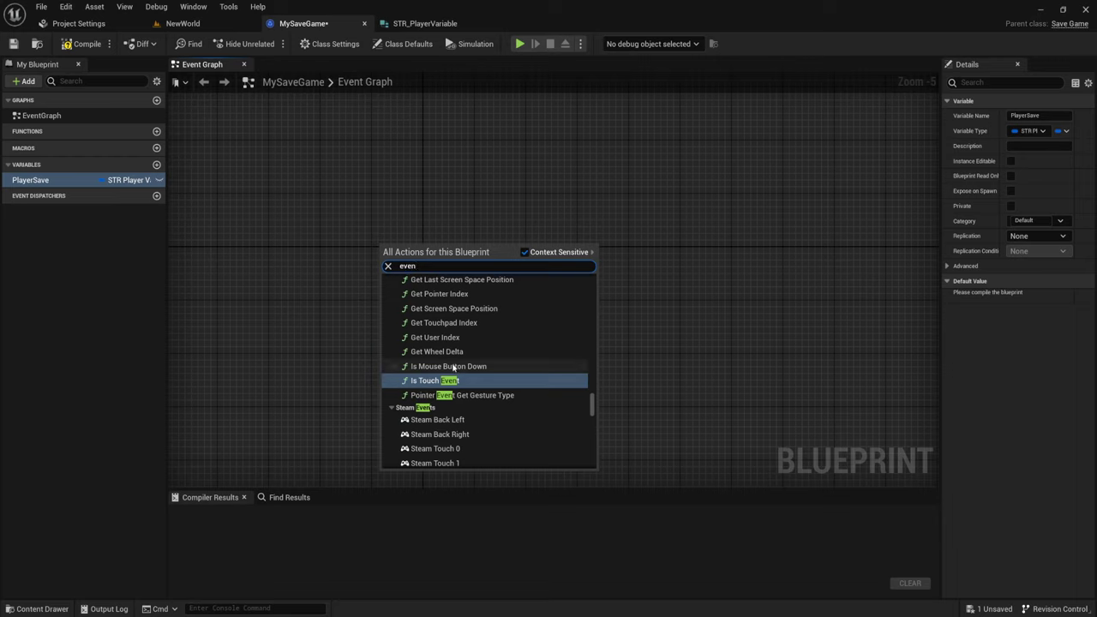
{"action": "scroll", "coordinate": [512, 371], "scroll_direction": "up", "scroll_amount": 6}
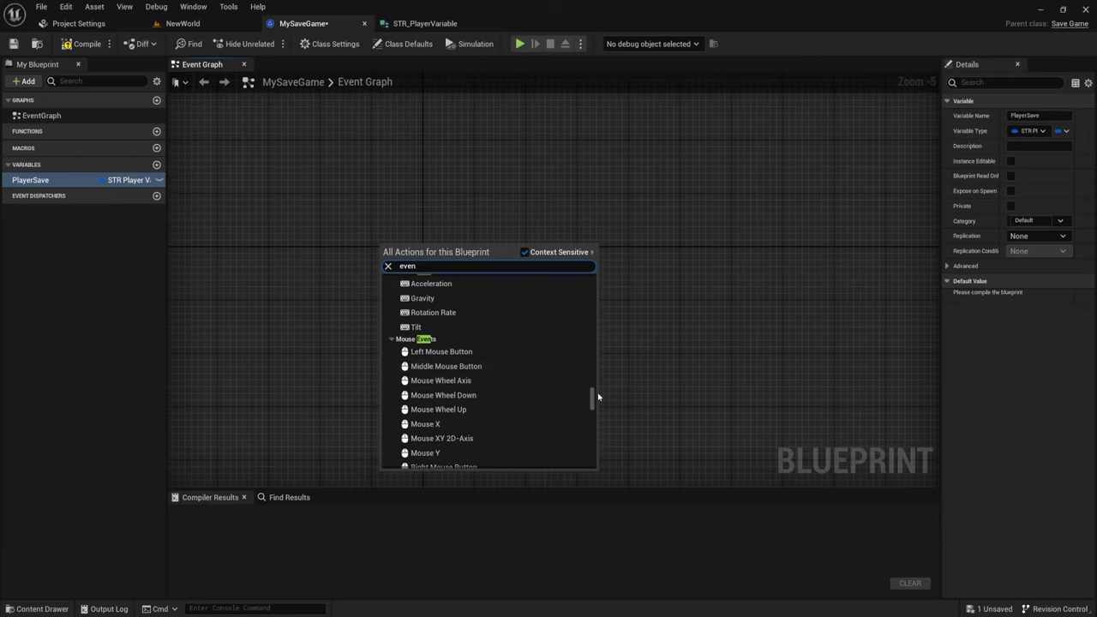
{"action": "left_click_drag", "start_coordinate": [592, 399], "coordinate": [595, 250]}
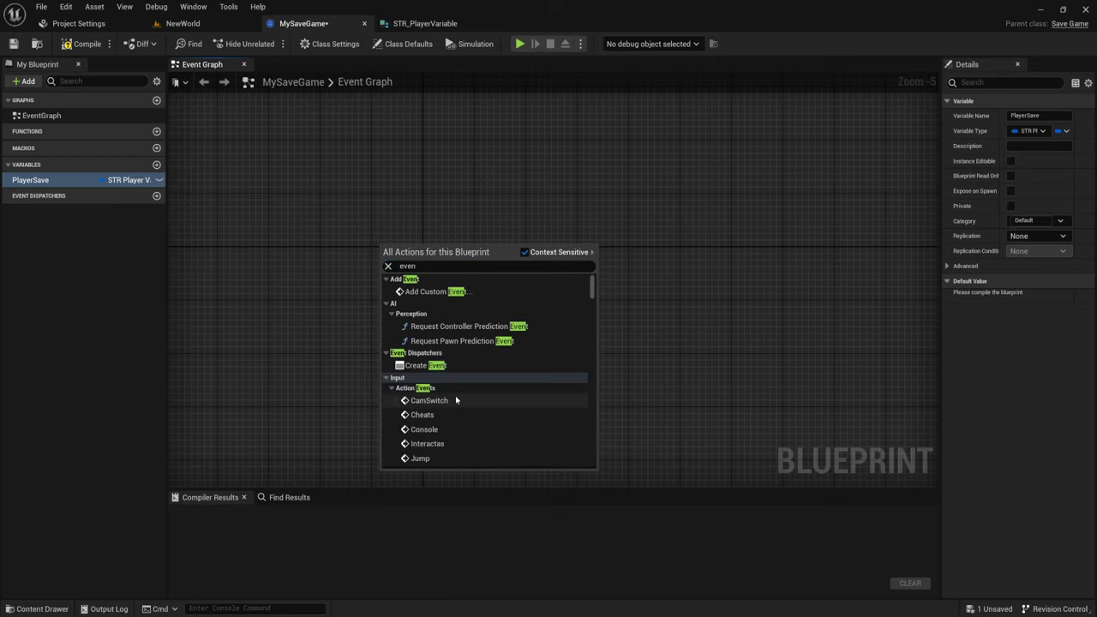
{"action": "scroll", "coordinate": [466, 370], "scroll_direction": "down", "scroll_amount": 2}
{"action": "scroll", "coordinate": [465, 370], "scroll_direction": "down", "scroll_amount": 1}
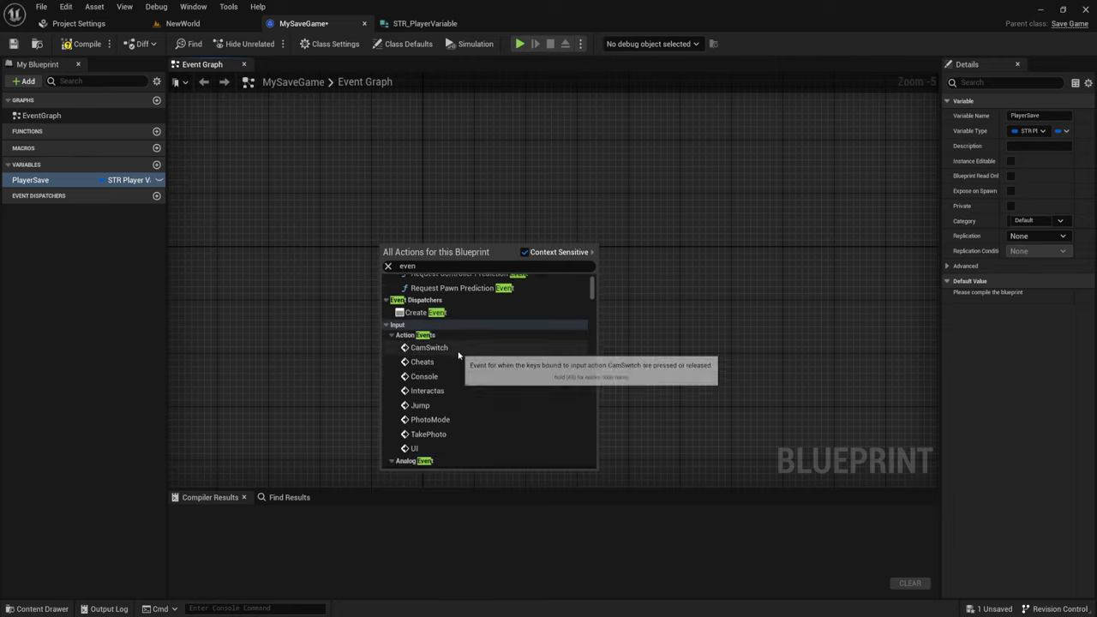
{"action": "scroll", "coordinate": [460, 357], "scroll_direction": "down", "scroll_amount": 2}
{"action": "scroll", "coordinate": [458, 355], "scroll_direction": "down", "scroll_amount": 1}
{"action": "scroll", "coordinate": [458, 355], "scroll_direction": "down", "scroll_amount": 4}
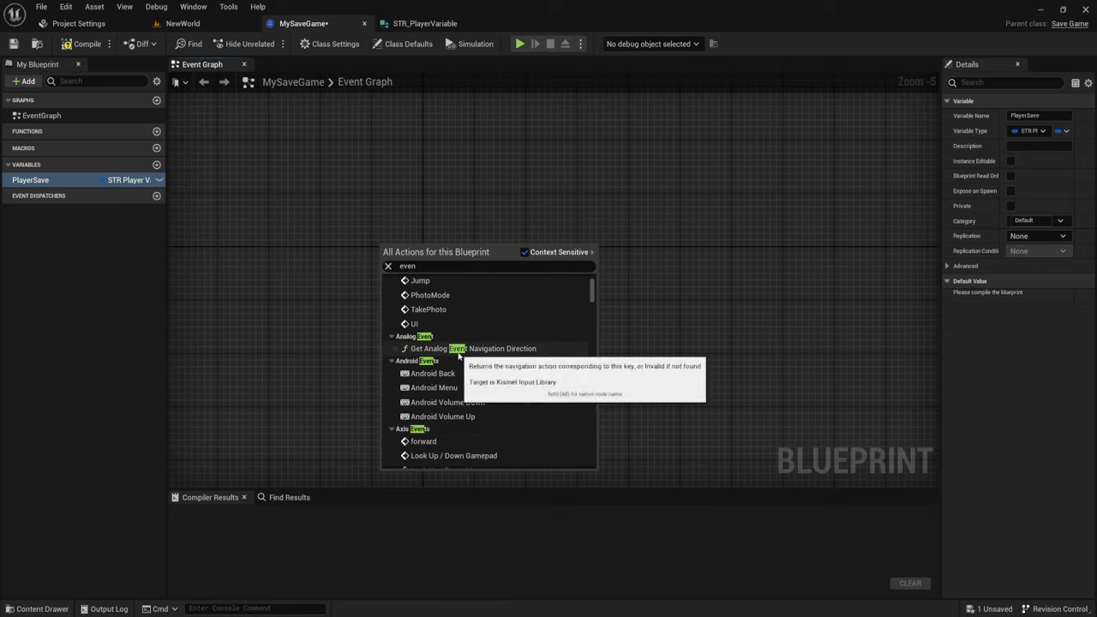
{"action": "scroll", "coordinate": [458, 358], "scroll_direction": "down", "scroll_amount": 4}
{"action": "scroll", "coordinate": [458, 364], "scroll_direction": "up", "scroll_amount": 1}
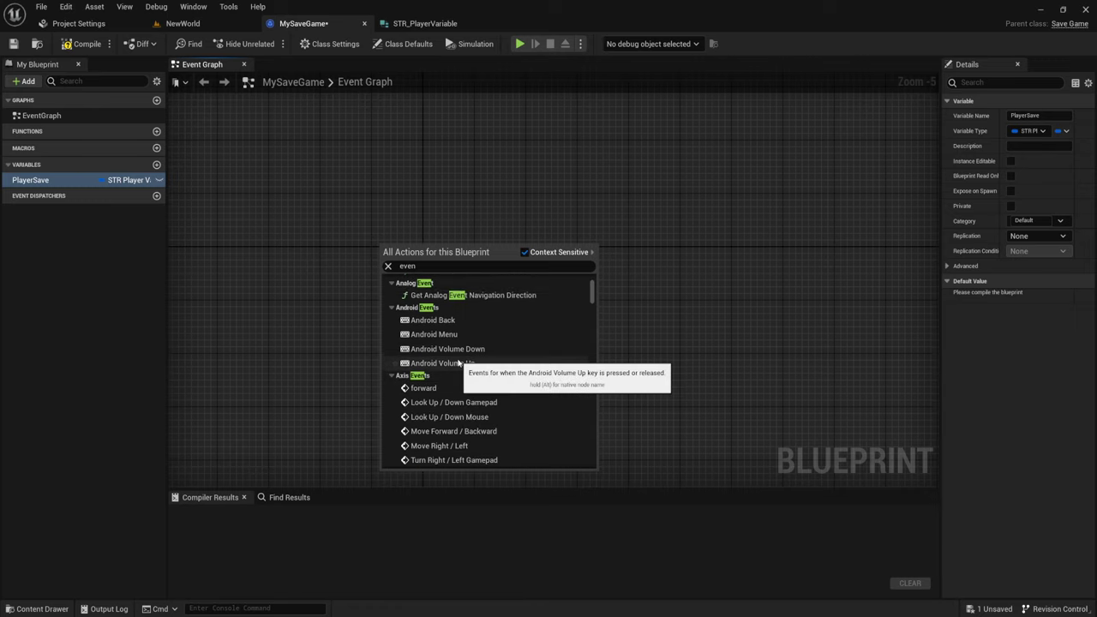
Search the action menu for 'cust' and add a Custom Event node named CustomEvent
{"action": "double_click", "coordinate": [436, 266]}
{"action": "type", "text": "event"}
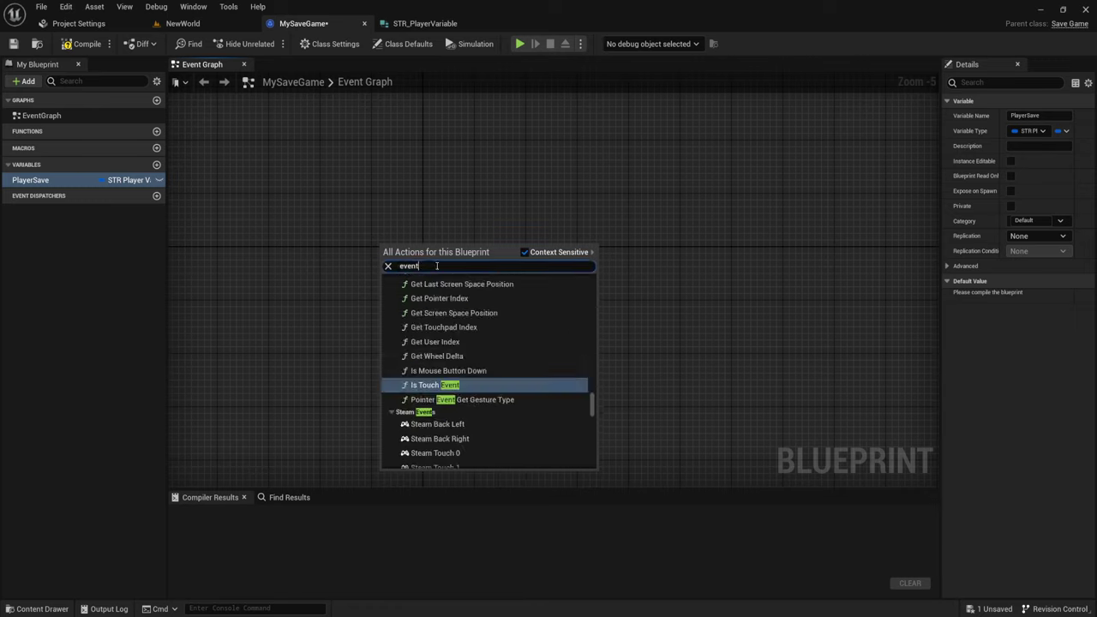
{"action": "double_click", "coordinate": [436, 267]}
{"action": "type", "text": "cust"}
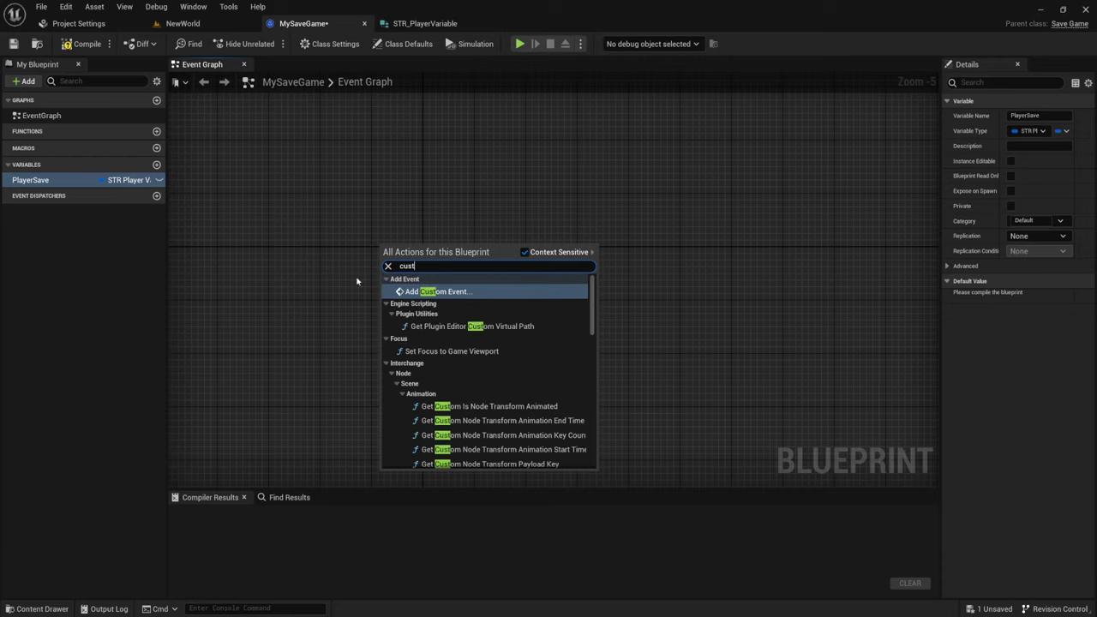
{"action": "left_click", "coordinate": [426, 290]}
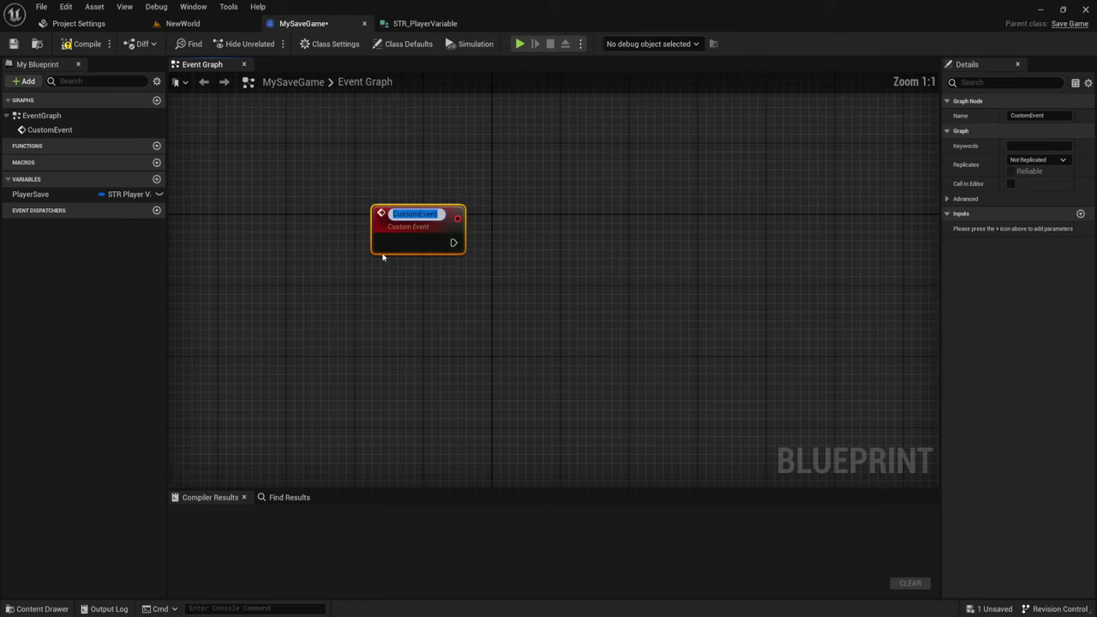
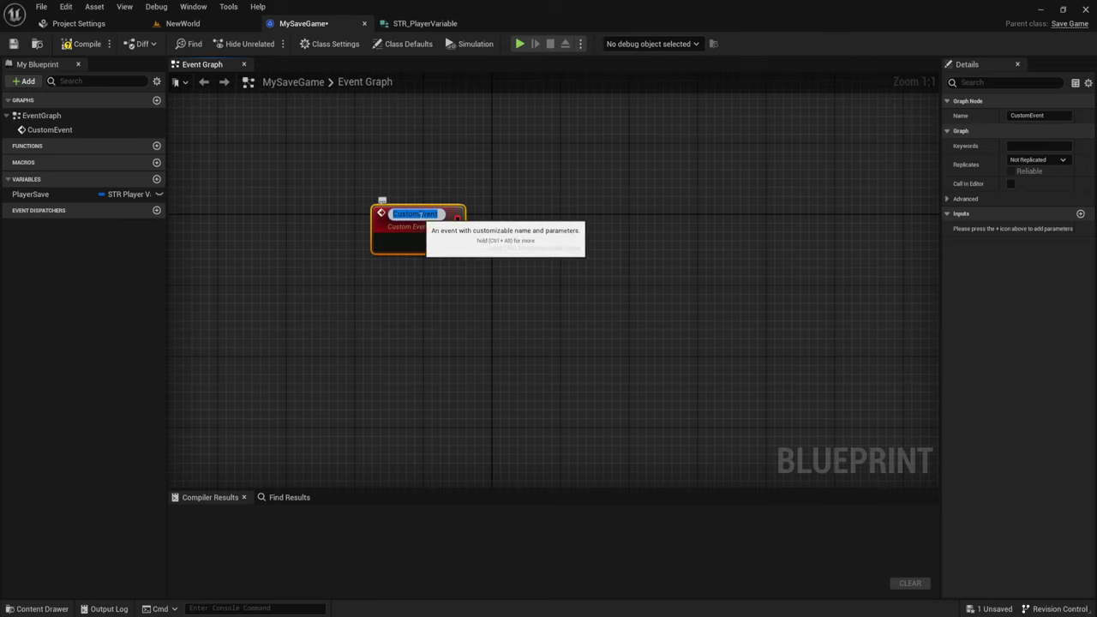
Name the custom event Save and wire it to a new SET Player Save node
{"action": "type", "text": "Save"}
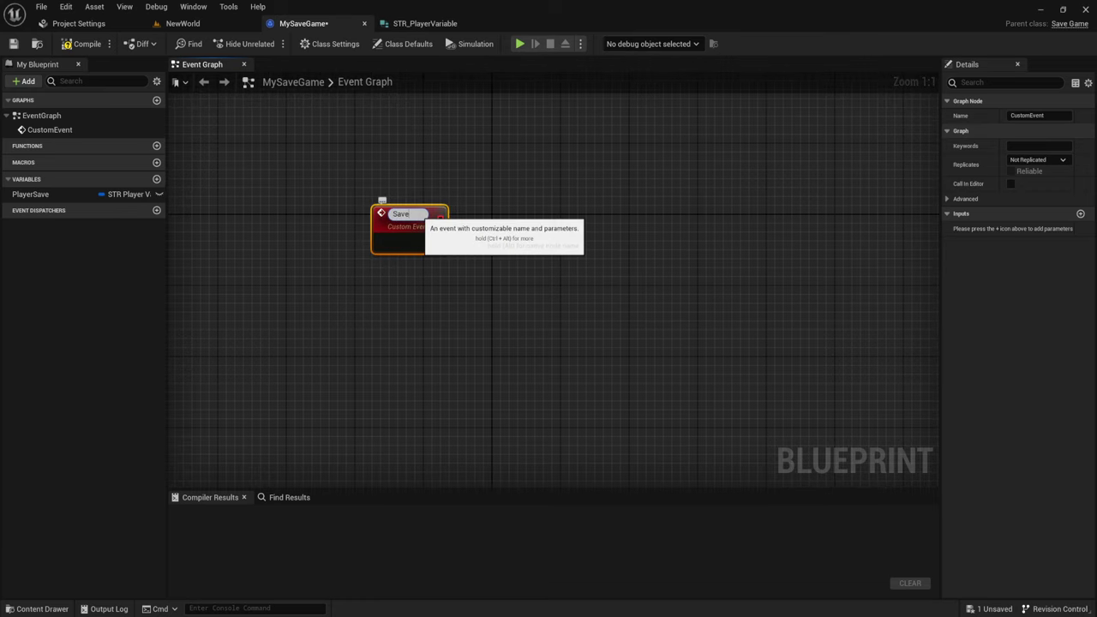
{"action": "key", "text": "Return"}
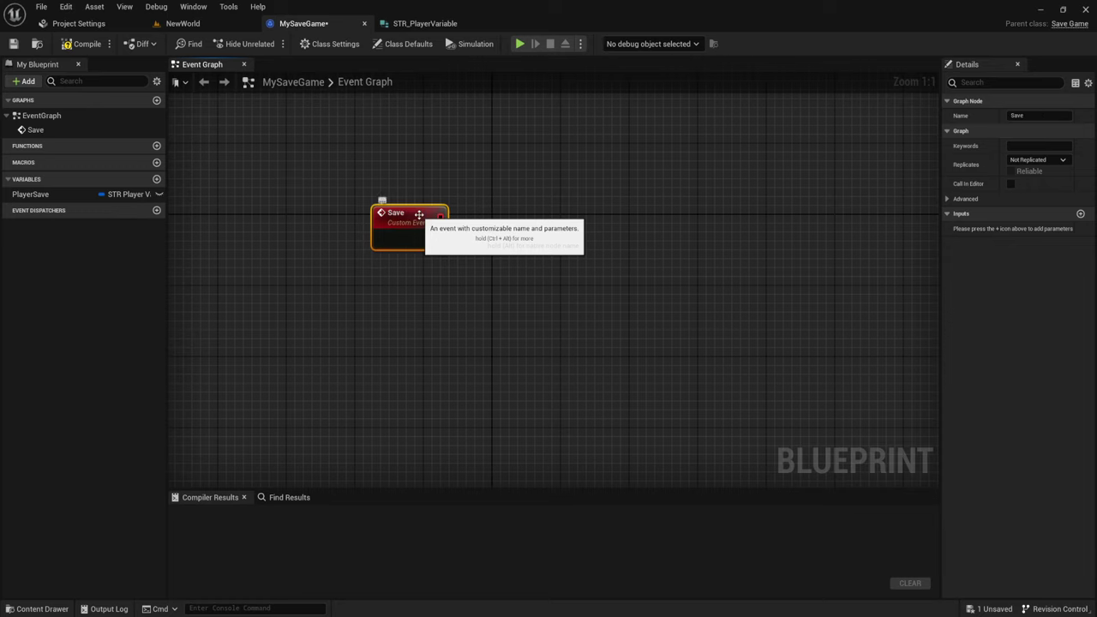
{"action": "mouse_move", "coordinate": [25, 195]}
{"action": "left_mouse_down", "text": "alt"}
{"action": "mouse_move", "coordinate": [519, 237]}
{"action": "mouse_move", "coordinate": [436, 243]}
{"action": "left_mouse_up", "text": "alt"}
{"action": "left_click_drag", "start_coordinate": [570, 263], "coordinate": [537, 254]}
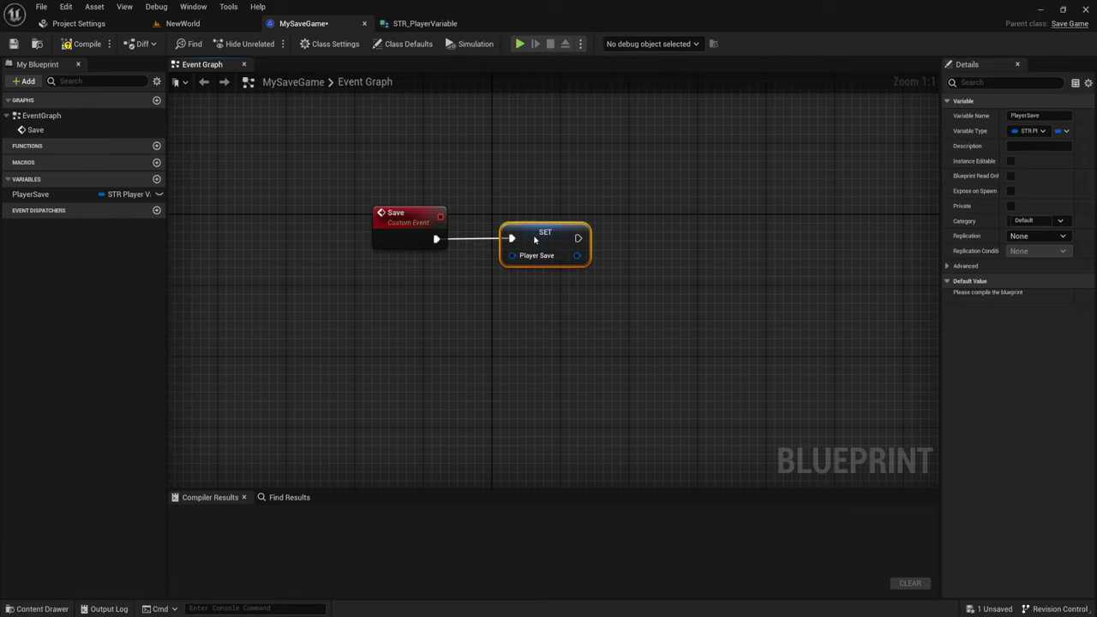
Compile and save the MySaveGame blueprint
{"action": "left_click", "coordinate": [81, 43]}
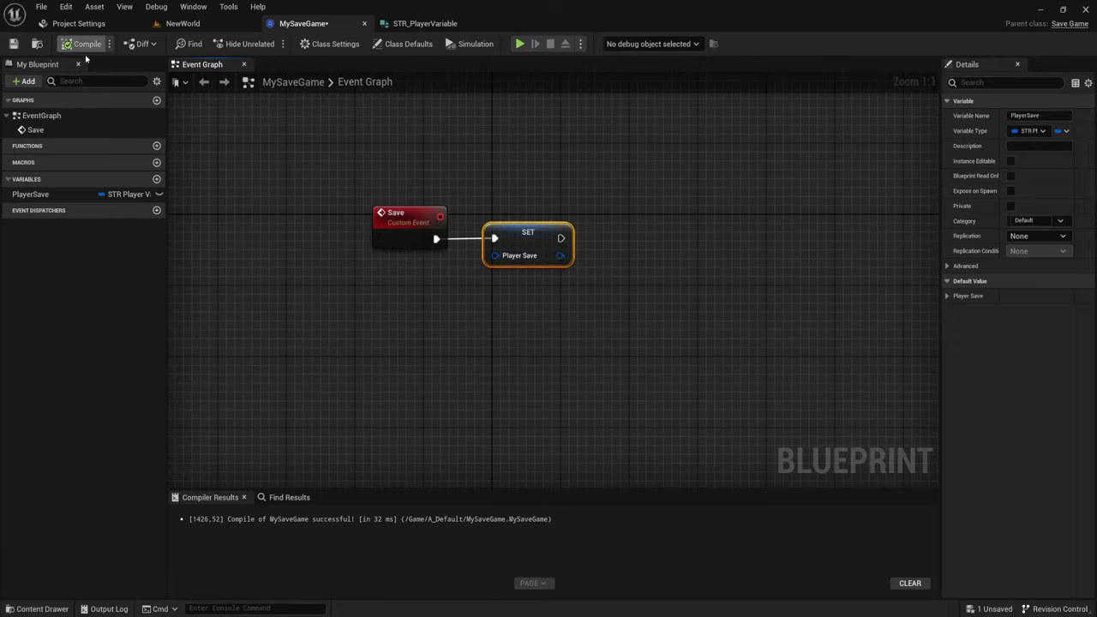
{"action": "left_click_drag", "start_coordinate": [308, 171], "coordinate": [621, 306]}
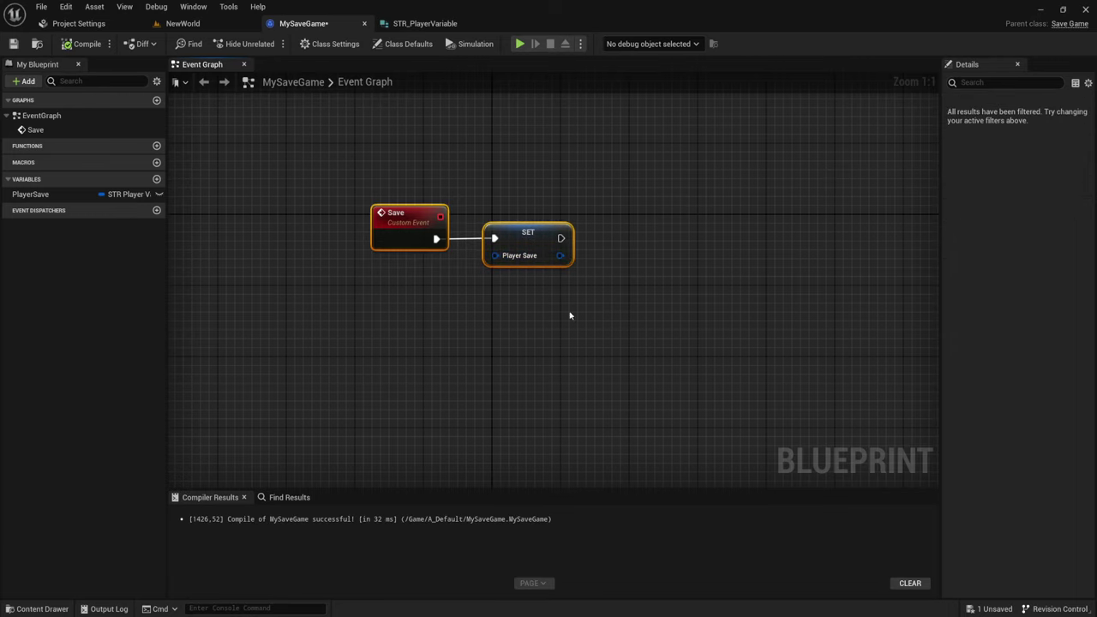
{"action": "right_click_drag", "start_coordinate": [570, 315], "coordinate": [540, 318]}
{"action": "mouse_move", "coordinate": [313, 185]}
{"action": "left_mouse_down"}
{"action": "mouse_move", "coordinate": [656, 293]}
{"action": "mouse_move", "coordinate": [657, 303]}
{"action": "left_mouse_up"}
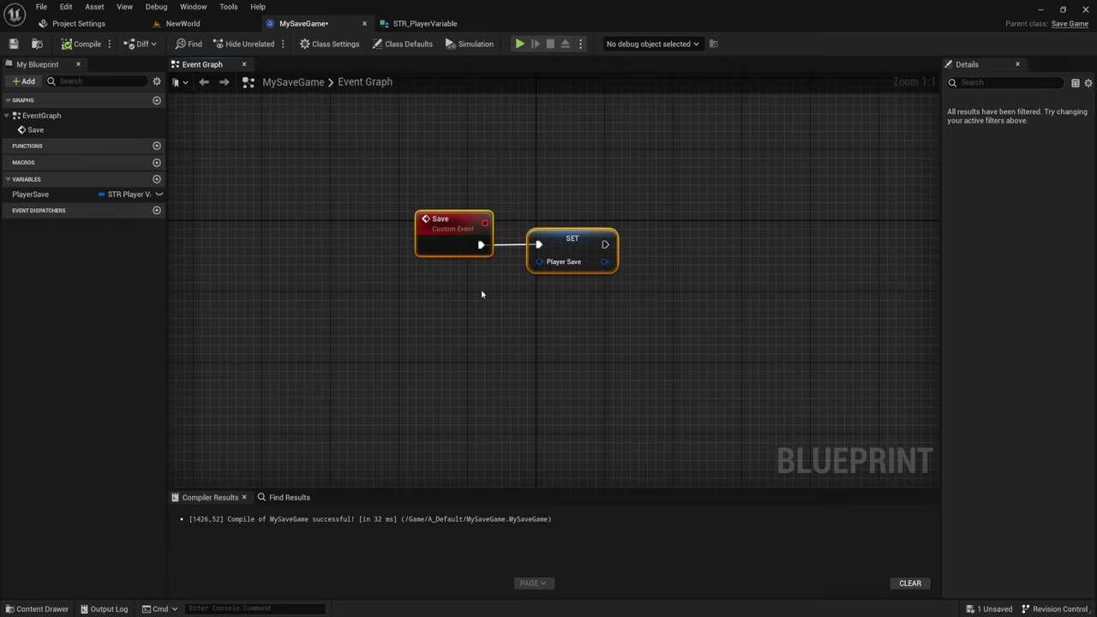
{"action": "left_click_drag", "start_coordinate": [510, 165], "coordinate": [673, 295]}
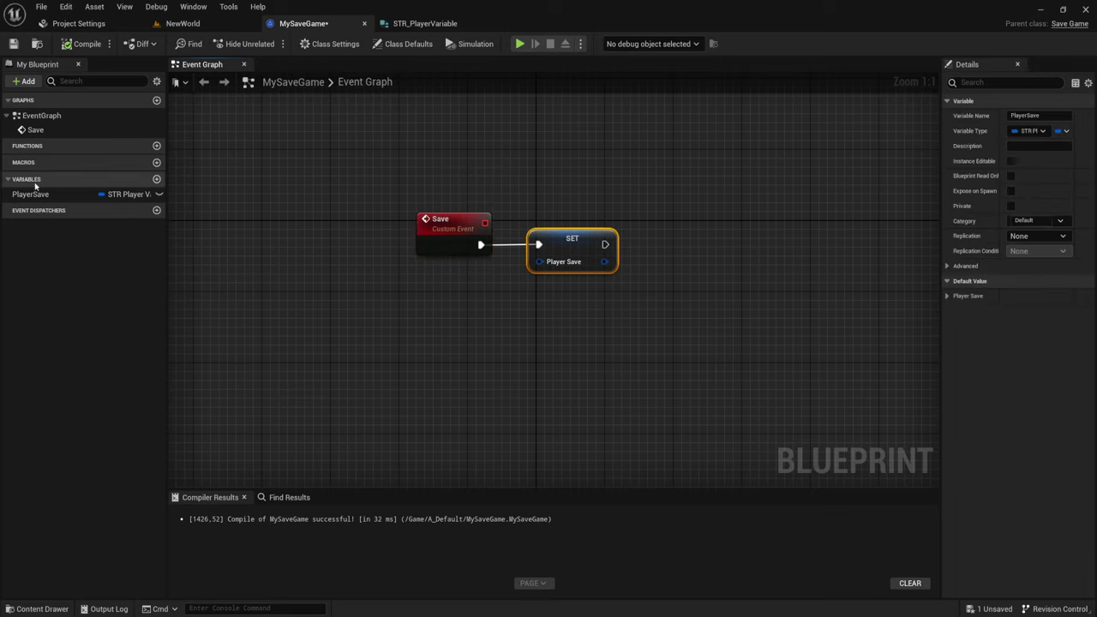
{"action": "right_click_drag", "start_coordinate": [386, 203], "coordinate": [365, 214]}
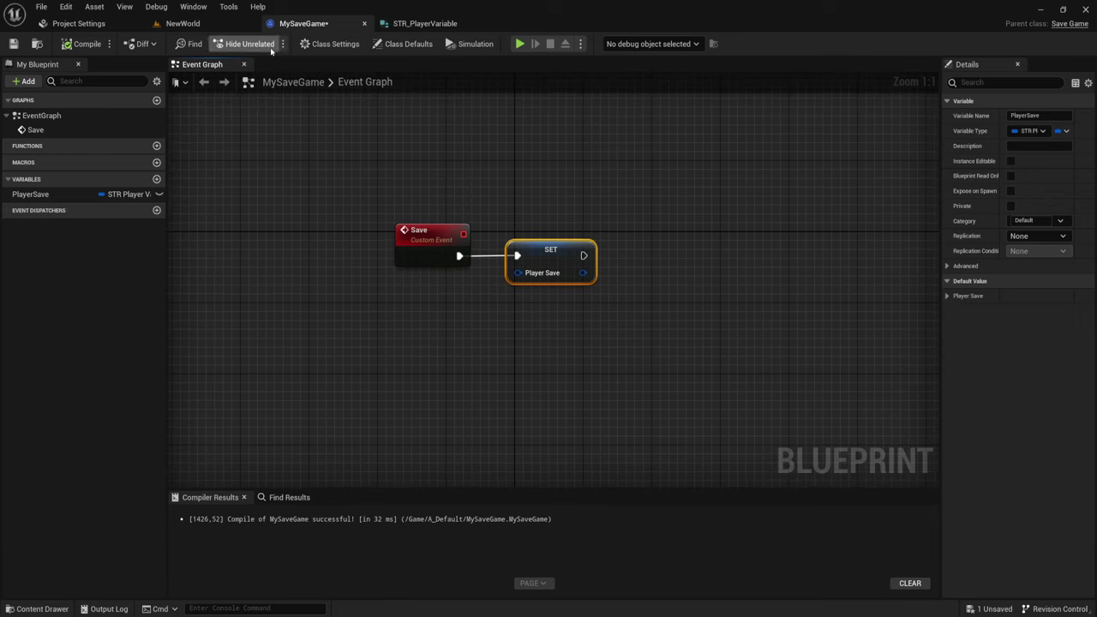
{"action": "left_click", "coordinate": [13, 44]}
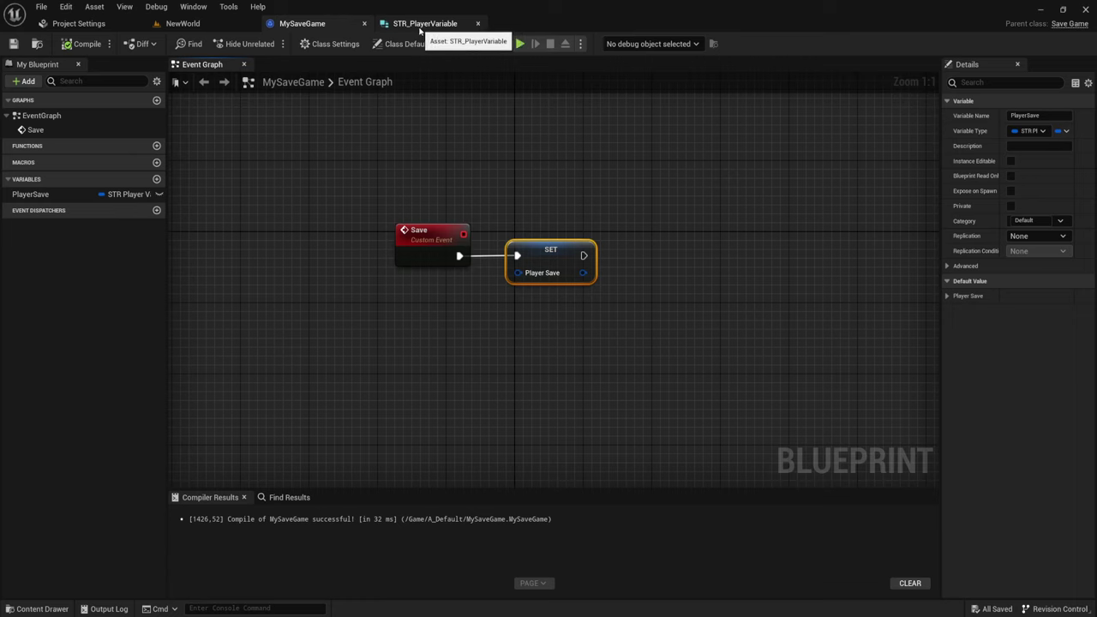
In NewWorld's A_Default folder, create a GameInstance-based Blueprint Class named GI_game
{"action": "left_click", "coordinate": [180, 24]}
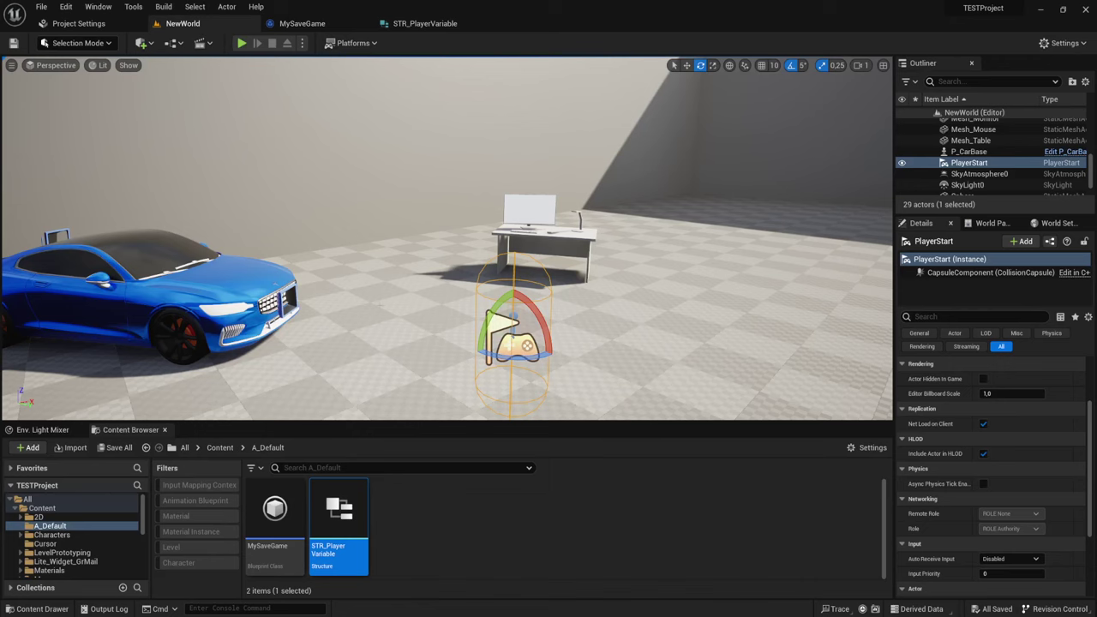
{"action": "left_click", "coordinate": [429, 520]}
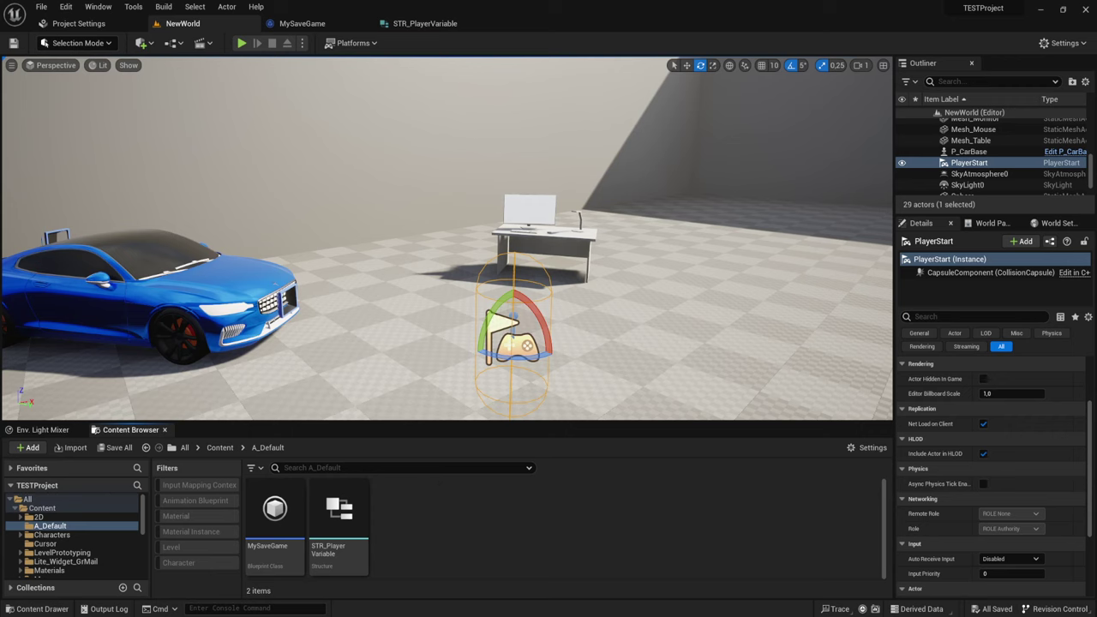
{"action": "right_click", "coordinate": [445, 500]}
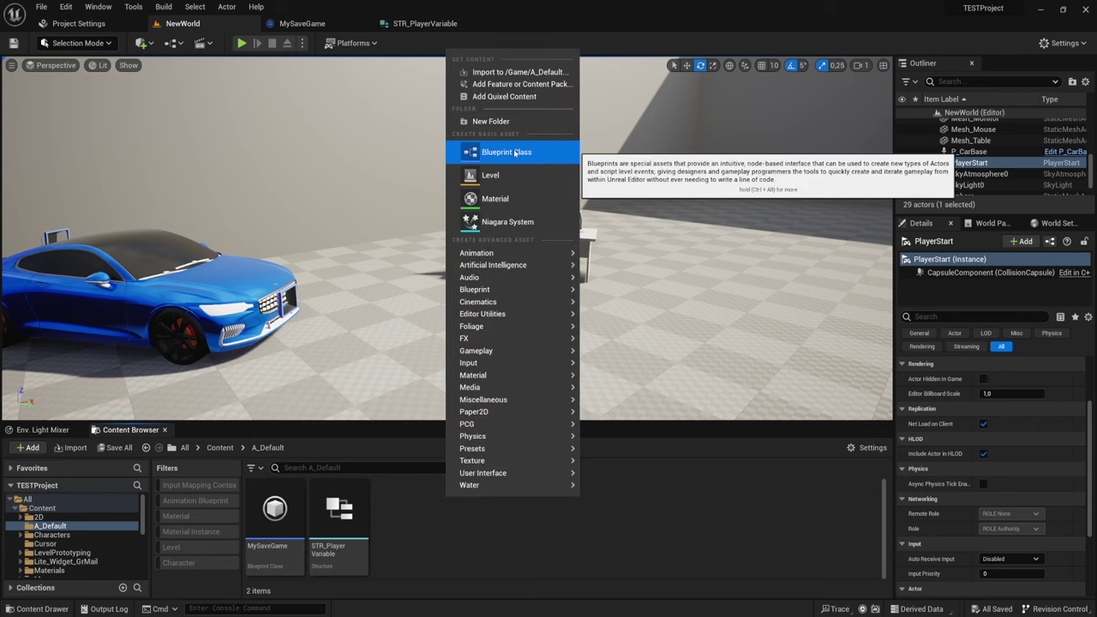
{"action": "left_click", "coordinate": [514, 151]}
{"action": "type", "text": "Game"}
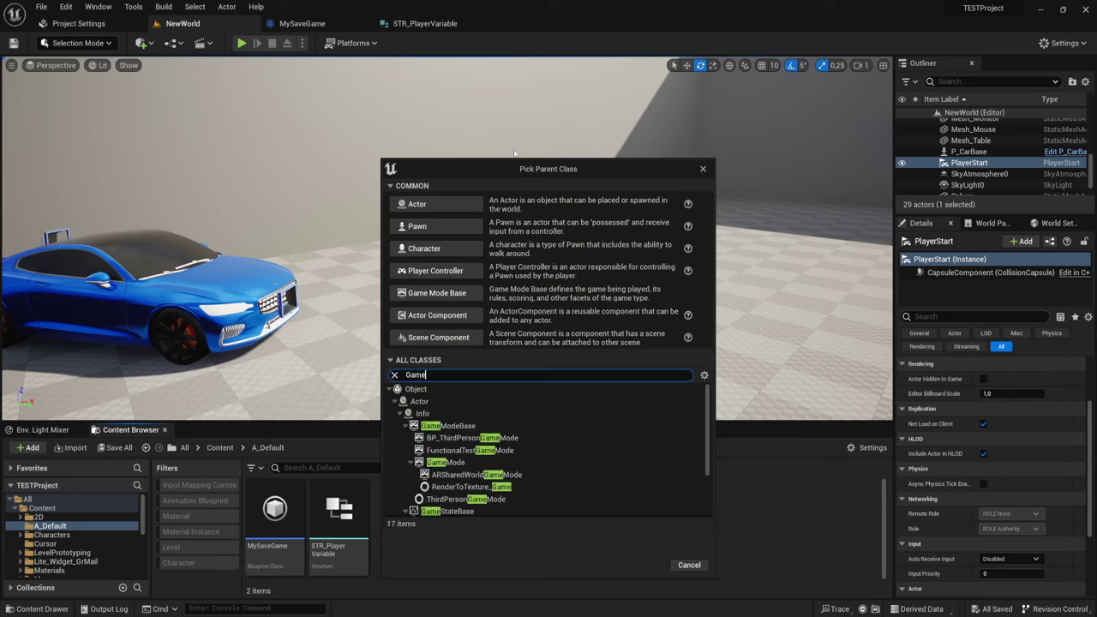
{"action": "type", "text": "I"}
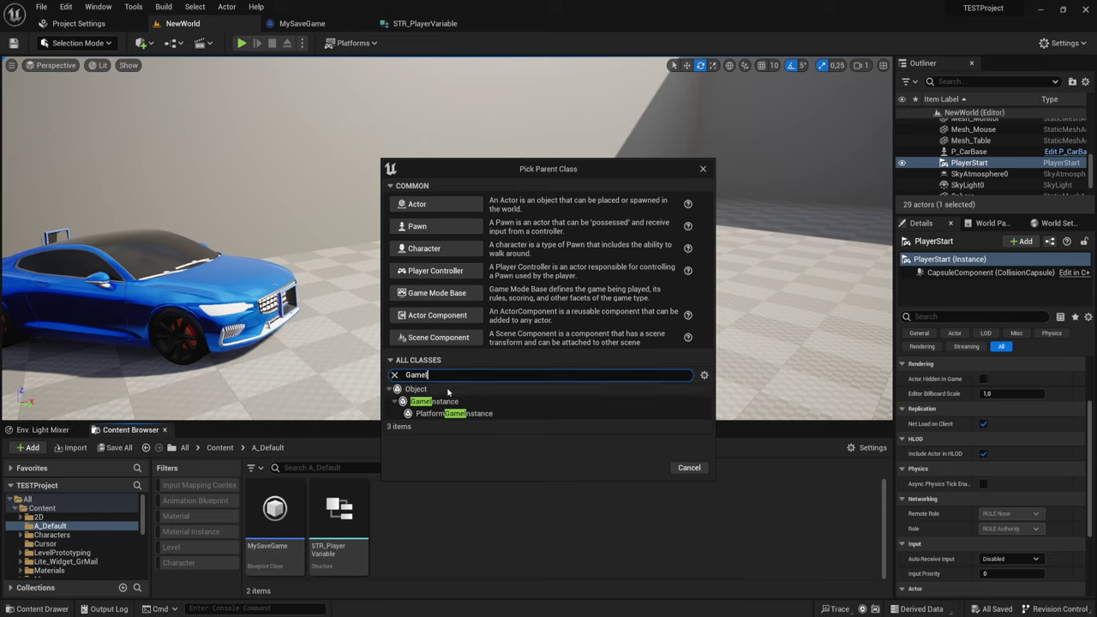
{"action": "left_click", "coordinate": [444, 402]}
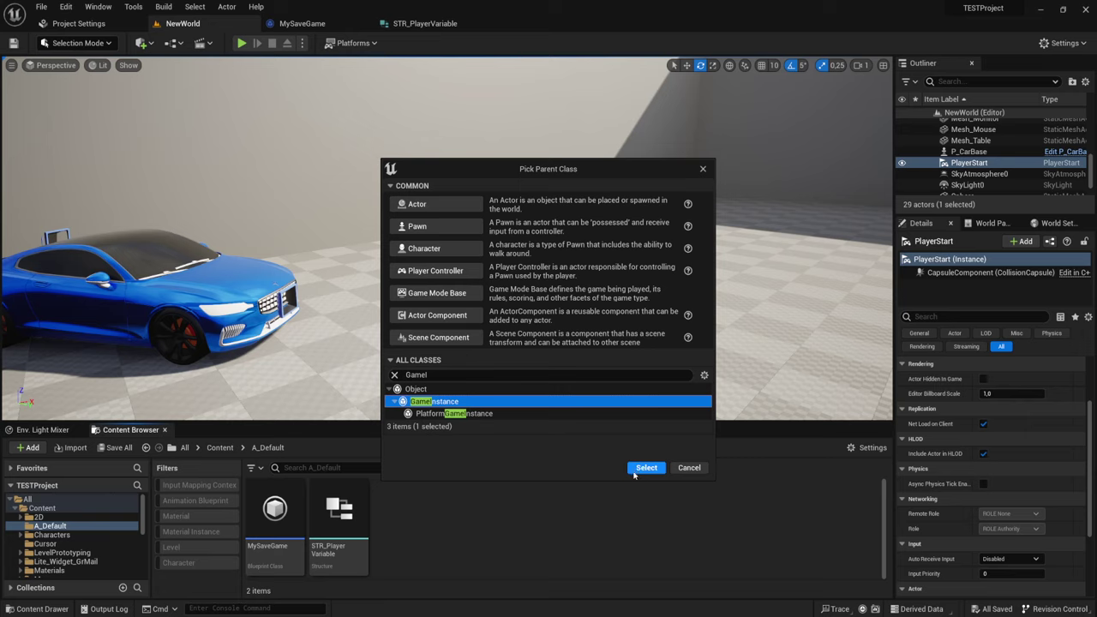
{"action": "left_click", "coordinate": [634, 473]}
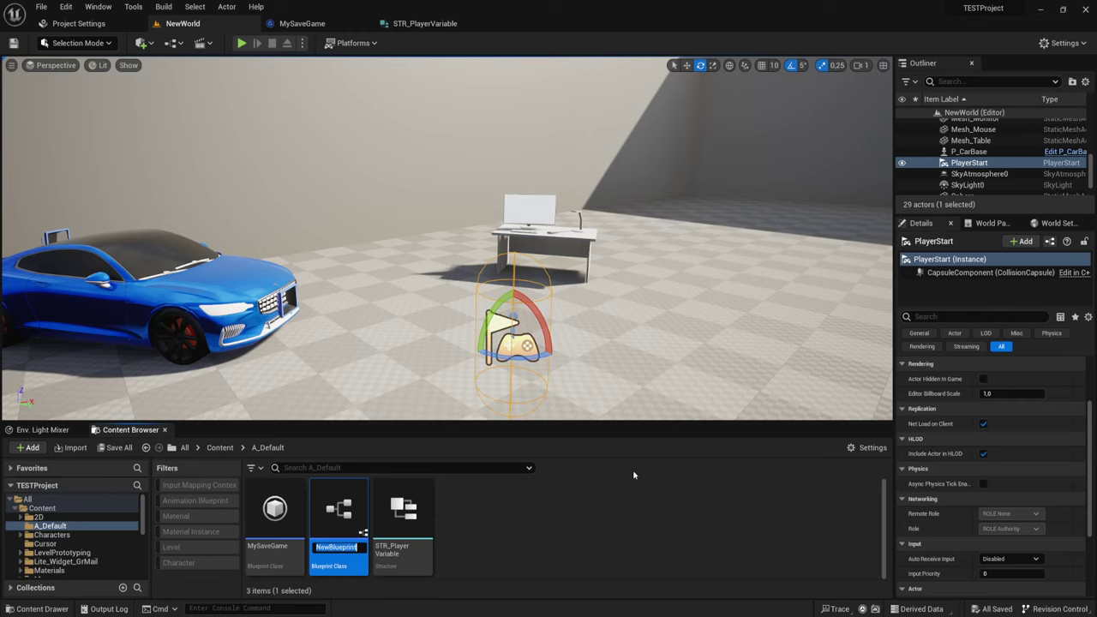
{"action": "key", "text": "BackSpace"}
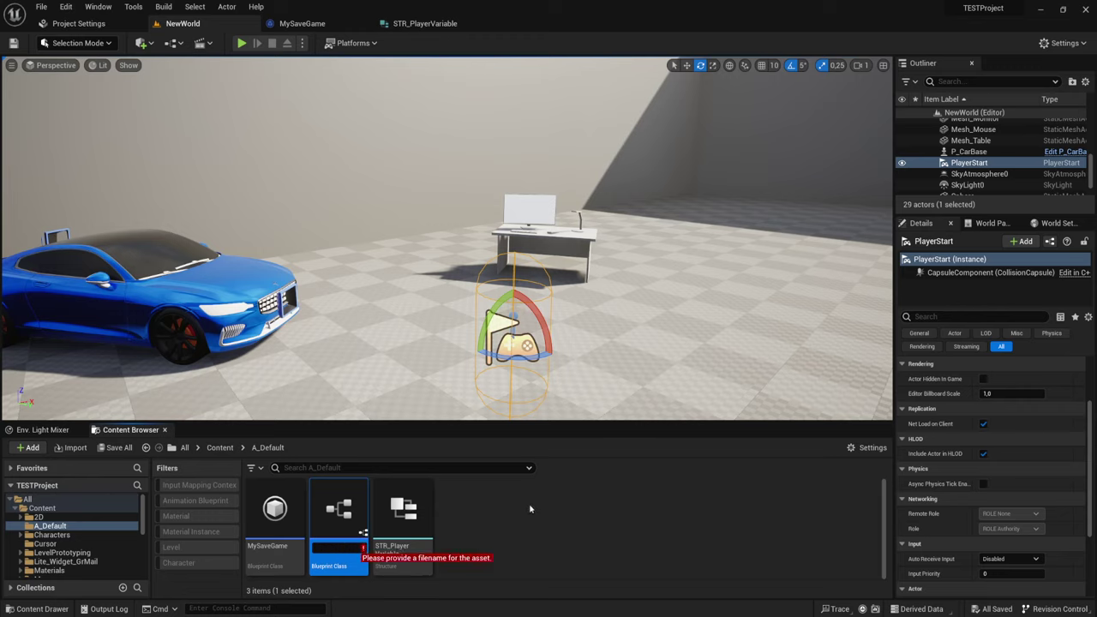
{"action": "type", "text": "GI"}
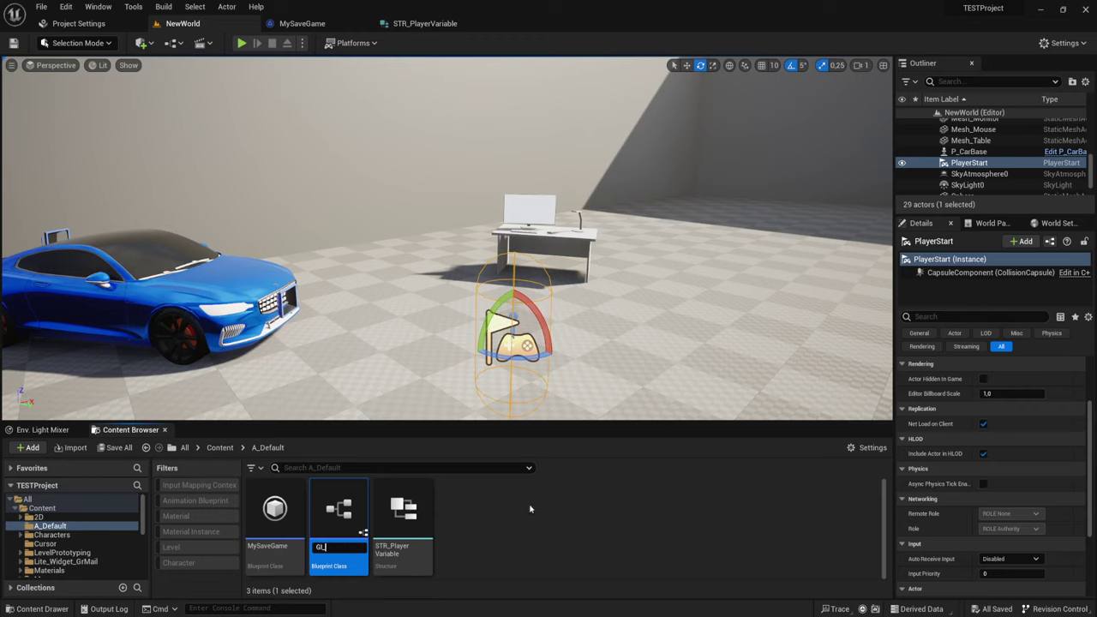
{"action": "type", "text": "_ga"}
{"action": "type", "text": "me"}
{"action": "key", "text": "Return"}
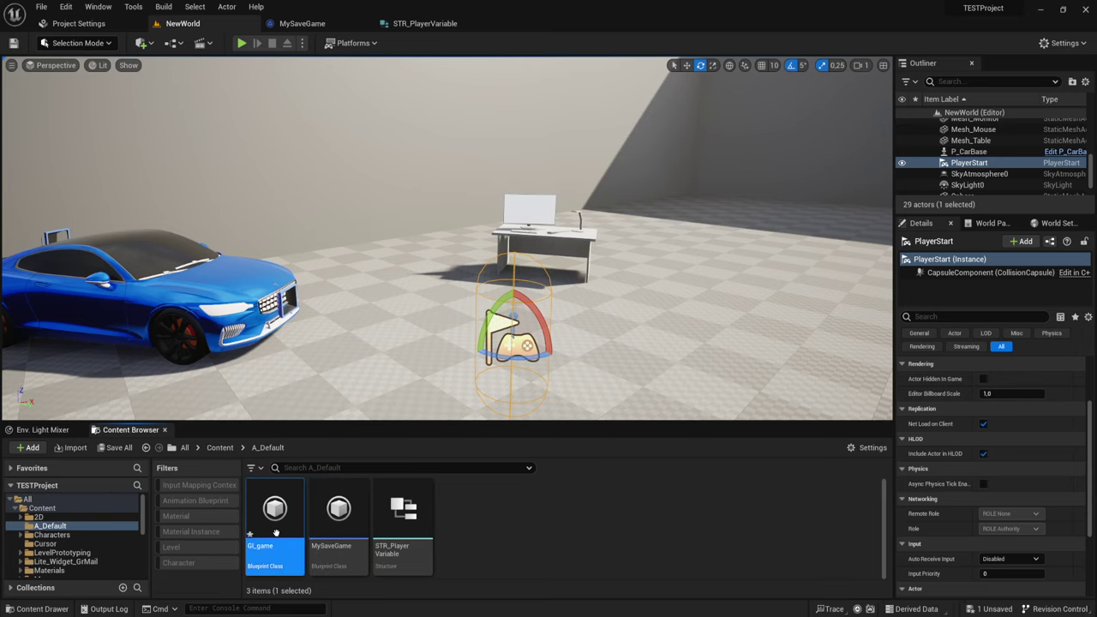
Open GI_game, add a function named SaveGAME, and enlarge the graph area
{"action": "double_click", "coordinate": [275, 512]}
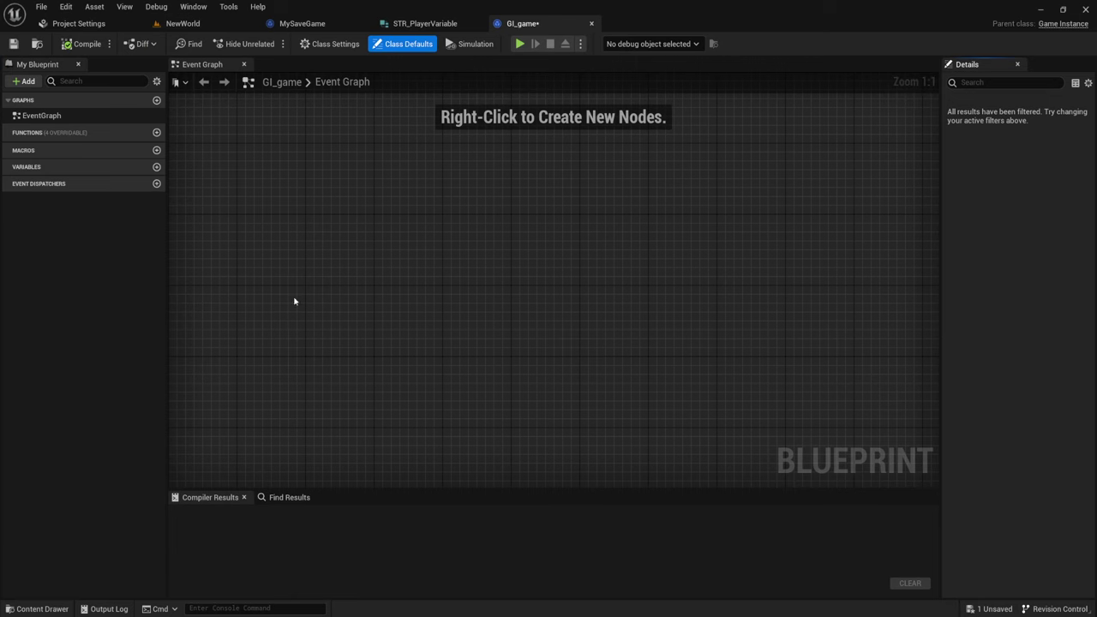
{"action": "mouse_move", "coordinate": [47, 137]}
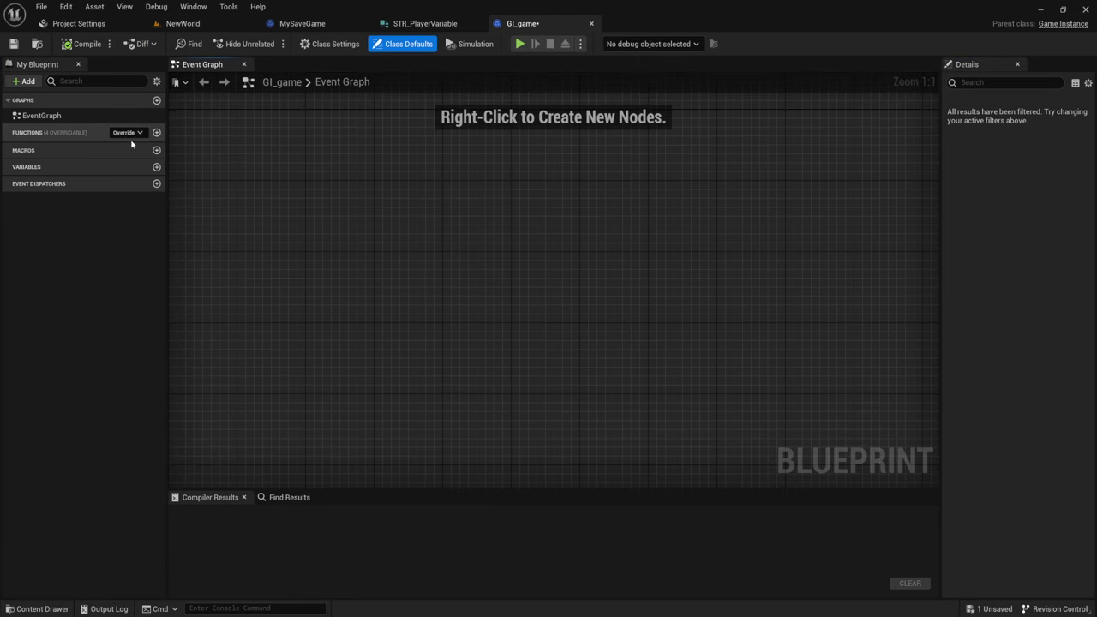
{"action": "left_click", "coordinate": [156, 132]}
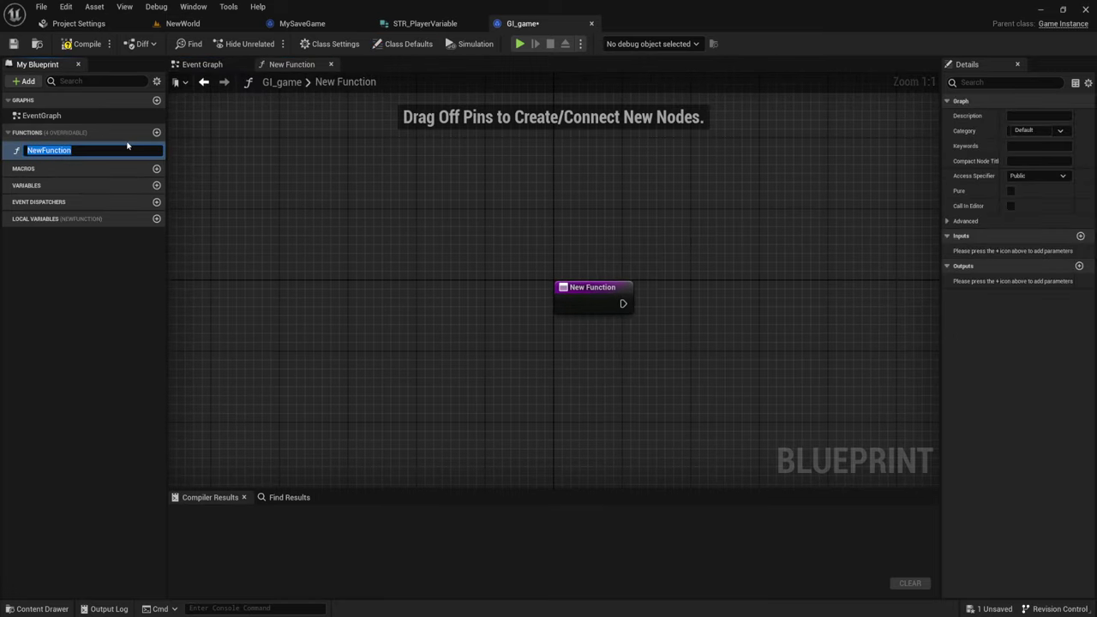
{"action": "type", "text": "Save"}
{"action": "type", "text": "G"}
{"action": "type", "text": "AME"}
{"action": "key", "text": "Return"}
{"action": "mouse_move", "coordinate": [665, 336]}
{"action": "right_mouse_down"}
{"action": "mouse_move", "coordinate": [423, 326]}
{"action": "mouse_move", "coordinate": [359, 340]}
{"action": "right_mouse_up"}
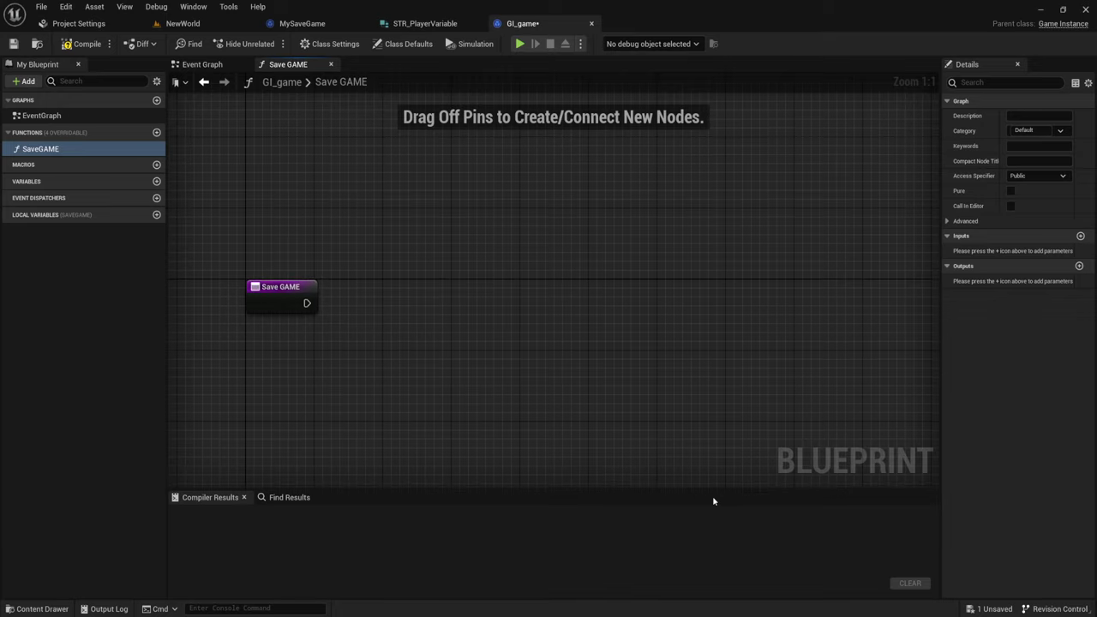
{"action": "left_click_drag", "start_coordinate": [717, 489], "coordinate": [717, 509]}
{"action": "right_click_drag", "start_coordinate": [536, 332], "coordinate": [505, 294]}
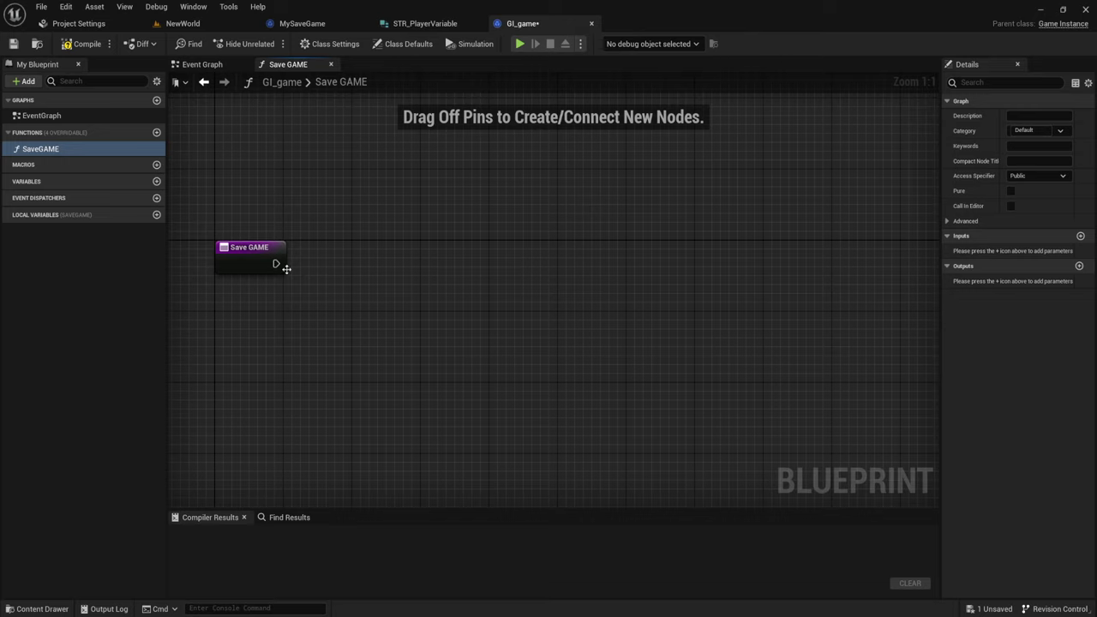
Add a Does Save Game Exist node connected after the Save GAME entry
{"action": "left_click_drag", "start_coordinate": [275, 263], "coordinate": [334, 256]}
{"action": "type", "text": "d"}
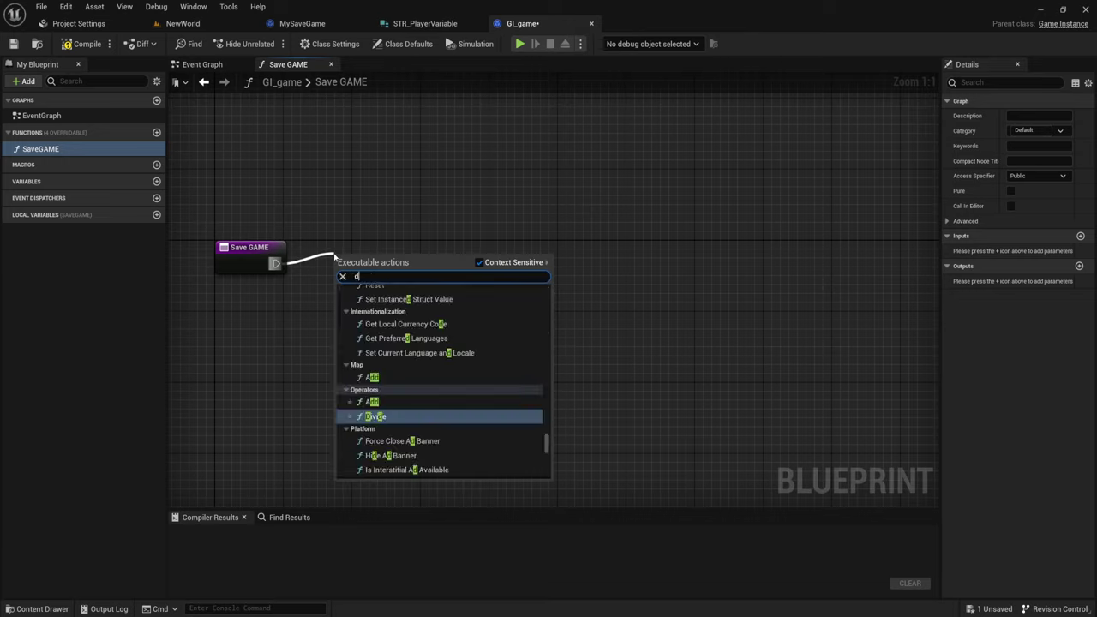
{"action": "type", "text": "oes"}
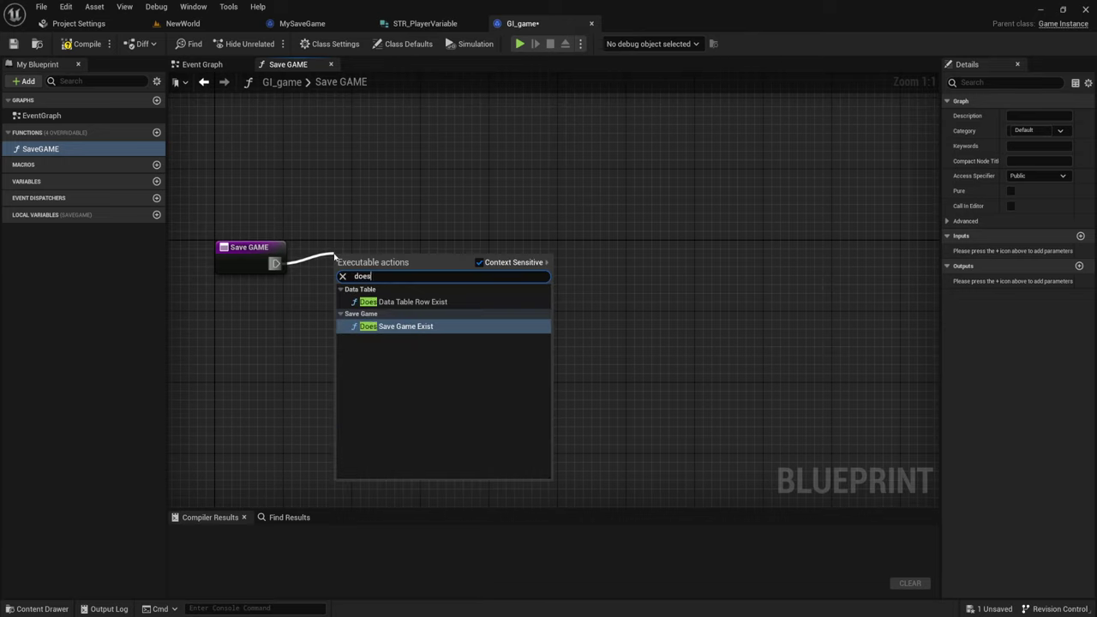
{"action": "left_click", "coordinate": [417, 326]}
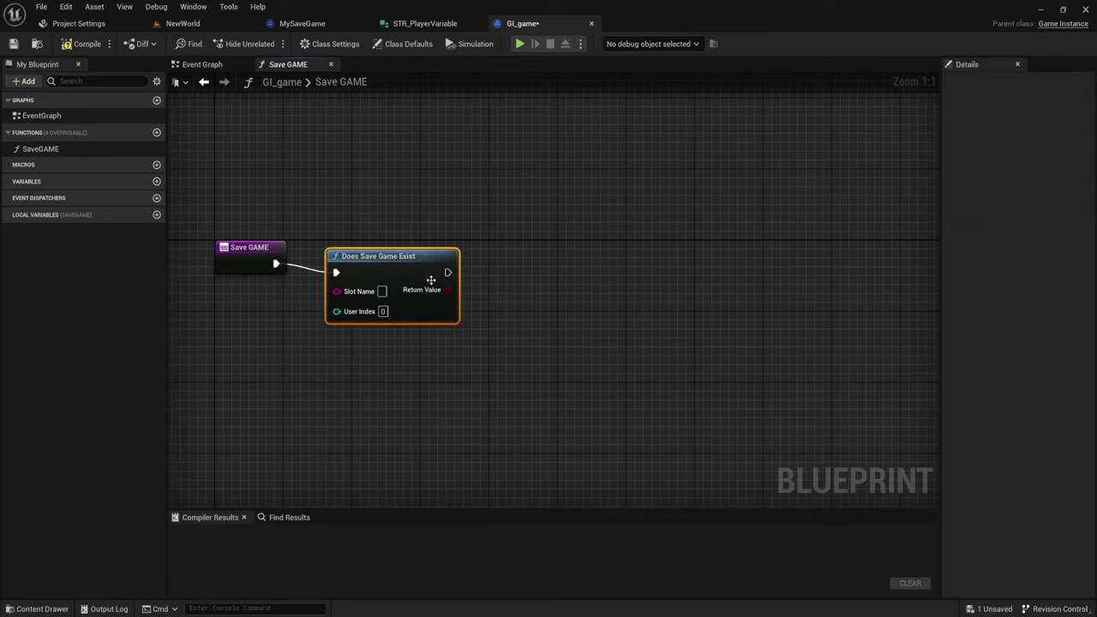
{"action": "right_click_drag", "start_coordinate": [351, 294], "coordinate": [474, 284]}
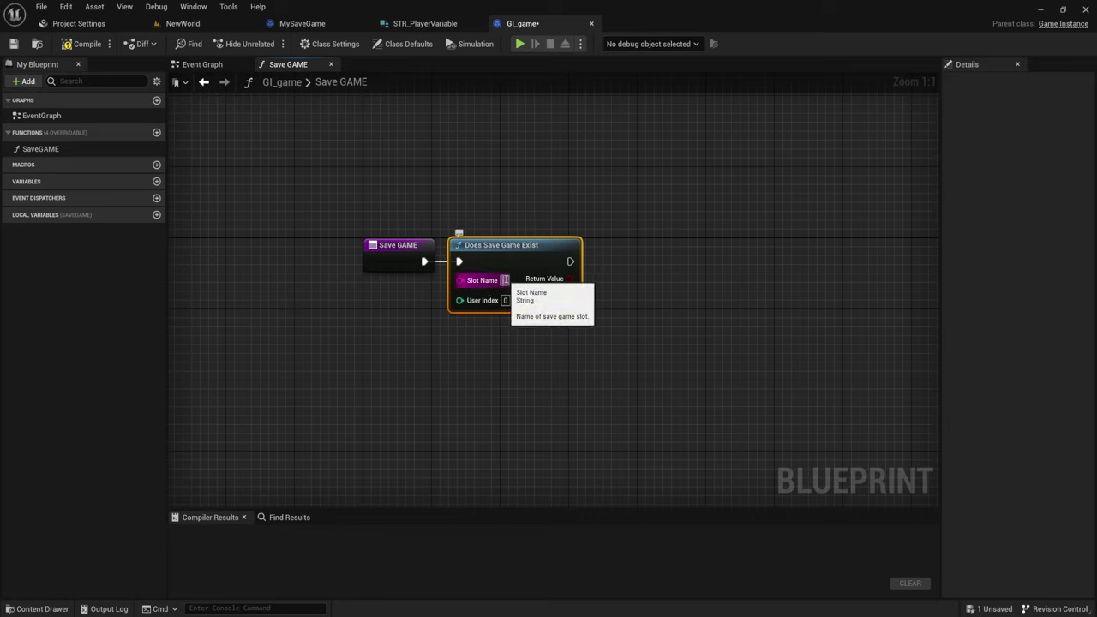
{"action": "right_click_drag", "start_coordinate": [616, 389], "coordinate": [519, 385]}
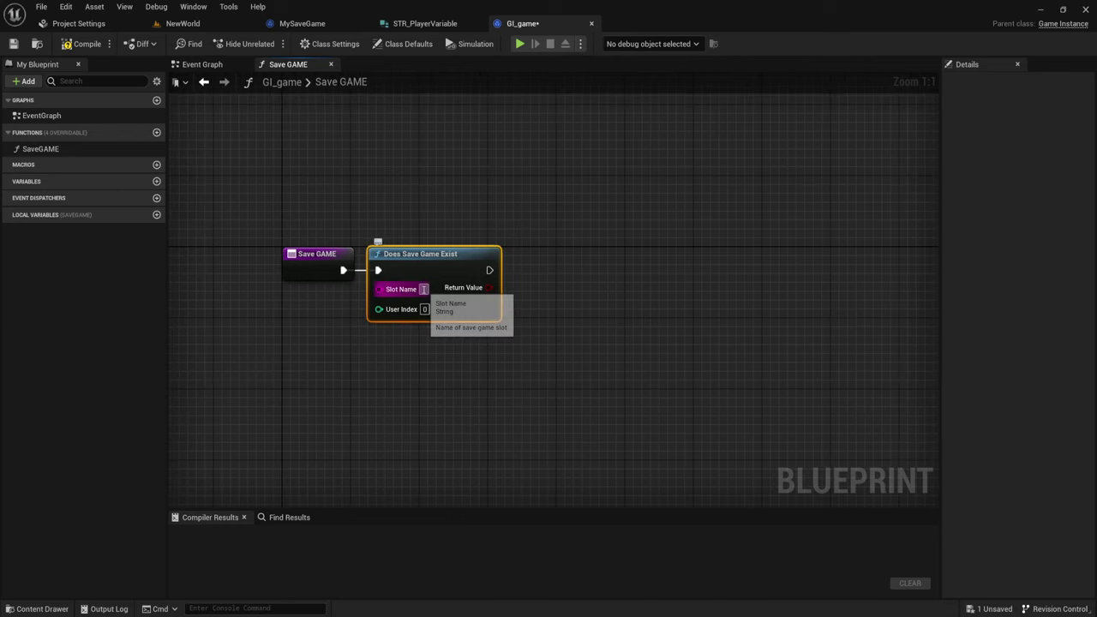
Set the slot name to PlayerSettings, promote it to a Slot Name variable, and compile
{"action": "left_click", "coordinate": [423, 289]}
{"action": "type", "text": "Pla"}
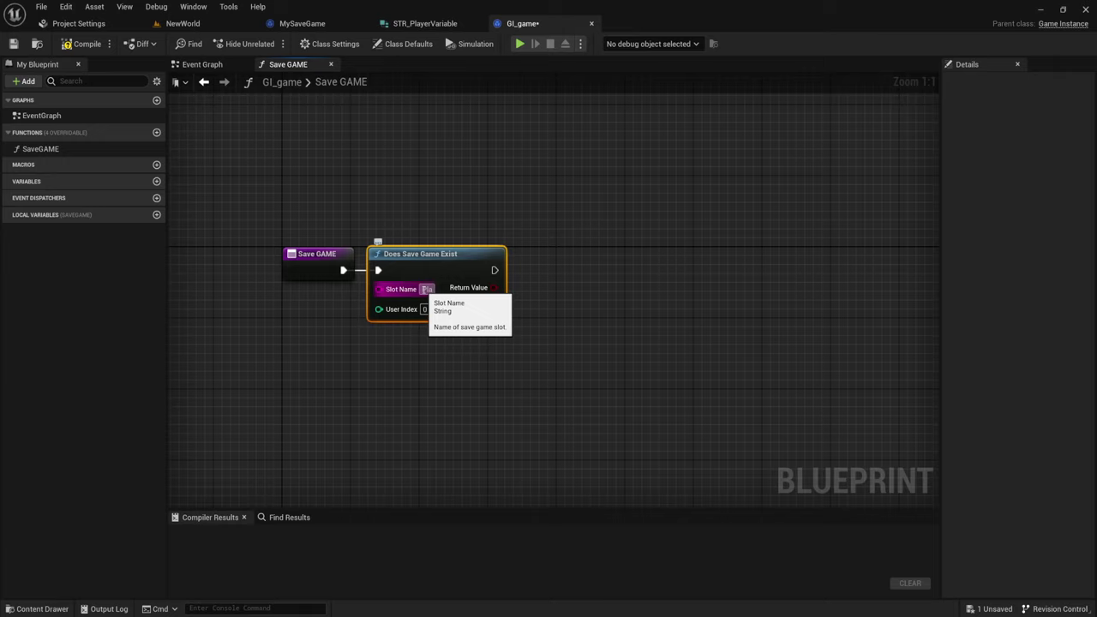
{"action": "type", "text": "yerS"}
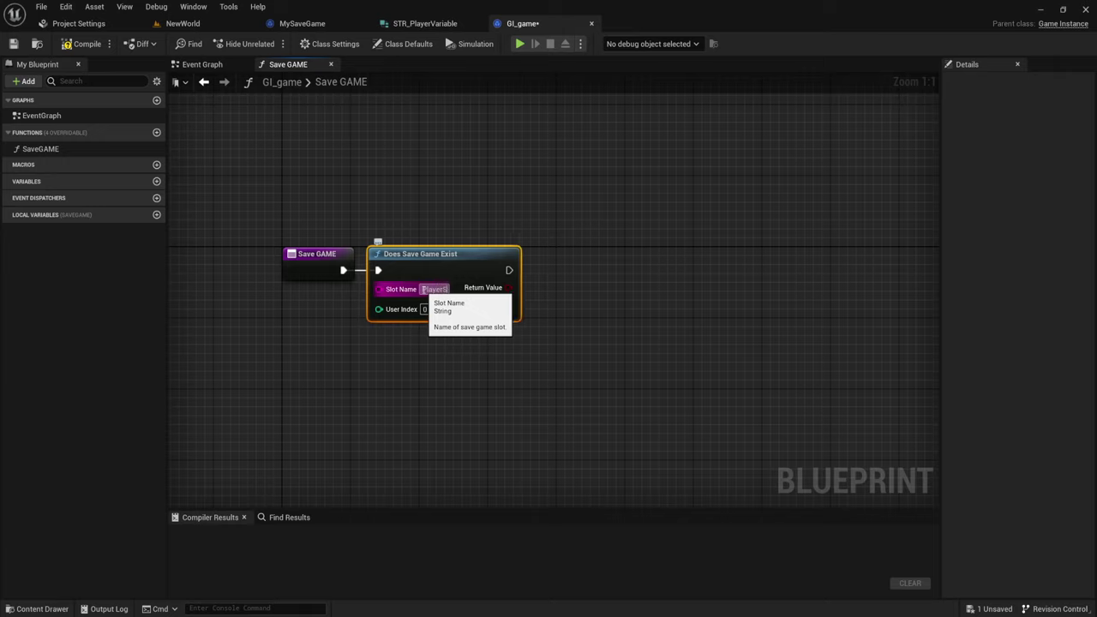
{"action": "type", "text": "etti"}
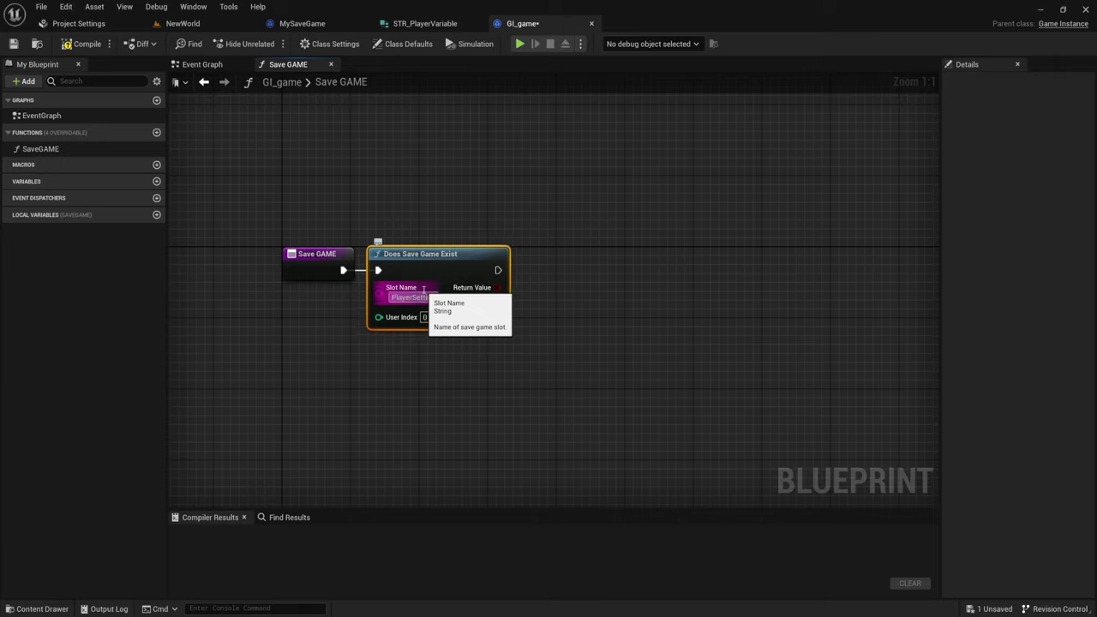
{"action": "type", "text": "ngs"}
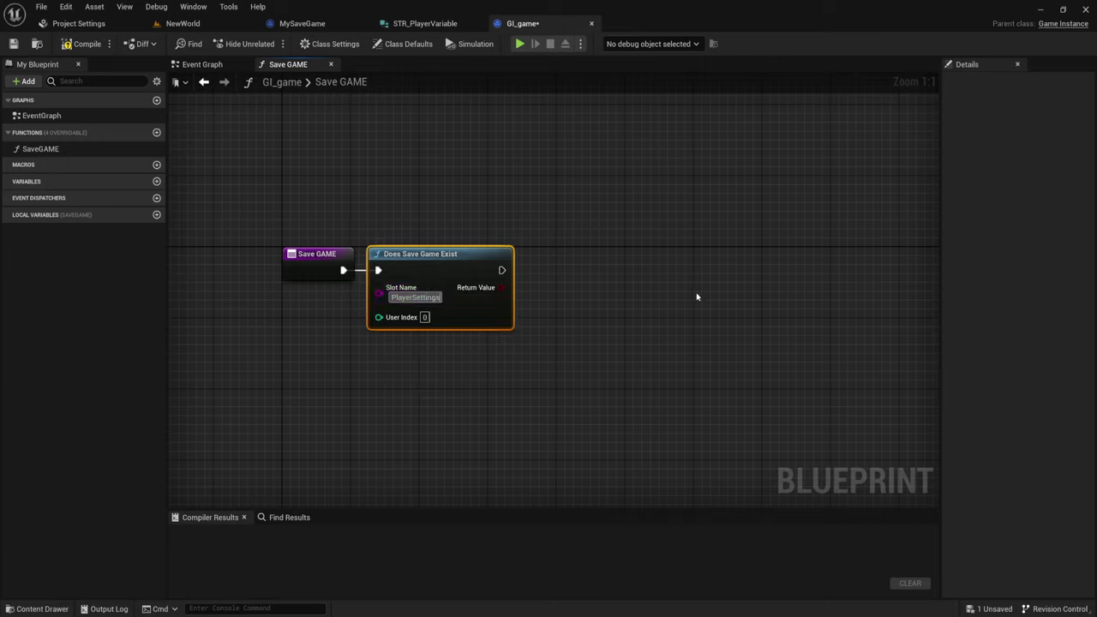
{"action": "left_click", "coordinate": [497, 355]}
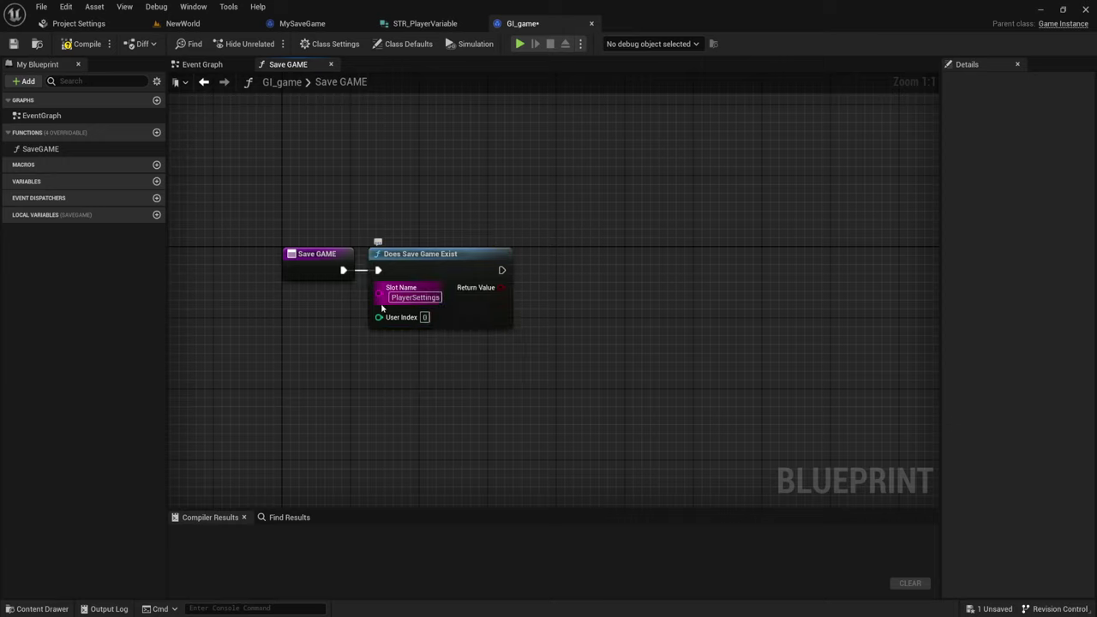
{"action": "left_click_drag", "start_coordinate": [378, 293], "coordinate": [319, 316]}
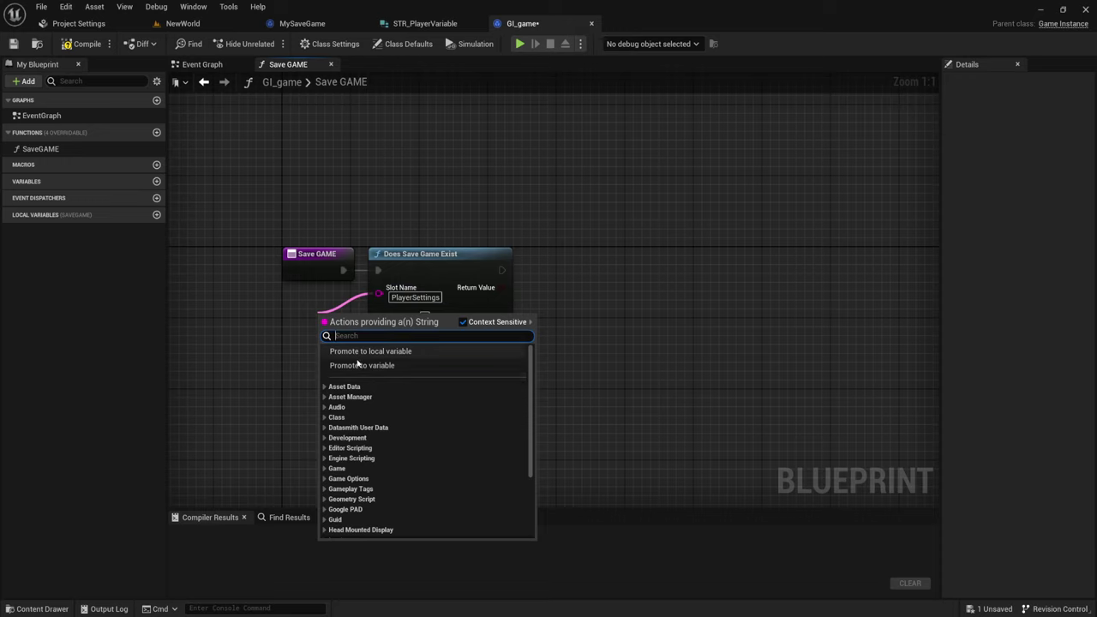
{"action": "left_click", "coordinate": [360, 366]}
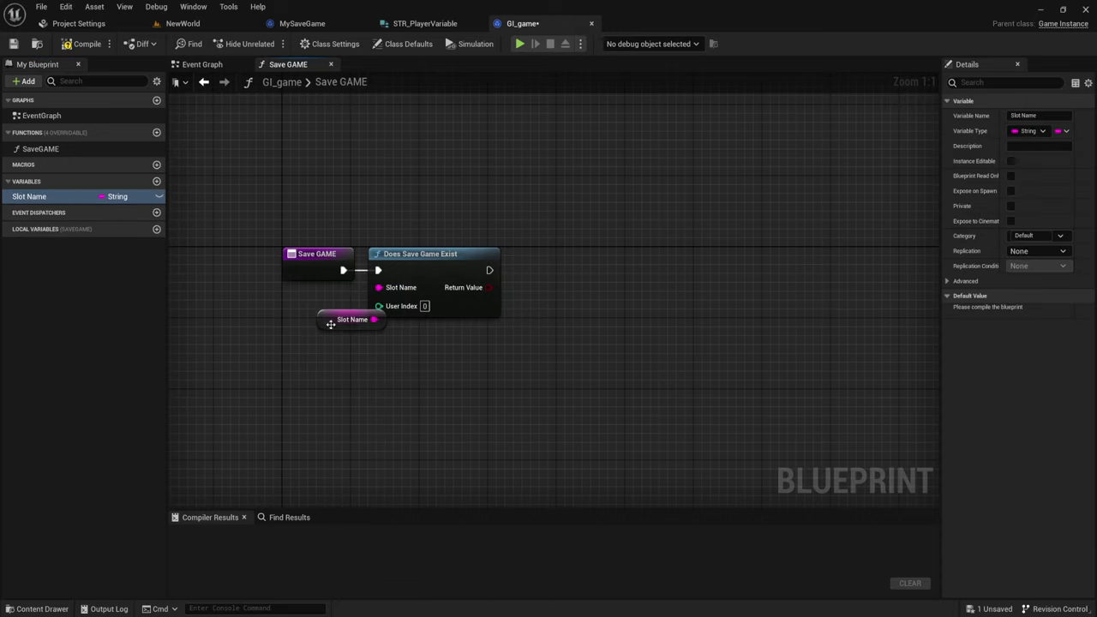
{"action": "left_click_drag", "start_coordinate": [334, 319], "coordinate": [299, 302]}
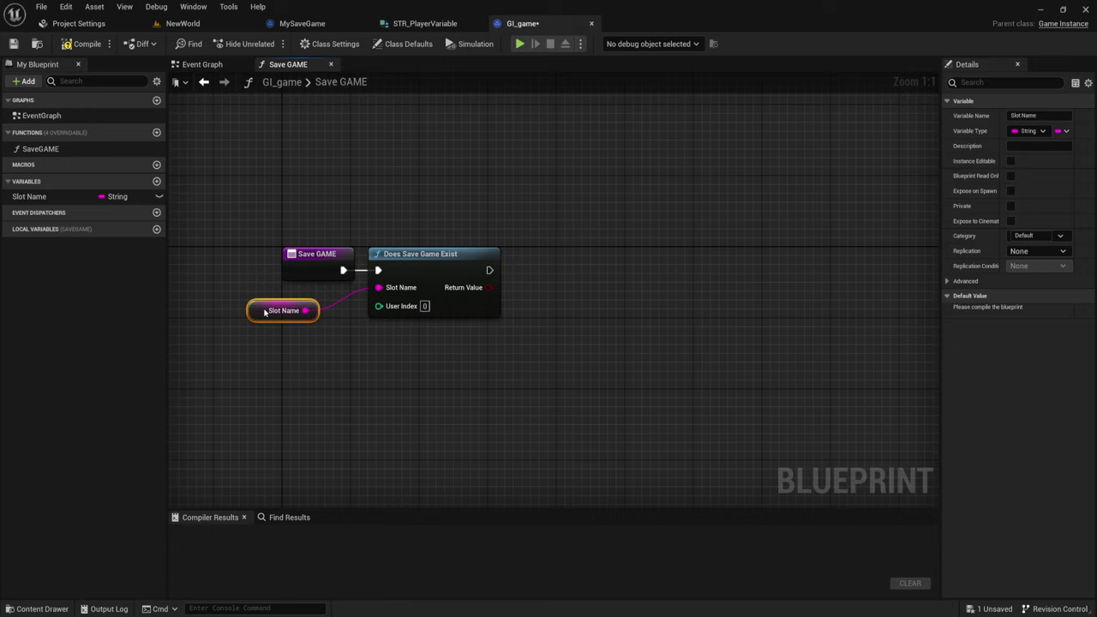
{"action": "left_click", "coordinate": [45, 196]}
{"action": "left_click", "coordinate": [85, 45]}
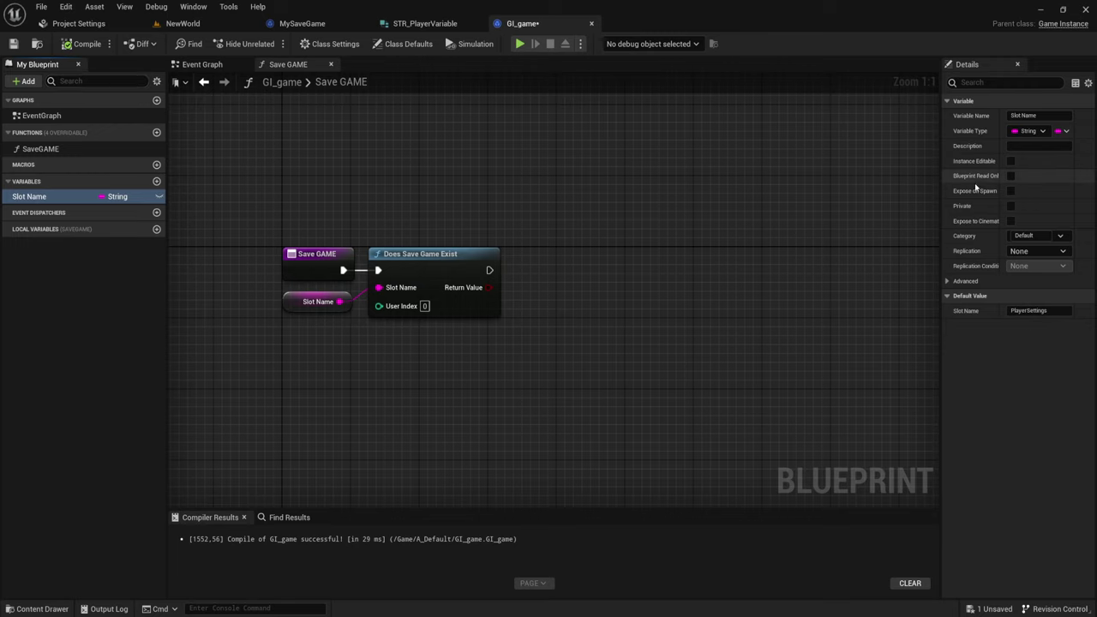
Dock the Details panel beside My Blueprint, check the PlayerSettings default, and recompile
{"action": "mouse_move", "coordinate": [967, 64]}
{"action": "left_mouse_down"}
{"action": "mouse_move", "coordinate": [574, 261]}
{"action": "mouse_move", "coordinate": [211, 124]}
{"action": "left_mouse_up"}
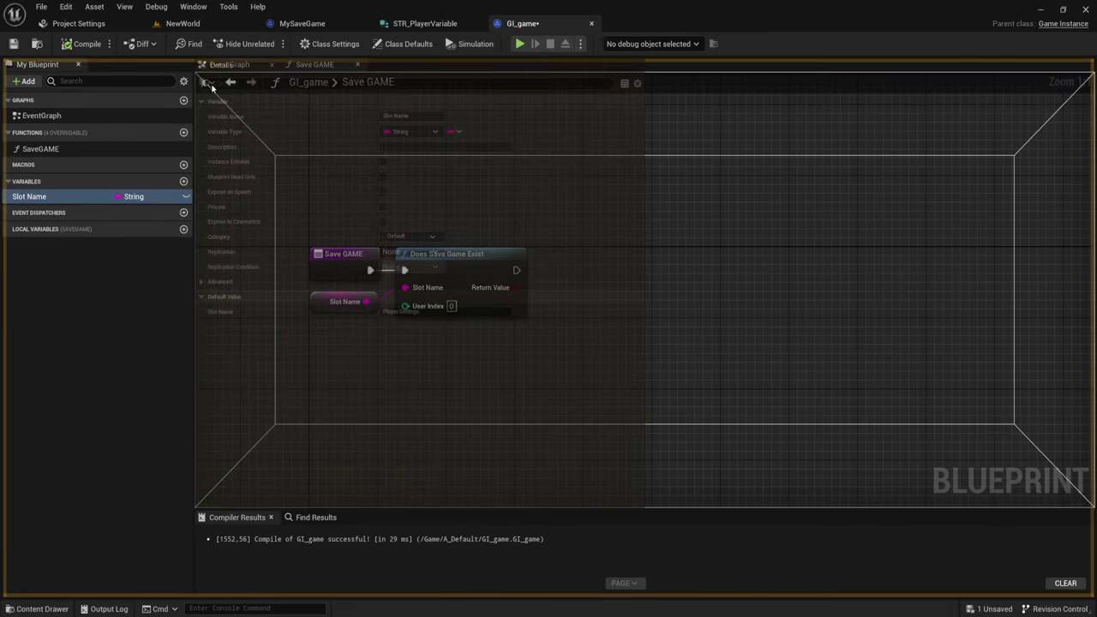
{"action": "mouse_move", "coordinate": [212, 86]}
{"action": "left_mouse_down"}
{"action": "mouse_move", "coordinate": [215, 73]}
{"action": "mouse_move", "coordinate": [203, 90]}
{"action": "left_mouse_up"}
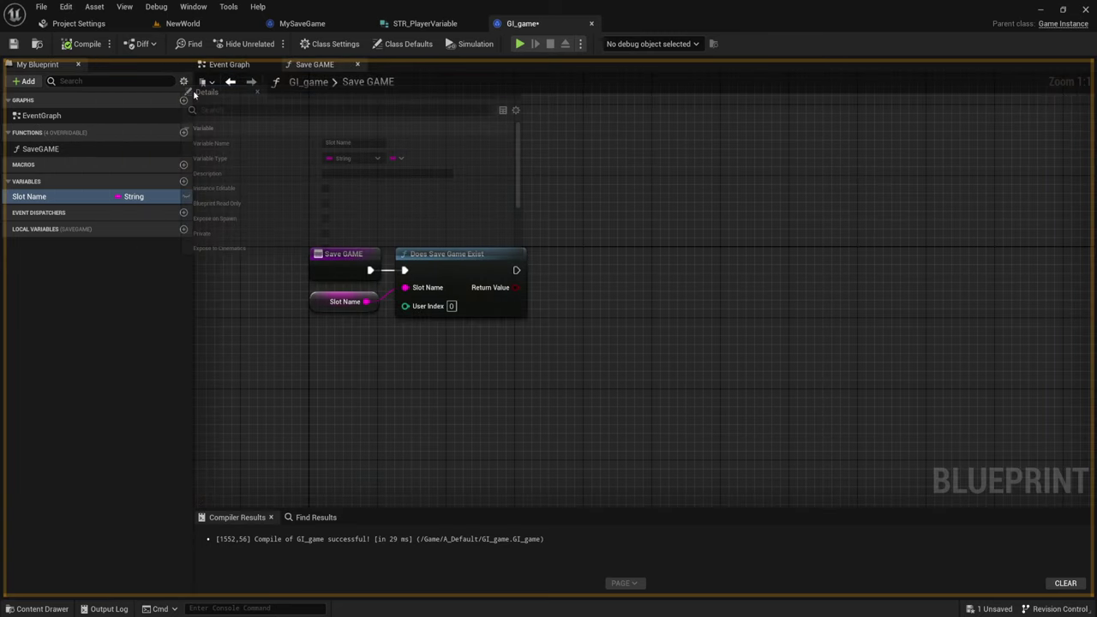
{"action": "mouse_move", "coordinate": [203, 90]}
{"action": "left_mouse_down"}
{"action": "mouse_move", "coordinate": [185, 100]}
{"action": "mouse_move", "coordinate": [194, 96]}
{"action": "left_mouse_up"}
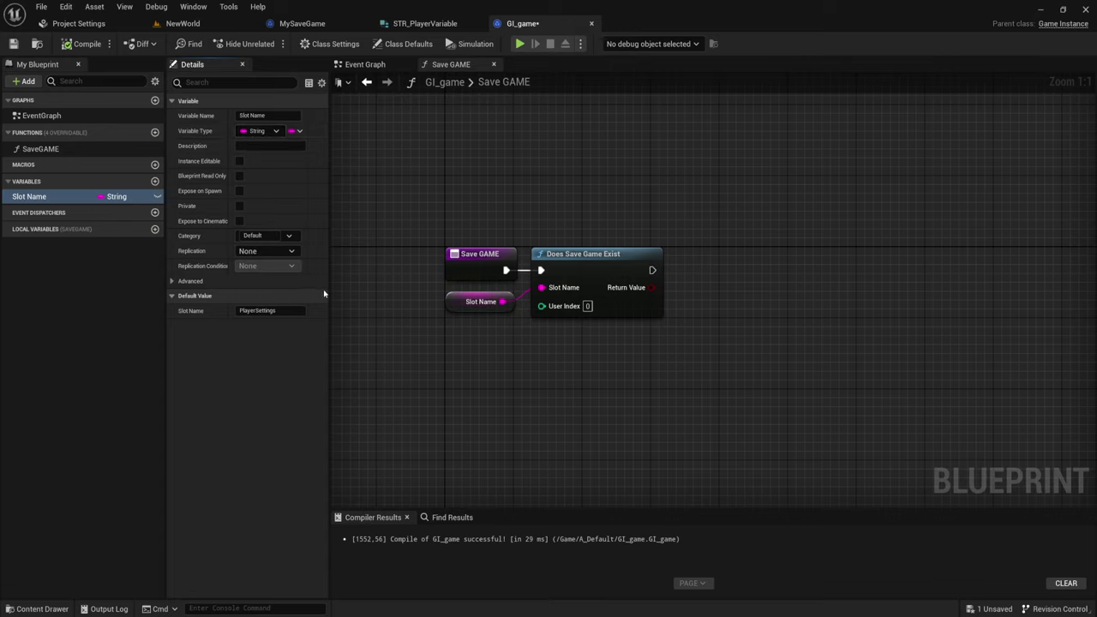
{"action": "left_click", "coordinate": [291, 310]}
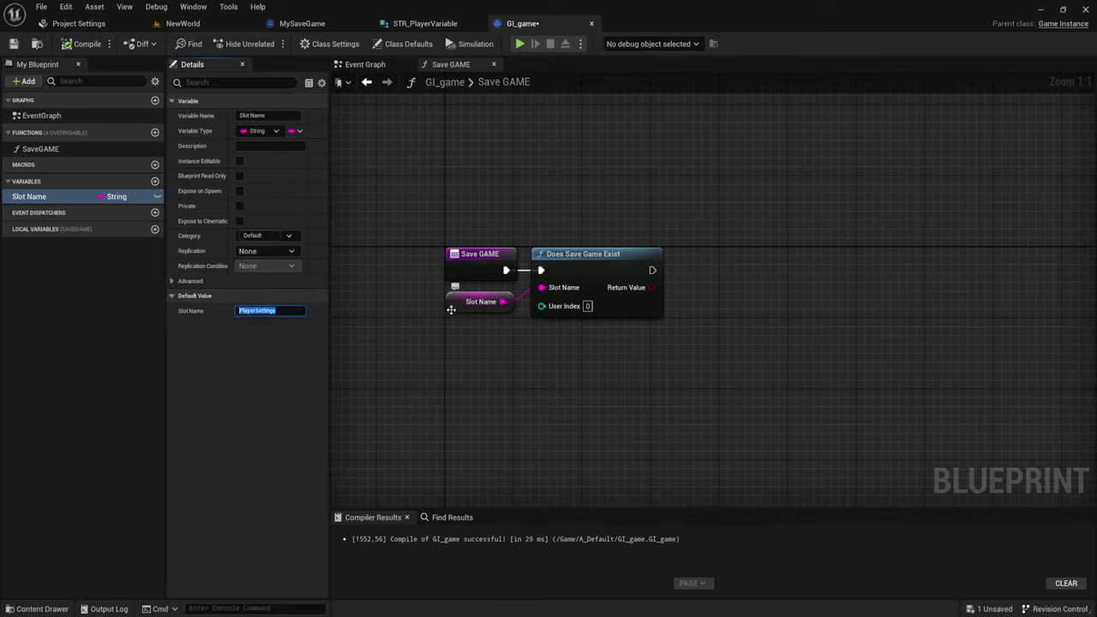
{"action": "mouse_move", "coordinate": [139, 135]}
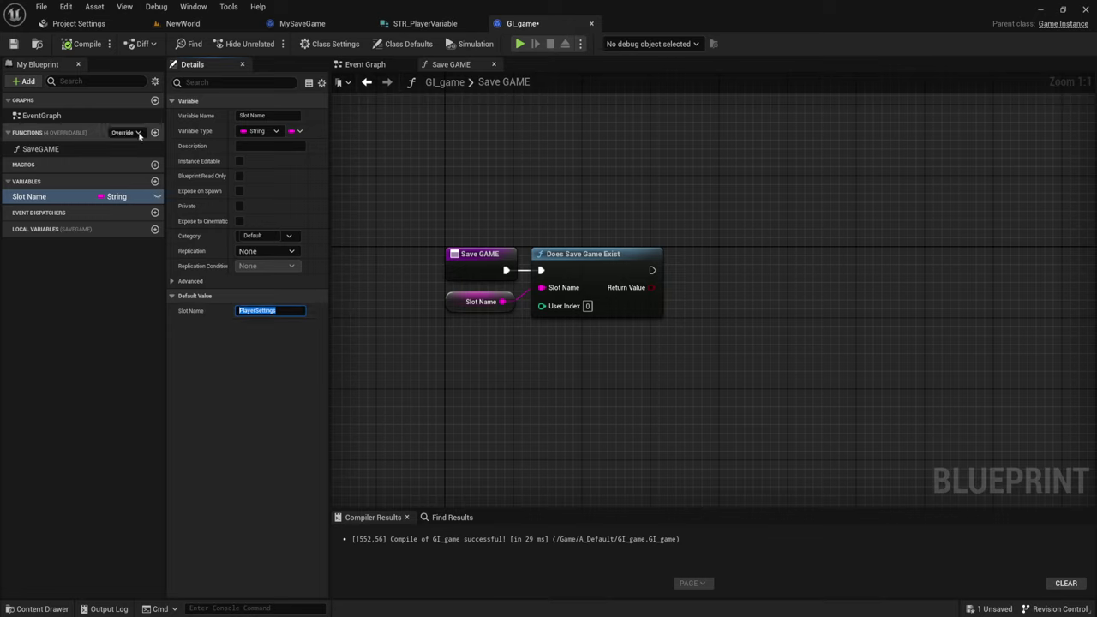
{"action": "left_click", "coordinate": [81, 44]}
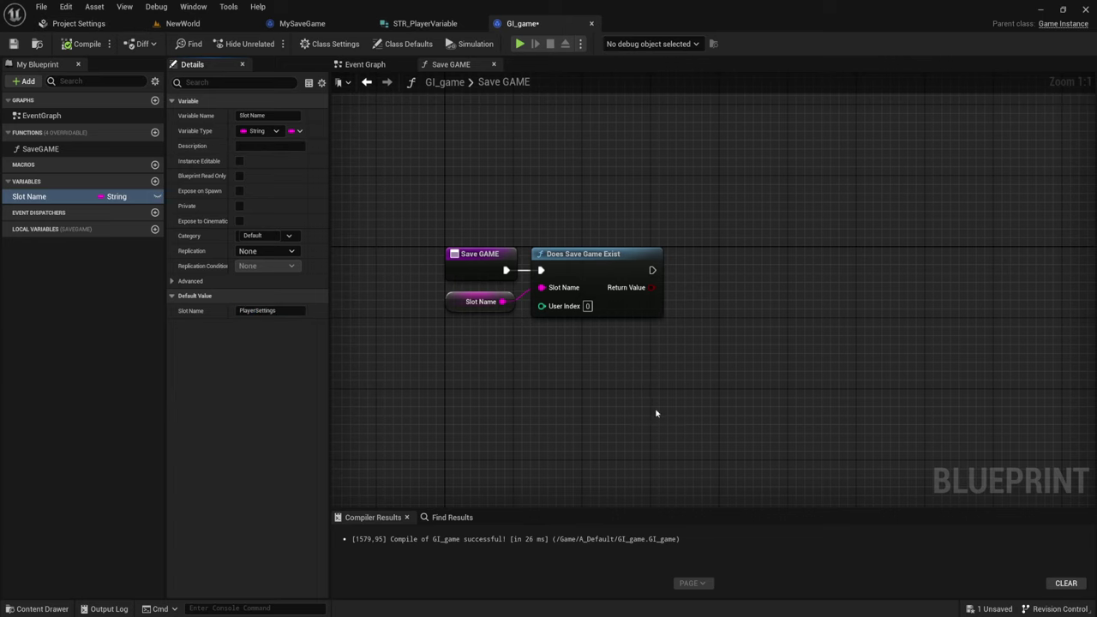
{"action": "mouse_move", "coordinate": [574, 349]}
{"action": "right_mouse_down"}
{"action": "mouse_move", "coordinate": [590, 333]}
{"action": "mouse_move", "coordinate": [511, 268]}
{"action": "right_mouse_up"}
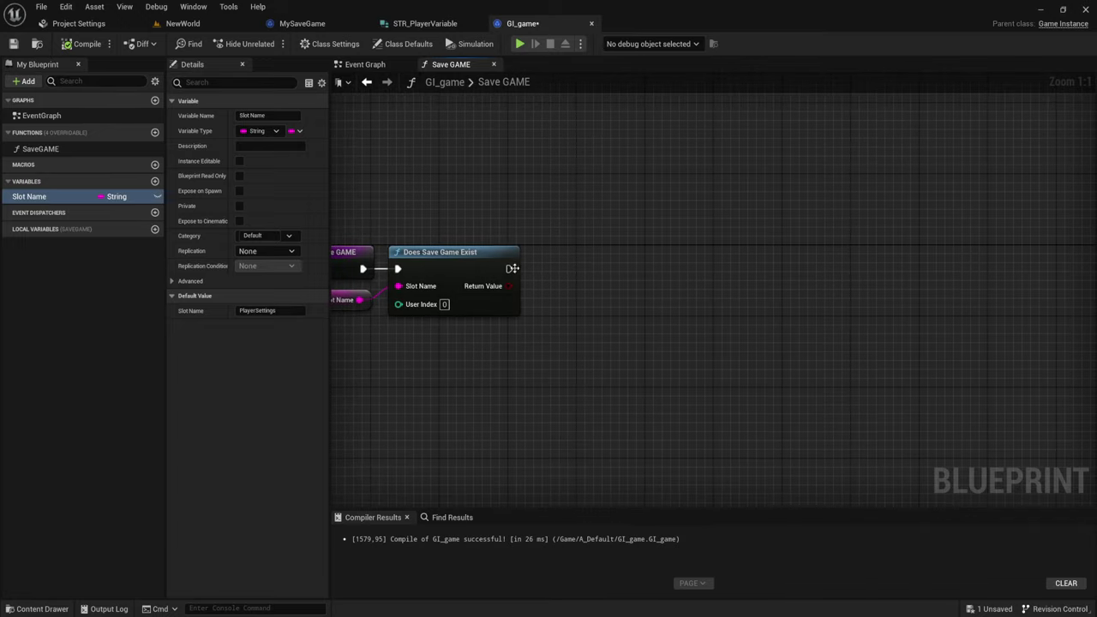
{"action": "left_click", "coordinate": [423, 262]}
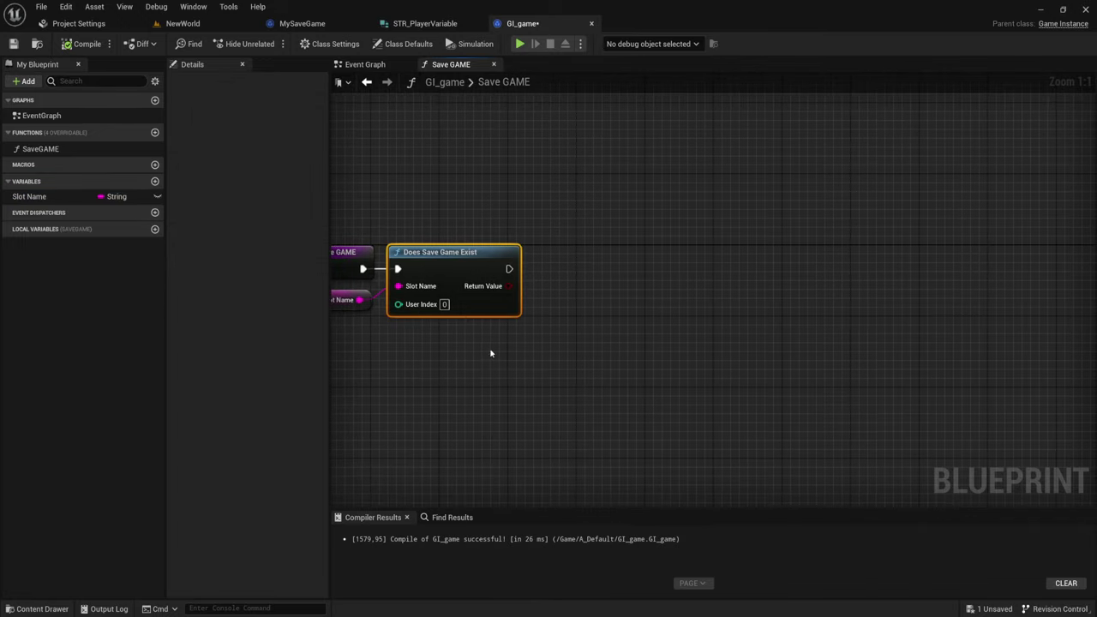
Add a Branch after Does Save Game Exist, driven by its return value
{"action": "right_click_drag", "start_coordinate": [490, 350], "coordinate": [538, 342]}
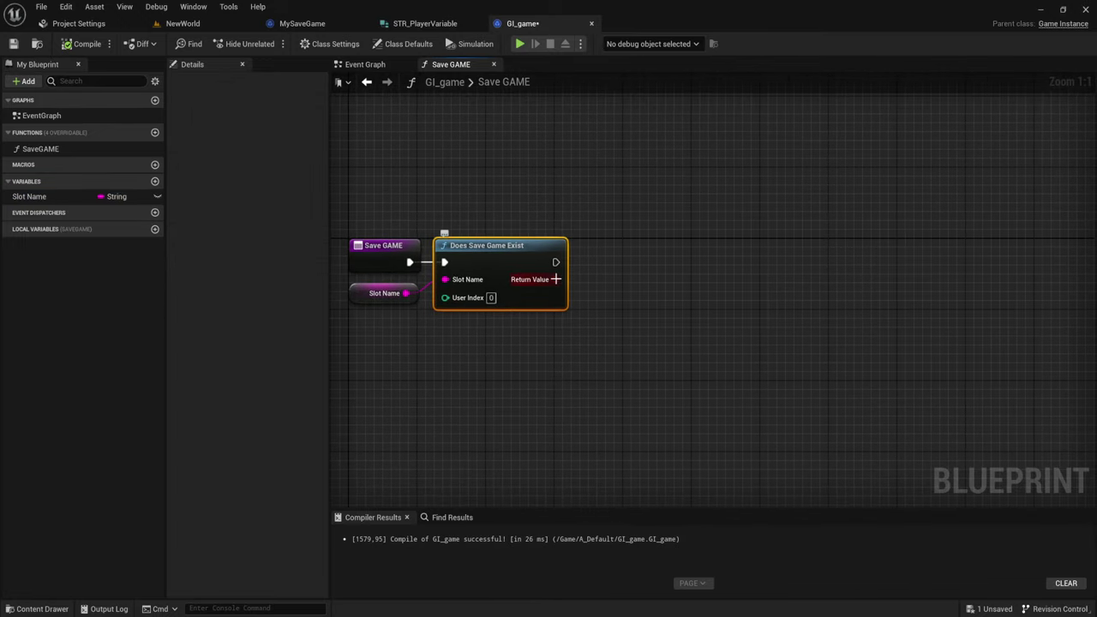
{"action": "left_click", "coordinate": [605, 248]}
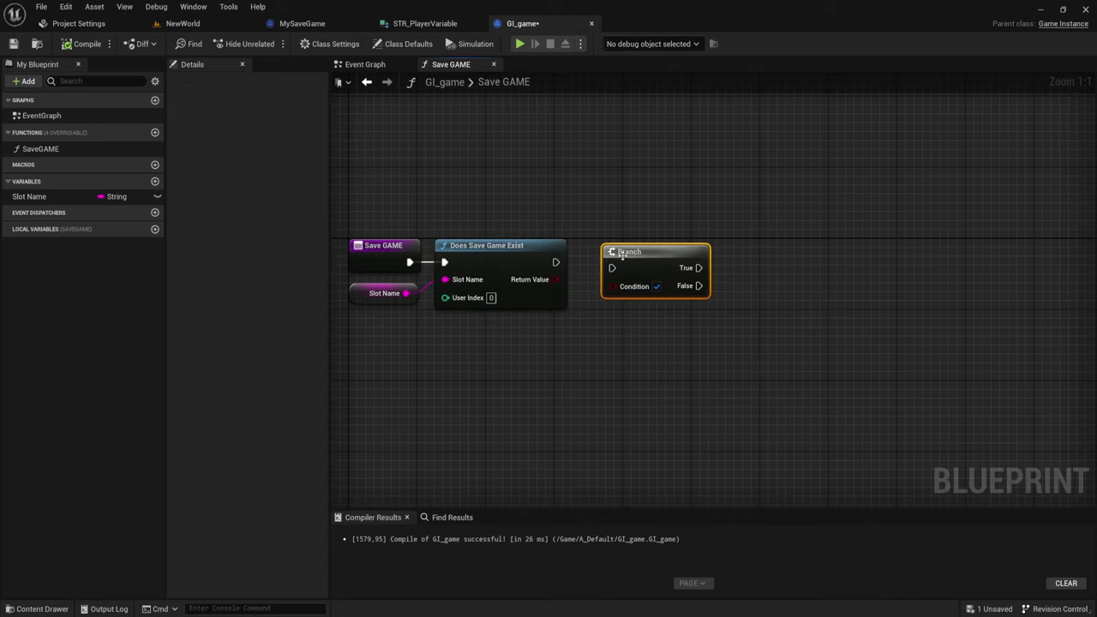
{"action": "mouse_move", "coordinate": [623, 254]}
{"action": "left_mouse_down"}
{"action": "mouse_move", "coordinate": [593, 249]}
{"action": "mouse_move", "coordinate": [581, 263]}
{"action": "mouse_move", "coordinate": [605, 281]}
{"action": "left_mouse_up"}
{"action": "right_click_drag", "start_coordinate": [590, 332], "coordinate": [513, 330]}
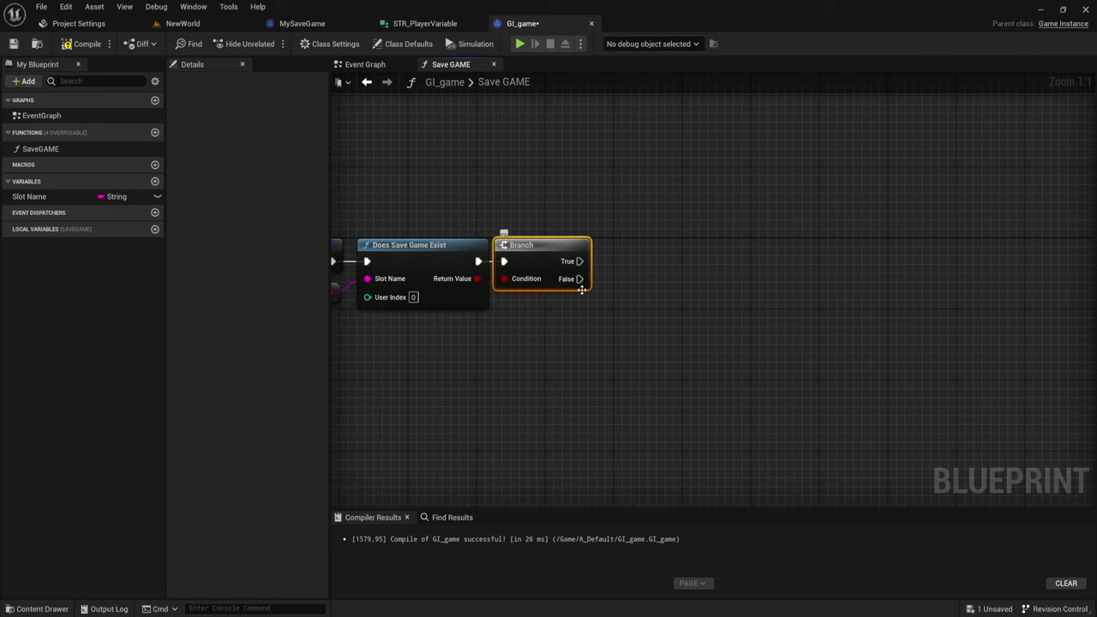
{"action": "right_click_drag", "start_coordinate": [581, 289], "coordinate": [508, 294]}
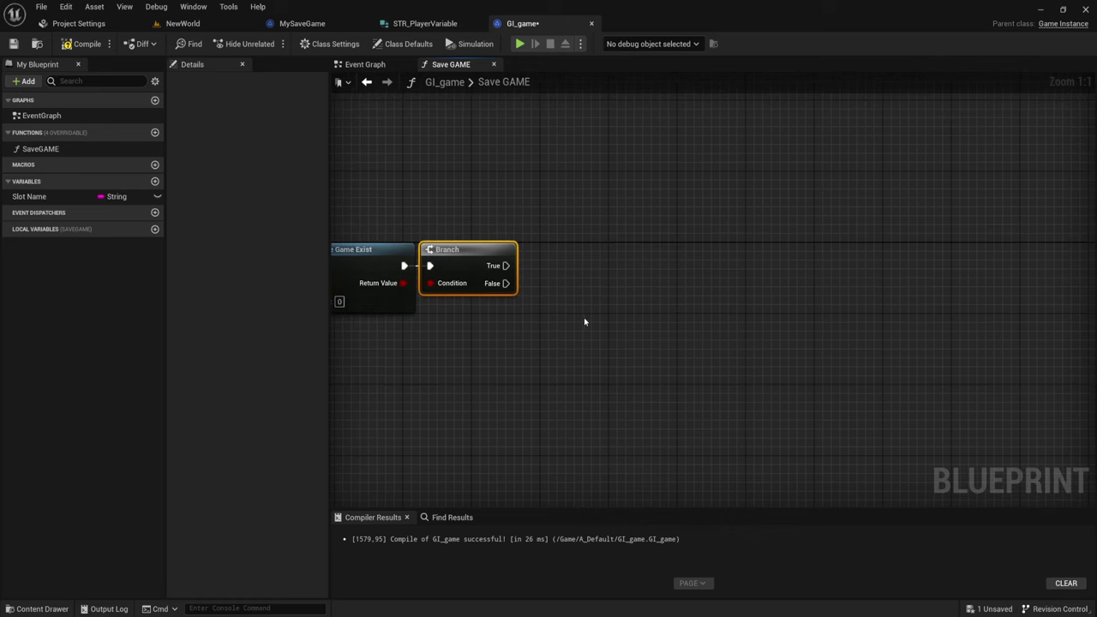
{"action": "mouse_move", "coordinate": [584, 321]}
{"action": "right_mouse_down"}
{"action": "mouse_move", "coordinate": [510, 327]}
{"action": "mouse_move", "coordinate": [553, 321]}
{"action": "right_mouse_up"}
Add Load Game from Slot on the Branch True path, fed by the Slot Name variable
{"action": "left_click_drag", "start_coordinate": [501, 285], "coordinate": [561, 254]}
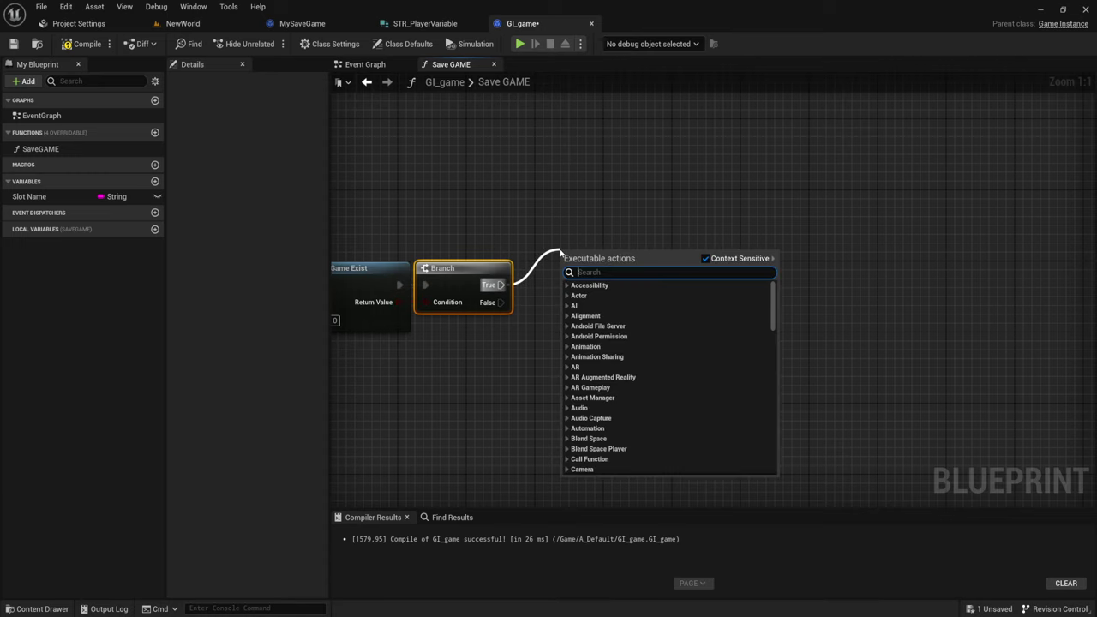
{"action": "type", "text": "load"}
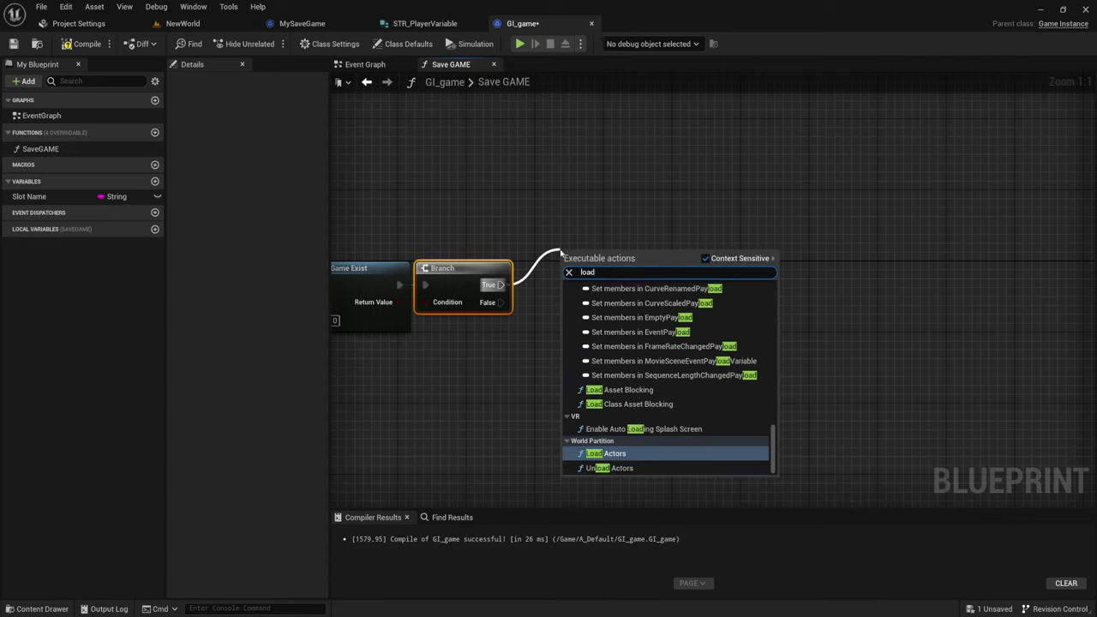
{"action": "left_click", "coordinate": [583, 169]}
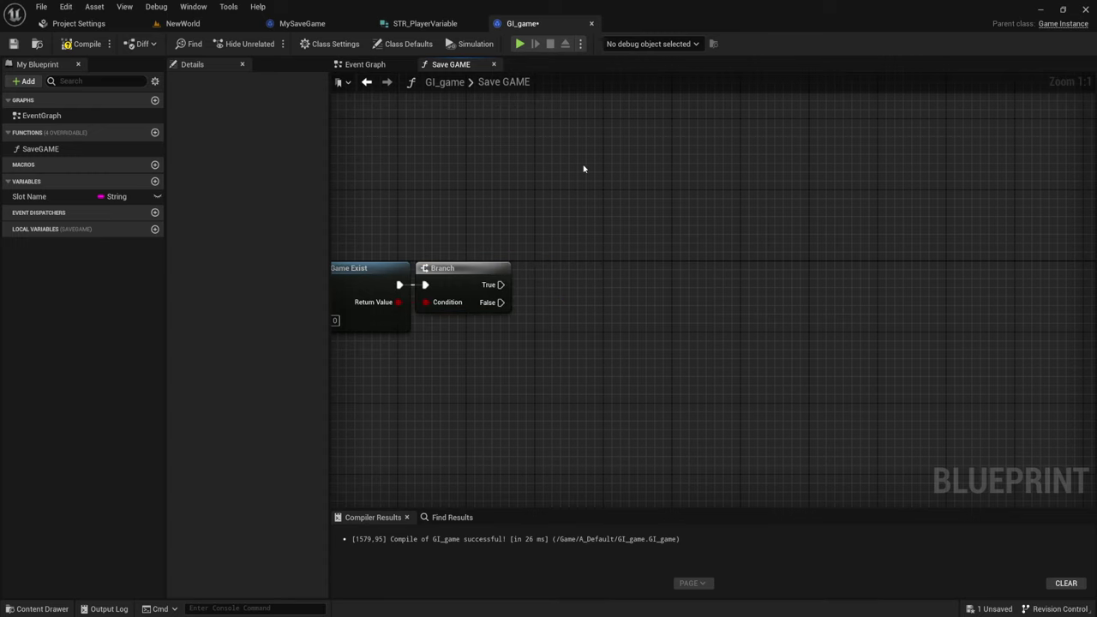
{"action": "right_click_drag", "start_coordinate": [522, 286], "coordinate": [504, 293]}
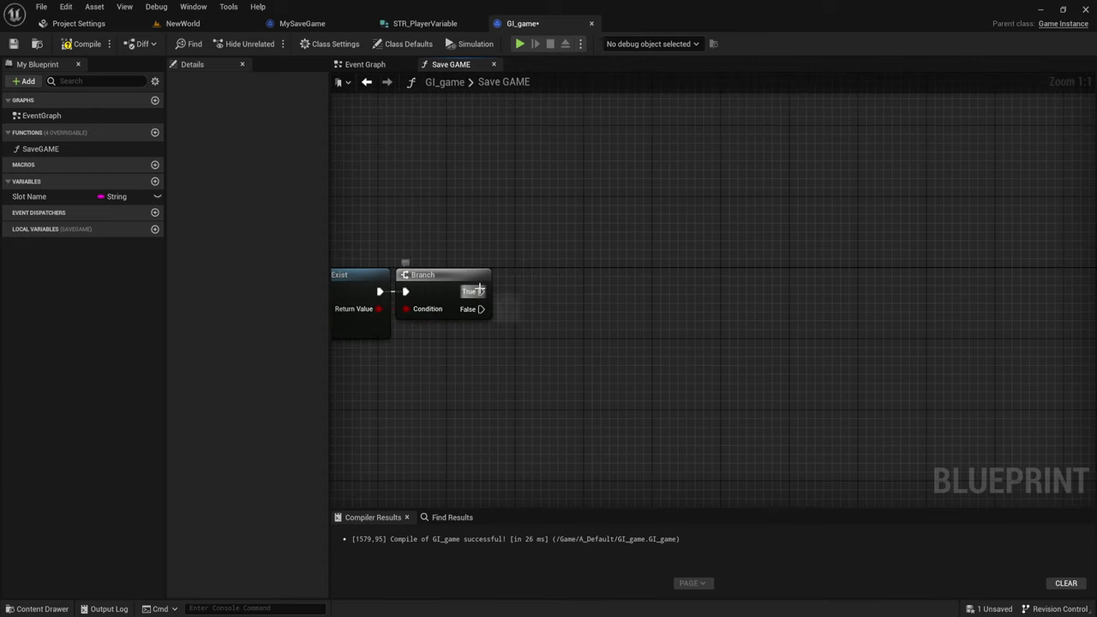
{"action": "left_click_drag", "start_coordinate": [480, 291], "coordinate": [505, 278]}
{"action": "type", "text": "load "}
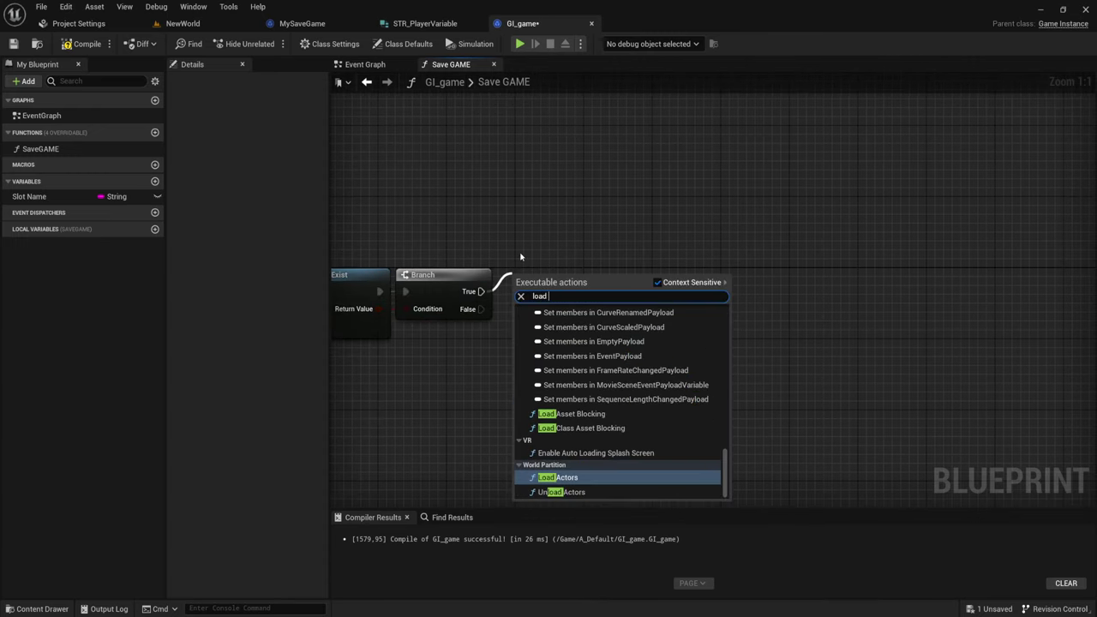
{"action": "type", "text": "sa"}
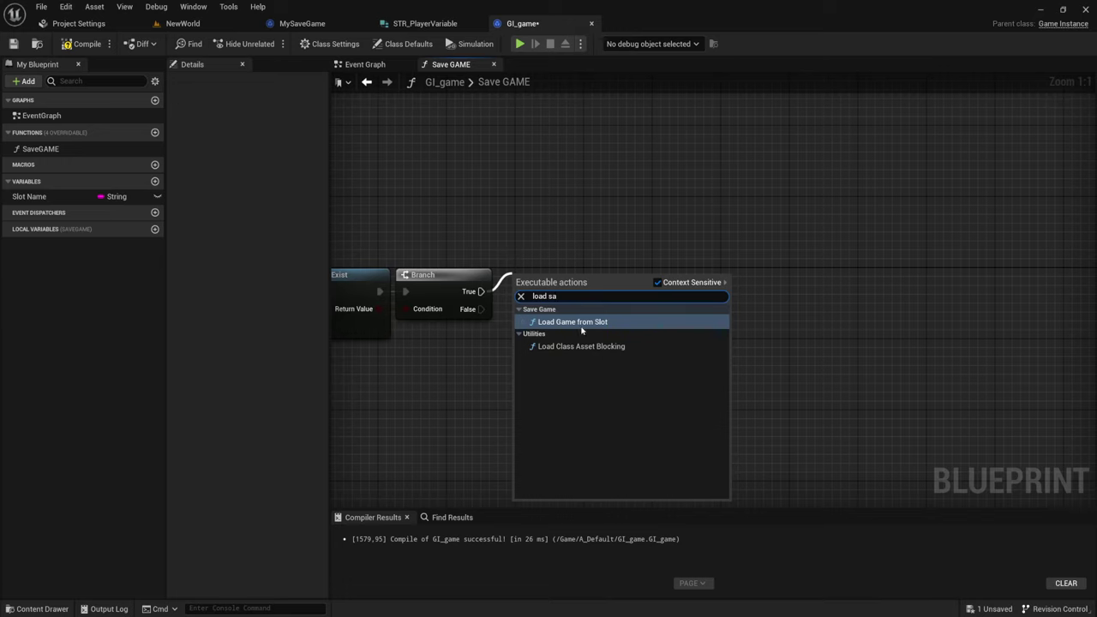
{"action": "left_click", "coordinate": [580, 330]}
{"action": "mouse_move", "coordinate": [560, 289]}
{"action": "left_mouse_down"}
{"action": "mouse_move", "coordinate": [587, 218]}
{"action": "mouse_move", "coordinate": [603, 219]}
{"action": "left_mouse_up"}
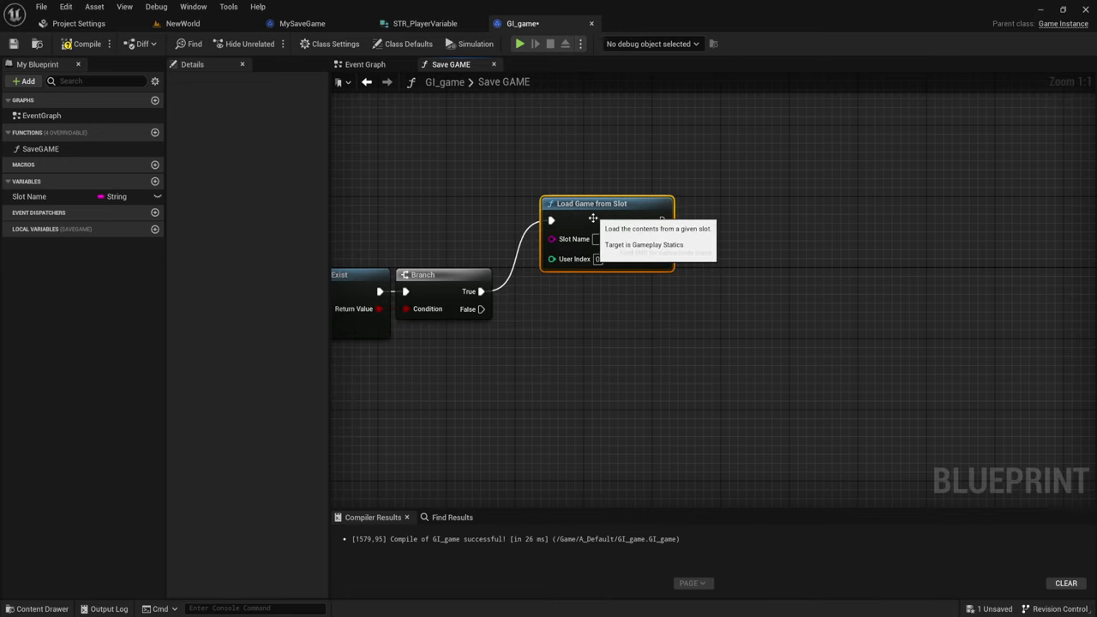
{"action": "right_click_drag", "start_coordinate": [549, 341], "coordinate": [597, 334]}
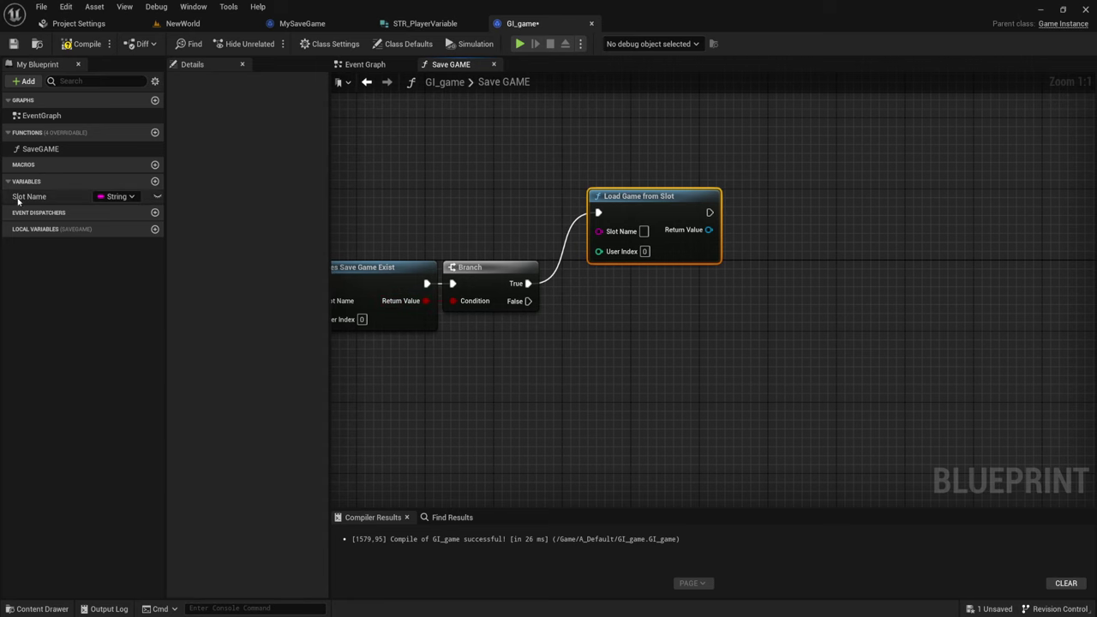
{"action": "left_click_drag", "start_coordinate": [29, 196], "coordinate": [598, 232], "text": "ctrl"}
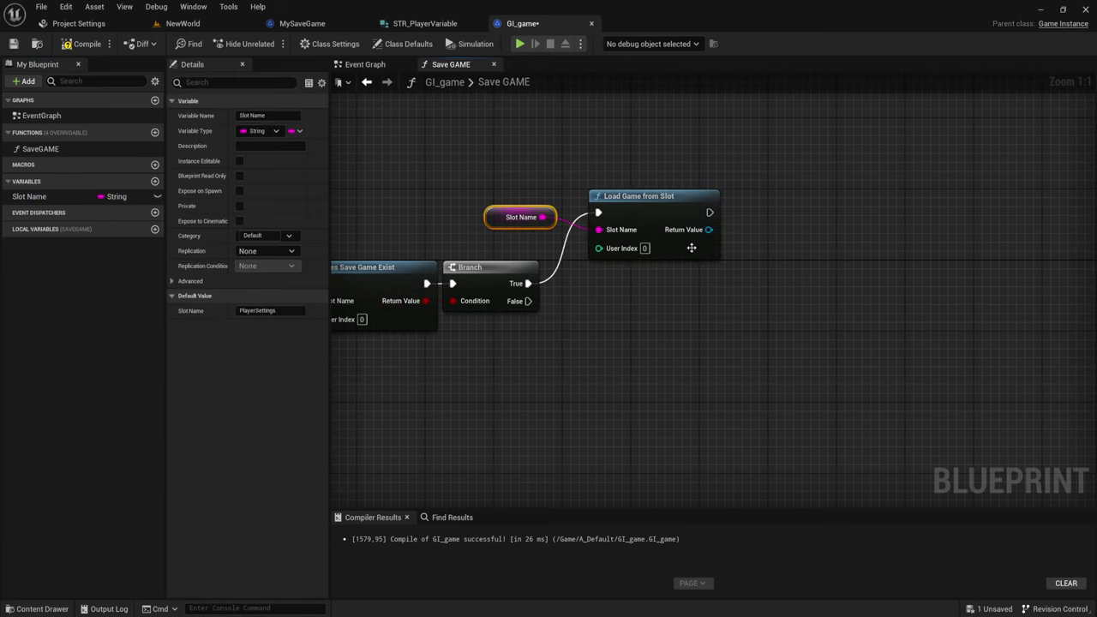
{"action": "mouse_move", "coordinate": [755, 261]}
{"action": "right_mouse_down"}
{"action": "mouse_move", "coordinate": [571, 272]}
{"action": "mouse_move", "coordinate": [620, 262]}
{"action": "right_mouse_up"}
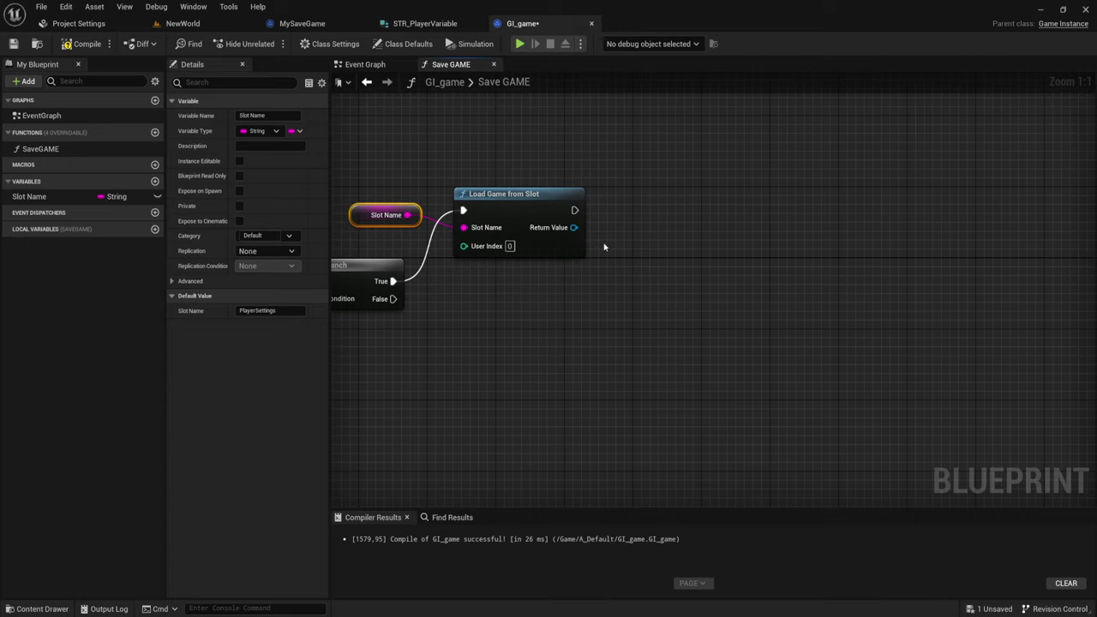
Cast the Load Game from Slot return value to MySaveGame
{"action": "left_click_drag", "start_coordinate": [573, 227], "coordinate": [669, 213]}
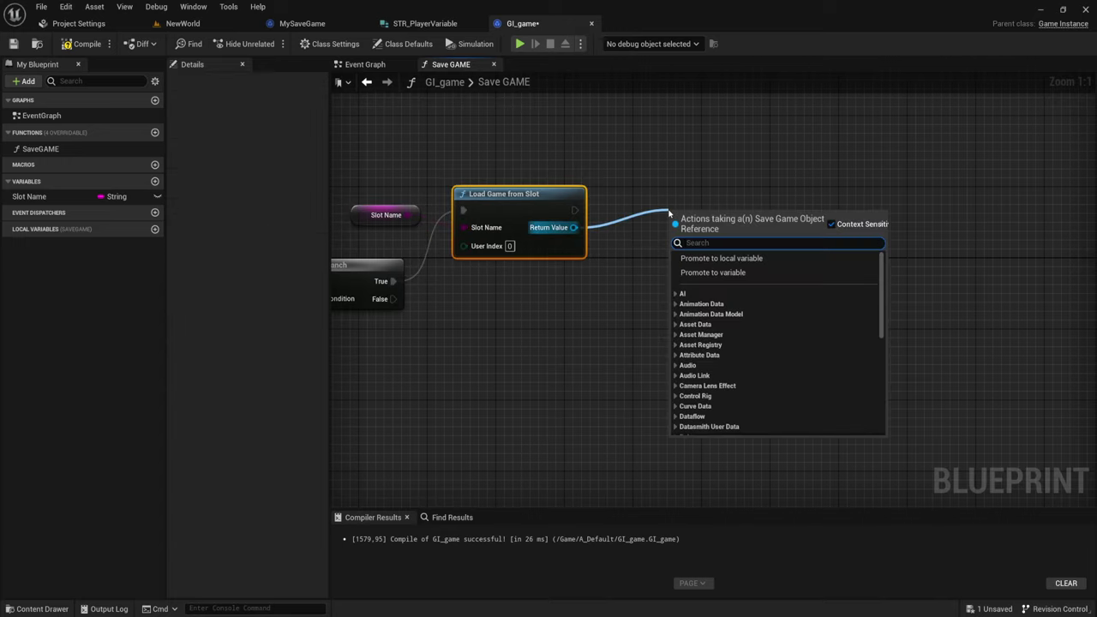
{"action": "type", "text": "cast"}
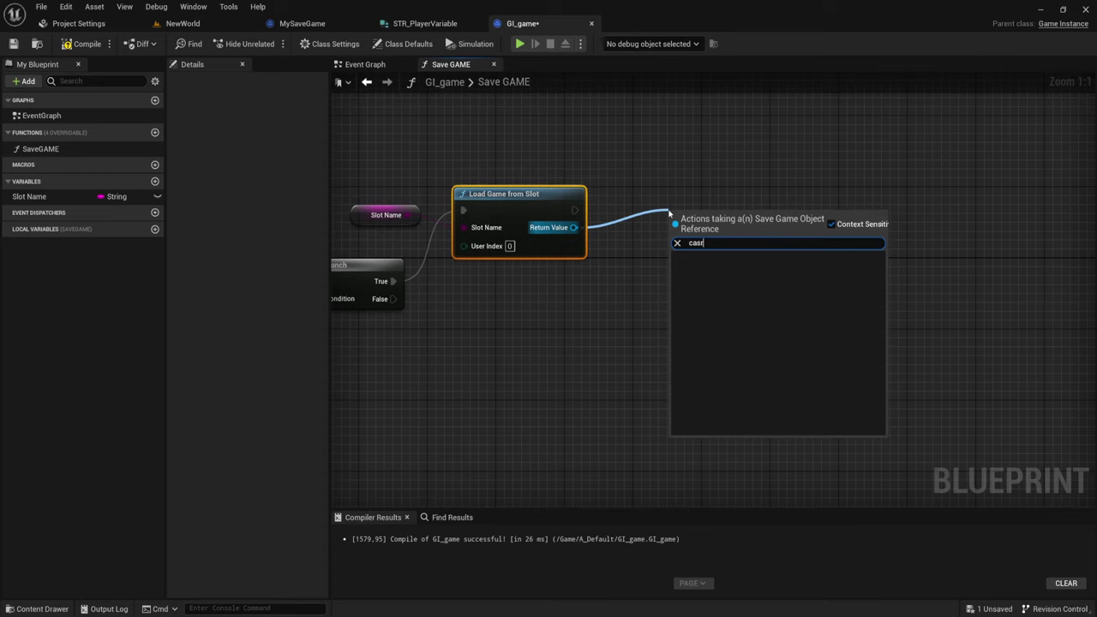
{"action": "key", "text": "BackSpace"}
{"action": "type", "text": "t"}
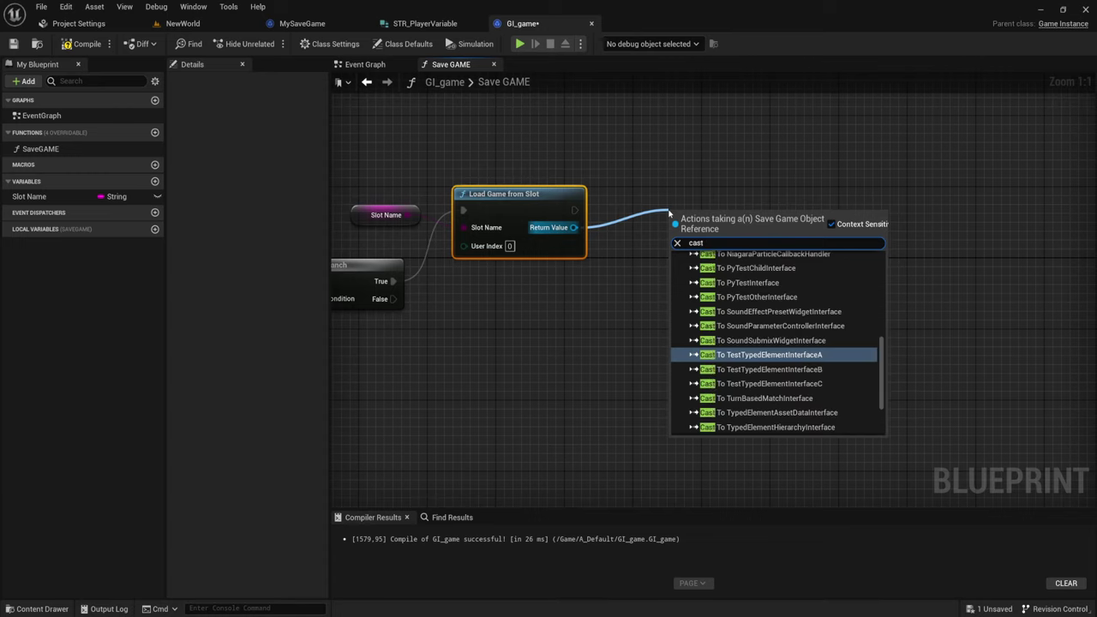
{"action": "type", "text": " to Sa"}
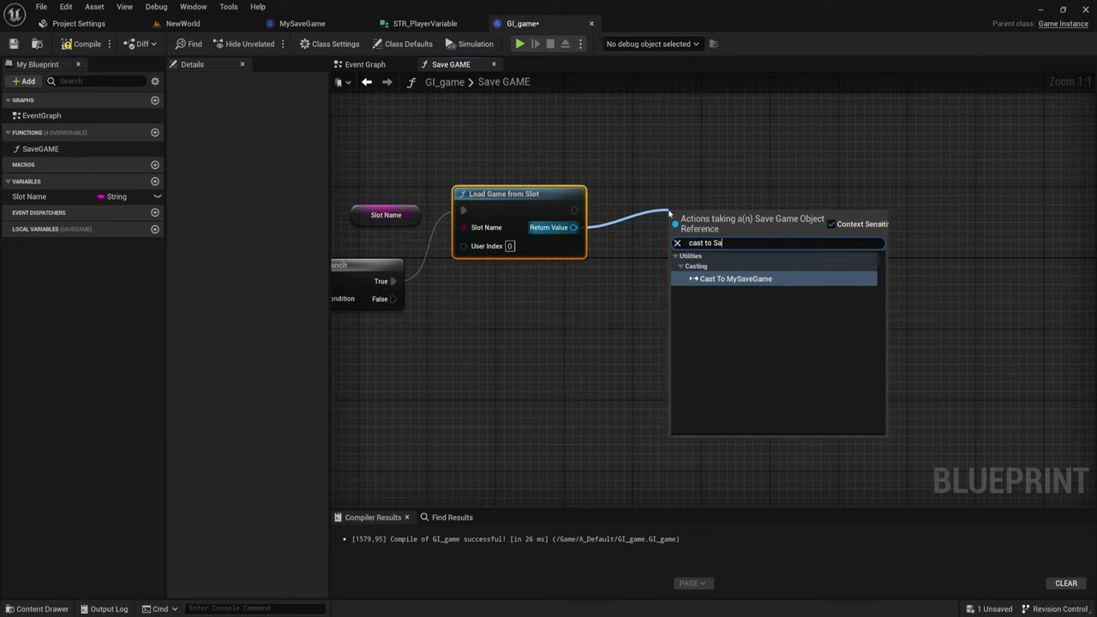
{"action": "key", "text": "BackSpace"}
{"action": "key", "text": "BackSpace"}
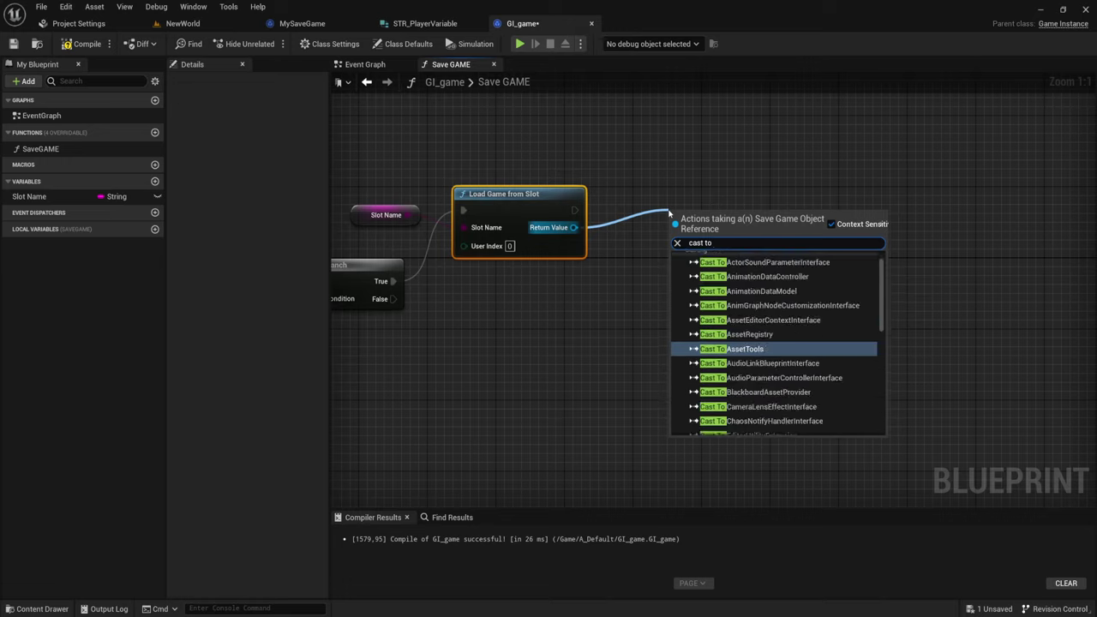
{"action": "type", "text": " My"}
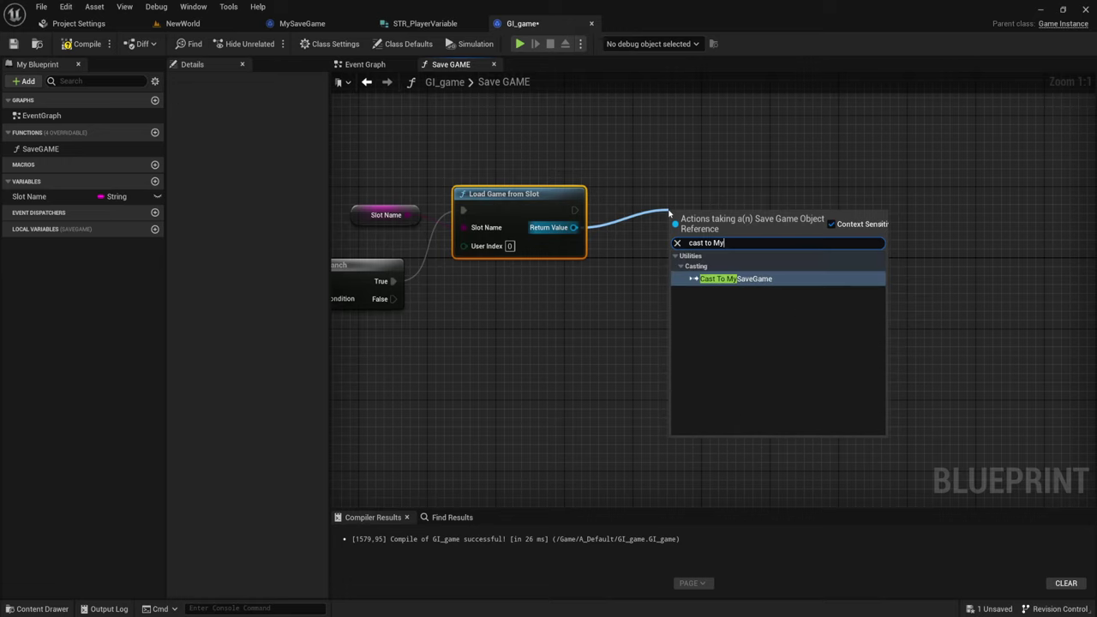
{"action": "key", "text": "Return"}
{"action": "left_click_drag", "start_coordinate": [669, 212], "coordinate": [615, 204]}
Promote the As My Save Game output to a variable named REF_My Save Game
{"action": "left_click_drag", "start_coordinate": [702, 245], "coordinate": [771, 224]}
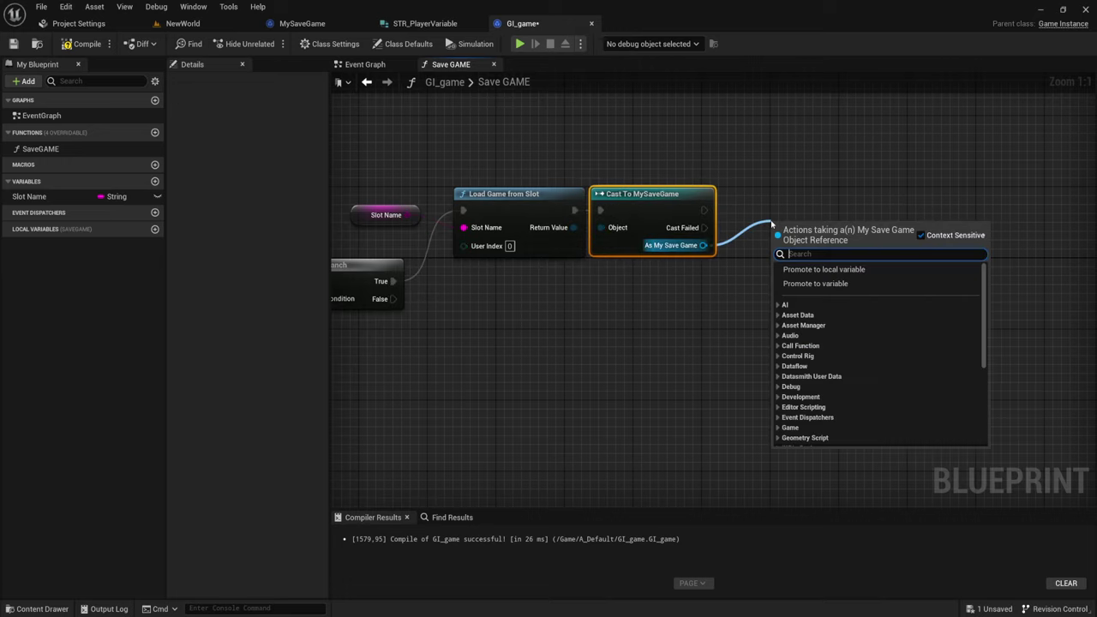
{"action": "left_click", "coordinate": [831, 289]}
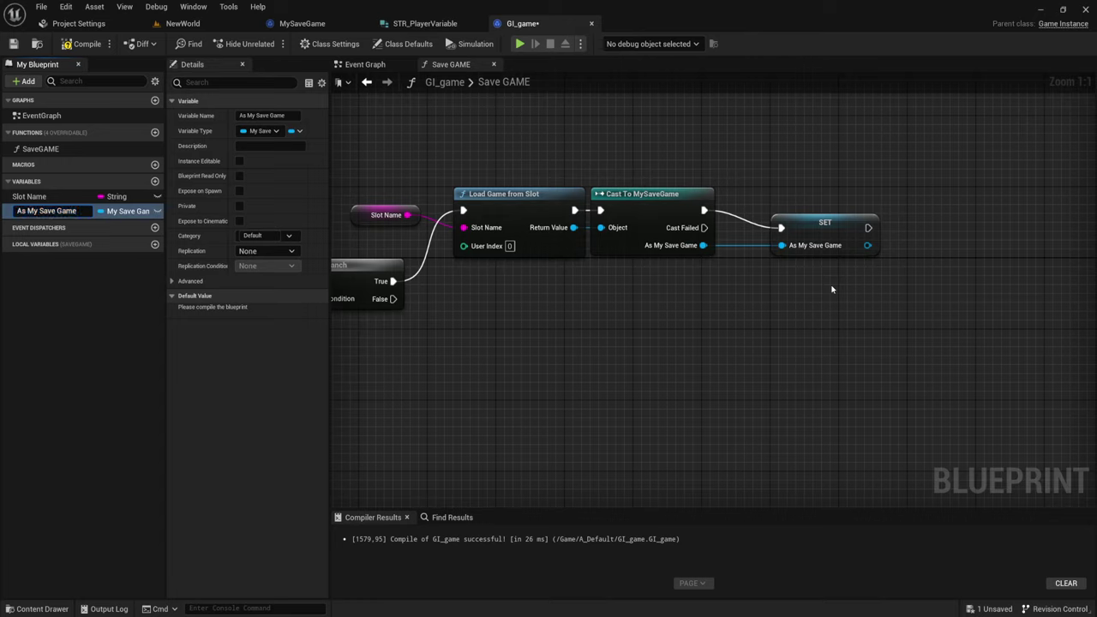
{"action": "key", "text": "Delete"}
{"action": "key", "text": "Delete"}
{"action": "key", "text": "Delete"}
{"action": "type", "text": "REF"}
{"action": "type", "text": "_"}
{"action": "key", "text": "Return"}
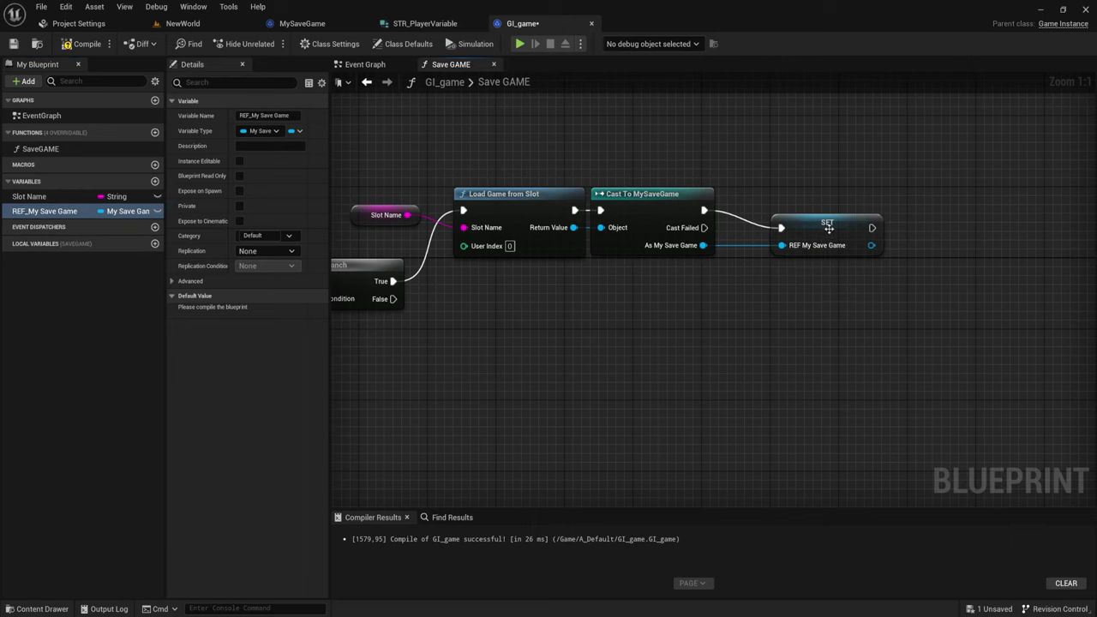
{"action": "left_click_drag", "start_coordinate": [827, 227], "coordinate": [776, 208]}
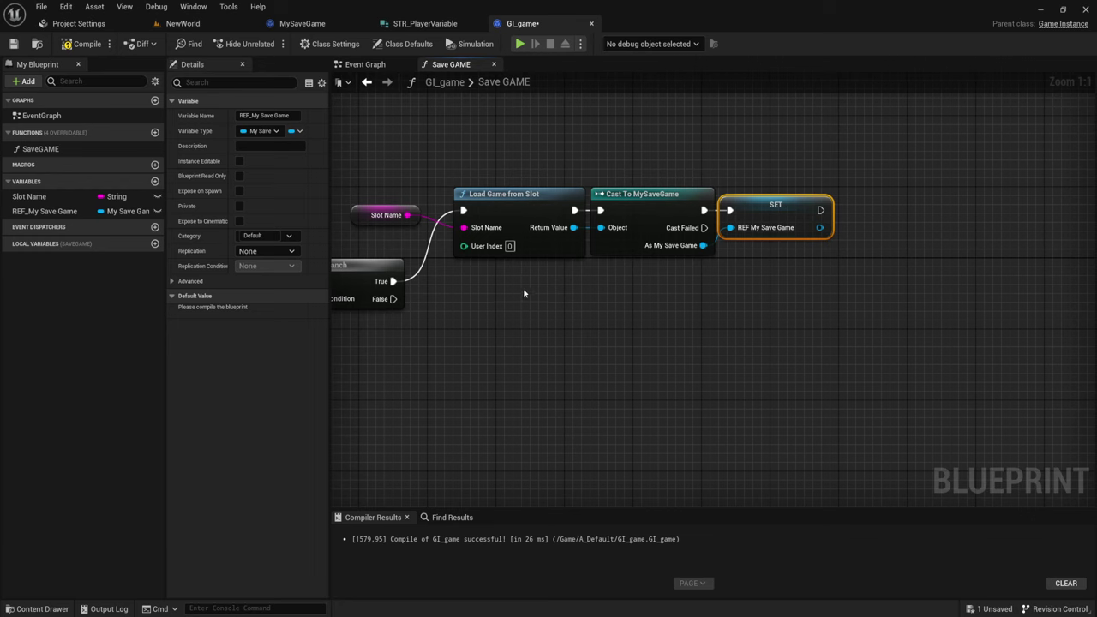
{"action": "mouse_move", "coordinate": [524, 293]}
{"action": "right_mouse_down"}
{"action": "mouse_move", "coordinate": [818, 315]}
{"action": "mouse_move", "coordinate": [696, 299]}
{"action": "right_mouse_up"}
Add a Create Save Game Object node on the Branch False path with class MySaveGame
{"action": "right_click_drag", "start_coordinate": [538, 325], "coordinate": [594, 335]}
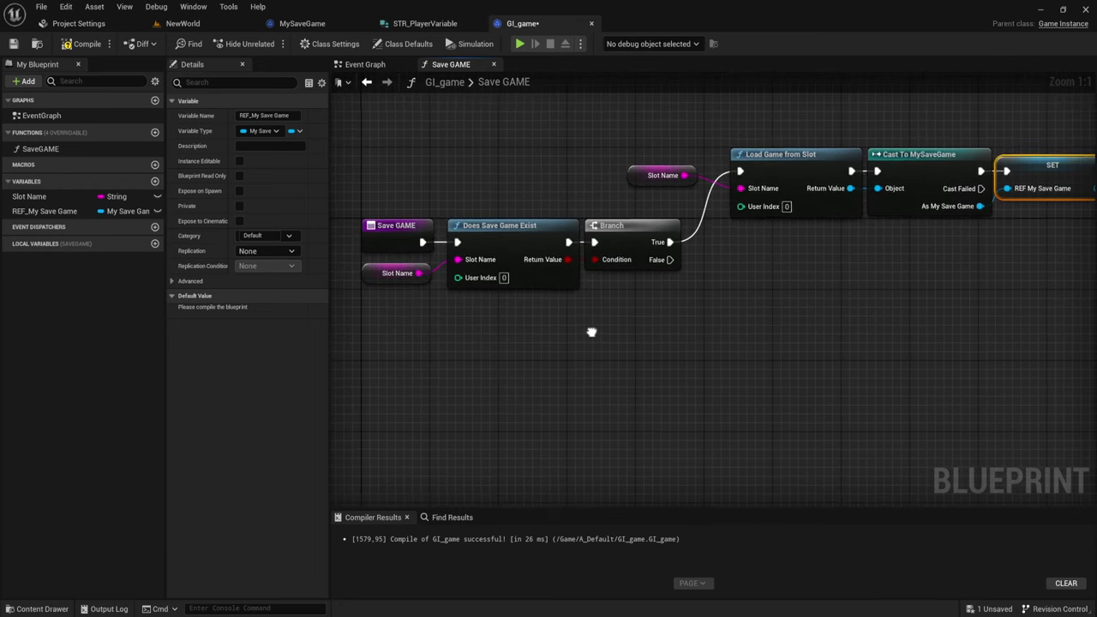
{"action": "left_click_drag", "start_coordinate": [361, 323], "coordinate": [634, 205]}
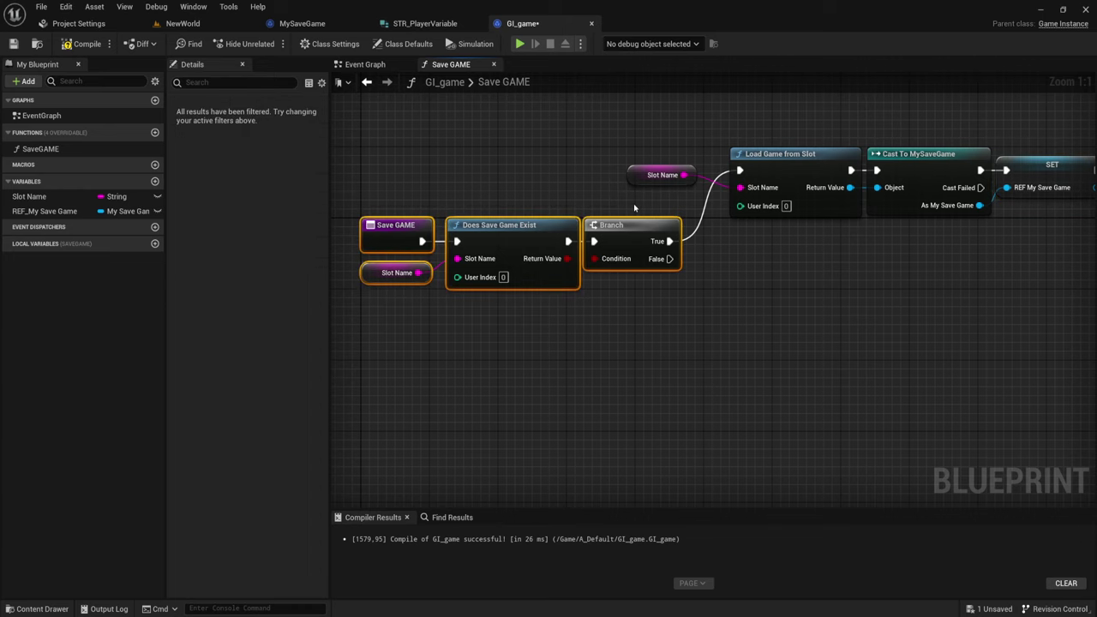
{"action": "right_click_drag", "start_coordinate": [670, 274], "coordinate": [556, 276]}
{"action": "left_click_drag", "start_coordinate": [555, 261], "coordinate": [644, 316]}
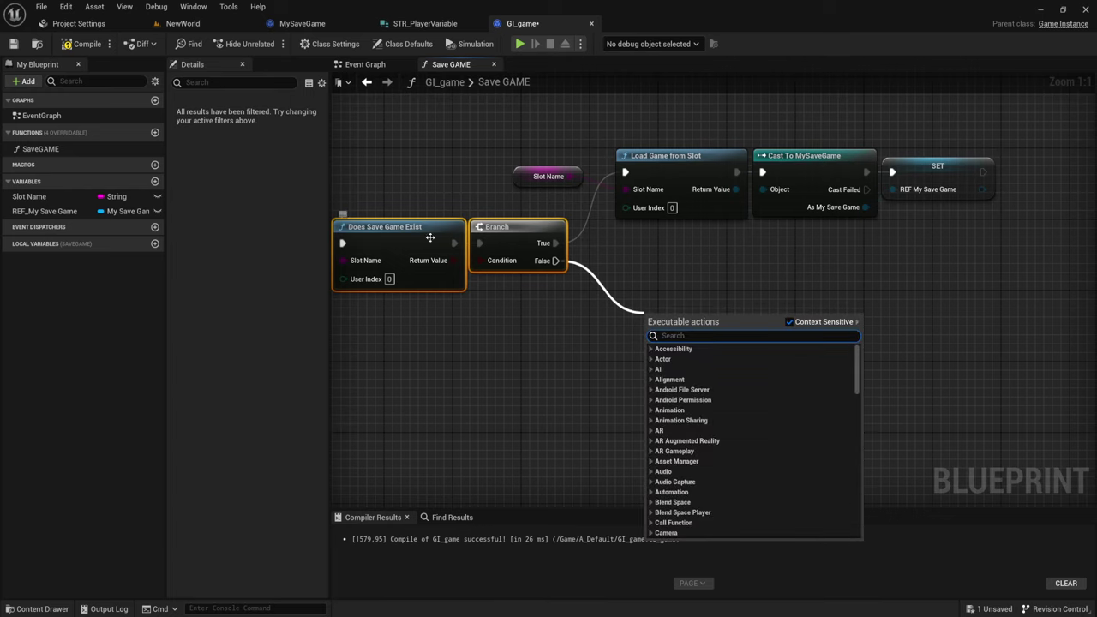
{"action": "type", "text": "cre"}
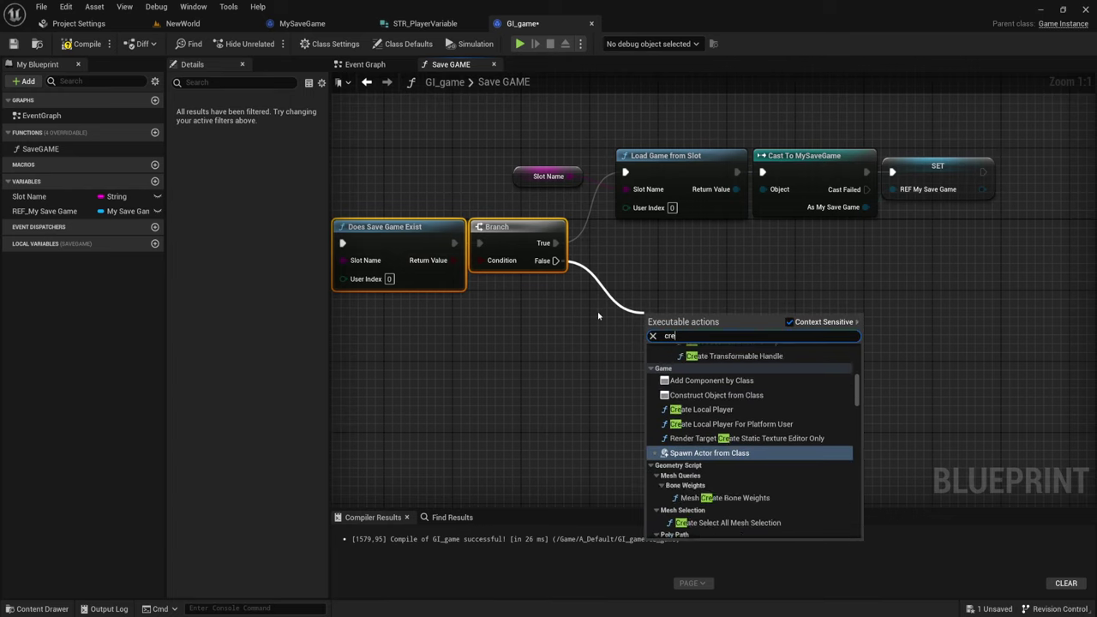
{"action": "type", "text": "ate"}
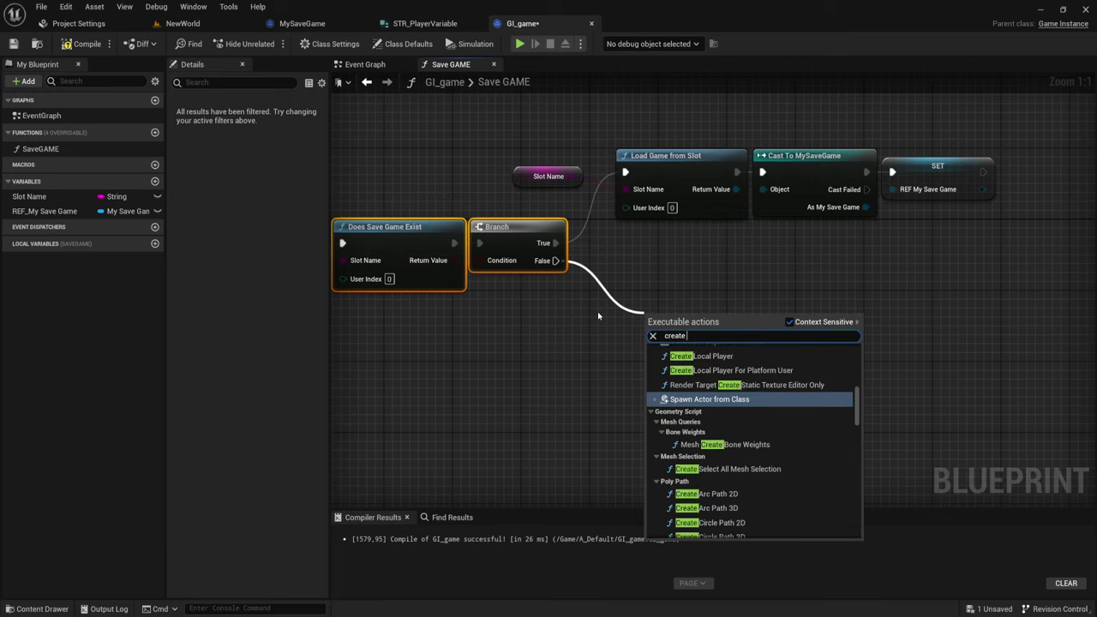
{"action": "type", "text": " save"}
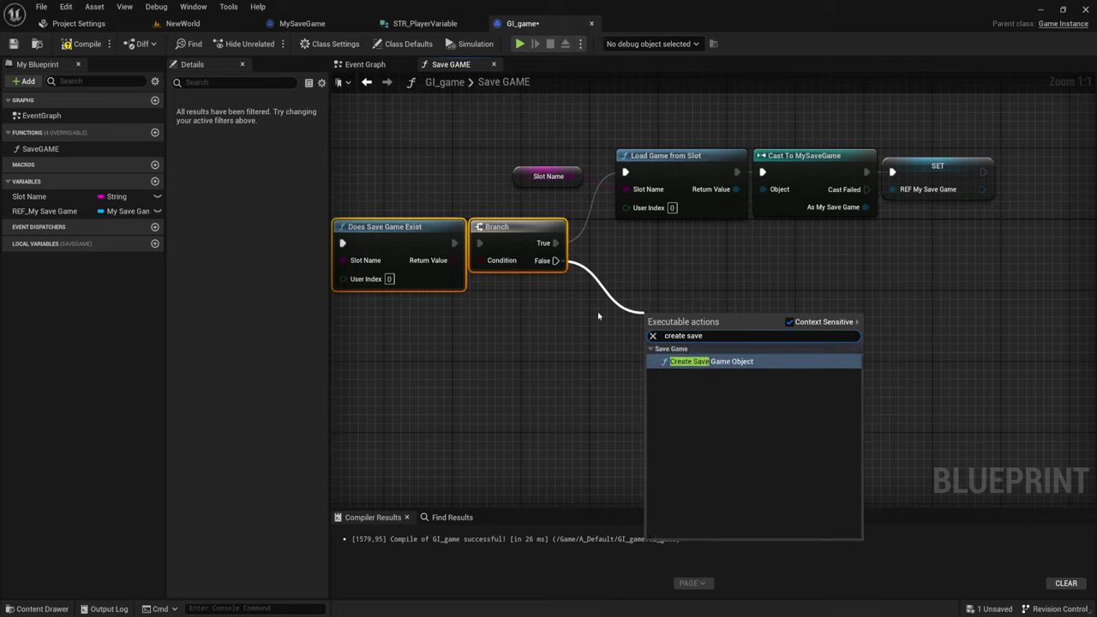
{"action": "left_click", "coordinate": [722, 361]}
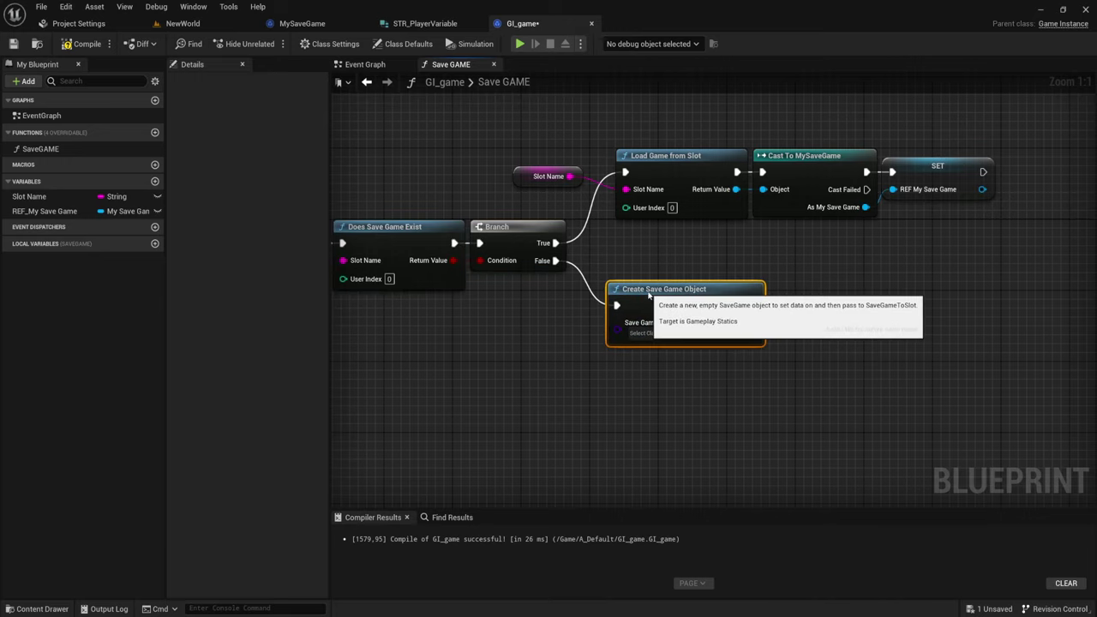
{"action": "left_click_drag", "start_coordinate": [676, 322], "coordinate": [649, 286]}
{"action": "left_click", "coordinate": [657, 323]}
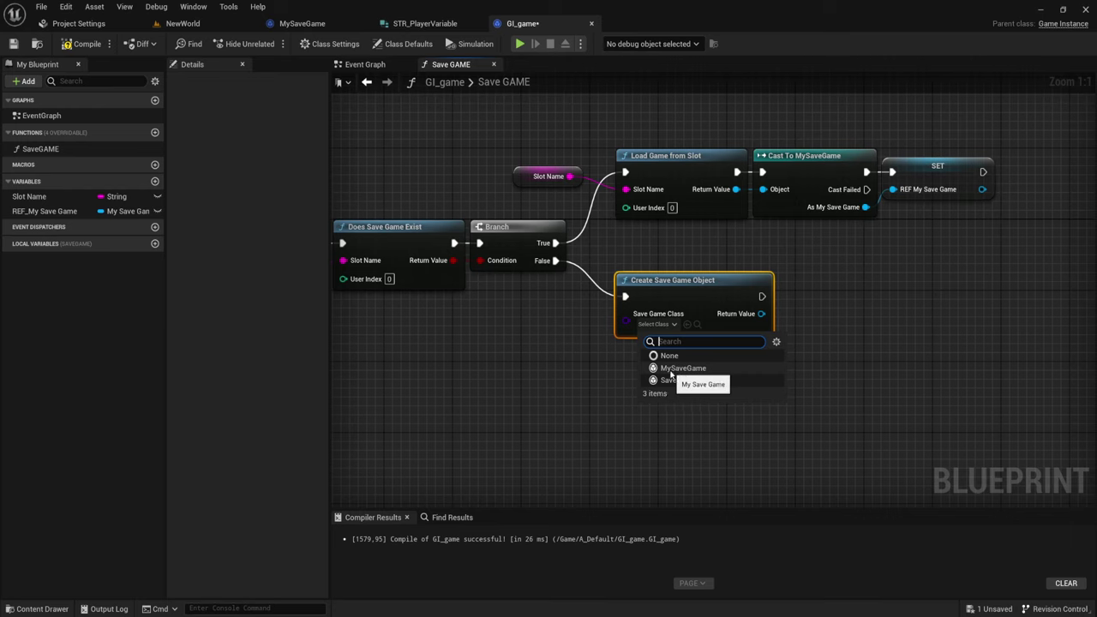
{"action": "left_click", "coordinate": [684, 369]}
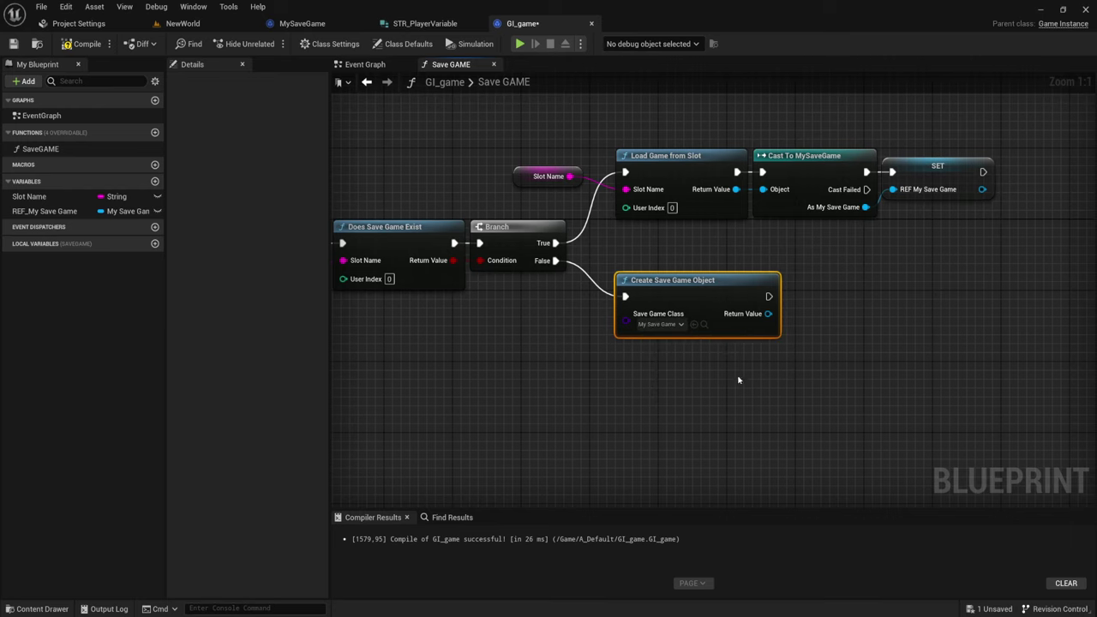
{"action": "right_click_drag", "start_coordinate": [739, 380], "coordinate": [576, 351]}
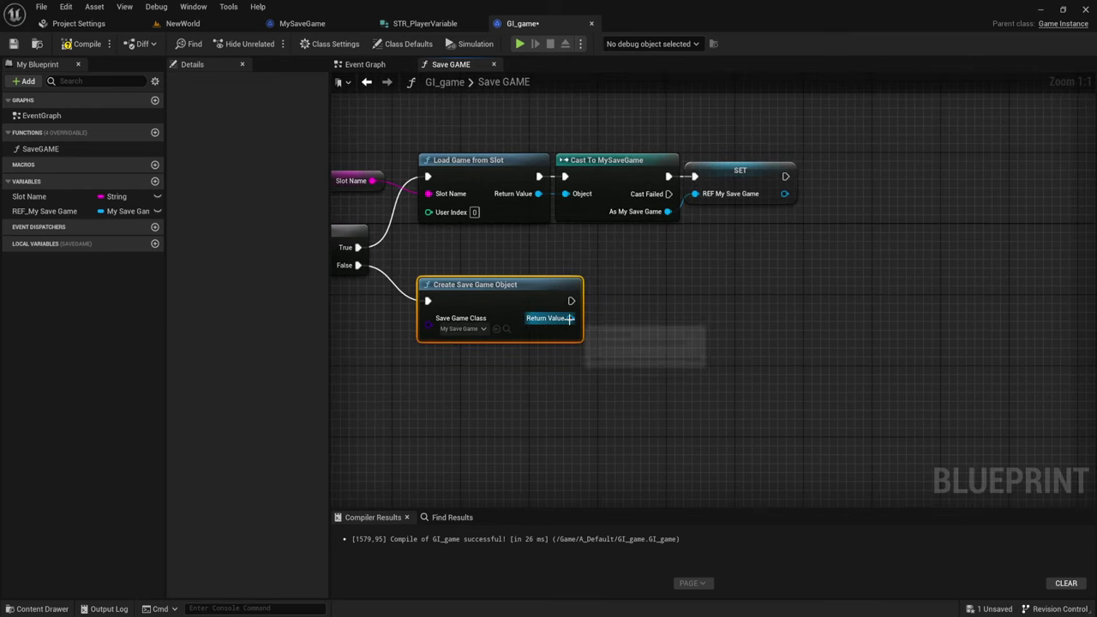
Add a SET REF_My Save Game node after Create Save Game Object and connect it
{"action": "left_click_drag", "start_coordinate": [570, 318], "coordinate": [622, 315]}
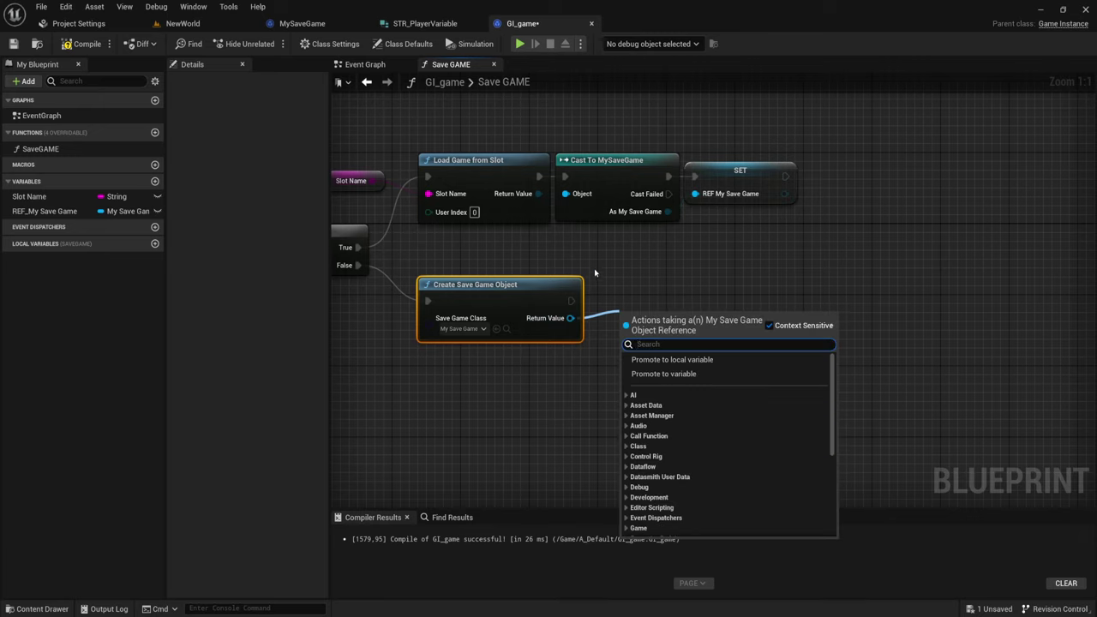
{"action": "left_click", "coordinate": [480, 403]}
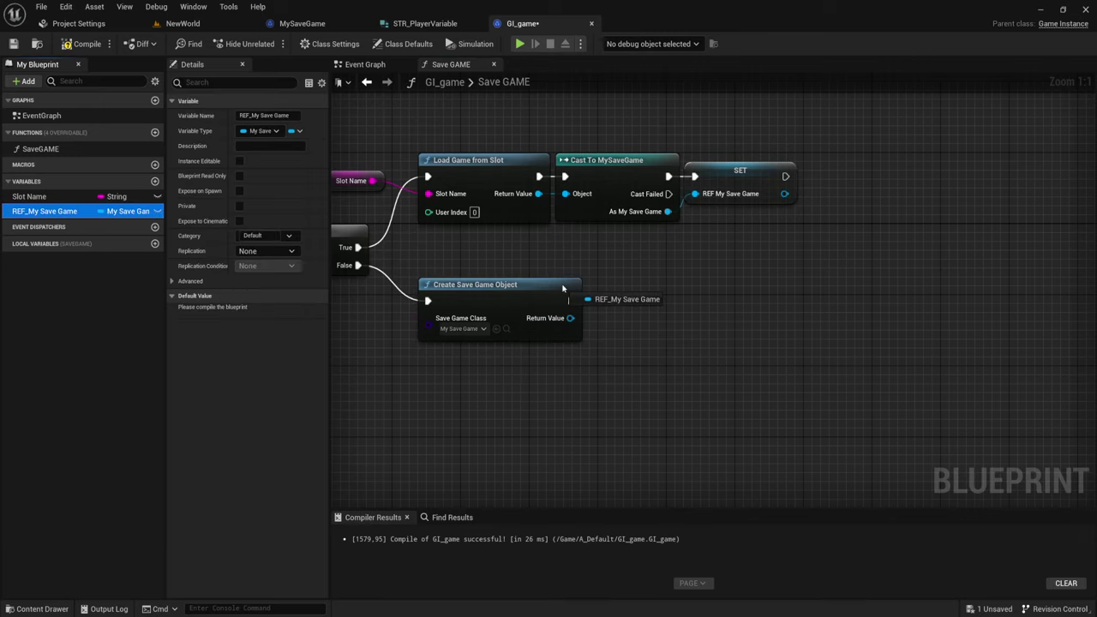
{"action": "left_click_drag", "start_coordinate": [57, 211], "coordinate": [591, 283], "text": "alt"}
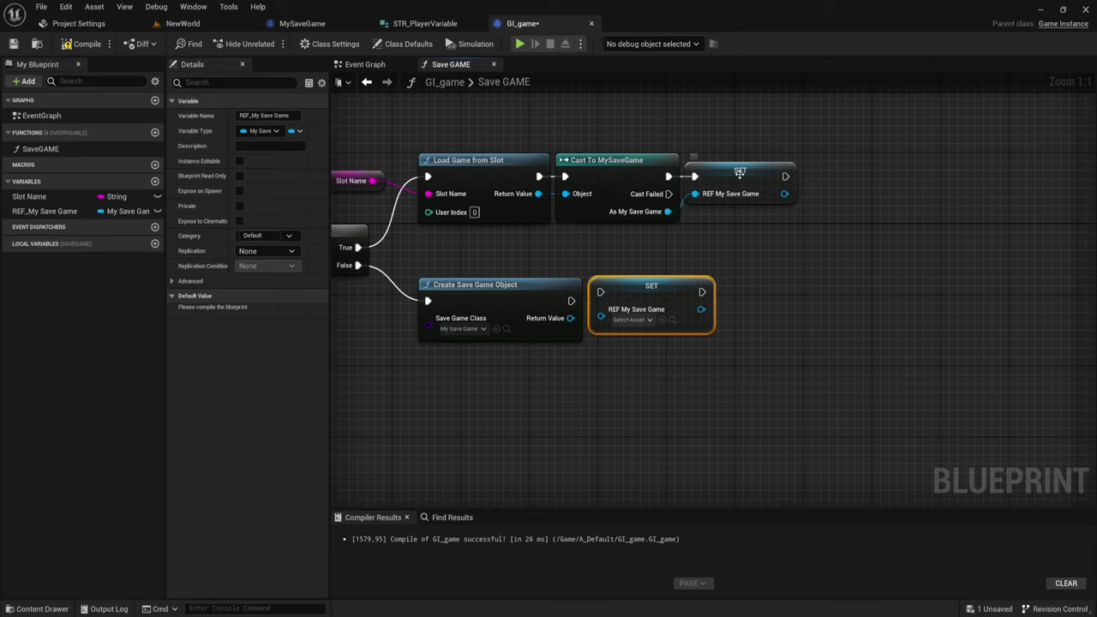
{"action": "mouse_move", "coordinate": [571, 301]}
{"action": "left_mouse_down"}
{"action": "mouse_move", "coordinate": [600, 292]}
{"action": "mouse_move", "coordinate": [600, 317]}
{"action": "left_mouse_up"}
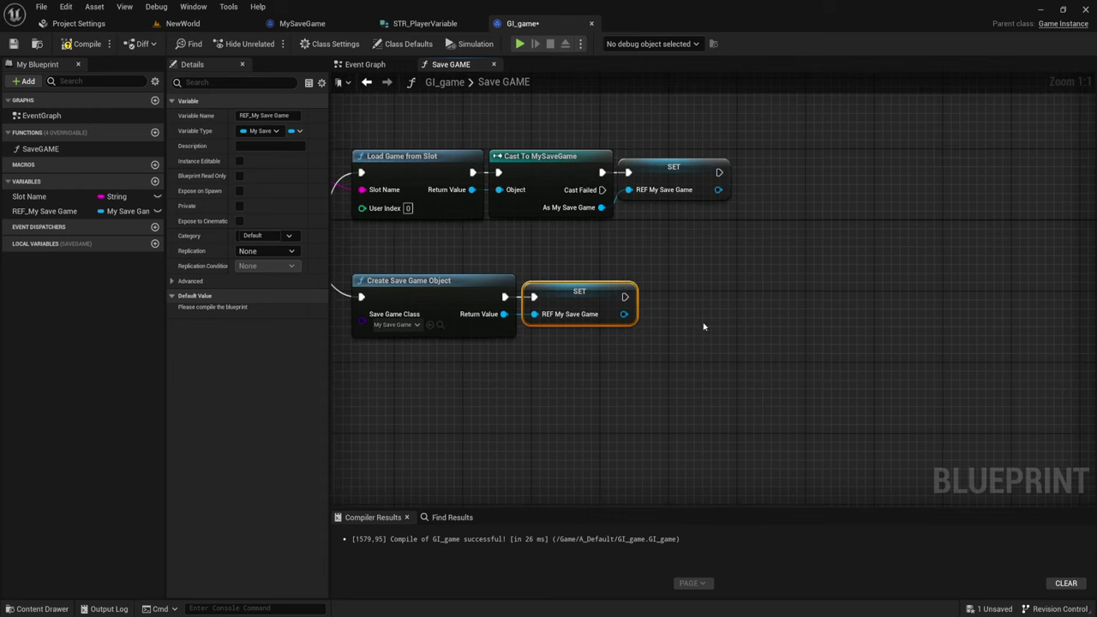
{"action": "left_click_drag", "start_coordinate": [653, 245], "coordinate": [869, 421]}
{"action": "mouse_move", "coordinate": [868, 420]}
{"action": "right_mouse_down"}
{"action": "mouse_move", "coordinate": [605, 359]}
{"action": "mouse_move", "coordinate": [796, 351]}
{"action": "right_mouse_up"}
Pan and zoom across the graph to check both SET REF_My Save Game nodes
{"action": "scroll", "coordinate": [580, 374], "scroll_direction": "down", "scroll_amount": 2}
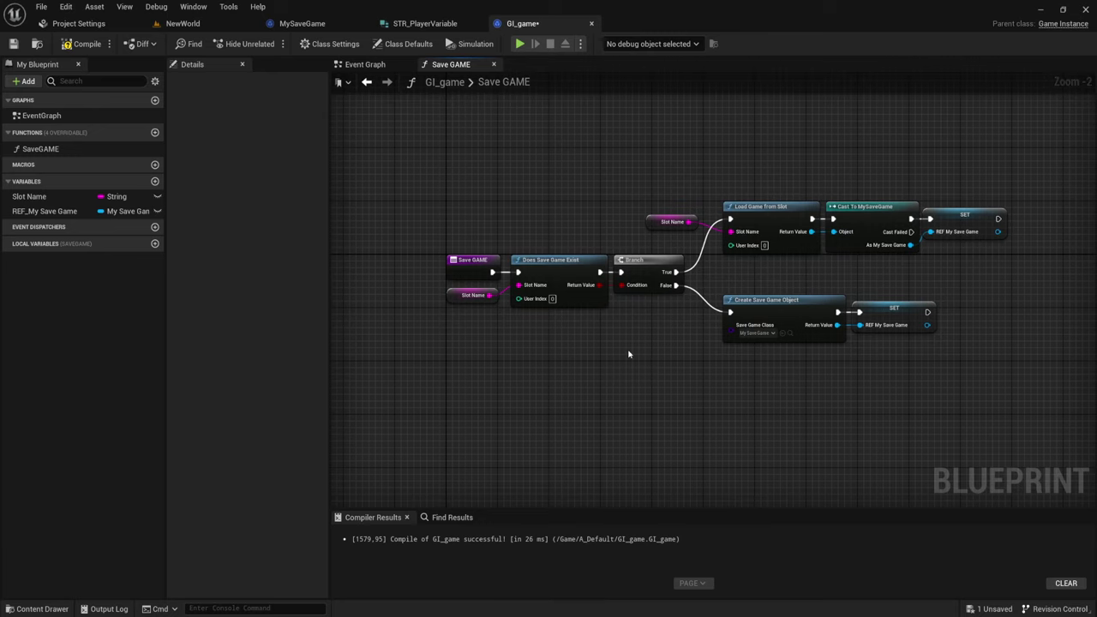
{"action": "scroll", "coordinate": [622, 342], "scroll_direction": "up", "scroll_amount": 1}
{"action": "scroll", "coordinate": [618, 346], "scroll_direction": "up", "scroll_amount": 1}
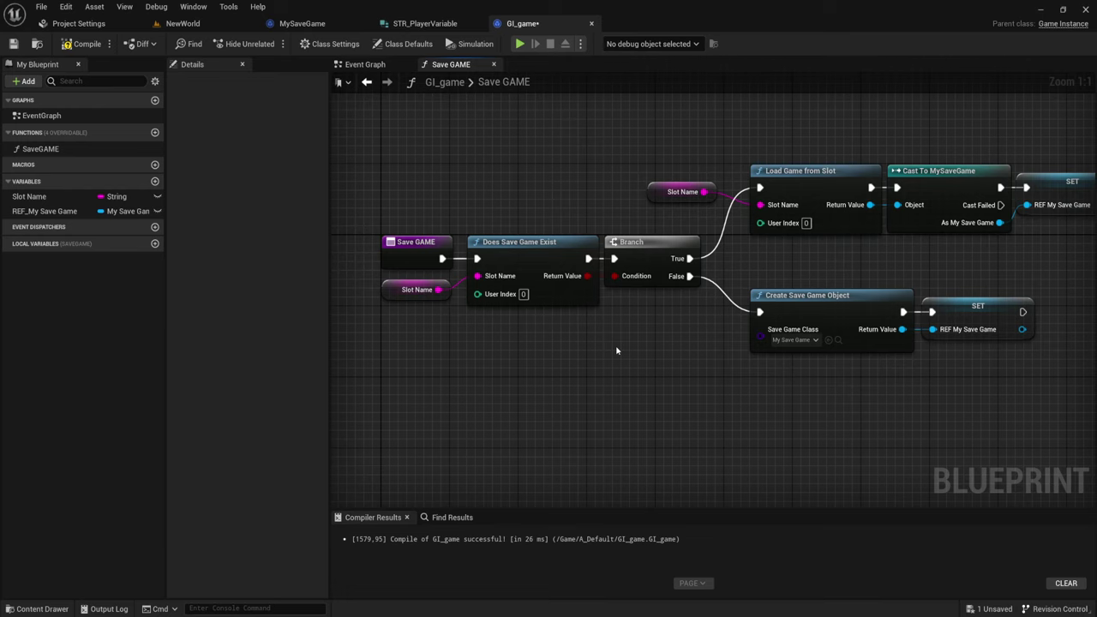
{"action": "right_click_drag", "start_coordinate": [872, 416], "coordinate": [757, 388]}
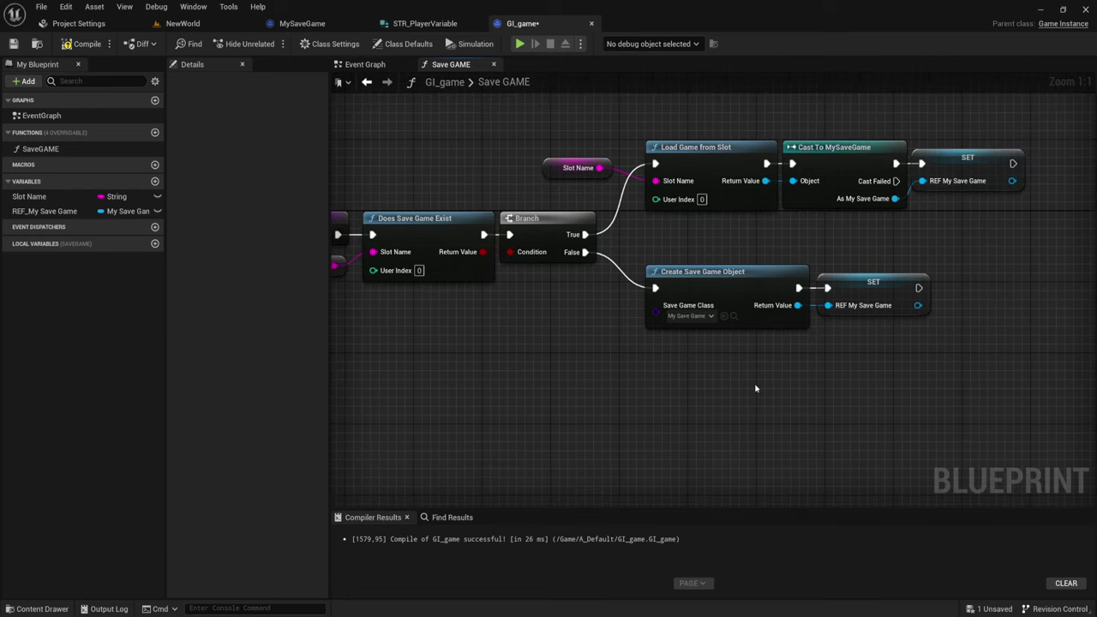
{"action": "mouse_move", "coordinate": [637, 382]}
{"action": "left_mouse_down"}
{"action": "mouse_move", "coordinate": [958, 245]}
{"action": "mouse_move", "coordinate": [894, 255]}
{"action": "left_mouse_up"}
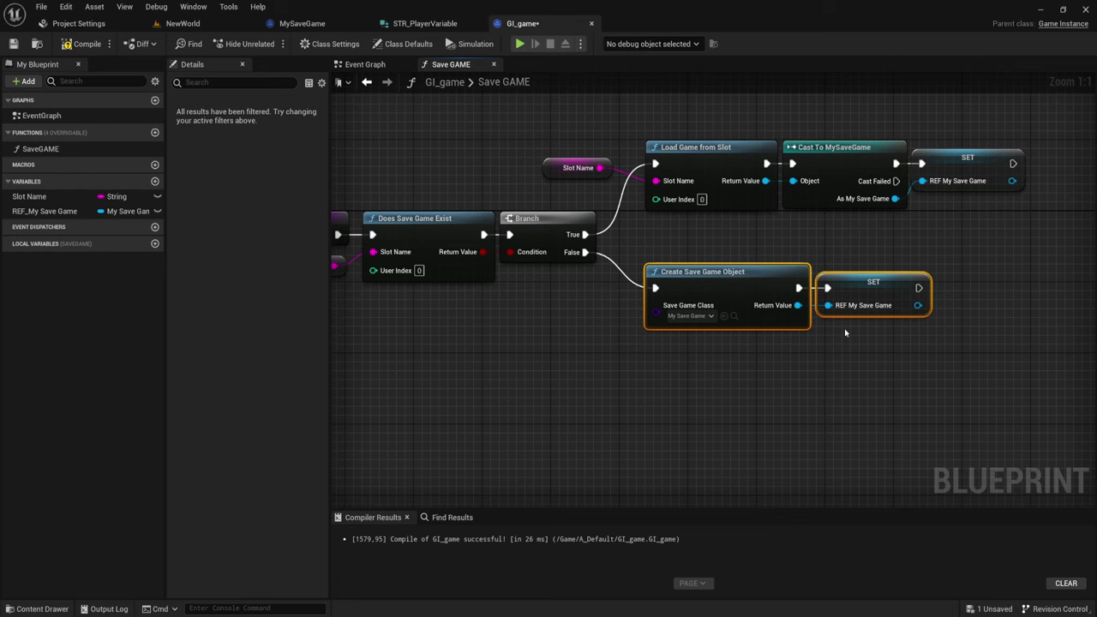
{"action": "right_click_drag", "start_coordinate": [959, 360], "coordinate": [661, 356]}
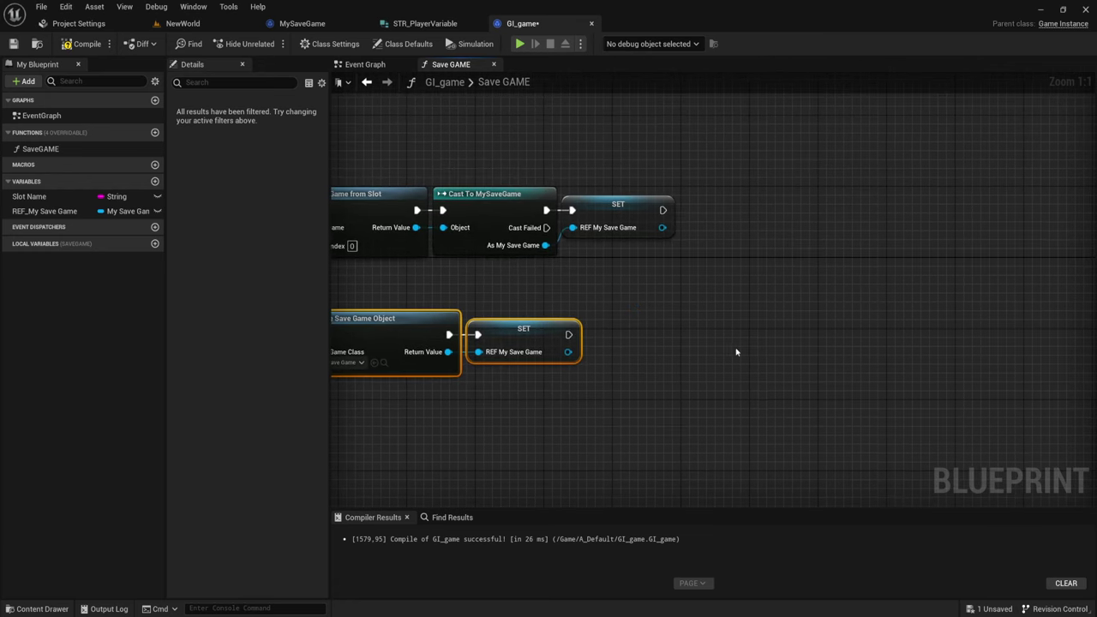
{"action": "right_click_drag", "start_coordinate": [734, 350], "coordinate": [650, 344]}
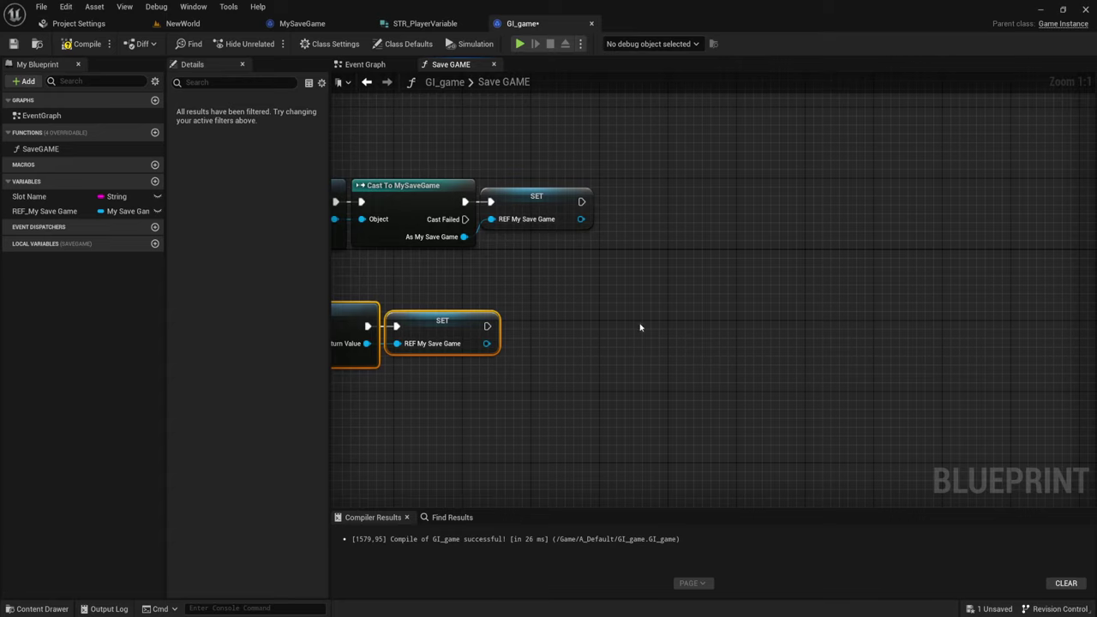
{"action": "right_click_drag", "start_coordinate": [597, 296], "coordinate": [542, 307]}
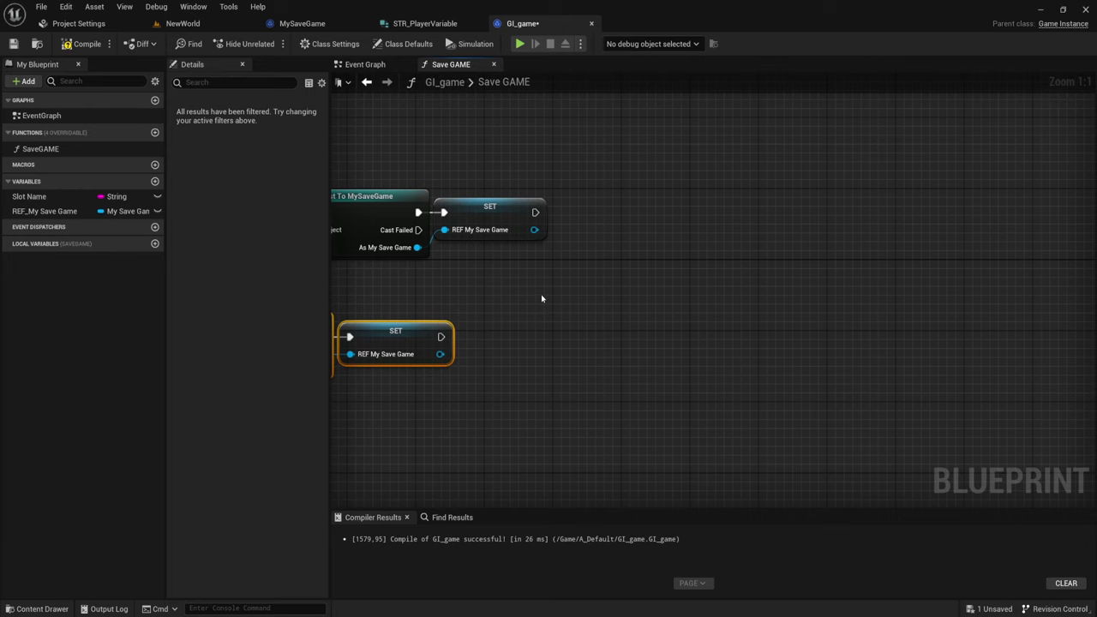
{"action": "right_click_drag", "start_coordinate": [548, 299], "coordinate": [588, 271]}
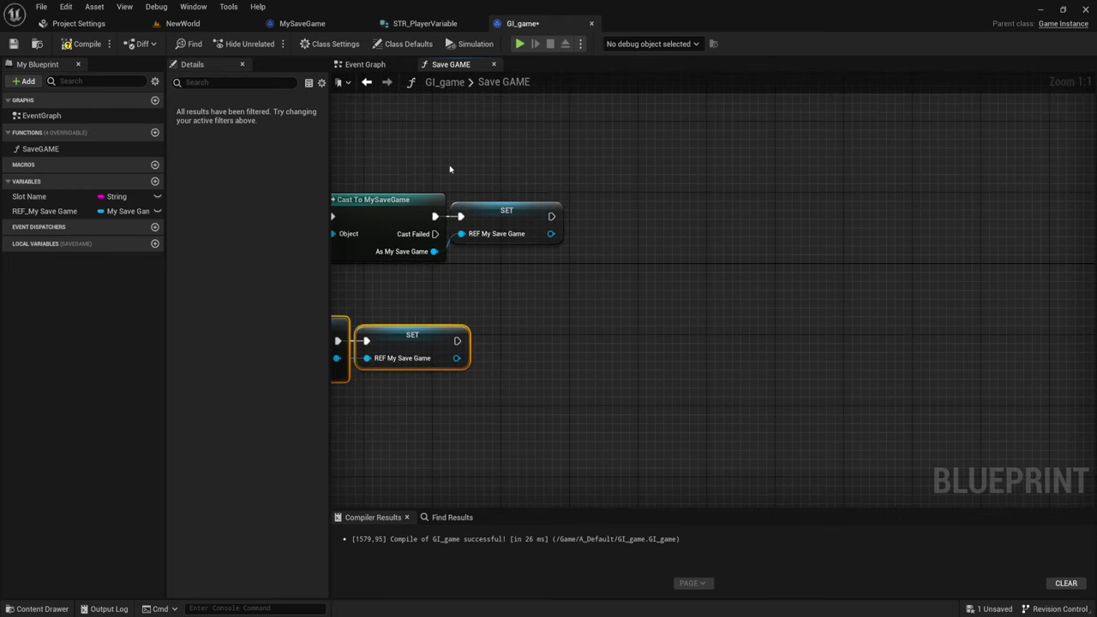
{"action": "left_click", "coordinate": [299, 24]}
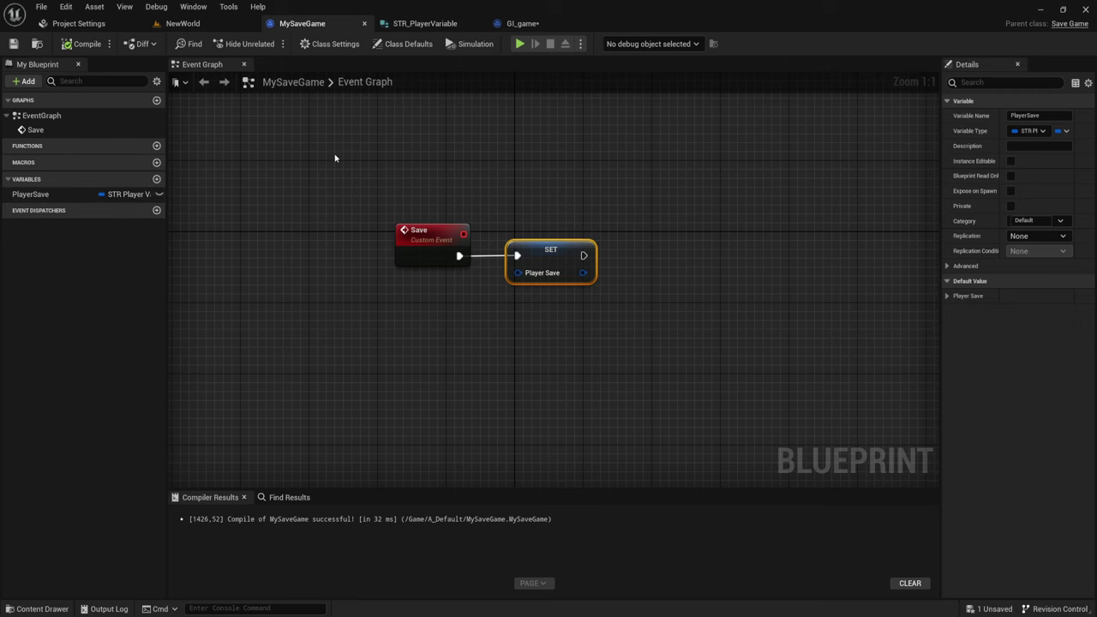
{"action": "left_click", "coordinate": [524, 24]}
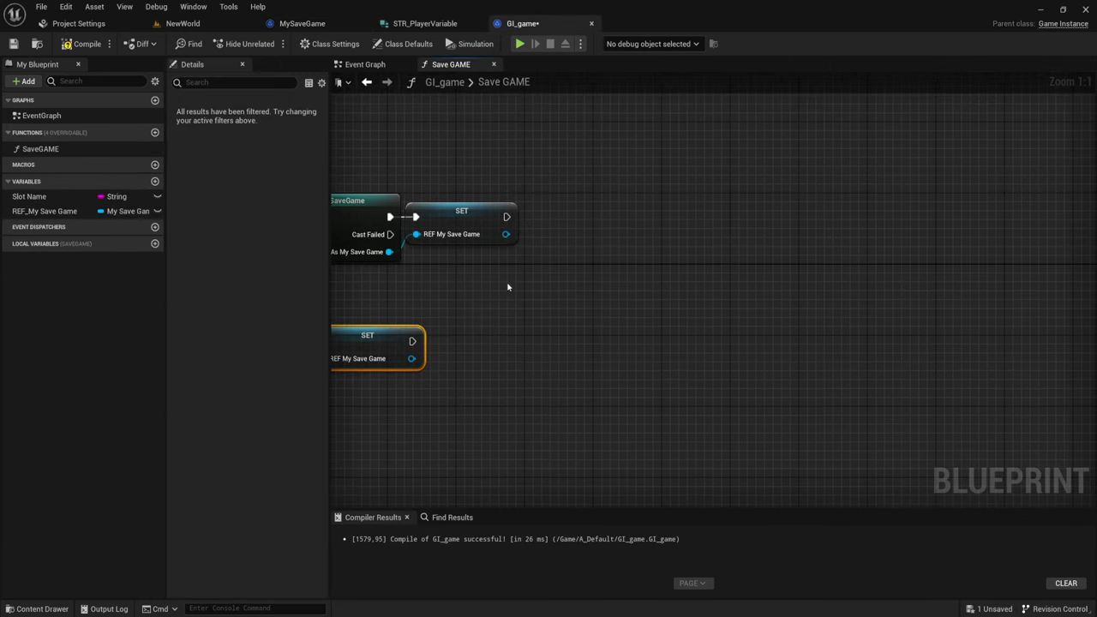
Chain a SET Player Save on REF My Save Game, then wire out its Player Save input
{"action": "left_click_drag", "start_coordinate": [503, 235], "coordinate": [600, 281]}
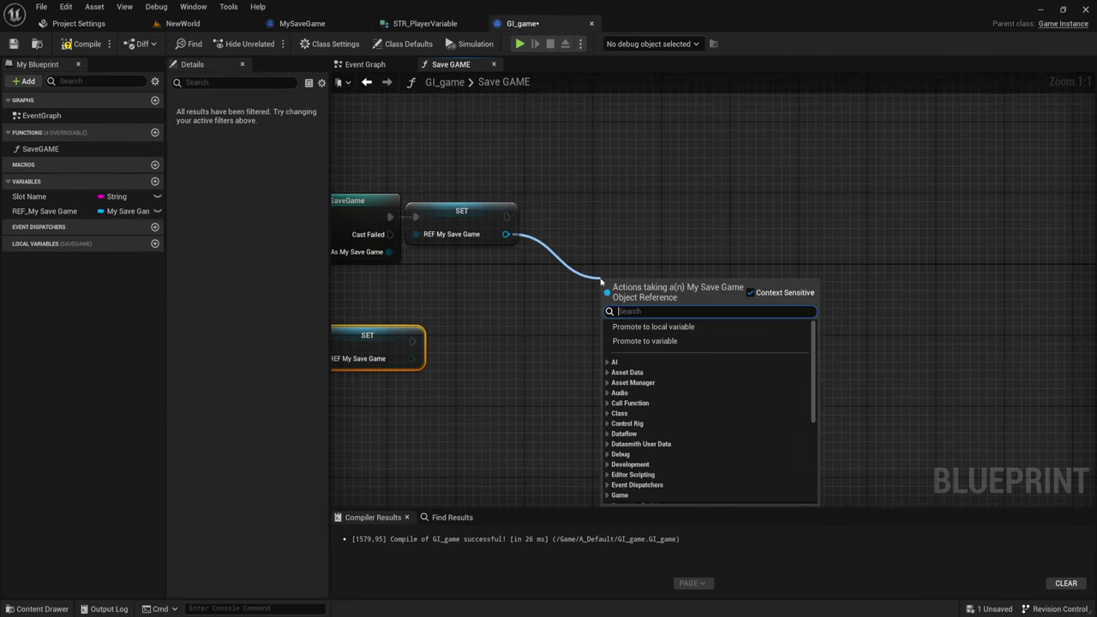
{"action": "type", "text": "Player"}
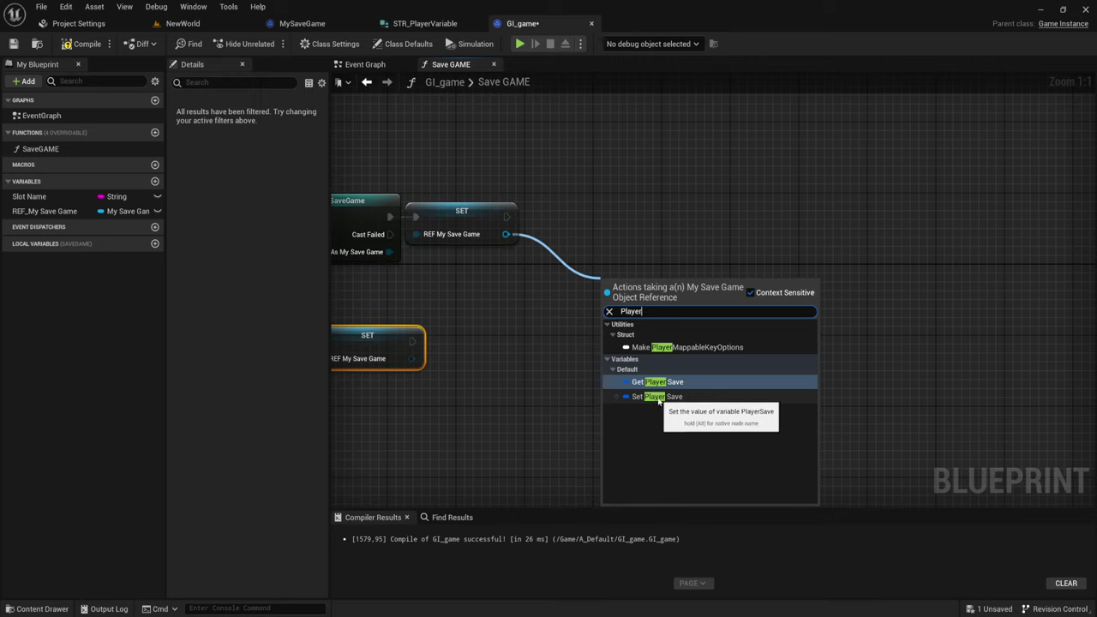
{"action": "left_click", "coordinate": [655, 399]}
{"action": "mouse_move", "coordinate": [635, 291]}
{"action": "left_mouse_down"}
{"action": "mouse_move", "coordinate": [721, 220]}
{"action": "mouse_move", "coordinate": [504, 225]}
{"action": "left_mouse_up"}
{"action": "right_click_drag", "start_coordinate": [626, 248], "coordinate": [635, 309]}
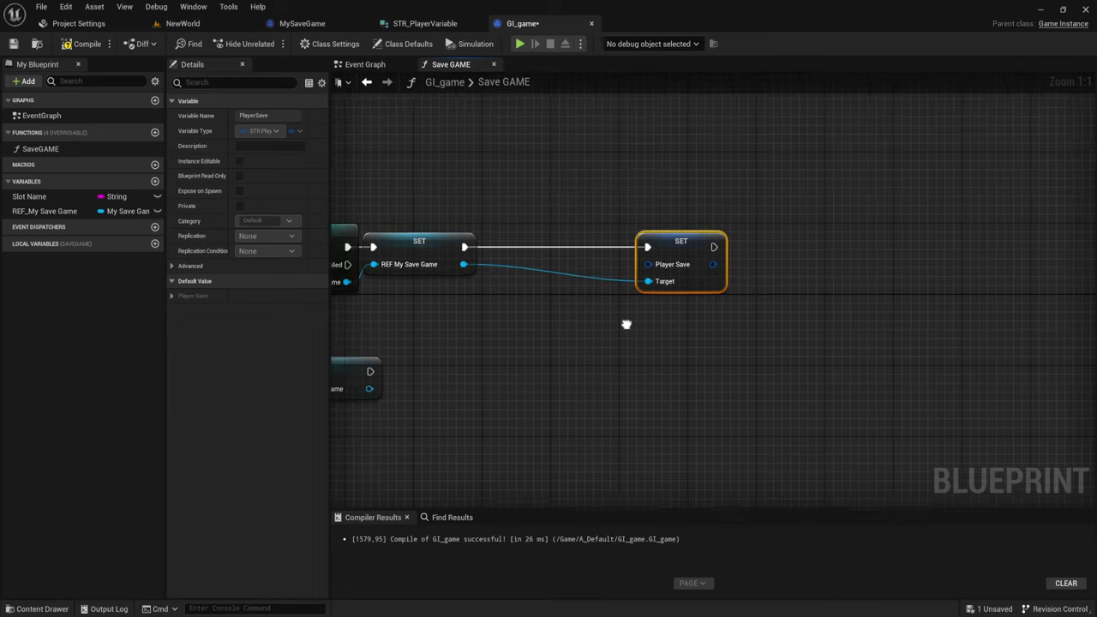
{"action": "mouse_move", "coordinate": [701, 296]}
{"action": "left_mouse_down"}
{"action": "mouse_move", "coordinate": [656, 286]}
{"action": "mouse_move", "coordinate": [602, 221]}
{"action": "left_mouse_up"}
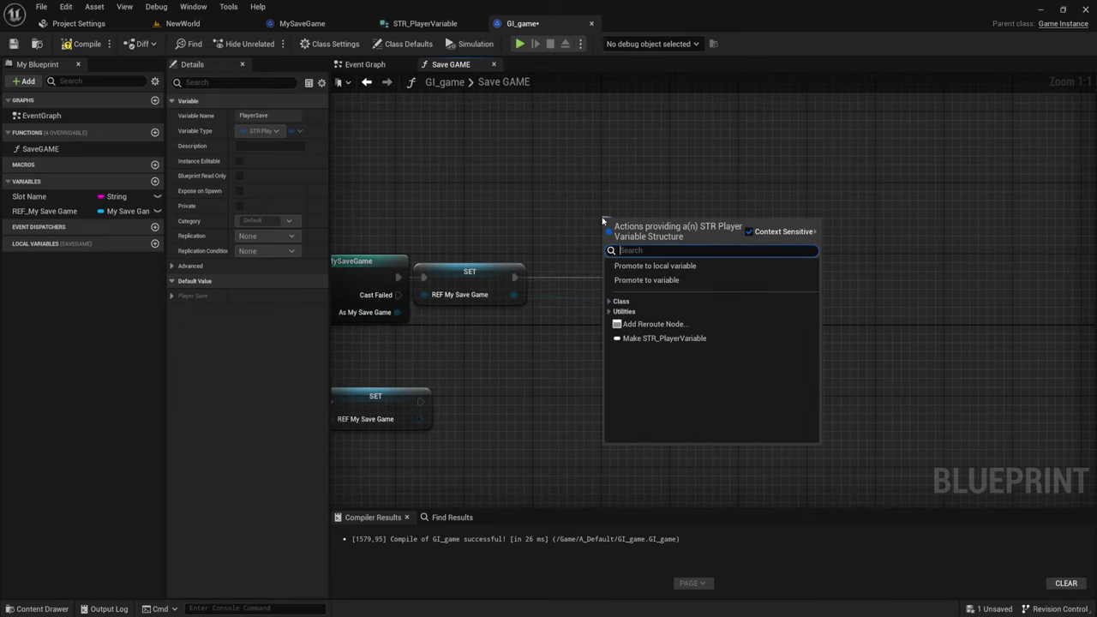
Add a Make STR_PlayerVariable node feeding Player Save and position it above the save chain
{"action": "left_click", "coordinate": [655, 339]}
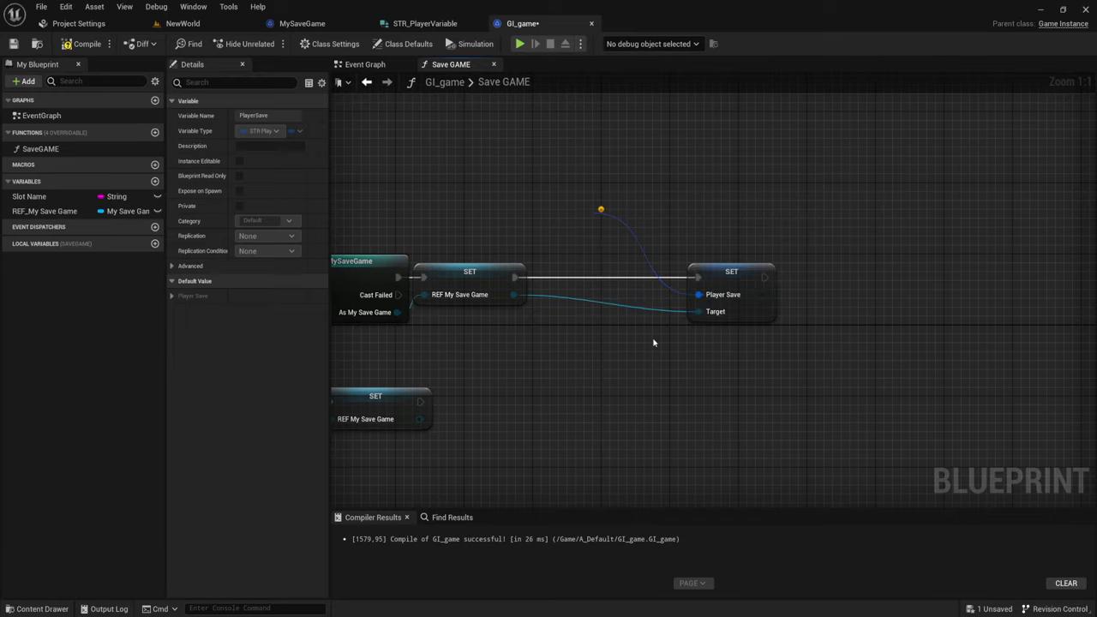
{"action": "mouse_move", "coordinate": [698, 214]}
{"action": "left_mouse_down"}
{"action": "mouse_move", "coordinate": [561, 135]}
{"action": "mouse_move", "coordinate": [537, 99]}
{"action": "left_mouse_up"}
{"action": "right_click_drag", "start_coordinate": [677, 161], "coordinate": [829, 272]}
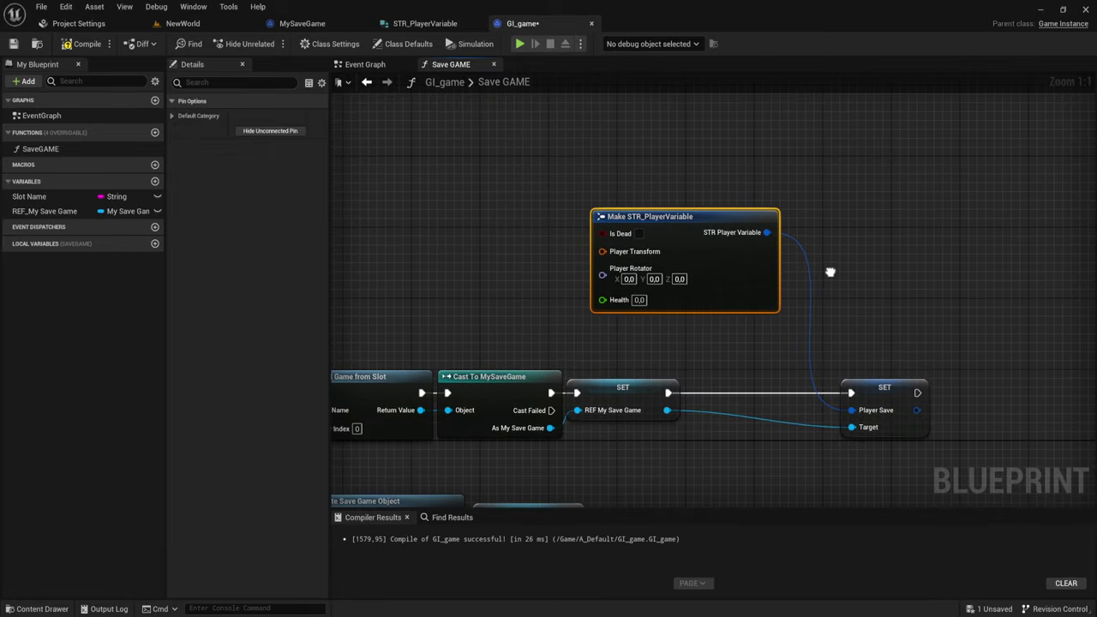
{"action": "left_click_drag", "start_coordinate": [690, 243], "coordinate": [689, 216]}
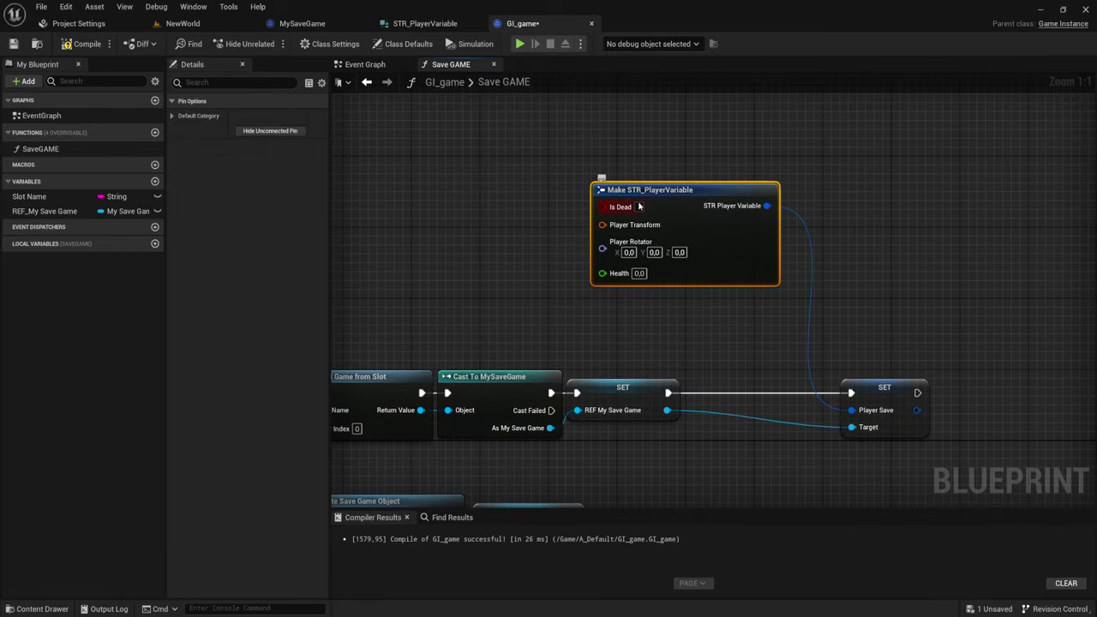
{"action": "right_click_drag", "start_coordinate": [689, 283], "coordinate": [734, 360]}
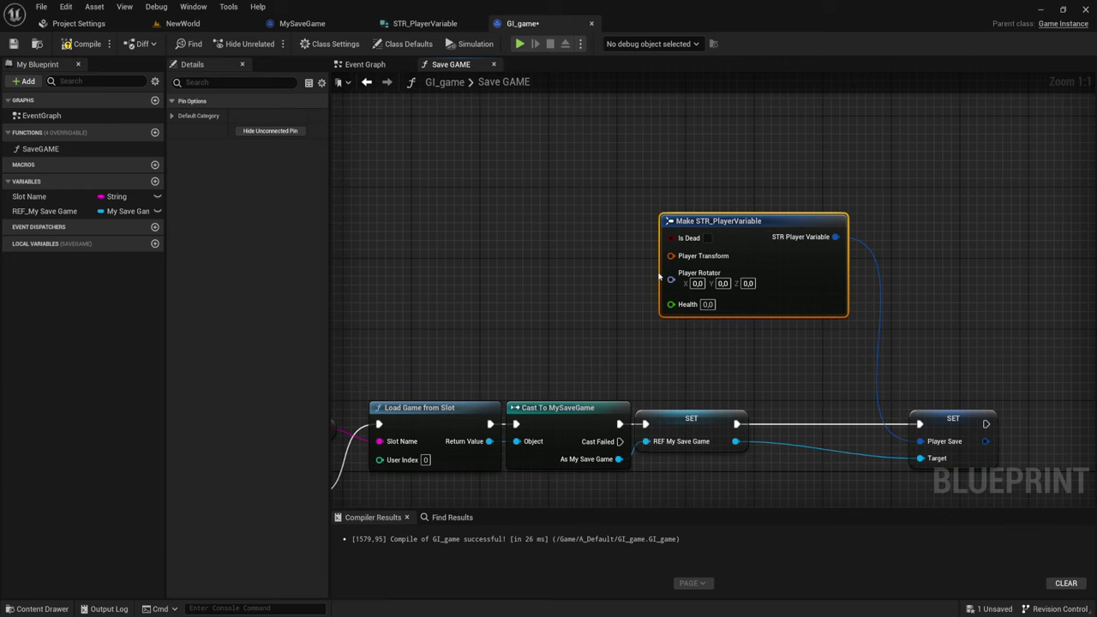
{"action": "right_click_drag", "start_coordinate": [625, 237], "coordinate": [626, 245]}
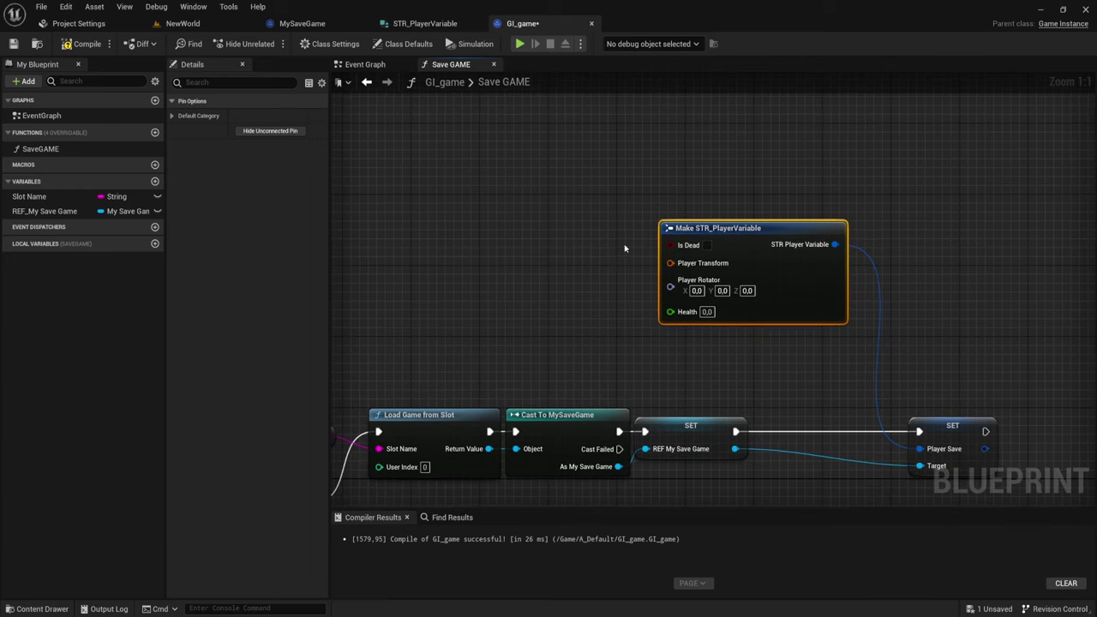
{"action": "right_click_drag", "start_coordinate": [493, 182], "coordinate": [567, 206]}
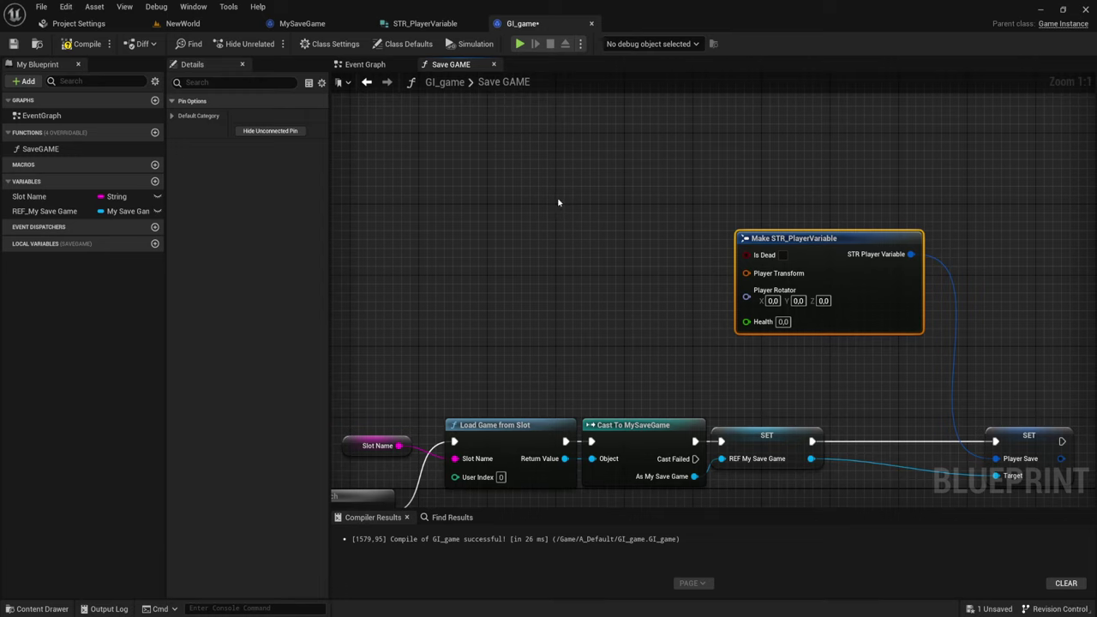
Add a Get Player Character node in empty graph space
{"action": "right_click", "coordinate": [405, 147]}
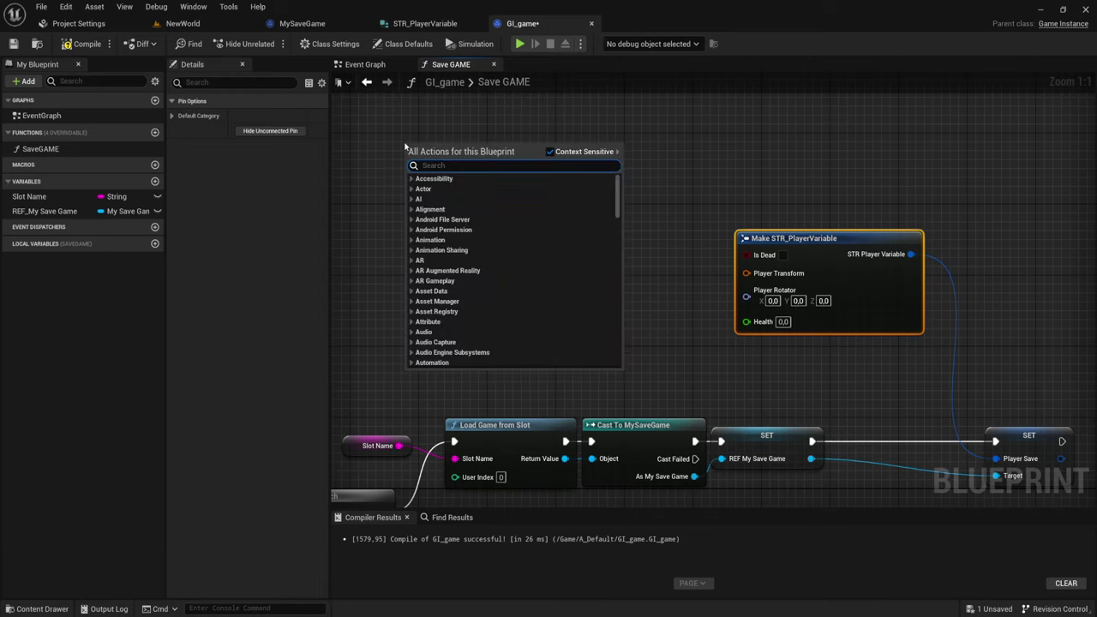
{"action": "type", "text": "get pla"}
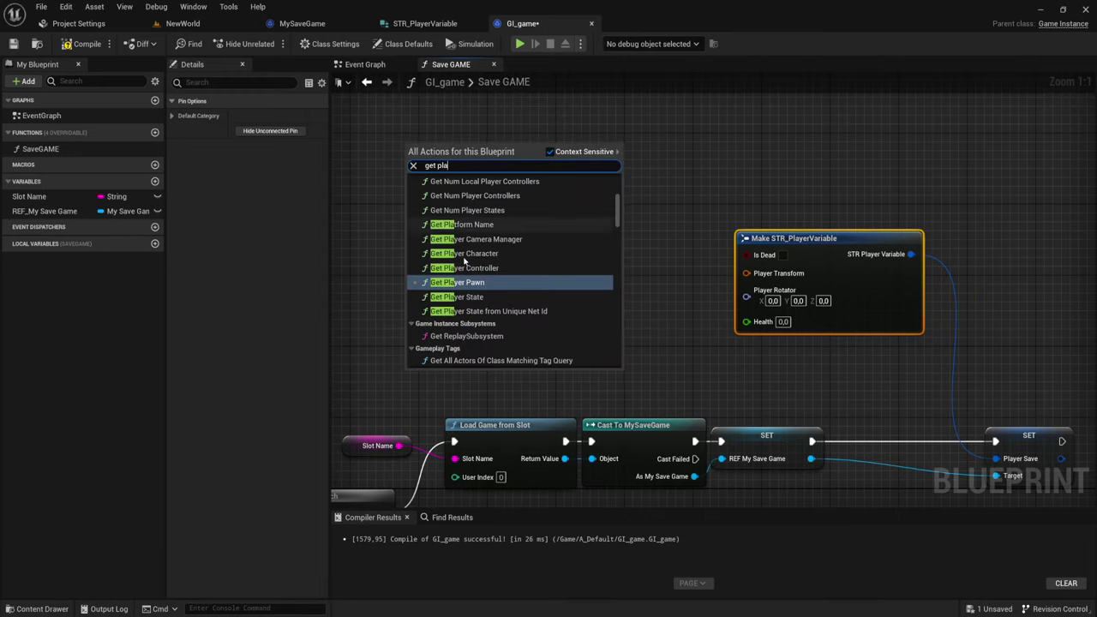
{"action": "left_click", "coordinate": [497, 253]}
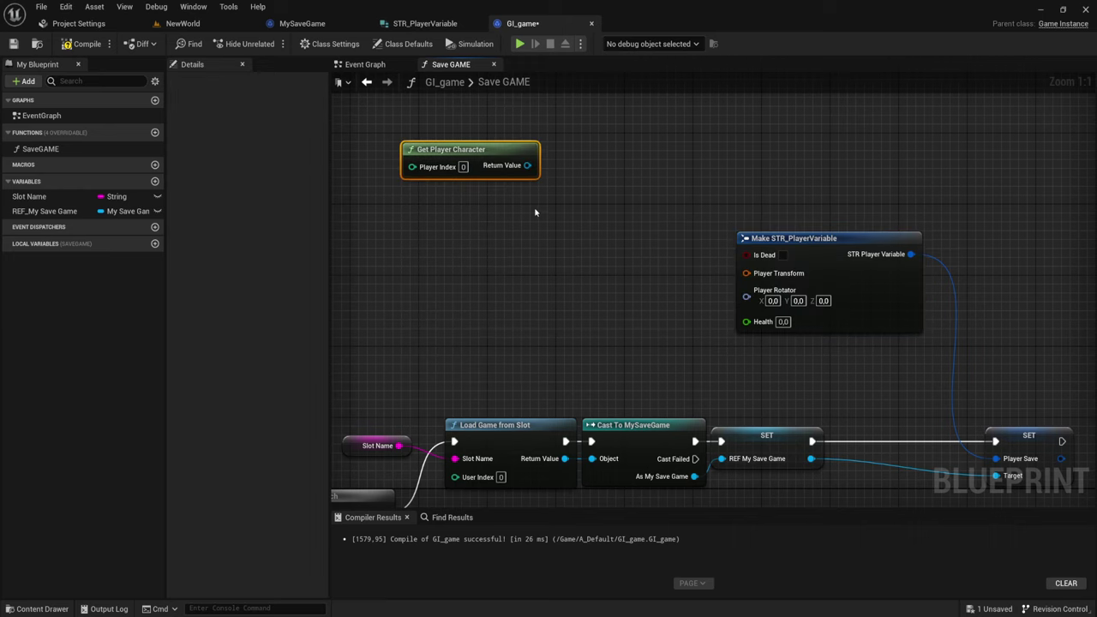
Cast its Return Value to BP_ThirdPersonCharacter and shift both nodes left
{"action": "left_click_drag", "start_coordinate": [527, 165], "coordinate": [565, 156]}
{"action": "type", "text": "ca"}
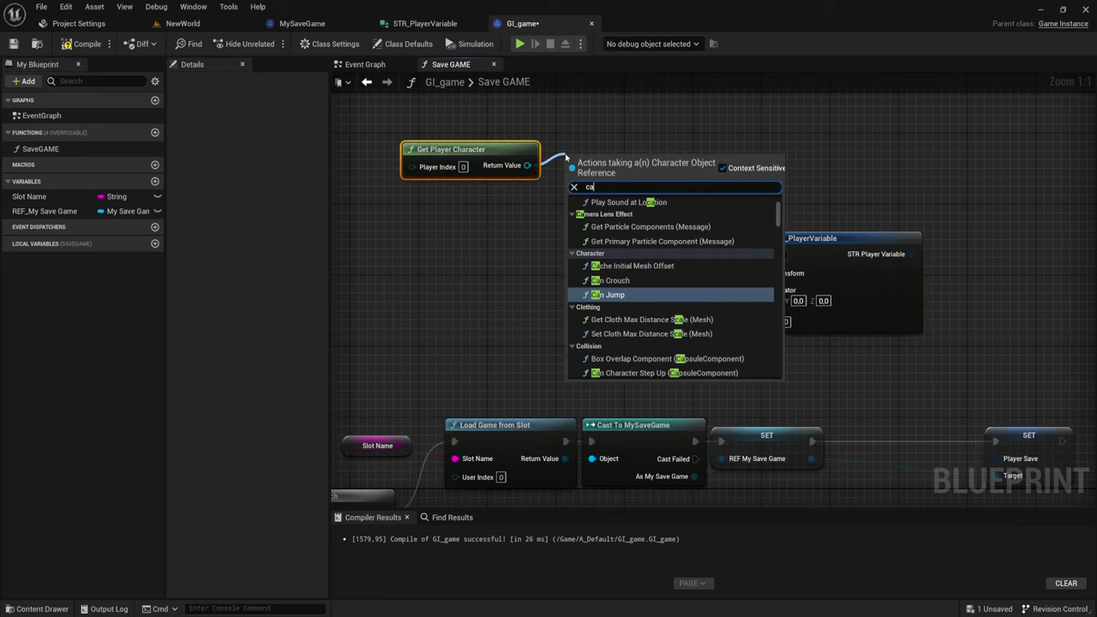
{"action": "type", "text": "st"}
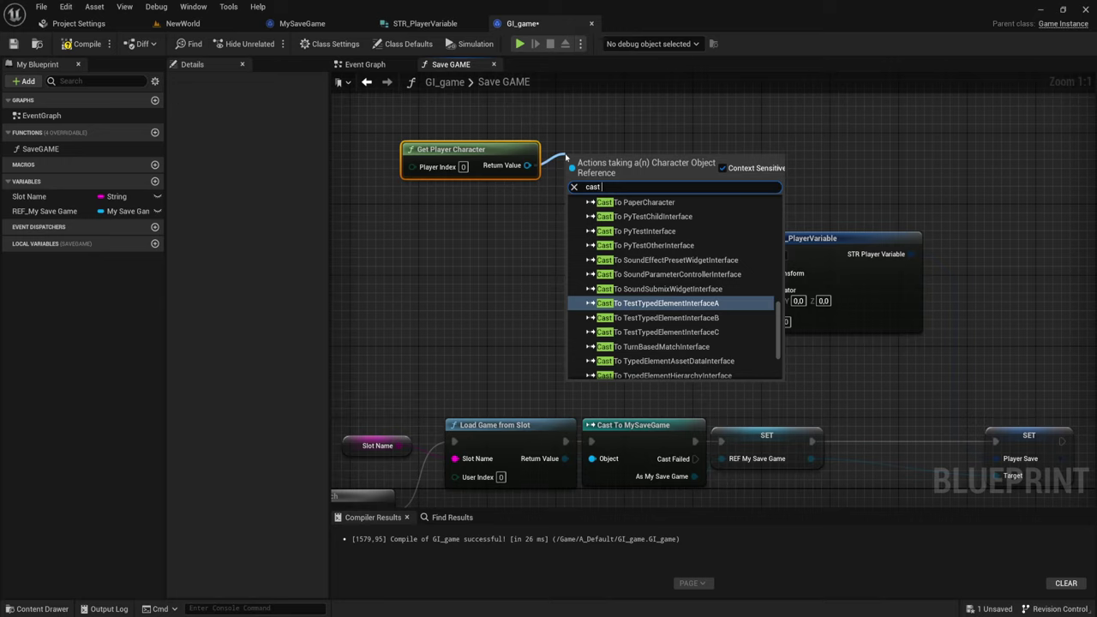
{"action": "type", "text": " to th"}
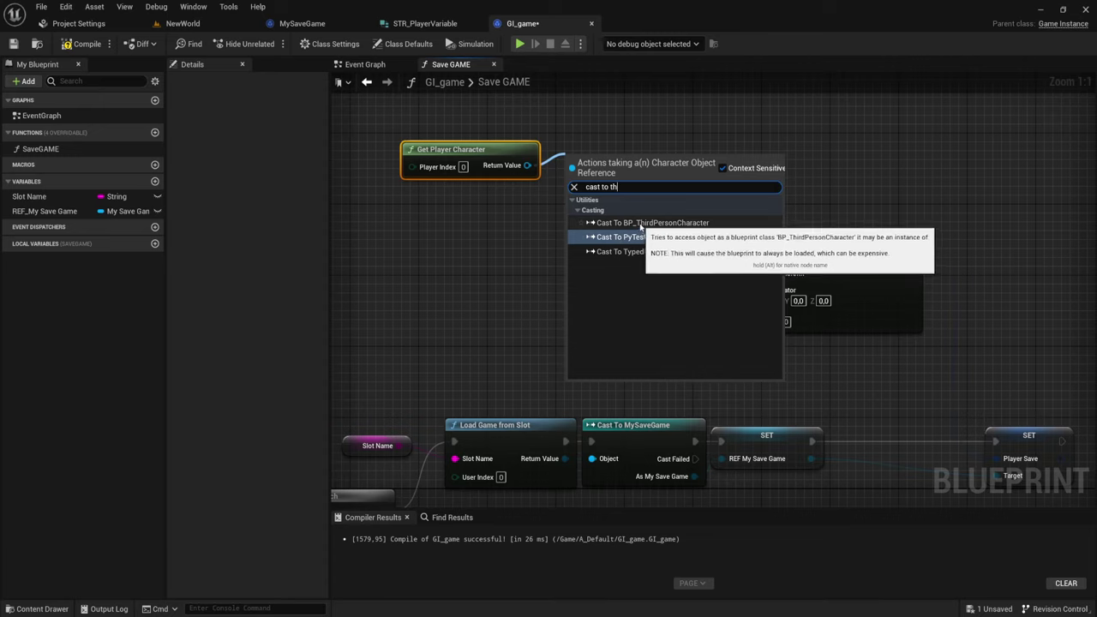
{"action": "left_click", "coordinate": [640, 224]}
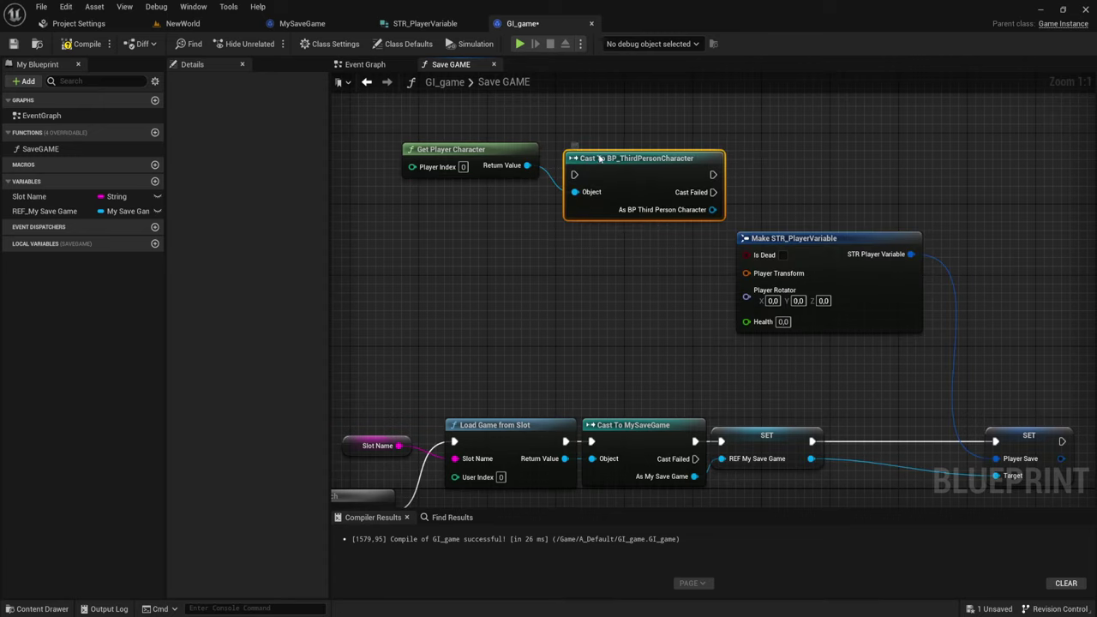
{"action": "mouse_move", "coordinate": [446, 201]}
{"action": "left_mouse_down"}
{"action": "mouse_move", "coordinate": [591, 163]}
{"action": "mouse_move", "coordinate": [558, 150]}
{"action": "left_mouse_up"}
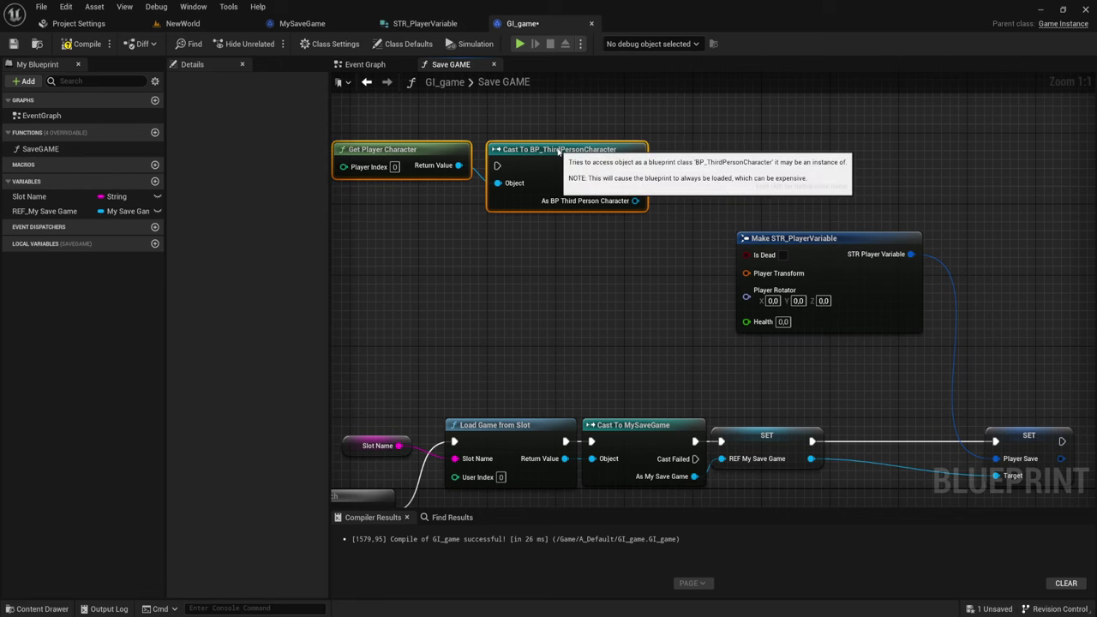
{"action": "right_click_drag", "start_coordinate": [555, 217], "coordinate": [579, 218]}
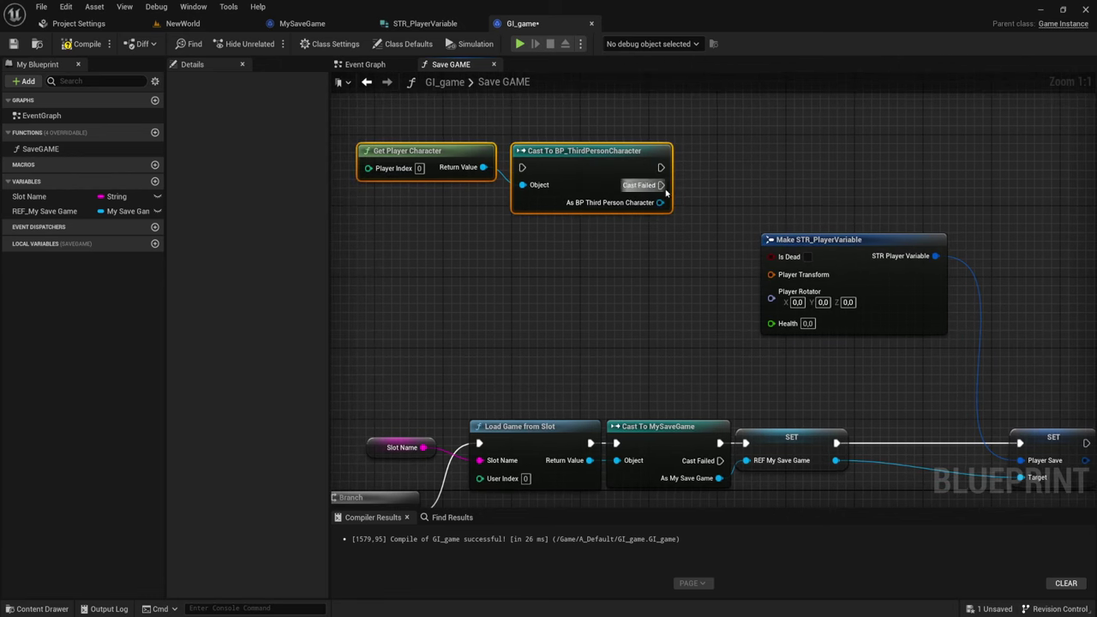
{"action": "right_click_drag", "start_coordinate": [656, 174], "coordinate": [660, 171]}
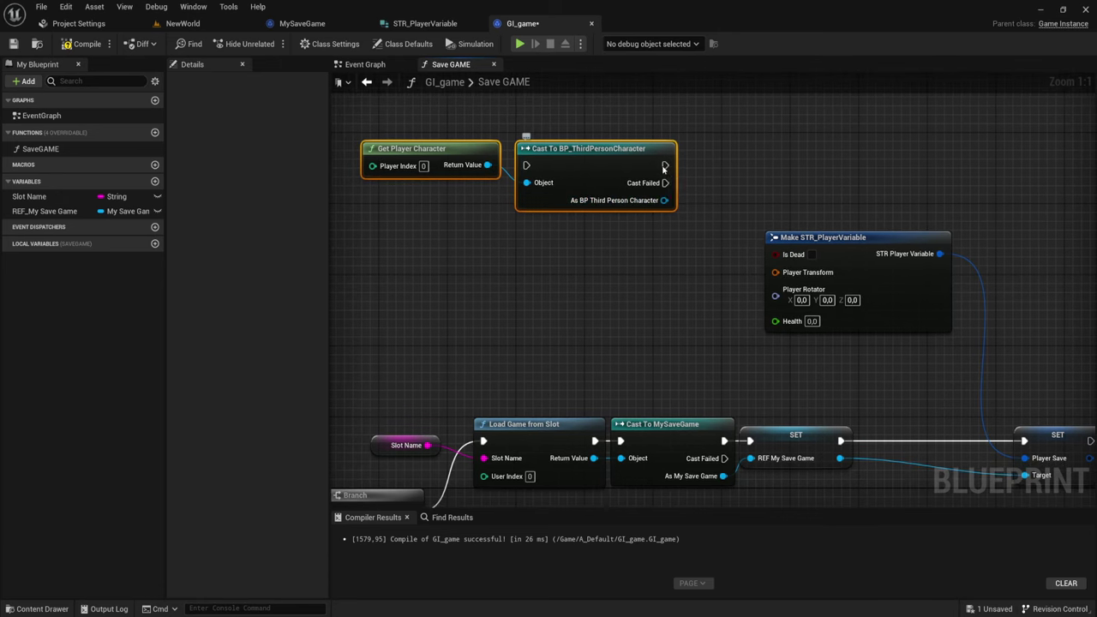
Make the BP_ThirdPersonCharacter cast pure, place it below Get Player Character, and wire from its character output
{"action": "right_click", "coordinate": [662, 171]}
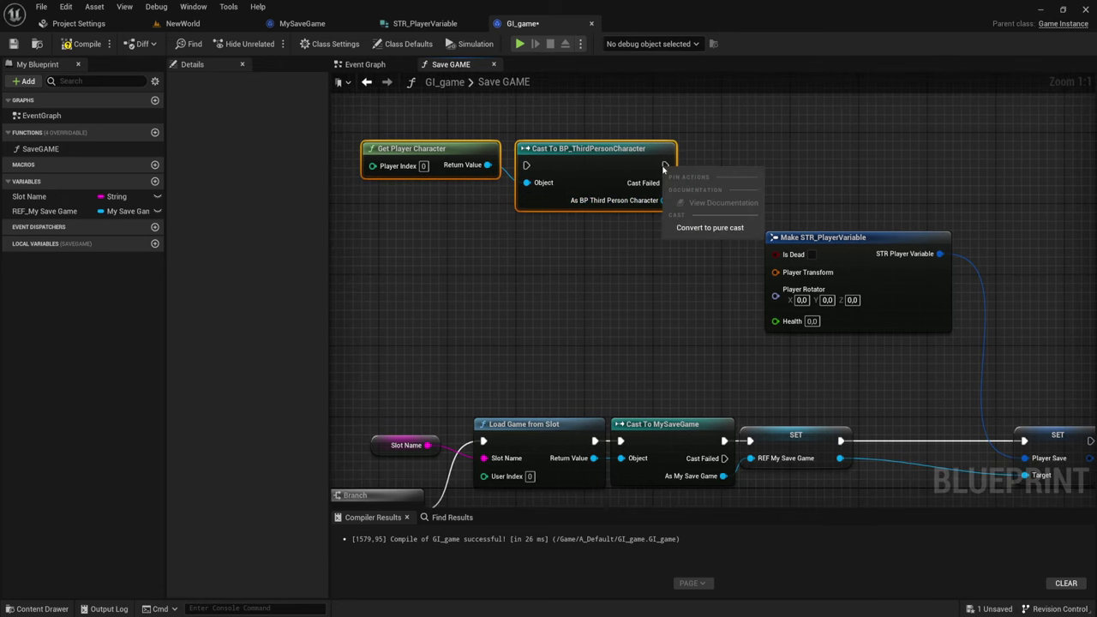
{"action": "left_click", "coordinate": [696, 228]}
{"action": "mouse_move", "coordinate": [645, 152]}
{"action": "left_mouse_down"}
{"action": "mouse_move", "coordinate": [517, 223]}
{"action": "mouse_move", "coordinate": [654, 142]}
{"action": "mouse_move", "coordinate": [427, 195]}
{"action": "left_mouse_up"}
{"action": "left_click", "coordinate": [576, 189]}
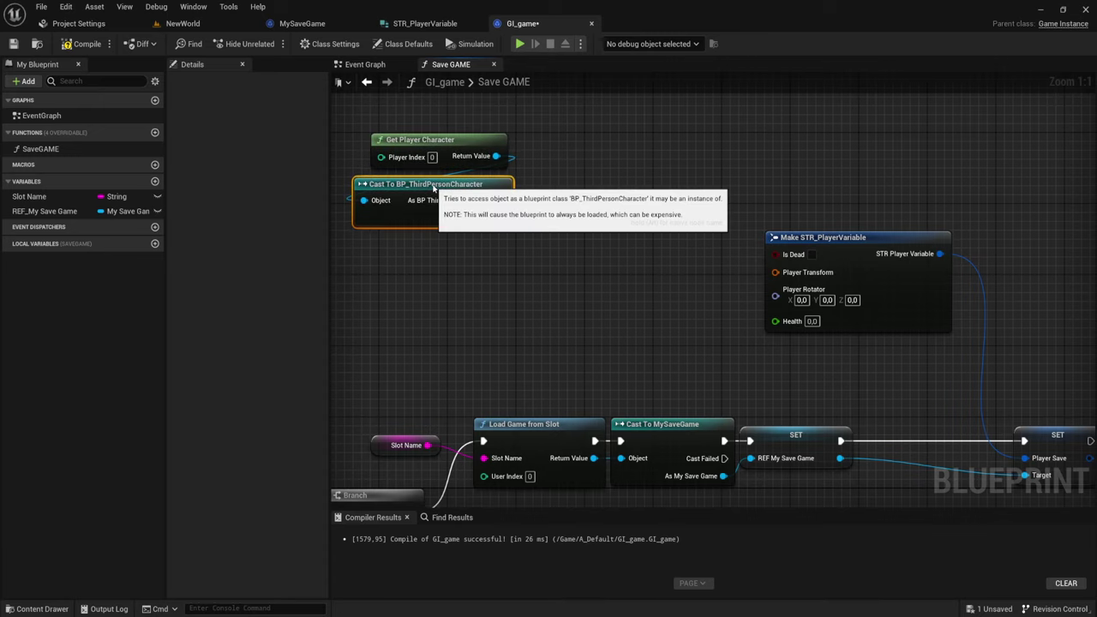
{"action": "left_click_drag", "start_coordinate": [501, 217], "coordinate": [561, 197]}
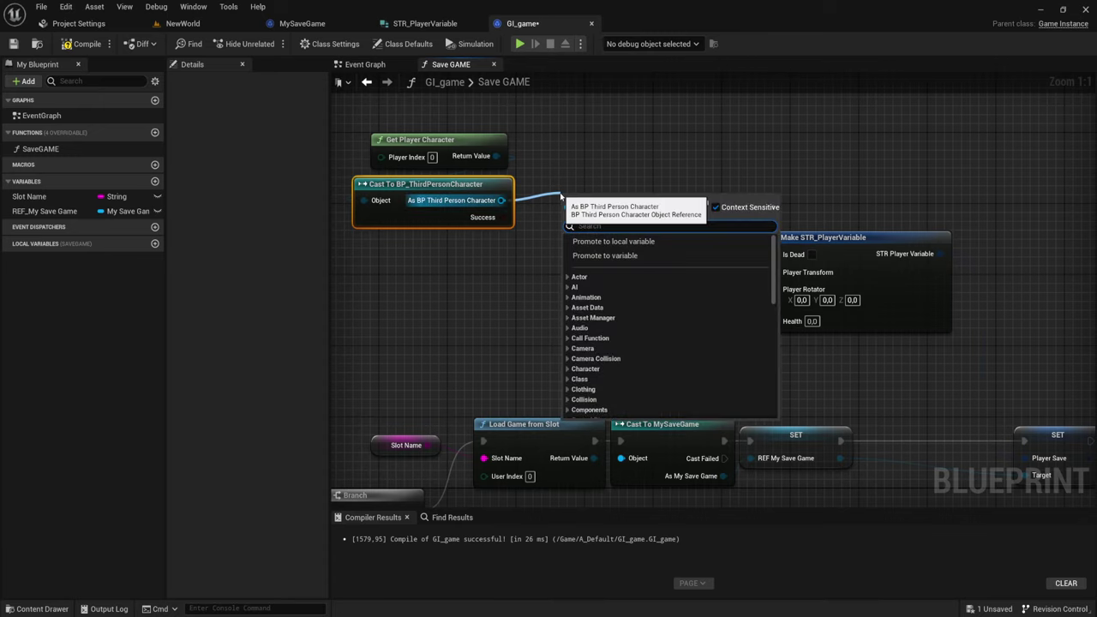
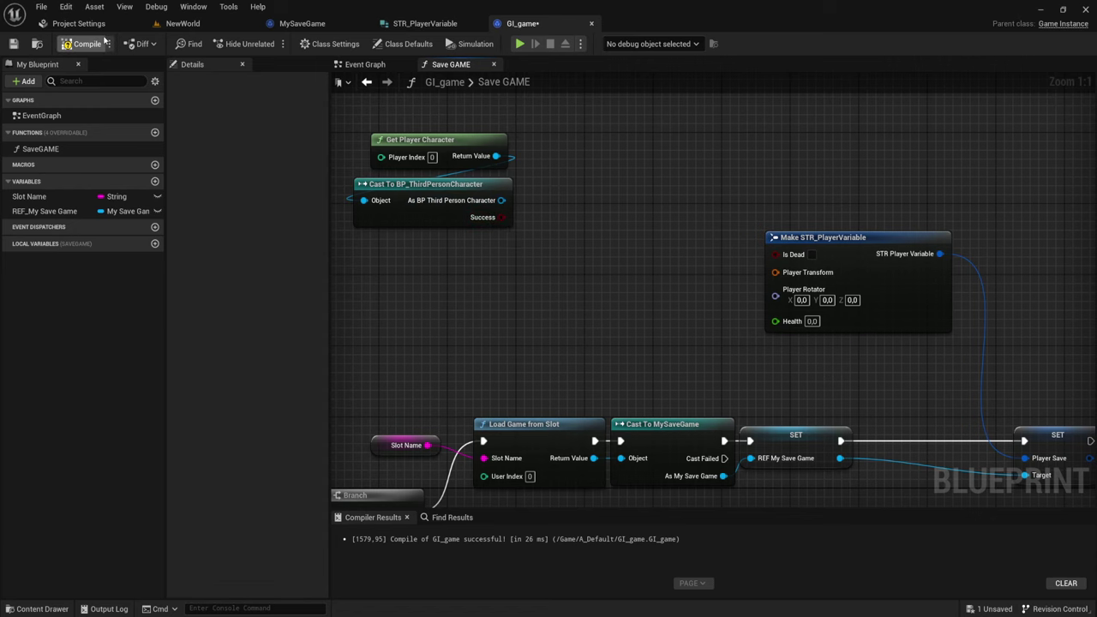
Open BP_ThirdPersonCharacter from Content > ThirdPerson > Blueprints in NewWorld's Content Browser
{"action": "right_click_drag", "start_coordinate": [515, 260], "coordinate": [505, 269]}
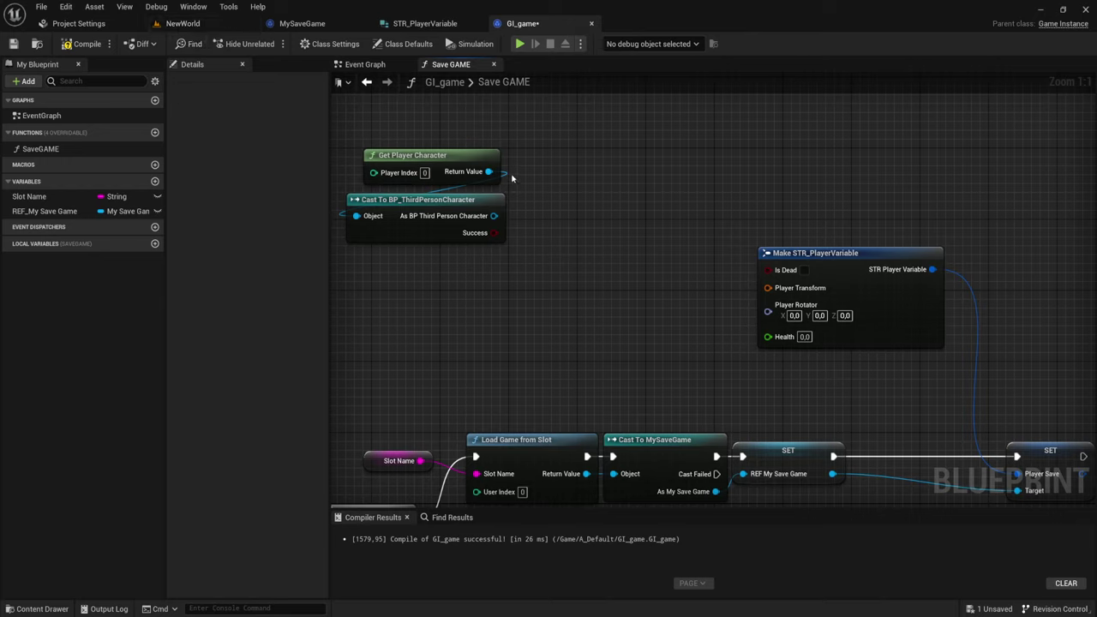
{"action": "left_click", "coordinate": [203, 29]}
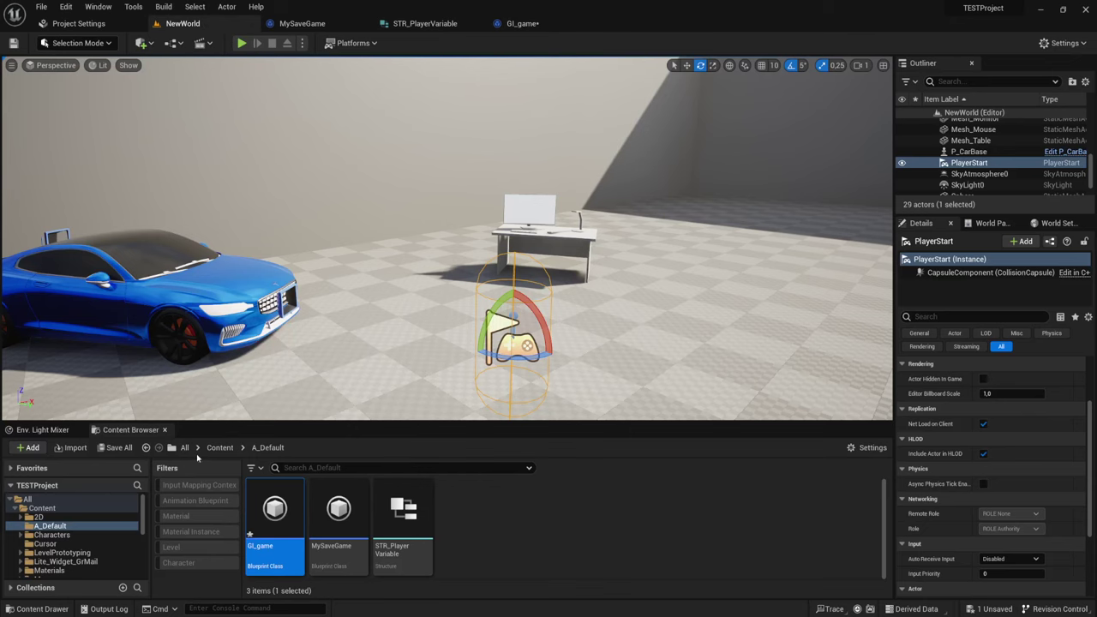
{"action": "scroll", "coordinate": [701, 507], "scroll_direction": "down", "scroll_amount": 2}
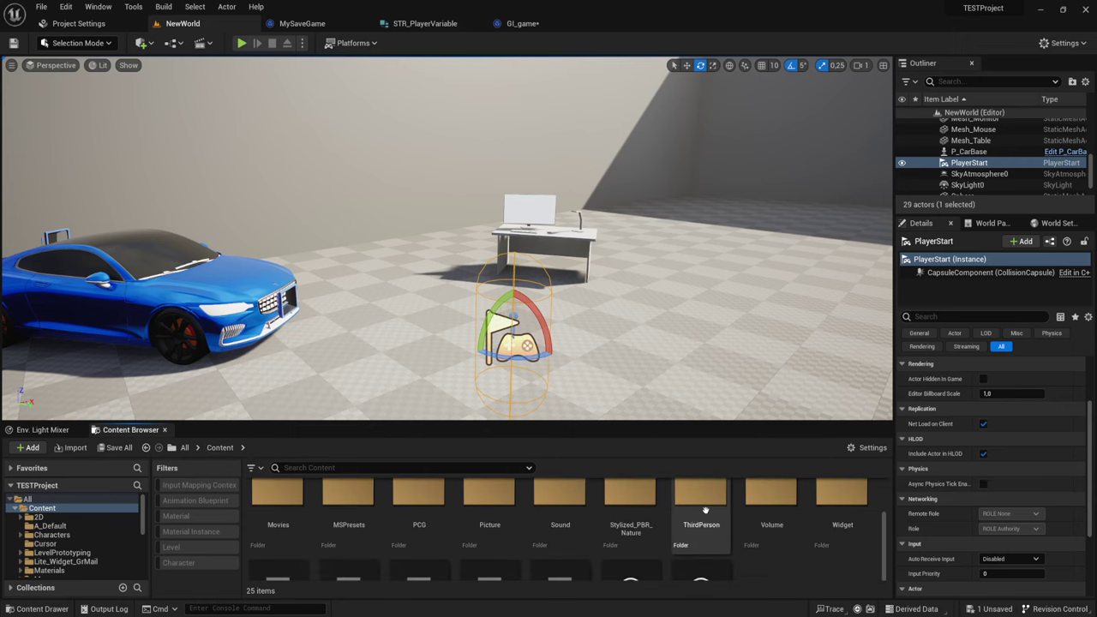
{"action": "double_click", "coordinate": [704, 511]}
{"action": "double_click", "coordinate": [274, 507]}
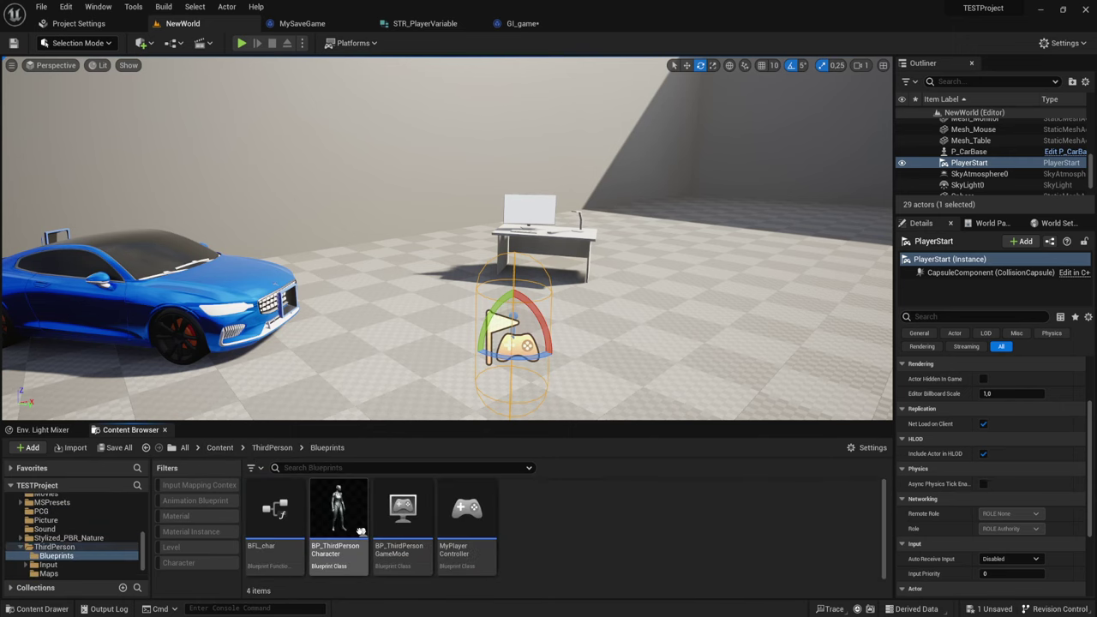
{"action": "left_click", "coordinate": [346, 504]}
{"action": "double_click", "coordinate": [346, 504]}
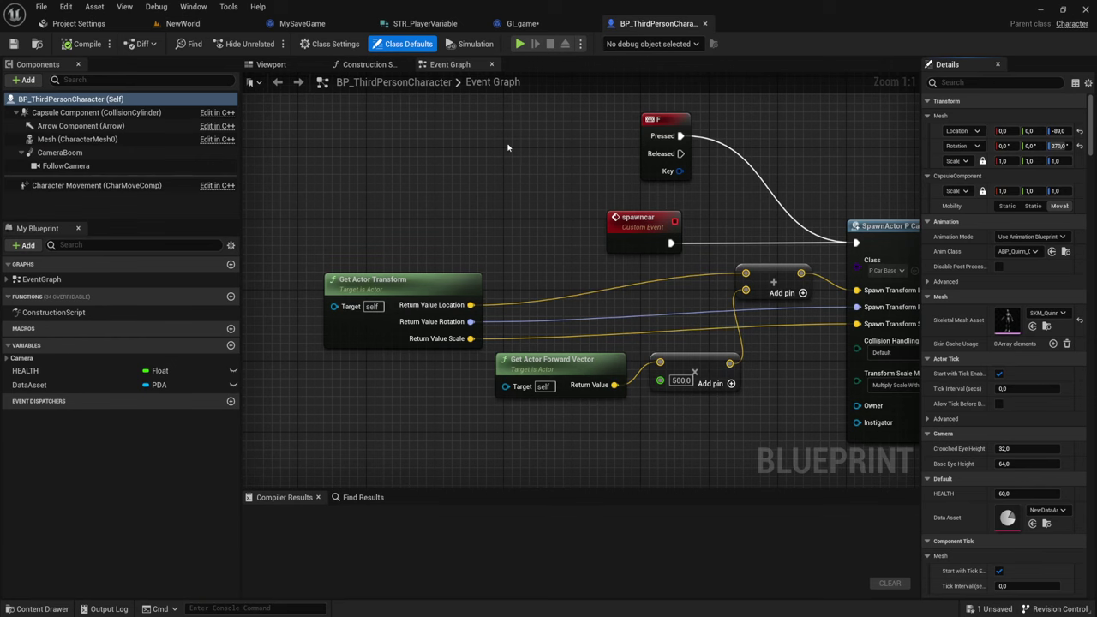
Add a Boolean variable named Dead to BP_ThirdPersonCharacter
{"action": "key", "text": "Home"}
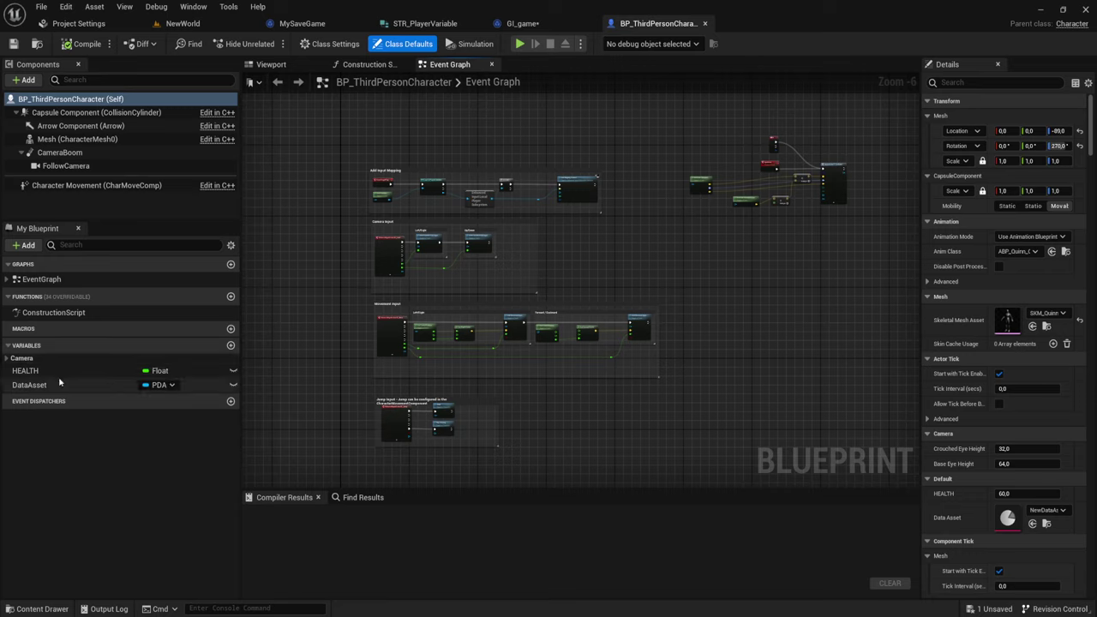
{"action": "left_click", "coordinate": [230, 346]}
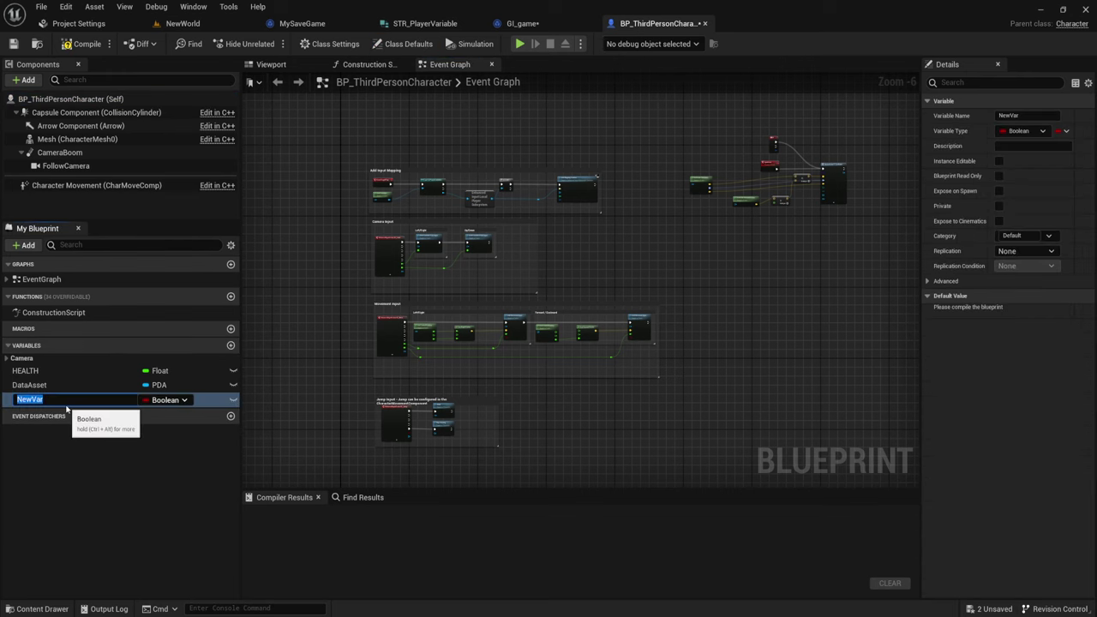
{"action": "type", "text": "Dead"}
{"action": "key", "text": "Return"}
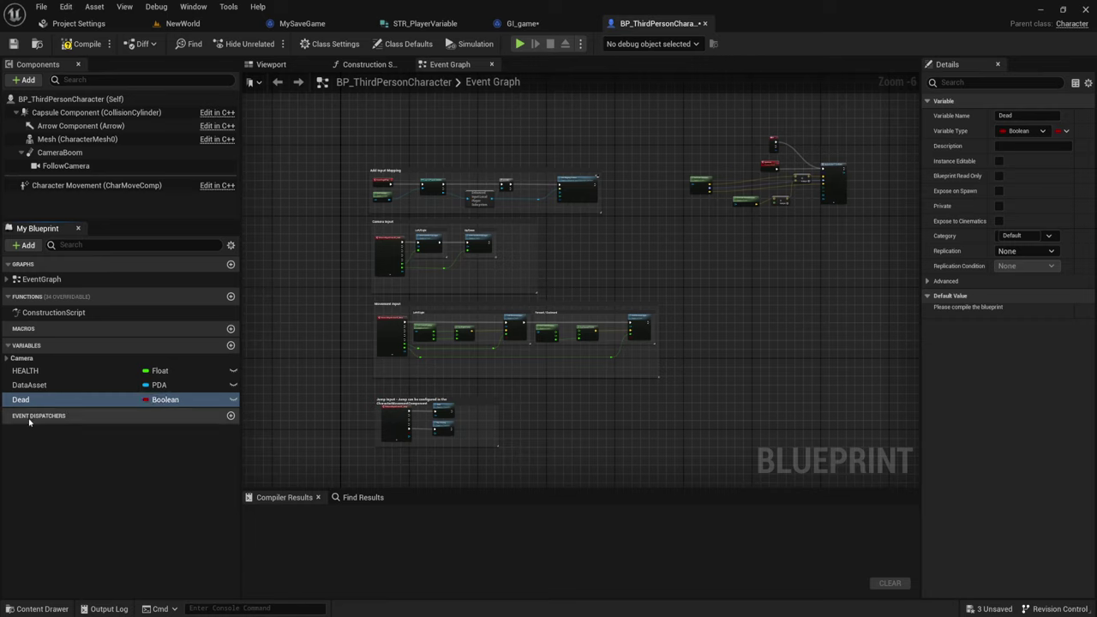
Compile and save BP_ThirdPersonCharacter, placing its tab next to NewWorld
{"action": "left_click", "coordinate": [83, 44]}
{"action": "left_click", "coordinate": [13, 43]}
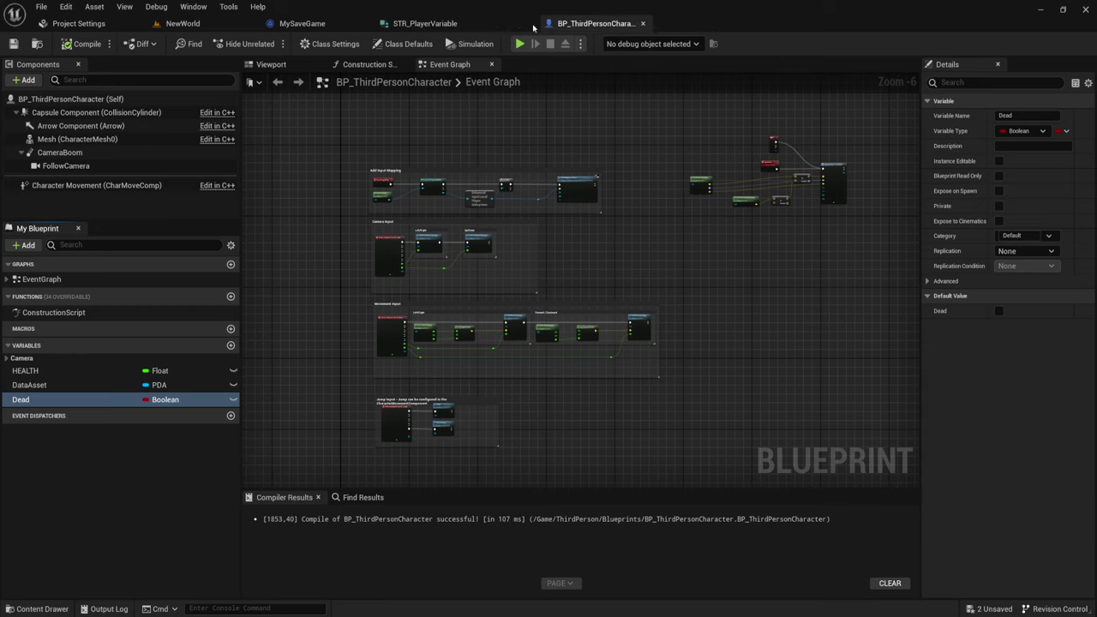
{"action": "left_click_drag", "start_coordinate": [657, 23], "coordinate": [331, 36]}
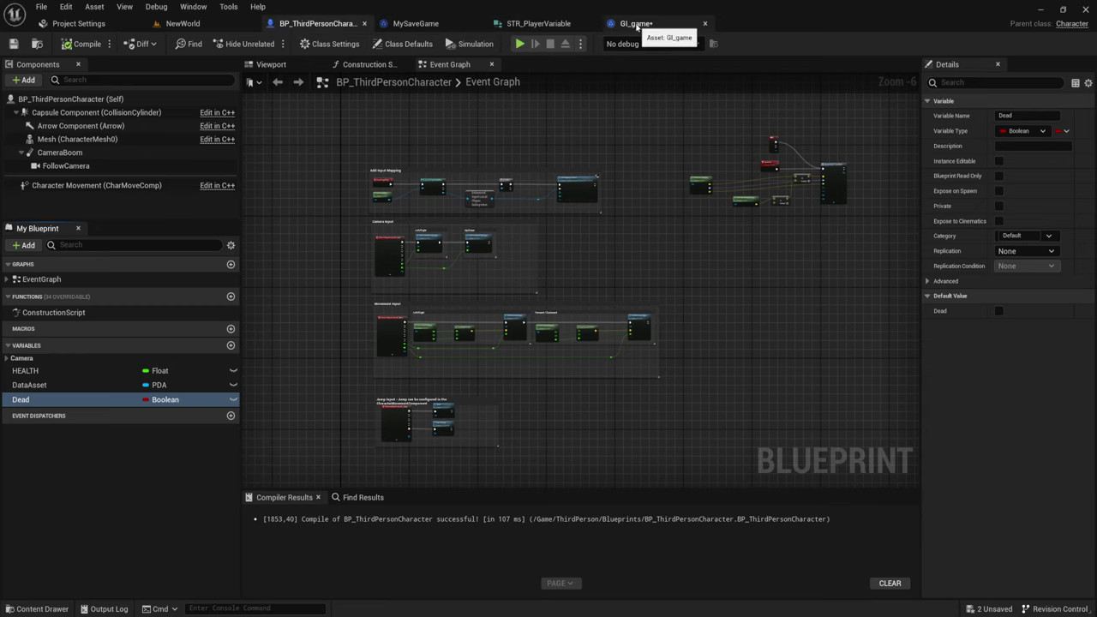
In Save GAME, add a Get Dead node from the cast character and wire it into Is Dead
{"action": "left_click", "coordinate": [636, 24]}
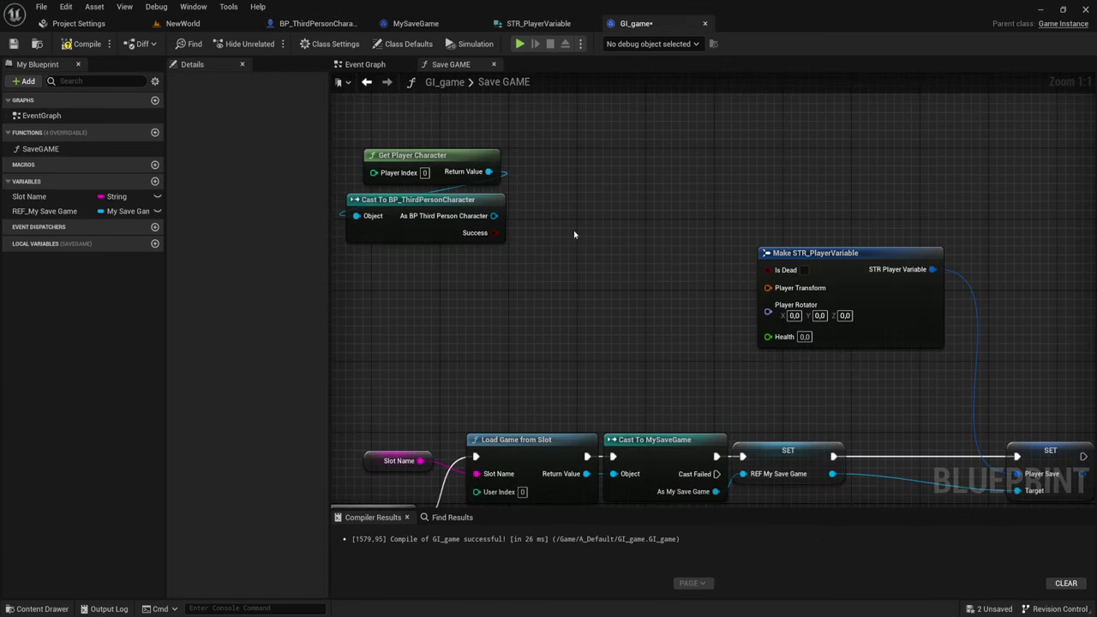
{"action": "right_click_drag", "start_coordinate": [516, 209], "coordinate": [586, 214]}
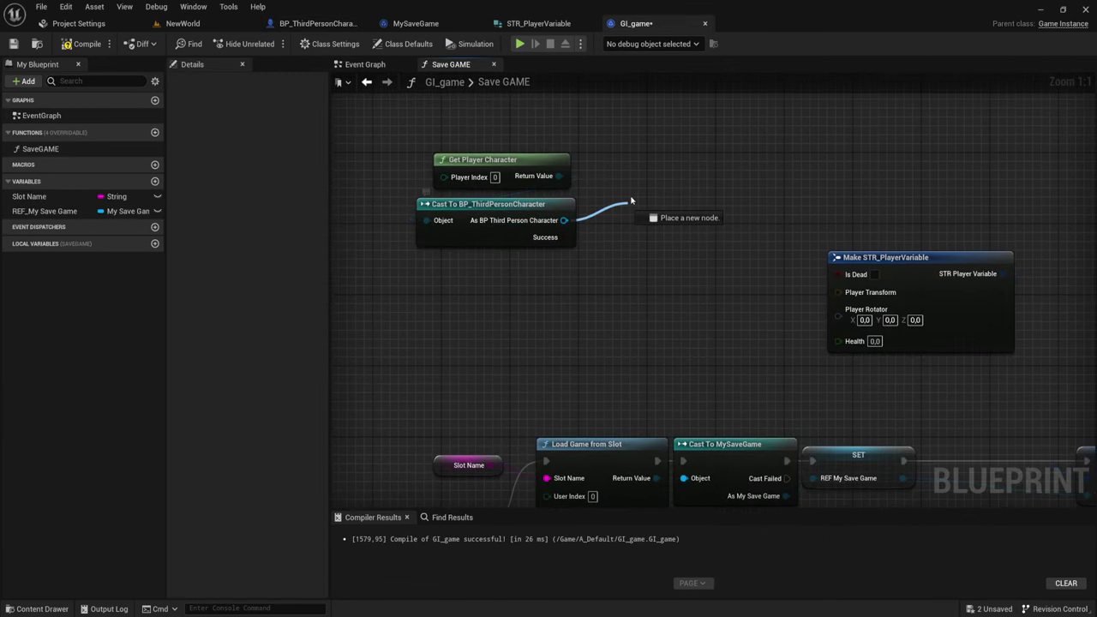
{"action": "left_click_drag", "start_coordinate": [564, 220], "coordinate": [628, 202]}
{"action": "type", "text": "get"}
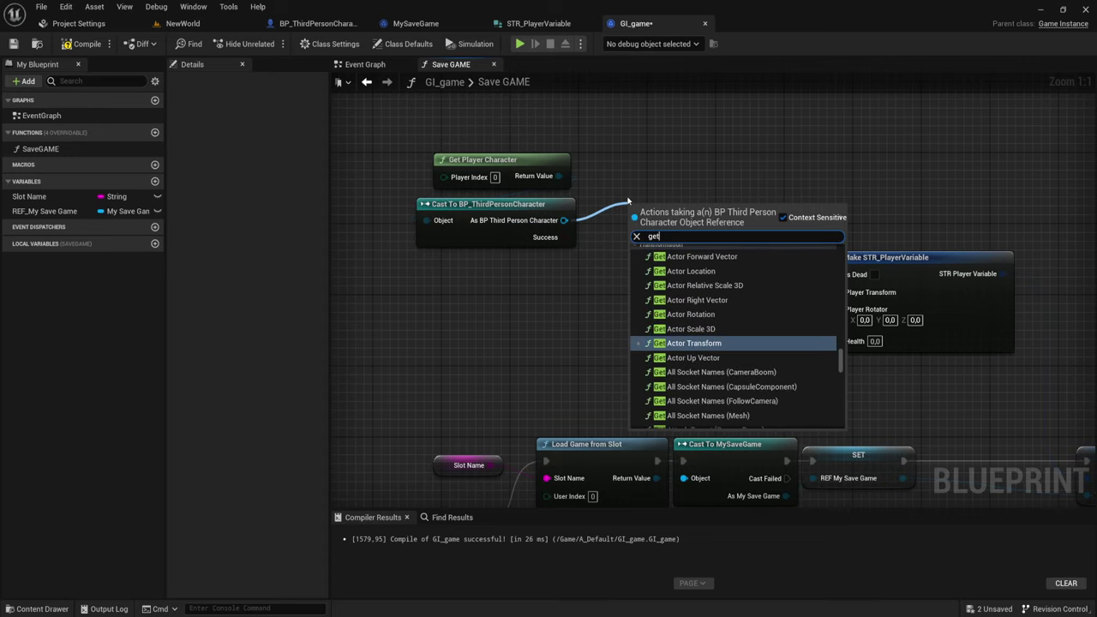
{"action": "type", "text": " dead"}
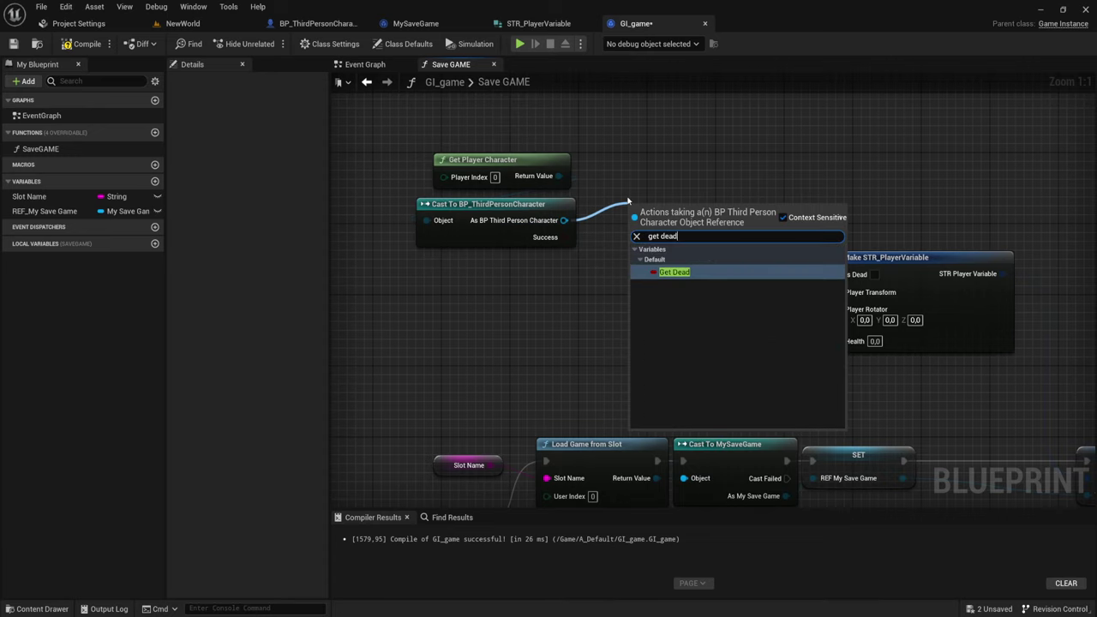
{"action": "left_click", "coordinate": [674, 272]}
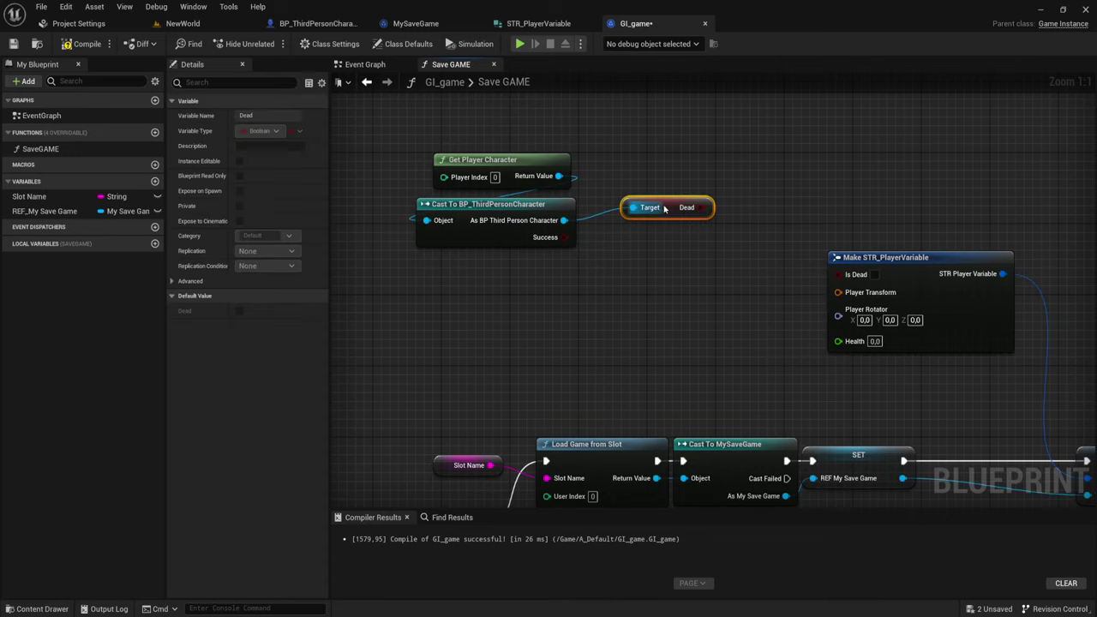
{"action": "left_click_drag", "start_coordinate": [701, 207], "coordinate": [837, 274]}
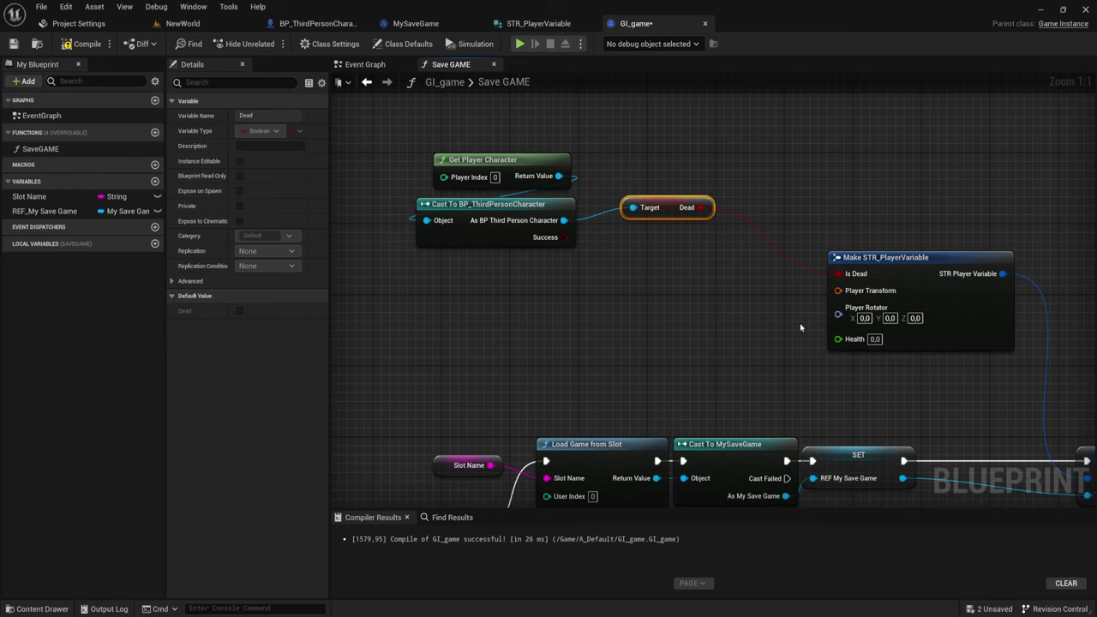
{"action": "right_click_drag", "start_coordinate": [799, 323], "coordinate": [741, 300]}
{"action": "left_click_drag", "start_coordinate": [685, 200], "coordinate": [651, 210]}
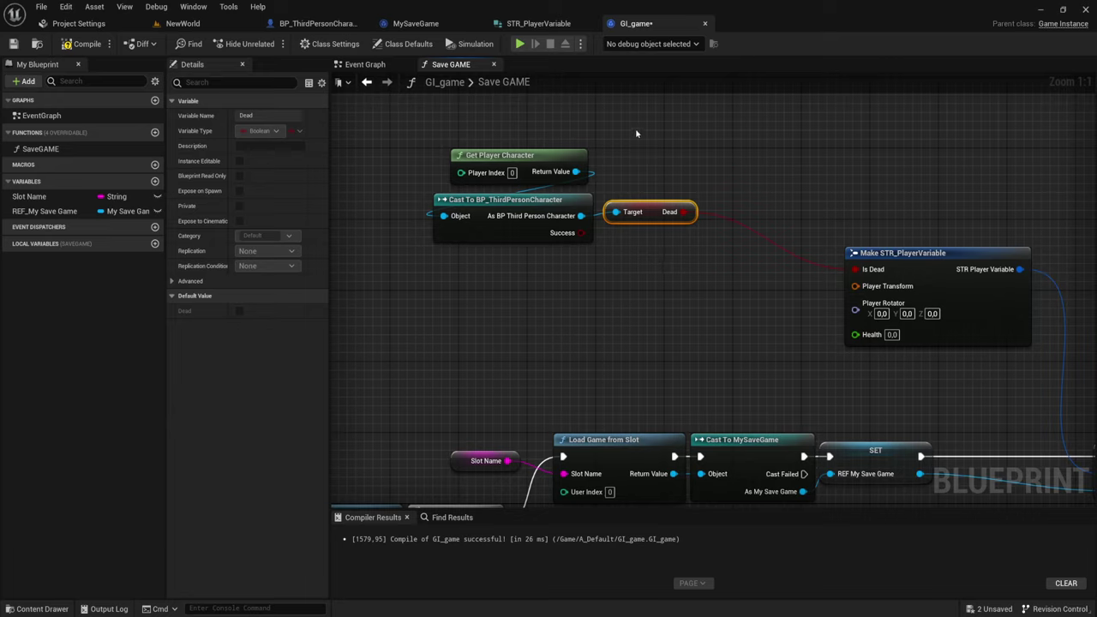
{"action": "left_click_drag", "start_coordinate": [514, 117], "coordinate": [619, 205]}
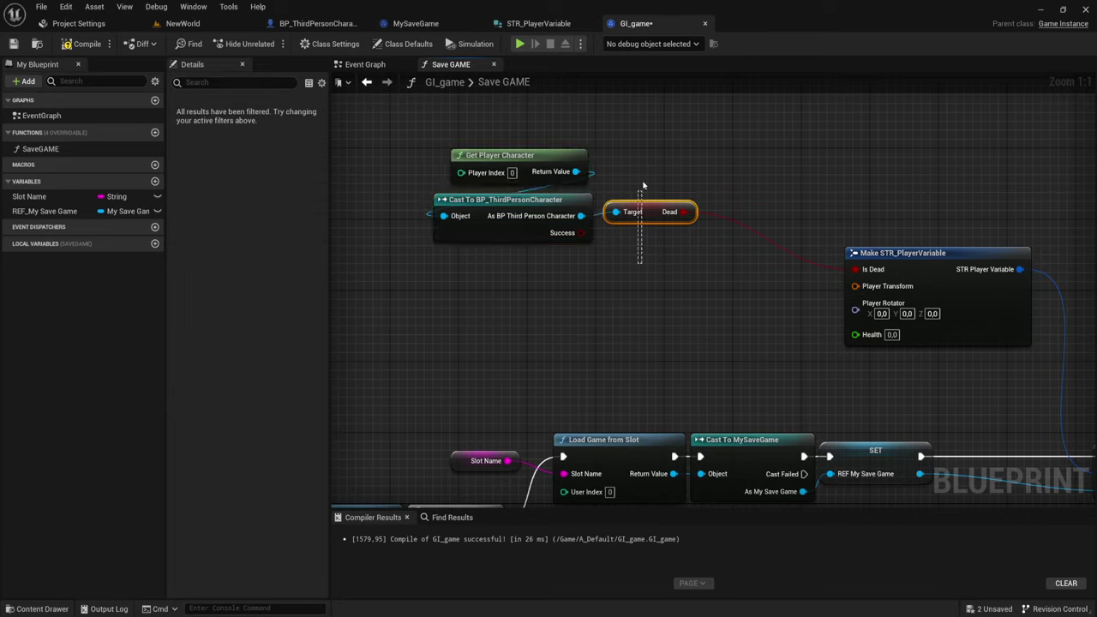
{"action": "mouse_move", "coordinate": [658, 263]}
{"action": "left_mouse_down"}
{"action": "mouse_move", "coordinate": [648, 158]}
{"action": "mouse_move", "coordinate": [661, 165]}
{"action": "mouse_move", "coordinate": [666, 262]}
{"action": "left_mouse_up"}
{"action": "right_click_drag", "start_coordinate": [665, 268], "coordinate": [550, 233]}
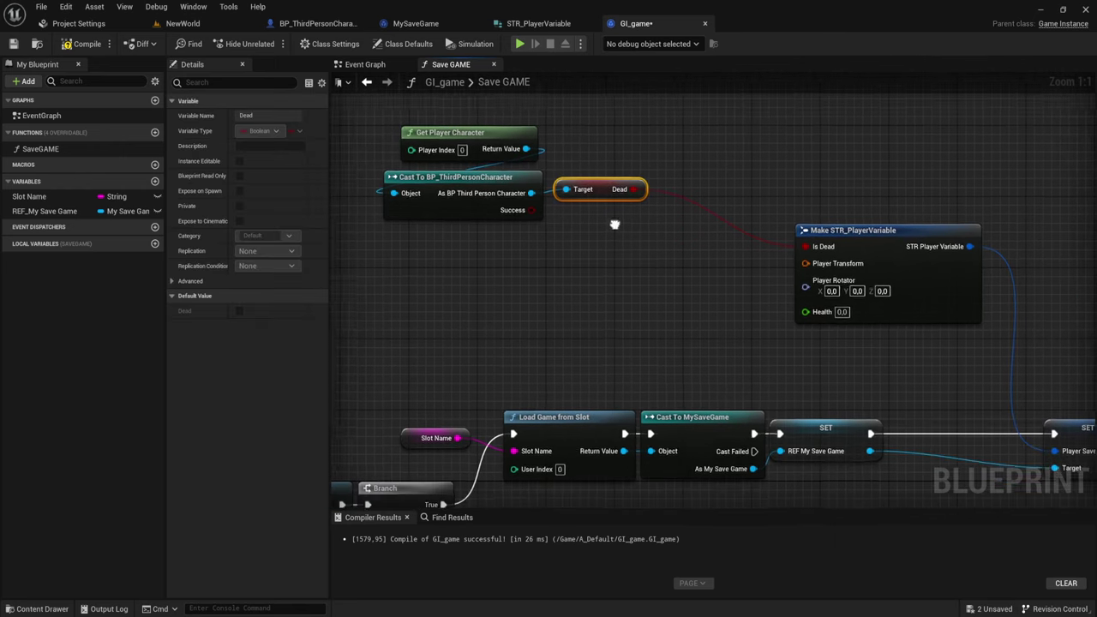
Add Get Actor Transform from the cast character and wire it into Player Transform
{"action": "left_click_drag", "start_coordinate": [536, 215], "coordinate": [581, 249]}
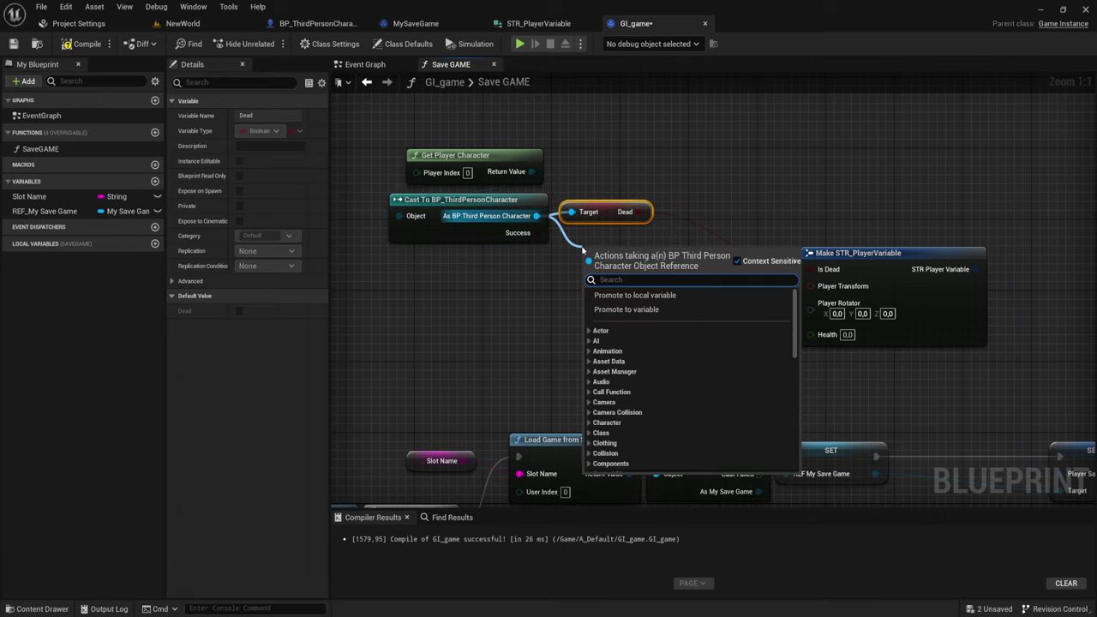
{"action": "type", "text": "get act"}
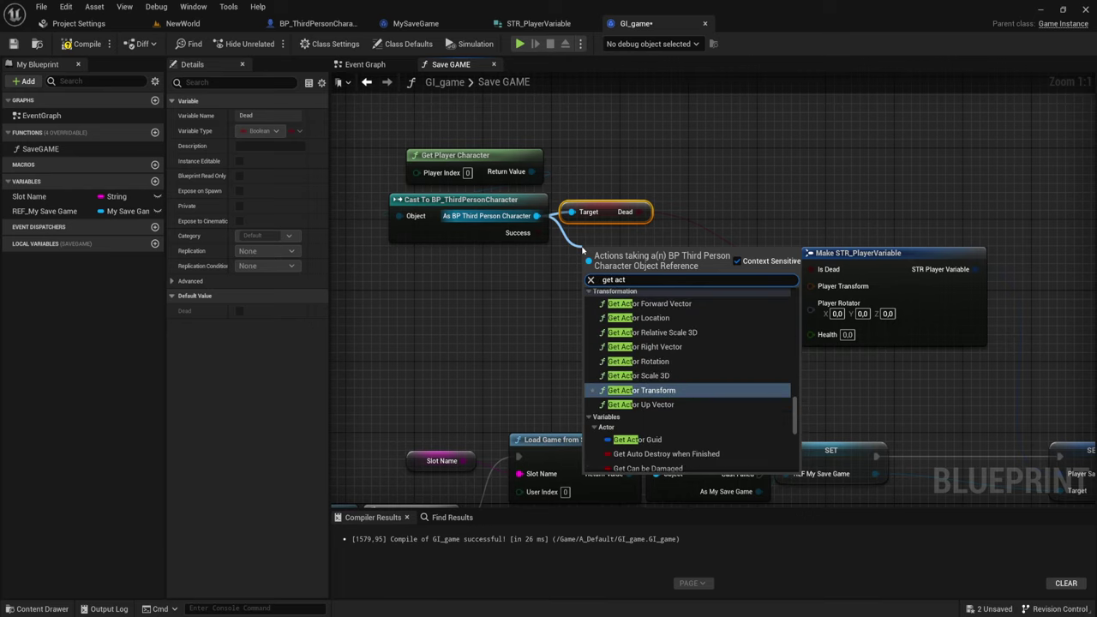
{"action": "left_click", "coordinate": [656, 389]}
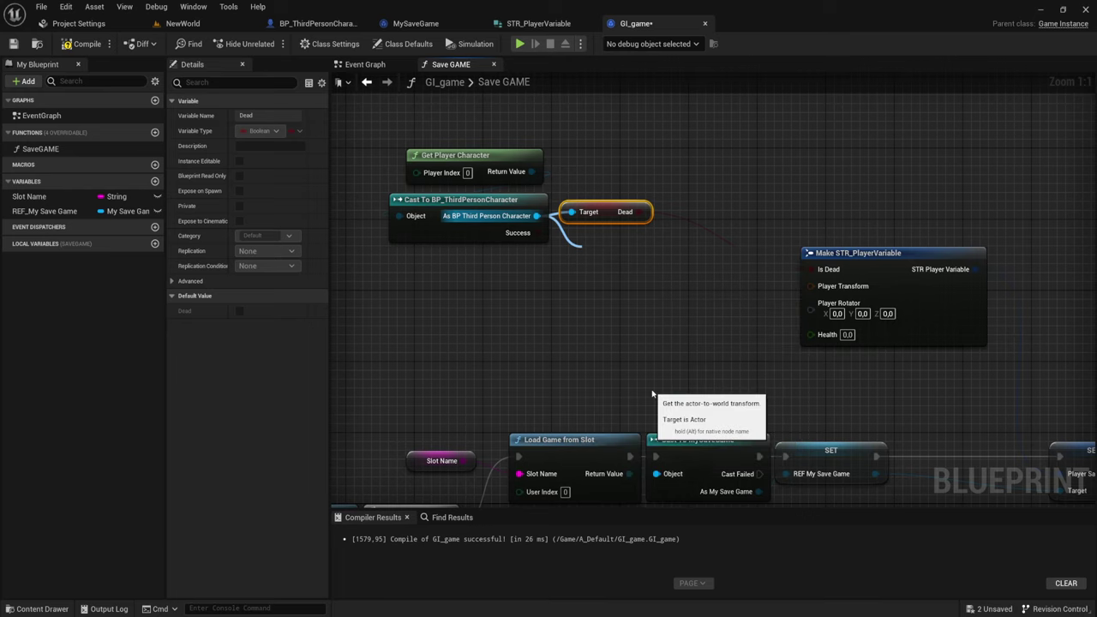
{"action": "left_click_drag", "start_coordinate": [675, 278], "coordinate": [812, 286]}
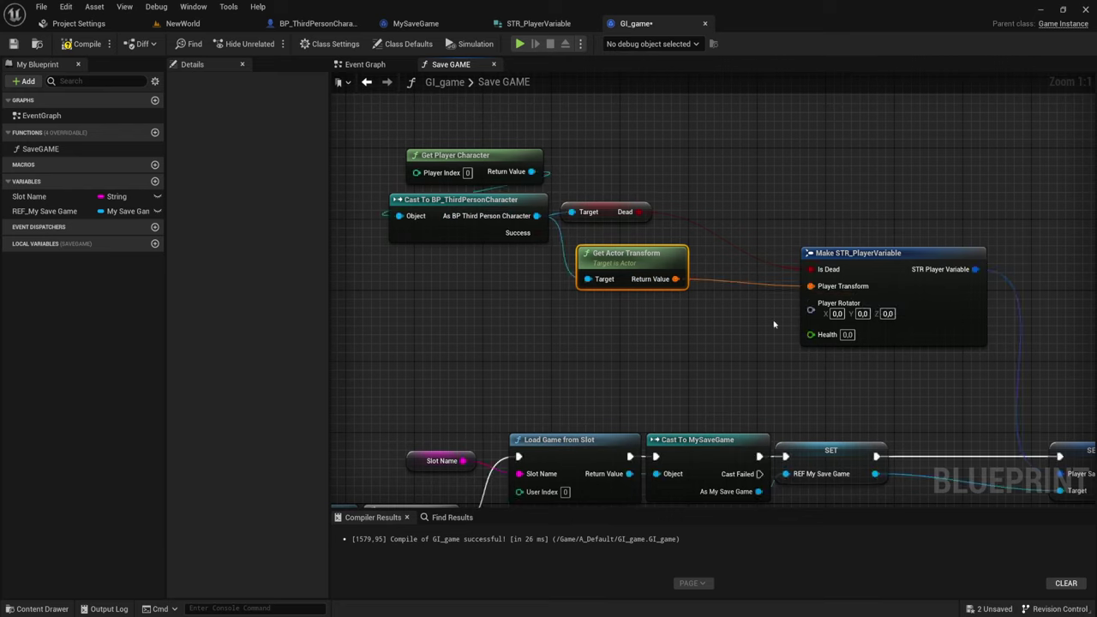
{"action": "left_click_drag", "start_coordinate": [643, 272], "coordinate": [626, 253]}
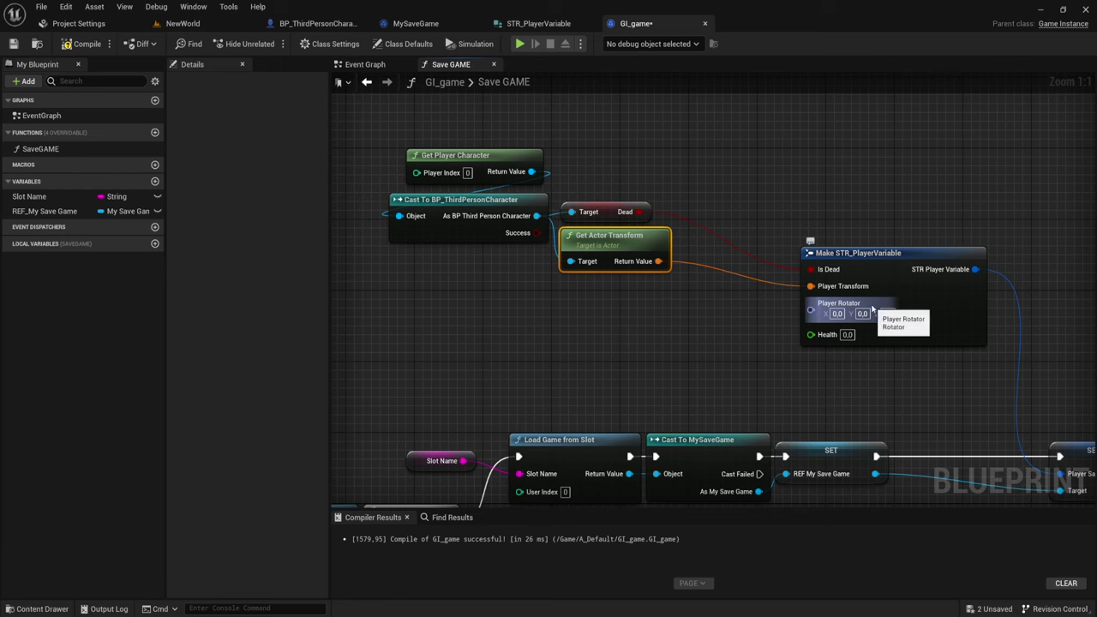
{"action": "right_click_drag", "start_coordinate": [638, 305], "coordinate": [663, 276]}
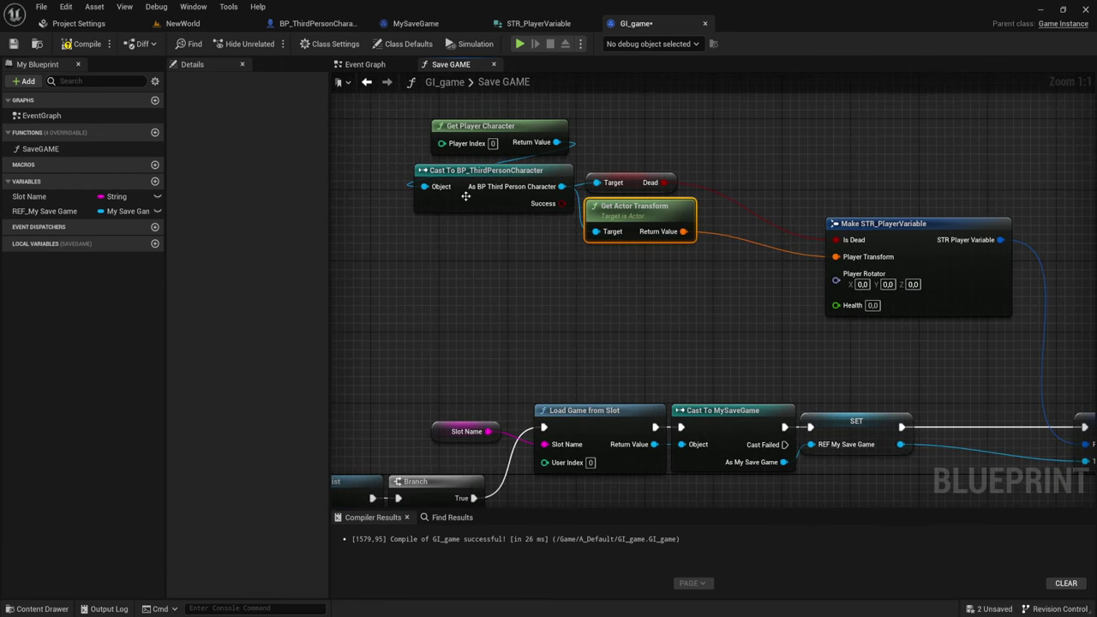
Inspect the character's CameraBoom in the Viewport, then bring up GI_game's node action list
{"action": "left_click", "coordinate": [287, 23]}
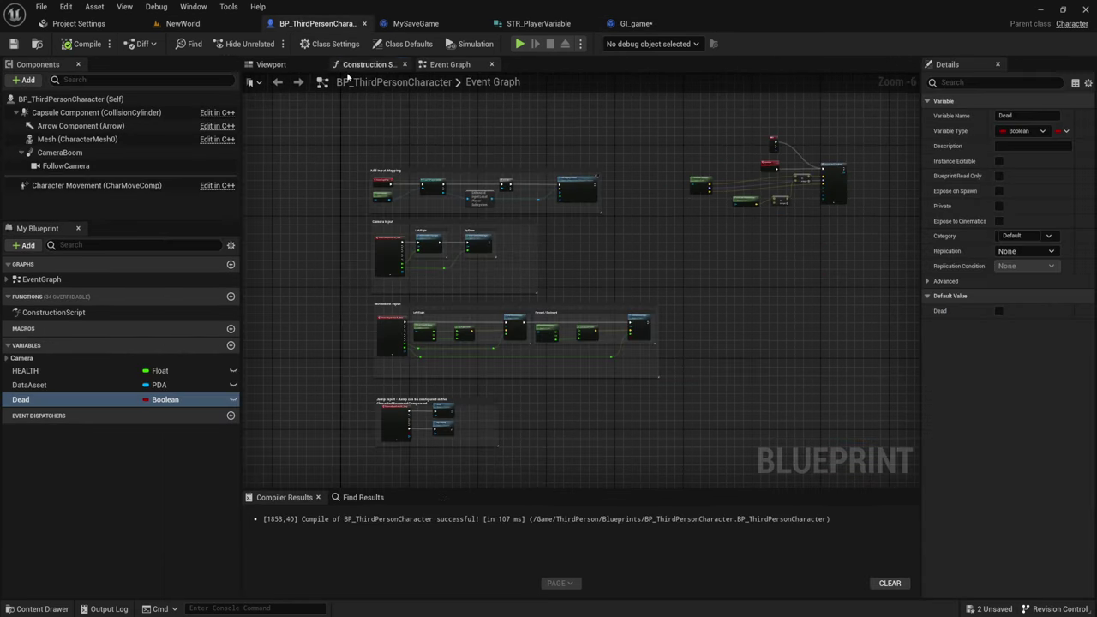
{"action": "left_click", "coordinate": [272, 65]}
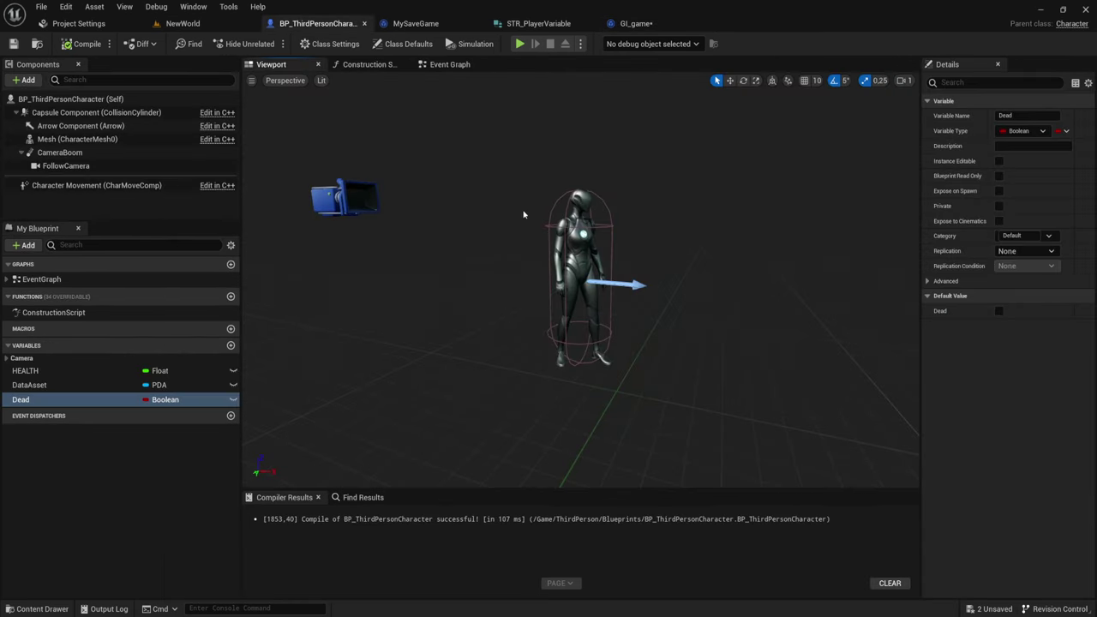
{"action": "left_click", "coordinate": [60, 152]}
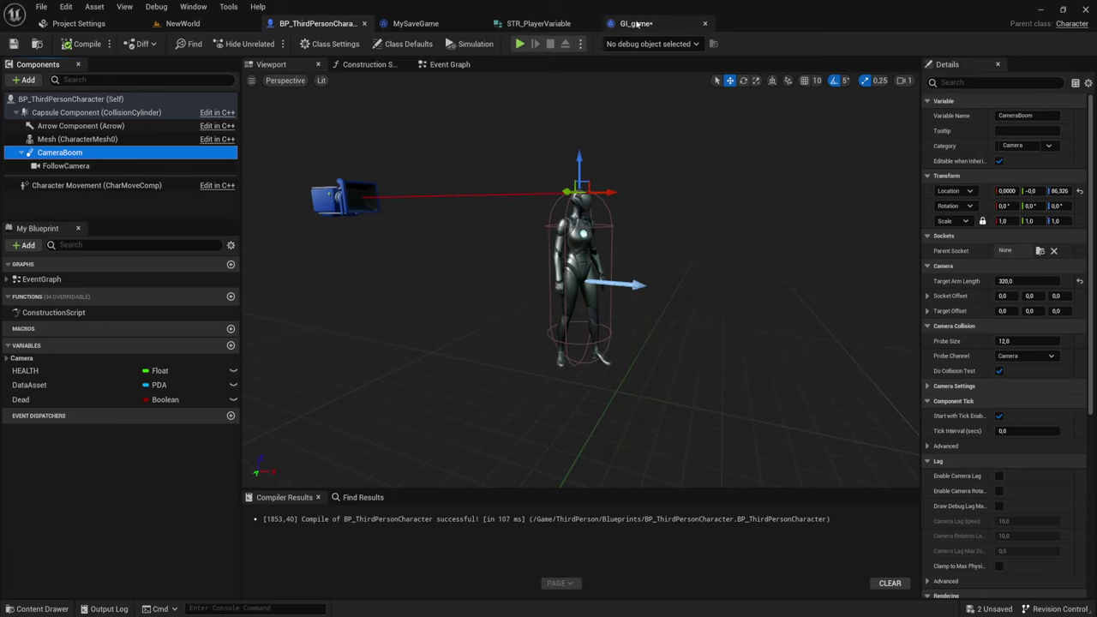
{"action": "left_click", "coordinate": [636, 23]}
{"action": "right_click", "coordinate": [432, 284]}
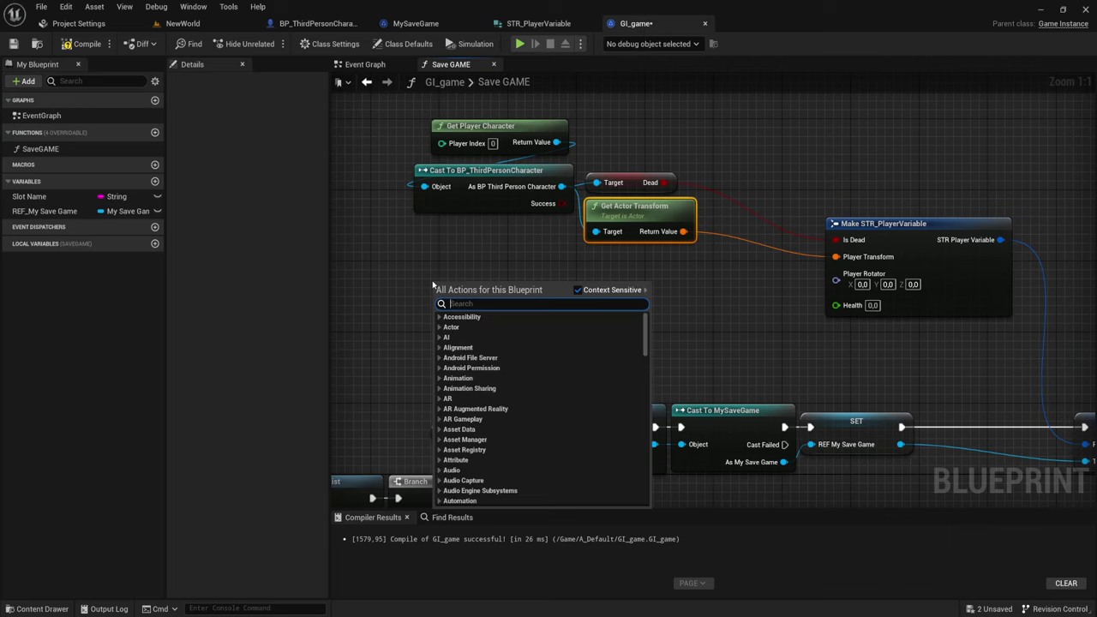
Wire Get Player Controller > Get Control Rotation into the struct's Player Rotator
{"action": "type", "text": "get pl"}
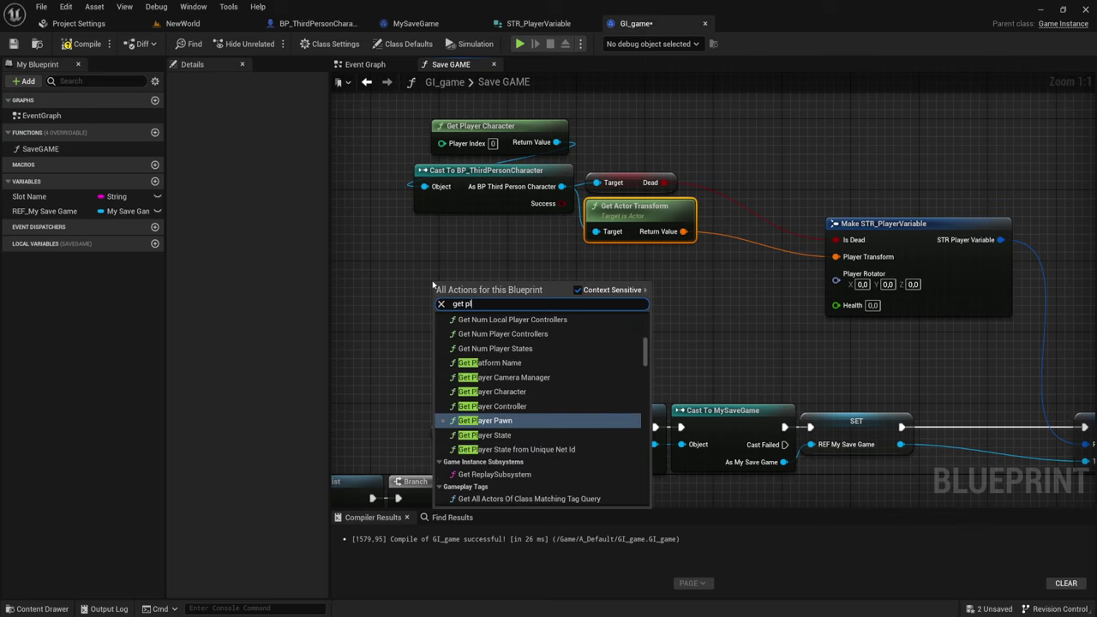
{"action": "type", "text": "a"}
{"action": "left_click", "coordinate": [492, 406]}
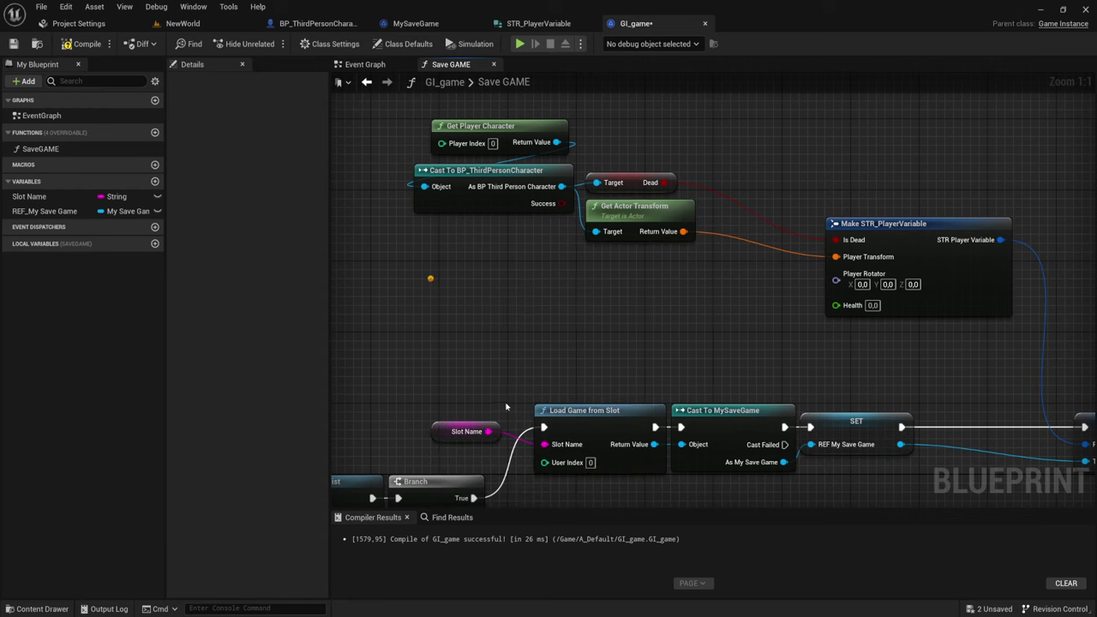
{"action": "mouse_move", "coordinate": [544, 298]}
{"action": "left_mouse_down"}
{"action": "mouse_move", "coordinate": [511, 283]}
{"action": "mouse_move", "coordinate": [582, 302]}
{"action": "left_mouse_up"}
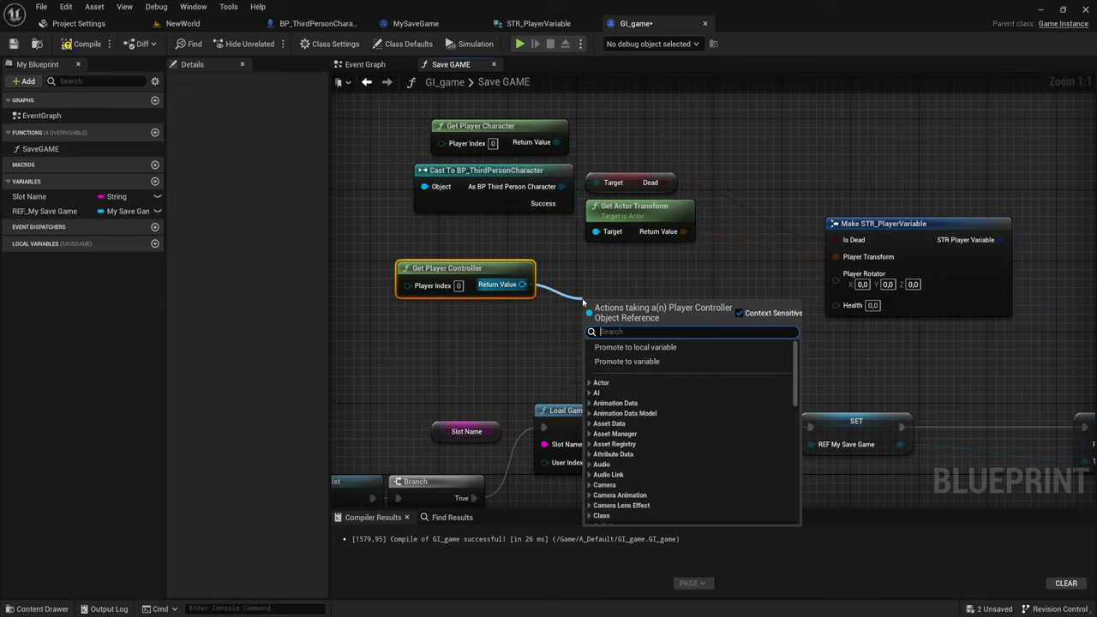
{"action": "type", "text": "get"}
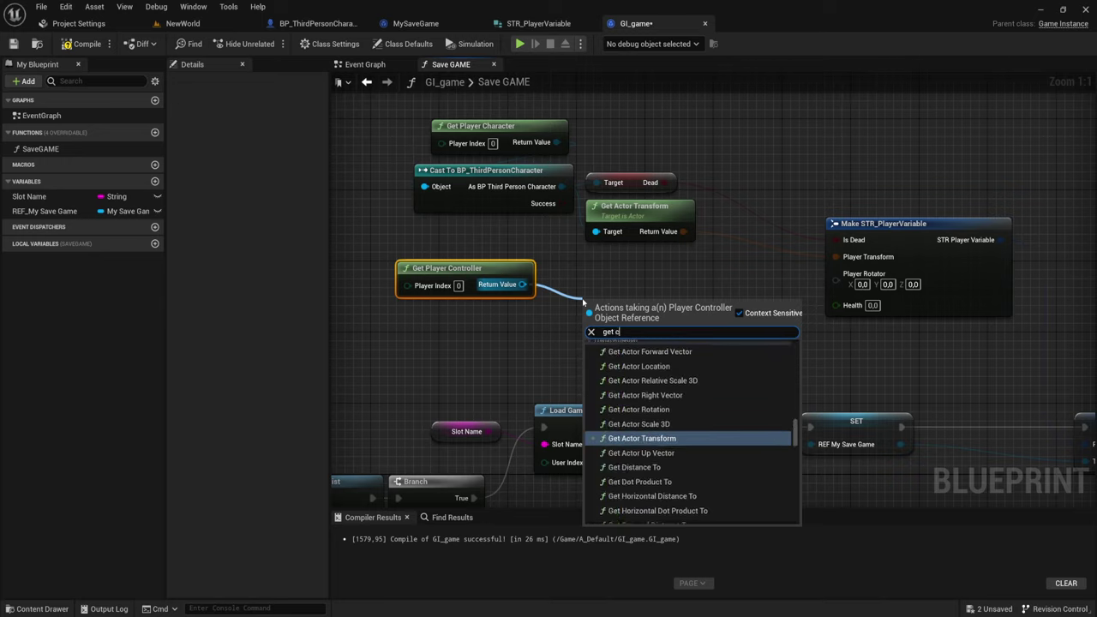
{"action": "type", "text": " contr"}
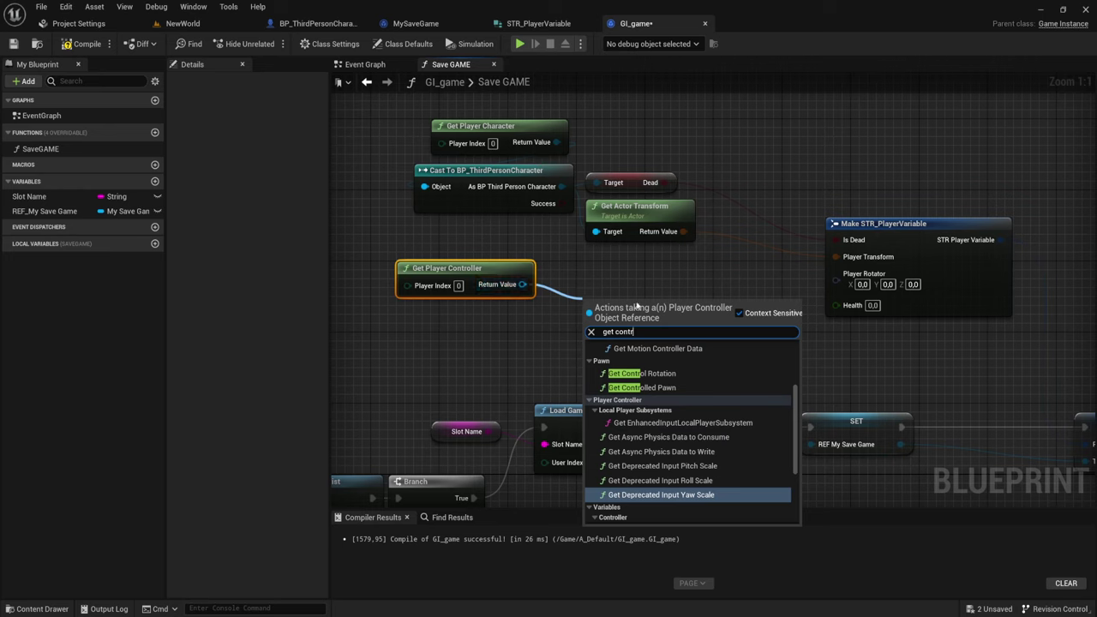
{"action": "key", "text": "Up"}
{"action": "key", "text": "Up"}
{"action": "key", "text": "Up"}
{"action": "key", "text": "Return"}
{"action": "mouse_move", "coordinate": [640, 315]}
{"action": "left_mouse_down"}
{"action": "mouse_move", "coordinate": [649, 270]}
{"action": "mouse_move", "coordinate": [835, 281]}
{"action": "left_mouse_up"}
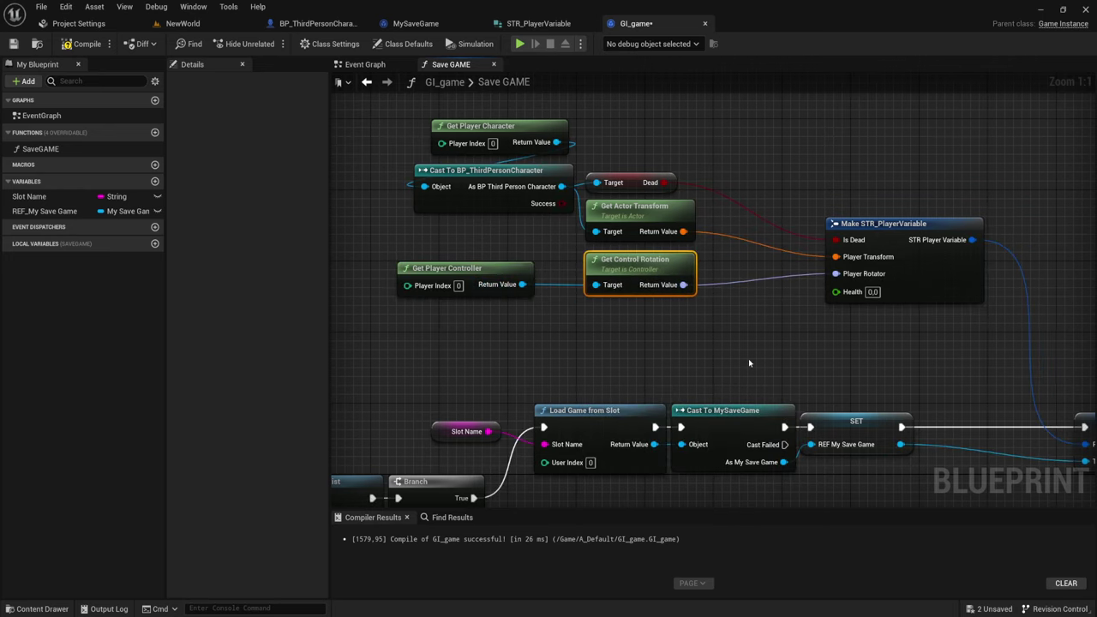
{"action": "left_click_drag", "start_coordinate": [499, 271], "coordinate": [500, 262]}
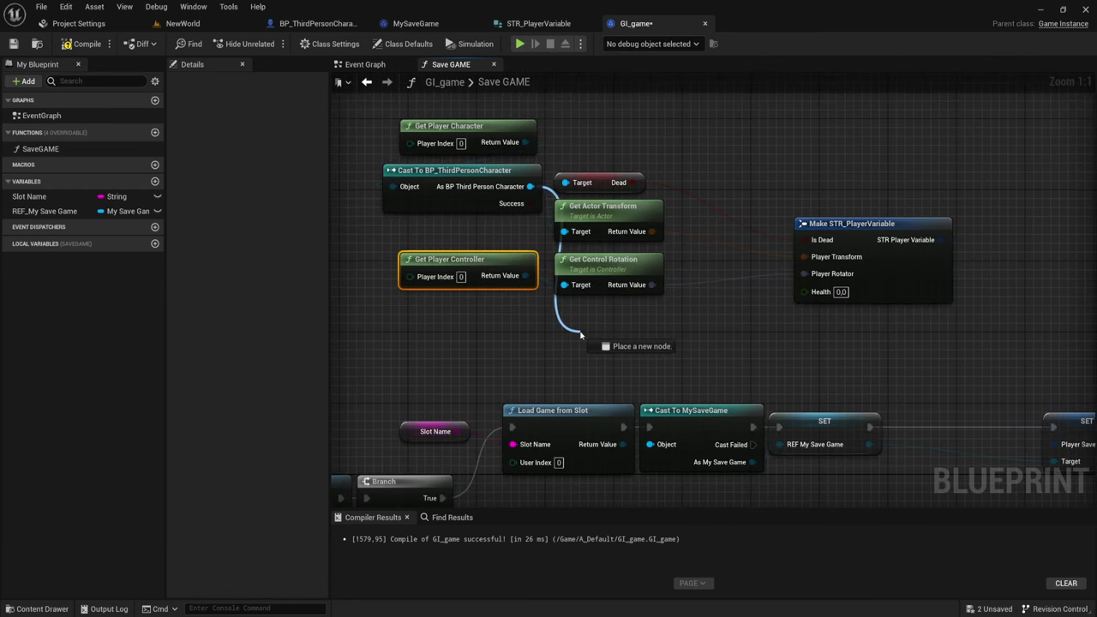
Wire the cast character's HEALTH into the struct's Health input
{"action": "left_click_drag", "start_coordinate": [530, 186], "coordinate": [582, 334]}
{"action": "type", "text": "he"}
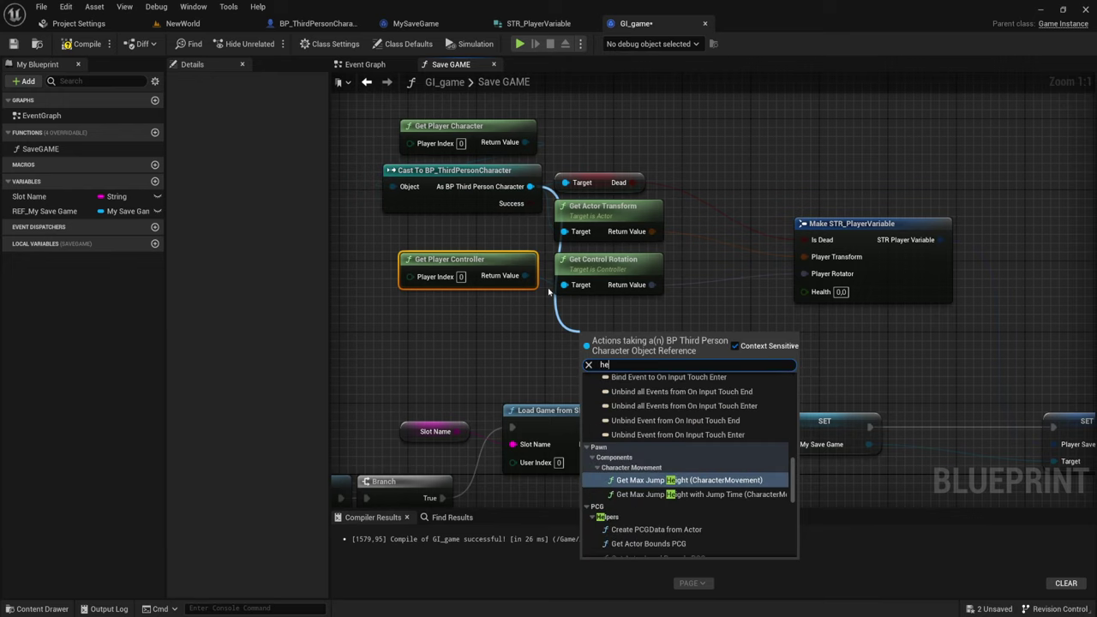
{"action": "type", "text": "a"}
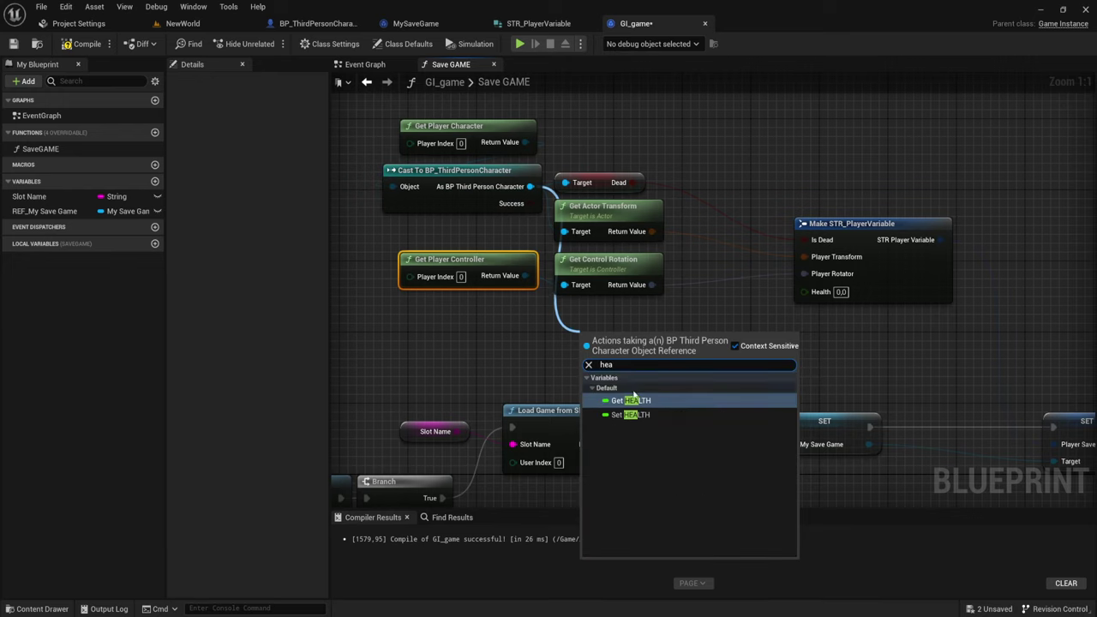
{"action": "left_click", "coordinate": [637, 400]}
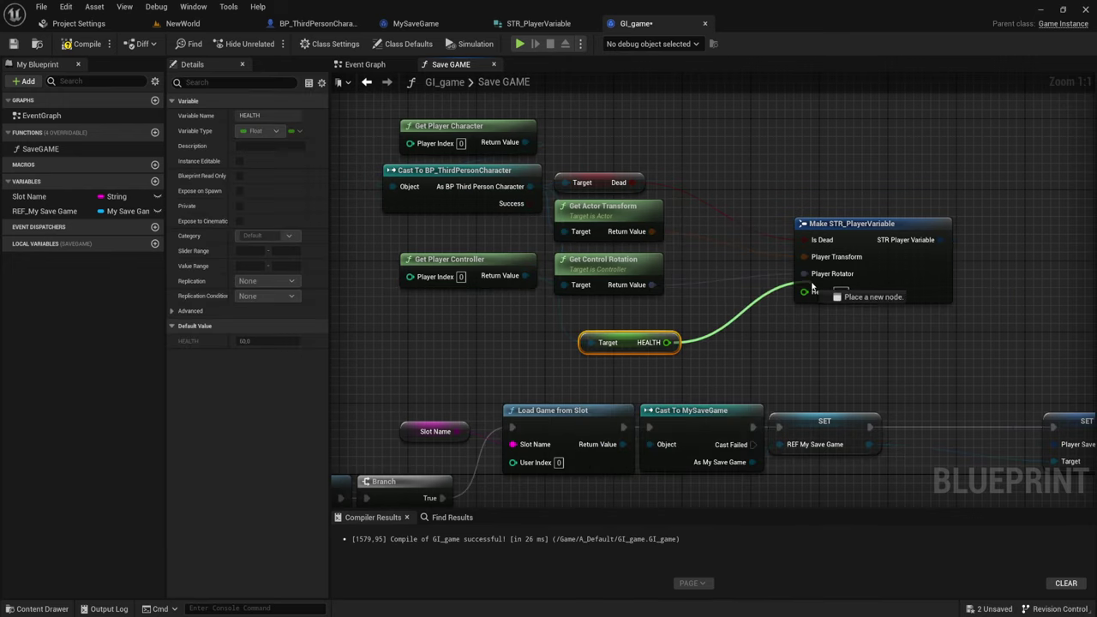
{"action": "left_click_drag", "start_coordinate": [667, 342], "coordinate": [804, 291]}
{"action": "right_click_drag", "start_coordinate": [769, 332], "coordinate": [681, 289]}
View the whole Save GAME function and drag the Slot Name variable into the graph
{"action": "scroll", "coordinate": [549, 325], "scroll_direction": "down", "scroll_amount": 3}
{"action": "scroll", "coordinate": [686, 285], "scroll_direction": "up", "scroll_amount": 1}
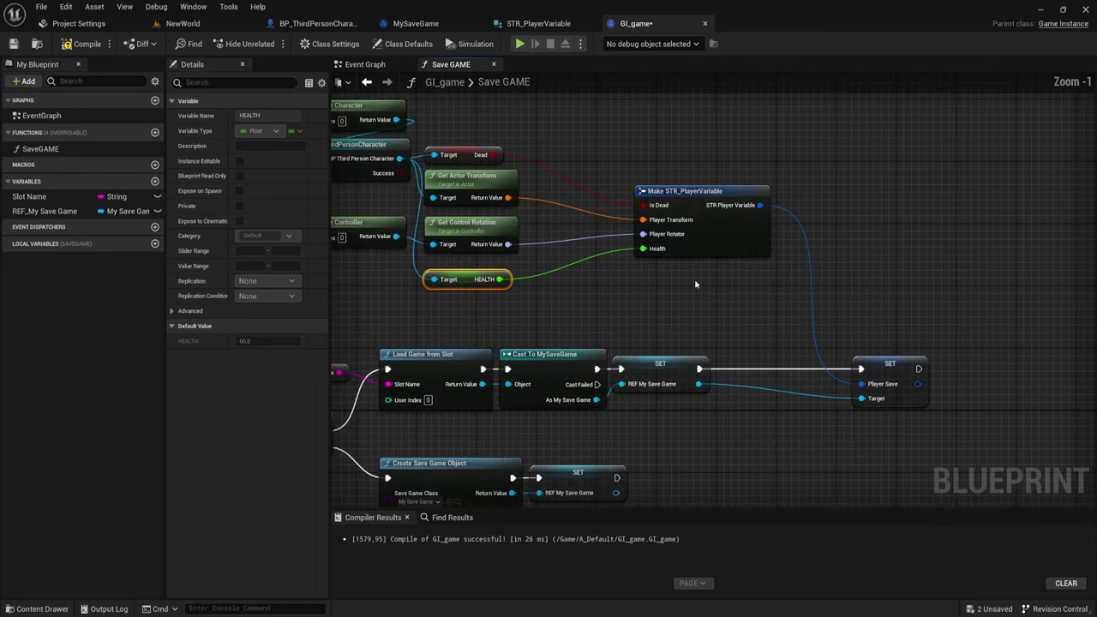
{"action": "scroll", "coordinate": [693, 278], "scroll_direction": "up", "scroll_amount": 1}
{"action": "right_click_drag", "start_coordinate": [665, 332], "coordinate": [659, 328]}
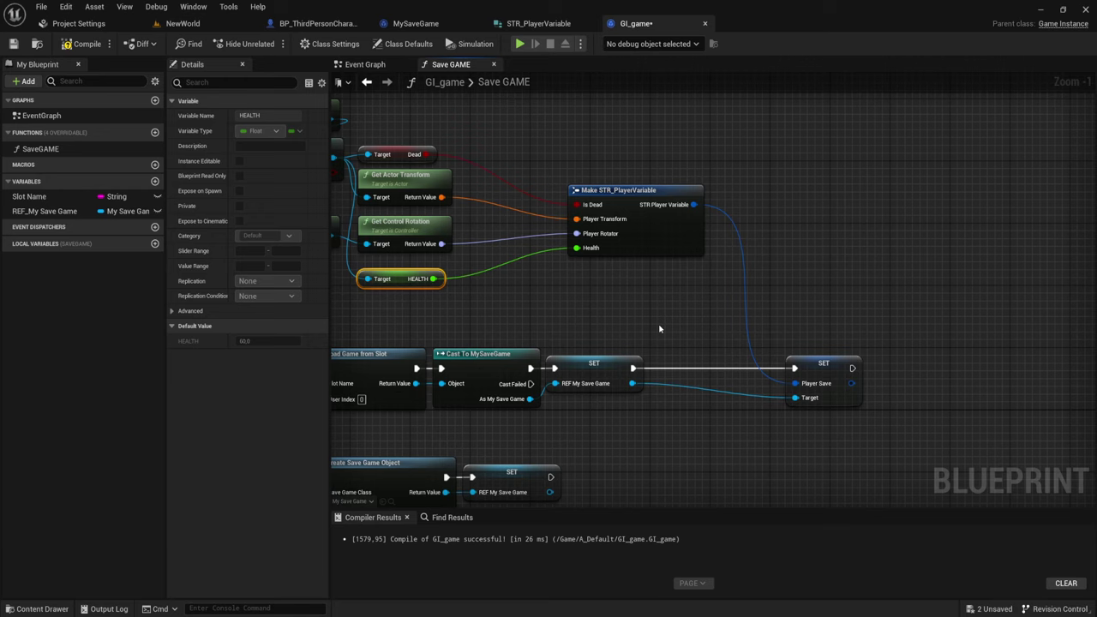
{"action": "scroll", "coordinate": [639, 336], "scroll_direction": "down", "scroll_amount": 2}
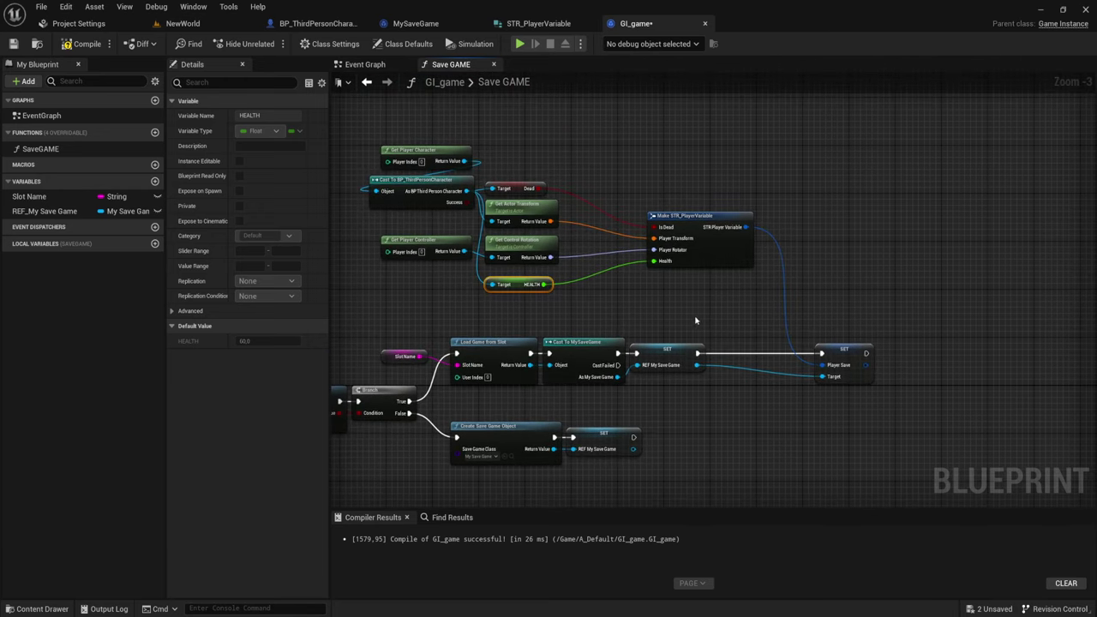
{"action": "right_click_drag", "start_coordinate": [694, 314], "coordinate": [566, 261]}
{"action": "scroll", "coordinate": [565, 261], "scroll_direction": "up", "scroll_amount": 3}
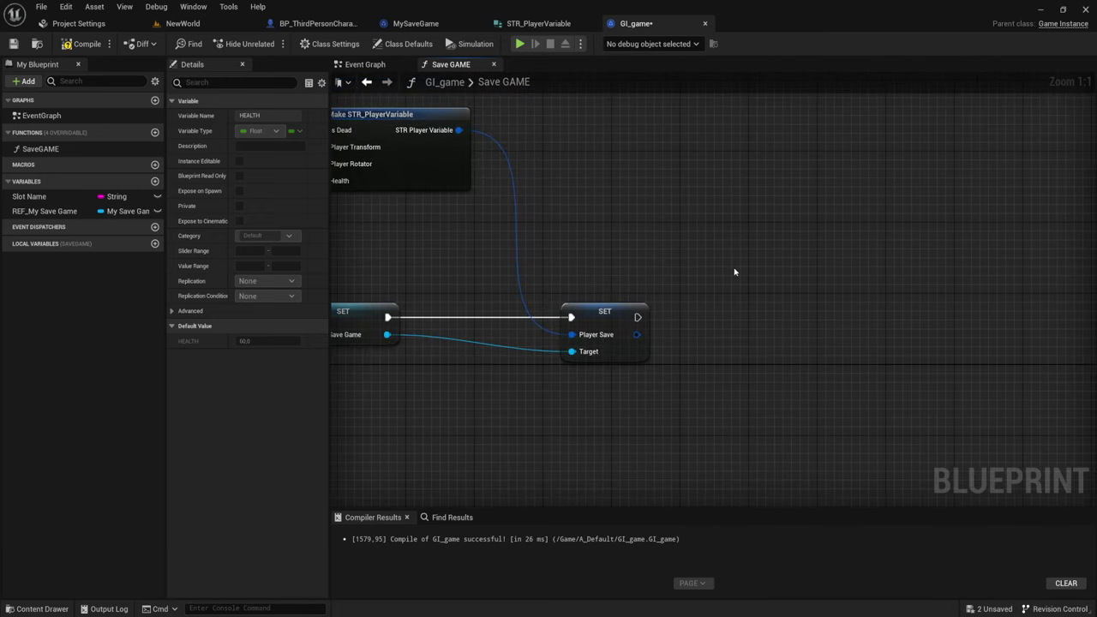
{"action": "left_click_drag", "start_coordinate": [34, 196], "coordinate": [717, 283]}
Add Save Game to Slot after SET, wiring in Slot Name and REF_My Save Game getters
{"action": "left_click", "coordinate": [734, 292]}
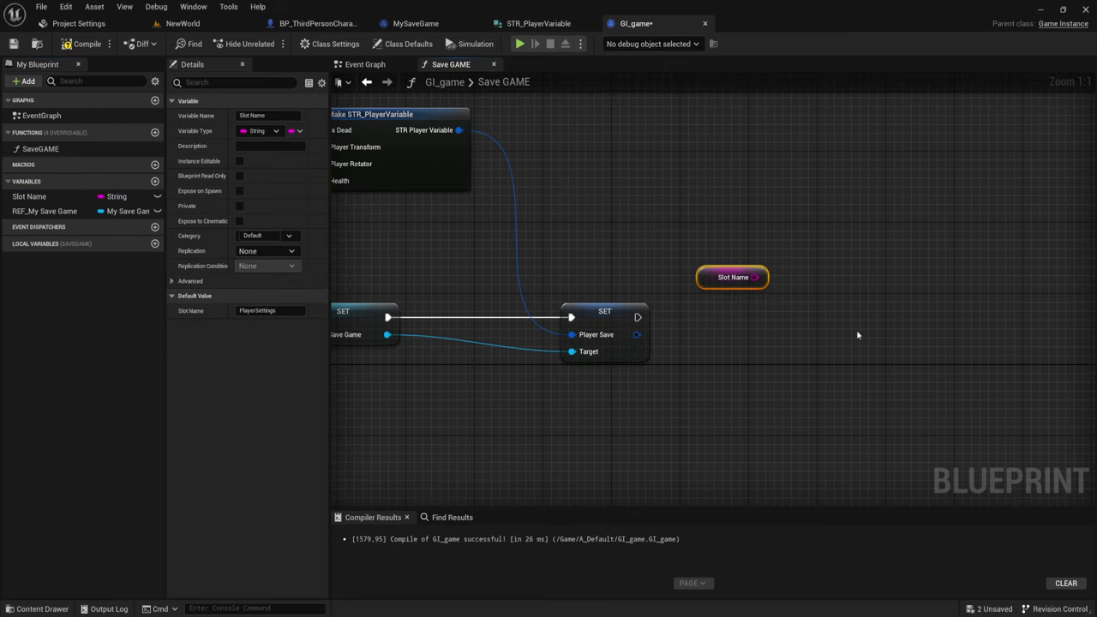
{"action": "right_click_drag", "start_coordinate": [785, 303], "coordinate": [683, 295]}
{"action": "left_click_drag", "start_coordinate": [534, 308], "coordinate": [677, 305]}
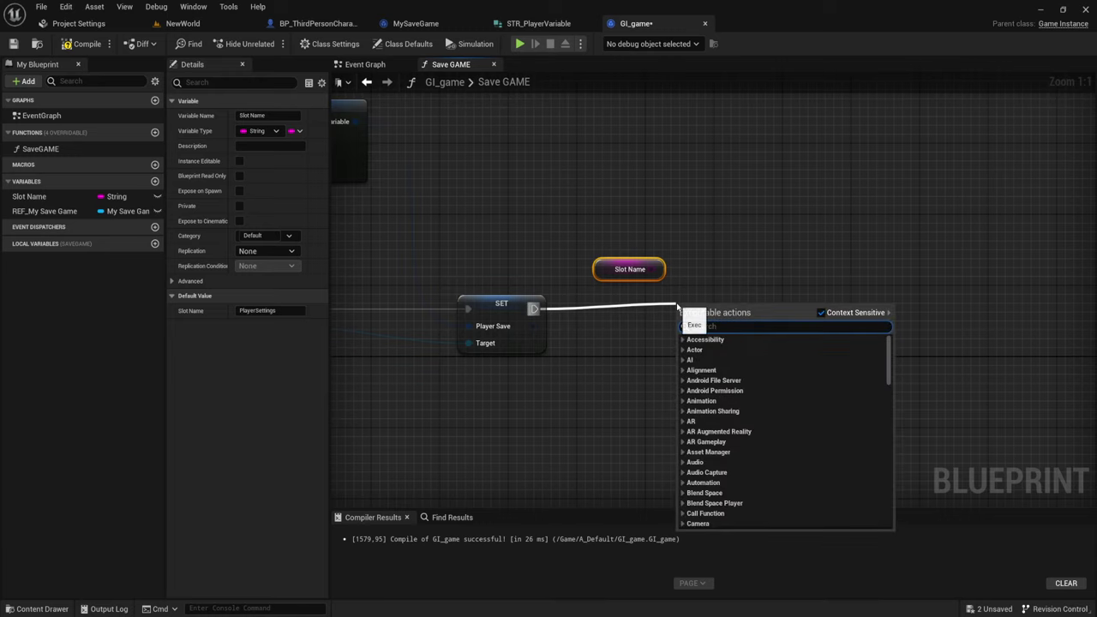
{"action": "type", "text": "save"}
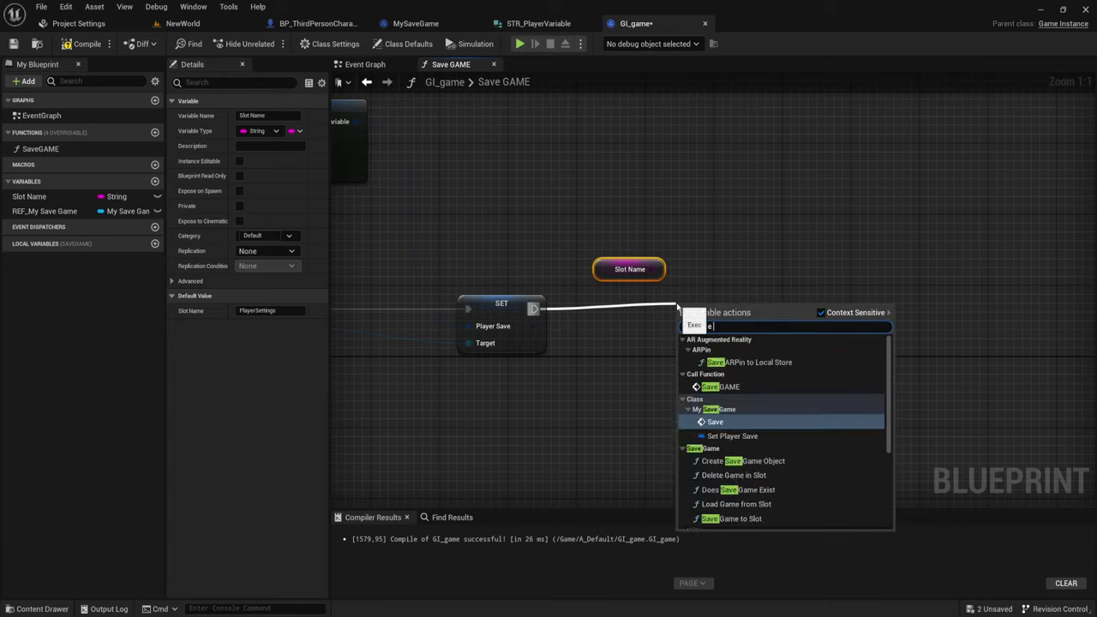
{"action": "type", "text": " ga"}
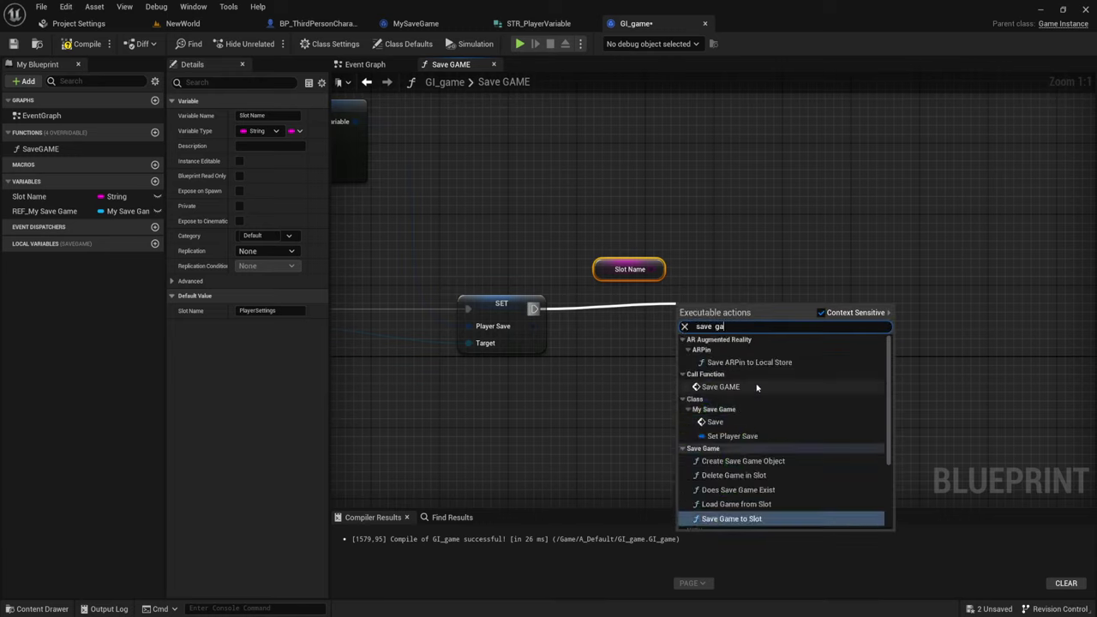
{"action": "type", "text": "me"}
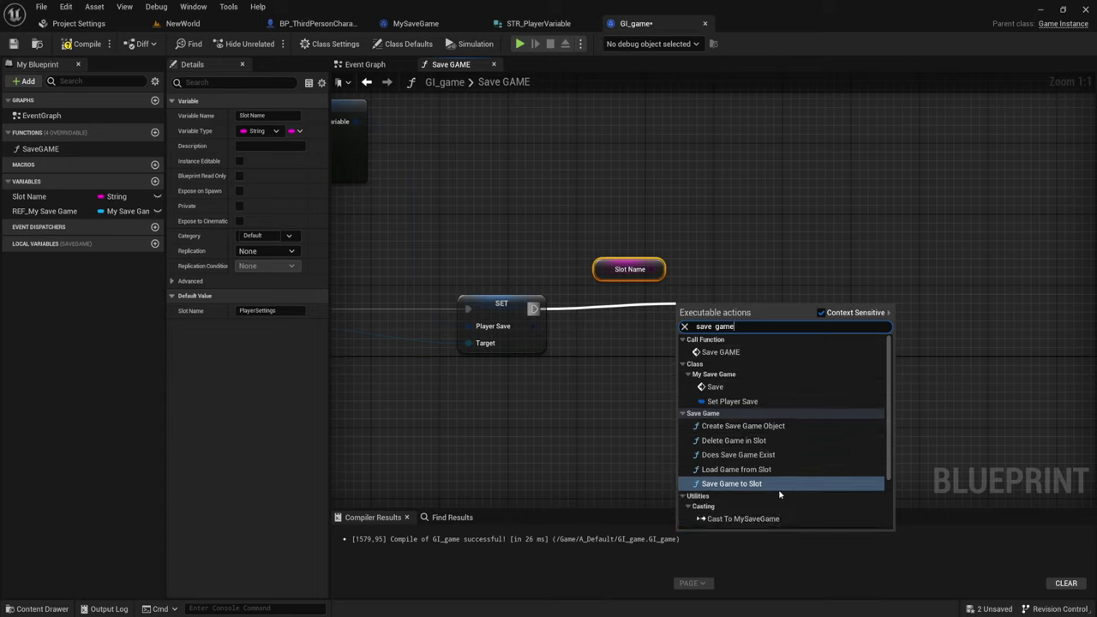
{"action": "left_click", "coordinate": [706, 485]}
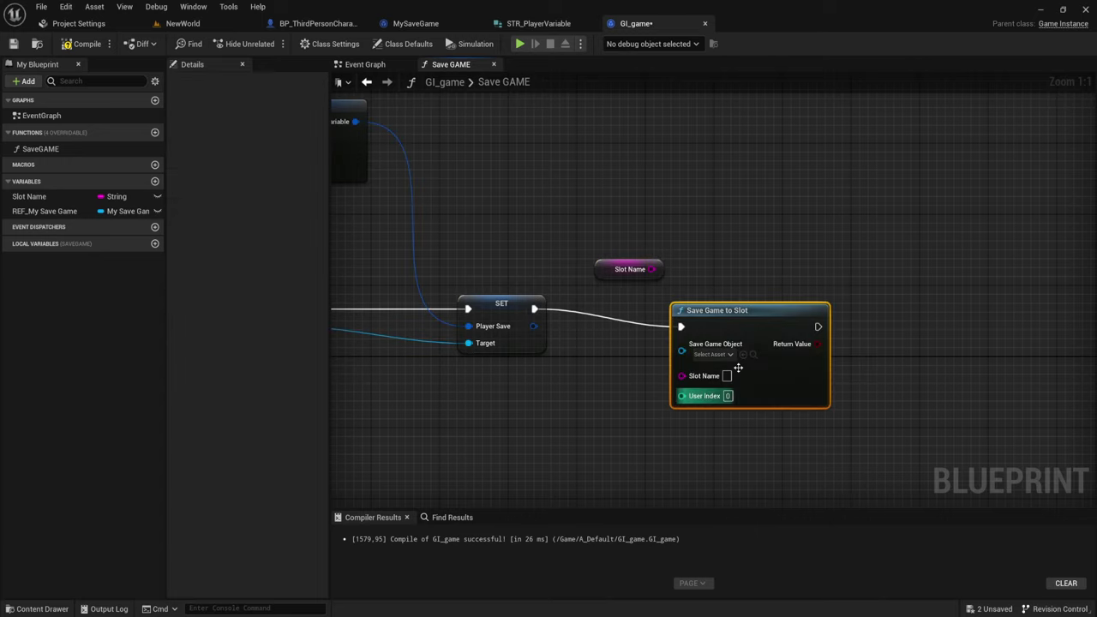
{"action": "left_click_drag", "start_coordinate": [651, 269], "coordinate": [707, 339]}
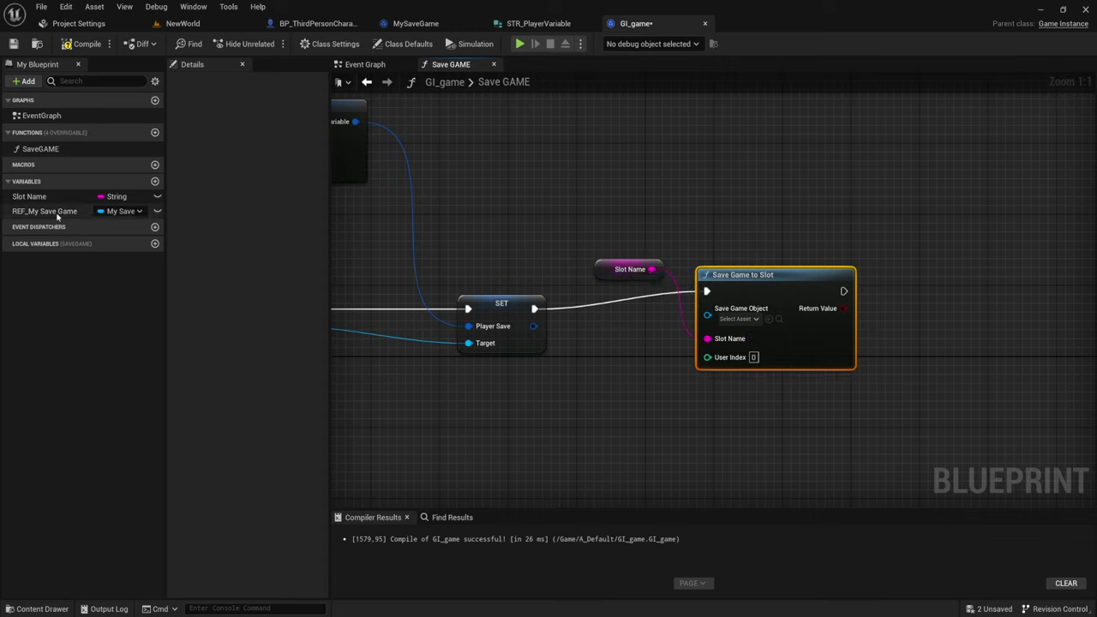
{"action": "left_click_drag", "start_coordinate": [45, 210], "coordinate": [586, 314], "text": "ctrl"}
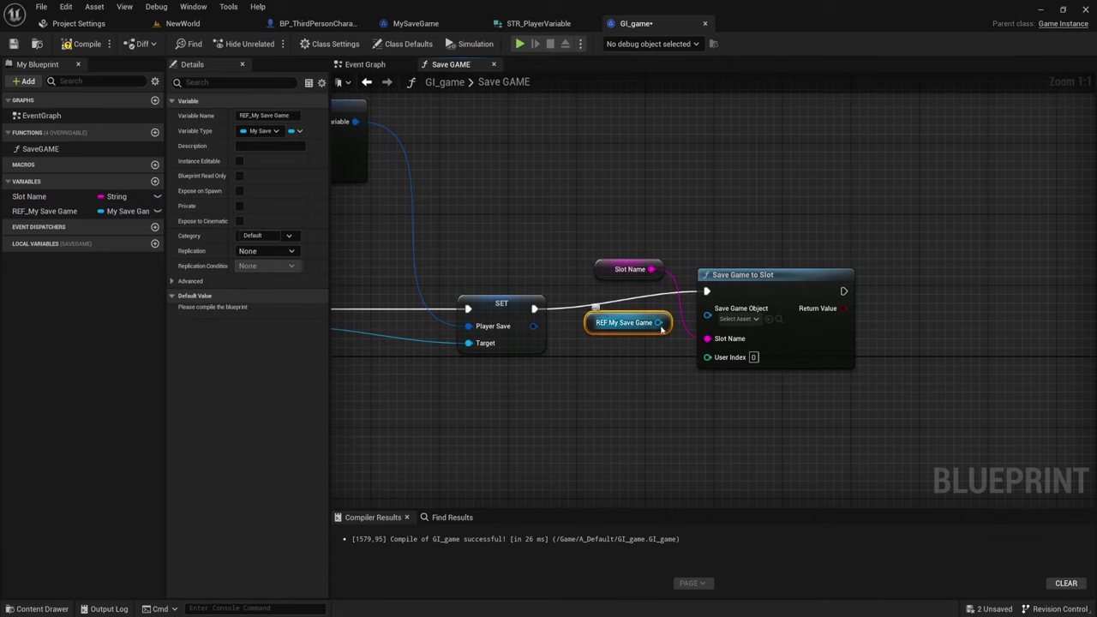
{"action": "left_click_drag", "start_coordinate": [657, 322], "coordinate": [707, 308]}
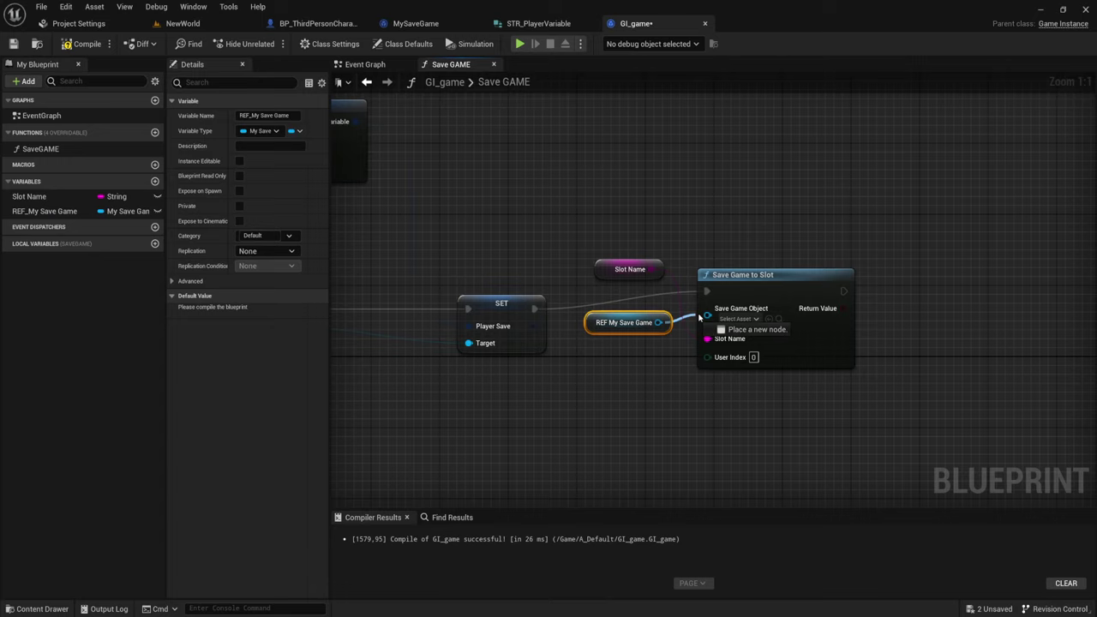
{"action": "mouse_move", "coordinate": [617, 269]}
{"action": "left_mouse_down"}
{"action": "mouse_move", "coordinate": [616, 349]}
{"action": "mouse_move", "coordinate": [640, 325]}
{"action": "left_mouse_up"}
{"action": "left_click", "coordinate": [640, 317], "text": "shift"}
{"action": "left_click_drag", "start_coordinate": [781, 286], "coordinate": [781, 304]}
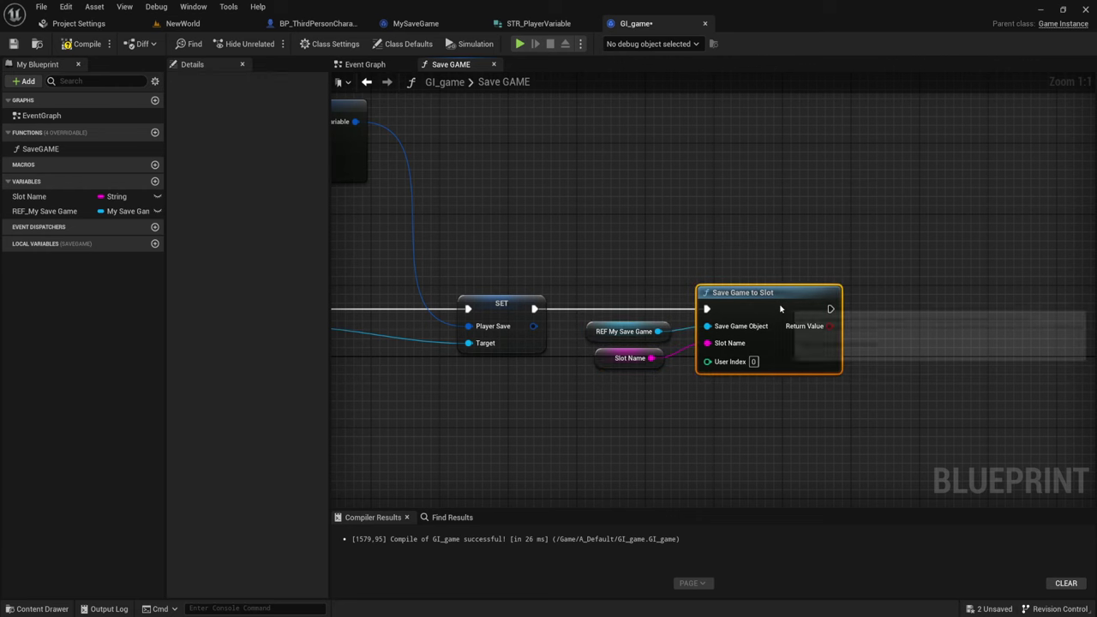
{"action": "right_click_drag", "start_coordinate": [783, 311], "coordinate": [648, 281]}
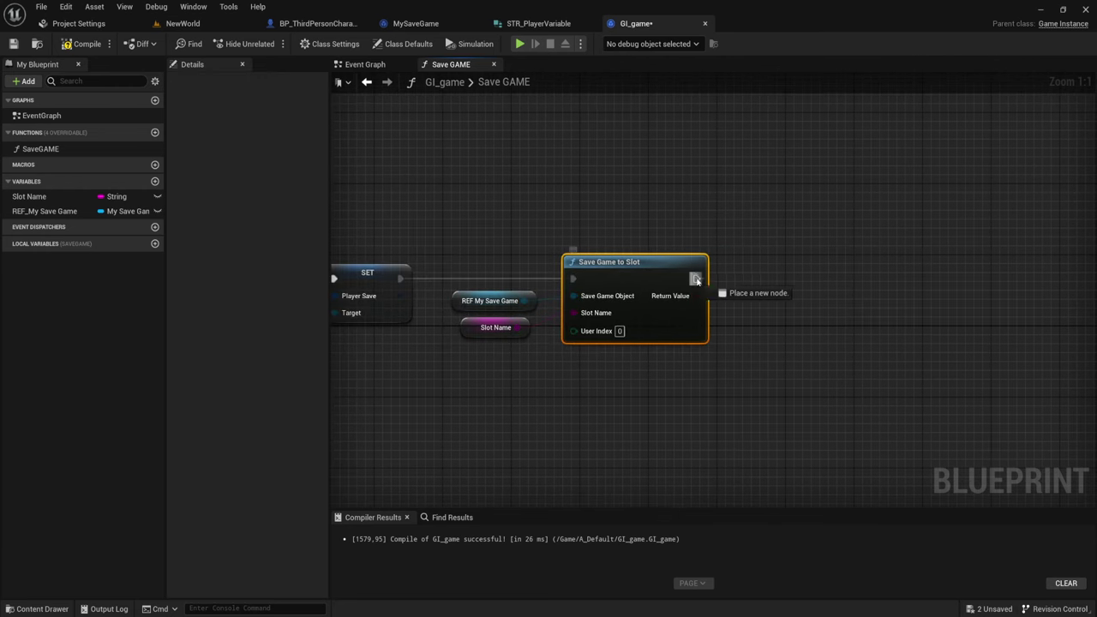
Add a Branch after Save Game to Slot, conditioned on its save result
{"action": "left_click_drag", "start_coordinate": [694, 276], "coordinate": [761, 280]}
{"action": "type", "text": "bra"}
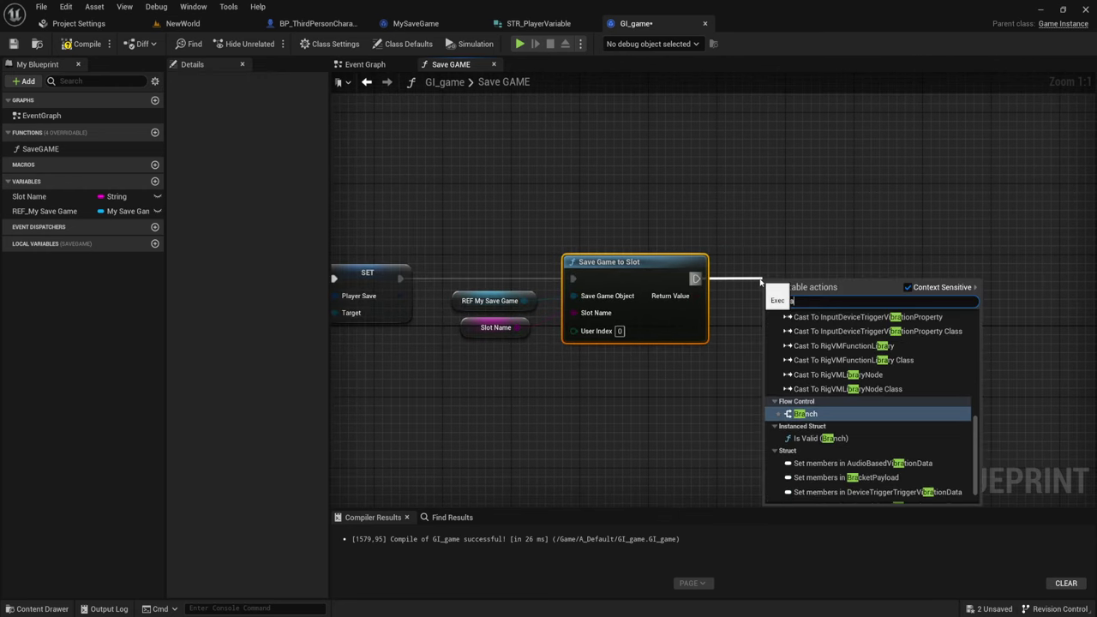
{"action": "key", "text": "Return"}
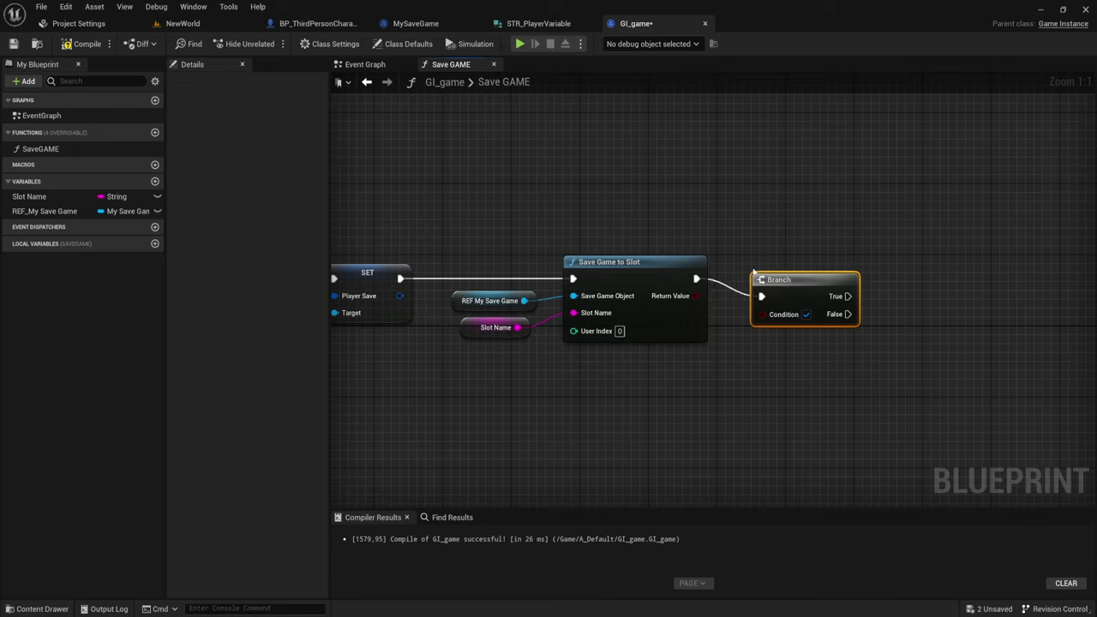
{"action": "left_click_drag", "start_coordinate": [788, 280], "coordinate": [746, 262]}
{"action": "left_click_drag", "start_coordinate": [694, 295], "coordinate": [726, 296]}
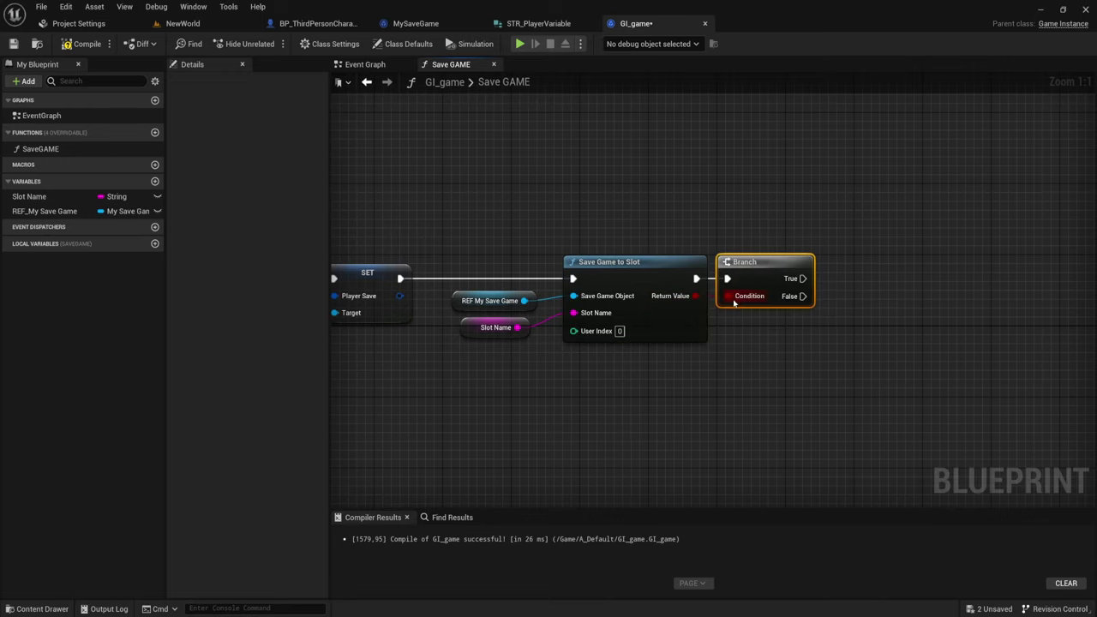
{"action": "right_click_drag", "start_coordinate": [786, 333], "coordinate": [729, 336]}
{"action": "right_click_drag", "start_coordinate": [816, 297], "coordinate": [741, 305]}
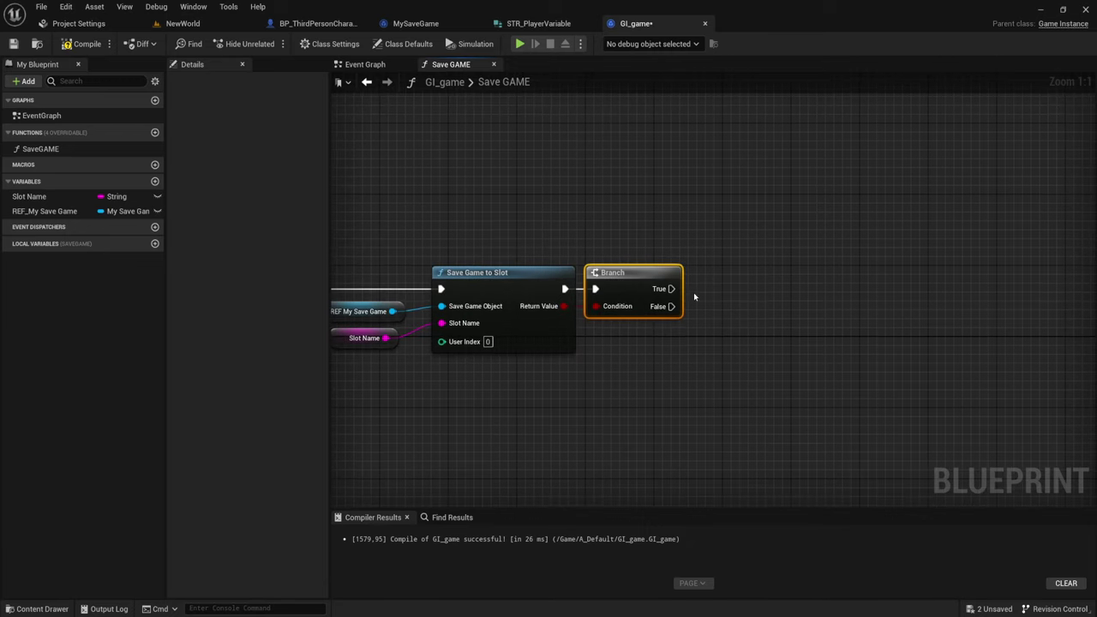
Add a Print String printing SAVE on the Branch's True output
{"action": "left_click_drag", "start_coordinate": [670, 289], "coordinate": [733, 228]}
{"action": "type", "text": "print"}
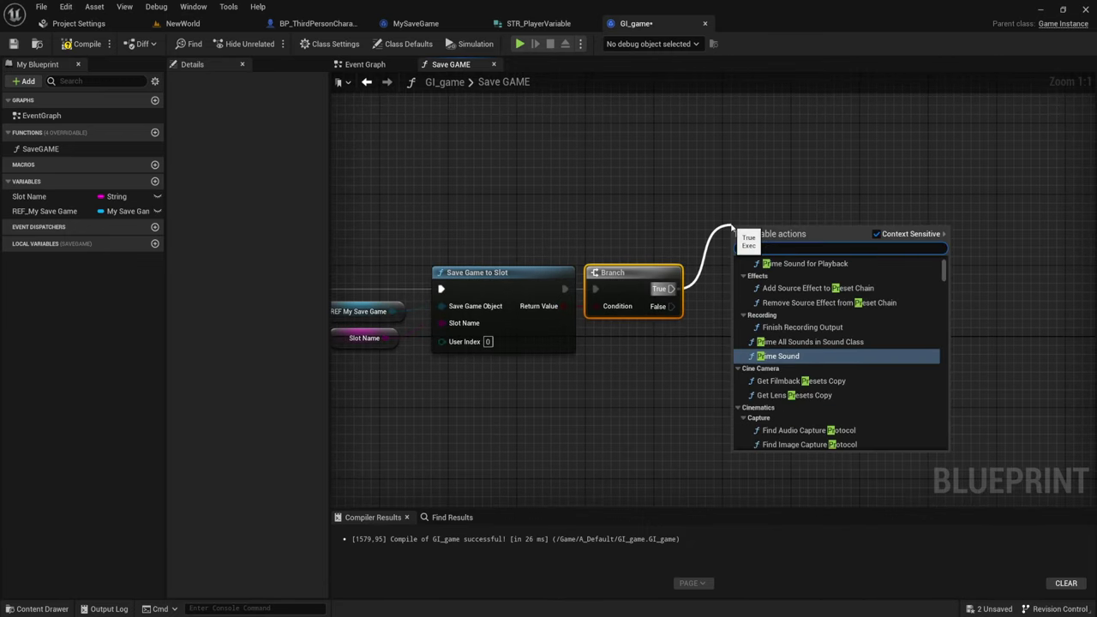
{"action": "key", "text": "Return"}
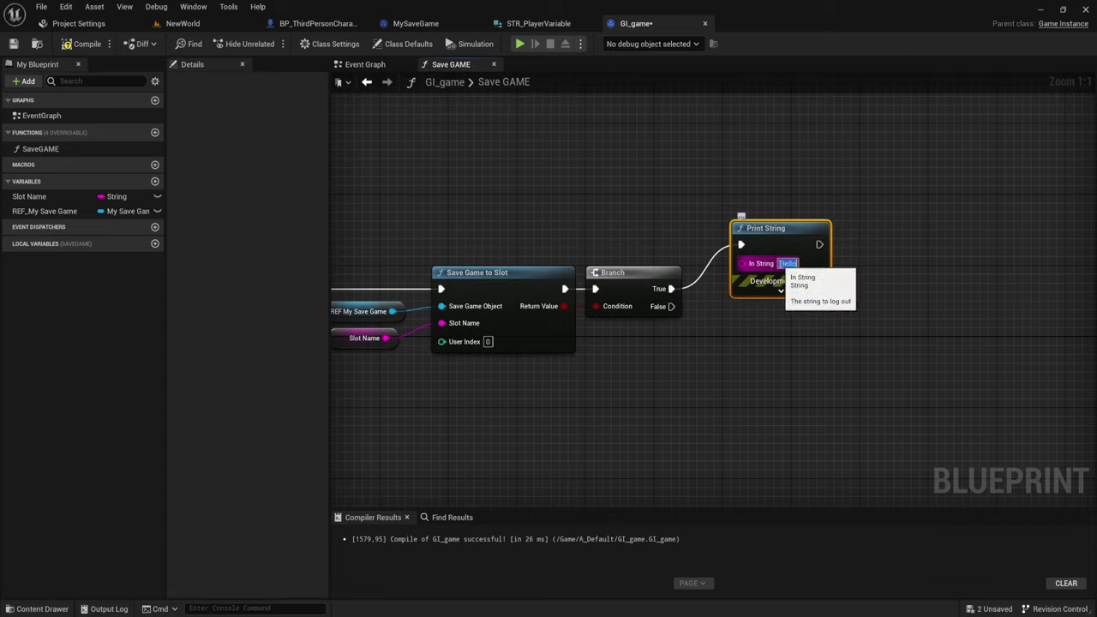
{"action": "key", "text": "BackSpace"}
{"action": "type", "text": "SAVE"}
{"action": "left_click_drag", "start_coordinate": [776, 229], "coordinate": [775, 203]}
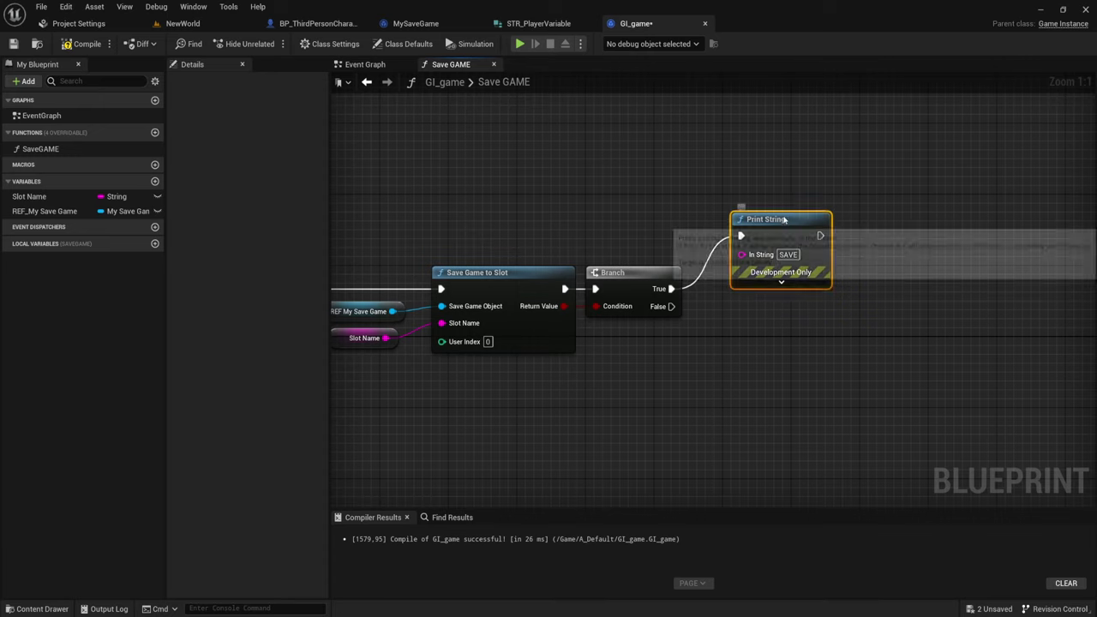
Add a Print String printing NO SAVE on the Branch's False output
{"action": "left_click_drag", "start_coordinate": [671, 306], "coordinate": [732, 346]}
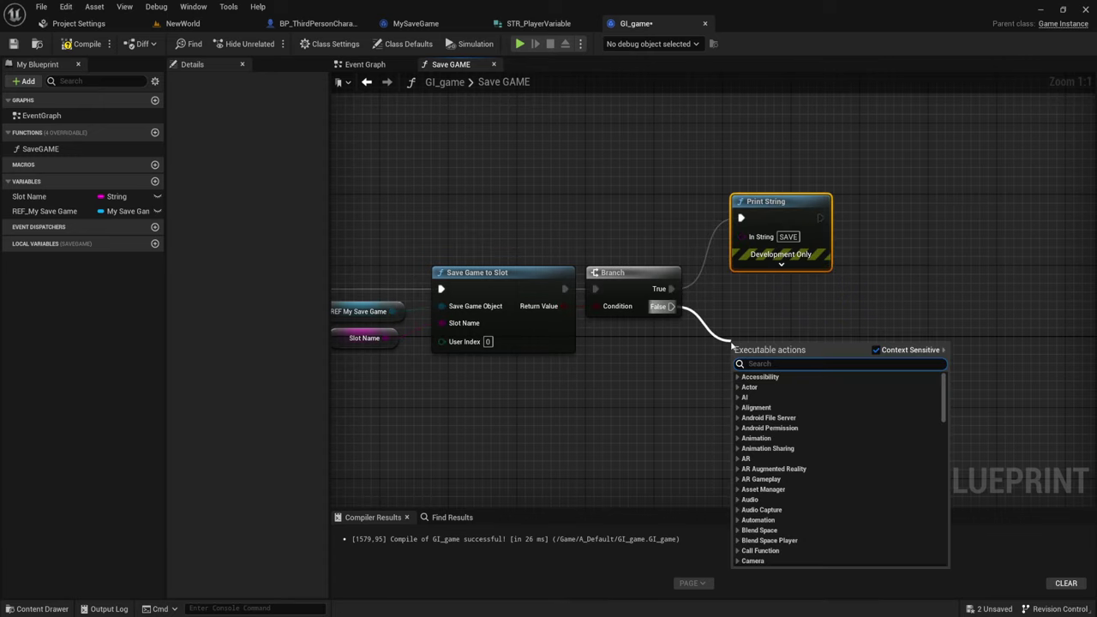
{"action": "type", "text": "print"}
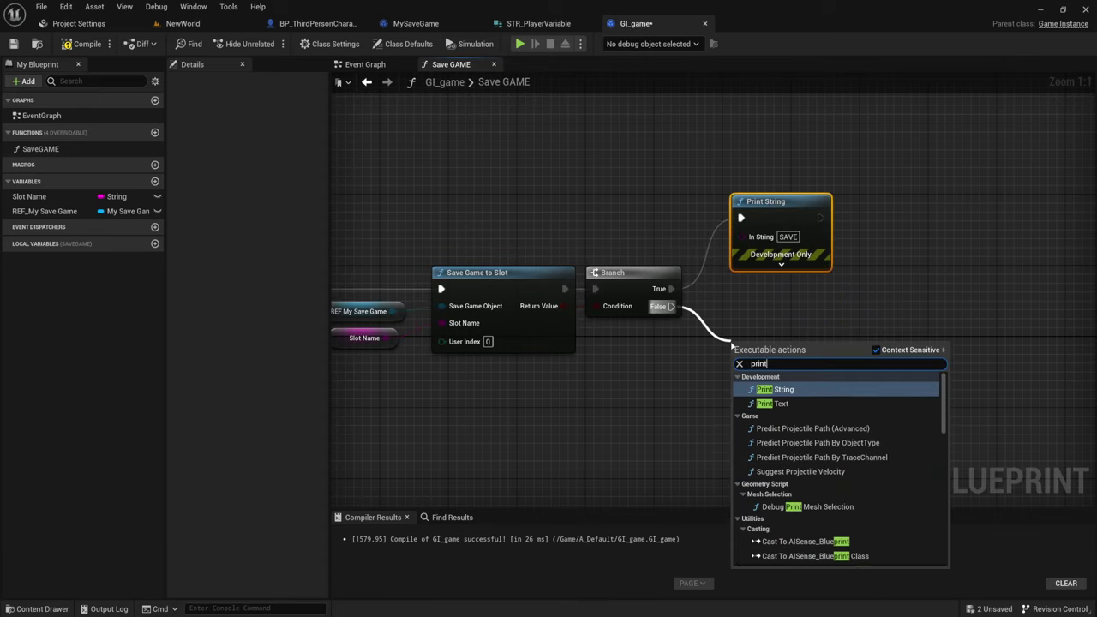
{"action": "left_click", "coordinate": [789, 390]}
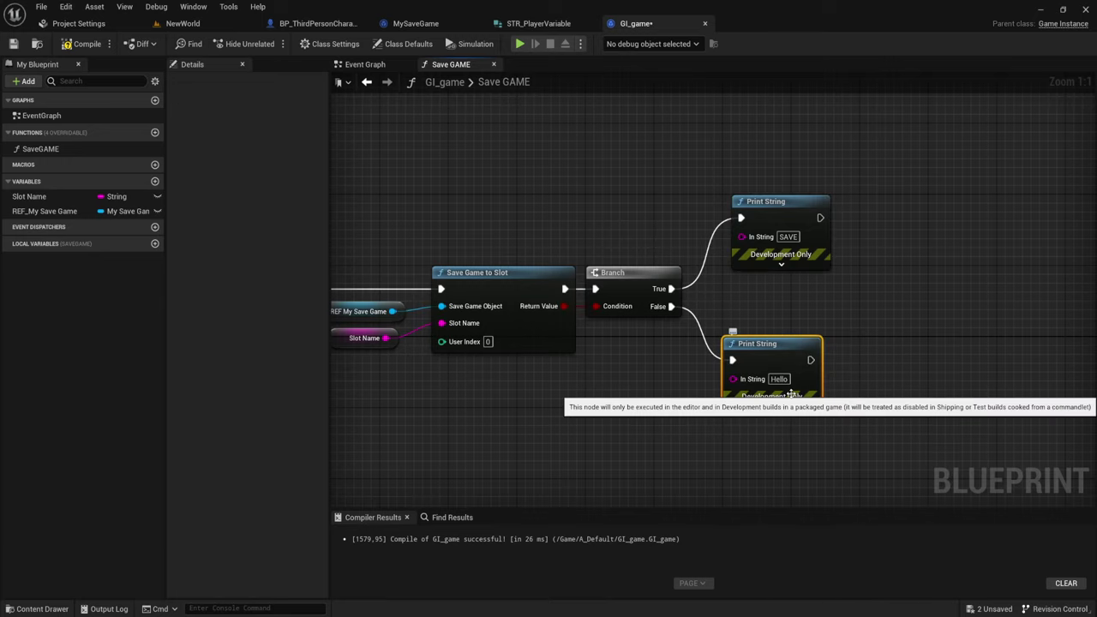
{"action": "left_click", "coordinate": [781, 378]}
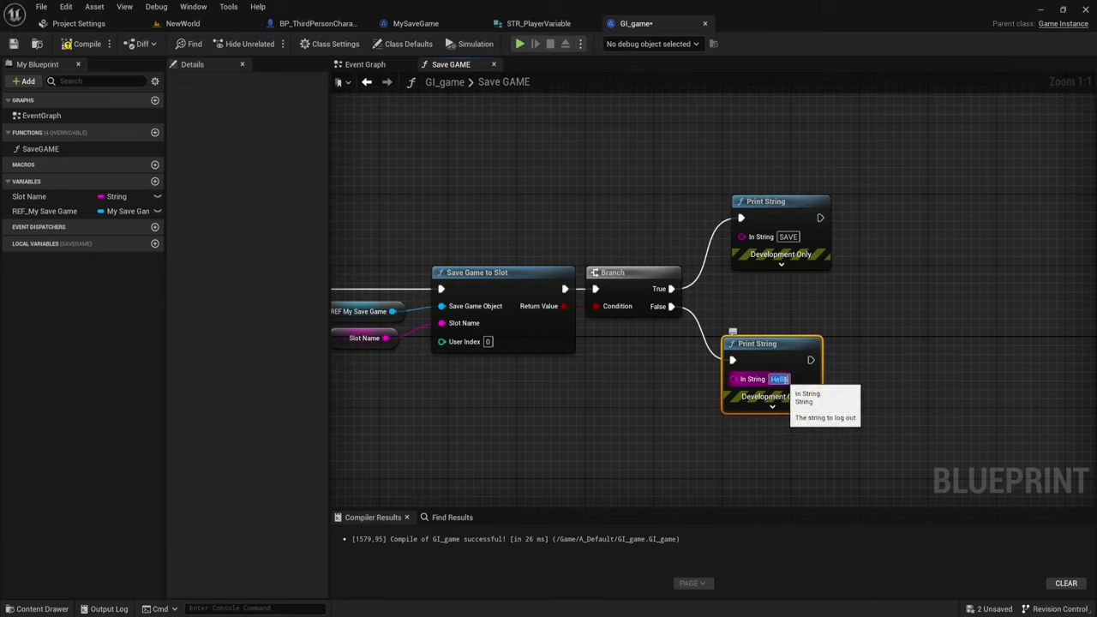
{"action": "type", "text": "NO"}
{"action": "key", "text": "Return"}
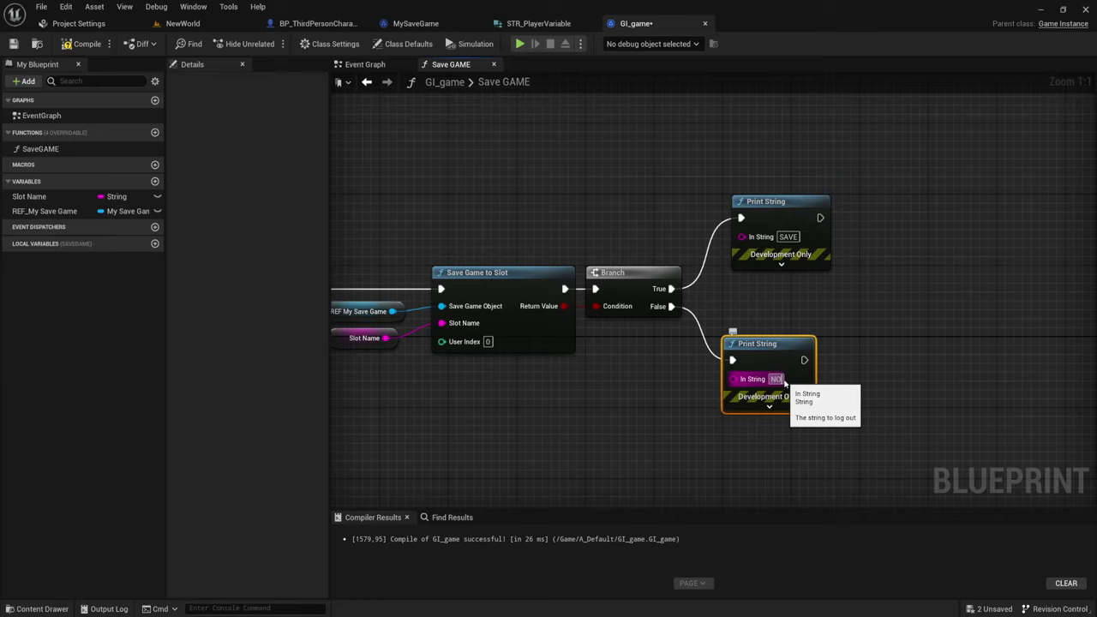
{"action": "type", "text": " SAVE"}
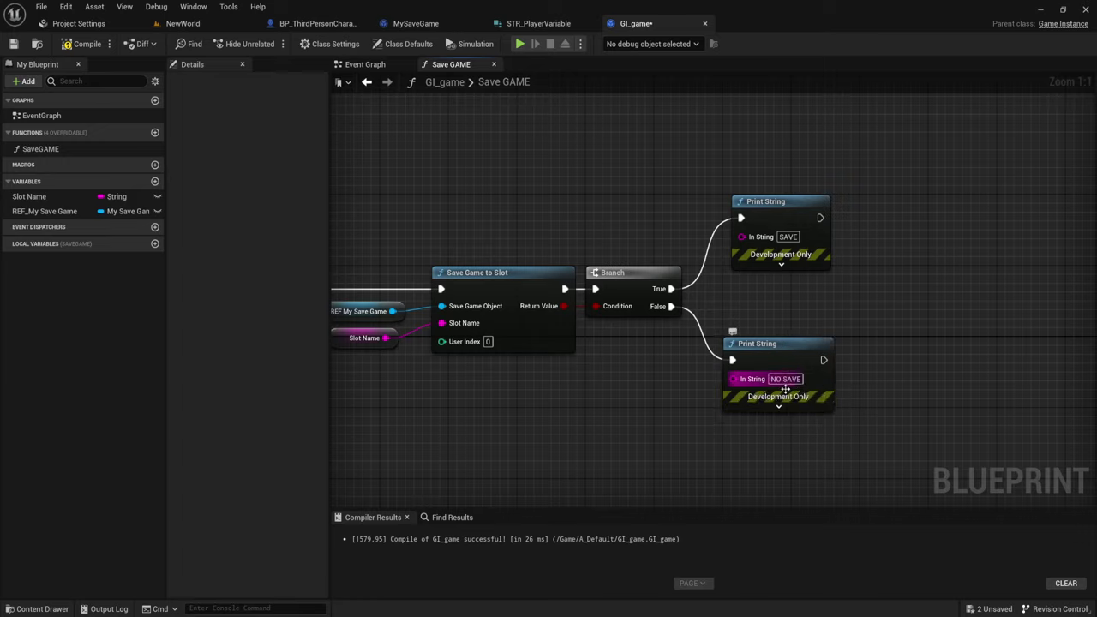
Set the NO SAVE Print String's text colour to pink
{"action": "left_click", "coordinate": [777, 405]}
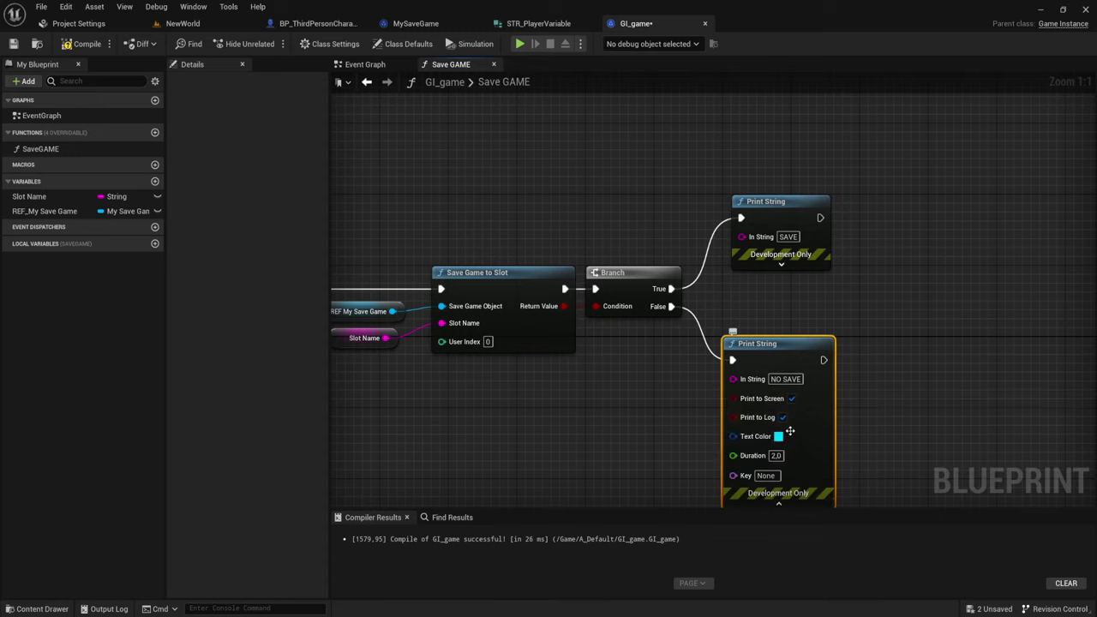
{"action": "left_click", "coordinate": [779, 437]}
{"action": "left_click", "coordinate": [883, 389]}
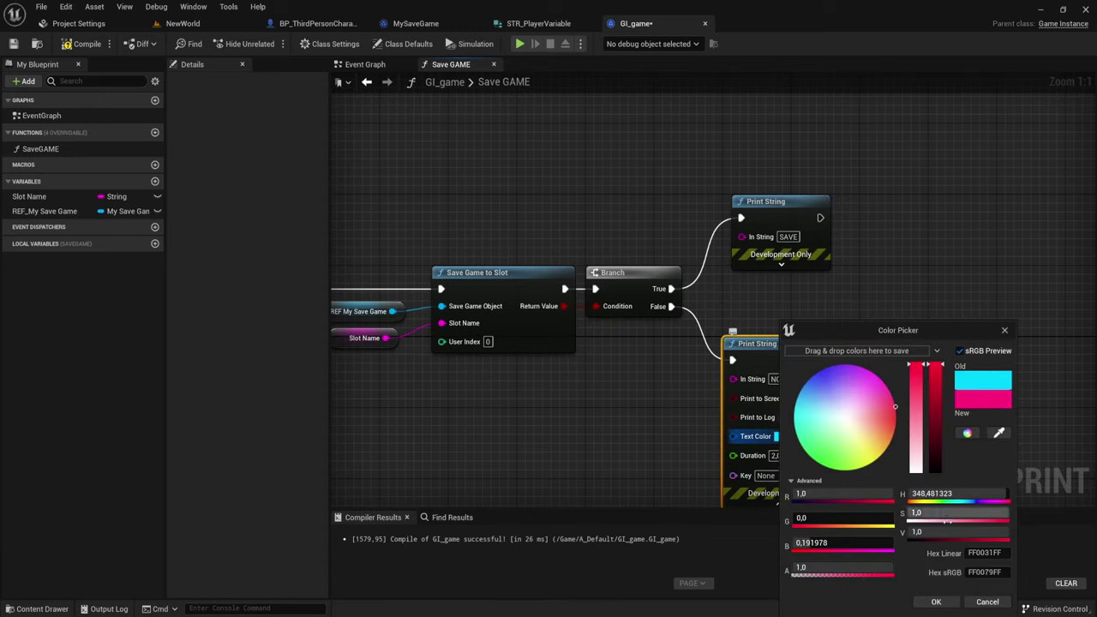
{"action": "left_click", "coordinate": [936, 601]}
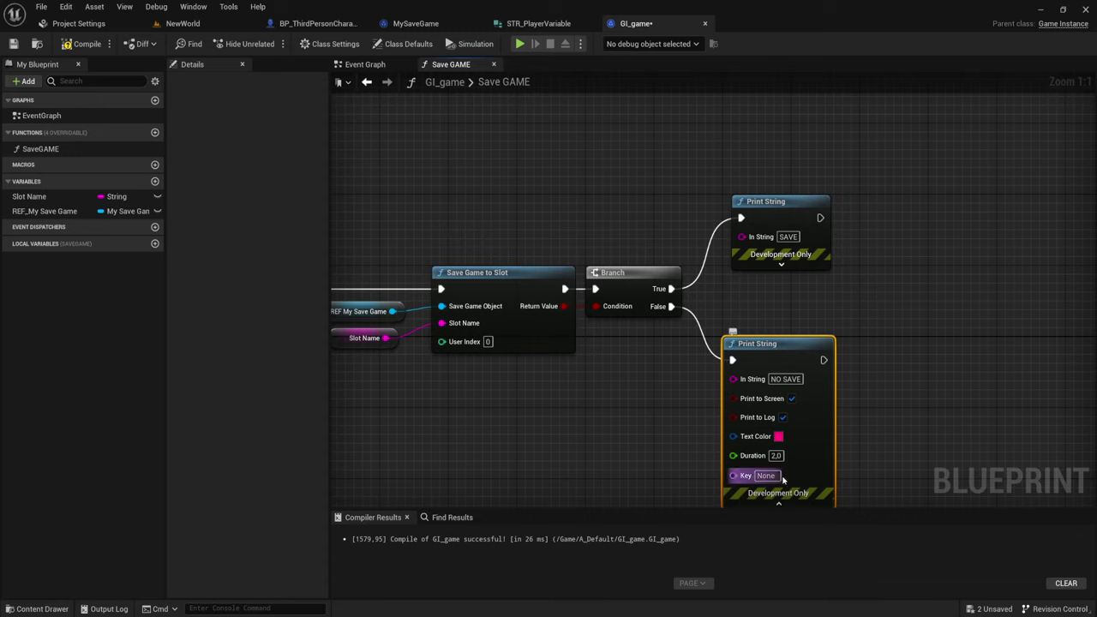
{"action": "left_click", "coordinate": [778, 502]}
Set the SAVE Print String's text colour to green
{"action": "left_click", "coordinate": [780, 264]}
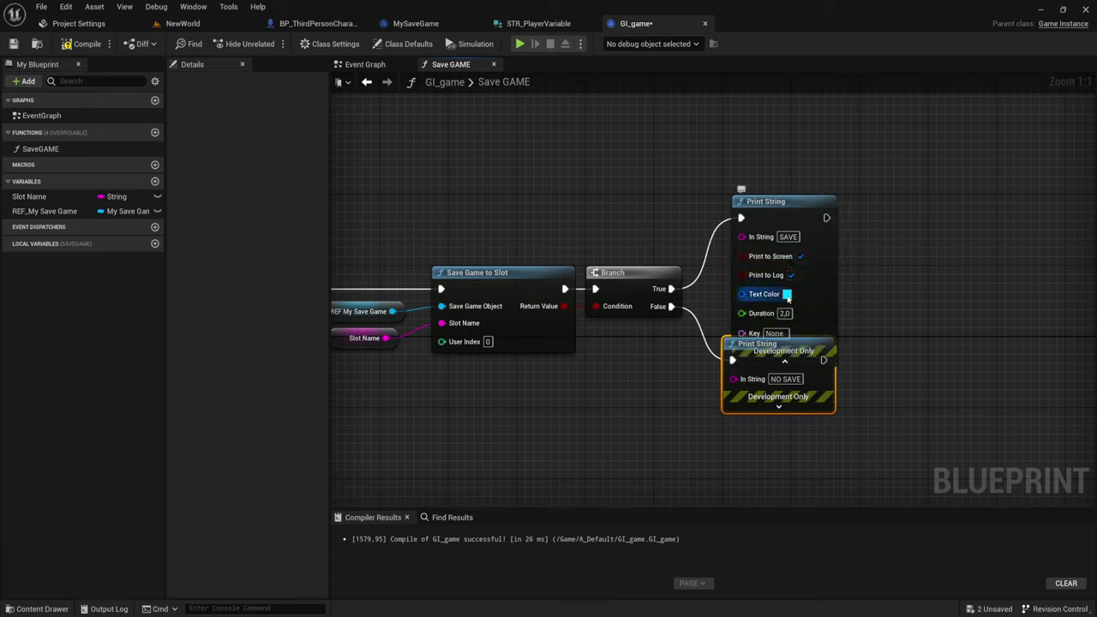
{"action": "left_click", "coordinate": [786, 294]}
{"action": "left_click", "coordinate": [826, 441]}
{"action": "left_click_drag", "start_coordinate": [824, 451], "coordinate": [826, 457]}
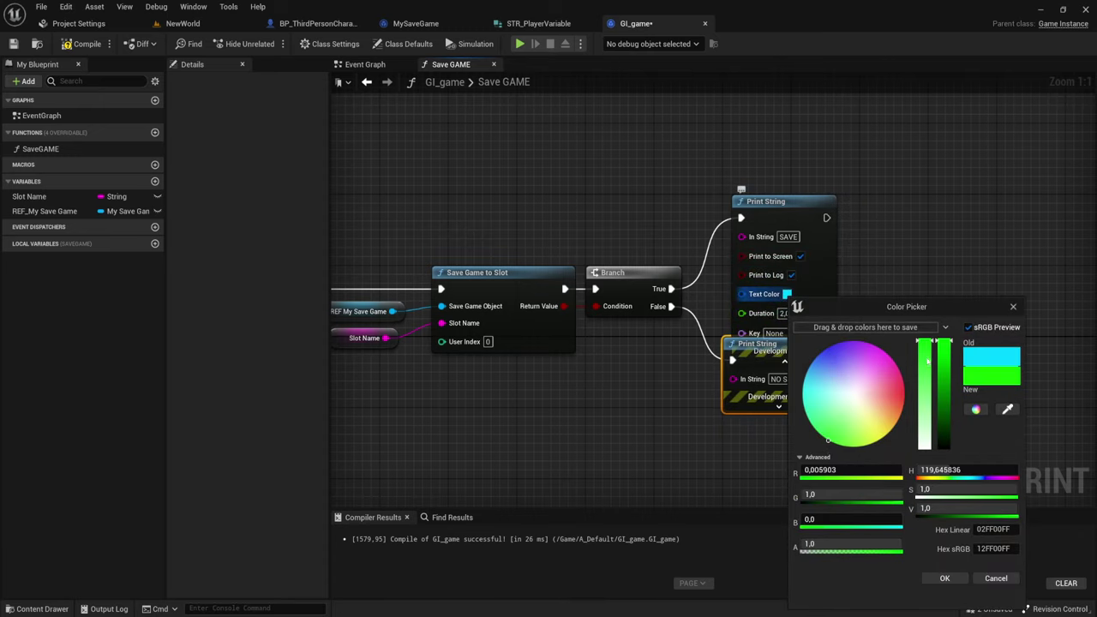
{"action": "left_click", "coordinate": [944, 578]}
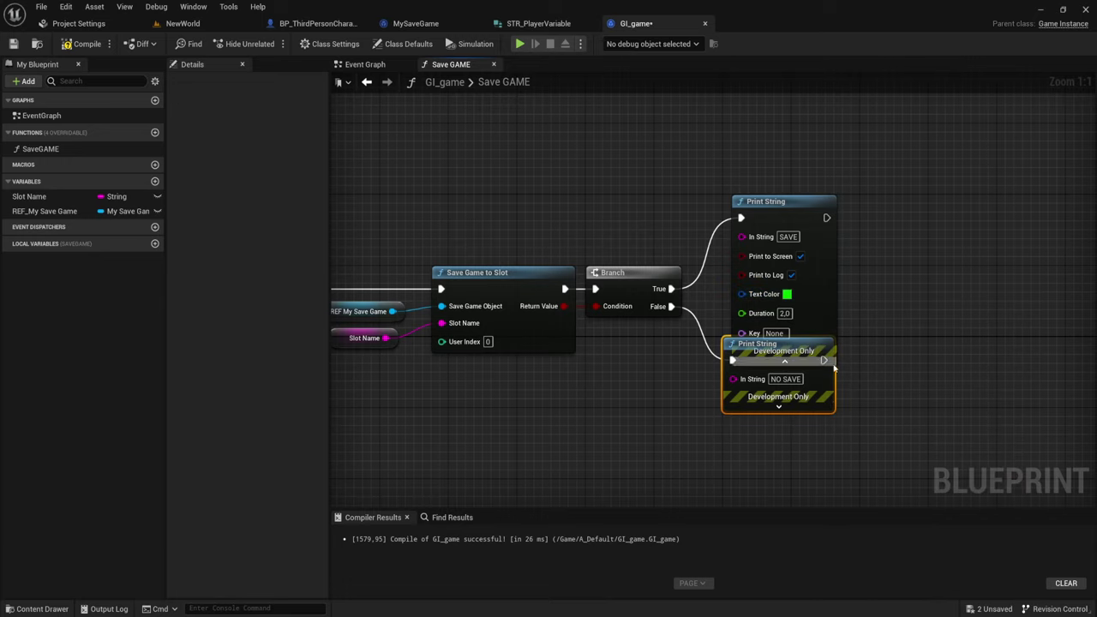
{"action": "mouse_move", "coordinate": [796, 204]}
{"action": "left_mouse_down"}
{"action": "mouse_move", "coordinate": [797, 109]}
{"action": "mouse_move", "coordinate": [782, 184]}
{"action": "left_mouse_up"}
{"action": "left_click", "coordinate": [784, 287]}
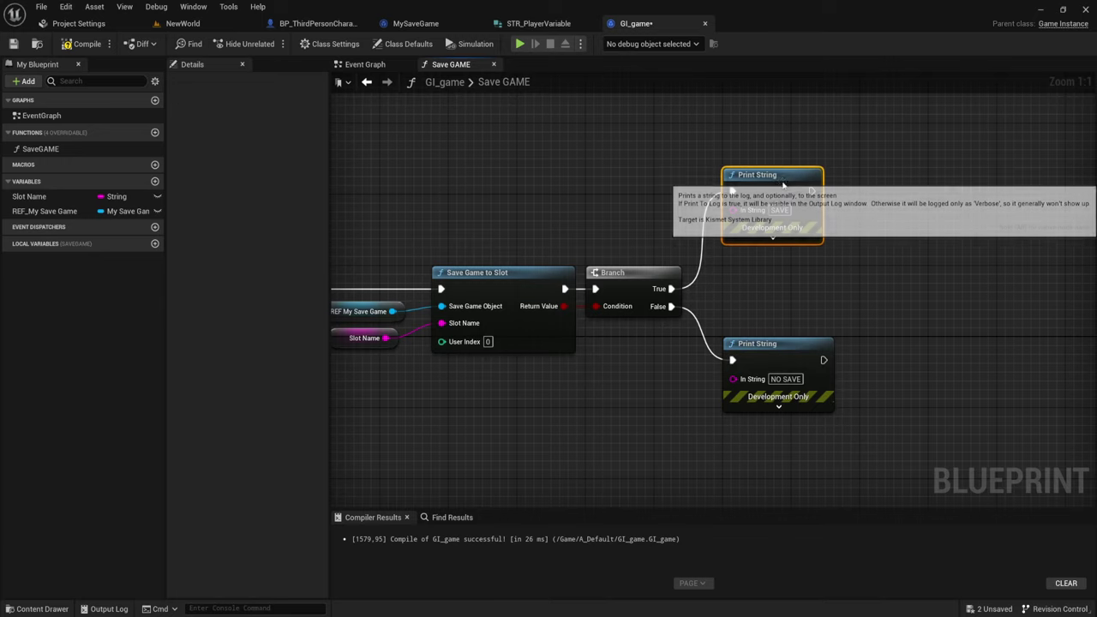
Give the SAVE message a 15-second duration and start editing NO SAVE's duration
{"action": "left_click", "coordinate": [771, 238]}
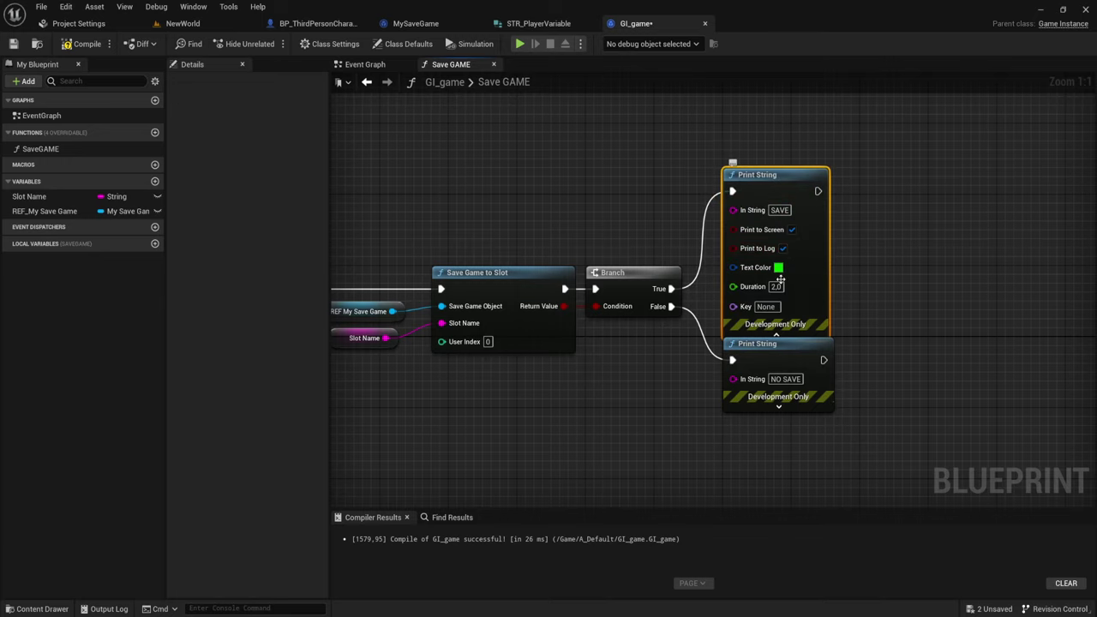
{"action": "left_click", "coordinate": [775, 286]}
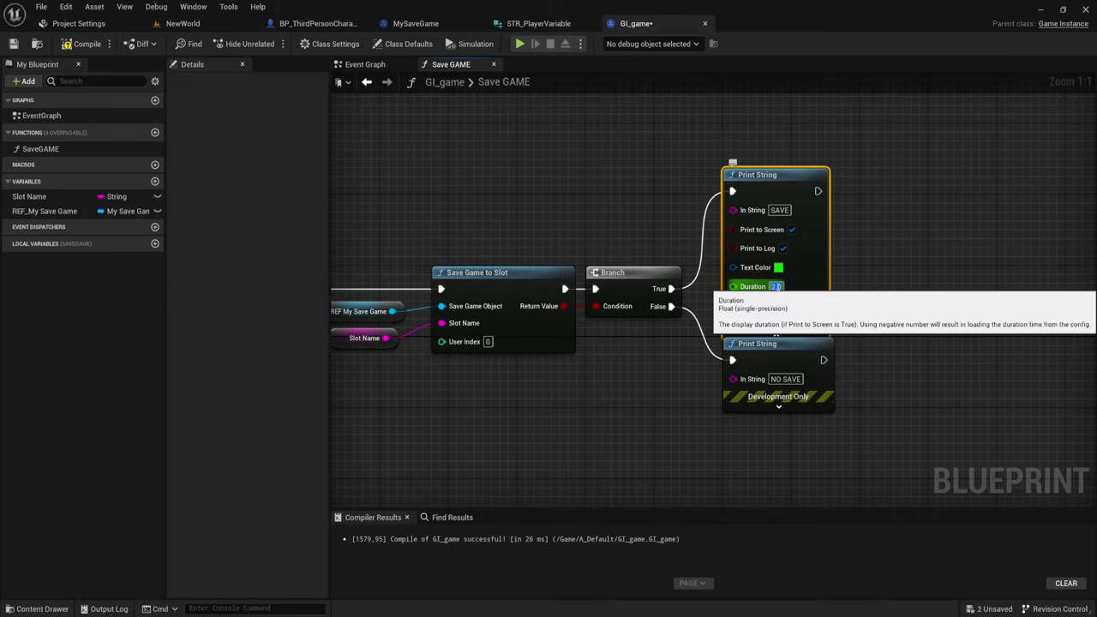
{"action": "type", "text": "15"}
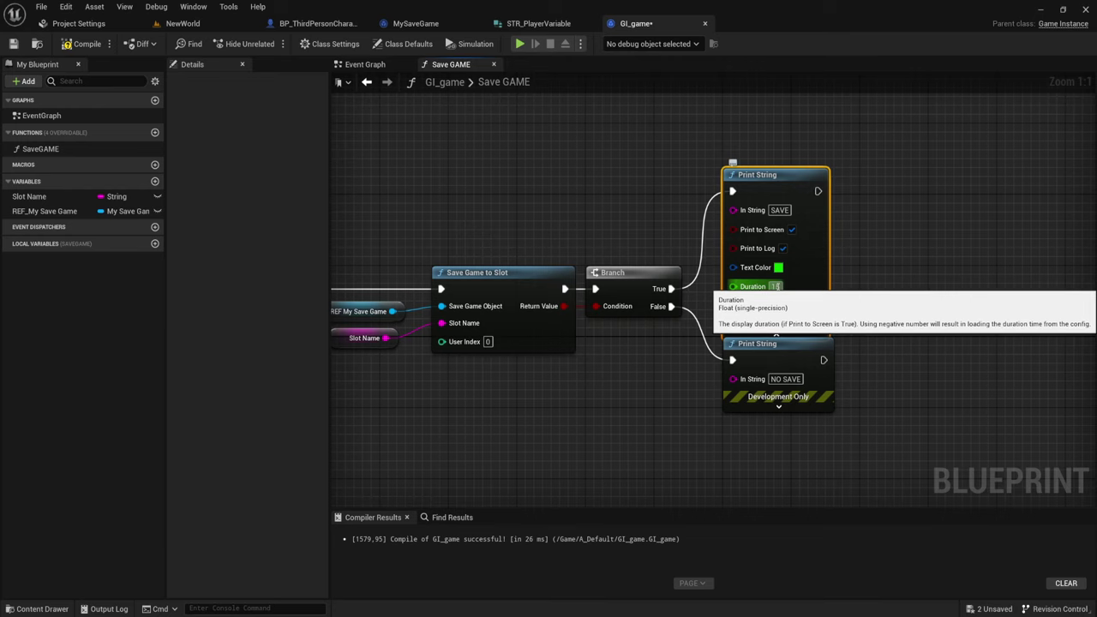
{"action": "key", "text": "Return"}
{"action": "left_click", "coordinate": [798, 408]}
{"action": "right_click_drag", "start_coordinate": [799, 408], "coordinate": [710, 297]}
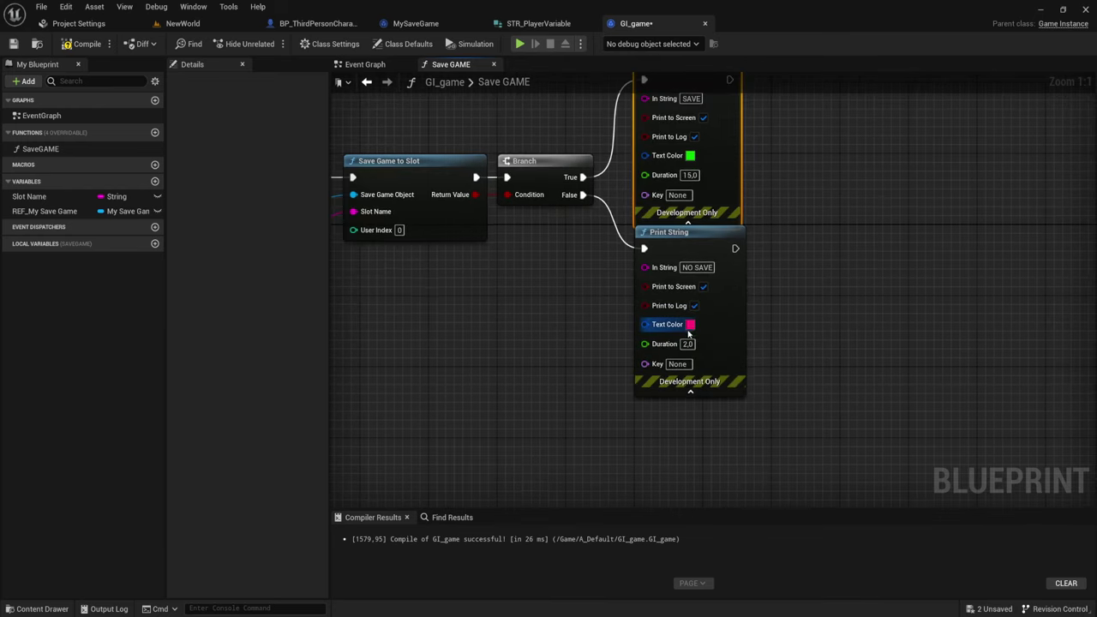
{"action": "left_click", "coordinate": [686, 344]}
{"action": "type", "text": "15"}
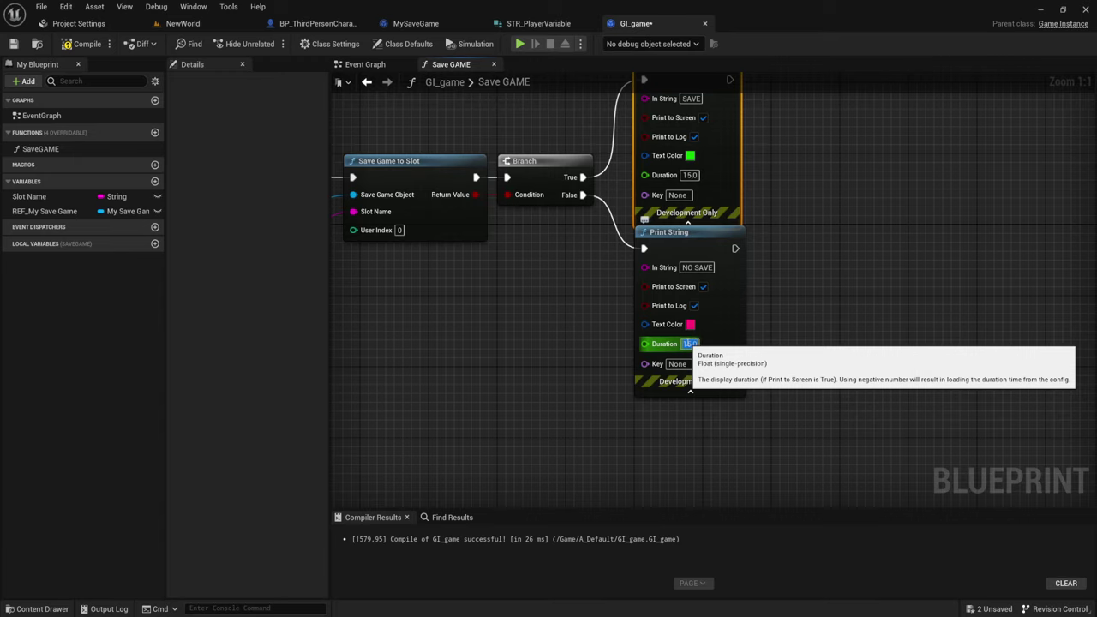
Add a new function to GI_game and begin naming it Load game
{"action": "scroll", "coordinate": [541, 291], "scroll_direction": "down", "scroll_amount": 2}
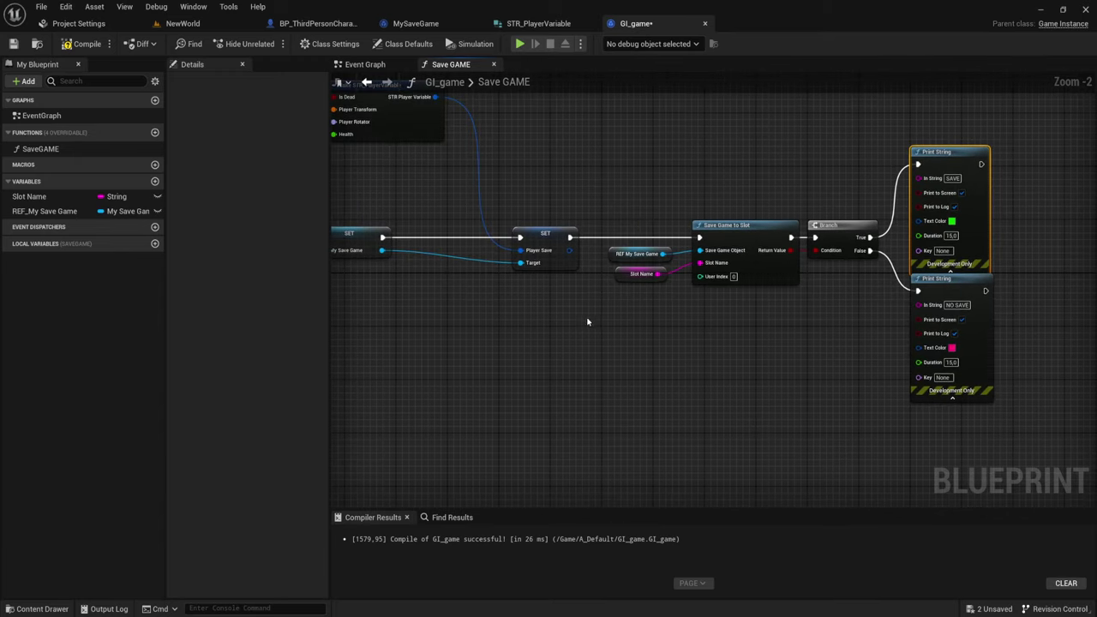
{"action": "scroll", "coordinate": [587, 321], "scroll_direction": "down", "scroll_amount": 2}
{"action": "scroll", "coordinate": [746, 335], "scroll_direction": "up", "scroll_amount": 2}
{"action": "mouse_move", "coordinate": [746, 335]}
{"action": "right_mouse_down"}
{"action": "mouse_move", "coordinate": [824, 330]}
{"action": "mouse_move", "coordinate": [835, 354]}
{"action": "right_mouse_up"}
{"action": "right_click_drag", "start_coordinate": [594, 223], "coordinate": [566, 254]}
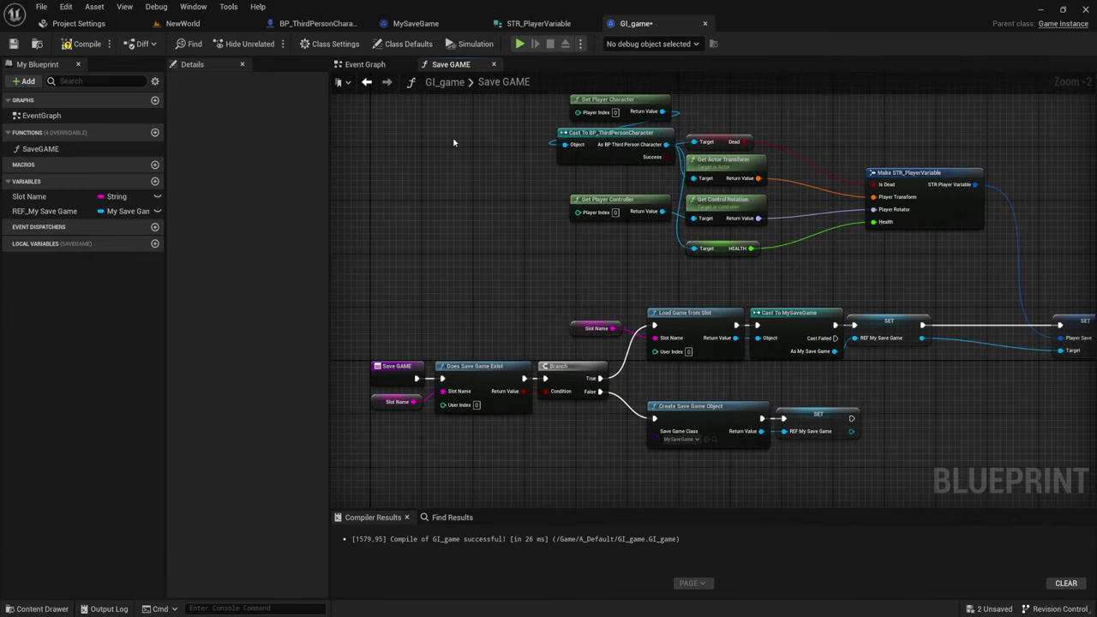
{"action": "left_click", "coordinate": [155, 133]}
{"action": "type", "text": "Load game"}
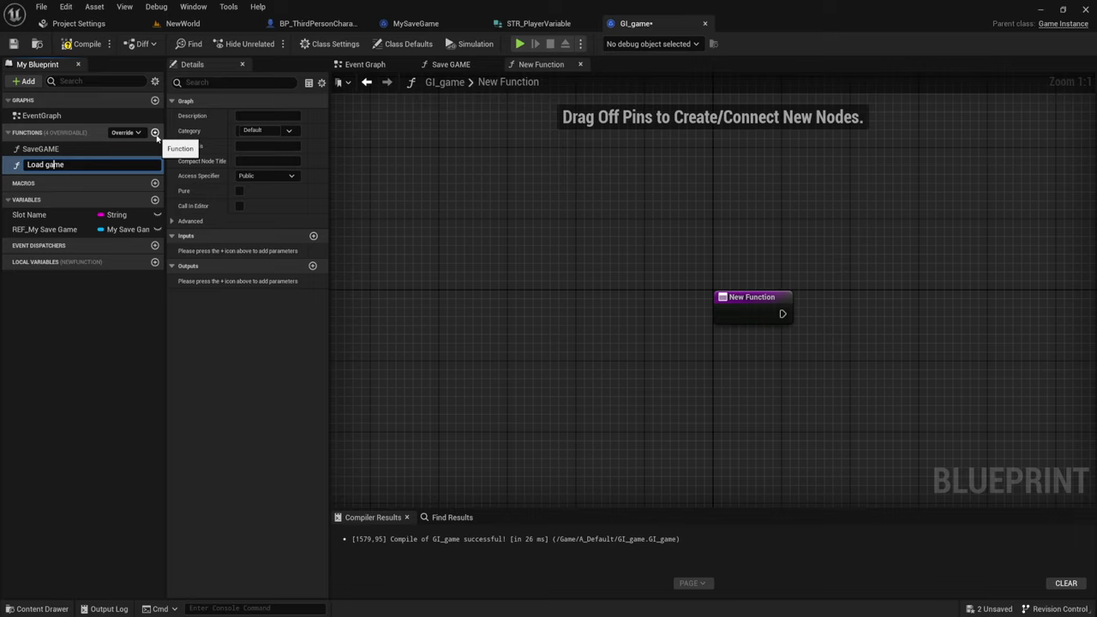
Correct the function name to LoadGame and pan around its Load Game entry node
{"action": "key", "text": "Left"}
{"action": "key", "text": "Left"}
{"action": "key", "text": "Left"}
{"action": "key", "text": "BackSpace"}
{"action": "type", "text": "G"}
{"action": "key", "text": "Left"}
{"action": "key", "text": "BackSpace"}
{"action": "key", "text": "Return"}
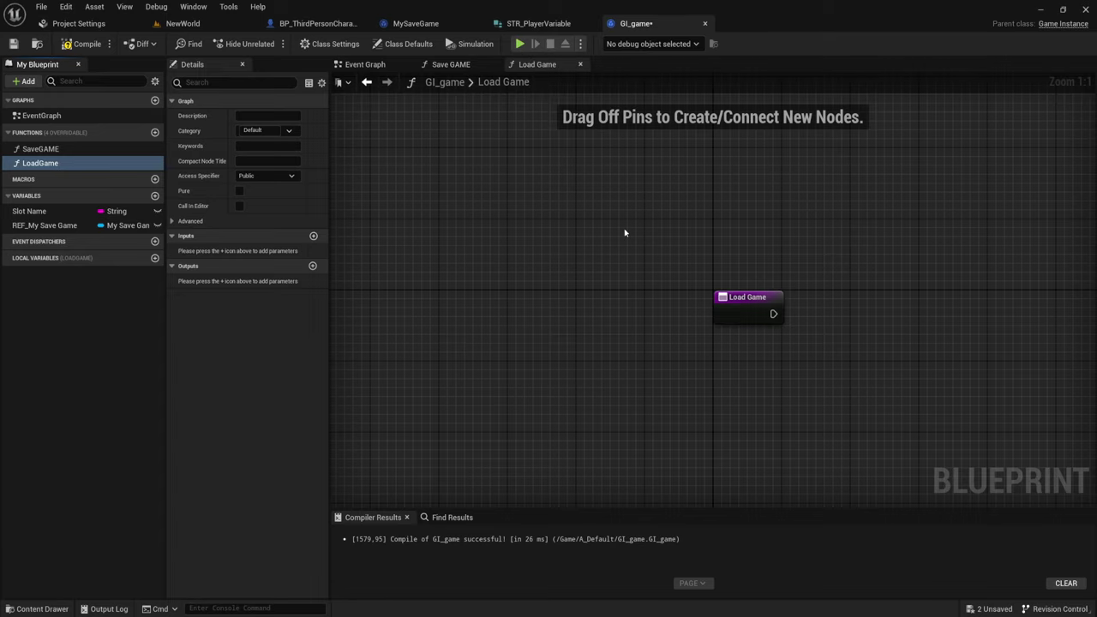
{"action": "right_click_drag", "start_coordinate": [756, 340], "coordinate": [634, 345]}
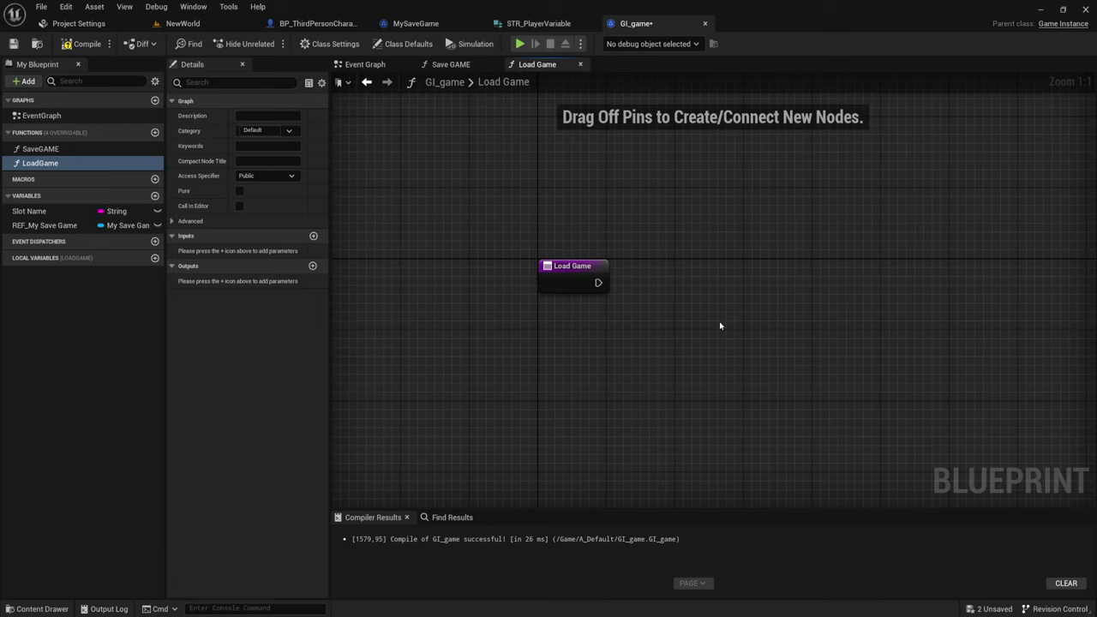
{"action": "right_click_drag", "start_coordinate": [707, 244], "coordinate": [547, 303]}
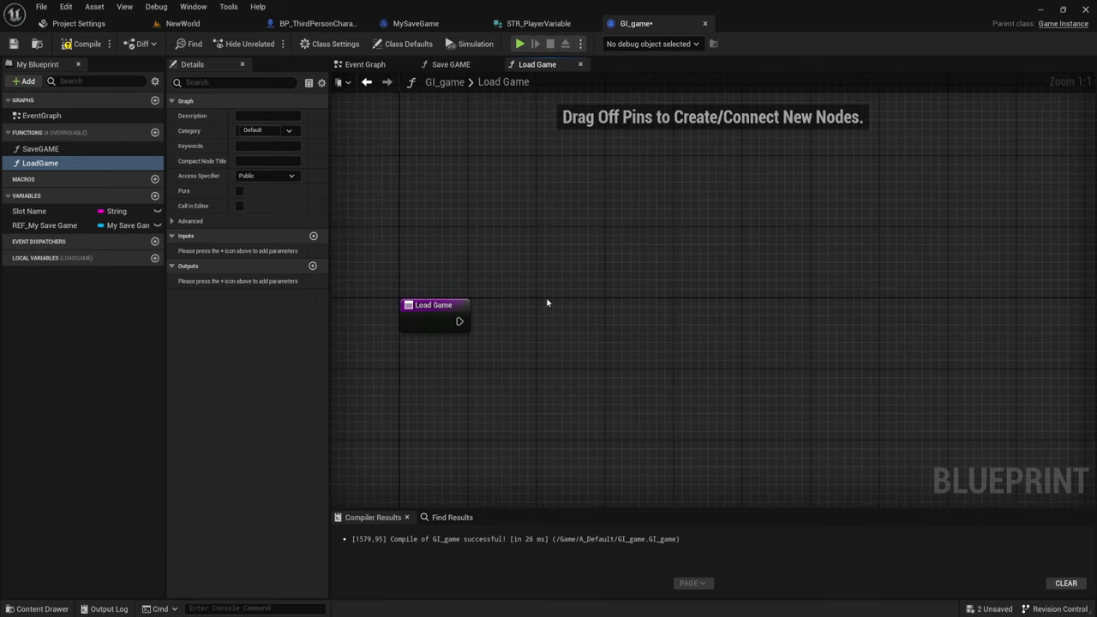
Copy the Does Save Game Exist, Branch, load-from-slot and create-save nodes from Save GAME, then return to Load Game
{"action": "left_click", "coordinate": [456, 65]}
{"action": "right_click_drag", "start_coordinate": [420, 436], "coordinate": [469, 353]}
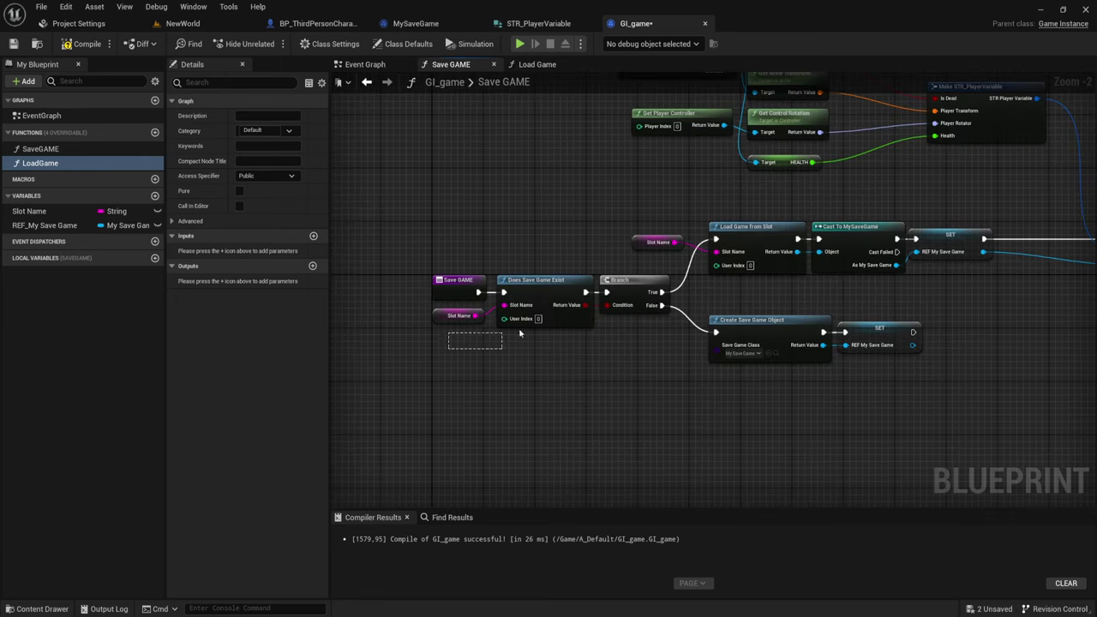
{"action": "left_click_drag", "start_coordinate": [469, 353], "coordinate": [540, 315]}
{"action": "left_click_drag", "start_coordinate": [624, 263], "coordinate": [626, 352], "text": "shift"}
{"action": "right_click_drag", "start_coordinate": [626, 353], "coordinate": [571, 312]}
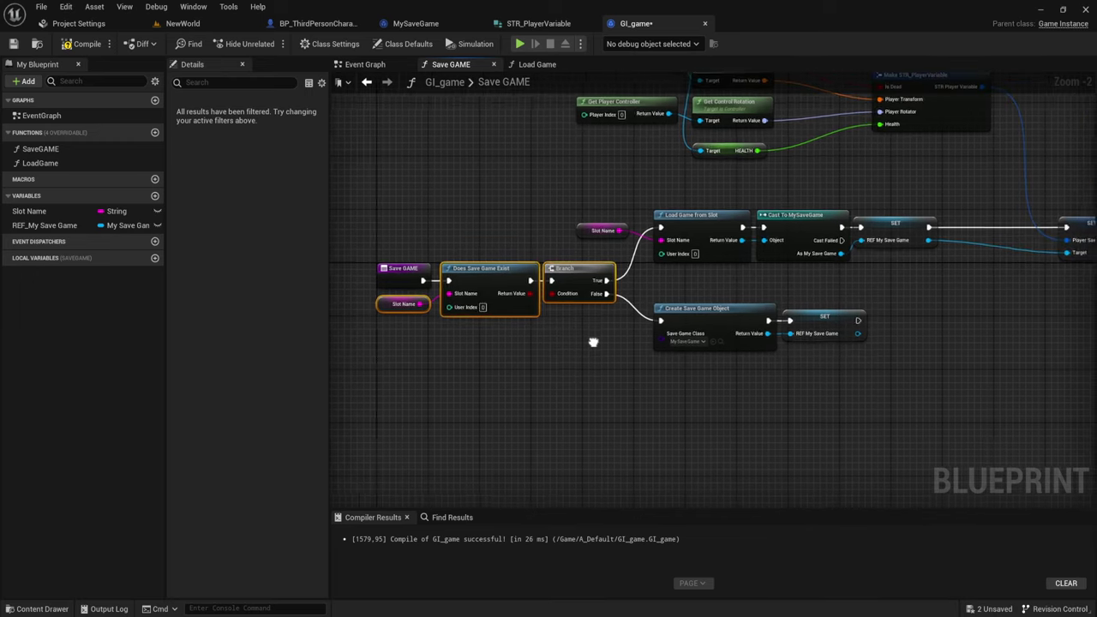
{"action": "left_click_drag", "start_coordinate": [621, 393], "coordinate": [852, 305], "text": "shift"}
{"action": "right_click_drag", "start_coordinate": [866, 367], "coordinate": [796, 371]}
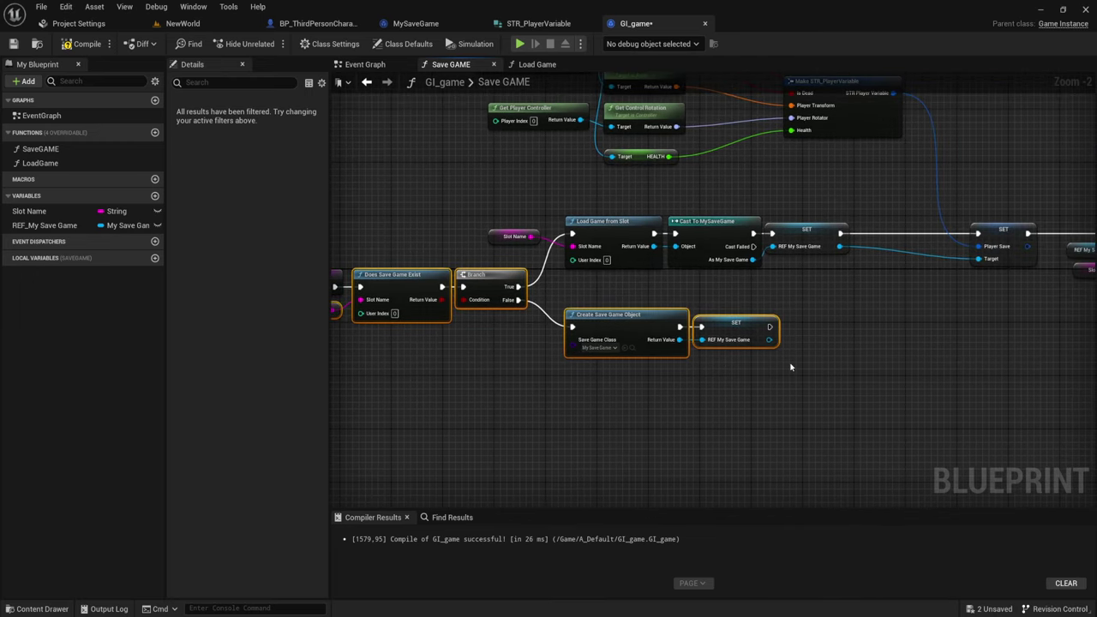
{"action": "left_click_drag", "start_coordinate": [462, 202], "coordinate": [812, 276], "text": "shift"}
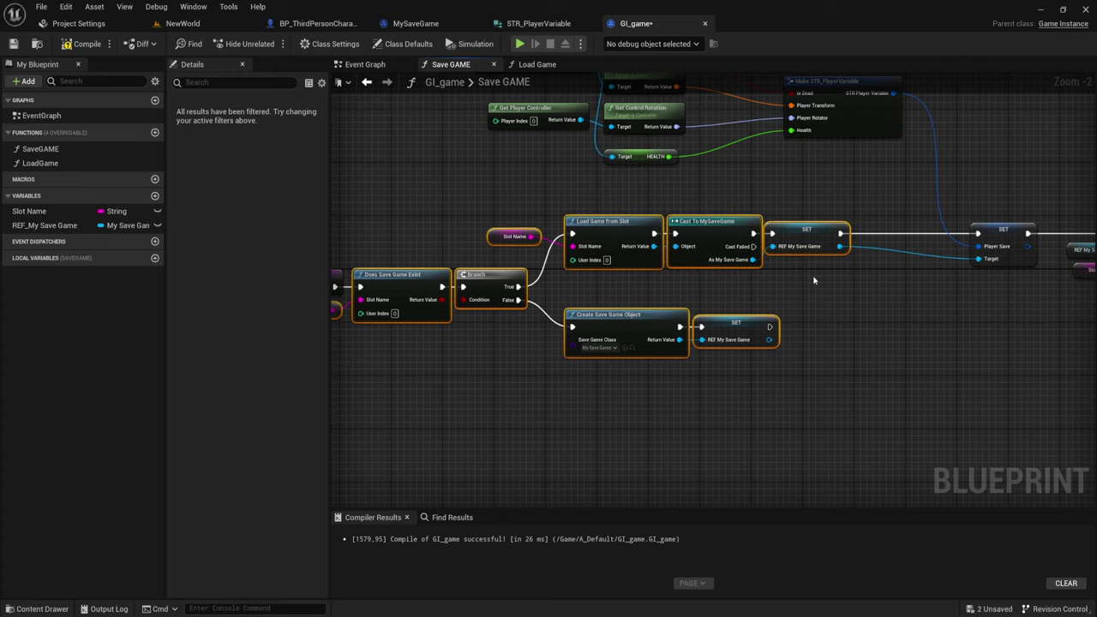
{"action": "right_click_drag", "start_coordinate": [812, 277], "coordinate": [745, 270]}
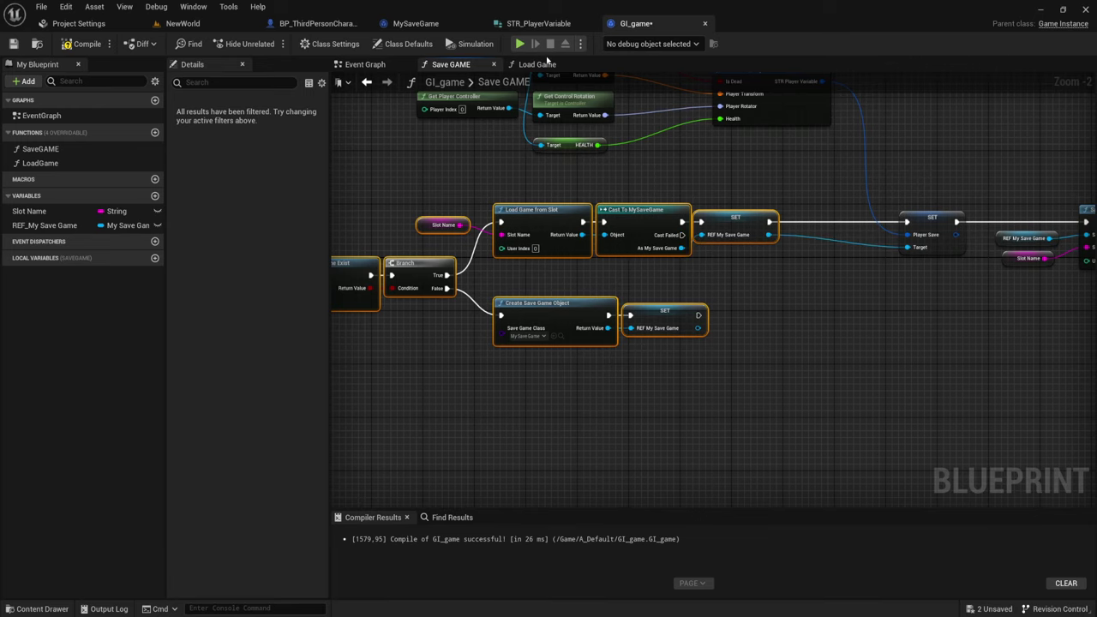
{"action": "left_click", "coordinate": [544, 66]}
{"action": "right_click_drag", "start_coordinate": [587, 287], "coordinate": [556, 250]}
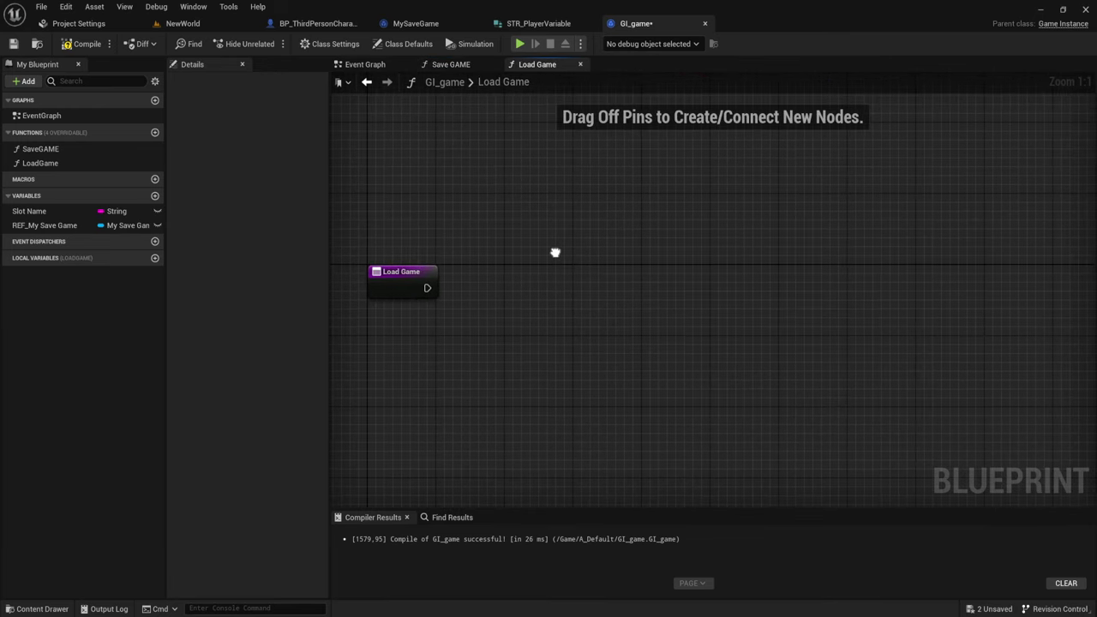
Paste the save-slot nodes into Load Game and wire the entry into Does Save Game Exist
{"action": "key", "text": "ctrl+v"}
{"action": "left_click_drag", "start_coordinate": [459, 278], "coordinate": [605, 287]}
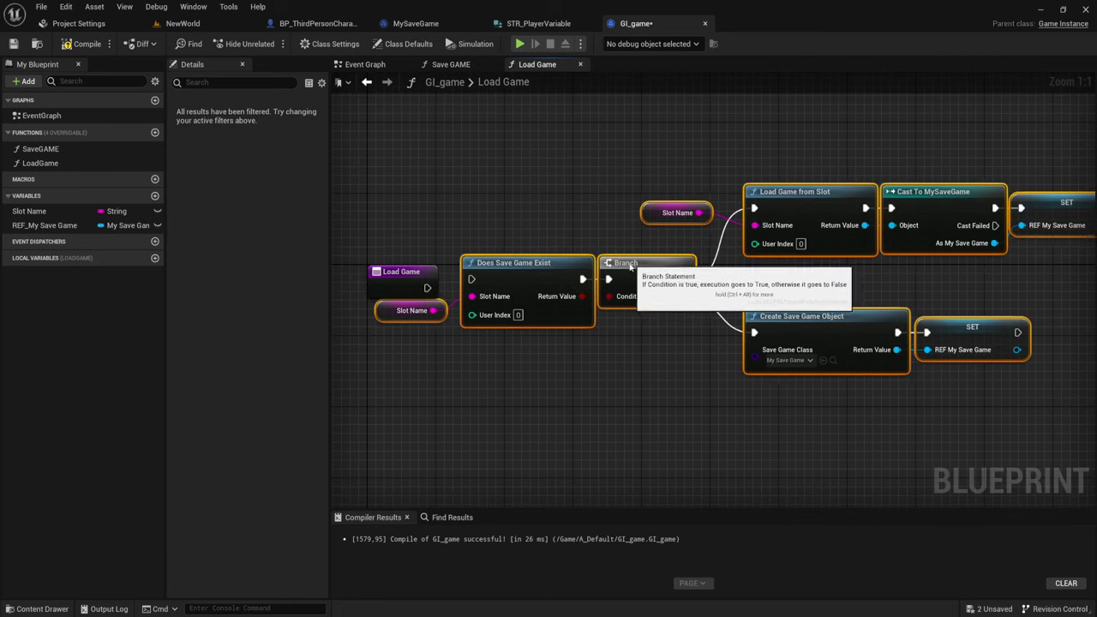
{"action": "left_click_drag", "start_coordinate": [427, 288], "coordinate": [462, 288]}
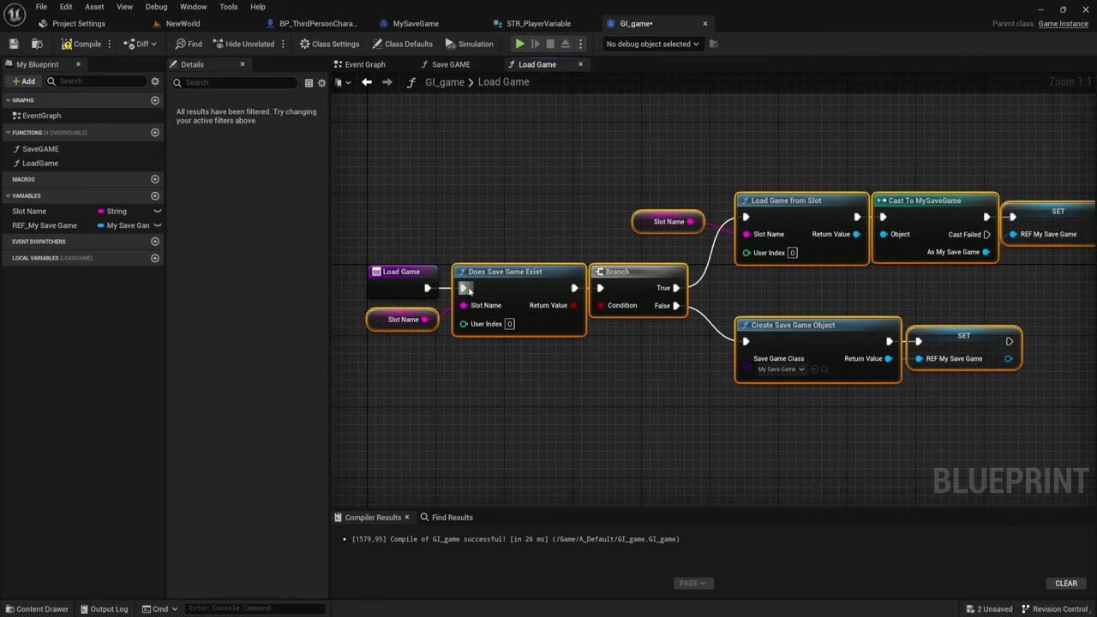
{"action": "mouse_move", "coordinate": [694, 369]}
{"action": "right_mouse_down"}
{"action": "mouse_move", "coordinate": [623, 339]}
{"action": "mouse_move", "coordinate": [571, 265]}
{"action": "right_mouse_up"}
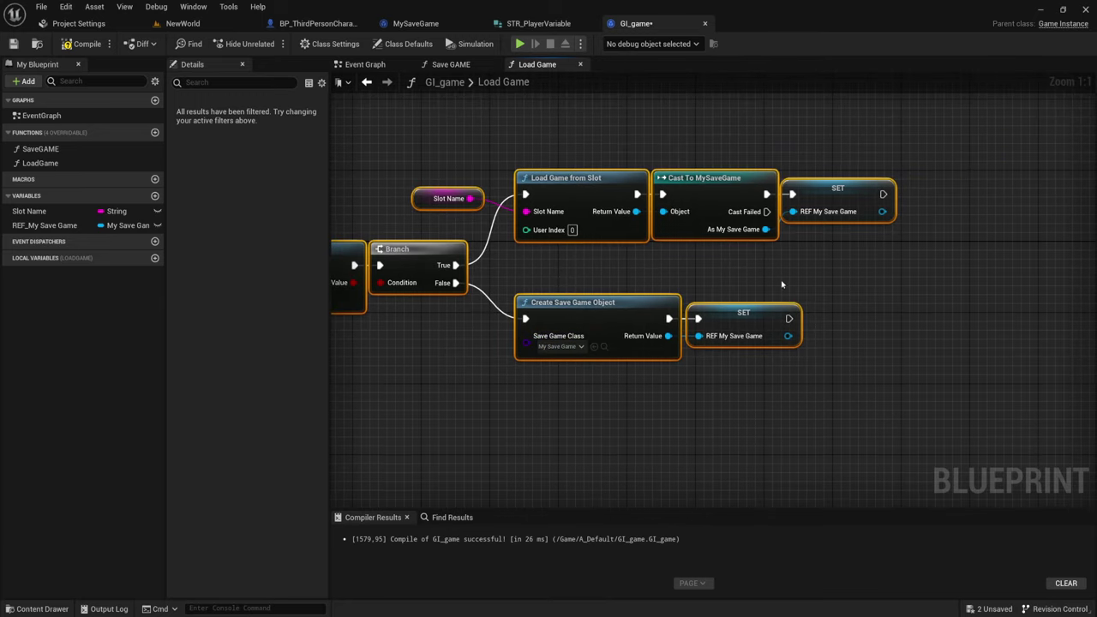
{"action": "right_click_drag", "start_coordinate": [710, 280], "coordinate": [621, 293]}
{"action": "right_click_drag", "start_coordinate": [710, 333], "coordinate": [574, 266]}
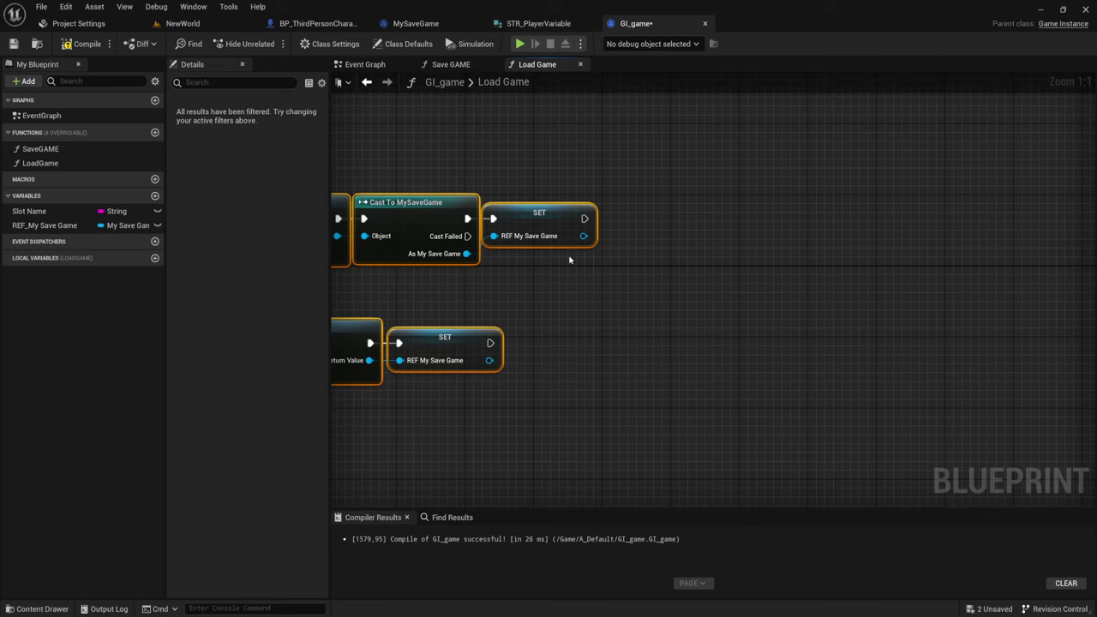
{"action": "right_click_drag", "start_coordinate": [587, 265], "coordinate": [543, 281]}
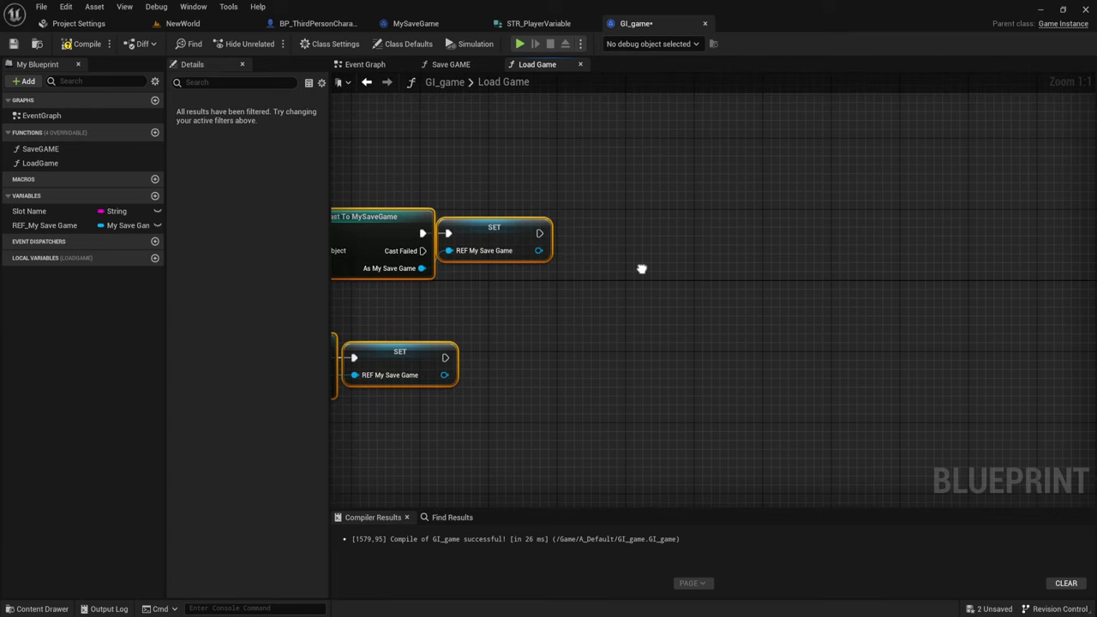
Add a Get Player Save node from the cached REF My Save Game reference
{"action": "right_click", "coordinate": [581, 165]}
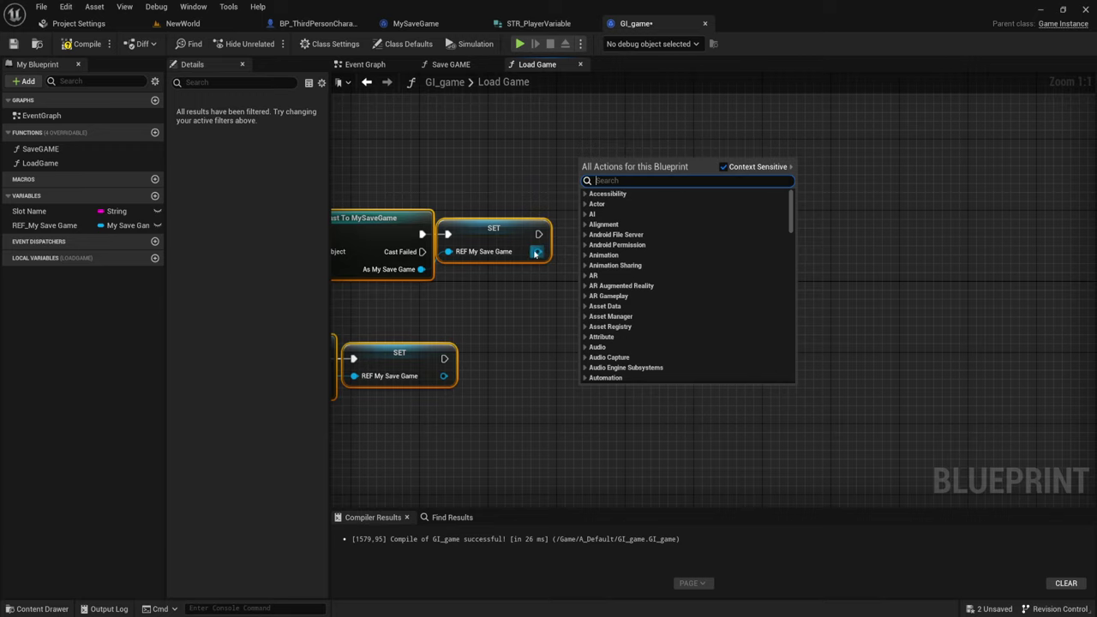
{"action": "left_click_drag", "start_coordinate": [537, 251], "coordinate": [579, 272]}
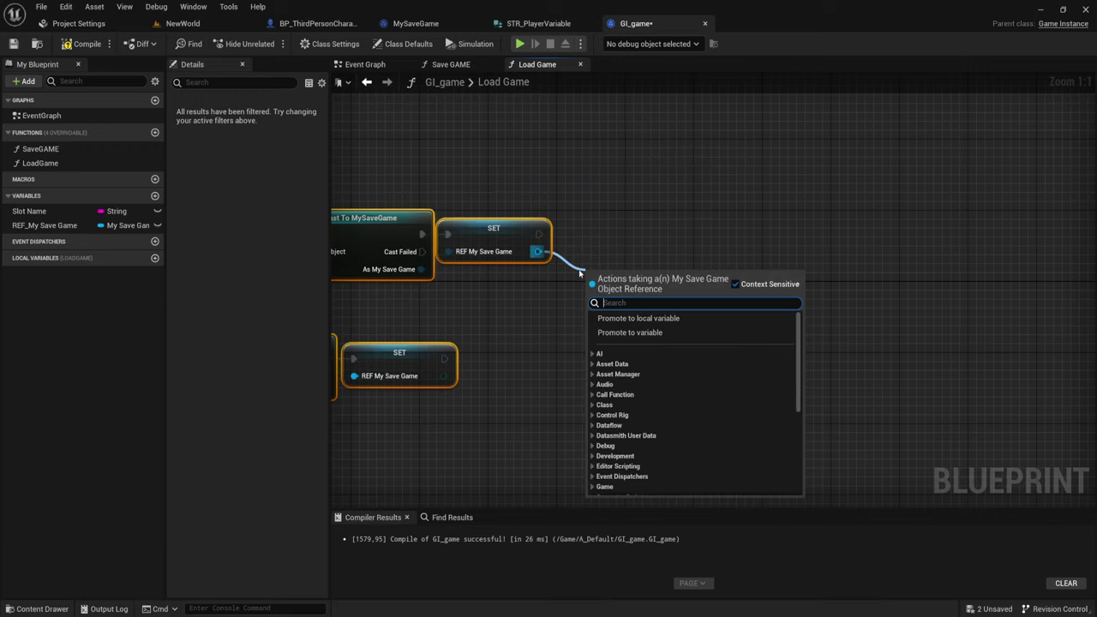
{"action": "left_click", "coordinate": [417, 24]}
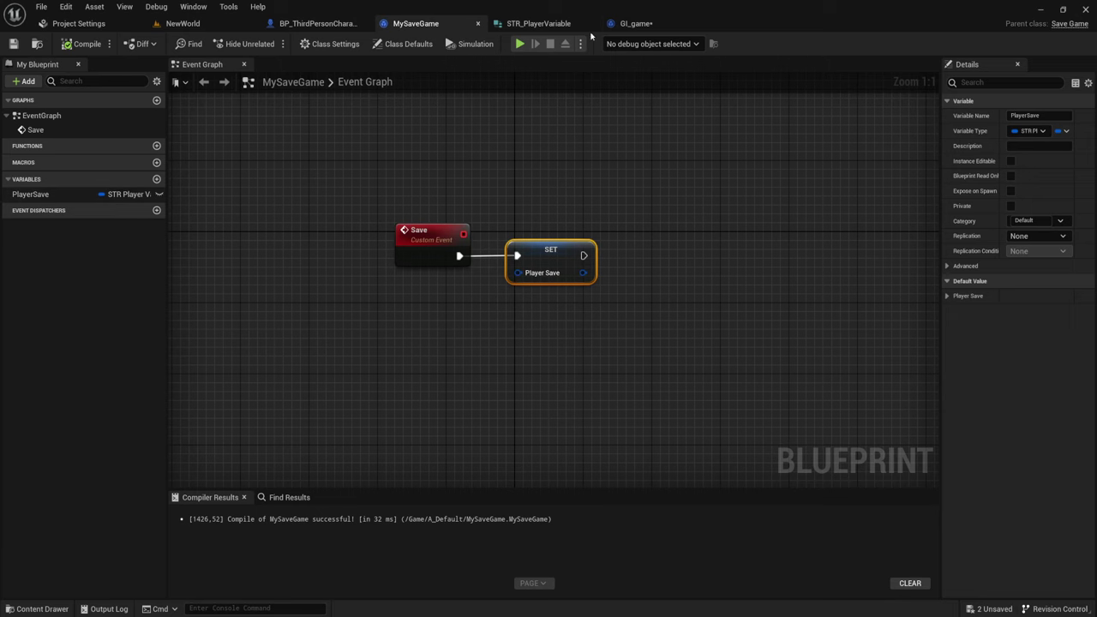
{"action": "left_click", "coordinate": [634, 23]}
{"action": "left_click_drag", "start_coordinate": [537, 252], "coordinate": [588, 276]}
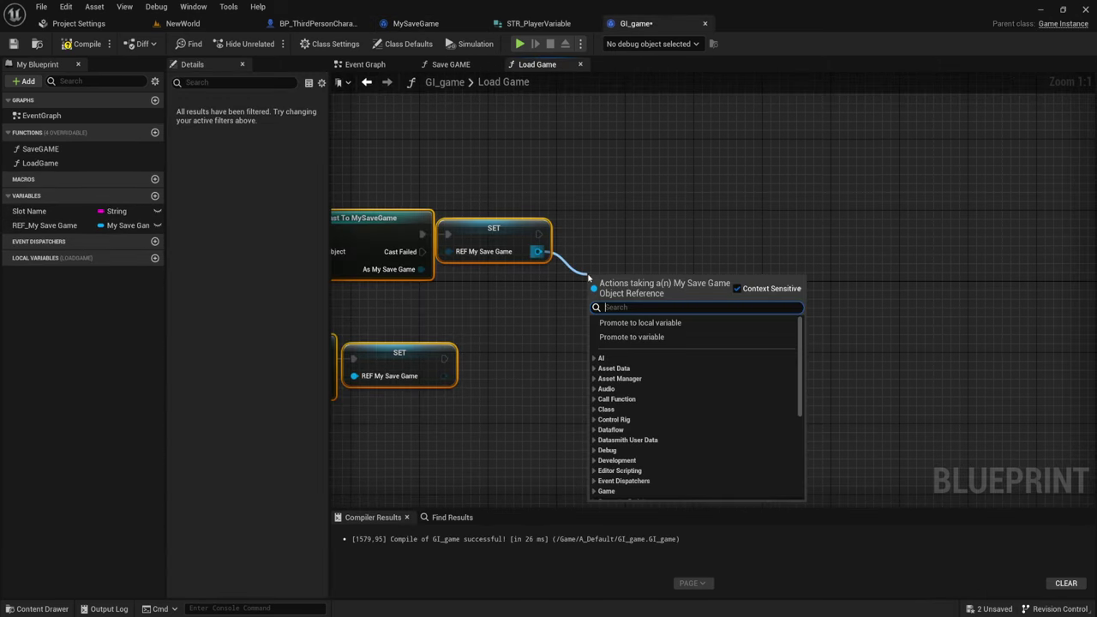
{"action": "type", "text": "player"}
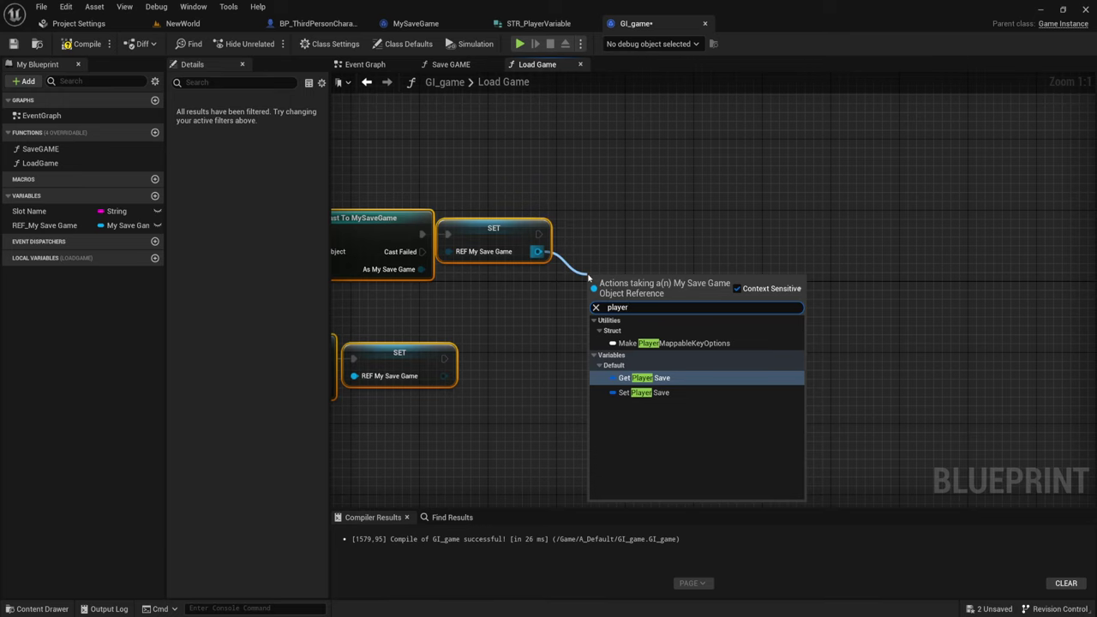
{"action": "left_click", "coordinate": [639, 378]}
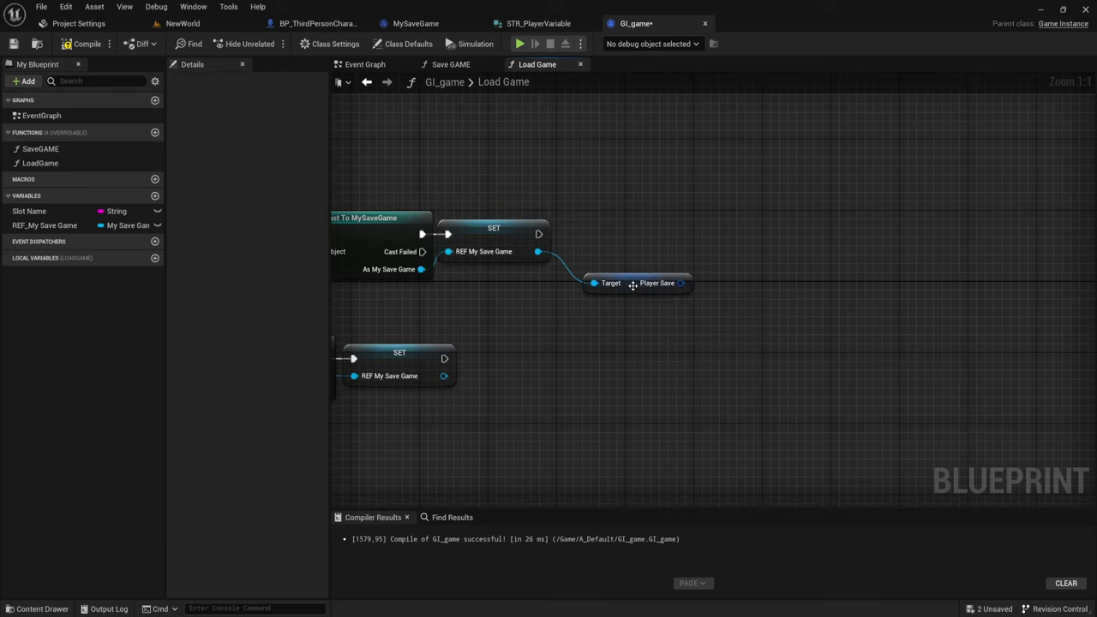
{"action": "left_click_drag", "start_coordinate": [632, 284], "coordinate": [598, 266]}
{"action": "right_click_drag", "start_coordinate": [727, 294], "coordinate": [619, 309]}
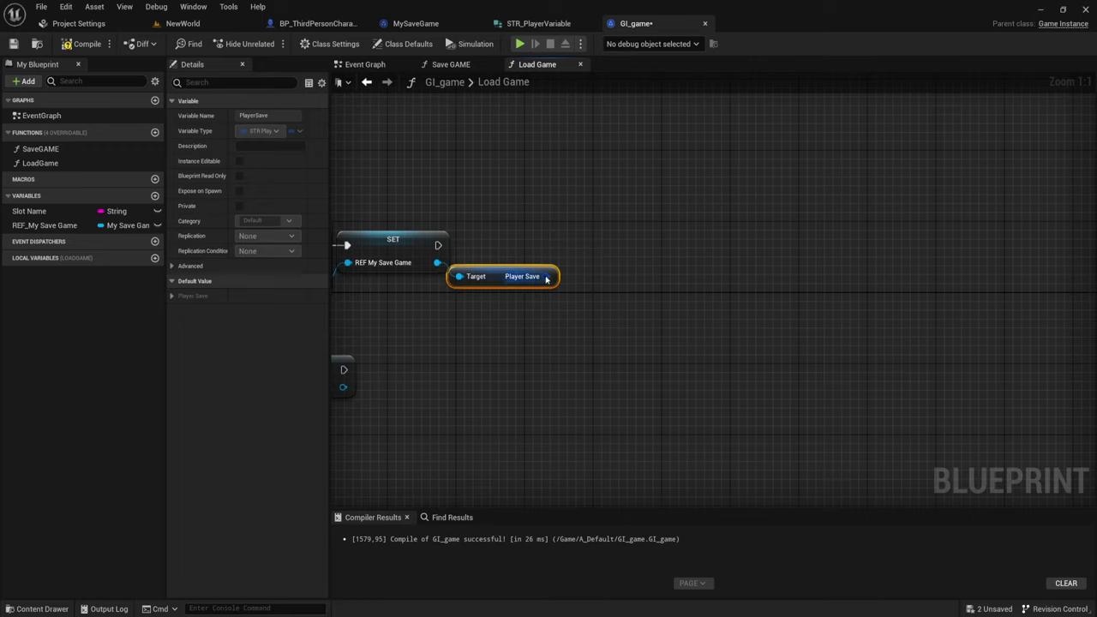
Break Player Save into Is Dead, Player Transform, Player Rotator and Health with Break STR_PlayerVariable
{"action": "left_click_drag", "start_coordinate": [544, 275], "coordinate": [556, 291]}
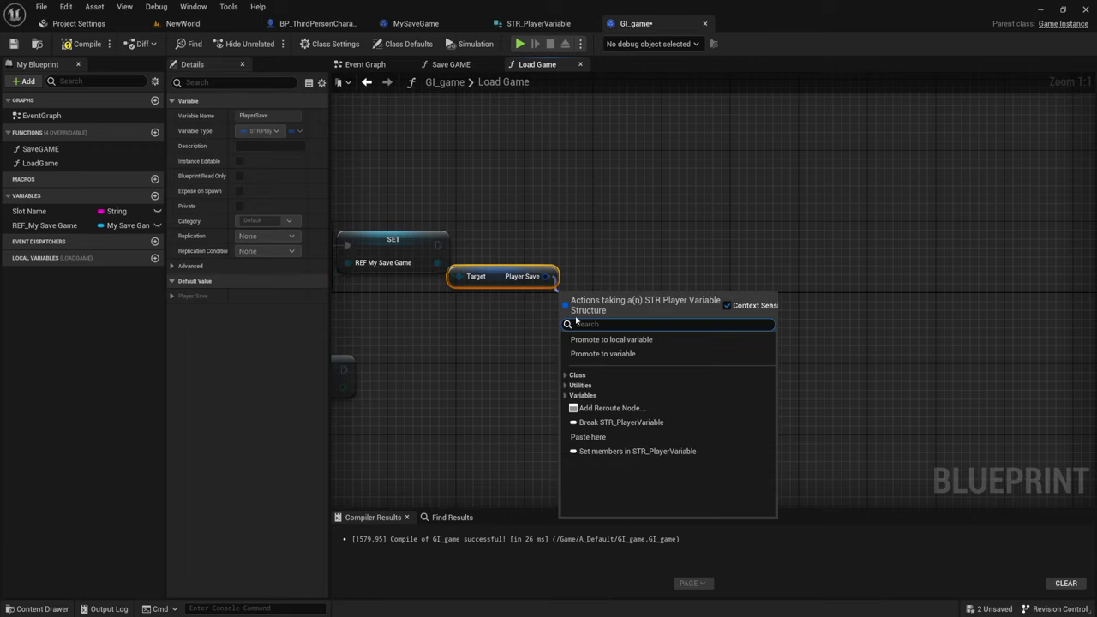
{"action": "left_click", "coordinate": [600, 421]}
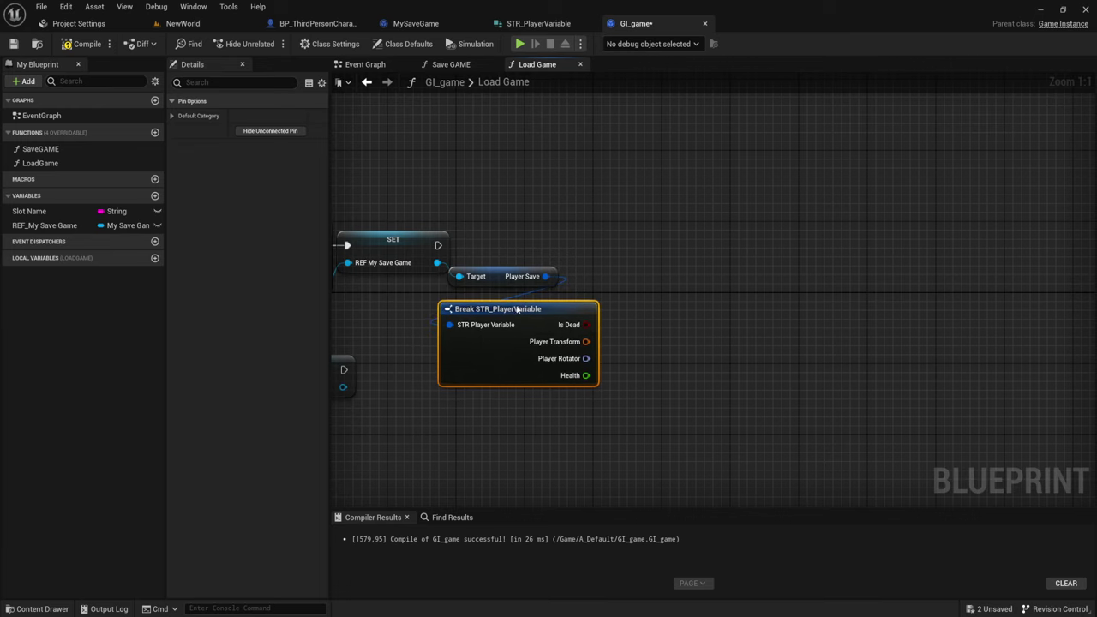
{"action": "left_click_drag", "start_coordinate": [629, 286], "coordinate": [501, 294]}
{"action": "right_click_drag", "start_coordinate": [639, 342], "coordinate": [600, 351]}
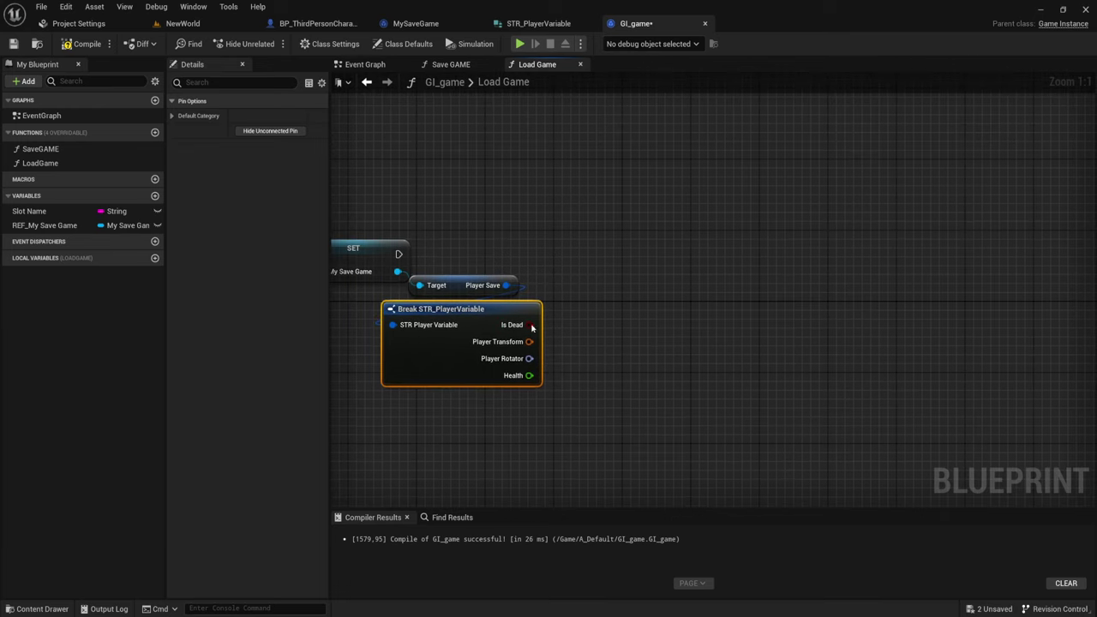
{"action": "left_click_drag", "start_coordinate": [529, 323], "coordinate": [582, 266]}
{"action": "left_click", "coordinate": [546, 256]}
{"action": "left_click", "coordinate": [547, 256]}
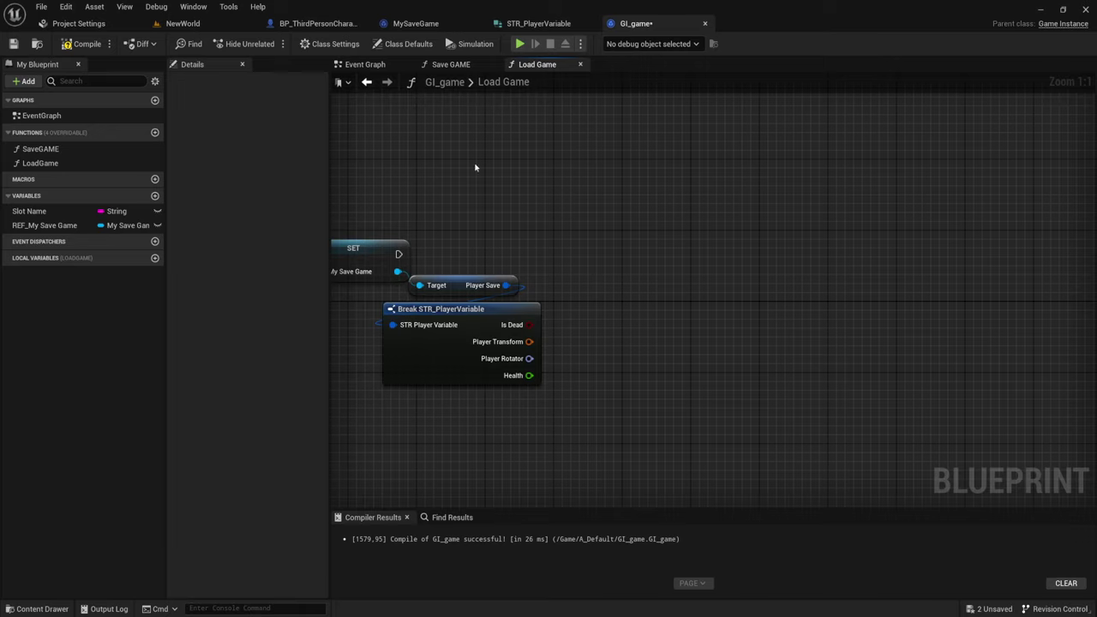
Add Get Player Character and feed its Return Value into a Cast To BP_ThirdPersonCharacter
{"action": "right_click", "coordinate": [449, 138]}
{"action": "type", "text": "get pl"}
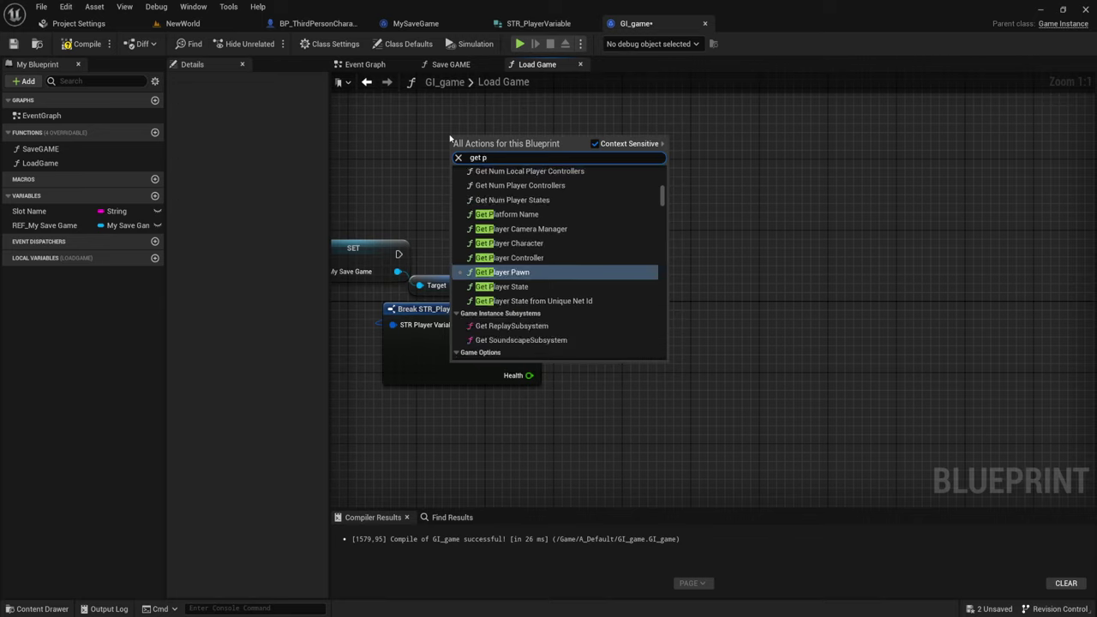
{"action": "key", "text": "Up"}
{"action": "key", "text": "Up"}
{"action": "key", "text": "Return"}
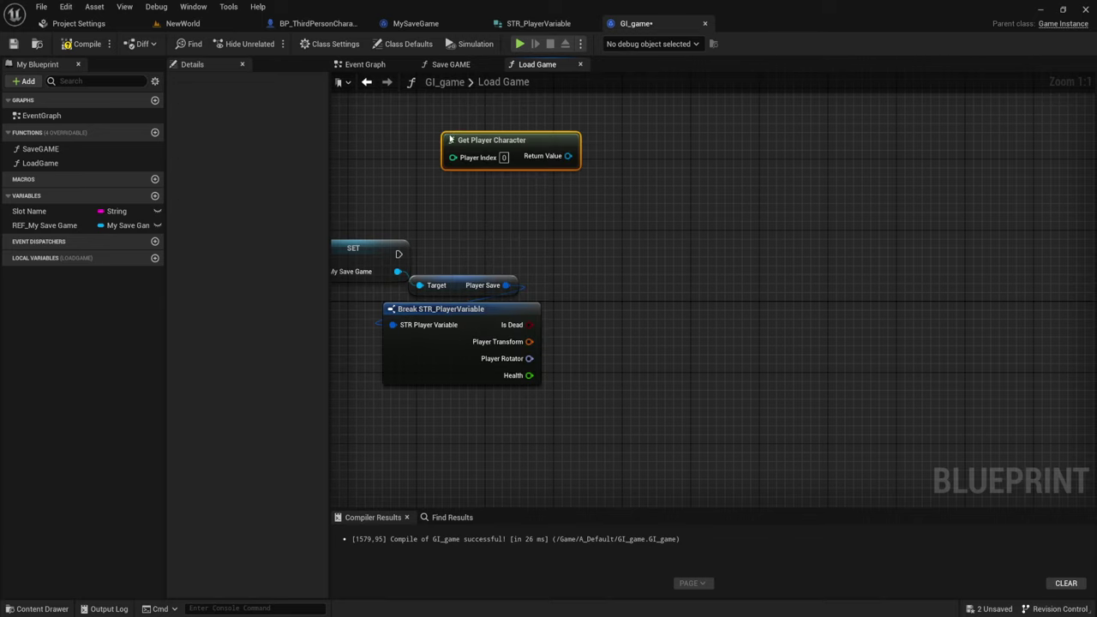
{"action": "left_click_drag", "start_coordinate": [567, 156], "coordinate": [618, 151]}
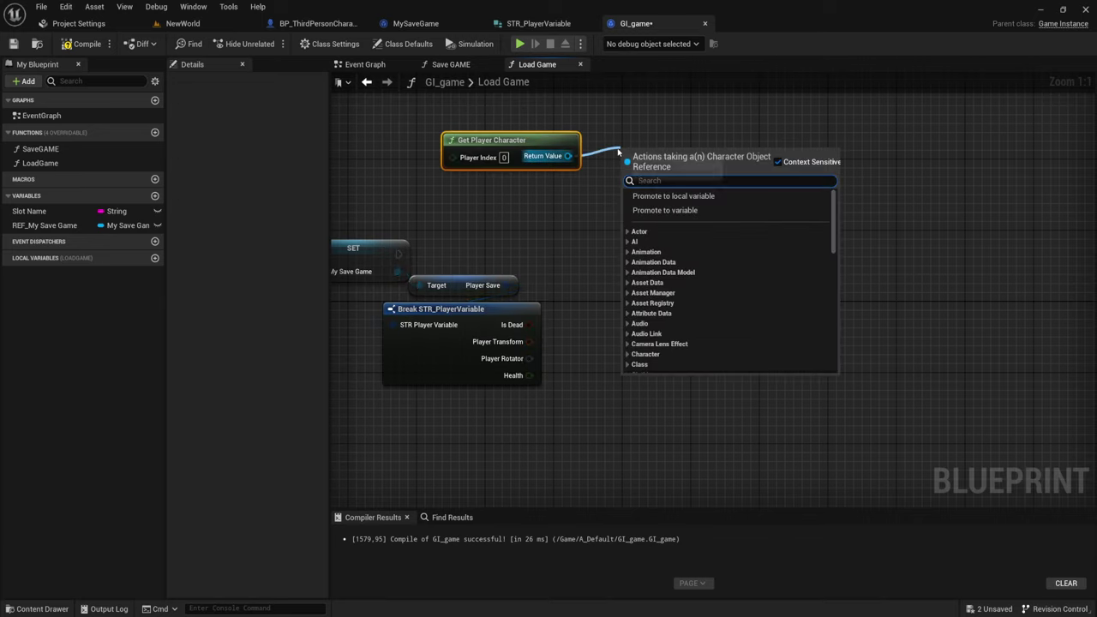
{"action": "type", "text": "casy"}
{"action": "key", "text": "BackSpace"}
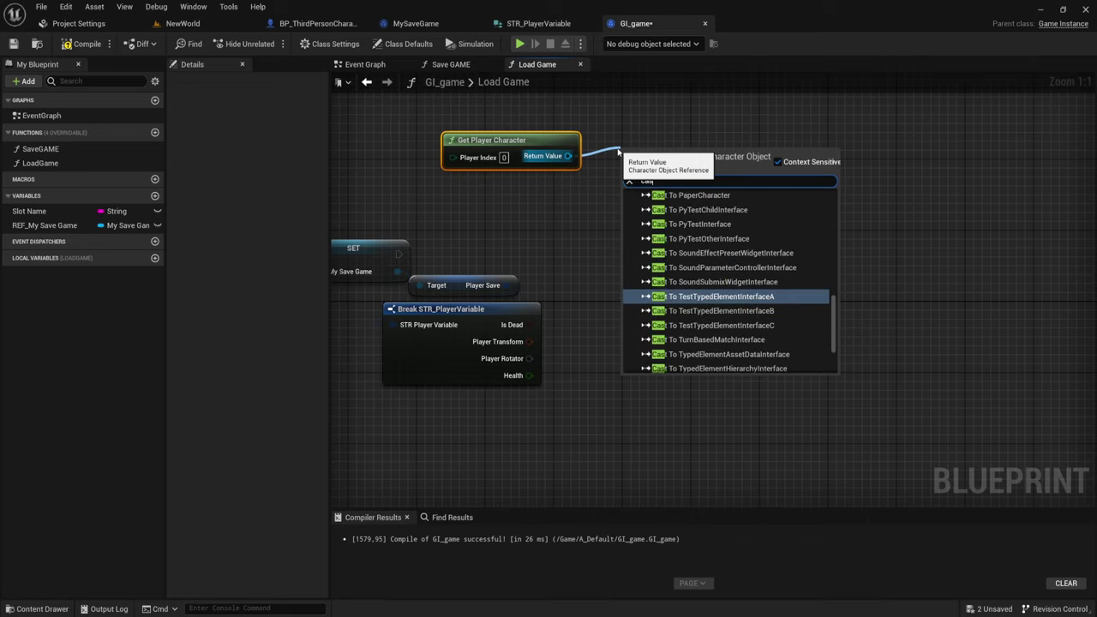
{"action": "type", "text": "t to v"}
{"action": "key", "text": "BackSpace"}
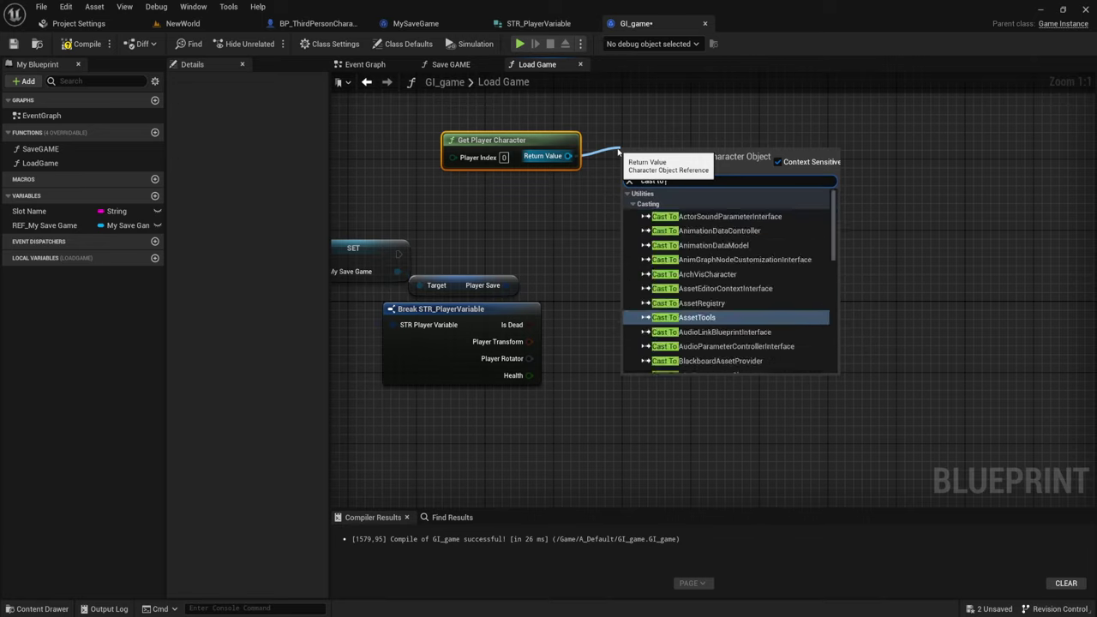
{"action": "type", "text": "bp"}
{"action": "left_click", "coordinate": [695, 216]}
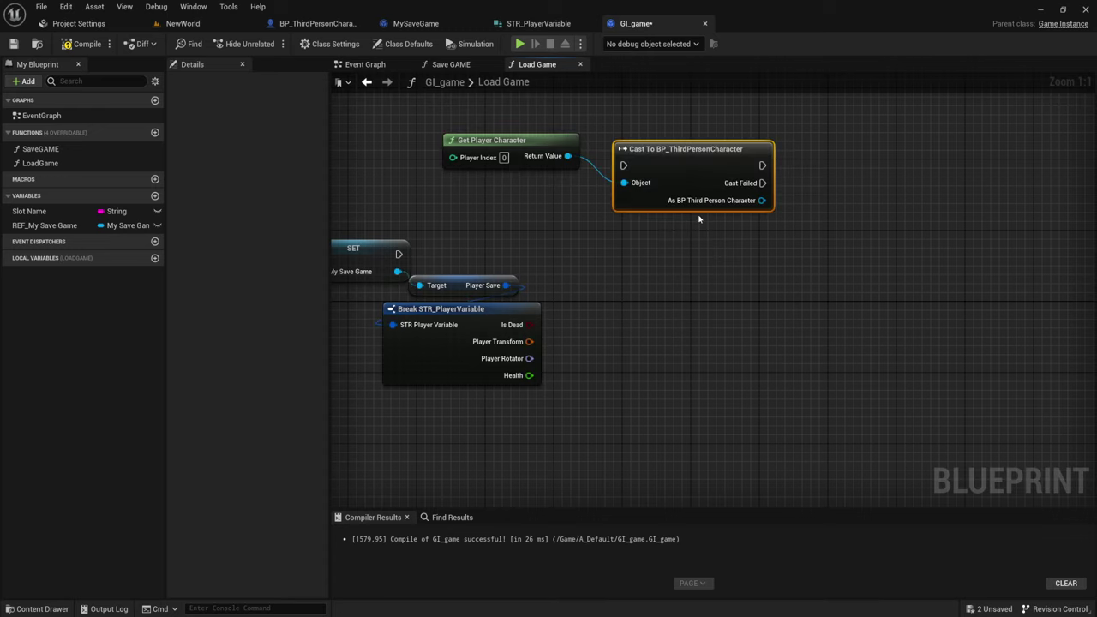
Convert the cast to a pure cast and place it with the getter above the Break node
{"action": "right_click", "coordinate": [762, 166]}
{"action": "left_click", "coordinate": [792, 230]}
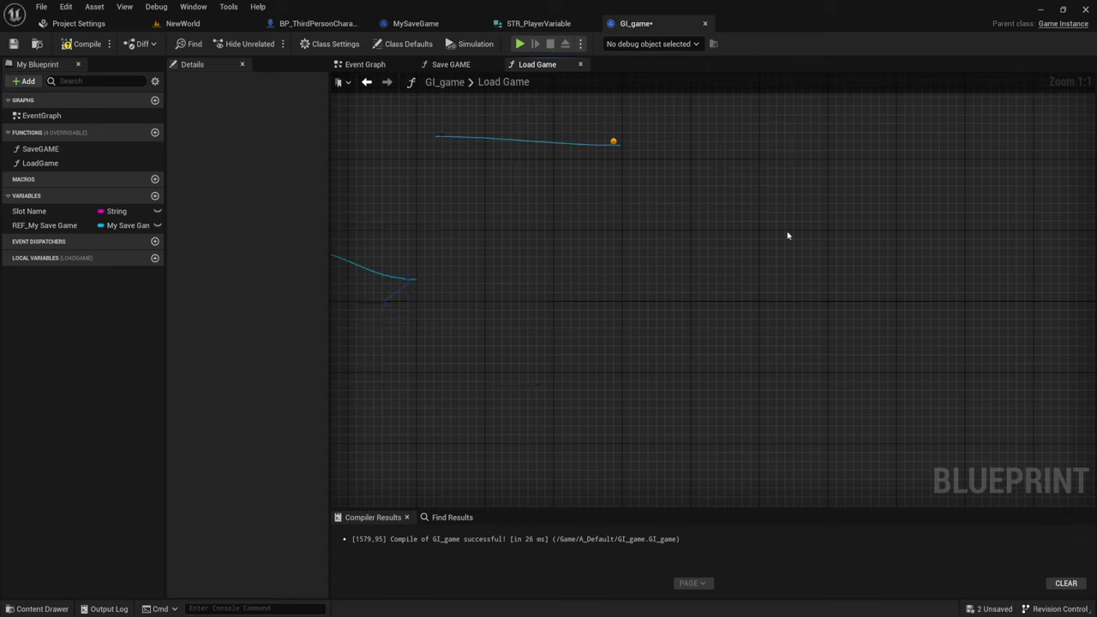
{"action": "left_click_drag", "start_coordinate": [681, 152], "coordinate": [514, 183]}
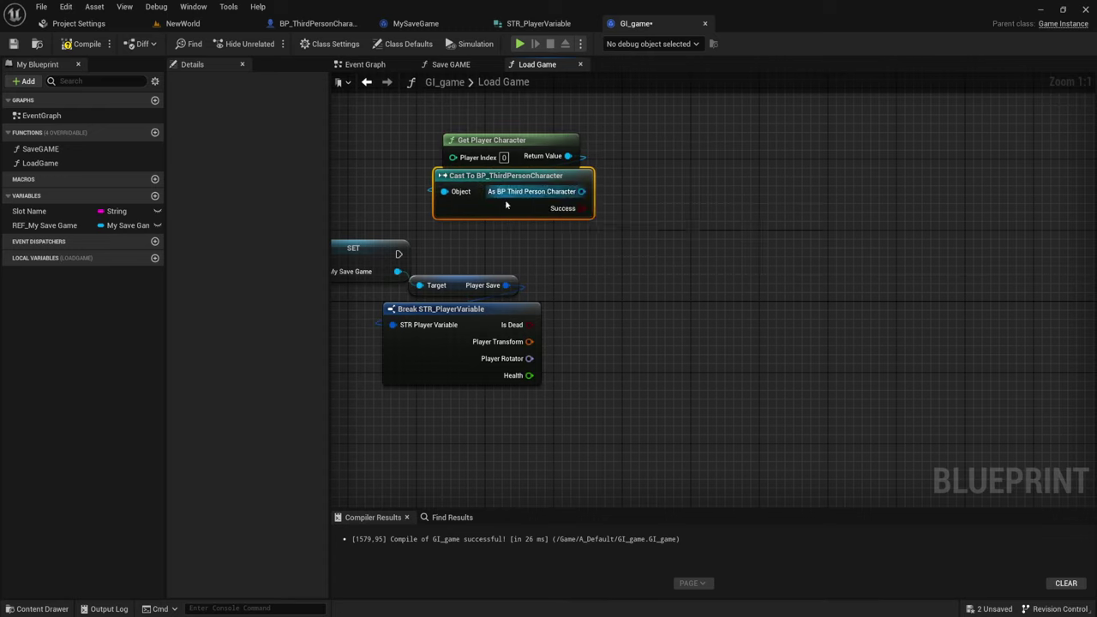
{"action": "left_click", "coordinate": [532, 147], "text": "ctrl"}
{"action": "left_click_drag", "start_coordinate": [532, 147], "coordinate": [549, 111]}
{"action": "right_click_drag", "start_coordinate": [689, 189], "coordinate": [705, 228]}
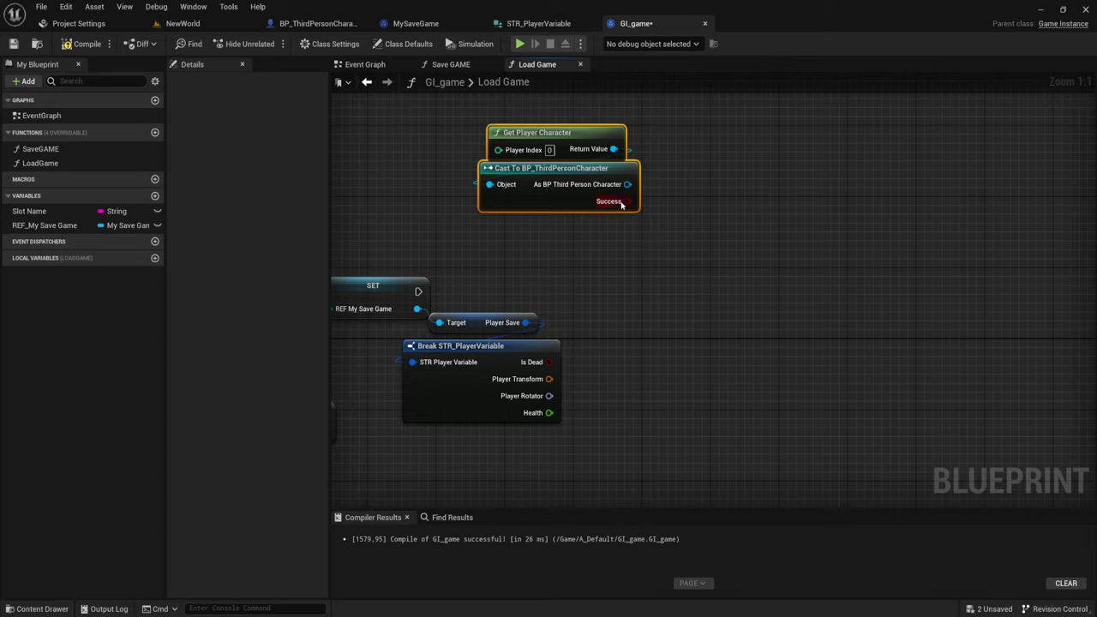
Add SET Dead on the cast character, running after the save-game SET and fed by Is Dead
{"action": "left_click_drag", "start_coordinate": [627, 184], "coordinate": [635, 243]}
{"action": "type", "text": "set "}
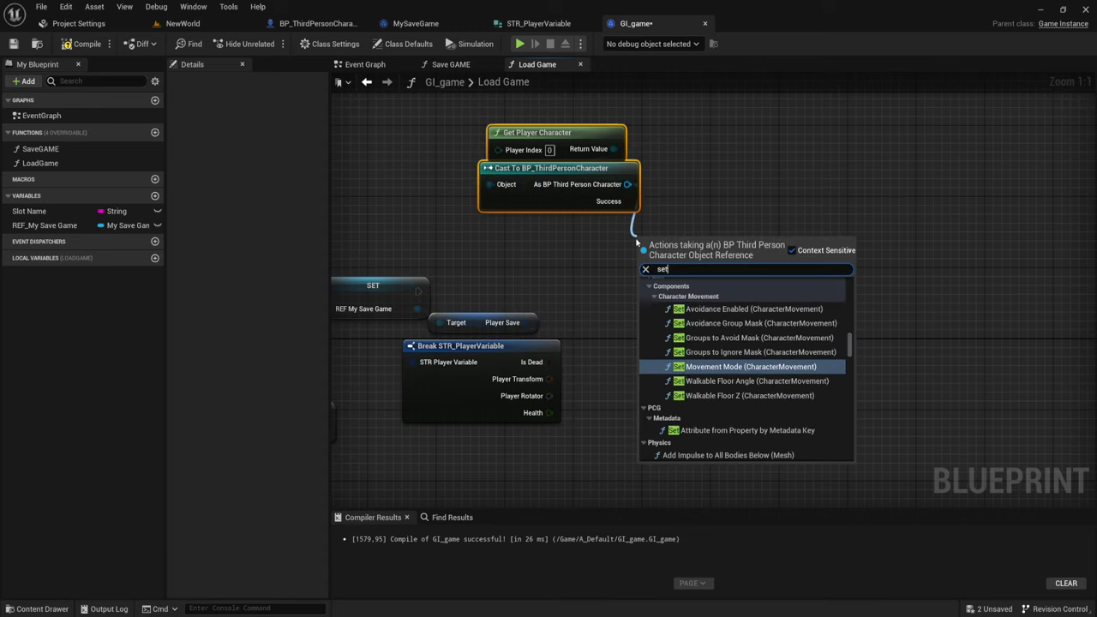
{"action": "type", "text": "dea"}
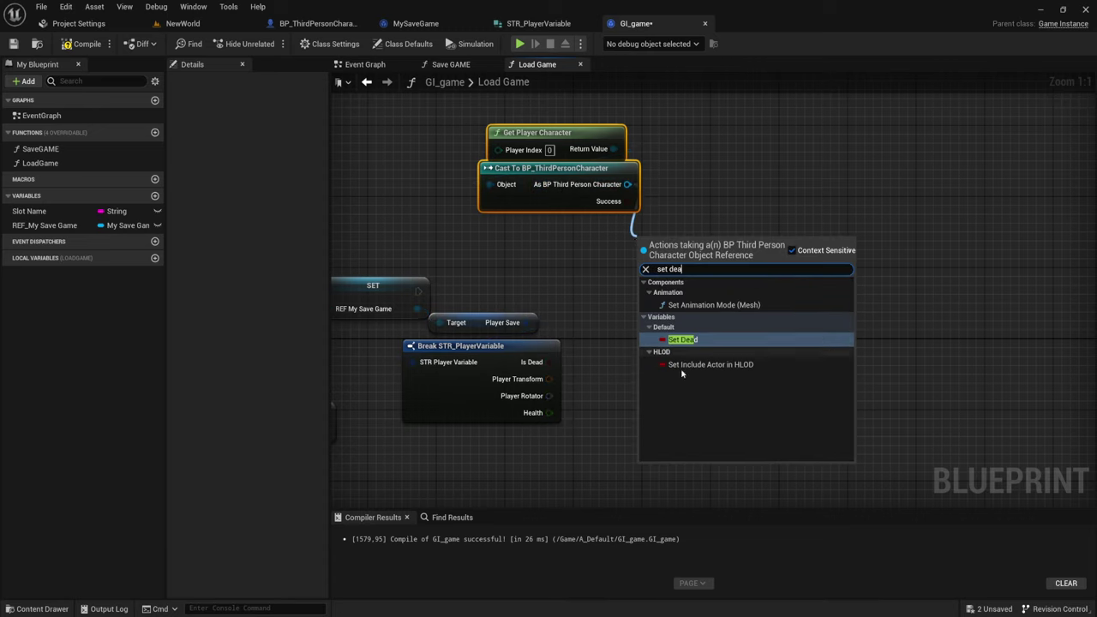
{"action": "left_click", "coordinate": [667, 339]}
{"action": "left_click_drag", "start_coordinate": [661, 269], "coordinate": [662, 296]}
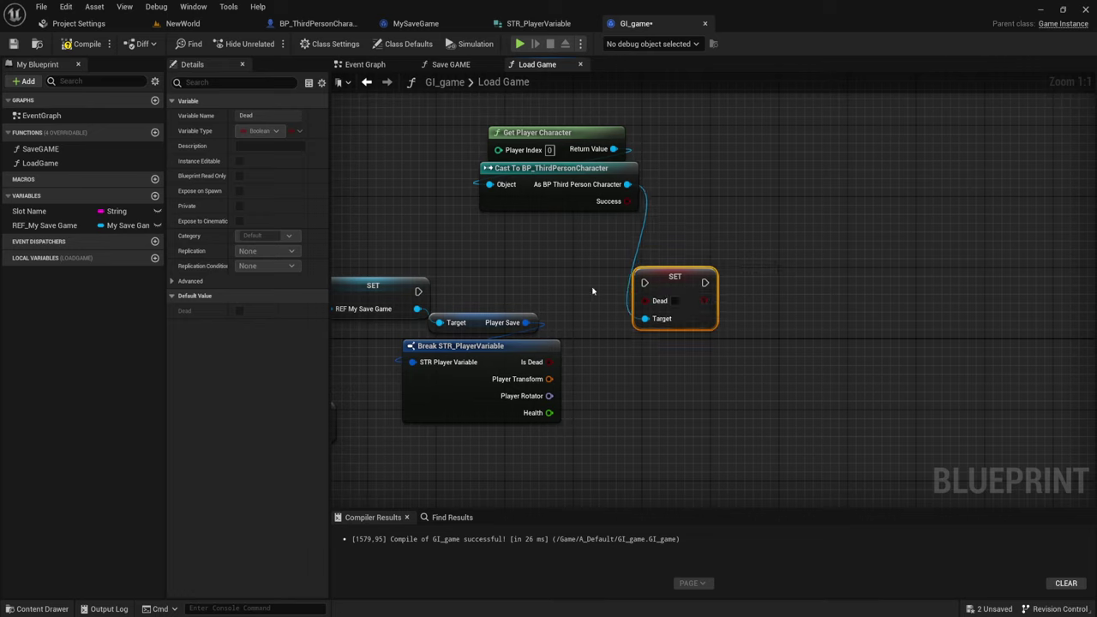
{"action": "mouse_move", "coordinate": [418, 292]}
{"action": "left_mouse_down"}
{"action": "mouse_move", "coordinate": [644, 289]}
{"action": "mouse_move", "coordinate": [553, 371]}
{"action": "mouse_move", "coordinate": [574, 375]}
{"action": "left_mouse_up"}
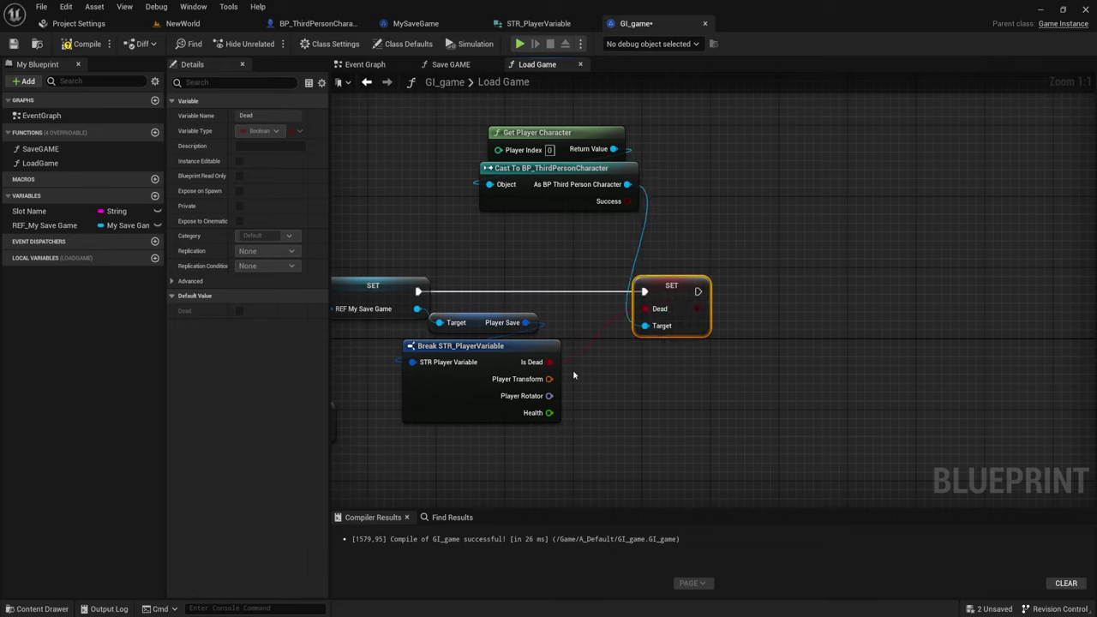
{"action": "left_click_drag", "start_coordinate": [651, 267], "coordinate": [728, 382]}
{"action": "right_click_drag", "start_coordinate": [729, 385], "coordinate": [623, 358]}
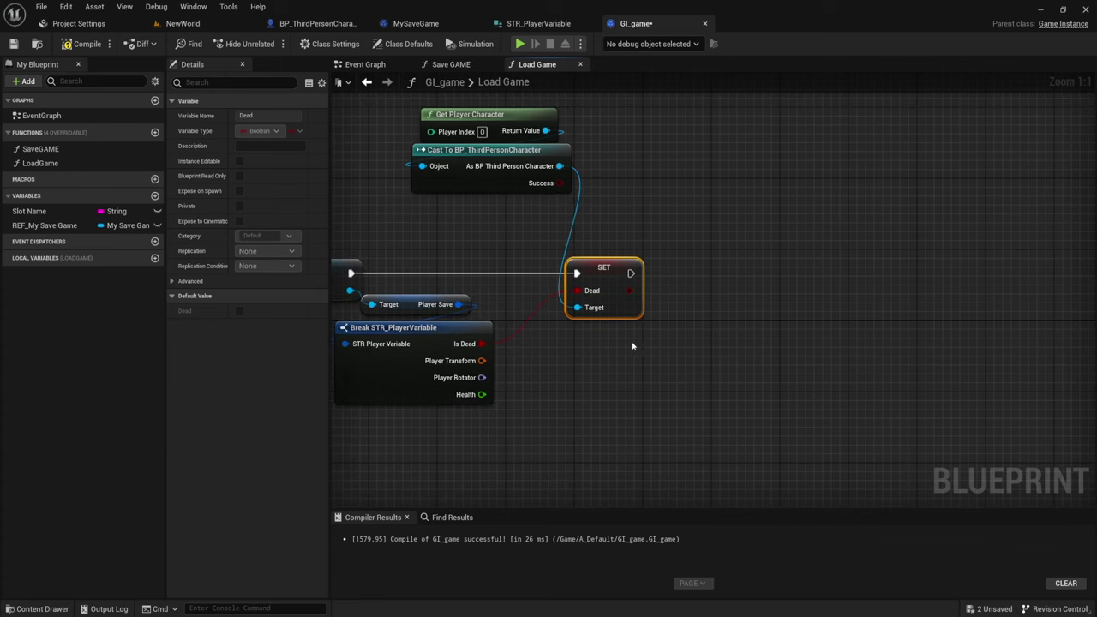
{"action": "right_click", "coordinate": [624, 342]}
{"action": "left_click", "coordinate": [692, 177]}
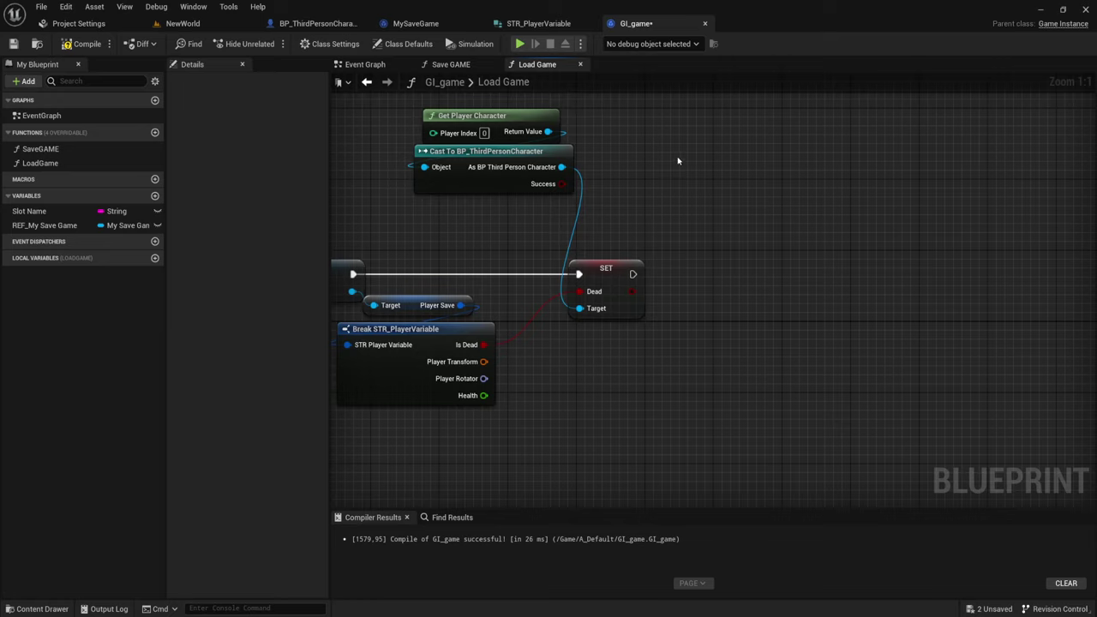
{"action": "right_click", "coordinate": [676, 160]}
{"action": "left_click", "coordinate": [643, 160]}
Add Set Actor Transform on the cast character after SET Dead, using the saved Player Transform
{"action": "left_click_drag", "start_coordinate": [561, 167], "coordinate": [645, 192]}
{"action": "type", "text": "set "}
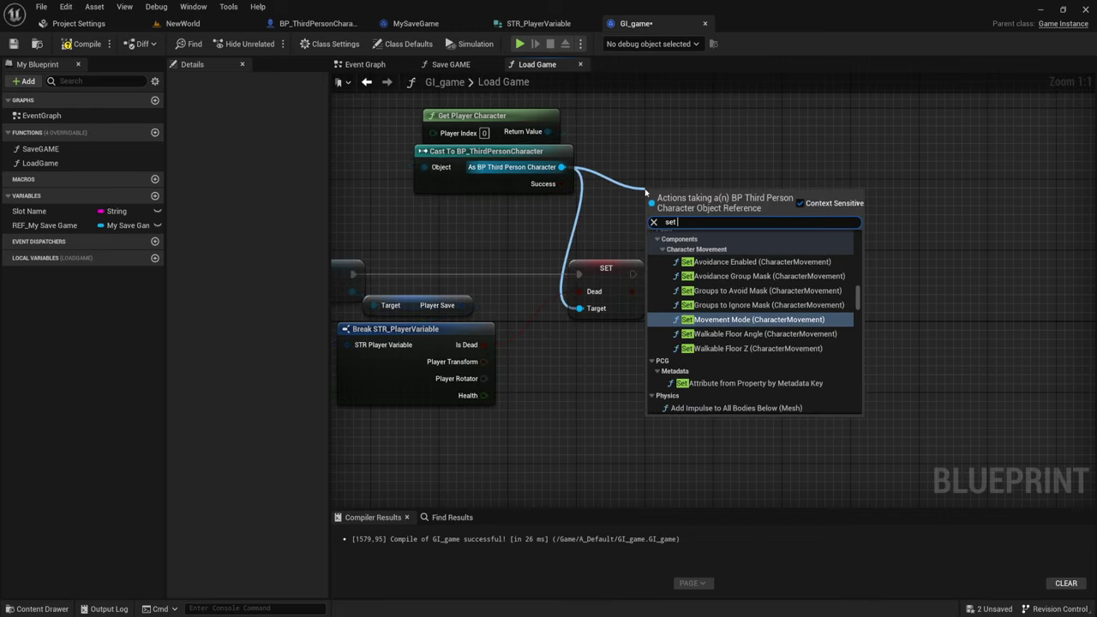
{"action": "type", "text": "actor"}
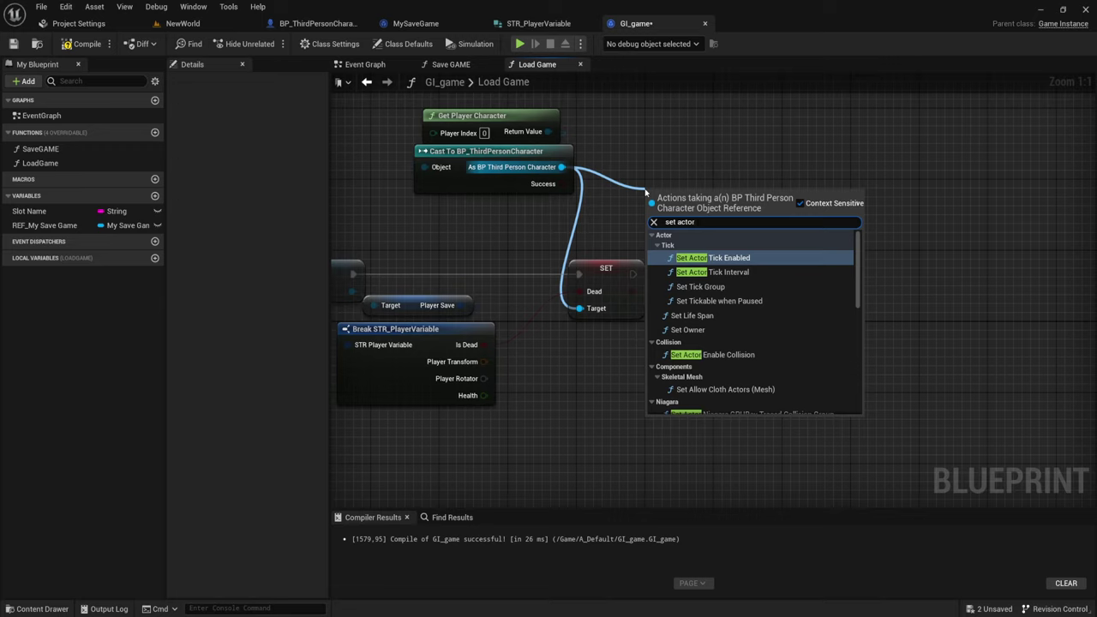
{"action": "scroll", "coordinate": [734, 343], "scroll_direction": "down", "scroll_amount": 3}
{"action": "scroll", "coordinate": [734, 340], "scroll_direction": "down", "scroll_amount": 3}
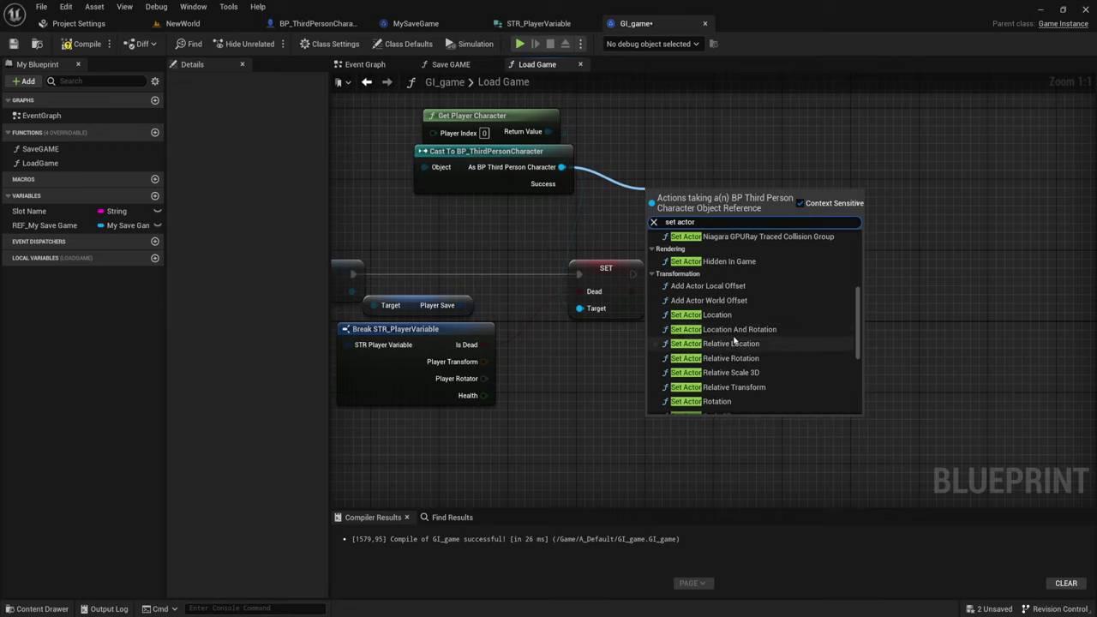
{"action": "scroll", "coordinate": [734, 342], "scroll_direction": "down", "scroll_amount": 3}
{"action": "left_click", "coordinate": [730, 359]}
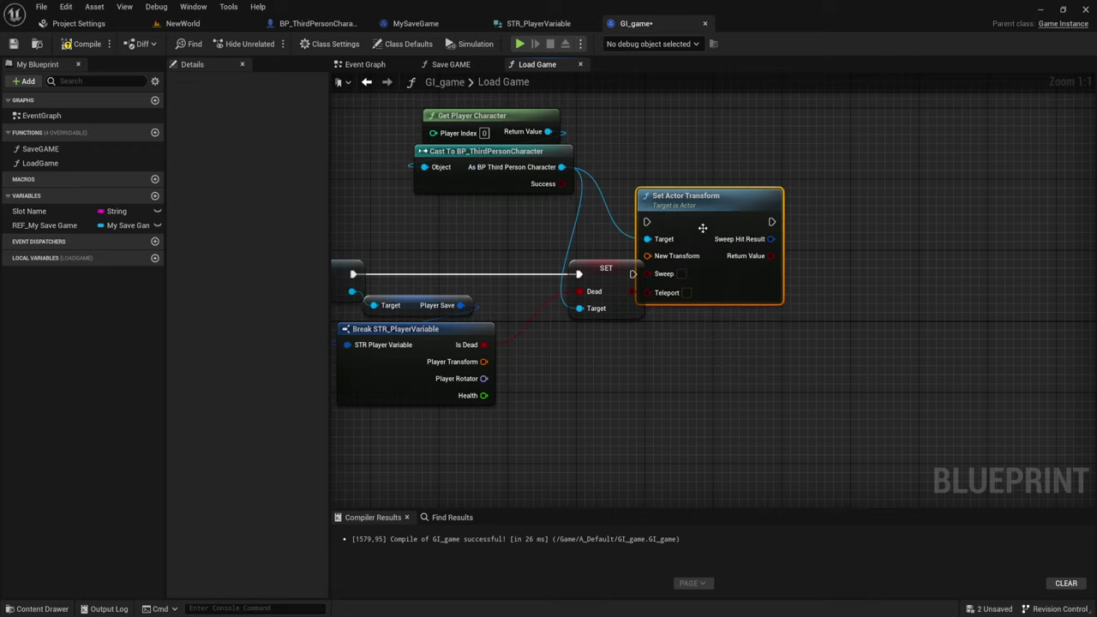
{"action": "left_click_drag", "start_coordinate": [702, 227], "coordinate": [727, 280]}
{"action": "left_click_drag", "start_coordinate": [632, 274], "coordinate": [671, 275]}
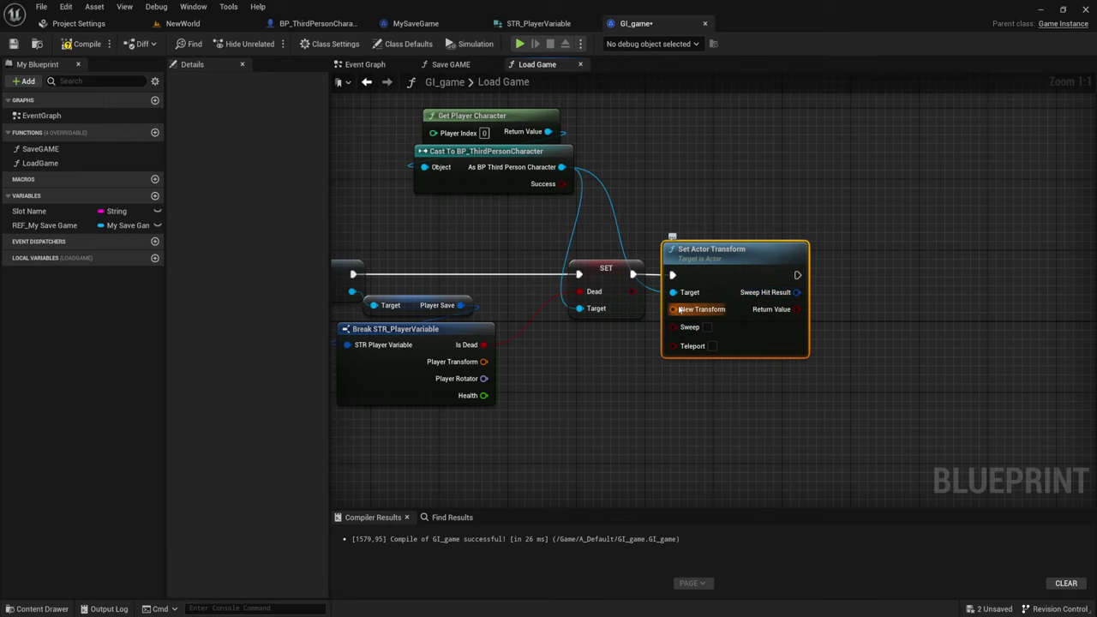
{"action": "mouse_move", "coordinate": [674, 309]}
{"action": "left_mouse_down"}
{"action": "mouse_move", "coordinate": [594, 176]}
{"action": "mouse_move", "coordinate": [483, 363]}
{"action": "left_mouse_up"}
{"action": "right_click_drag", "start_coordinate": [649, 388], "coordinate": [581, 380]}
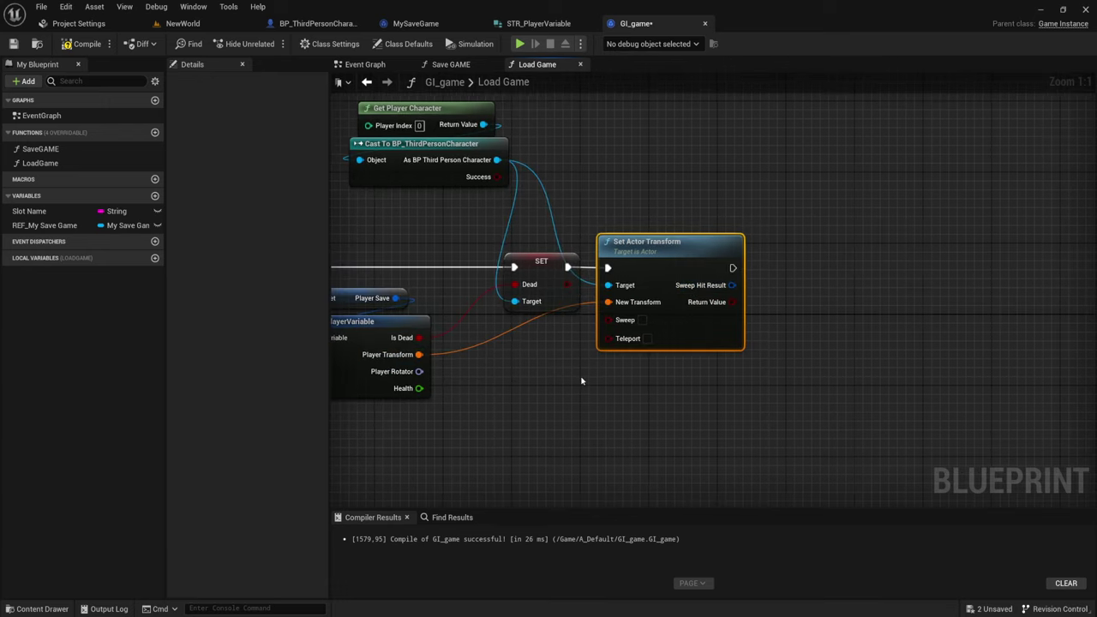
{"action": "right_click_drag", "start_coordinate": [725, 386], "coordinate": [730, 423]}
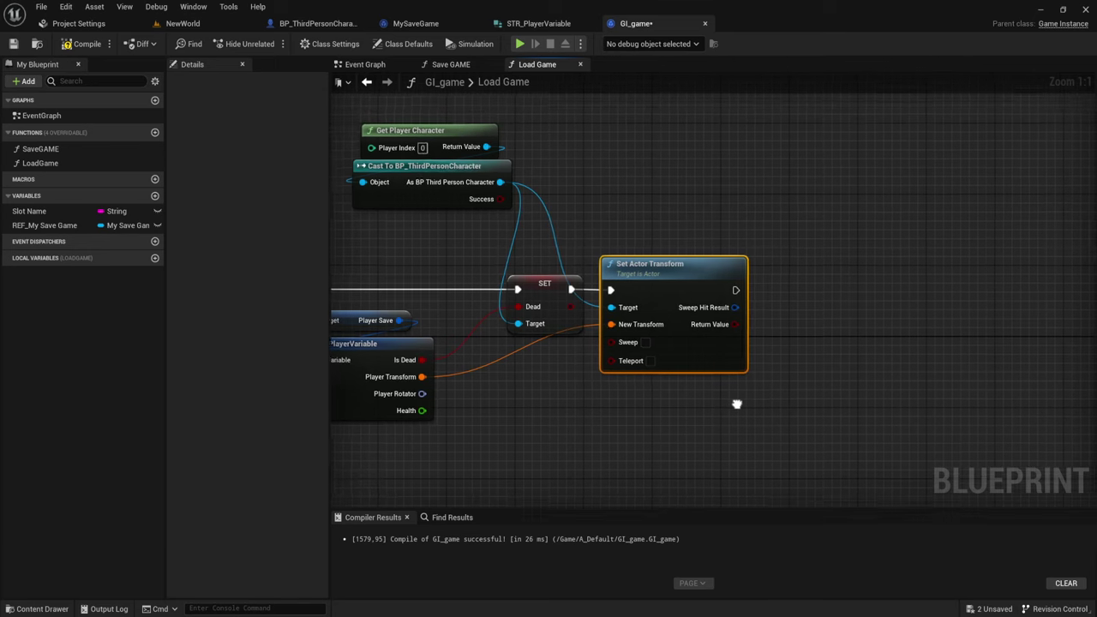
Add Get Player Controller and a Set Control Rotation node targeting it
{"action": "right_click", "coordinate": [635, 136]}
{"action": "type", "text": "get"}
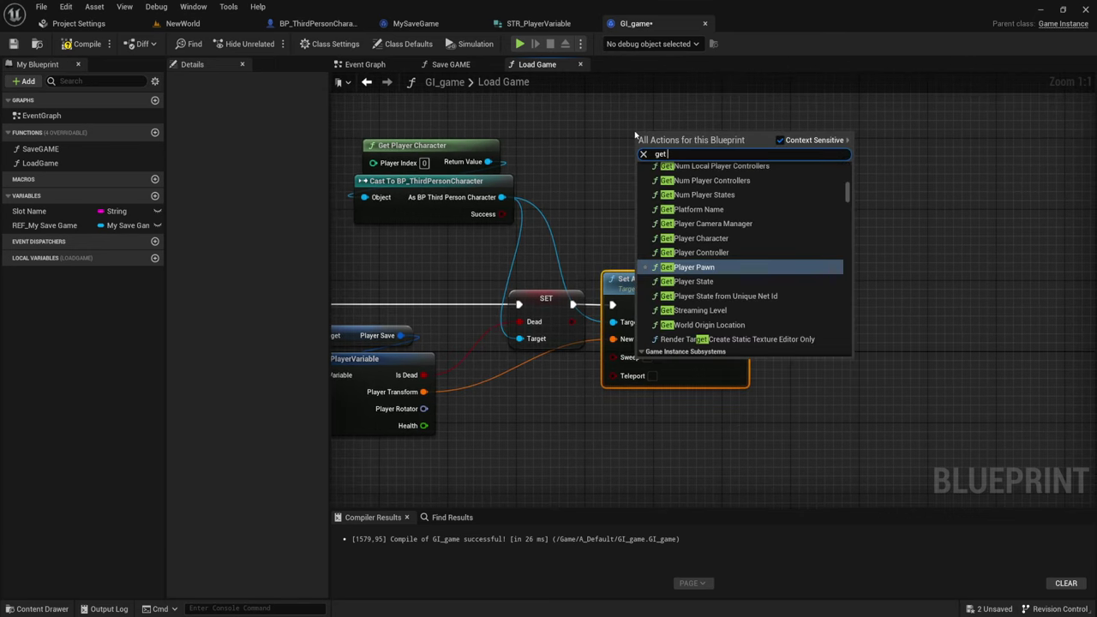
{"action": "type", "text": " pla"}
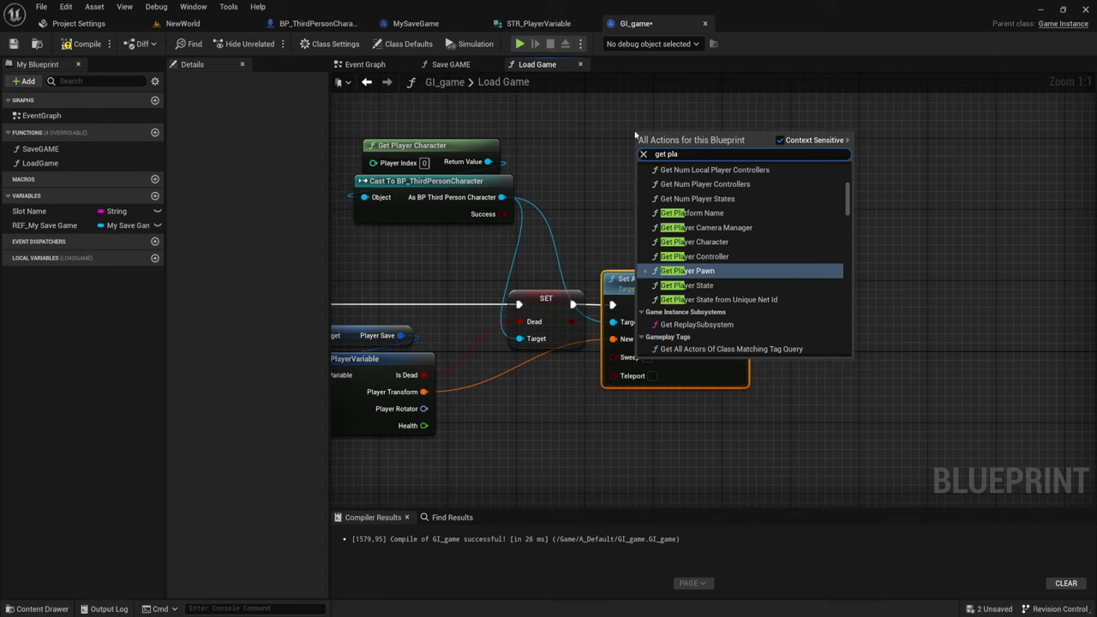
{"action": "left_click", "coordinate": [729, 256]}
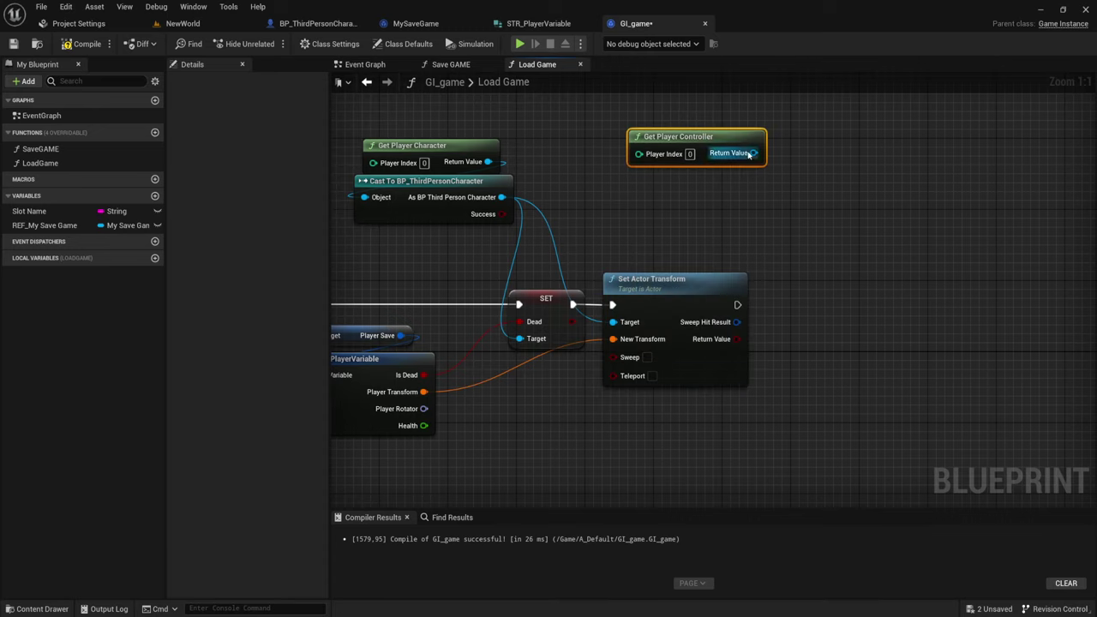
{"action": "left_click_drag", "start_coordinate": [751, 153], "coordinate": [669, 190]}
{"action": "type", "text": "set"}
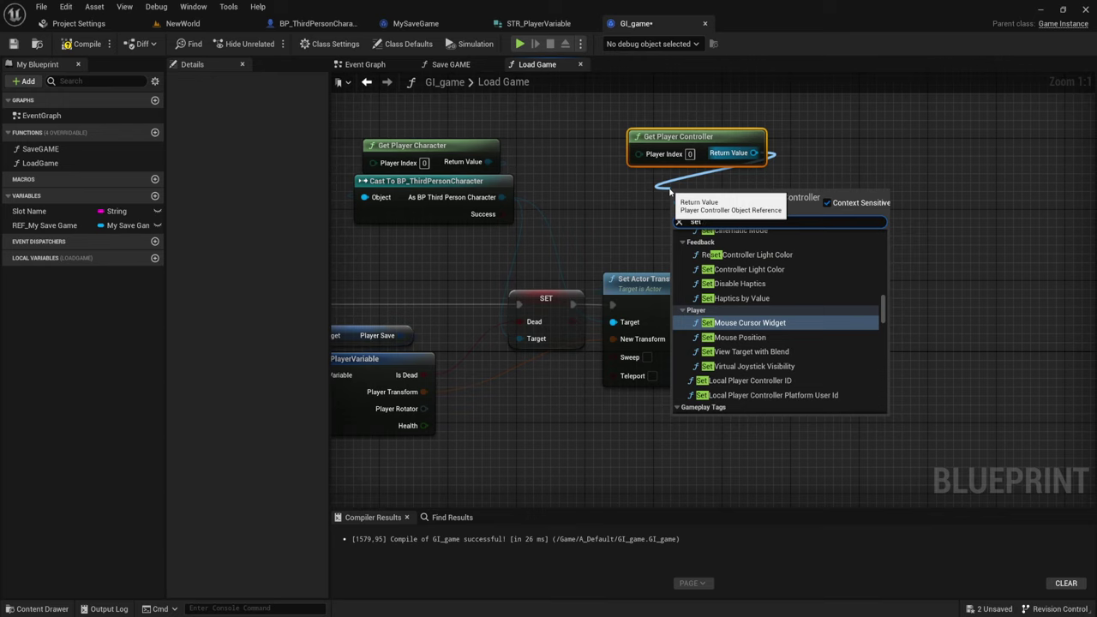
{"action": "type", "text": " con"}
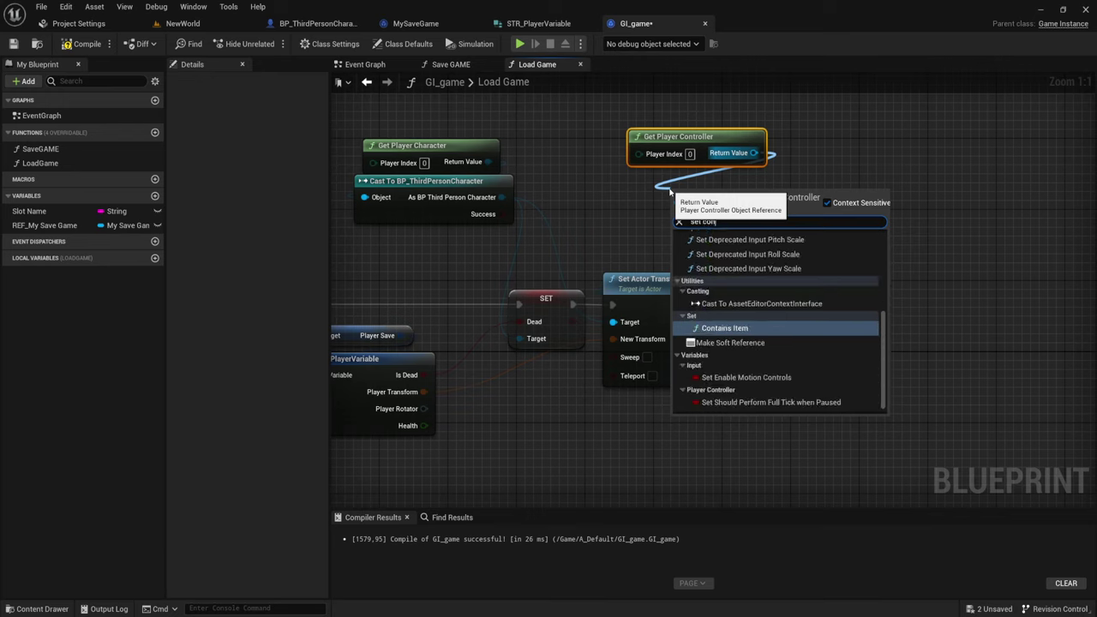
{"action": "type", "text": "tr"}
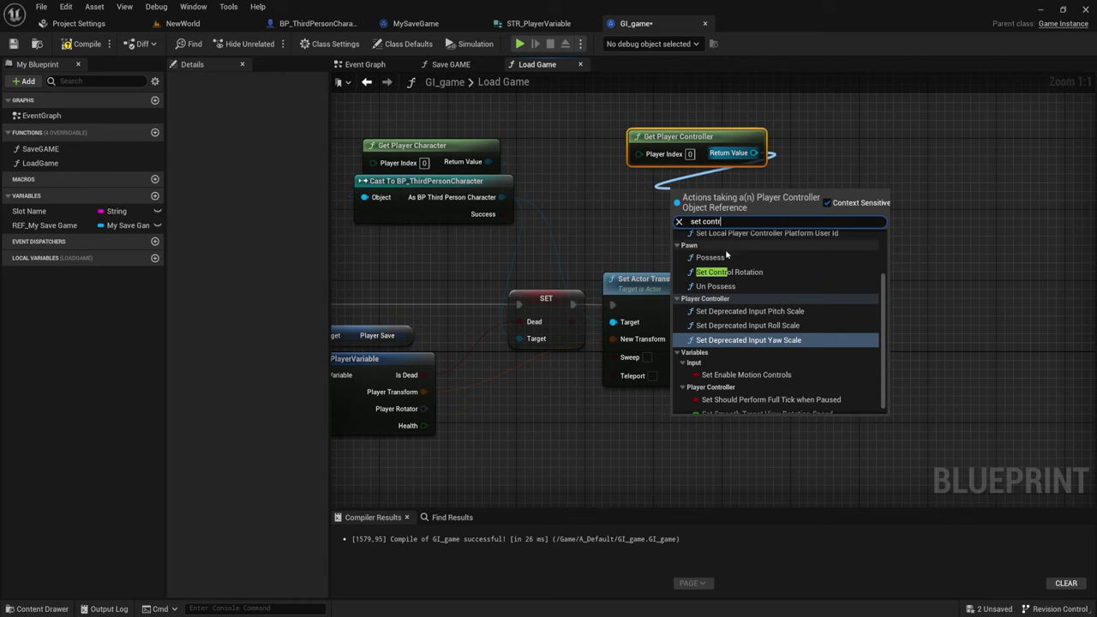
{"action": "left_click", "coordinate": [729, 272]}
Chain Set Control Rotation after Set Actor Transform and feed it the saved Player Rotator
{"action": "left_click_drag", "start_coordinate": [729, 236], "coordinate": [878, 348]}
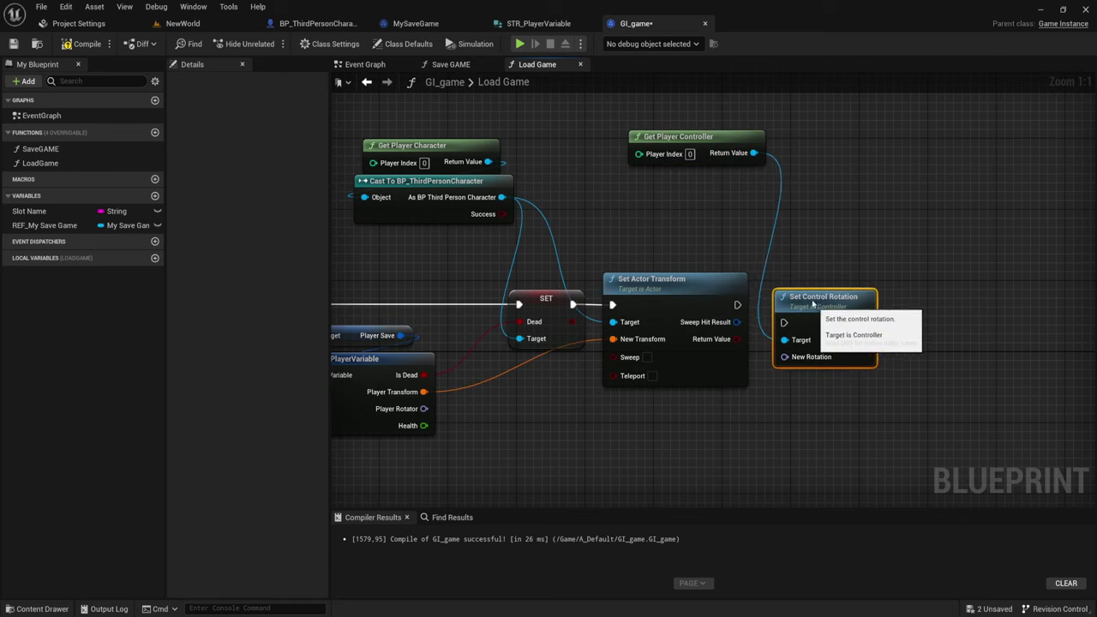
{"action": "right_click_drag", "start_coordinate": [828, 374], "coordinate": [687, 357]}
{"action": "left_click_drag", "start_coordinate": [596, 289], "coordinate": [634, 298]}
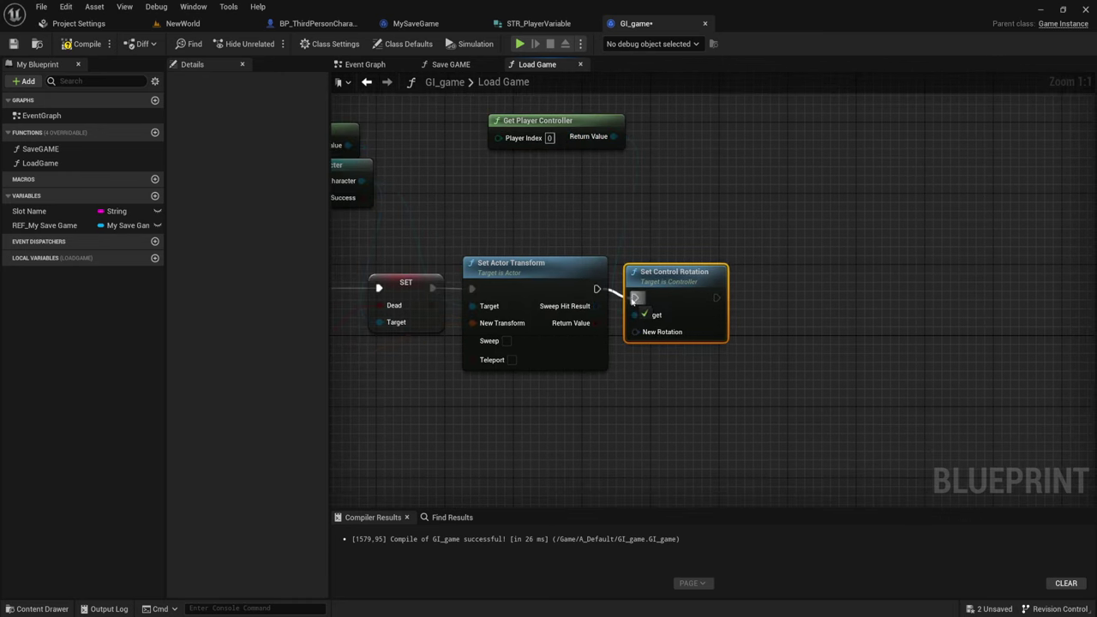
{"action": "right_click_drag", "start_coordinate": [357, 378], "coordinate": [541, 369]}
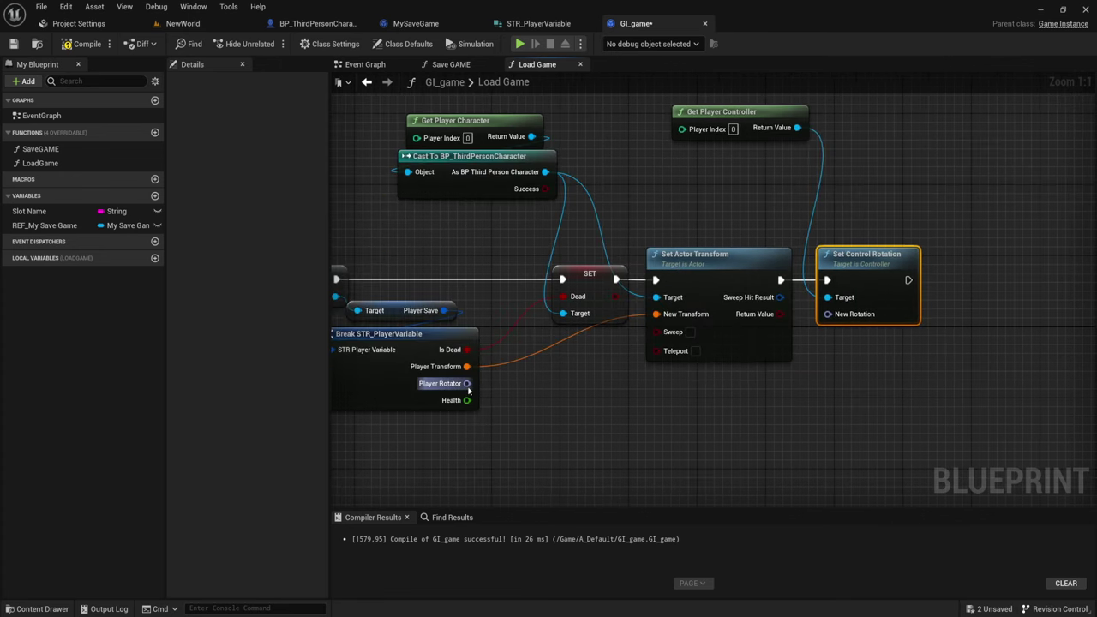
{"action": "left_click_drag", "start_coordinate": [466, 383], "coordinate": [829, 318]}
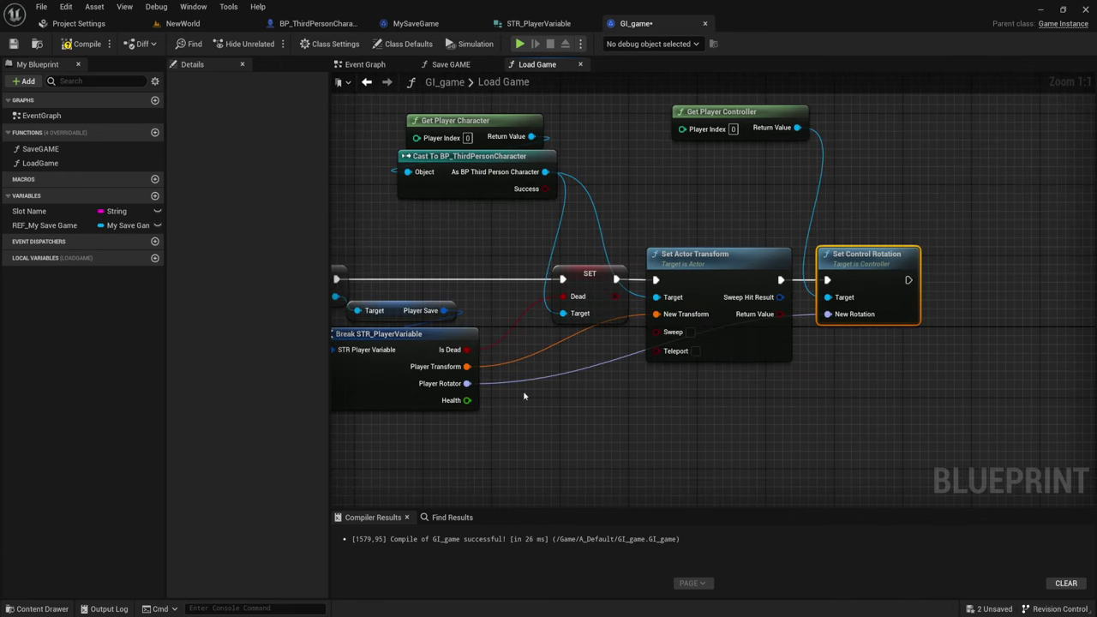
{"action": "mouse_move", "coordinate": [783, 435]}
{"action": "right_mouse_down"}
{"action": "mouse_move", "coordinate": [732, 434]}
{"action": "mouse_move", "coordinate": [695, 415]}
{"action": "right_mouse_up"}
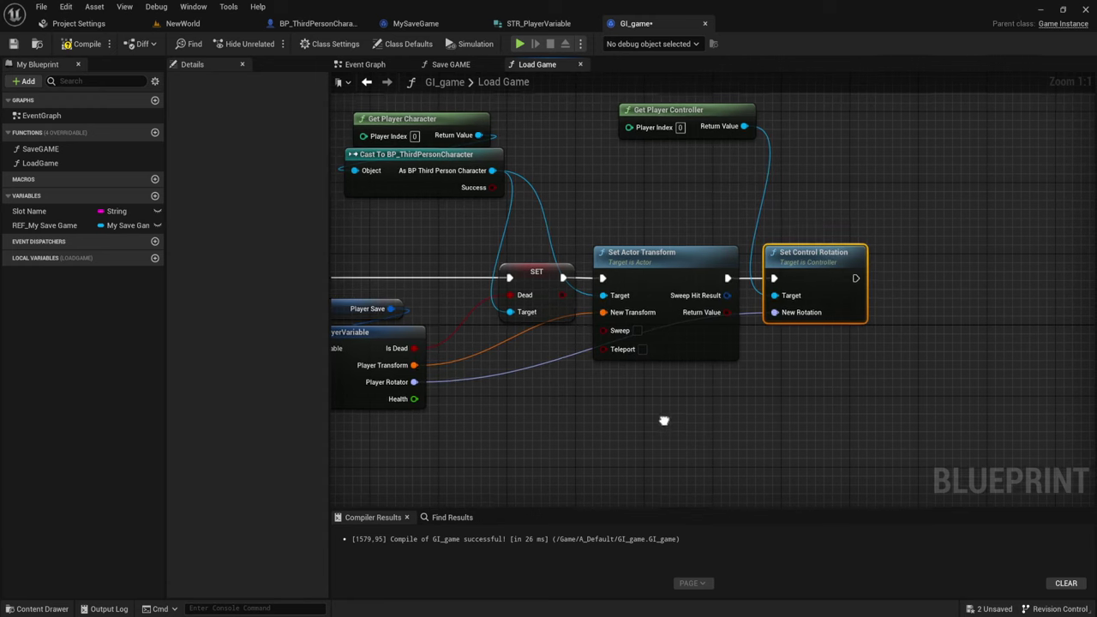
{"action": "left_click_drag", "start_coordinate": [491, 168], "coordinate": [595, 190]}
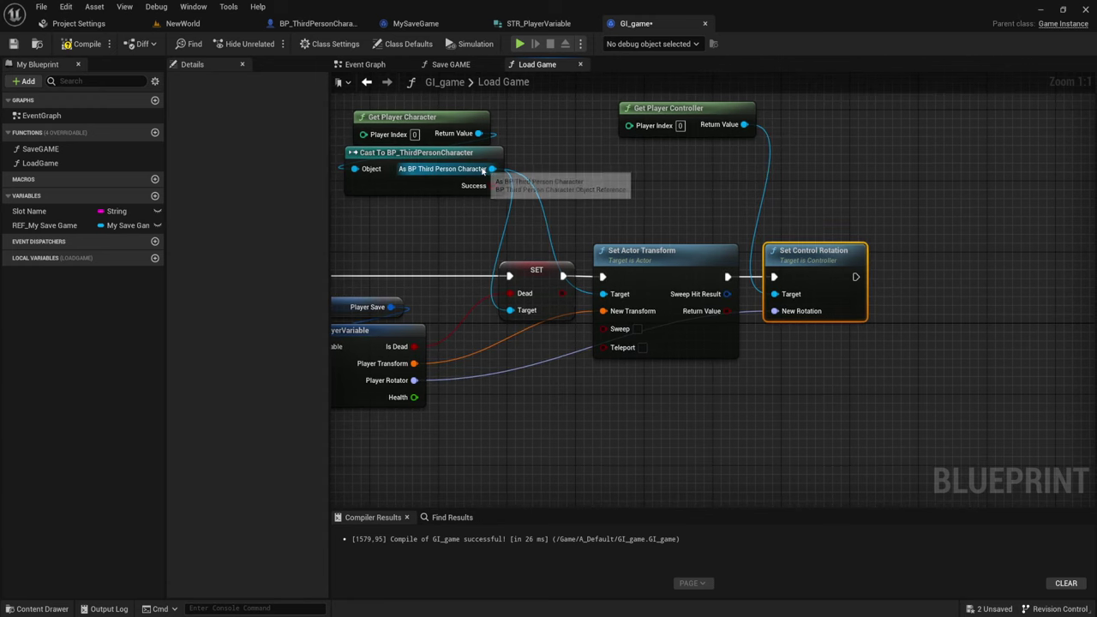
Add SET HEALTH on the character after Set Control Rotation, fed by the saved Health value
{"action": "type", "text": "set "}
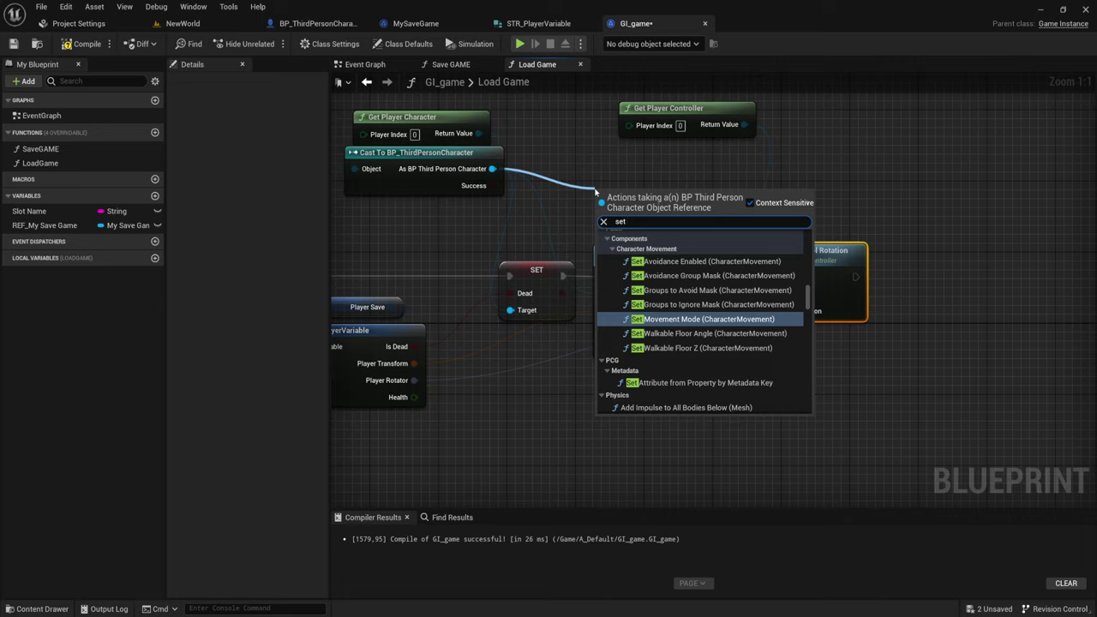
{"action": "type", "text": "hea"}
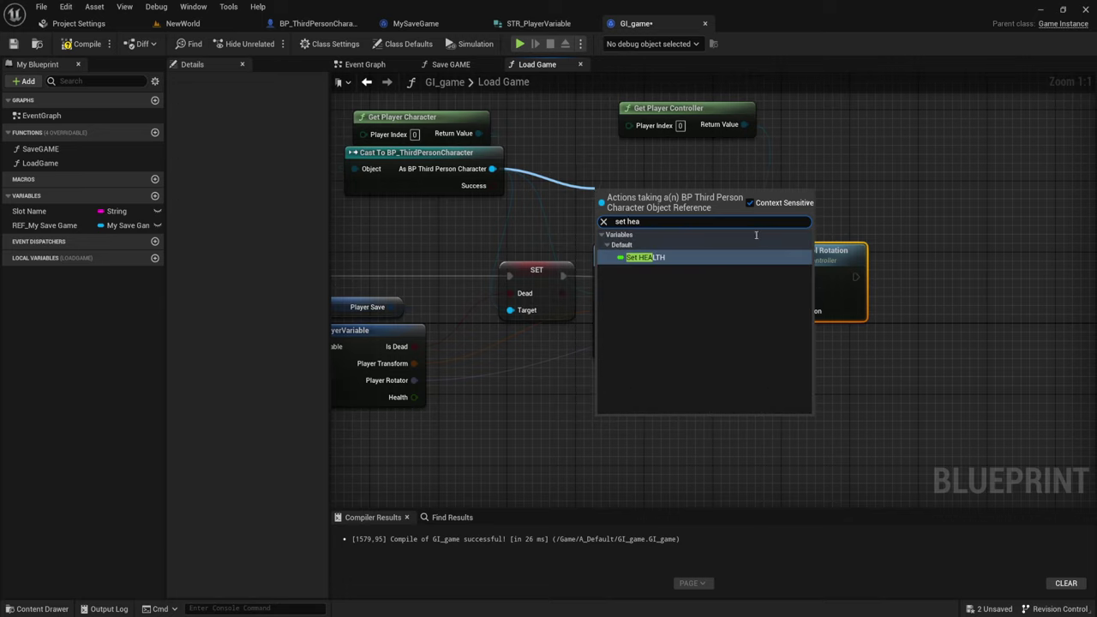
{"action": "left_click", "coordinate": [651, 257]}
{"action": "mouse_move", "coordinate": [648, 190]}
{"action": "left_mouse_down"}
{"action": "mouse_move", "coordinate": [1006, 296]}
{"action": "mouse_move", "coordinate": [905, 260]}
{"action": "left_mouse_up"}
{"action": "left_click_drag", "start_coordinate": [818, 276], "coordinate": [875, 267]}
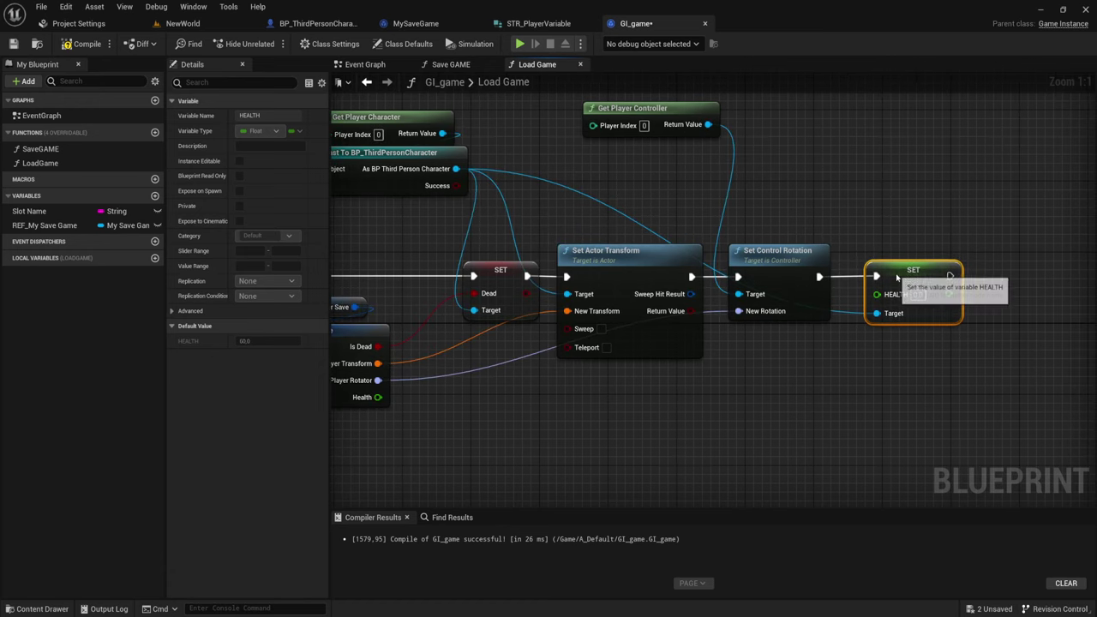
{"action": "right_click_drag", "start_coordinate": [641, 435], "coordinate": [691, 373]}
{"action": "mouse_move", "coordinate": [427, 336]}
{"action": "left_mouse_down"}
{"action": "mouse_move", "coordinate": [926, 233]}
{"action": "mouse_move", "coordinate": [957, 360]}
{"action": "left_mouse_up"}
{"action": "right_click_drag", "start_coordinate": [962, 292], "coordinate": [922, 351]}
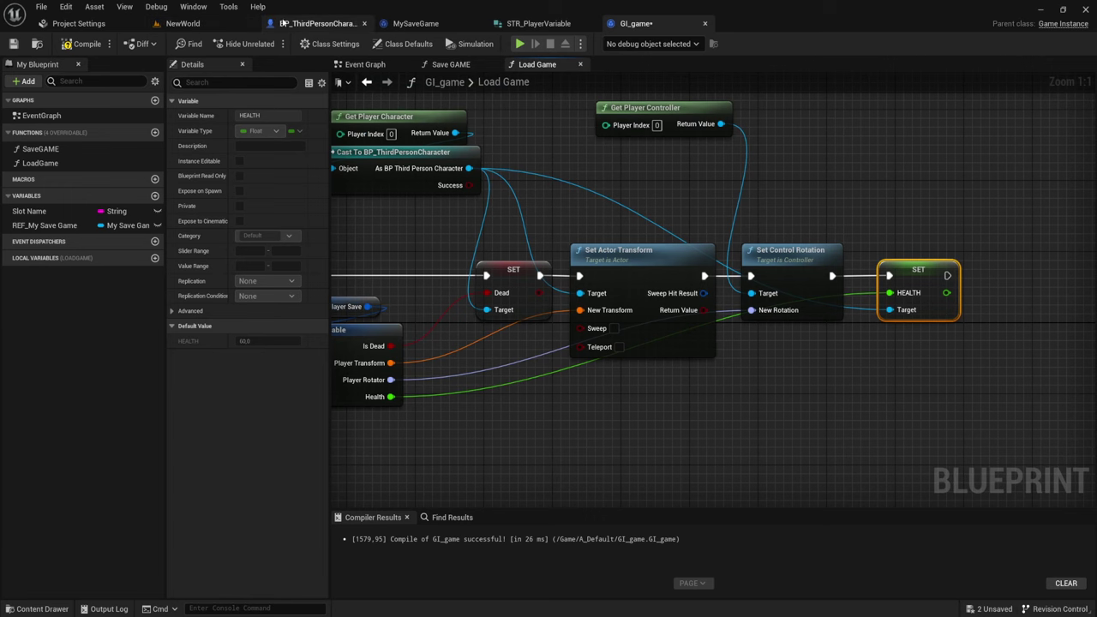
{"action": "left_click", "coordinate": [315, 24]}
Review the Dead and HEALTH (default 60.0) variables and compile BP_ThirdPersonCharacter
{"action": "left_click", "coordinate": [21, 400]}
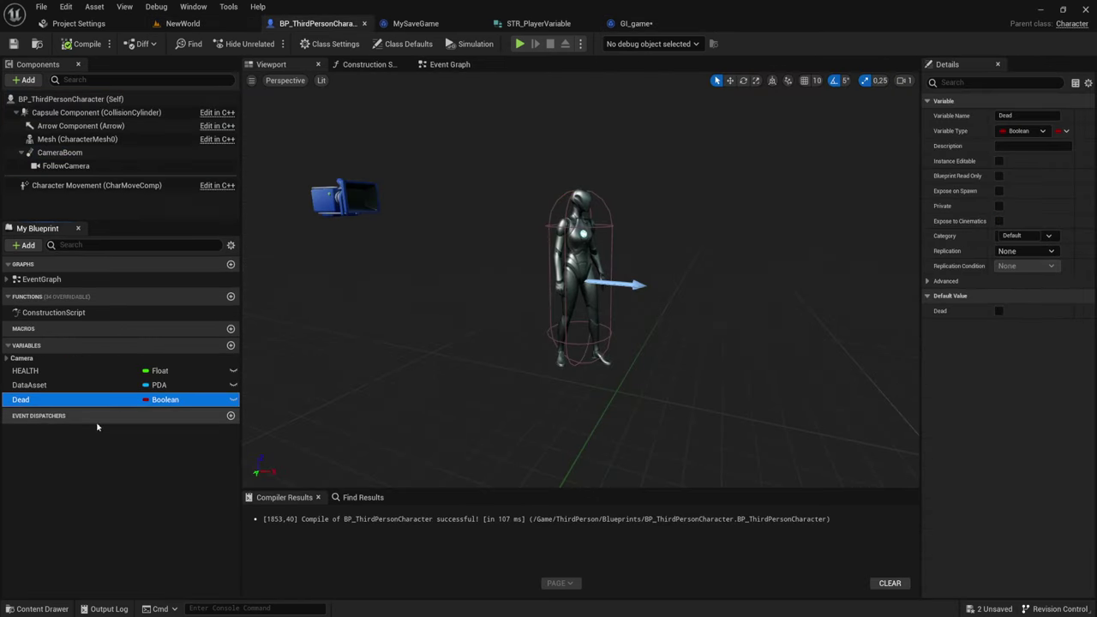
{"action": "left_click", "coordinate": [31, 373]}
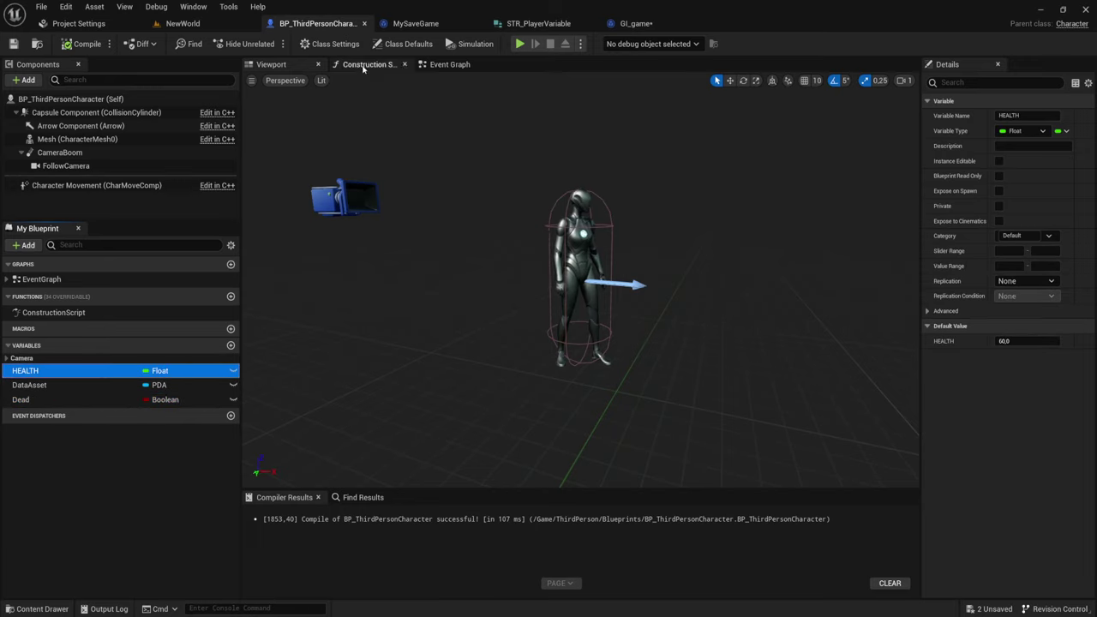
{"action": "left_click", "coordinate": [86, 44]}
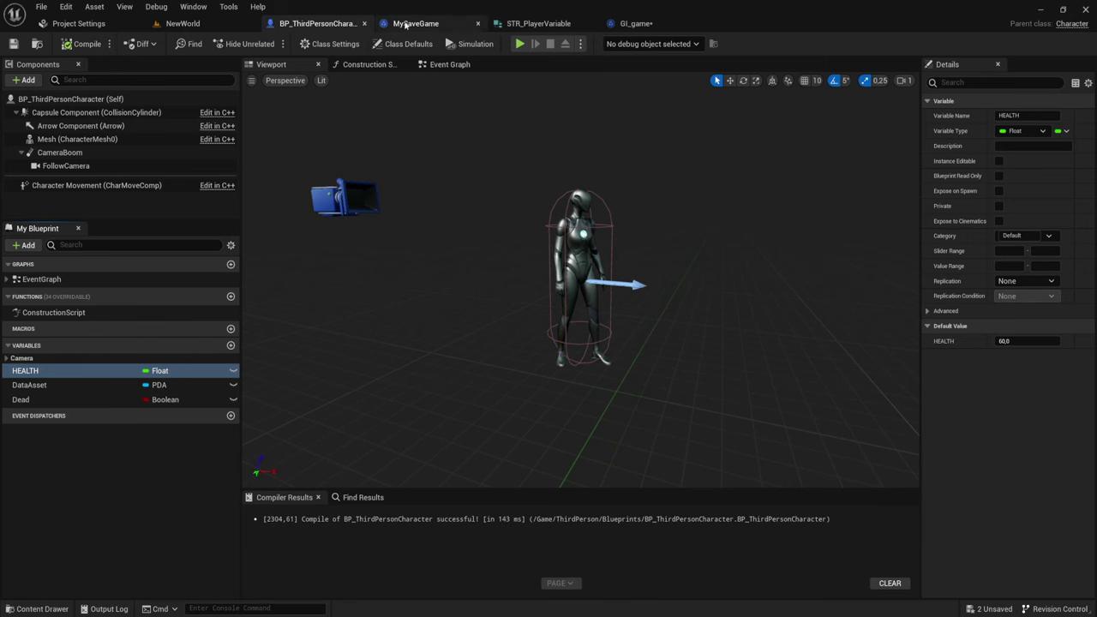
{"action": "left_click", "coordinate": [650, 24]}
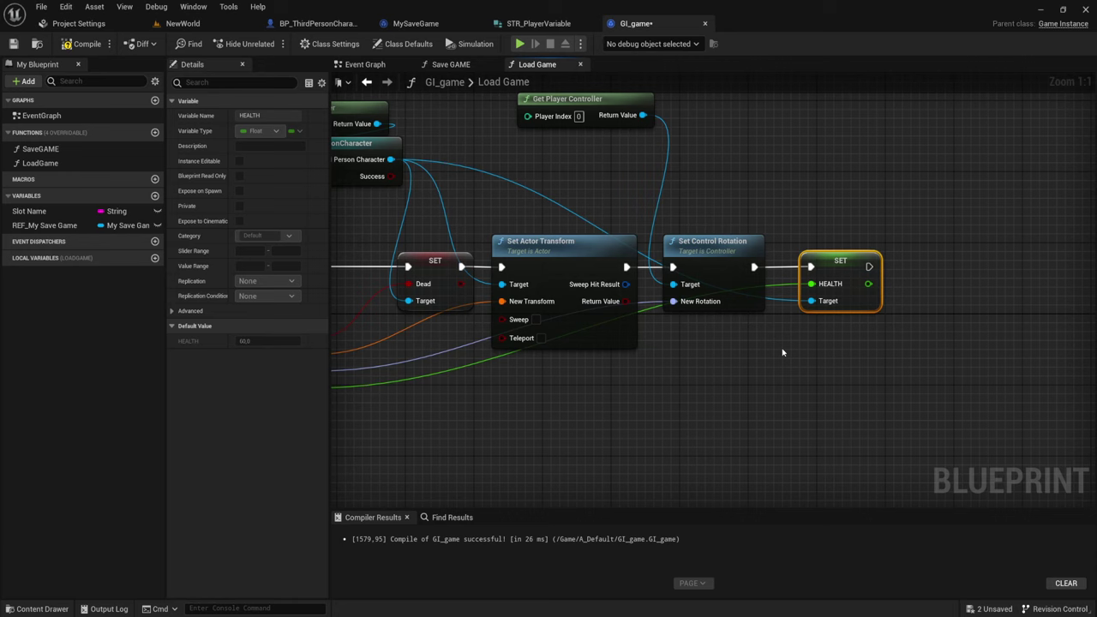
Add a Print String node after SET HEALTH in Load Game
{"action": "scroll", "coordinate": [797, 356], "scroll_direction": "down", "scroll_amount": 3}
{"action": "scroll", "coordinate": [797, 355], "scroll_direction": "up", "scroll_amount": 1}
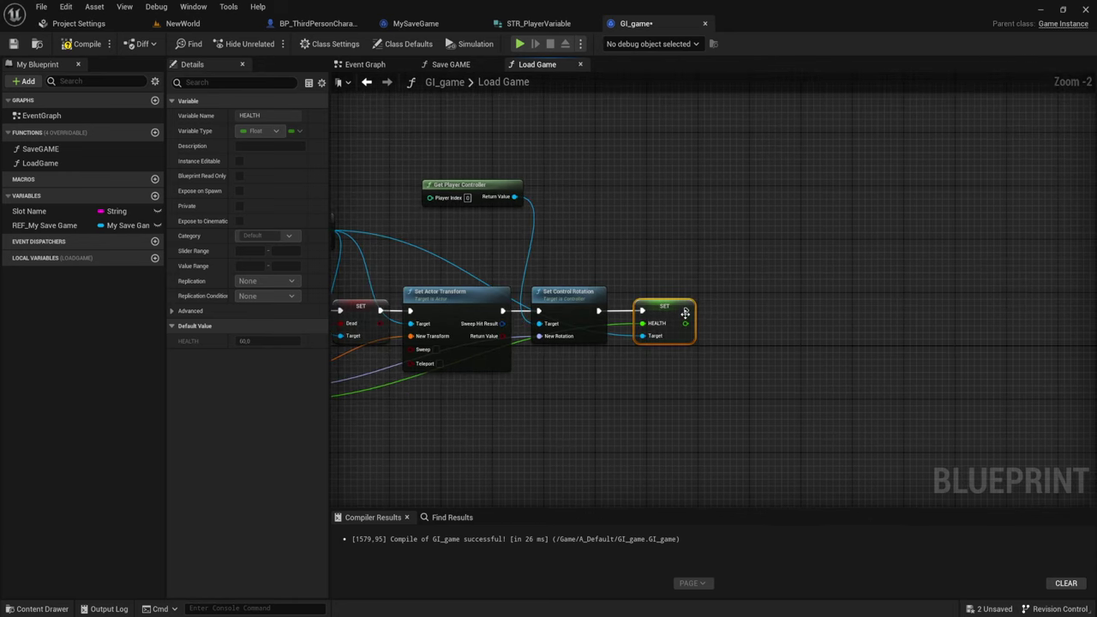
{"action": "left_click_drag", "start_coordinate": [685, 310], "coordinate": [744, 240]}
{"action": "type", "text": "print"}
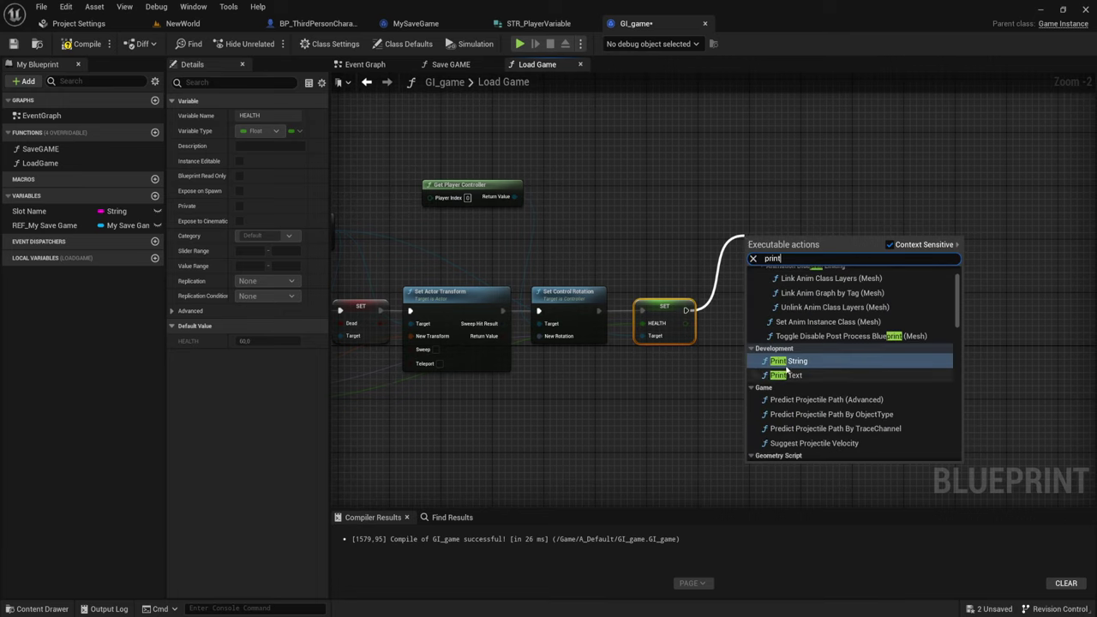
{"action": "left_click", "coordinate": [793, 362]}
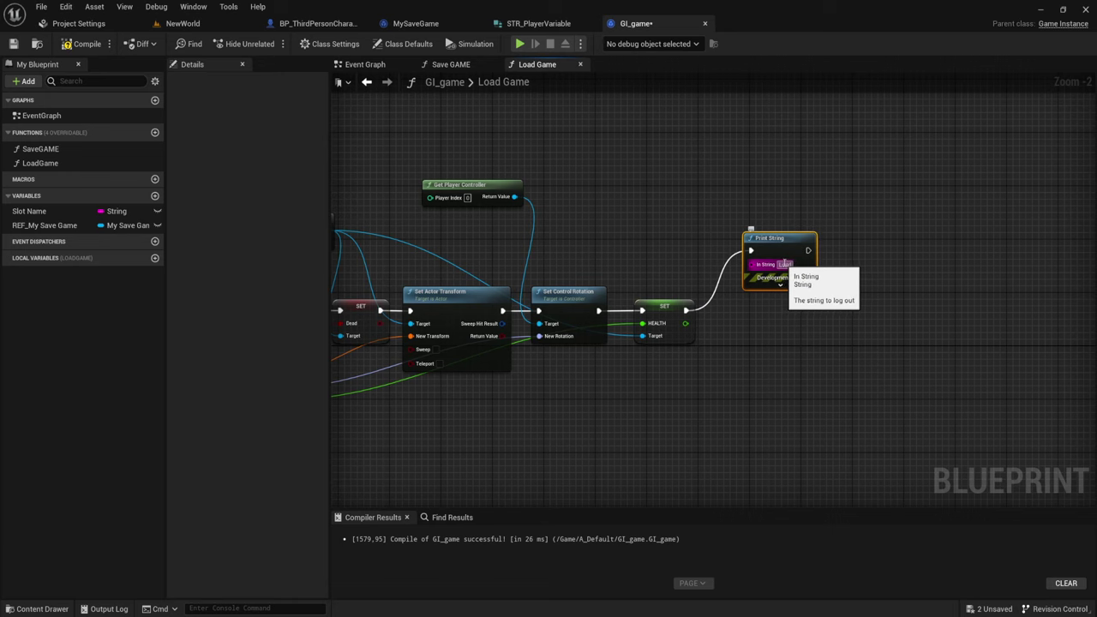
{"action": "scroll", "coordinate": [778, 256], "scroll_direction": "down", "scroll_amount": 2}
{"action": "mouse_move", "coordinate": [778, 255]}
{"action": "right_mouse_down"}
{"action": "mouse_move", "coordinate": [710, 328]}
{"action": "mouse_move", "coordinate": [738, 323]}
{"action": "right_mouse_up"}
{"action": "scroll", "coordinate": [709, 328], "scroll_direction": "up", "scroll_amount": 2}
{"action": "right_click_drag", "start_coordinate": [820, 310], "coordinate": [725, 232]}
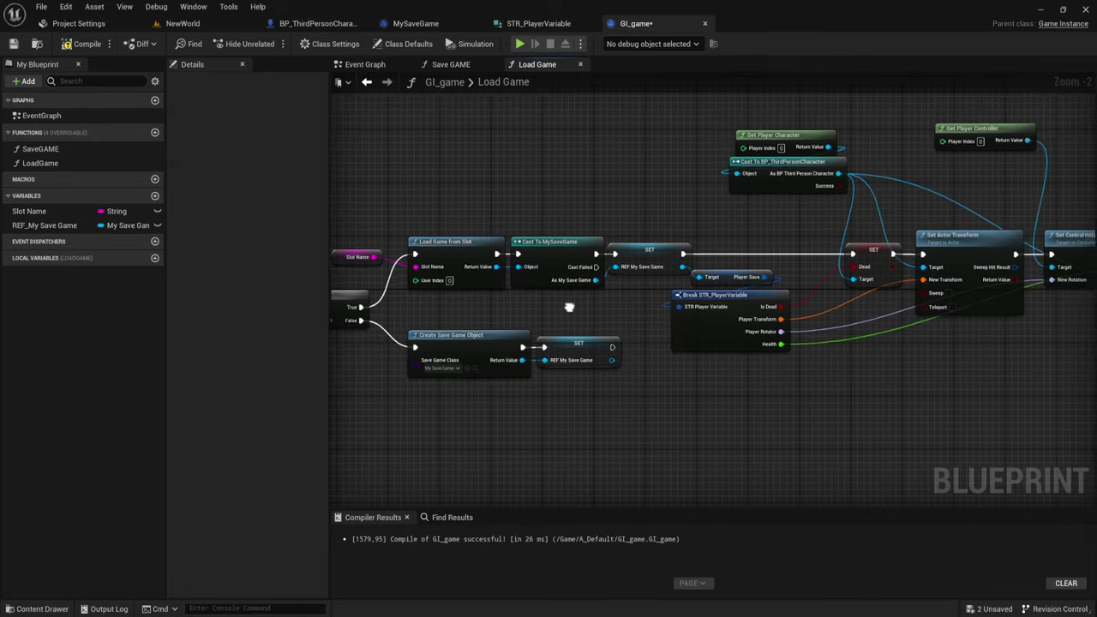
{"action": "left_click_drag", "start_coordinate": [725, 233], "coordinate": [699, 245]}
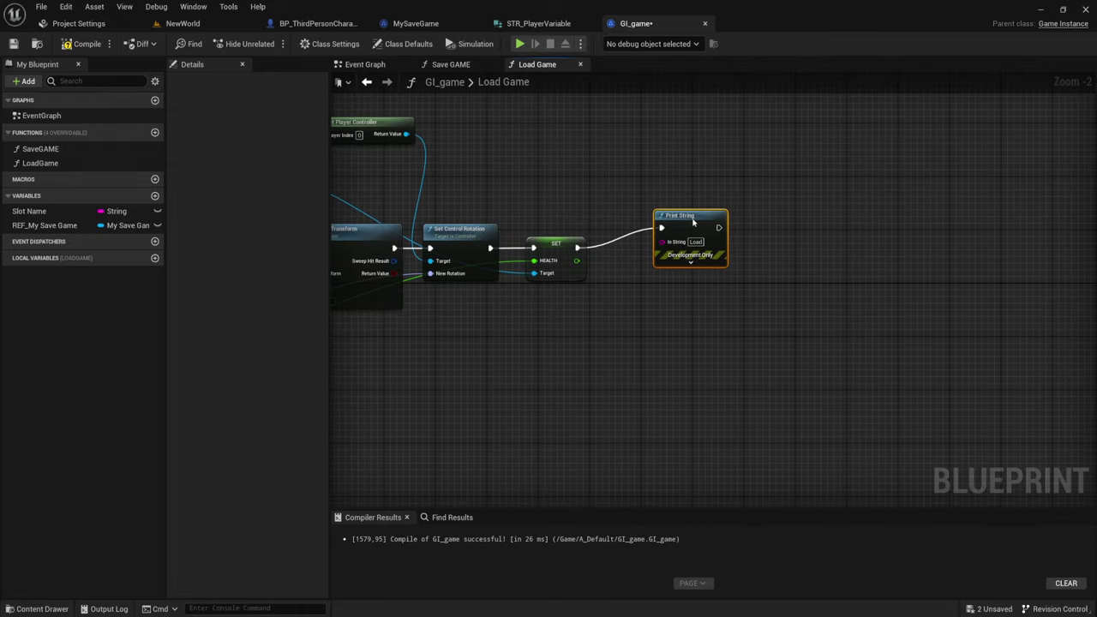
Make the Print String show LOADGAME in purple text, adjusting its display duration
{"action": "left_click", "coordinate": [683, 262]}
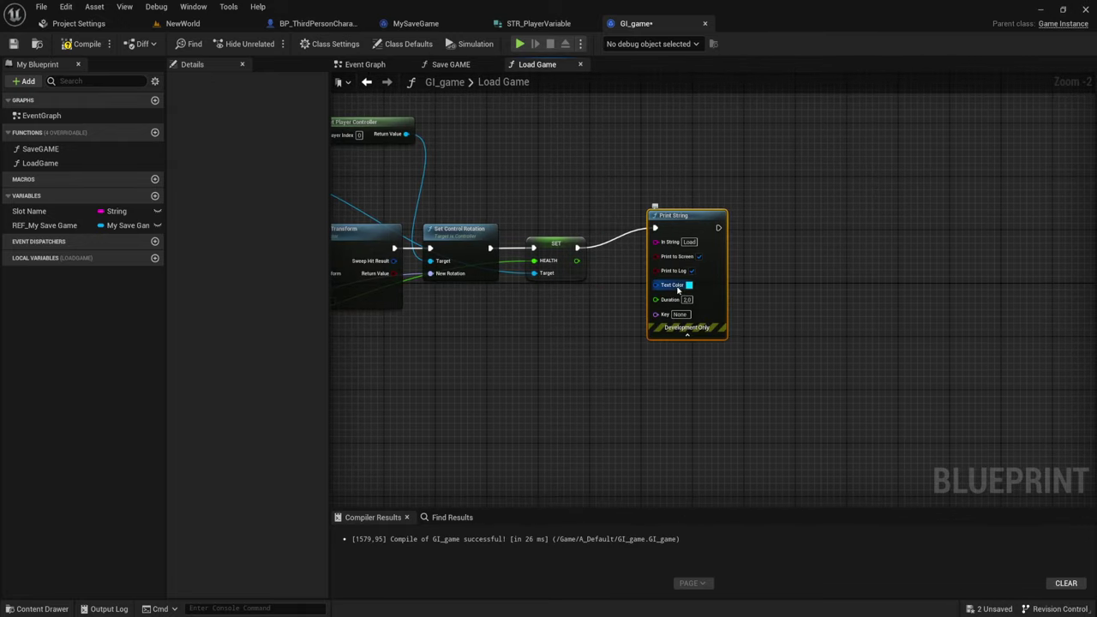
{"action": "left_click", "coordinate": [688, 285]}
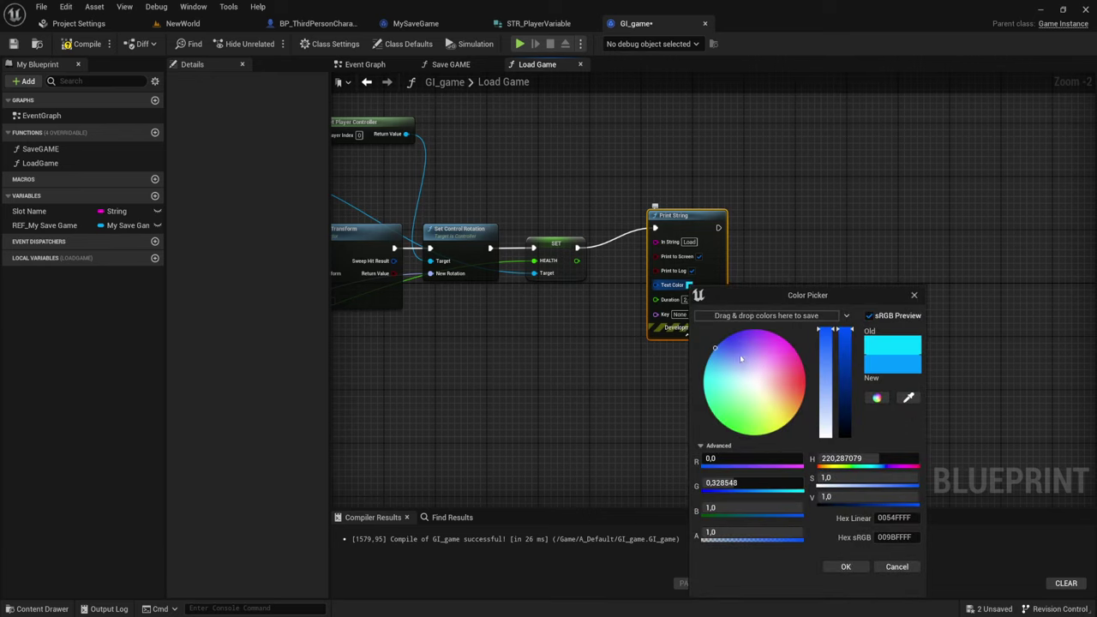
{"action": "left_click_drag", "start_coordinate": [827, 463], "coordinate": [852, 463]}
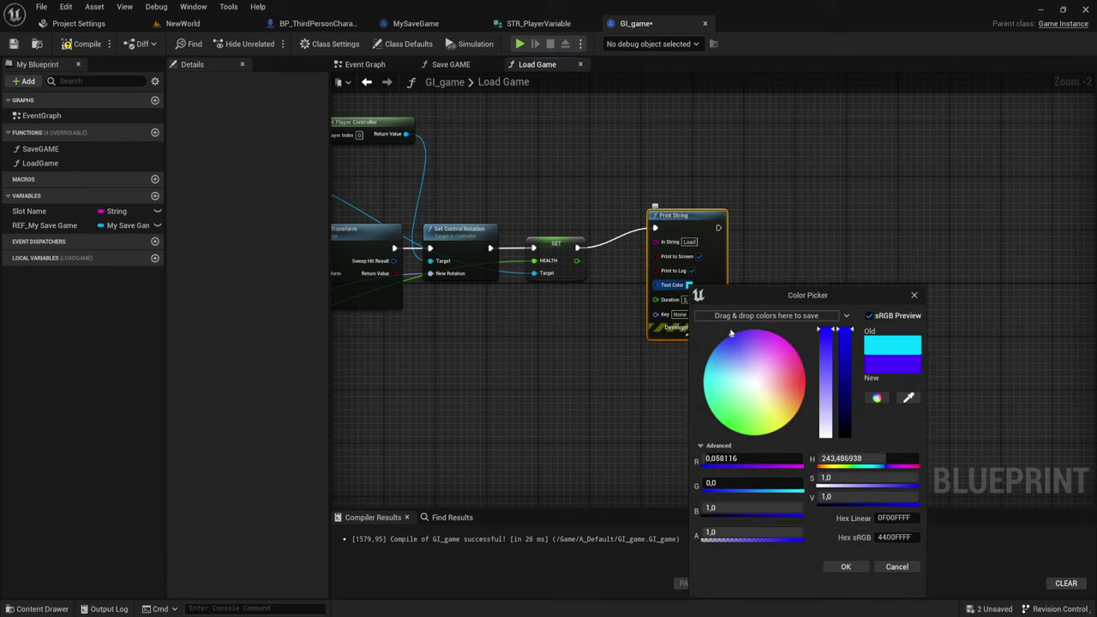
{"action": "left_click", "coordinate": [845, 566]}
{"action": "left_click", "coordinate": [699, 242]}
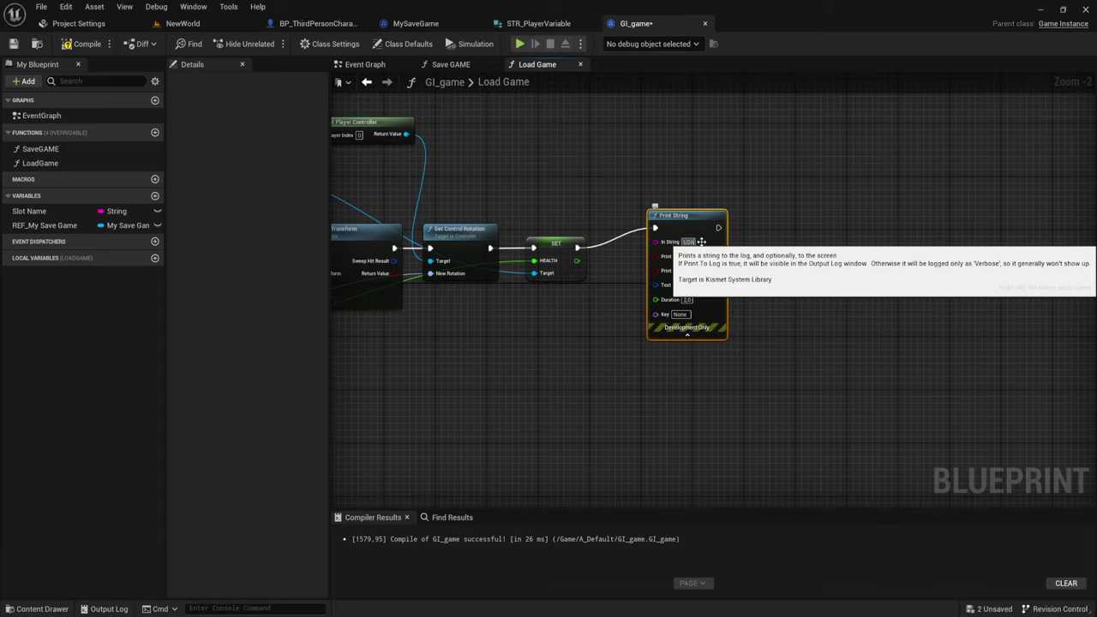
{"action": "type", "text": "GAME"}
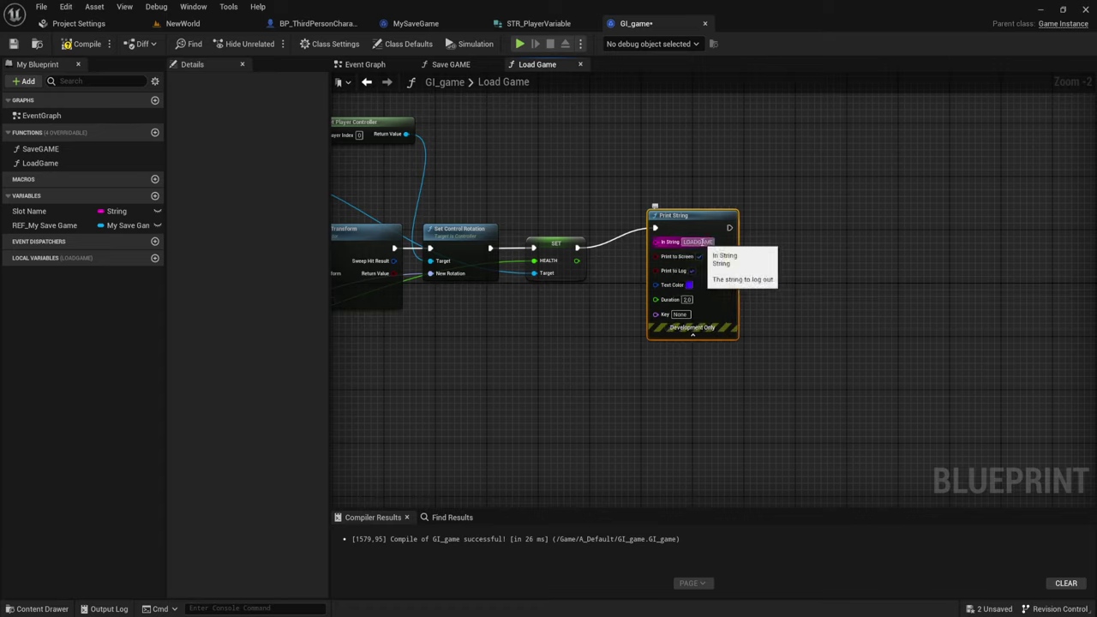
{"action": "key", "text": "Return"}
{"action": "left_click", "coordinate": [686, 299]}
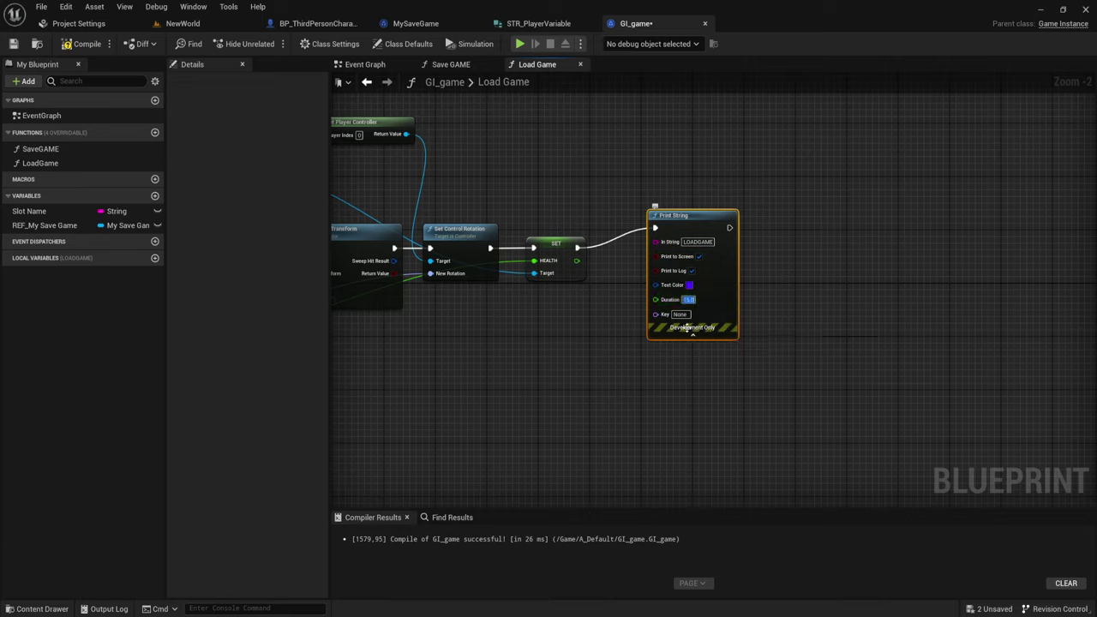
{"action": "left_click", "coordinate": [687, 332]}
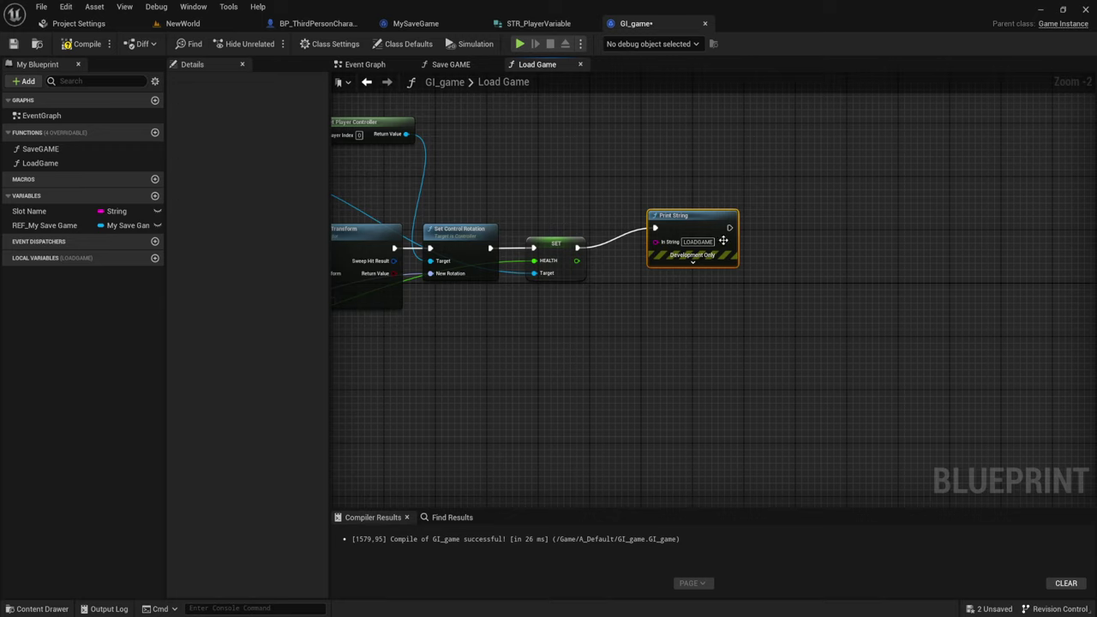
Duplicate the print, chain it after the first, feed it HEALTH, and compile GI_game
{"action": "key", "text": "ctrl+c"}
{"action": "key", "text": "ctrl+v"}
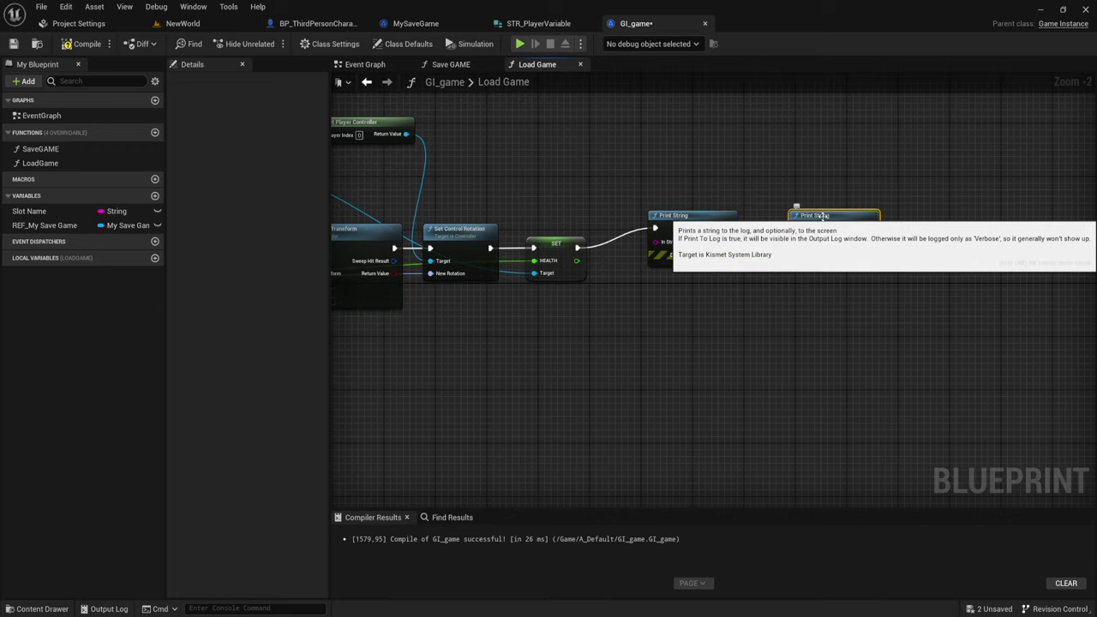
{"action": "left_click_drag", "start_coordinate": [789, 234], "coordinate": [729, 228]}
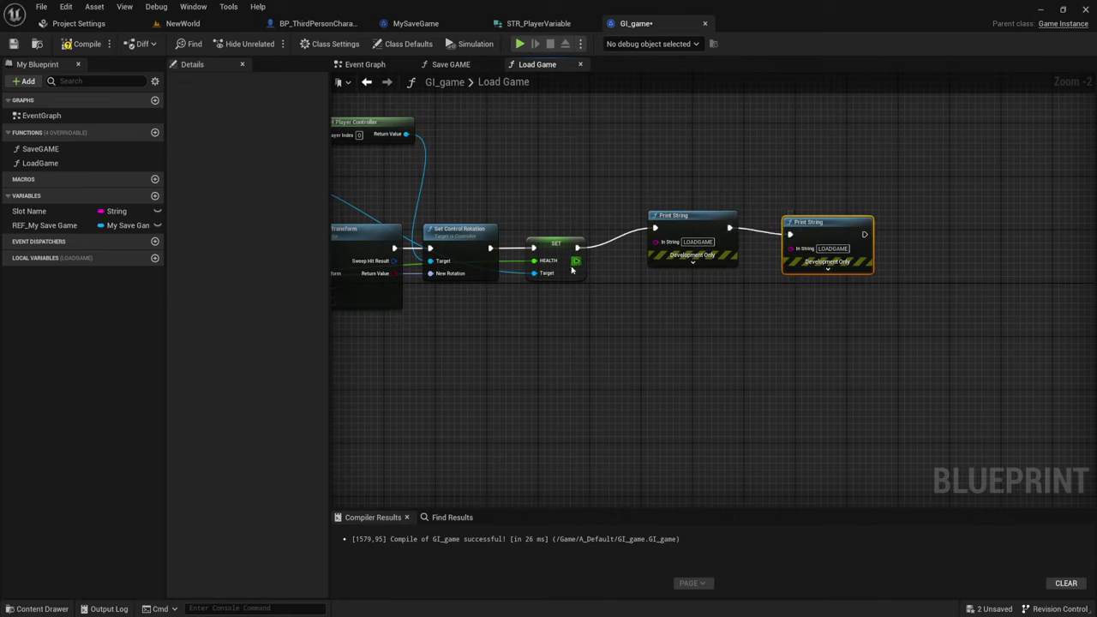
{"action": "left_click_drag", "start_coordinate": [575, 261], "coordinate": [790, 248]}
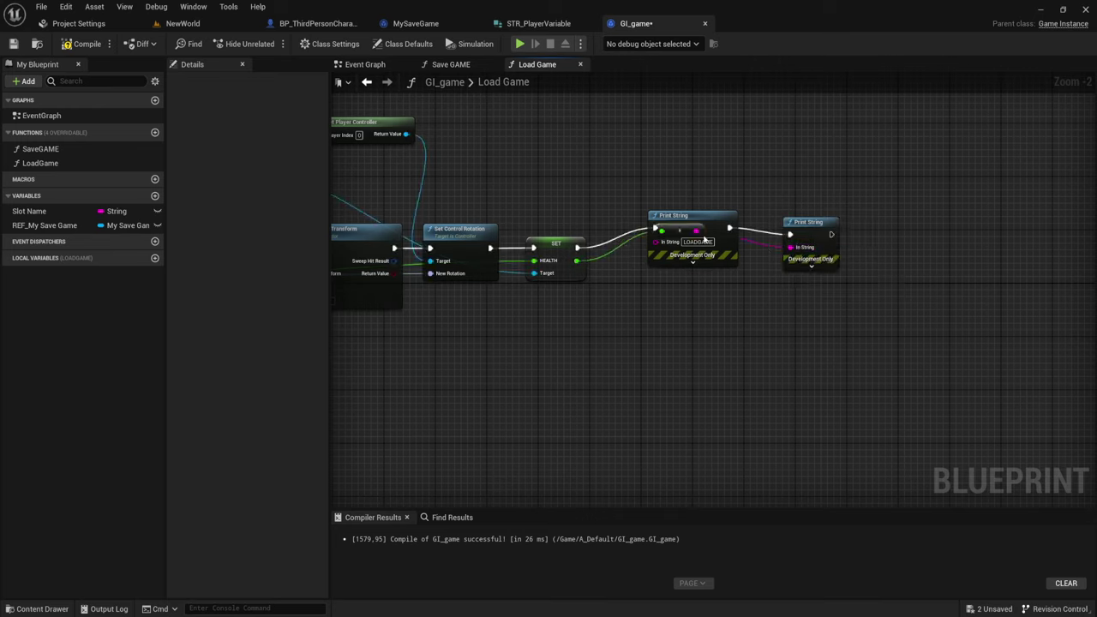
{"action": "left_click_drag", "start_coordinate": [670, 231], "coordinate": [718, 297]}
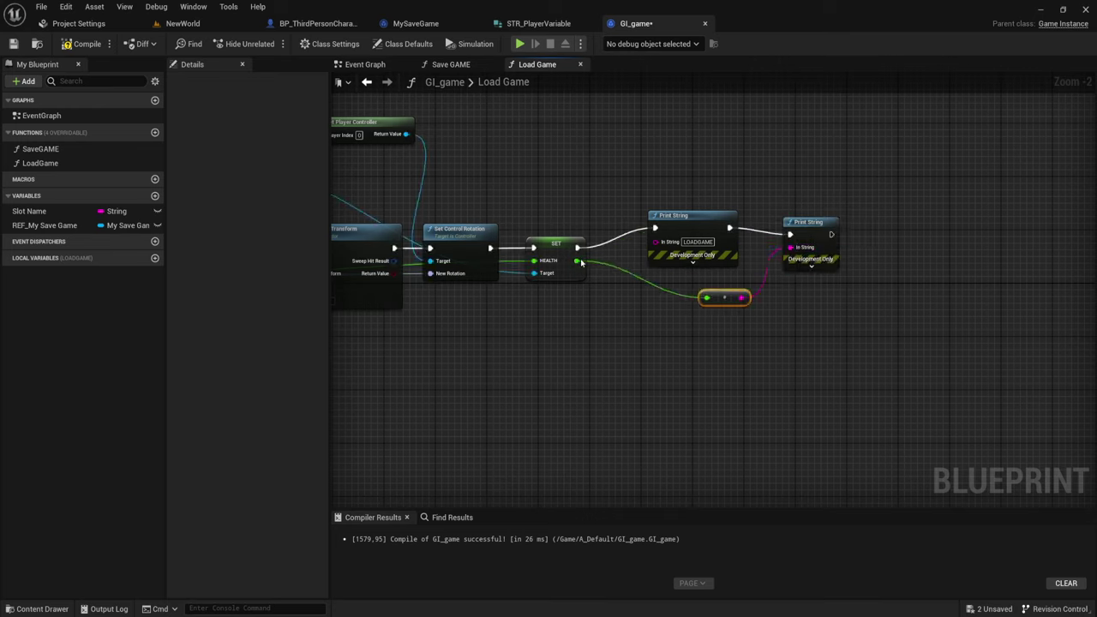
{"action": "left_click_drag", "start_coordinate": [530, 173], "coordinate": [591, 334]}
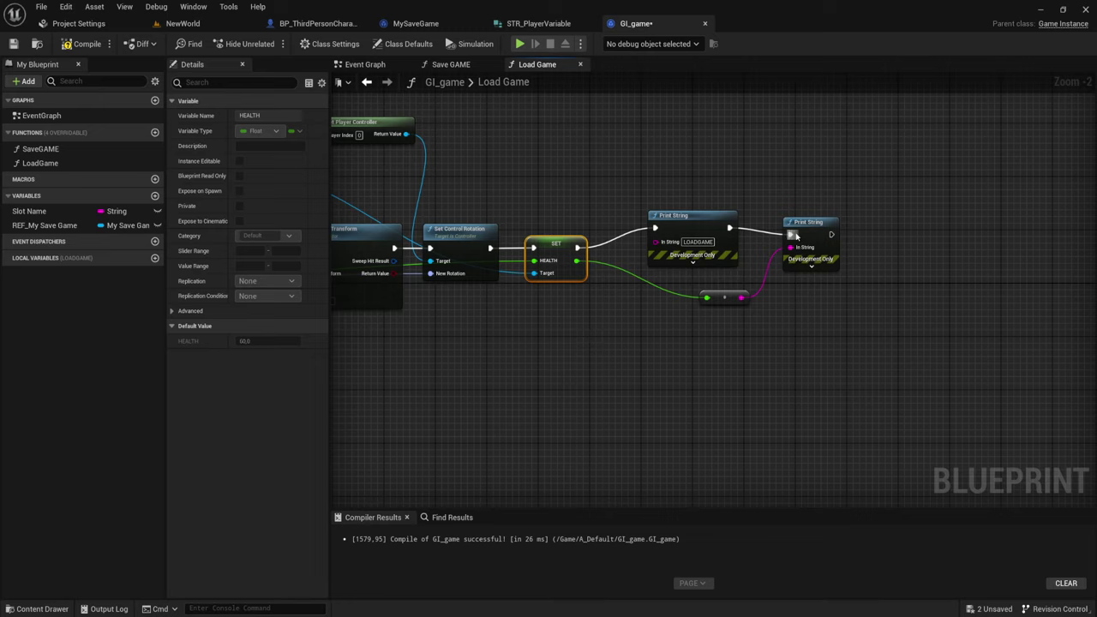
{"action": "left_click", "coordinate": [87, 44]}
Set the second Print String's text colour to magenta
{"action": "left_click", "coordinate": [810, 265]}
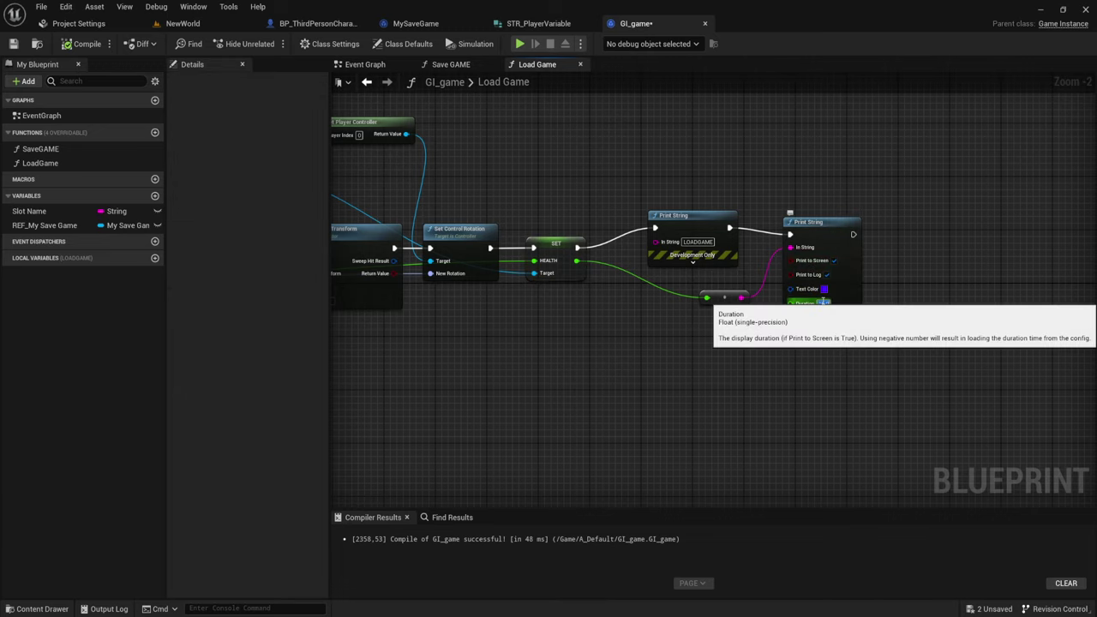
{"action": "left_click", "coordinate": [824, 289]}
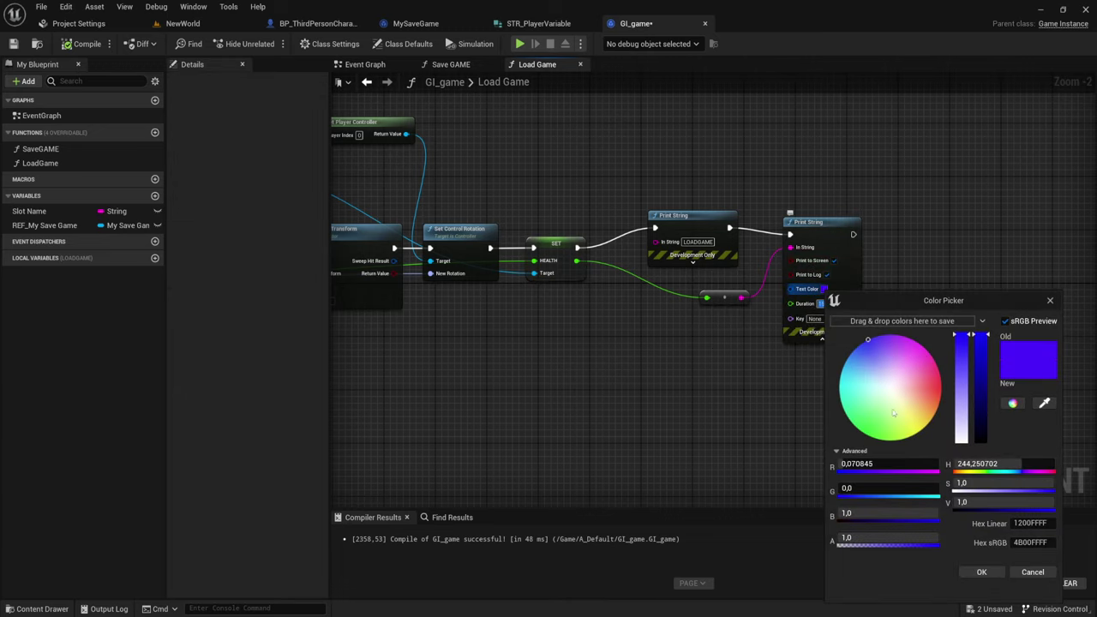
{"action": "left_click_drag", "start_coordinate": [848, 469], "coordinate": [940, 597]}
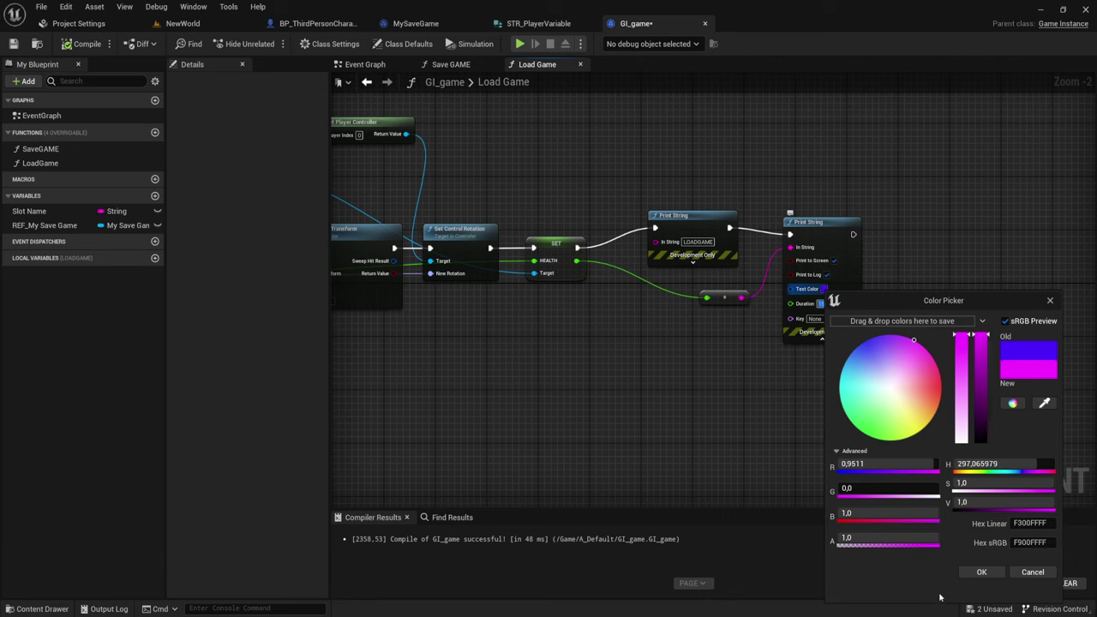
{"action": "left_click", "coordinate": [982, 573]}
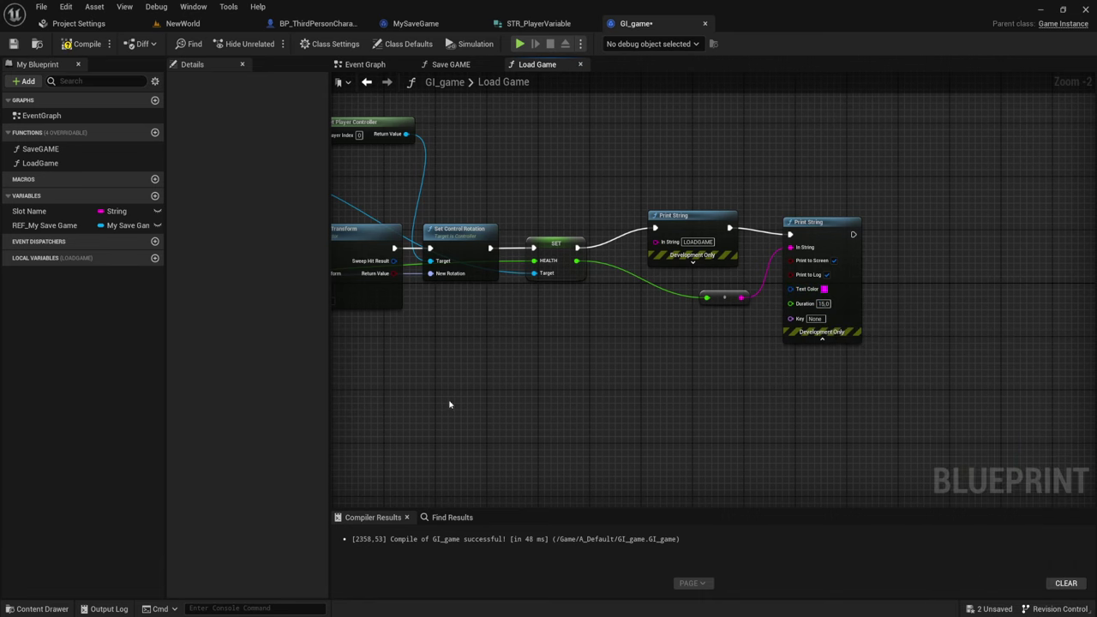
{"action": "scroll", "coordinate": [599, 323], "scroll_direction": "down", "scroll_amount": 2}
{"action": "scroll", "coordinate": [631, 330], "scroll_direction": "down", "scroll_amount": 1}
{"action": "scroll", "coordinate": [452, 320], "scroll_direction": "up", "scroll_amount": 3}
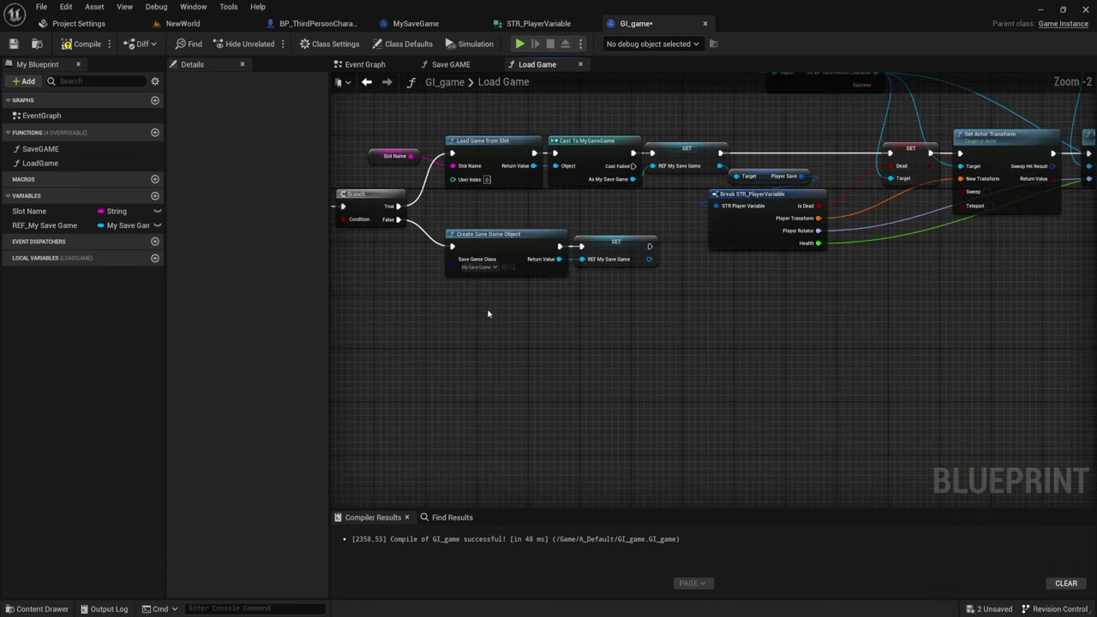
Select the Create Save Game Object and SET nodes and move them lower in Load Game
{"action": "left_click_drag", "start_coordinate": [441, 315], "coordinate": [664, 226]}
{"action": "left_click_drag", "start_coordinate": [549, 236], "coordinate": [549, 309]}
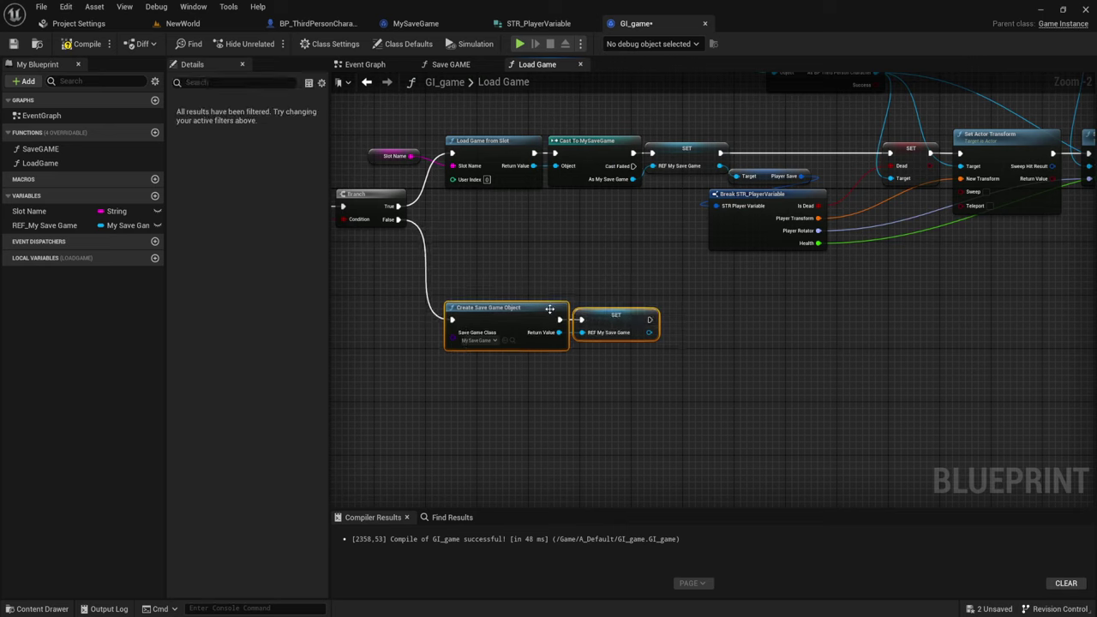
{"action": "left_click_drag", "start_coordinate": [460, 257], "coordinate": [606, 386]}
{"action": "right_click_drag", "start_coordinate": [541, 276], "coordinate": [597, 254]}
{"action": "scroll", "coordinate": [597, 254], "scroll_direction": "down", "scroll_amount": 1}
{"action": "scroll", "coordinate": [634, 245], "scroll_direction": "down", "scroll_amount": 1}
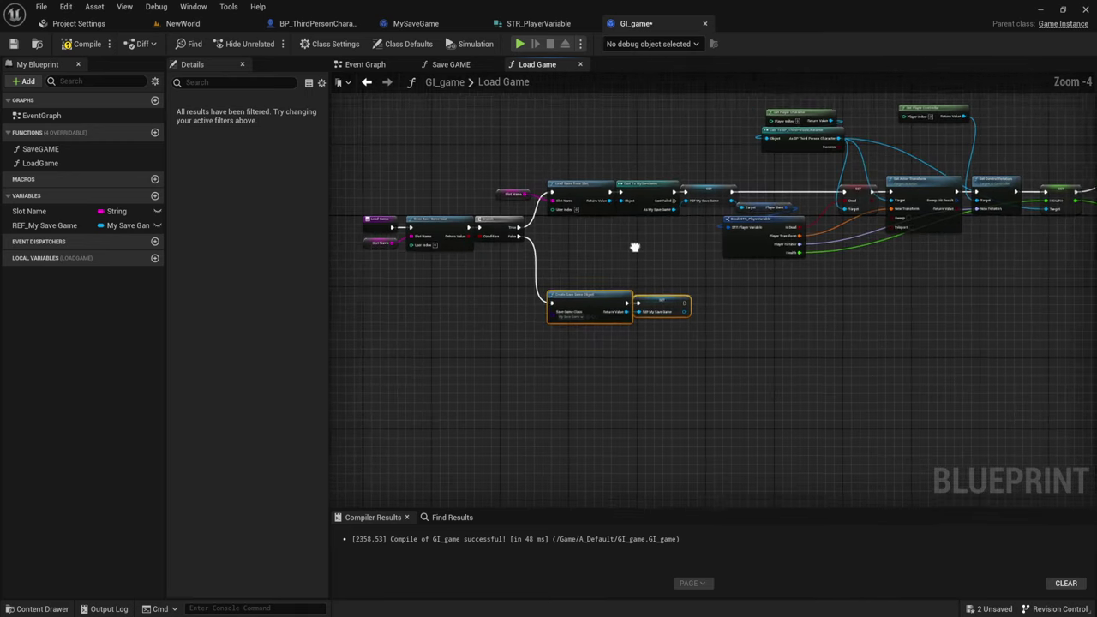
{"action": "scroll", "coordinate": [634, 245], "scroll_direction": "up", "scroll_amount": 1}
{"action": "scroll", "coordinate": [649, 269], "scroll_direction": "up", "scroll_amount": 2}
{"action": "right_click_drag", "start_coordinate": [650, 269], "coordinate": [563, 238]}
{"action": "left_click_drag", "start_coordinate": [631, 240], "coordinate": [999, 325]}
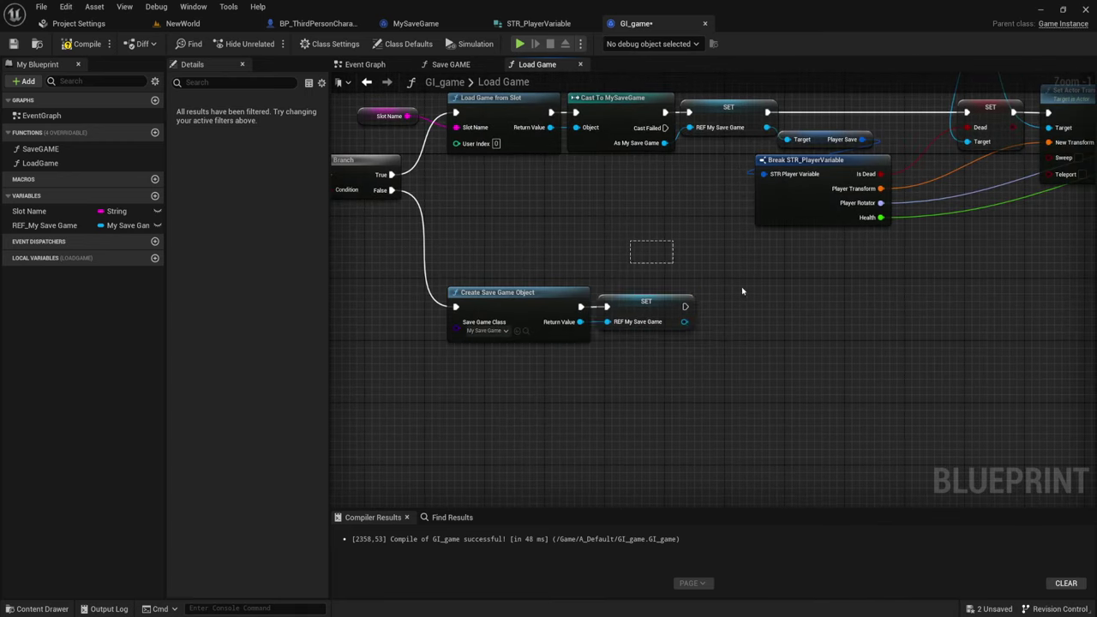
{"action": "left_click", "coordinate": [760, 363]}
{"action": "right_click_drag", "start_coordinate": [729, 376], "coordinate": [663, 368]}
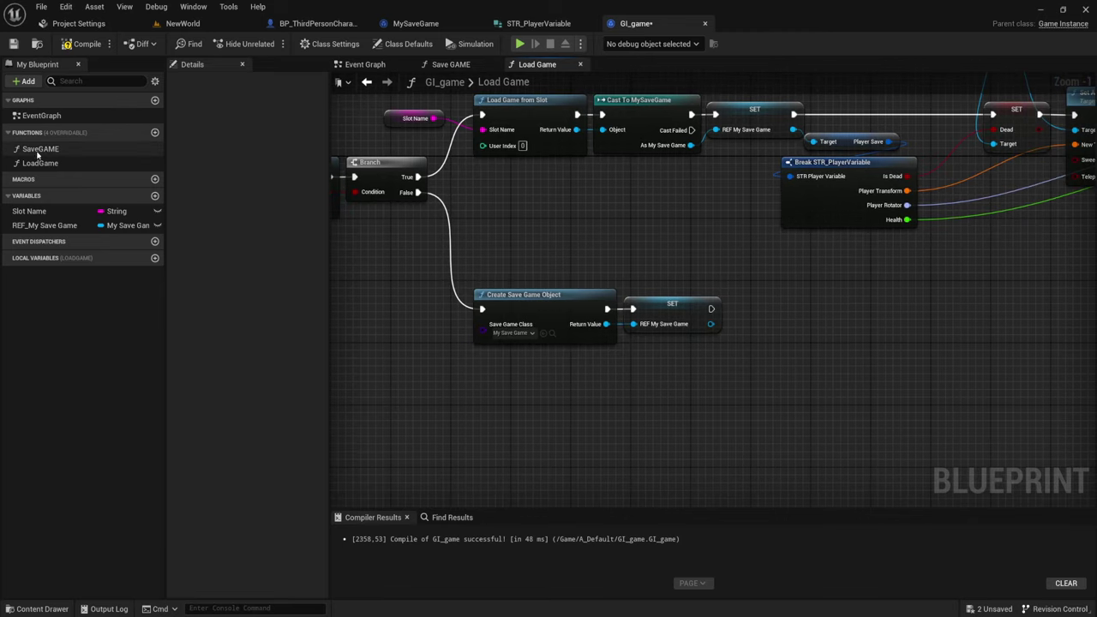
Add a Save GAME call on Branch False and delete Create Save Game Object and SET
{"action": "left_click_drag", "start_coordinate": [40, 149], "coordinate": [540, 250]}
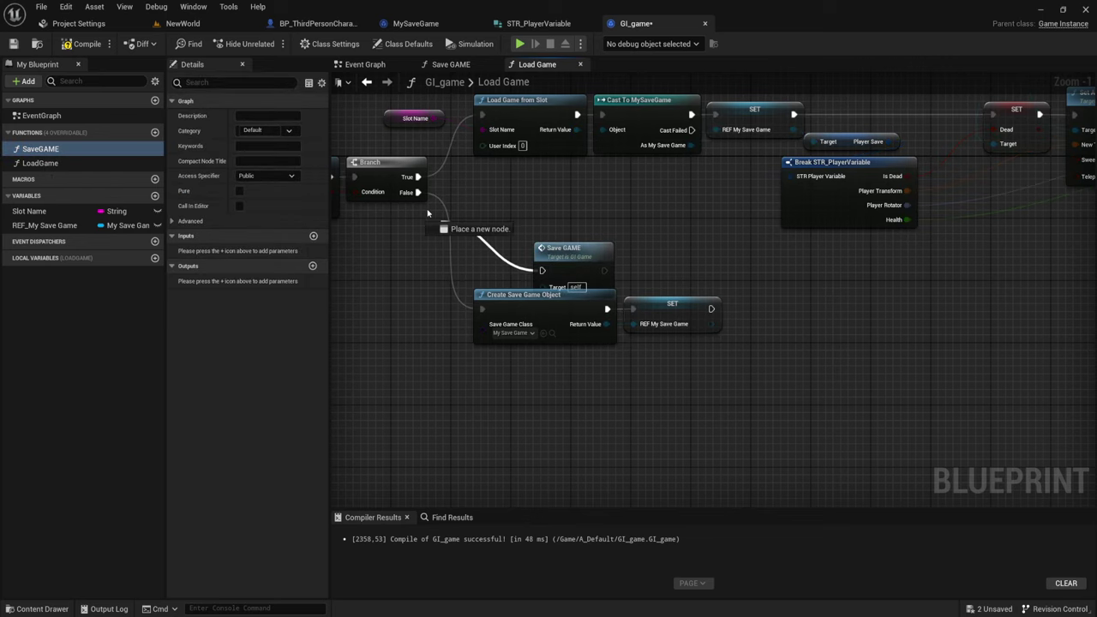
{"action": "left_click_drag", "start_coordinate": [541, 270], "coordinate": [417, 192]}
{"action": "left_click_drag", "start_coordinate": [636, 376], "coordinate": [600, 317]}
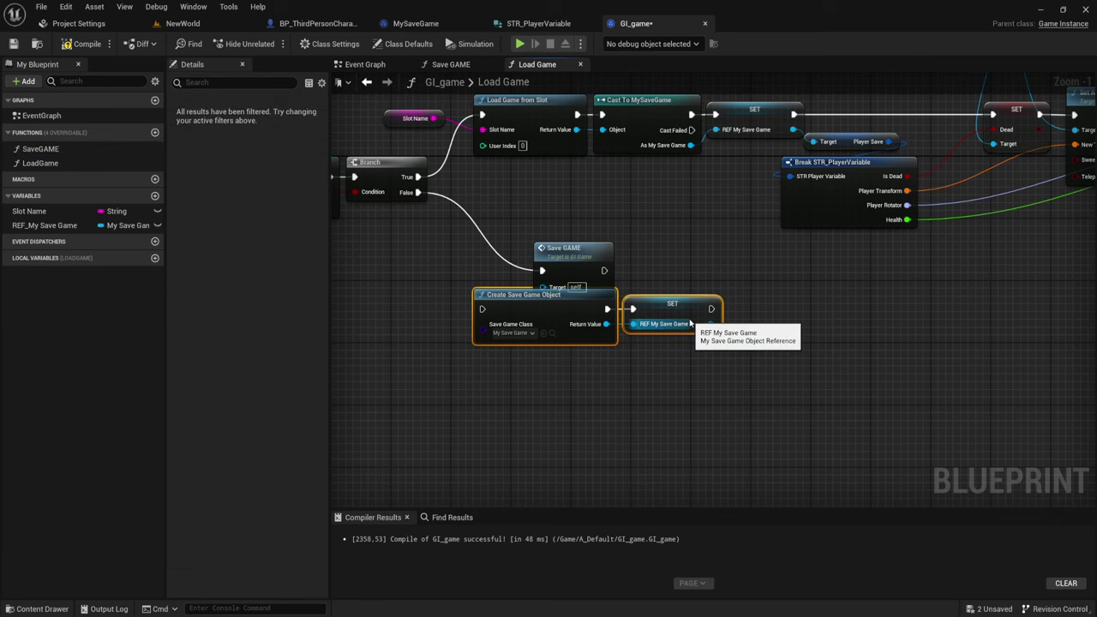
{"action": "key", "text": "Delete"}
Reposition the Save GAME node and switch to the Save GAME function graph
{"action": "right_click_drag", "start_coordinate": [681, 261], "coordinate": [725, 292]}
{"action": "left_click_drag", "start_coordinate": [607, 291], "coordinate": [552, 337]}
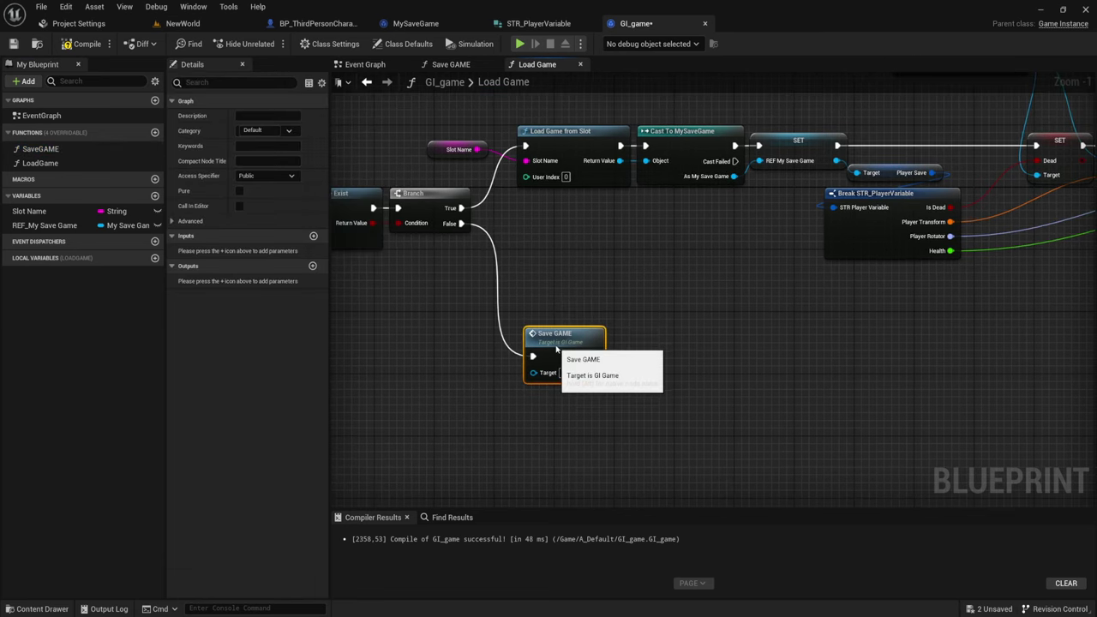
{"action": "left_click", "coordinate": [459, 69]}
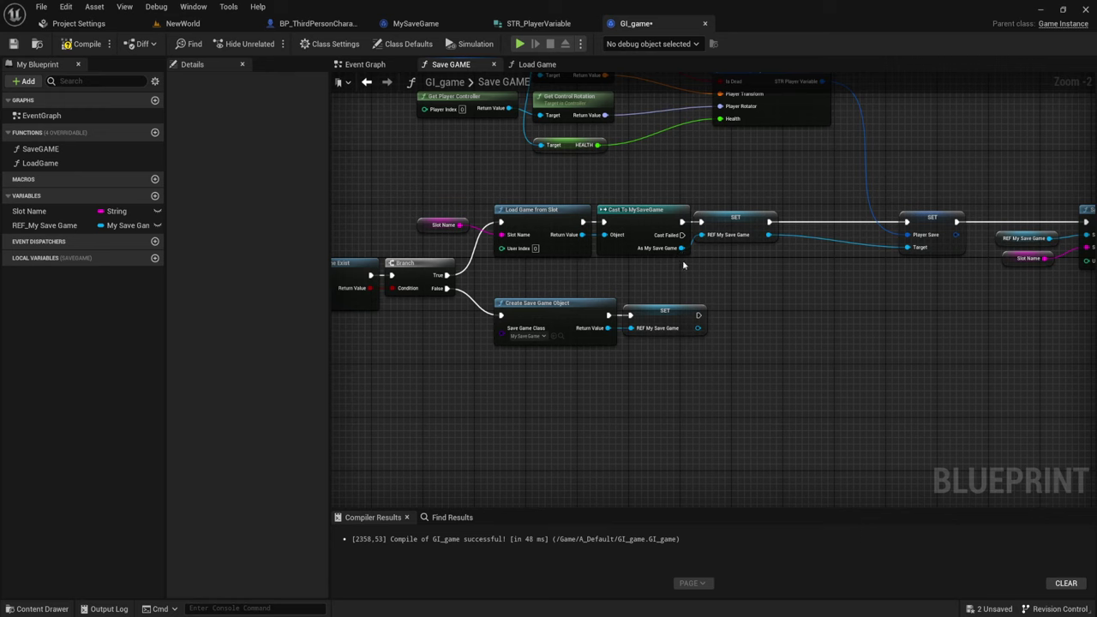
Wire the Create Save Game Object path's SET into SET Player Save
{"action": "scroll", "coordinate": [682, 264], "scroll_direction": "down", "scroll_amount": 3}
{"action": "scroll", "coordinate": [683, 264], "scroll_direction": "up", "scroll_amount": 3}
{"action": "right_click_drag", "start_coordinate": [683, 264], "coordinate": [712, 276]}
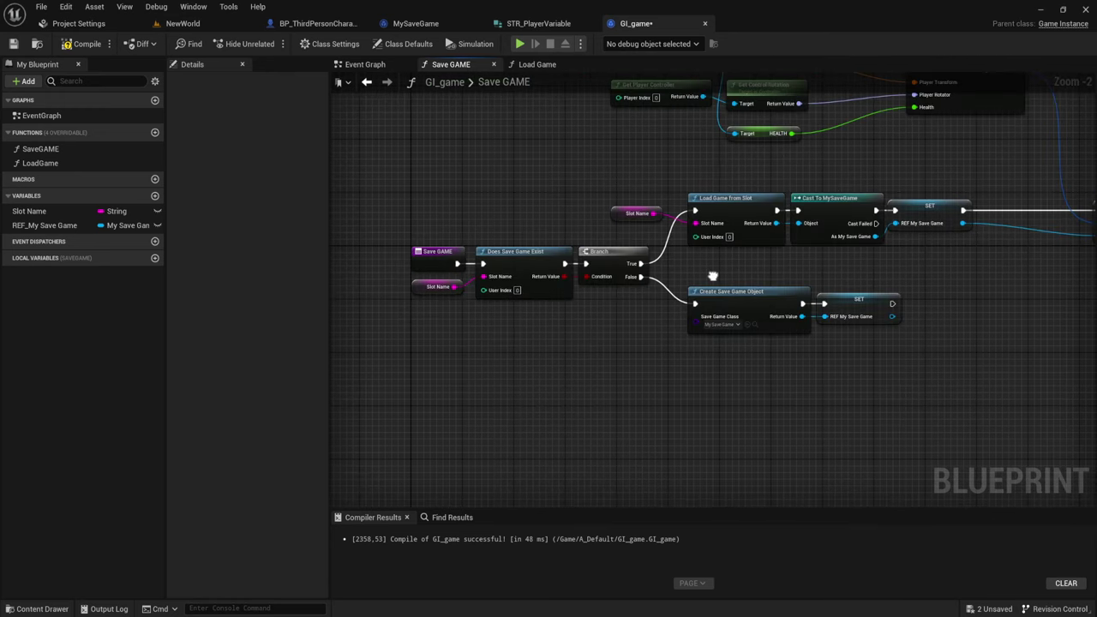
{"action": "right_click_drag", "start_coordinate": [898, 344], "coordinate": [754, 338]}
{"action": "left_click_drag", "start_coordinate": [576, 250], "coordinate": [651, 320]}
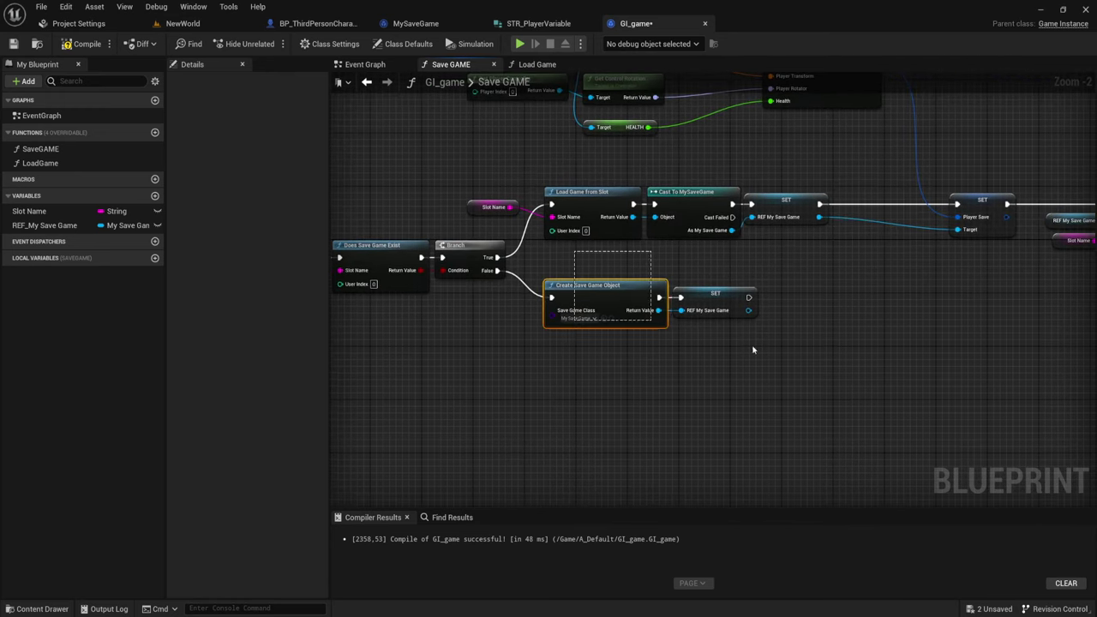
{"action": "left_click_drag", "start_coordinate": [752, 348], "coordinate": [754, 346]}
{"action": "scroll", "coordinate": [754, 347], "scroll_direction": "up", "scroll_amount": 2}
{"action": "right_click_drag", "start_coordinate": [783, 346], "coordinate": [616, 338]}
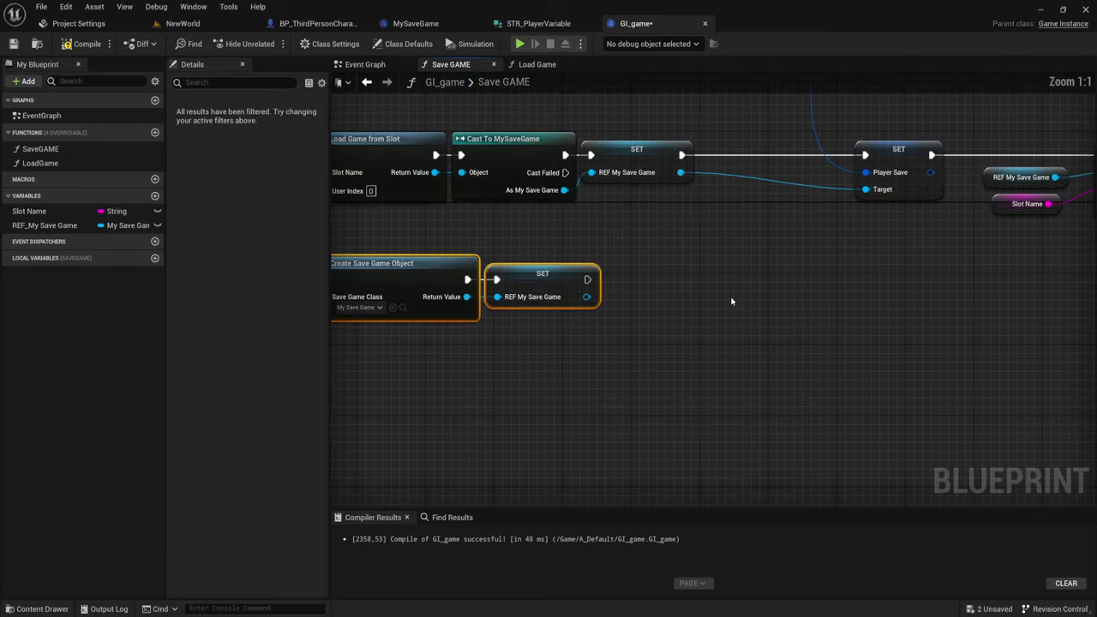
{"action": "right_click_drag", "start_coordinate": [731, 301], "coordinate": [621, 319]}
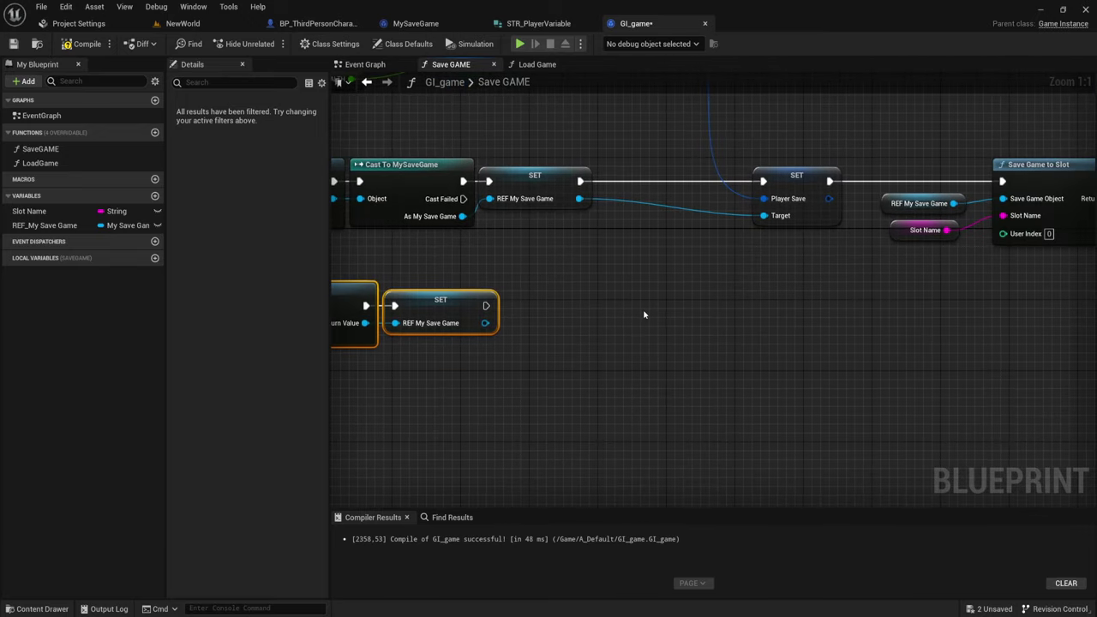
{"action": "scroll", "coordinate": [644, 315], "scroll_direction": "down", "scroll_amount": 2}
{"action": "right_click_drag", "start_coordinate": [604, 304], "coordinate": [582, 322]}
{"action": "scroll", "coordinate": [582, 322], "scroll_direction": "up", "scroll_amount": 1}
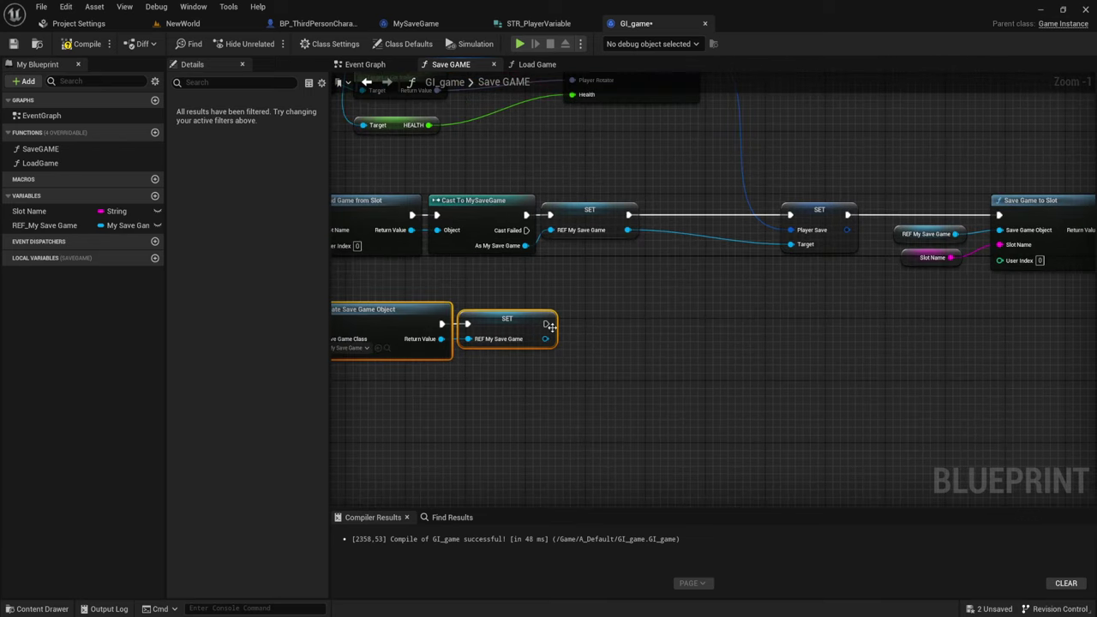
{"action": "mouse_move", "coordinate": [546, 324]}
{"action": "left_mouse_down"}
{"action": "mouse_move", "coordinate": [789, 215]}
{"action": "mouse_move", "coordinate": [852, 317]}
{"action": "left_mouse_up"}
Box-select the REF My Save Game and Slot Name nodes and frame the whole graph
{"action": "right_click_drag", "start_coordinate": [1007, 296], "coordinate": [832, 186]}
{"action": "left_click_drag", "start_coordinate": [818, 199], "coordinate": [987, 350]}
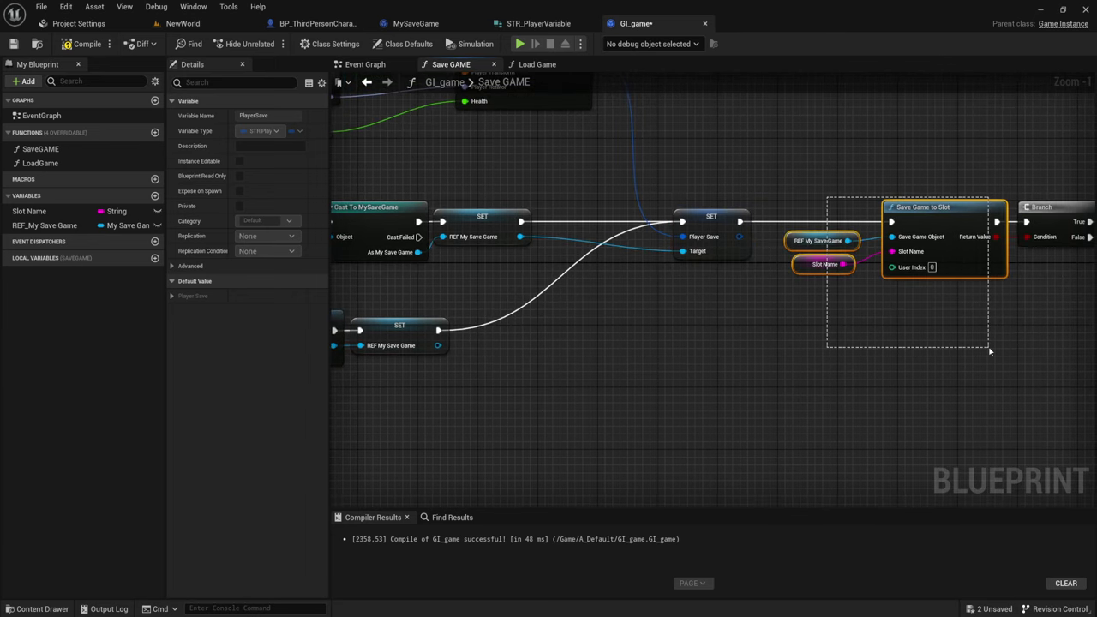
{"action": "right_click_drag", "start_coordinate": [652, 366], "coordinate": [752, 358]}
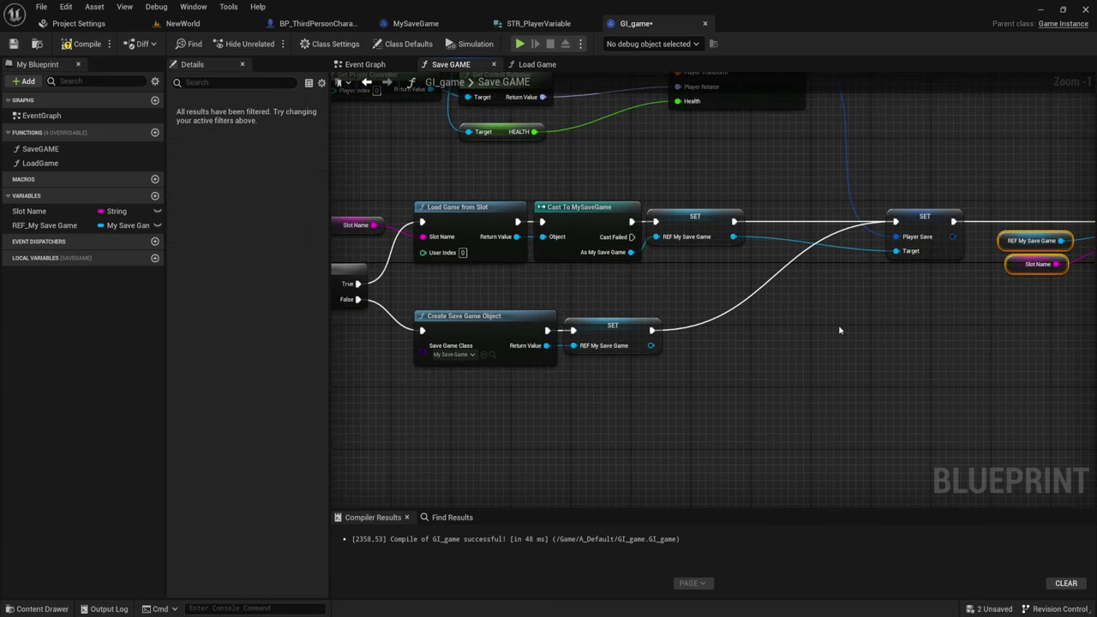
{"action": "scroll", "coordinate": [651, 305], "scroll_direction": "down", "scroll_amount": 1}
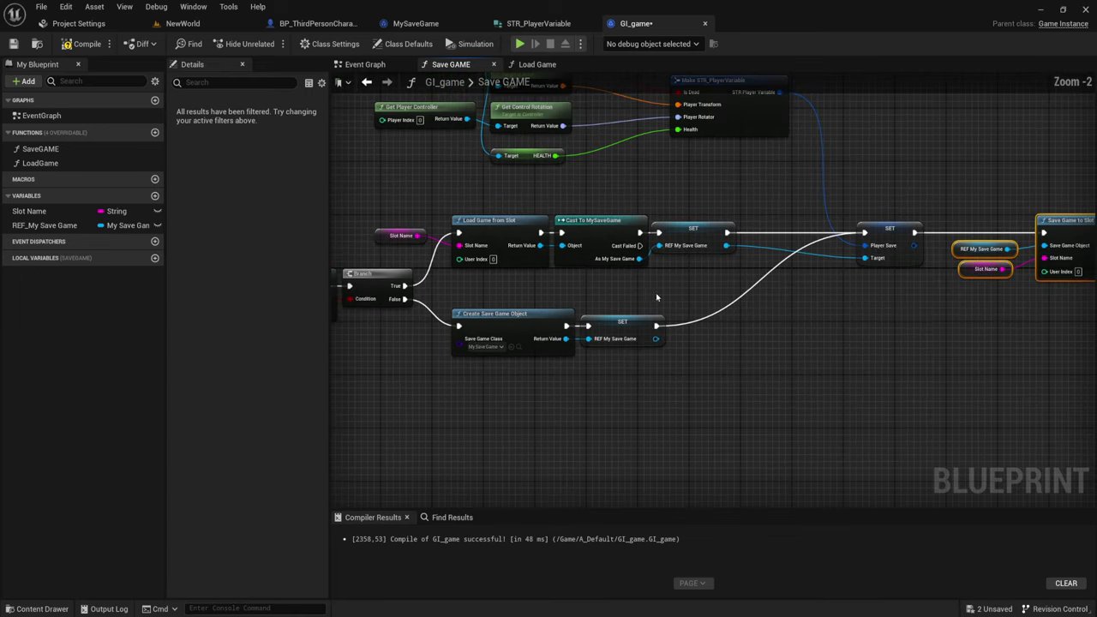
{"action": "mouse_move", "coordinate": [631, 294]}
{"action": "right_mouse_down"}
{"action": "mouse_move", "coordinate": [761, 401]}
{"action": "mouse_move", "coordinate": [752, 323]}
{"action": "right_mouse_up"}
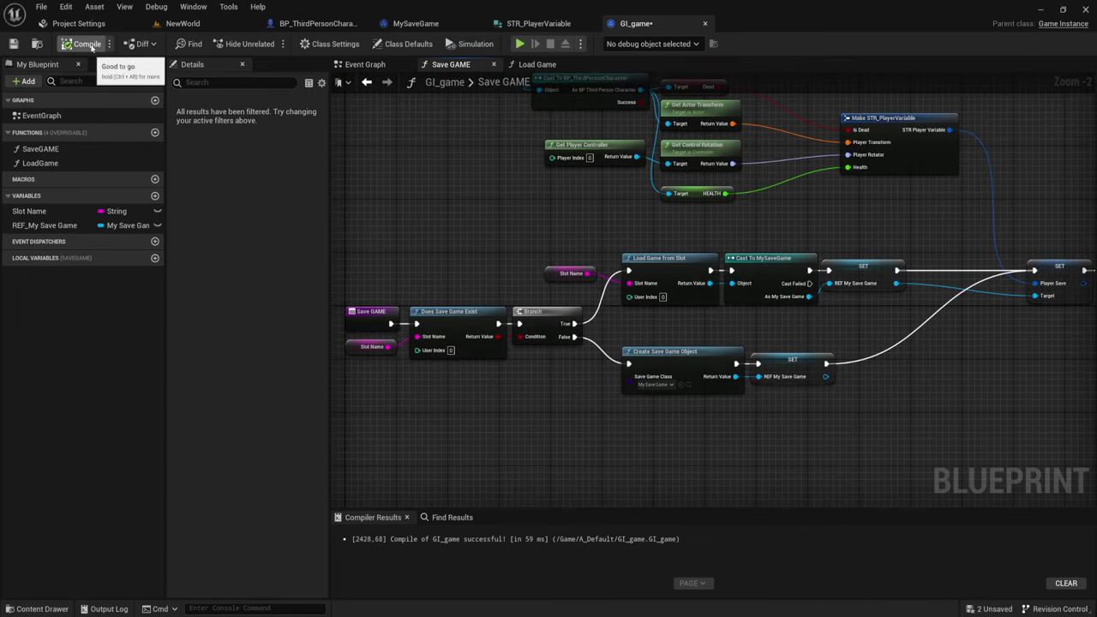
Compile and save GI_game, then set Maps & Modes' Game Instance Class to GI_game
{"action": "left_click", "coordinate": [86, 43]}
{"action": "left_click", "coordinate": [14, 47]}
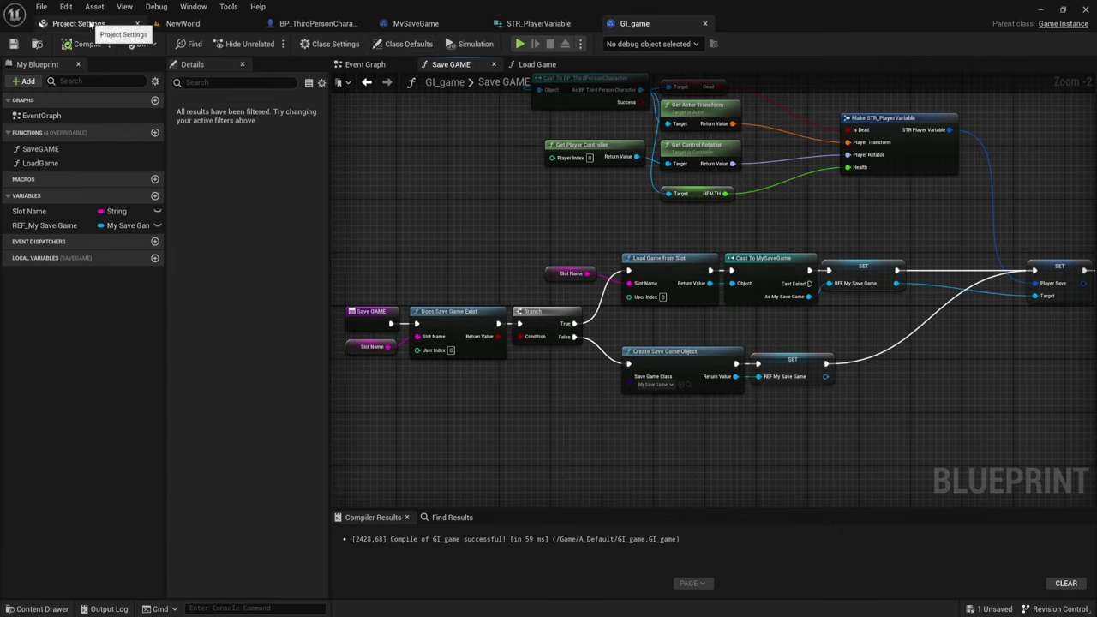
{"action": "left_click", "coordinate": [66, 6]}
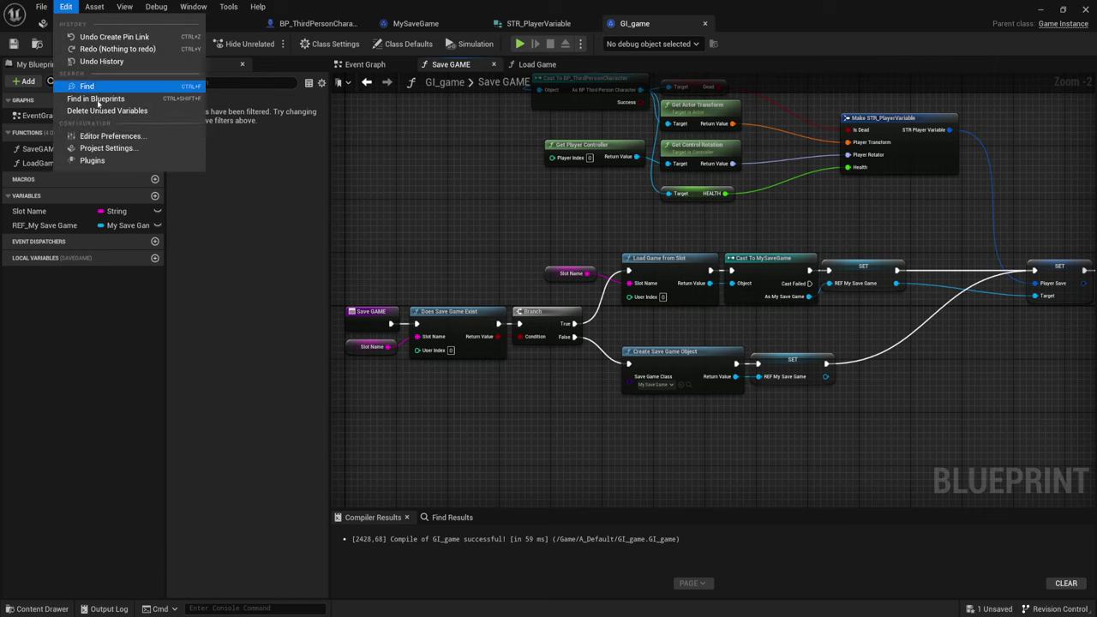
{"action": "left_click", "coordinate": [103, 148]}
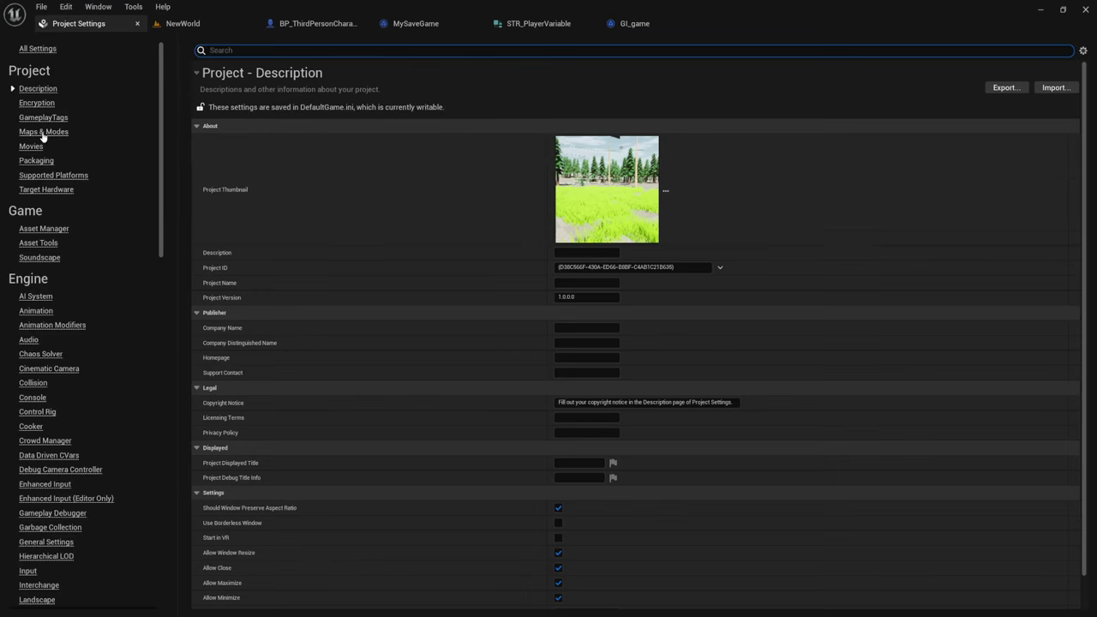
{"action": "left_click", "coordinate": [28, 135]}
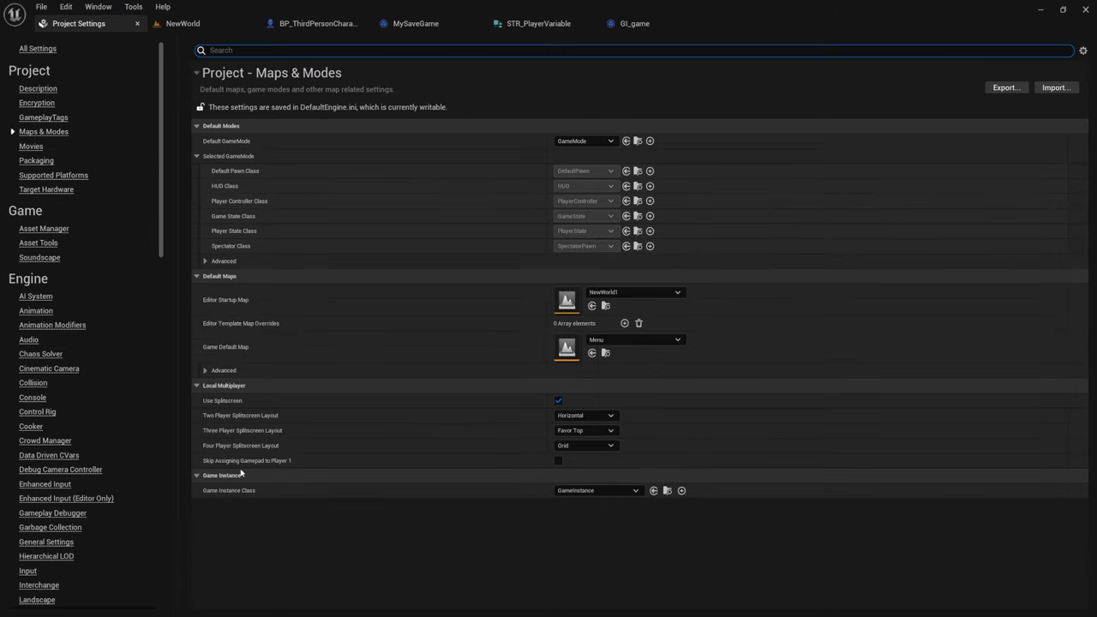
{"action": "left_click", "coordinate": [619, 490]}
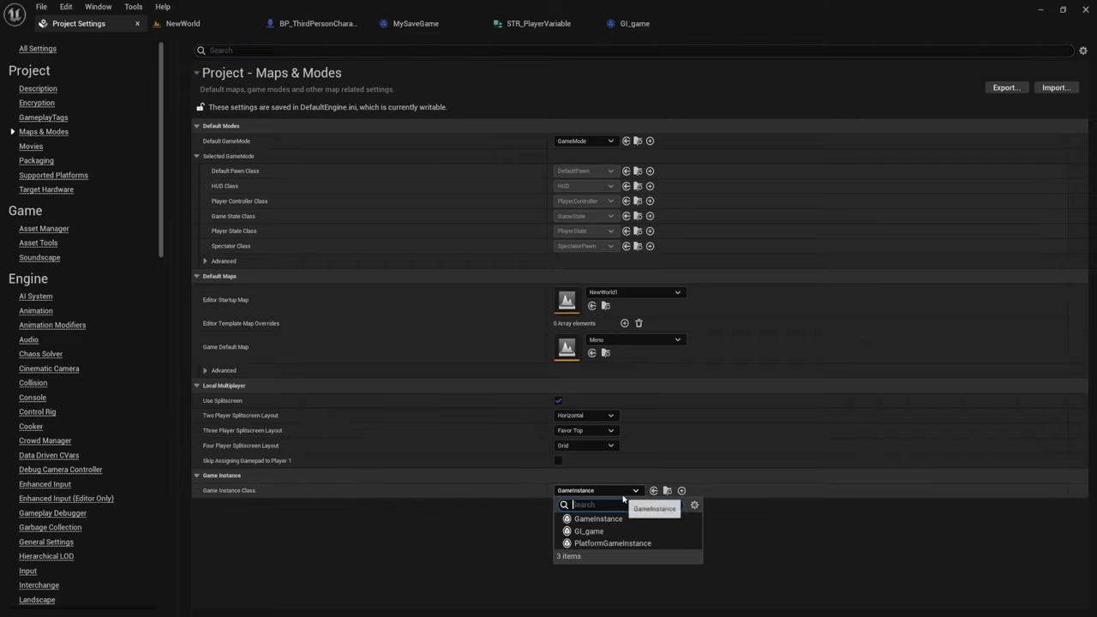
{"action": "left_click", "coordinate": [589, 531]}
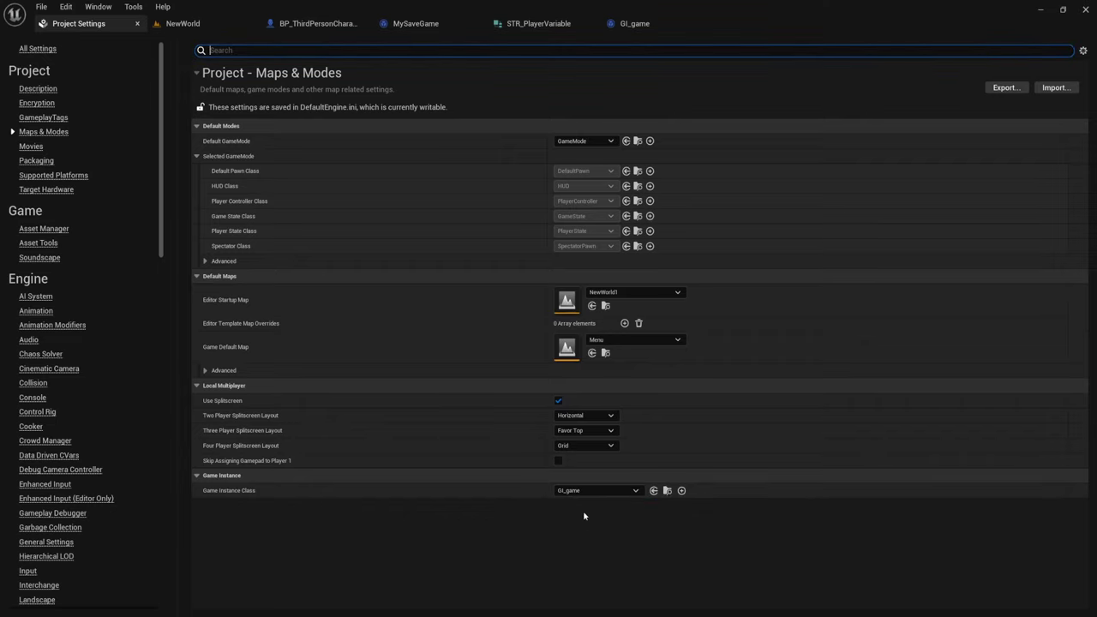
{"action": "left_click", "coordinate": [193, 23]}
Save all content, including ACV_biox, and start a play test of the level
{"action": "left_click", "coordinate": [118, 447]}
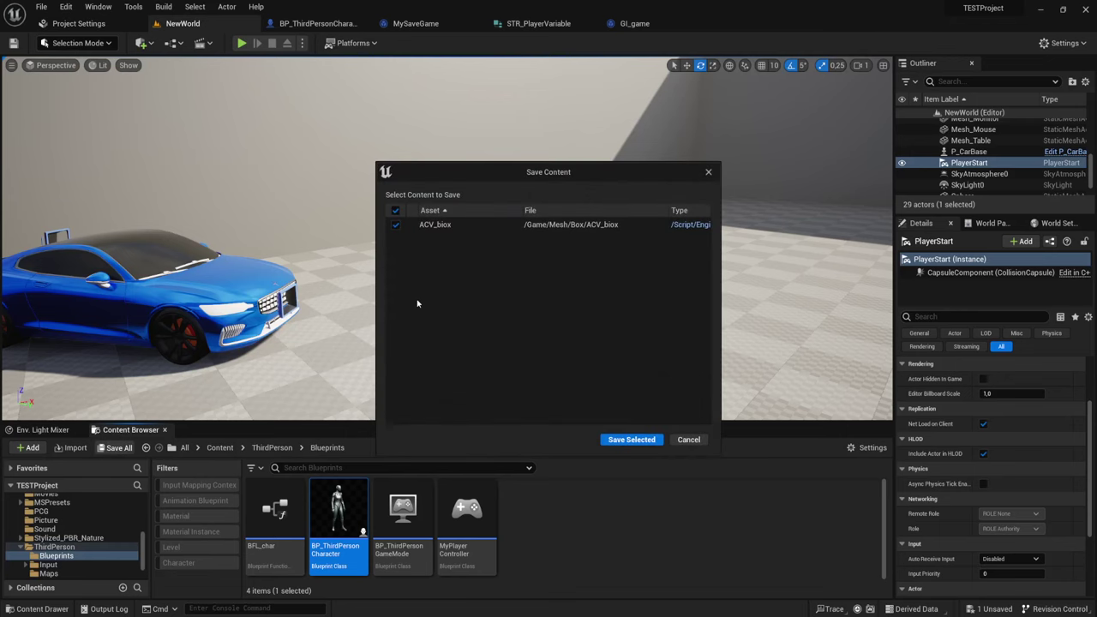
{"action": "left_click", "coordinate": [632, 439]}
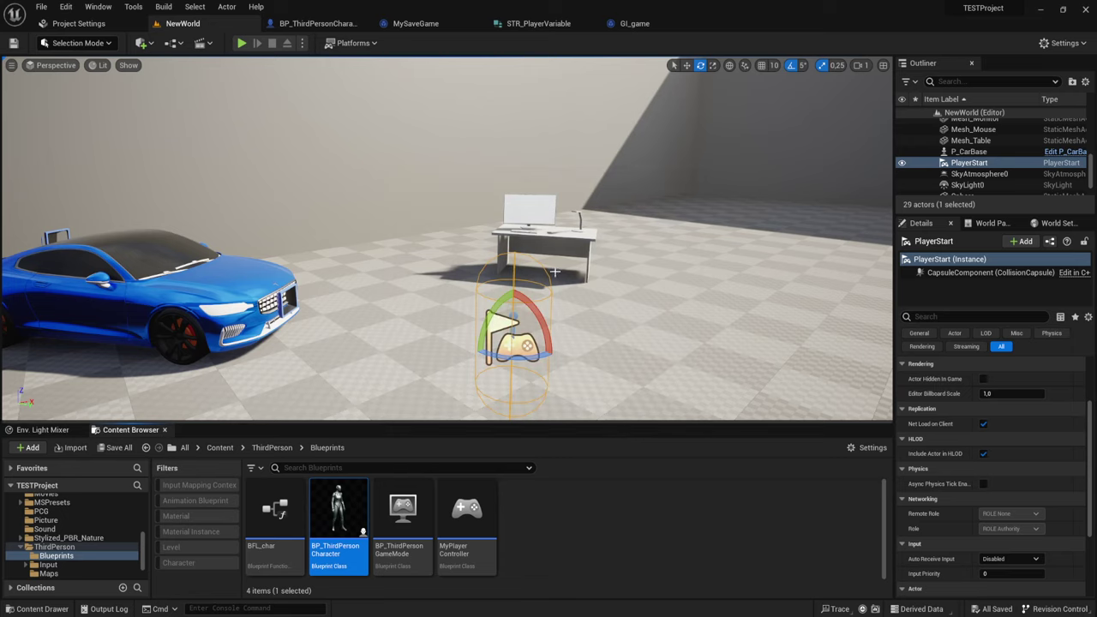
{"action": "left_click", "coordinate": [242, 43]}
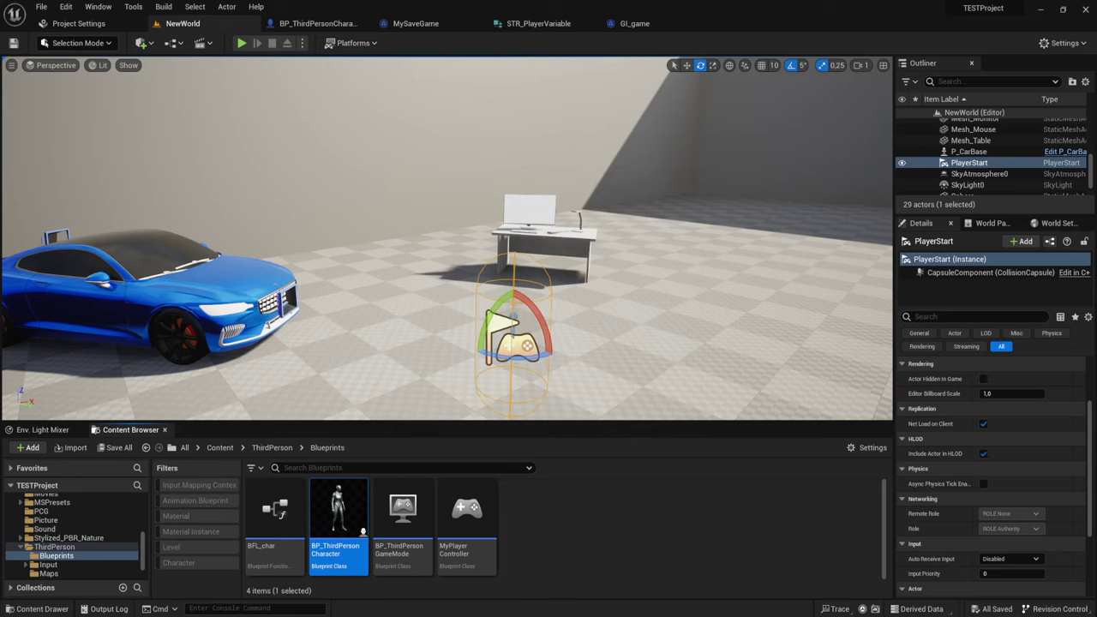
Add a V keyboard event node to BP_ThirdPersonCharacter's Event Graph
{"action": "left_click", "coordinate": [317, 23]}
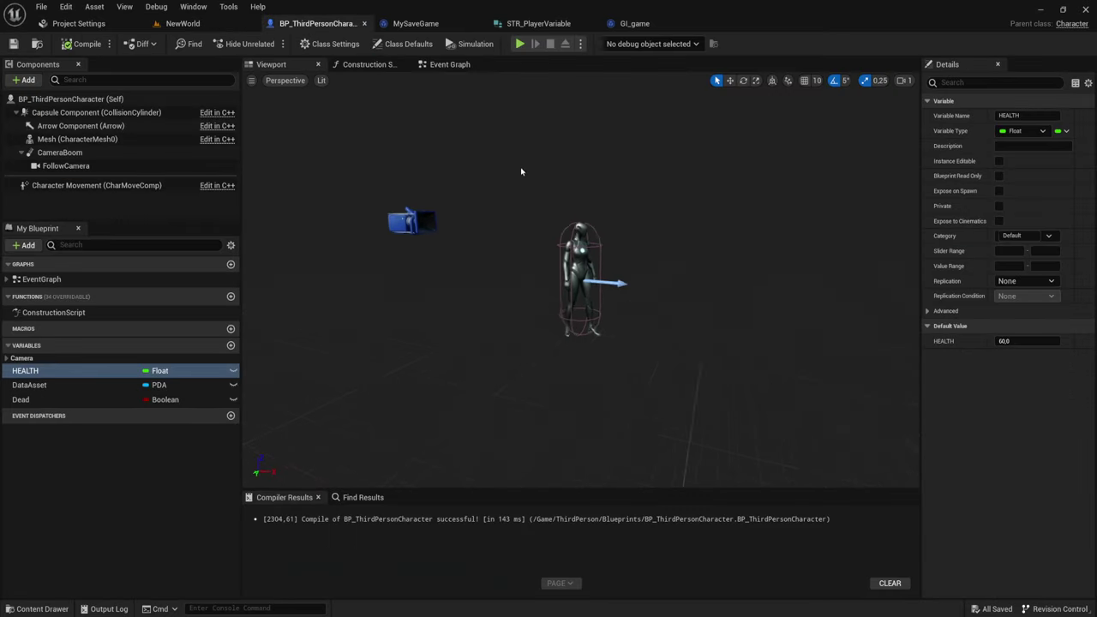
{"action": "left_click", "coordinate": [447, 64]}
{"action": "mouse_move", "coordinate": [793, 266]}
{"action": "right_mouse_down"}
{"action": "mouse_move", "coordinate": [612, 257]}
{"action": "mouse_move", "coordinate": [551, 387]}
{"action": "mouse_move", "coordinate": [560, 262]}
{"action": "right_mouse_up"}
{"action": "scroll", "coordinate": [611, 257], "scroll_direction": "up", "scroll_amount": 3}
{"action": "scroll", "coordinate": [568, 218], "scroll_direction": "down", "scroll_amount": 3}
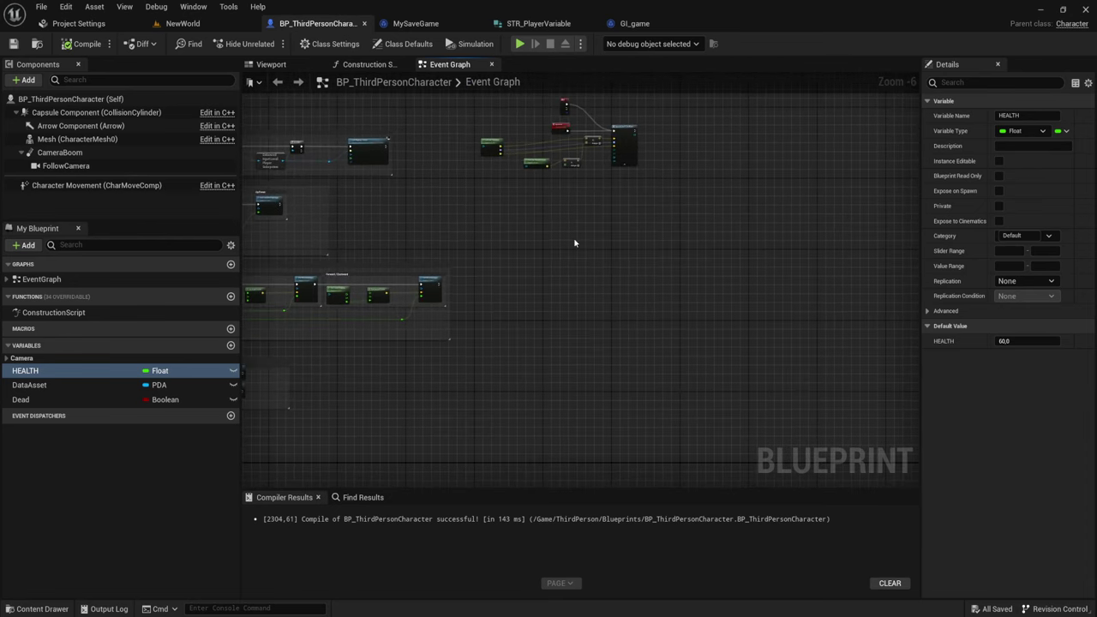
{"action": "right_click_drag", "start_coordinate": [574, 243], "coordinate": [534, 297]}
{"action": "right_click", "coordinate": [536, 296]}
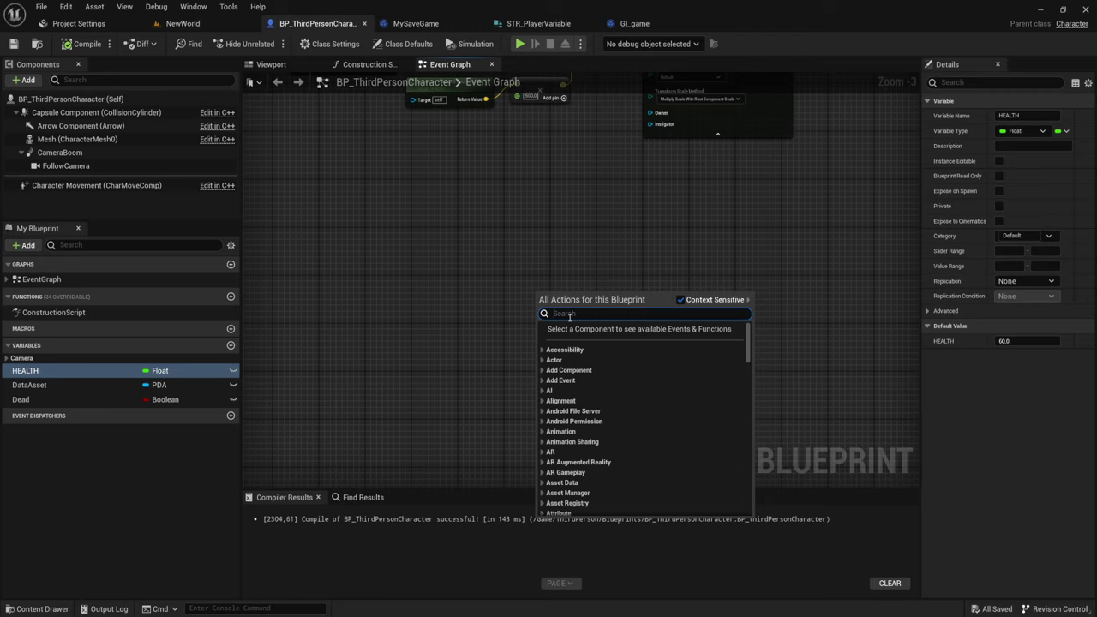
{"action": "type", "text": "V"}
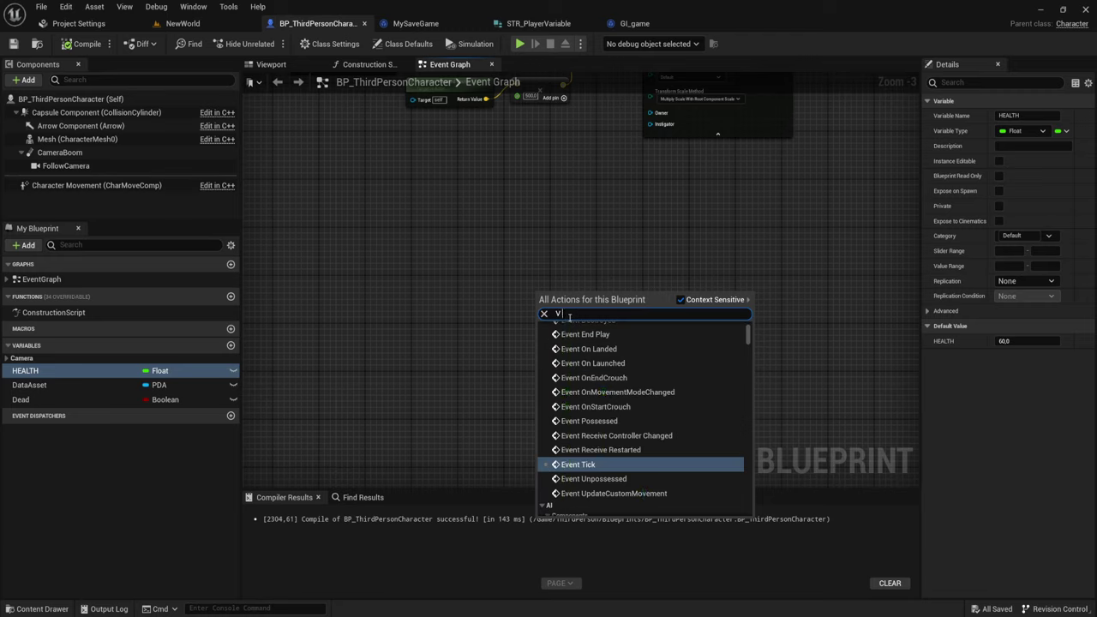
{"action": "type", "text": " key"}
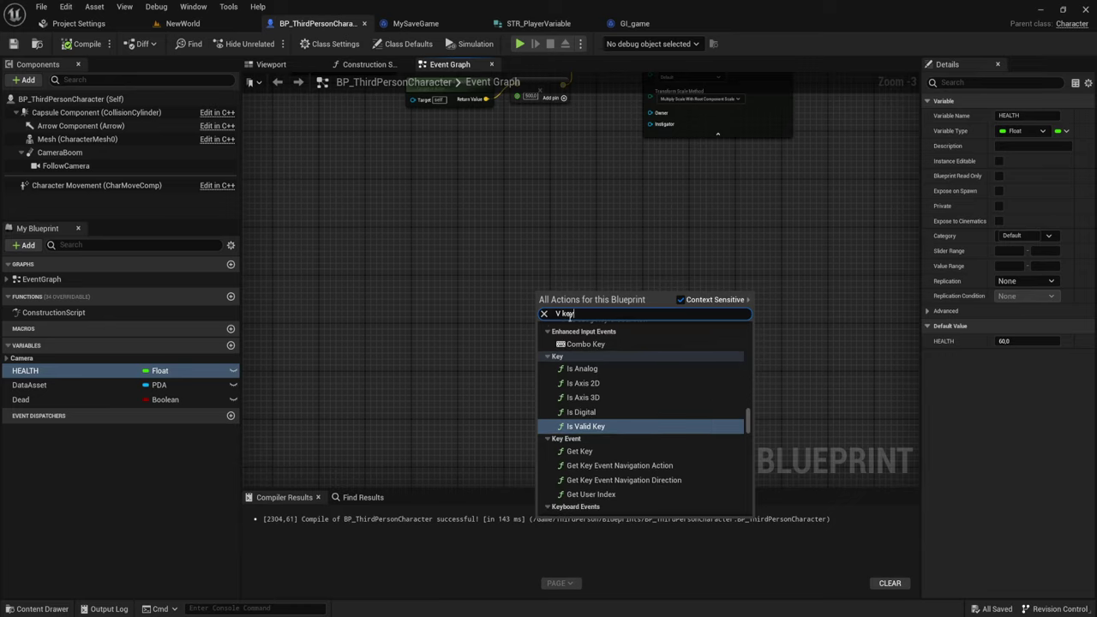
{"action": "type", "text": "b"}
{"action": "left_click", "coordinate": [571, 435]}
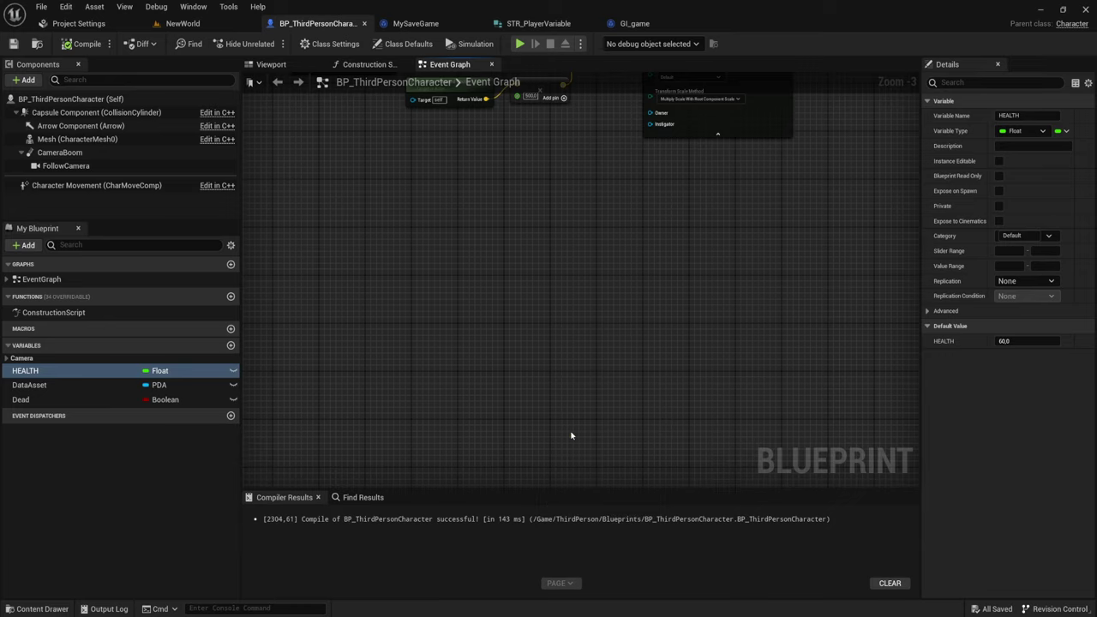
{"action": "right_click_drag", "start_coordinate": [613, 323], "coordinate": [477, 245]}
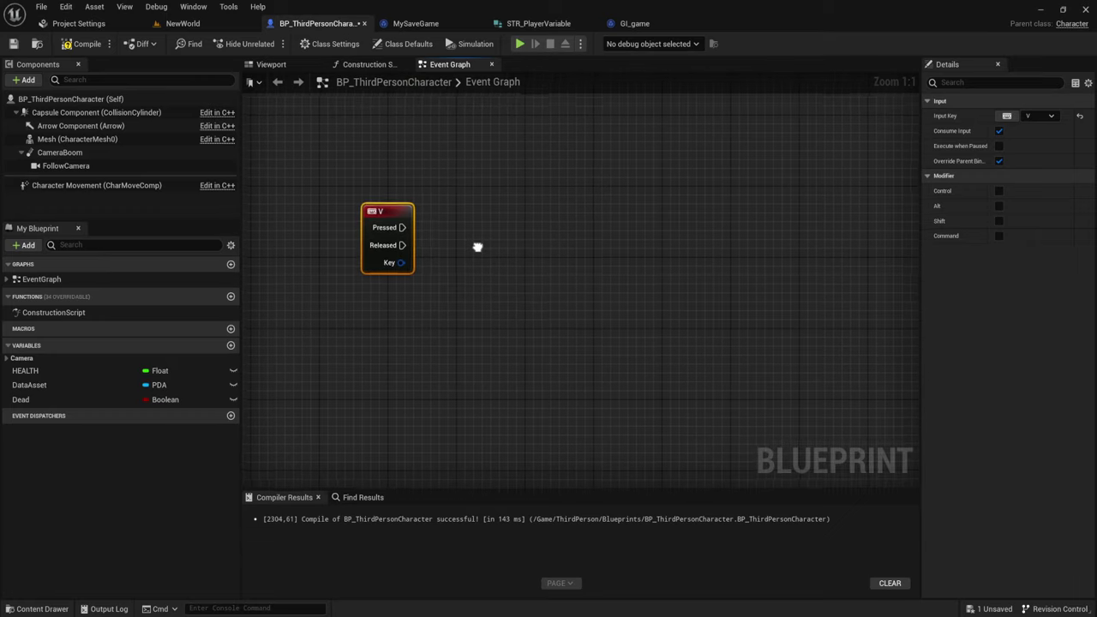
{"action": "scroll", "coordinate": [463, 248], "scroll_direction": "up", "scroll_amount": 1}
{"action": "left_click_drag", "start_coordinate": [406, 236], "coordinate": [511, 241]}
Shift the Add Input Mapping group and Add Mapping Context node, then enlarge the comment box
{"action": "scroll", "coordinate": [637, 257], "scroll_direction": "down", "scroll_amount": 6}
{"action": "right_click_drag", "start_coordinate": [636, 257], "coordinate": [553, 289]}
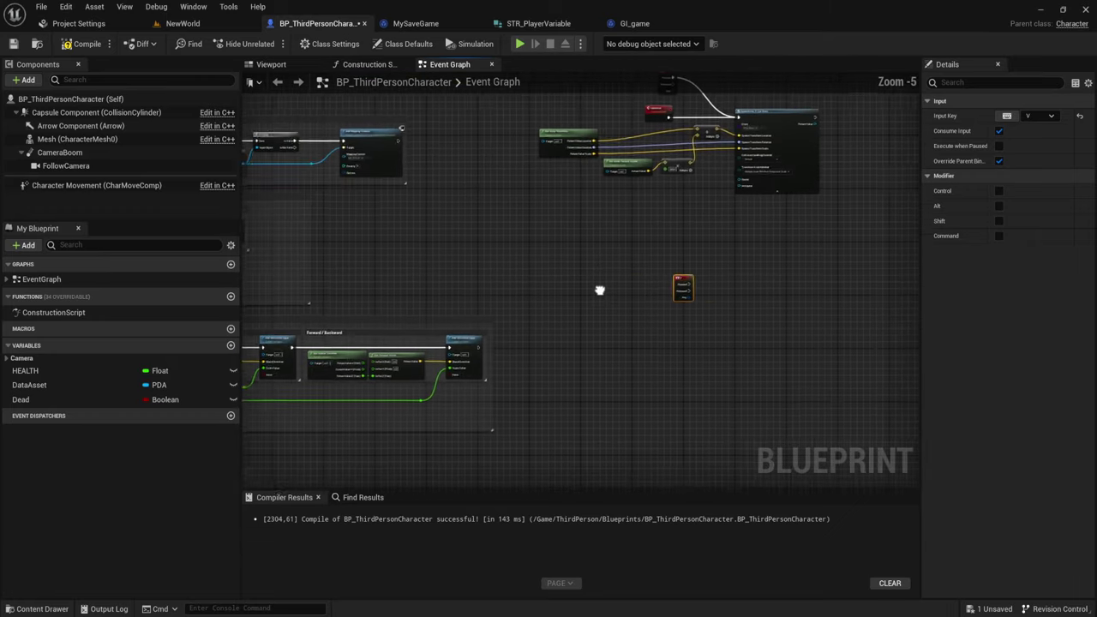
{"action": "scroll", "coordinate": [552, 289], "scroll_direction": "up", "scroll_amount": 1}
{"action": "right_click_drag", "start_coordinate": [283, 171], "coordinate": [619, 348]}
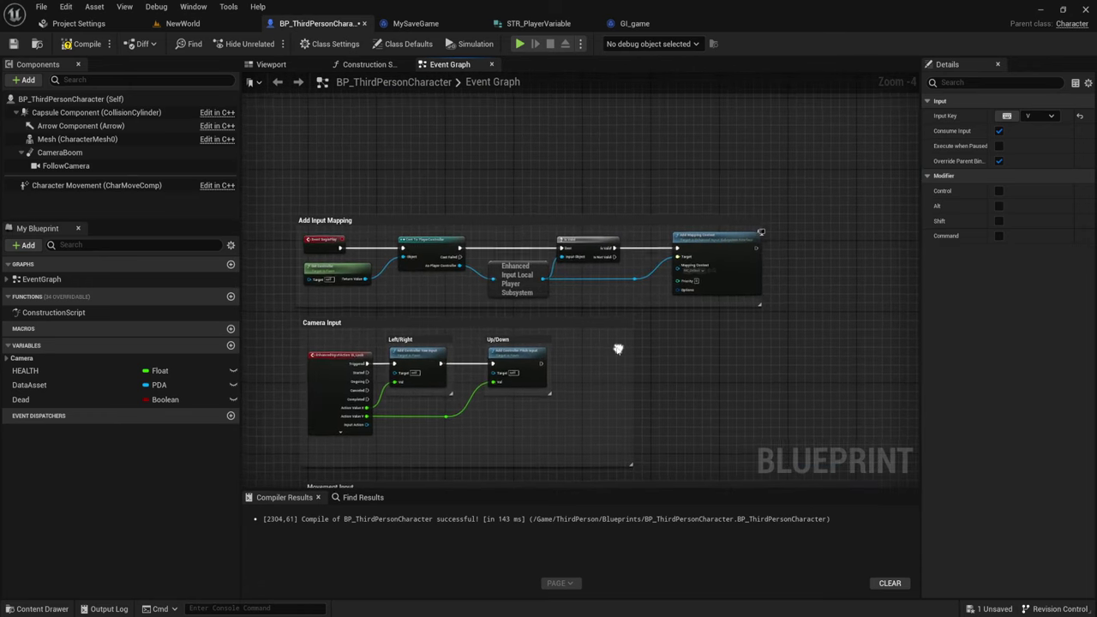
{"action": "left_click_drag", "start_coordinate": [439, 223], "coordinate": [388, 156]}
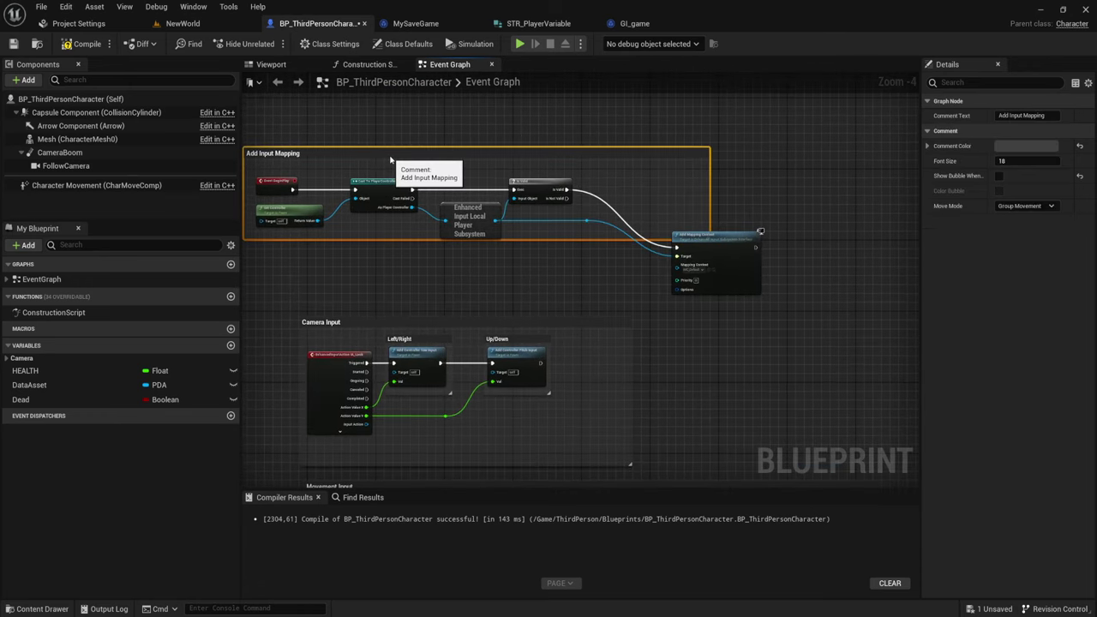
{"action": "left_click", "coordinate": [631, 202]}
{"action": "left_click_drag", "start_coordinate": [630, 202], "coordinate": [626, 193]}
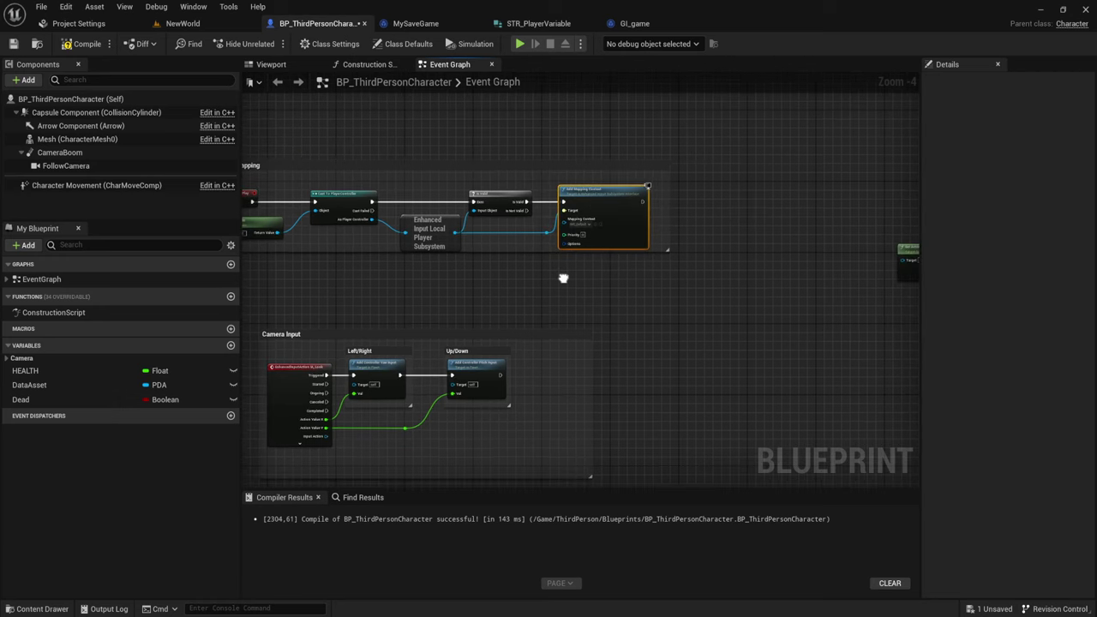
{"action": "right_click_drag", "start_coordinate": [563, 277], "coordinate": [613, 287]}
{"action": "scroll", "coordinate": [329, 197], "scroll_direction": "up", "scroll_amount": 1}
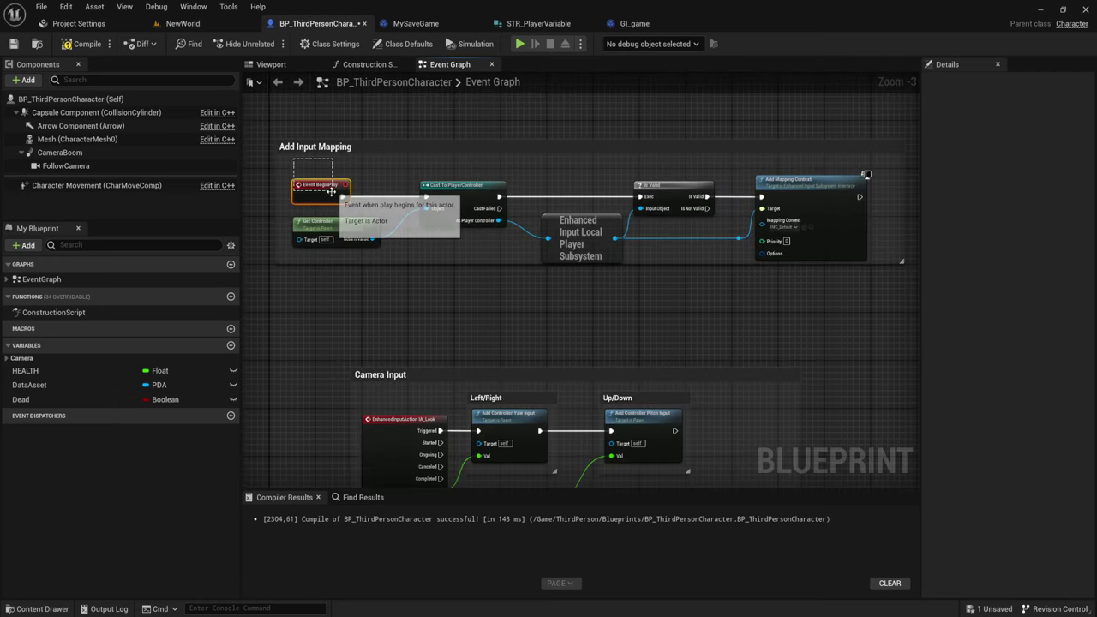
{"action": "scroll", "coordinate": [898, 343], "scroll_direction": "up", "scroll_amount": 3}
{"action": "mouse_move", "coordinate": [898, 342]}
{"action": "right_mouse_down"}
{"action": "mouse_move", "coordinate": [529, 260]}
{"action": "mouse_move", "coordinate": [421, 321]}
{"action": "right_mouse_up"}
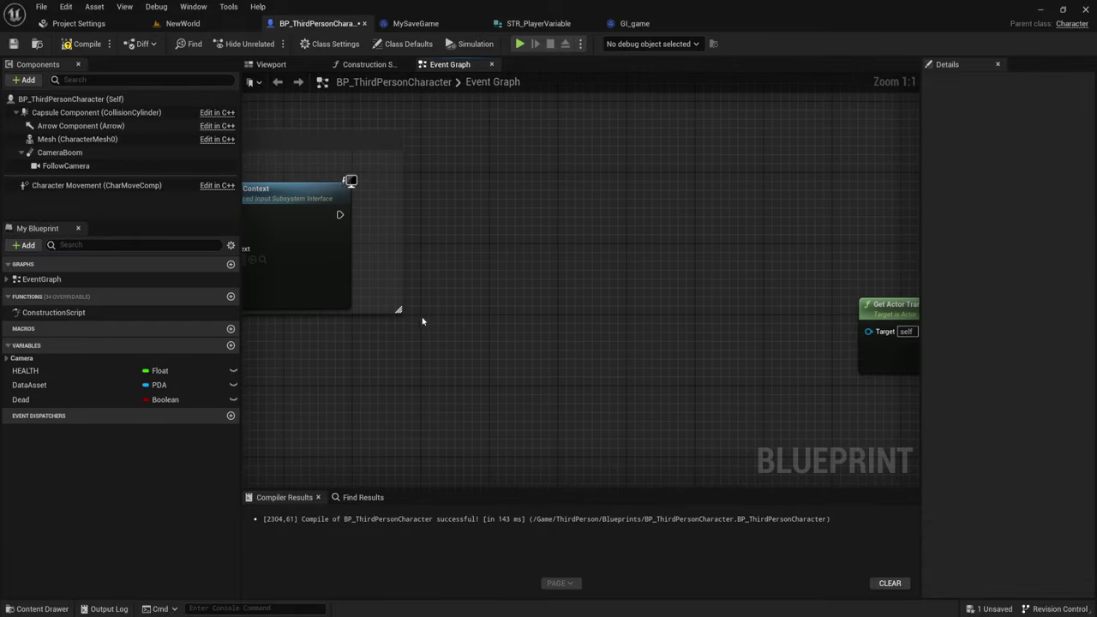
{"action": "left_click_drag", "start_coordinate": [399, 310], "coordinate": [818, 415]}
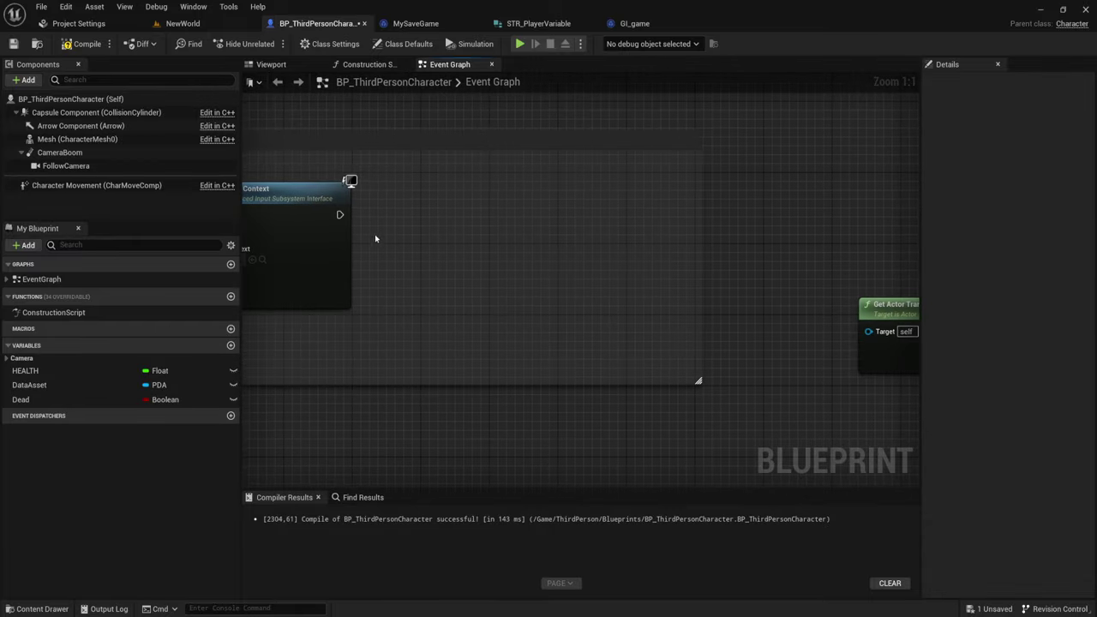
Add a Cast To GI_game after Add Mapping Context, fed by Get Game Instance
{"action": "left_click_drag", "start_coordinate": [338, 215], "coordinate": [400, 220]}
{"action": "type", "text": "cast"}
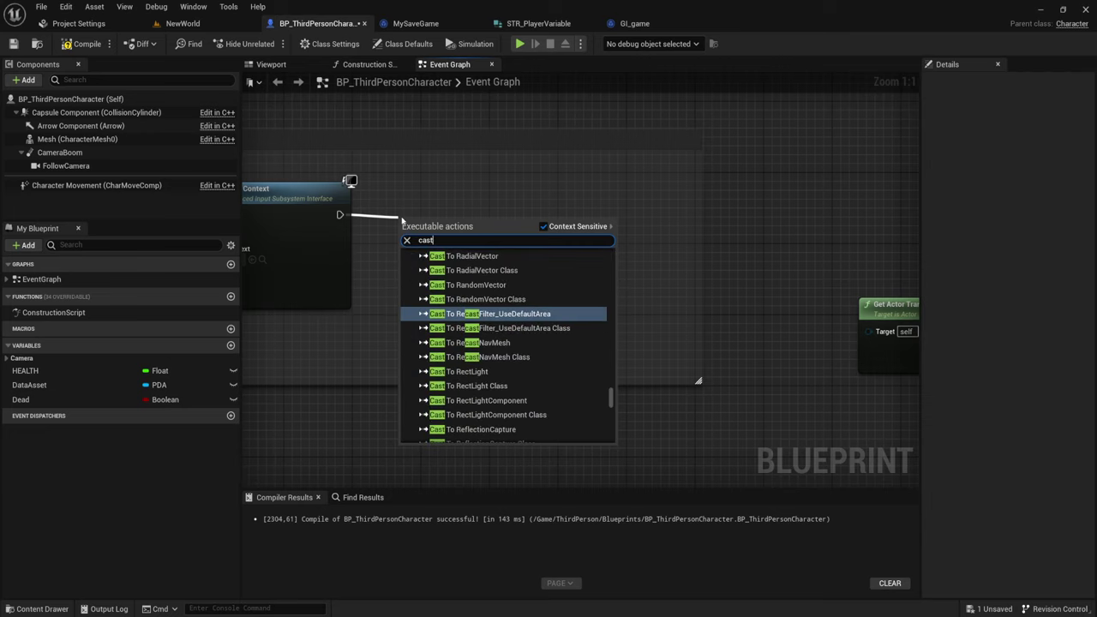
{"action": "type", "text": " to"}
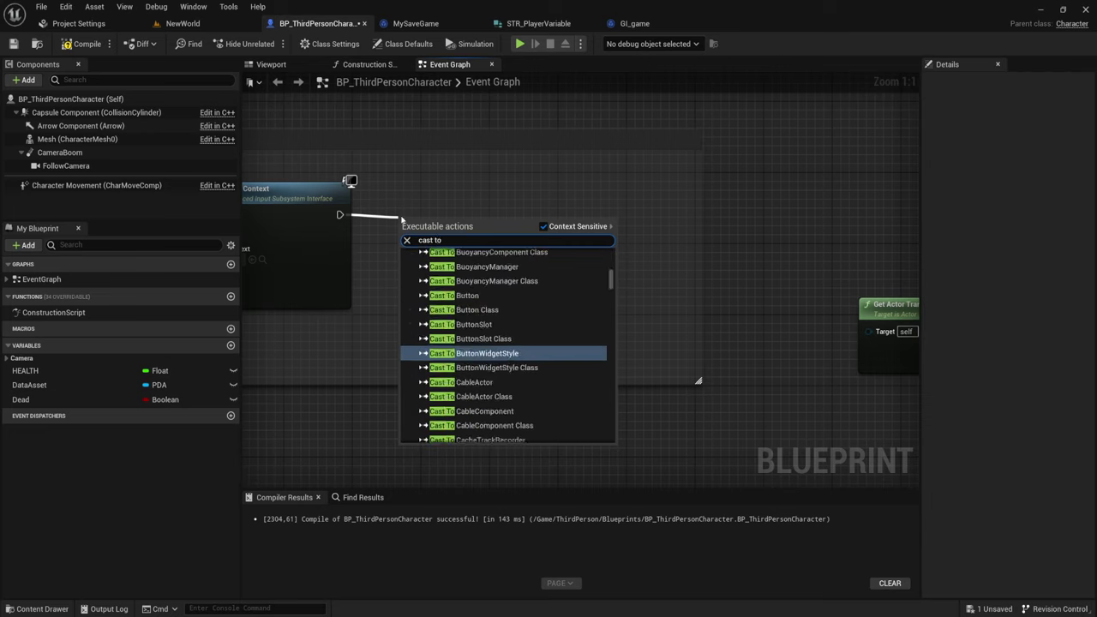
{"action": "type", "text": "G"}
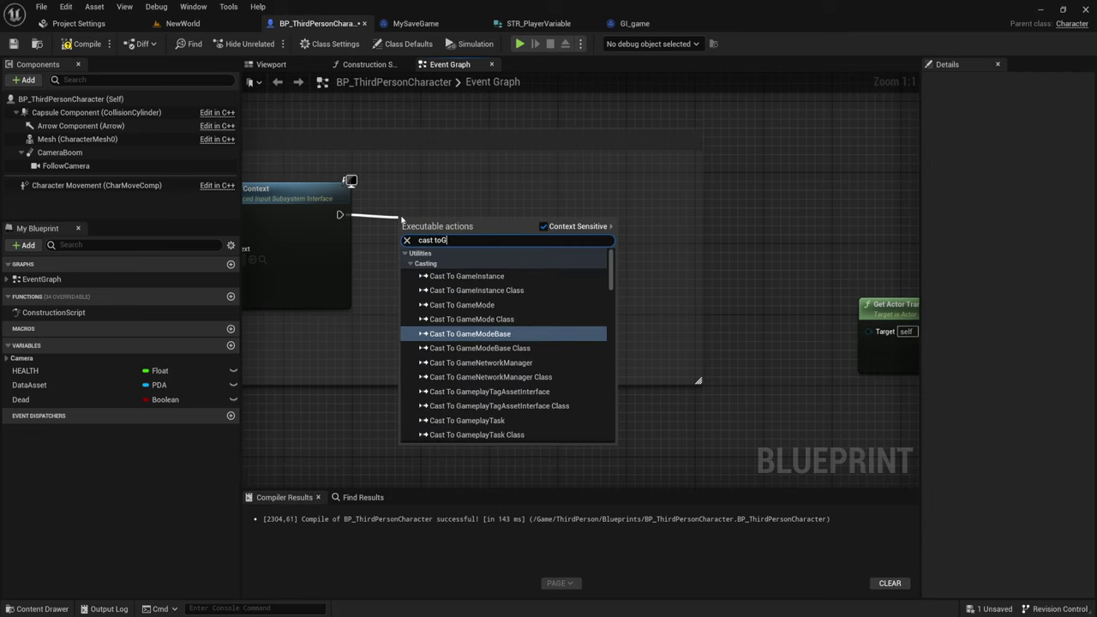
{"action": "type", "text": "I"}
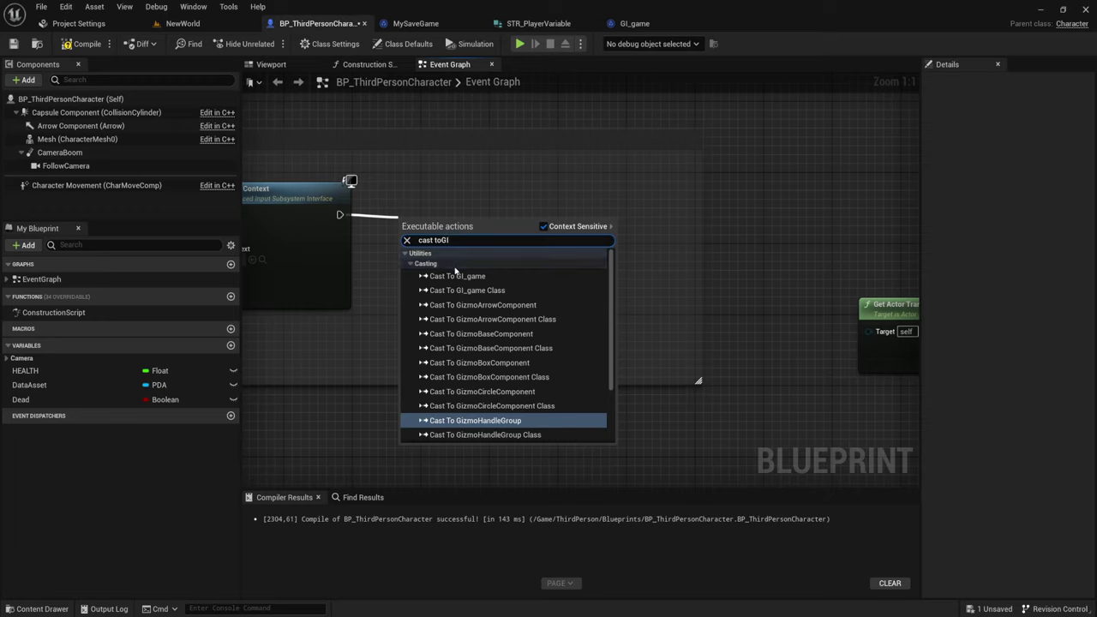
{"action": "key", "text": "Return"}
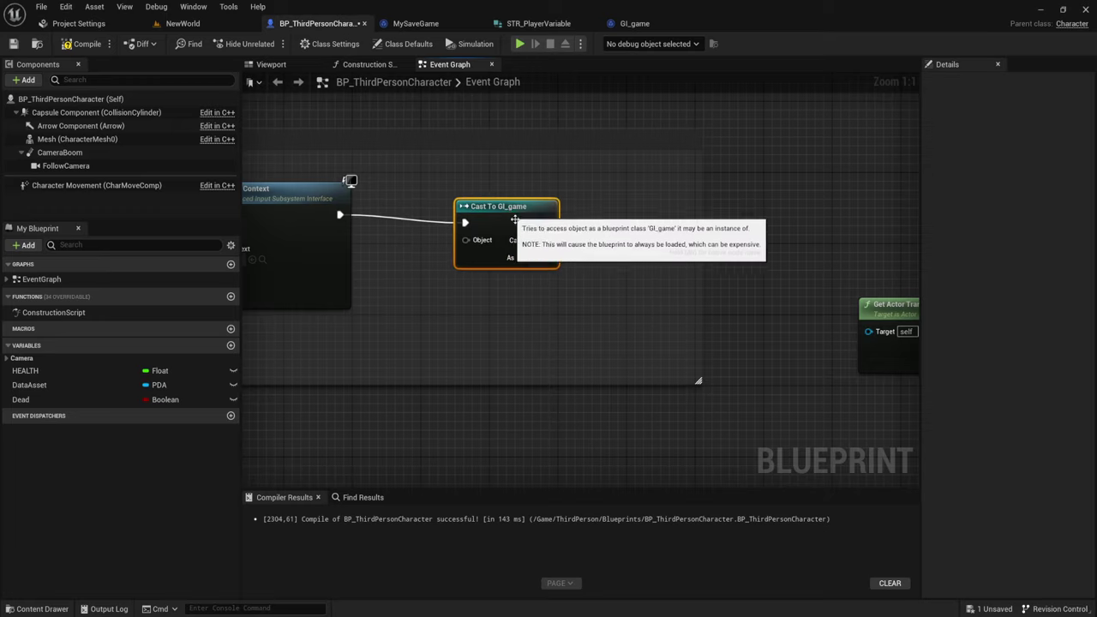
{"action": "left_click_drag", "start_coordinate": [465, 239], "coordinate": [422, 321]}
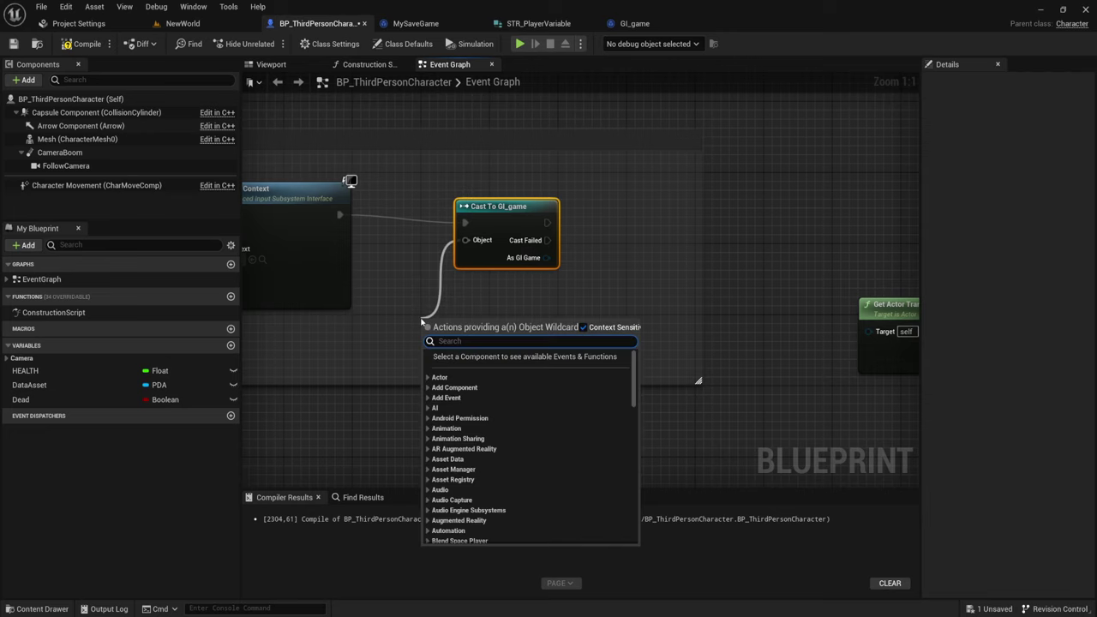
{"action": "type", "text": "get"}
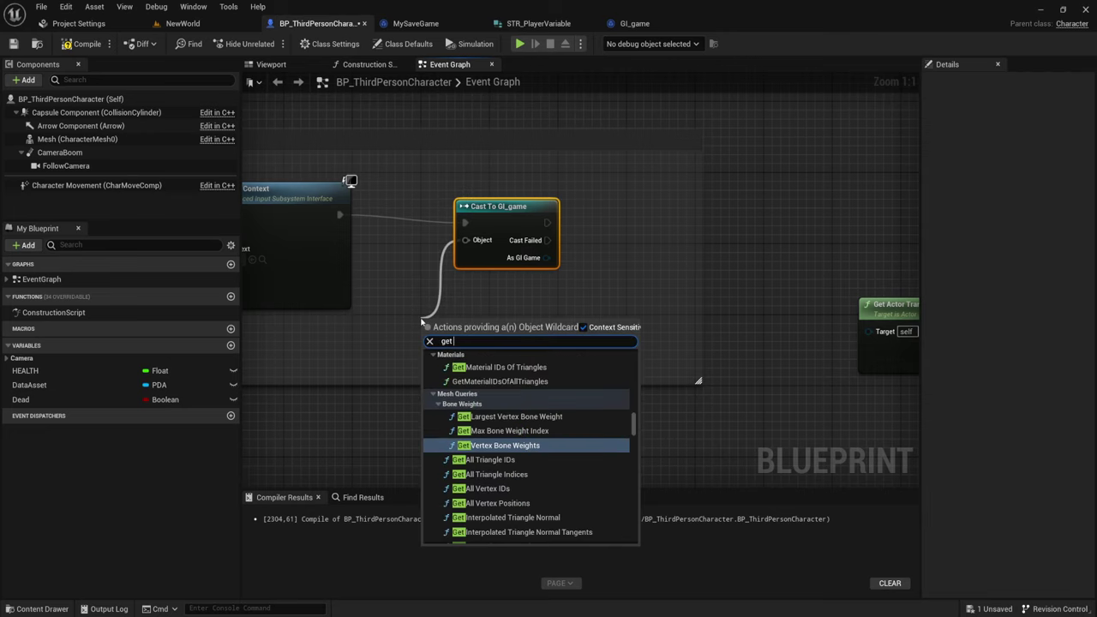
{"action": "type", "text": " game"}
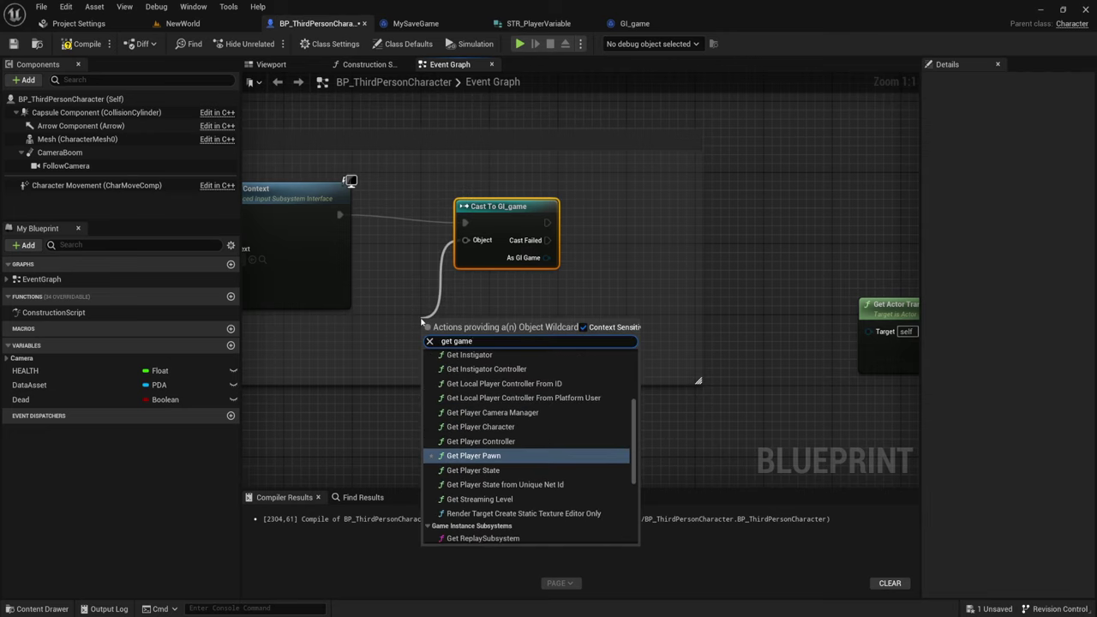
{"action": "type", "text": " in"}
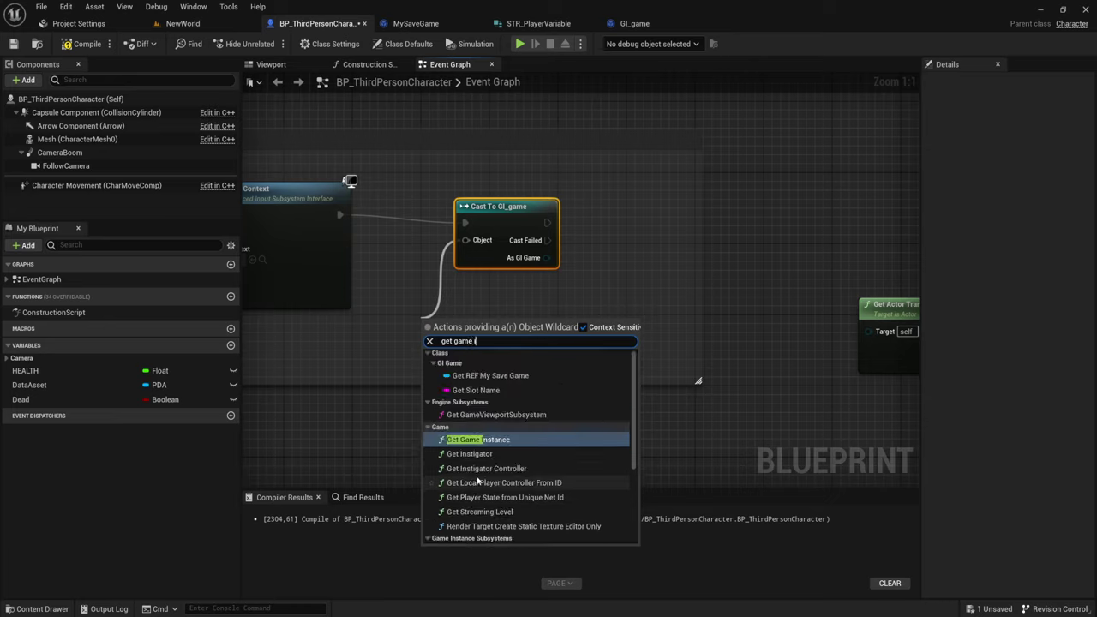
{"action": "left_click", "coordinate": [484, 391]}
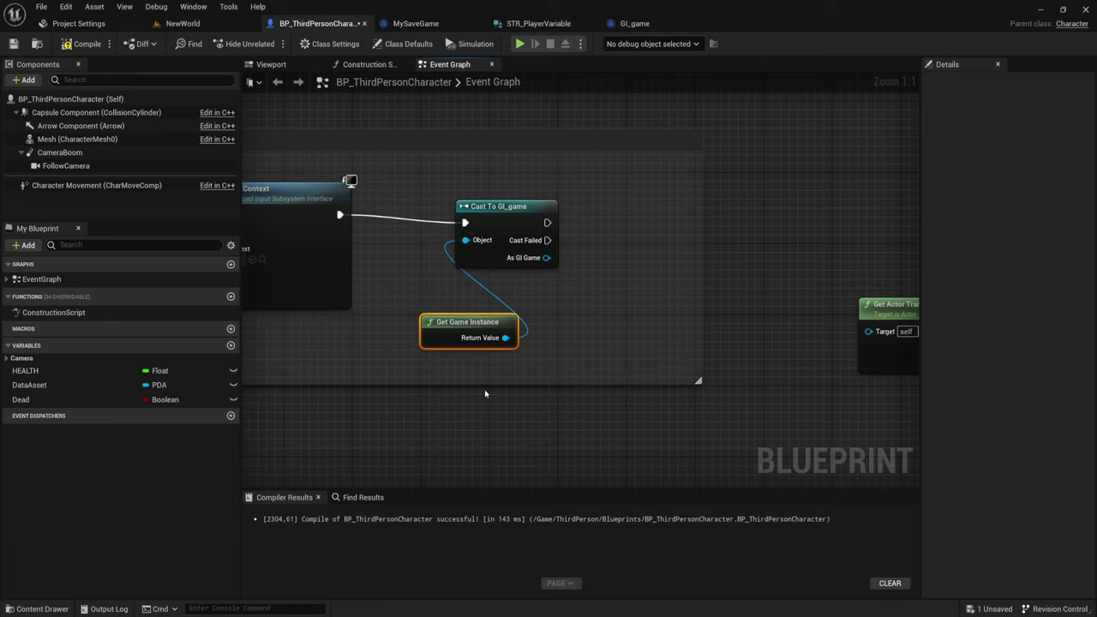
{"action": "left_click_drag", "start_coordinate": [467, 326], "coordinate": [438, 292]}
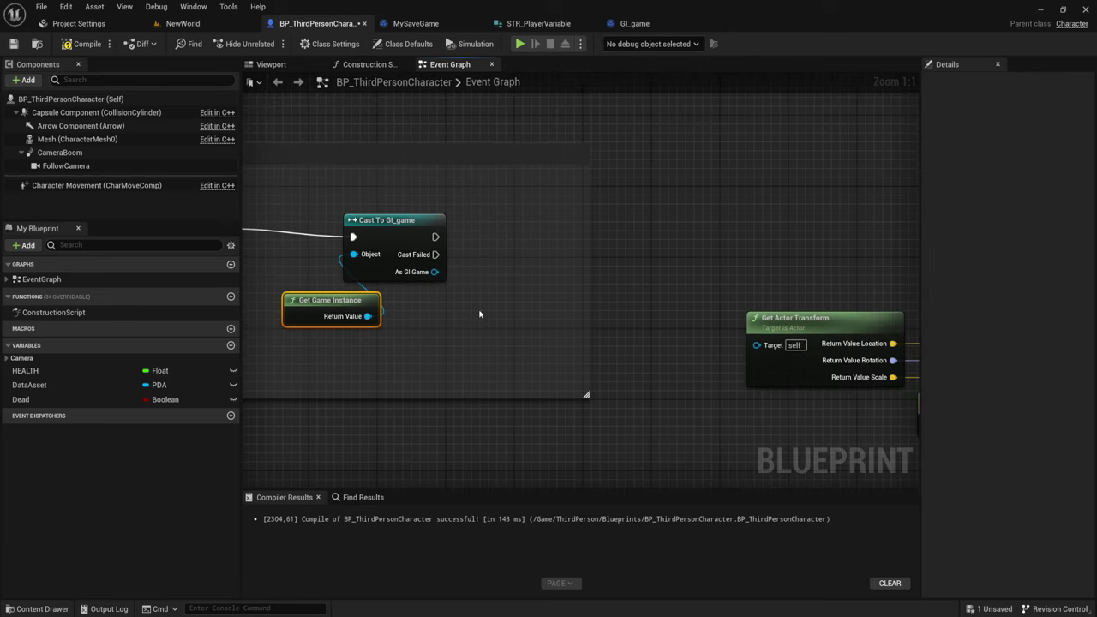
Promote the cast's As GI Game output to a variable and place its SET node
{"action": "right_click_drag", "start_coordinate": [649, 308], "coordinate": [567, 320]}
{"action": "left_click_drag", "start_coordinate": [464, 269], "coordinate": [491, 267]}
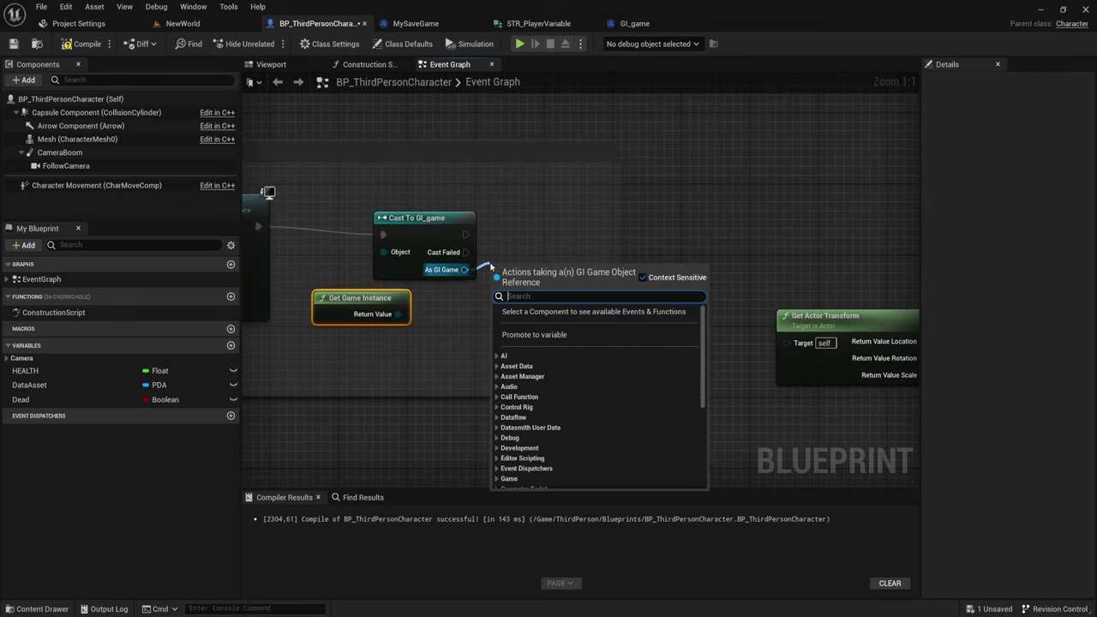
{"action": "left_click", "coordinate": [531, 335]}
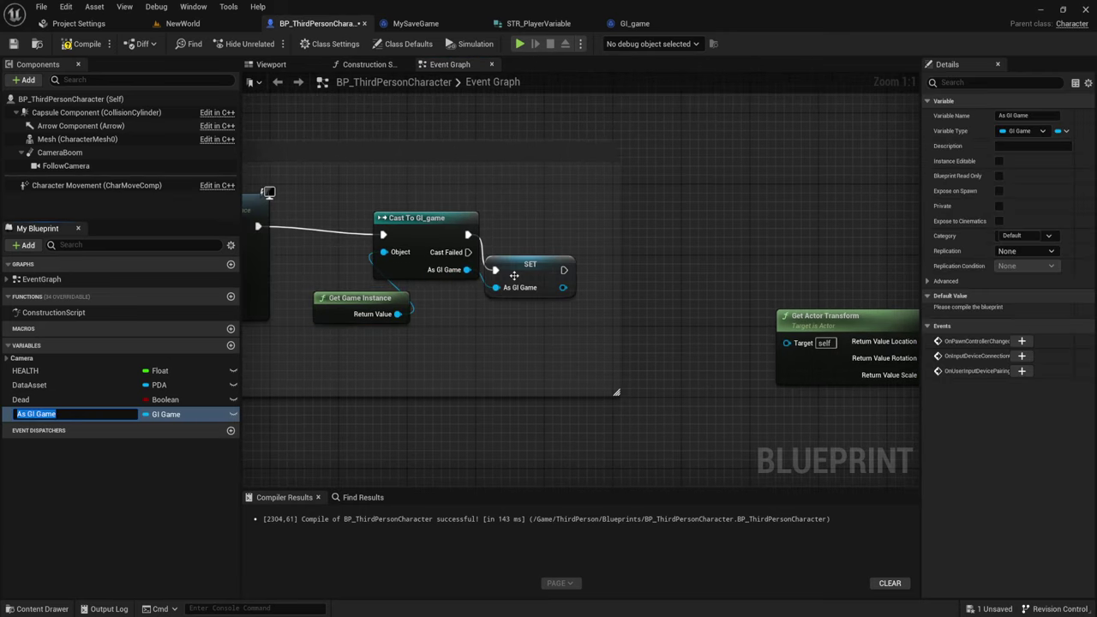
{"action": "left_click_drag", "start_coordinate": [514, 274], "coordinate": [522, 239]}
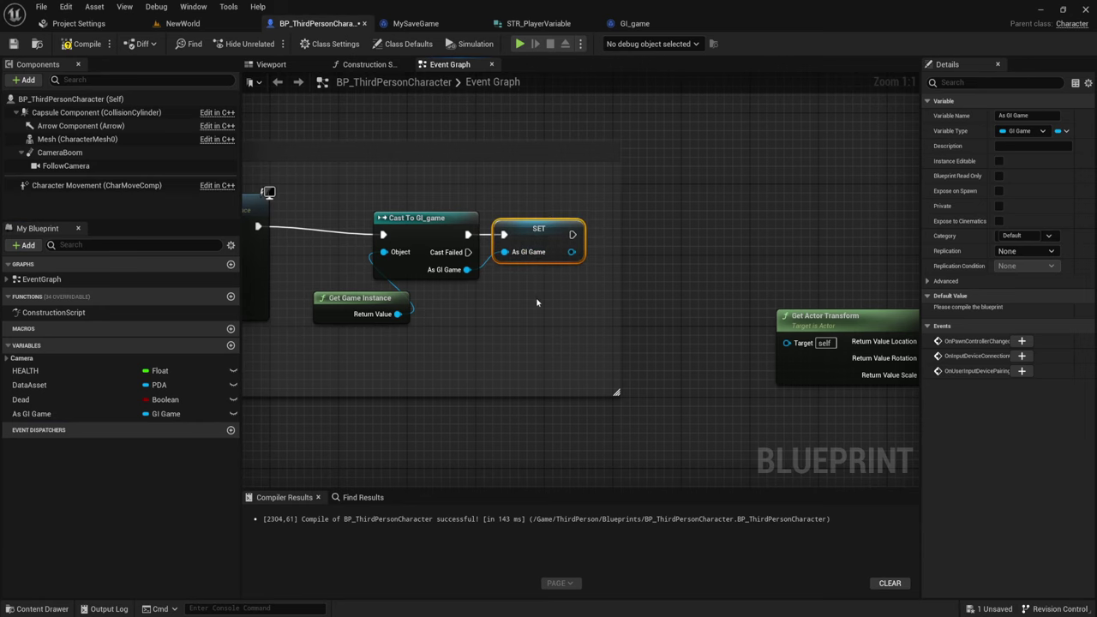
{"action": "right_click_drag", "start_coordinate": [538, 302], "coordinate": [446, 268]}
{"action": "scroll", "coordinate": [600, 325], "scroll_direction": "down", "scroll_amount": 3}
{"action": "scroll", "coordinate": [600, 325], "scroll_direction": "down", "scroll_amount": 1}
{"action": "mouse_move", "coordinate": [814, 361]}
{"action": "right_mouse_down"}
{"action": "mouse_move", "coordinate": [705, 334]}
{"action": "mouse_move", "coordinate": [578, 215]}
{"action": "right_mouse_up"}
Place an As GI Game getter, add its Save GAME call, and wire V Pressed to it
{"action": "scroll", "coordinate": [583, 303], "scroll_direction": "up", "scroll_amount": 4}
{"action": "mouse_move", "coordinate": [582, 303]}
{"action": "right_mouse_down"}
{"action": "mouse_move", "coordinate": [457, 265]}
{"action": "mouse_move", "coordinate": [515, 259]}
{"action": "right_mouse_up"}
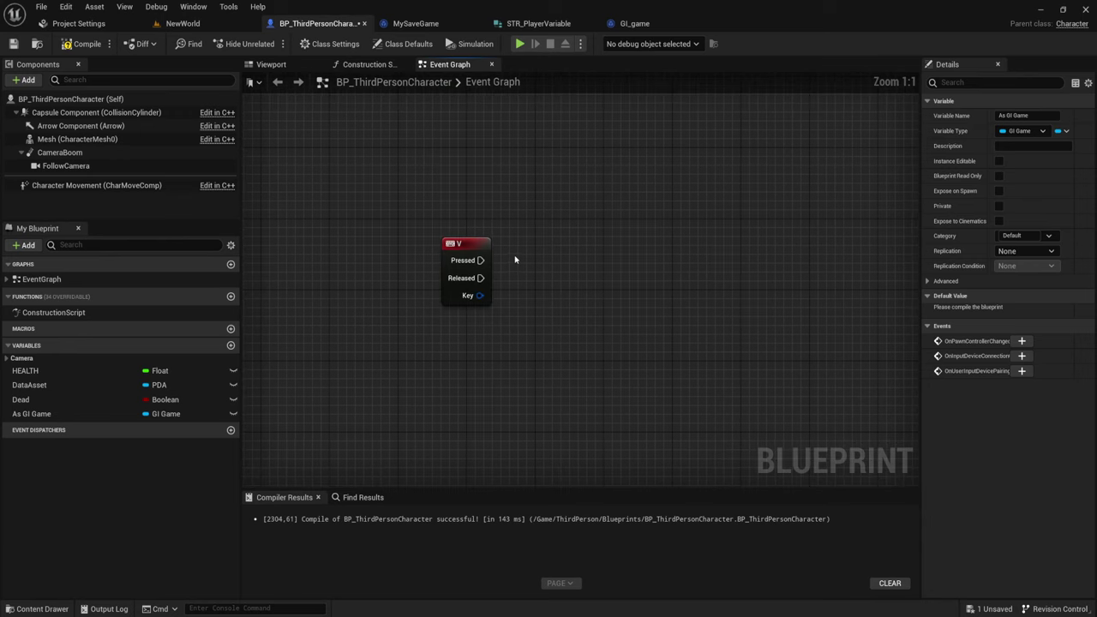
{"action": "mouse_move", "coordinate": [31, 414]}
{"action": "left_mouse_down", "text": "ctrl"}
{"action": "mouse_move", "coordinate": [463, 324]}
{"action": "mouse_move", "coordinate": [572, 231]}
{"action": "left_mouse_up", "text": "ctrl"}
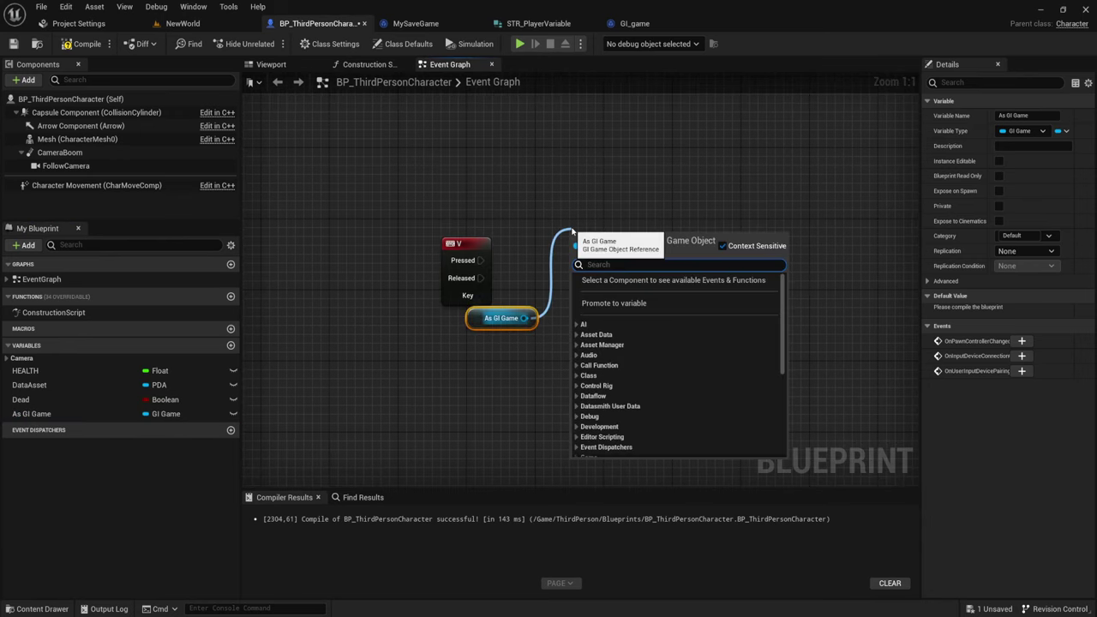
{"action": "type", "text": "save"}
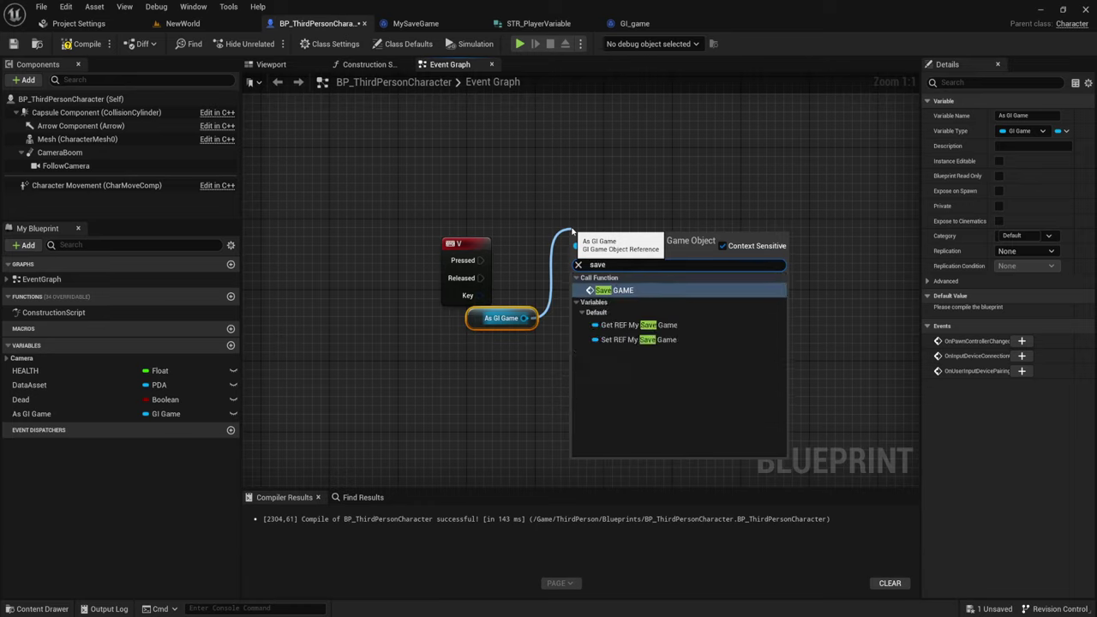
{"action": "left_click", "coordinate": [617, 292]}
{"action": "left_click_drag", "start_coordinate": [579, 261], "coordinate": [476, 261]}
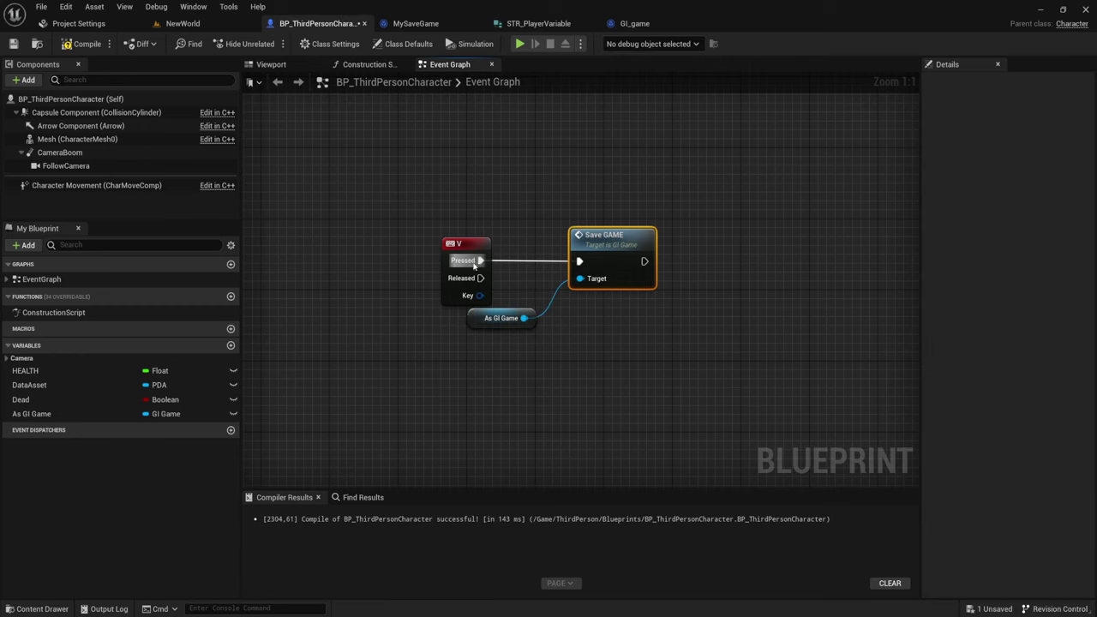
{"action": "right_click_drag", "start_coordinate": [606, 346], "coordinate": [555, 353]}
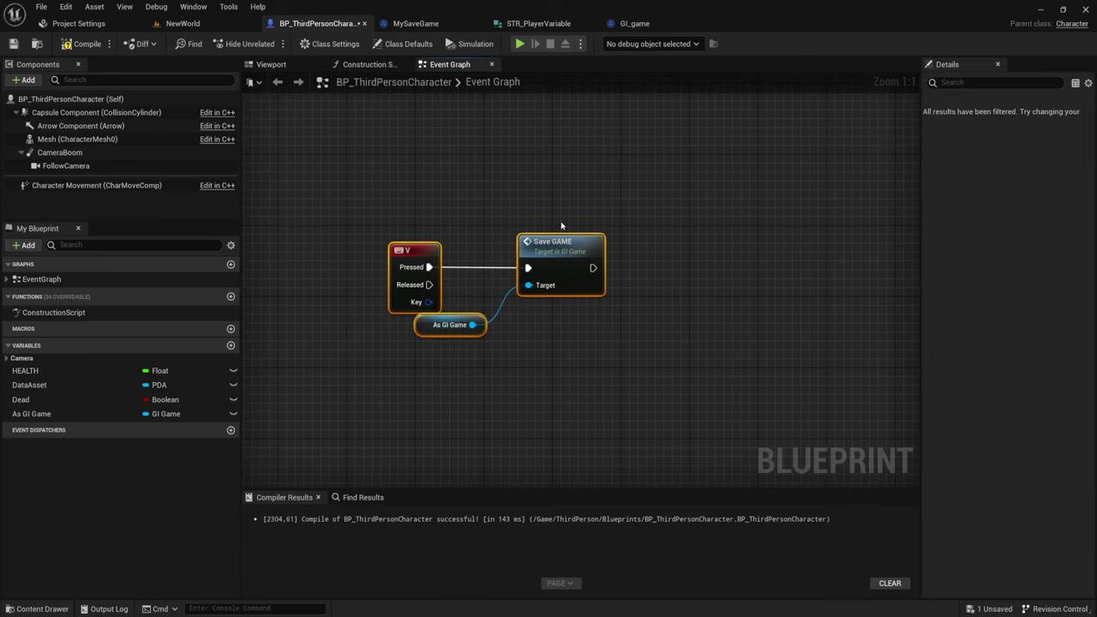
{"action": "left_click_drag", "start_coordinate": [319, 380], "coordinate": [550, 268]}
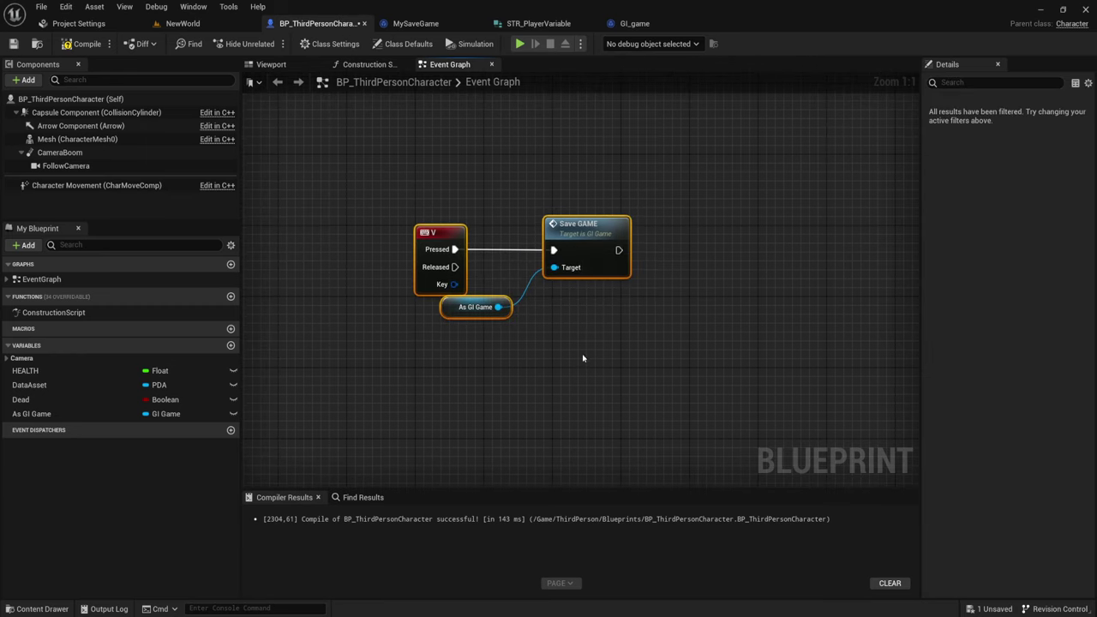
{"action": "right_click_drag", "start_coordinate": [582, 360], "coordinate": [528, 370]}
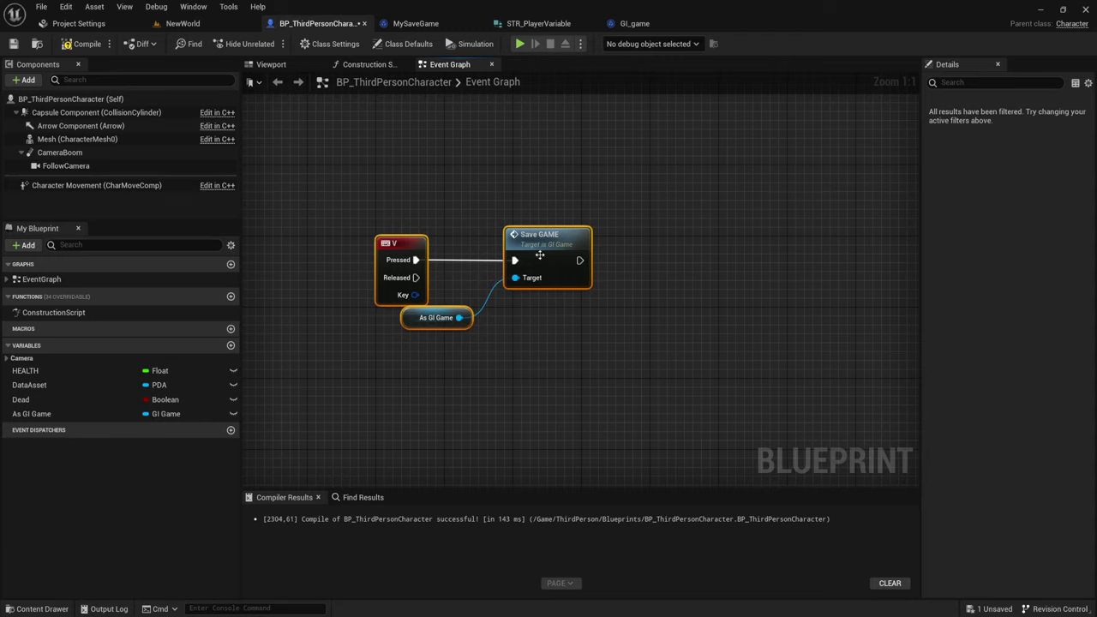
{"action": "right_click_drag", "start_coordinate": [496, 338], "coordinate": [515, 242]}
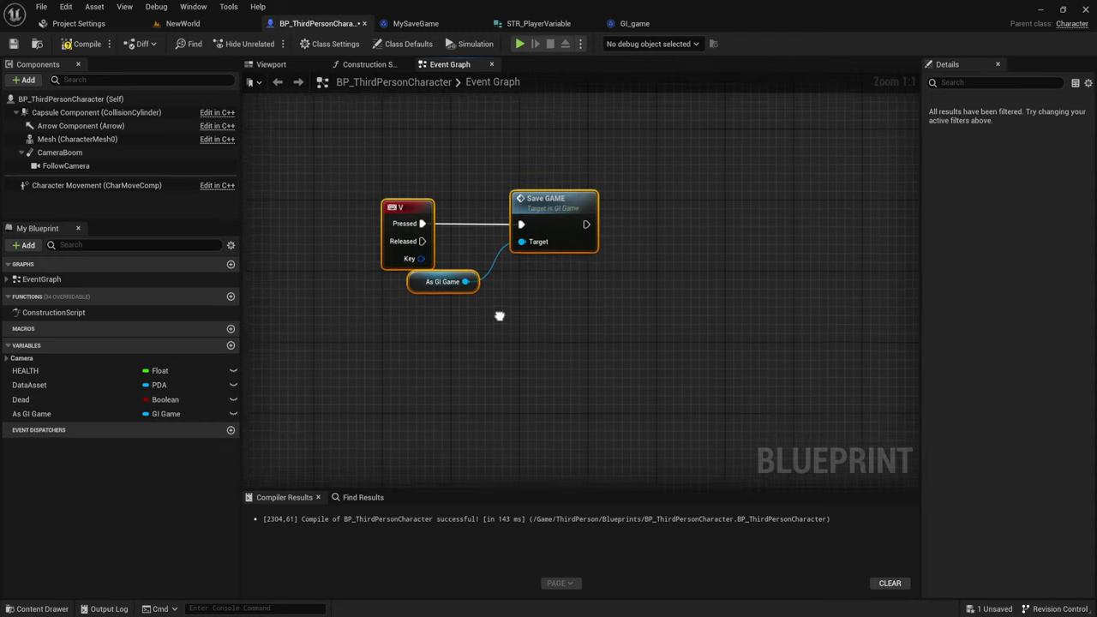
Add an N keyboard event node to the Event Graph
{"action": "right_click", "coordinate": [429, 356]}
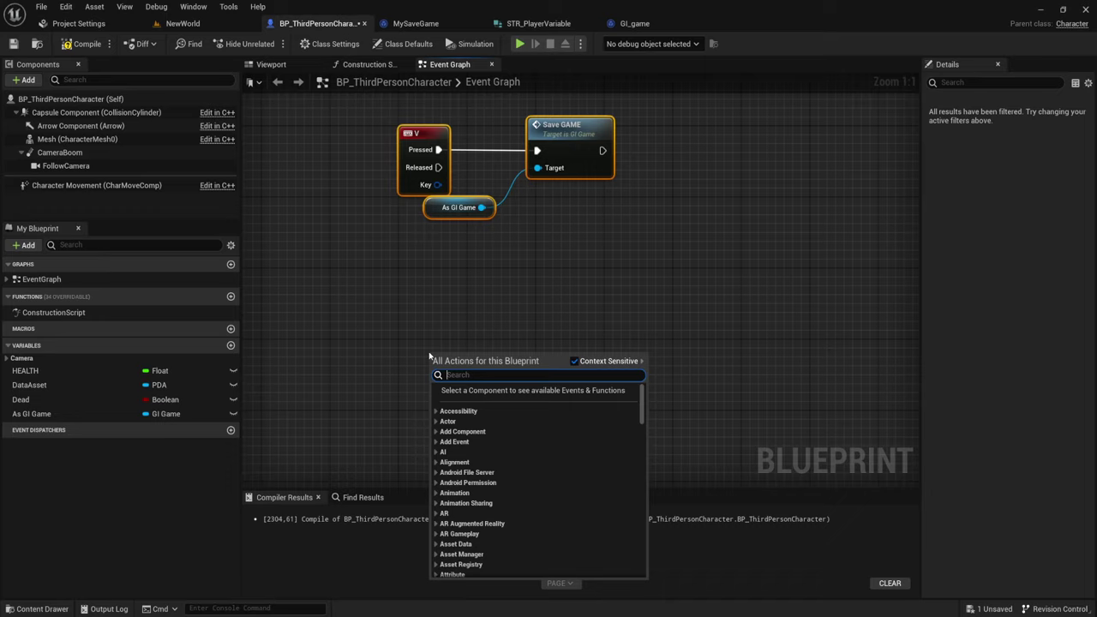
{"action": "type", "text": "N"}
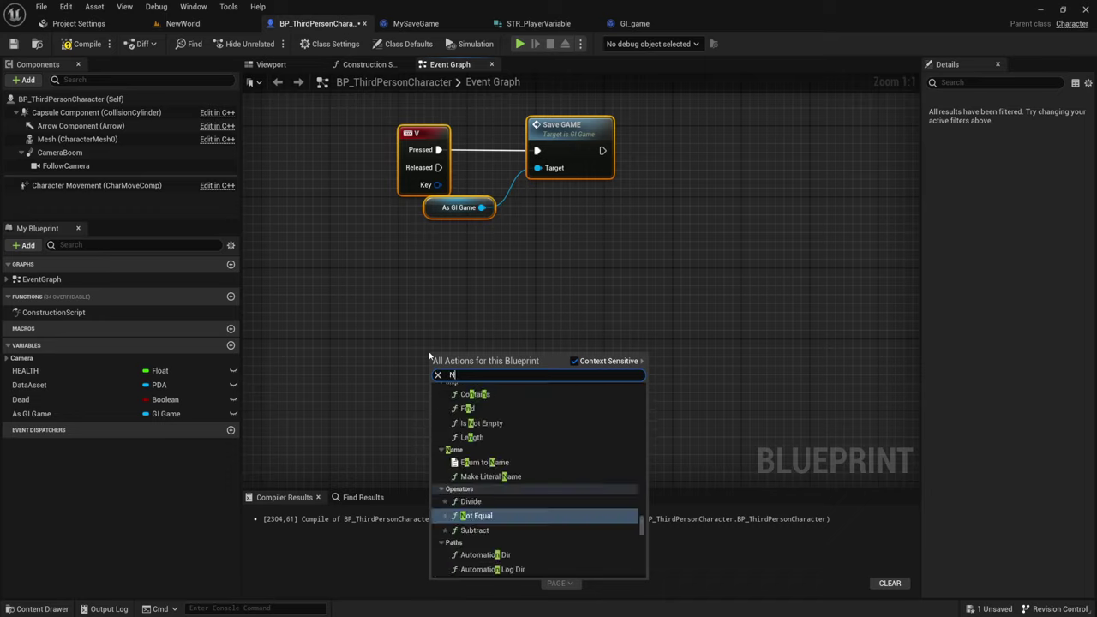
{"action": "type", "text": " ke"}
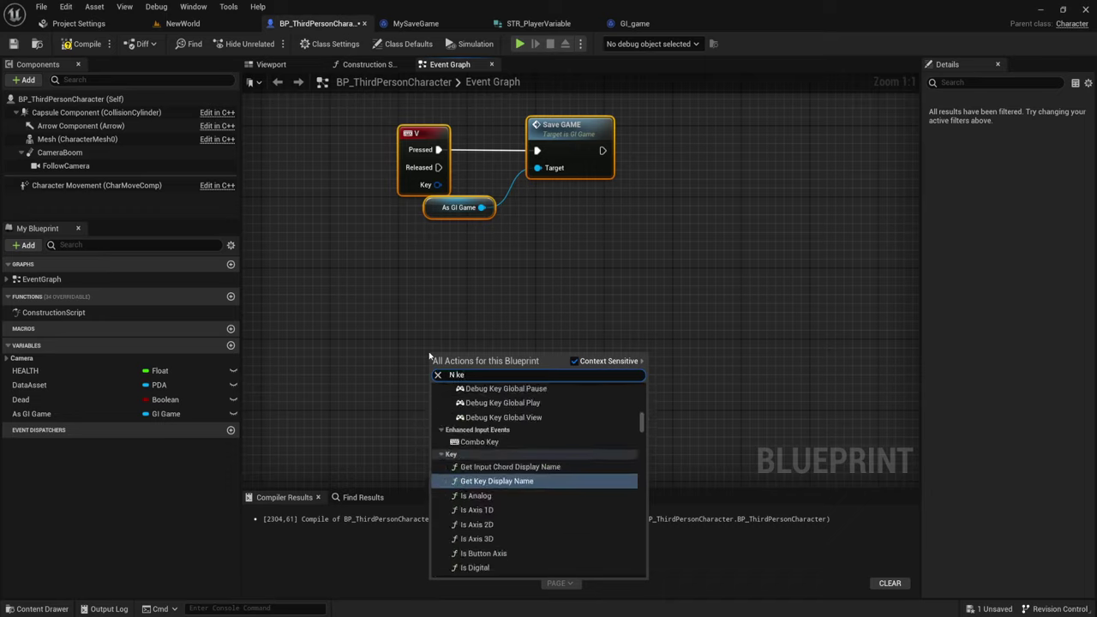
{"action": "type", "text": "yb"}
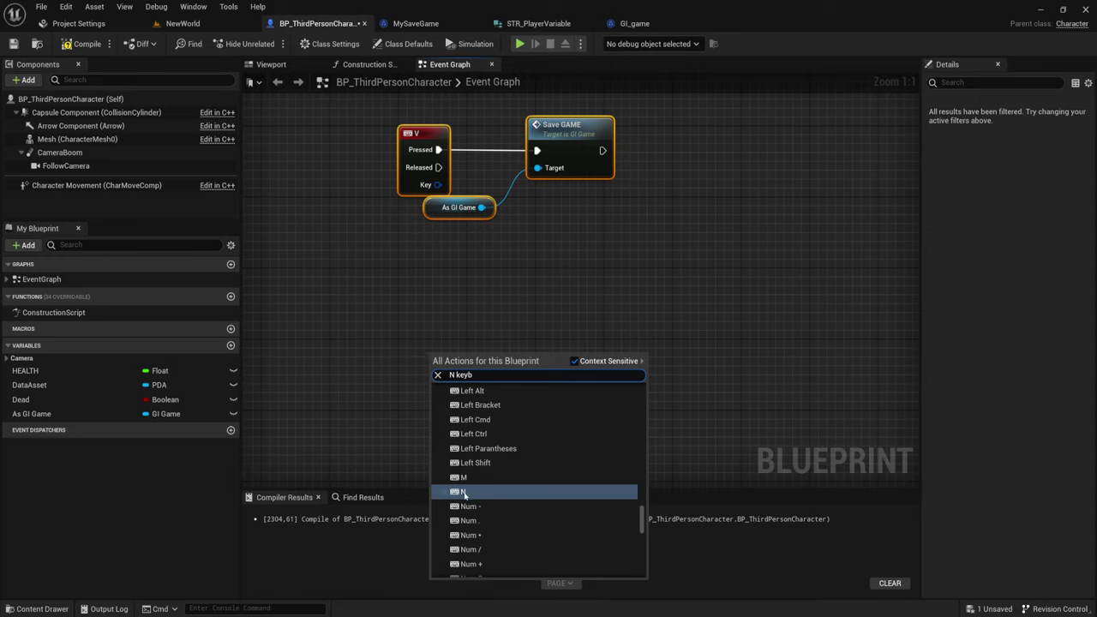
{"action": "left_click", "coordinate": [464, 494]}
{"action": "left_click_drag", "start_coordinate": [457, 358], "coordinate": [422, 340]}
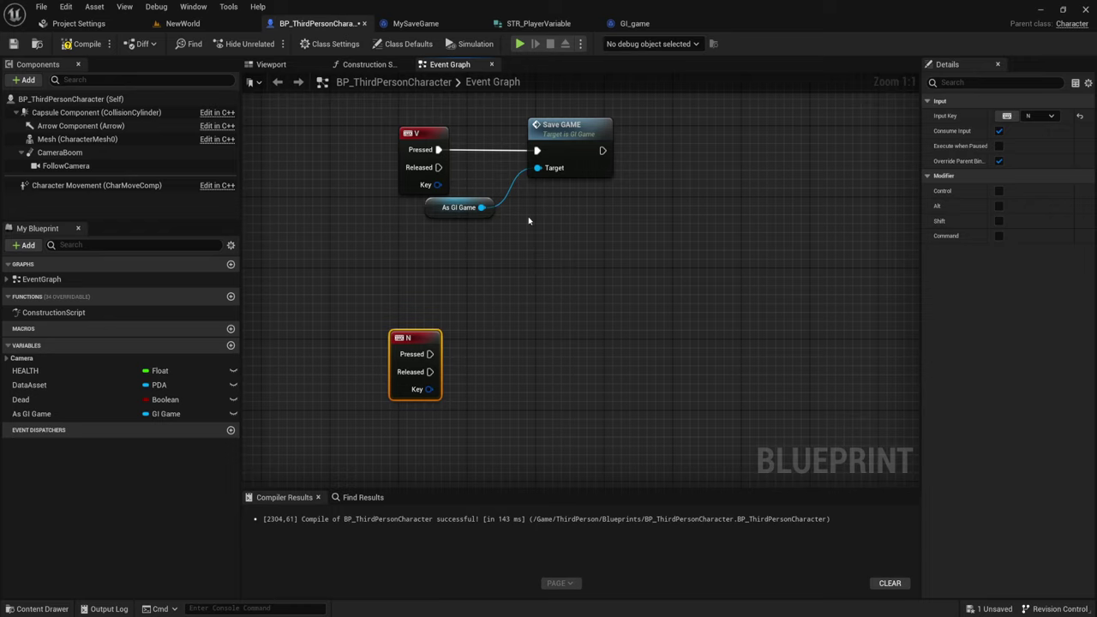
Add a Load Game call on As GI Game wired from N Pressed, then compile and save
{"action": "left_click_drag", "start_coordinate": [482, 207], "coordinate": [531, 307]}
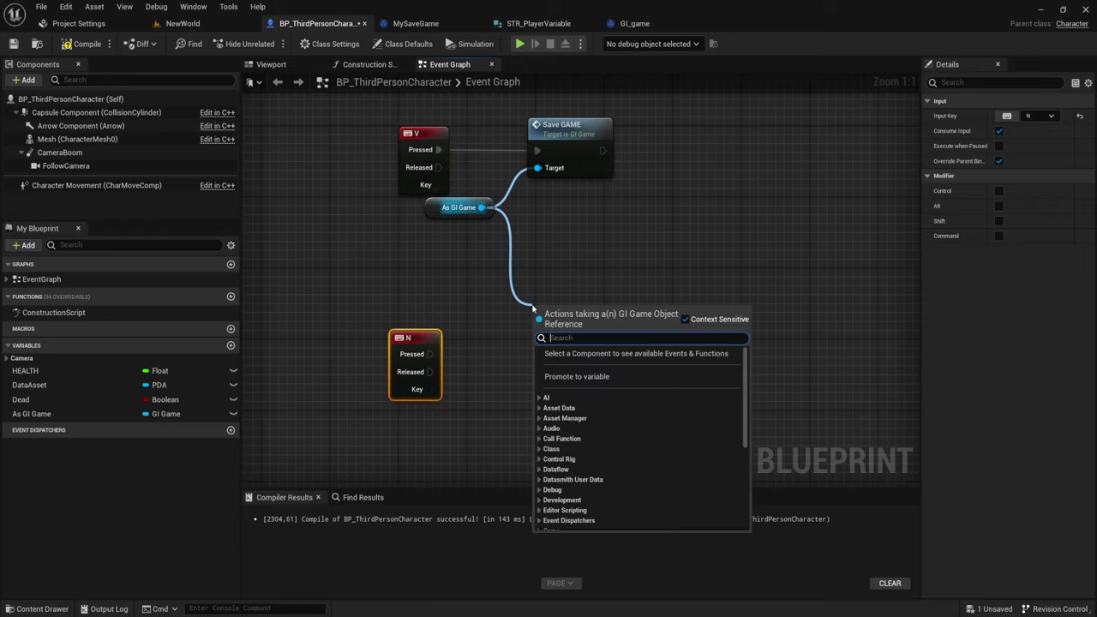
{"action": "type", "text": "sa"}
{"action": "key", "text": "BackSpace"}
{"action": "key", "text": "BackSpace"}
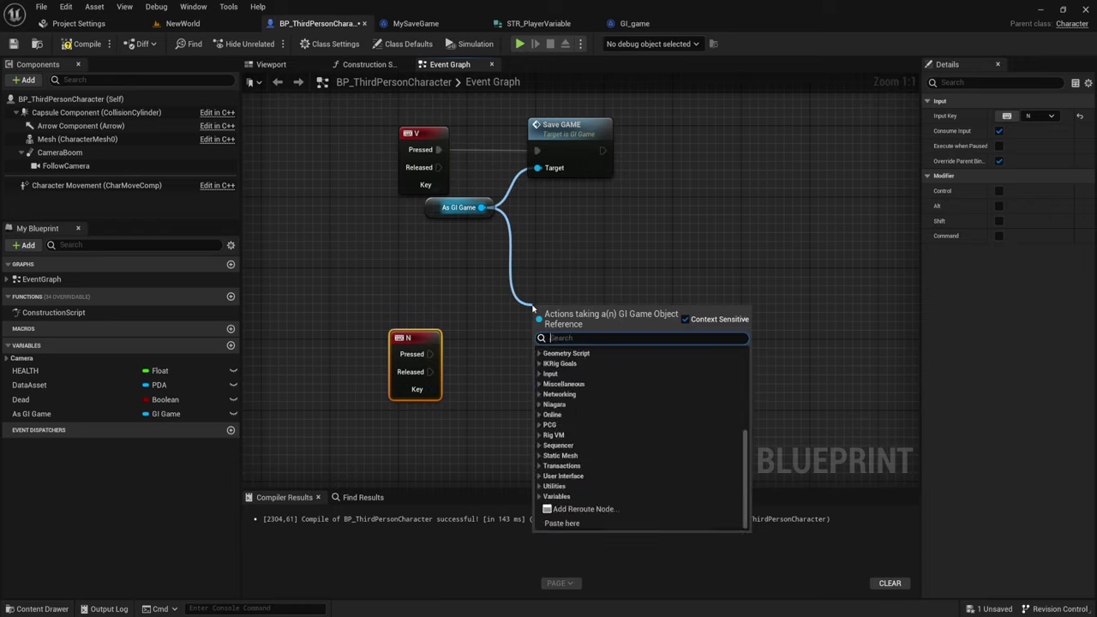
{"action": "type", "text": "loadf"}
{"action": "key", "text": "BackSpace"}
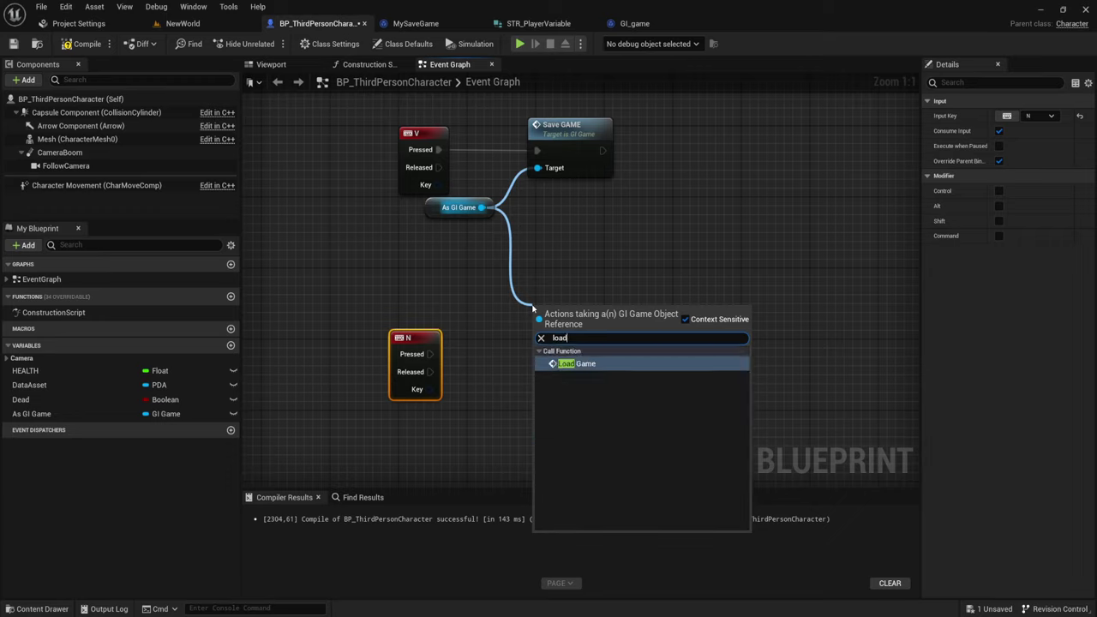
{"action": "left_click", "coordinate": [574, 363]}
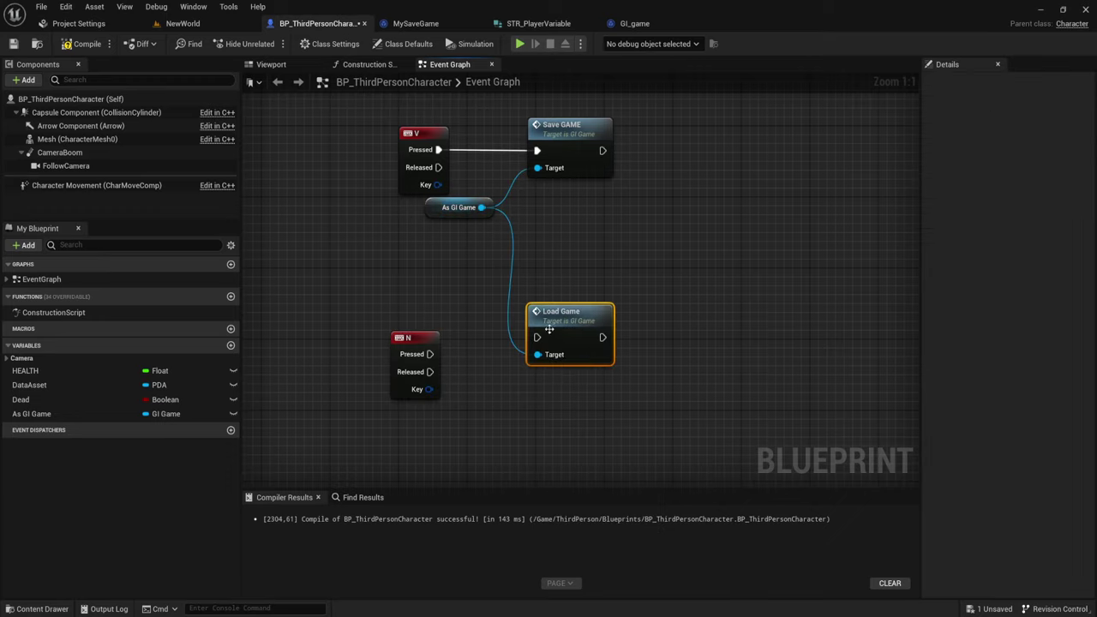
{"action": "left_click_drag", "start_coordinate": [430, 353], "coordinate": [562, 336]}
{"action": "left_click_drag", "start_coordinate": [385, 416], "coordinate": [619, 320]}
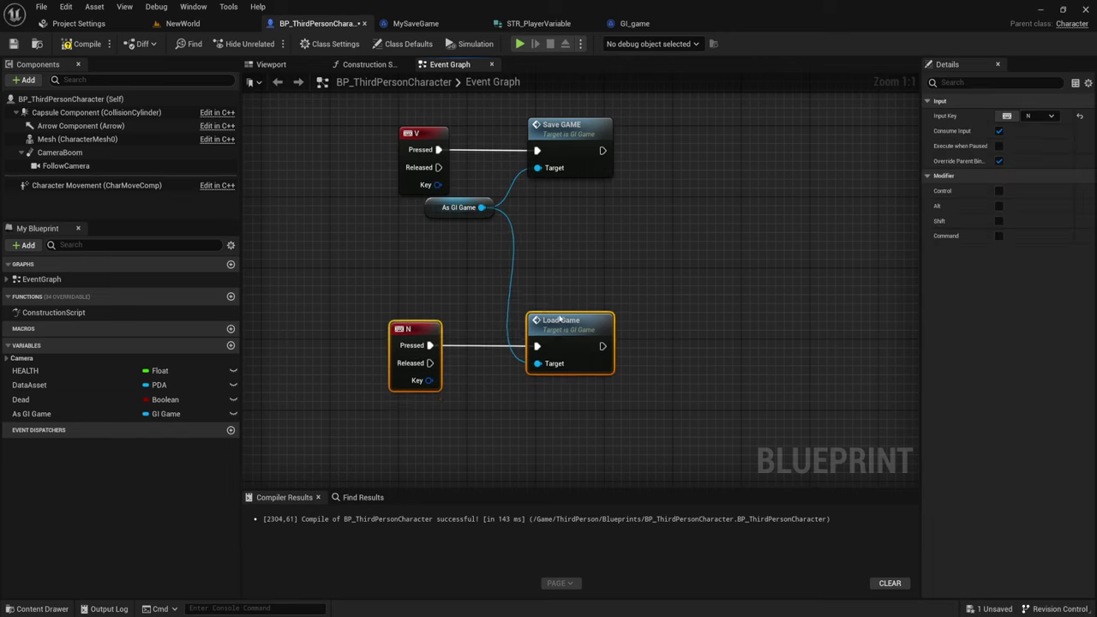
{"action": "left_click_drag", "start_coordinate": [562, 346], "coordinate": [561, 293]}
{"action": "right_click_drag", "start_coordinate": [627, 248], "coordinate": [638, 292]}
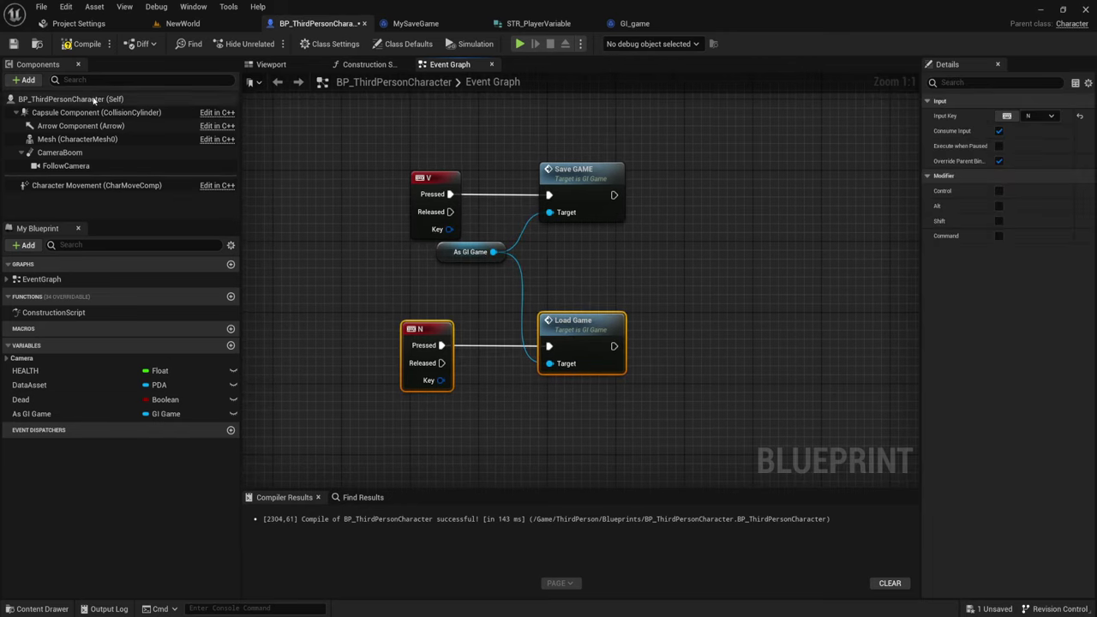
{"action": "left_click", "coordinate": [85, 44]}
{"action": "left_click", "coordinate": [13, 43]}
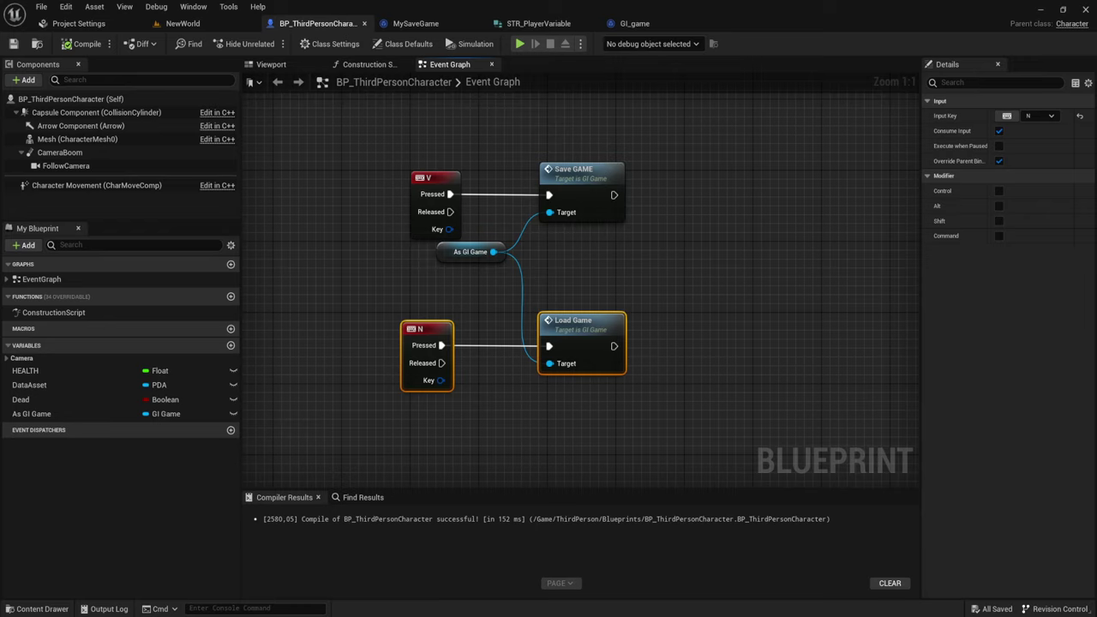
Check the project's Saved folder in File Explorer, confirming no SaveGames folder exists yet
{"action": "key", "text": "alt+Tab"}
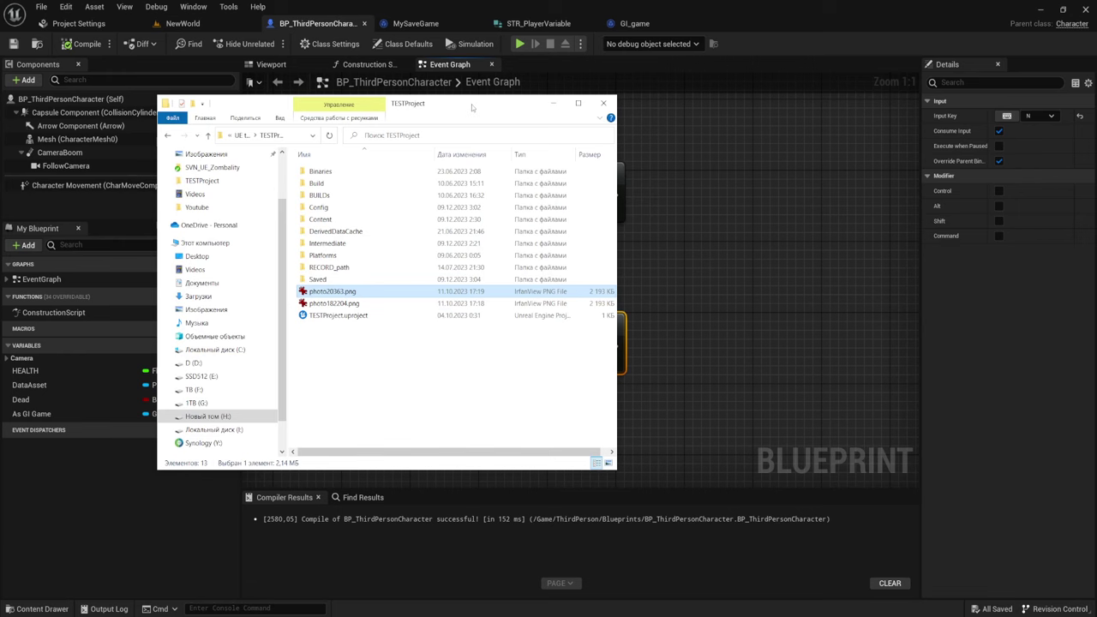
{"action": "left_click_drag", "start_coordinate": [471, 105], "coordinate": [577, 116]}
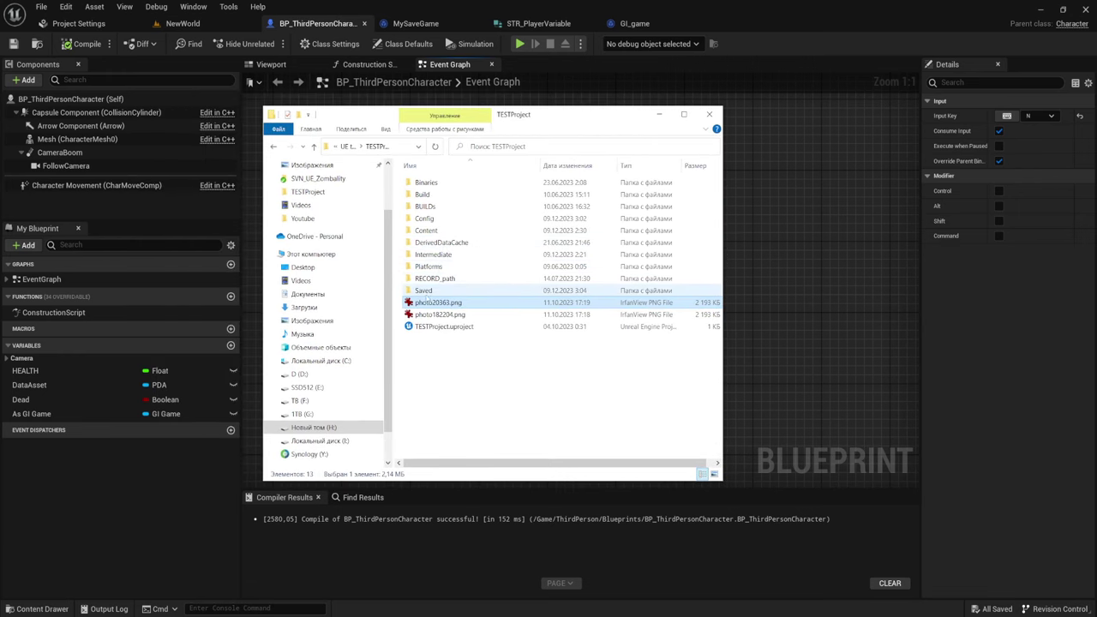
{"action": "double_click", "coordinate": [424, 290]}
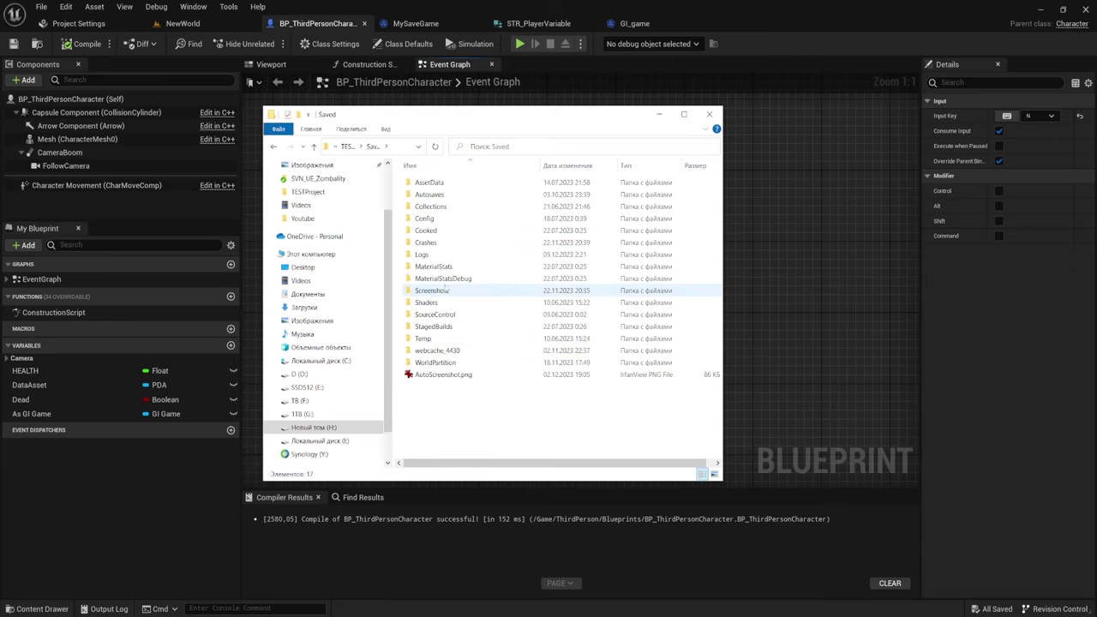
{"action": "left_click_drag", "start_coordinate": [414, 413], "coordinate": [455, 392]}
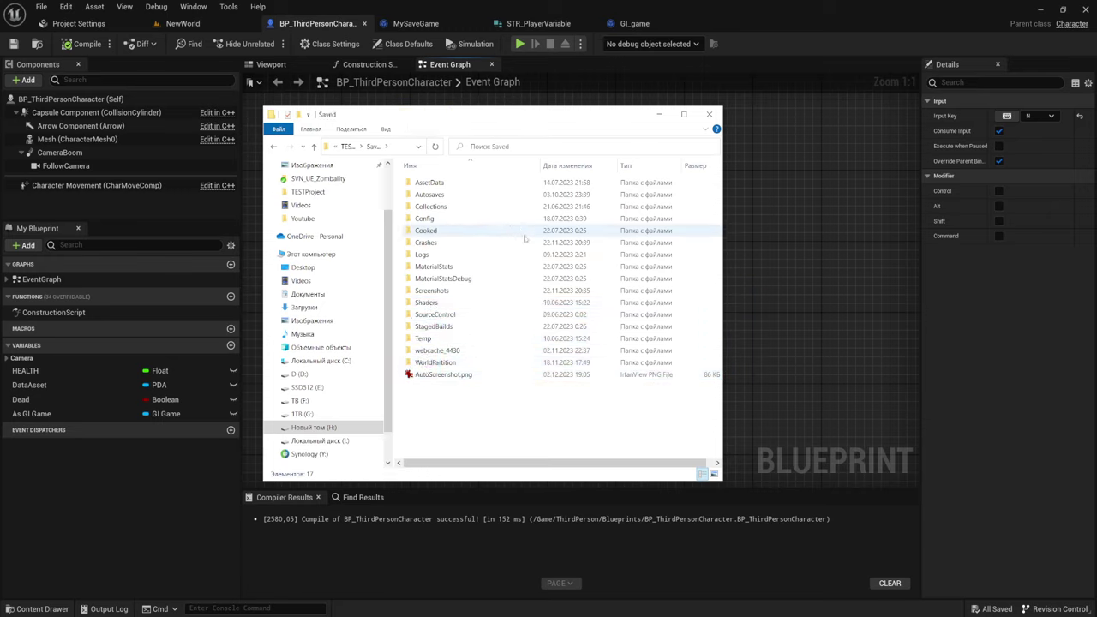
{"action": "left_click", "coordinate": [658, 117]}
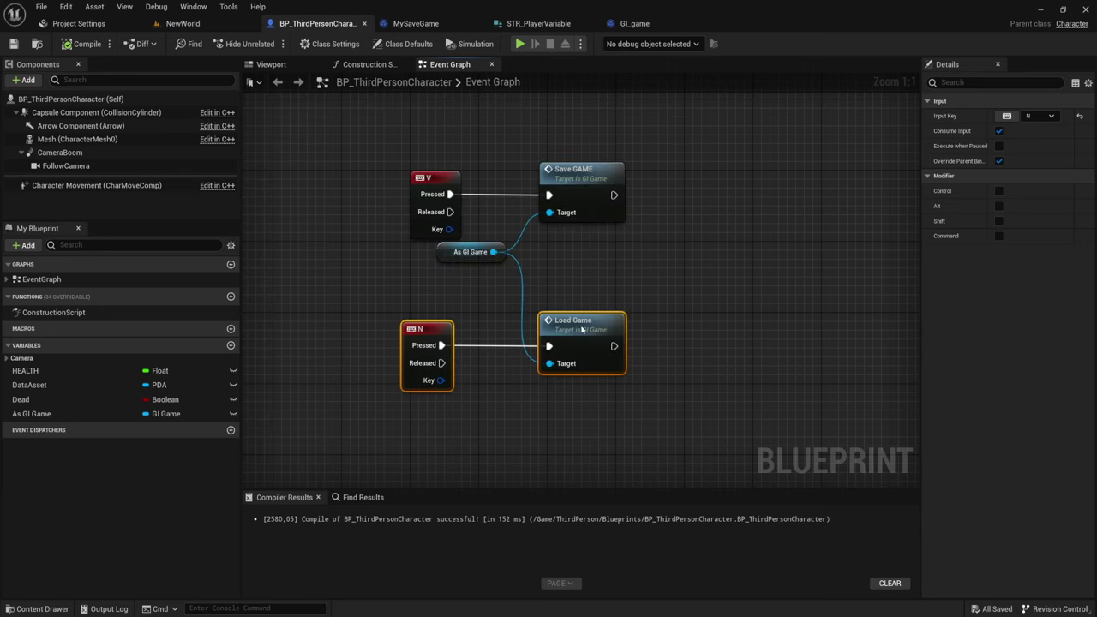
Move the N key and Load Game nodes higher in the event graph
{"action": "left_click_drag", "start_coordinate": [582, 330], "coordinate": [582, 286]}
{"action": "left_click", "coordinate": [476, 331]}
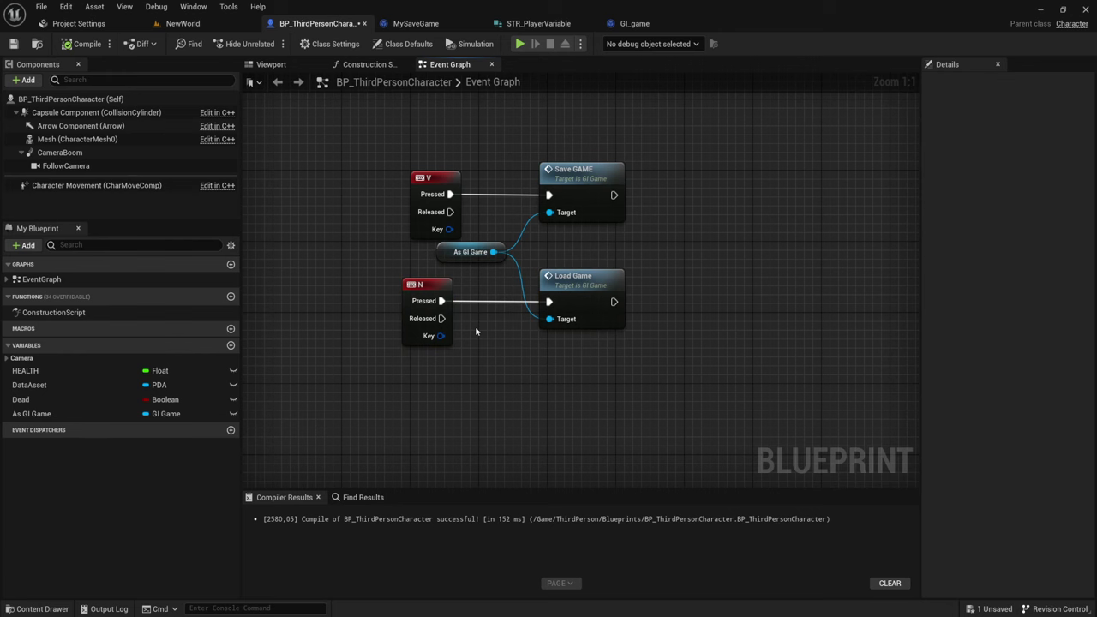
{"action": "left_click", "coordinate": [438, 288]}
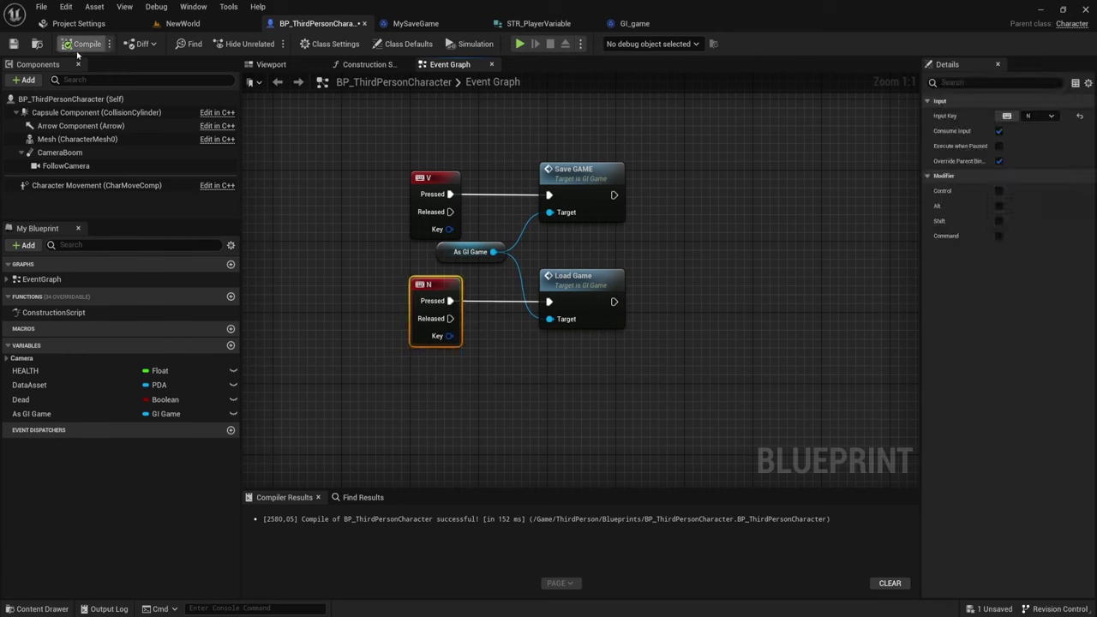
Save BP_ThirdPersonCharacter with Save All from the NewWorld level
{"action": "left_click", "coordinate": [182, 23]}
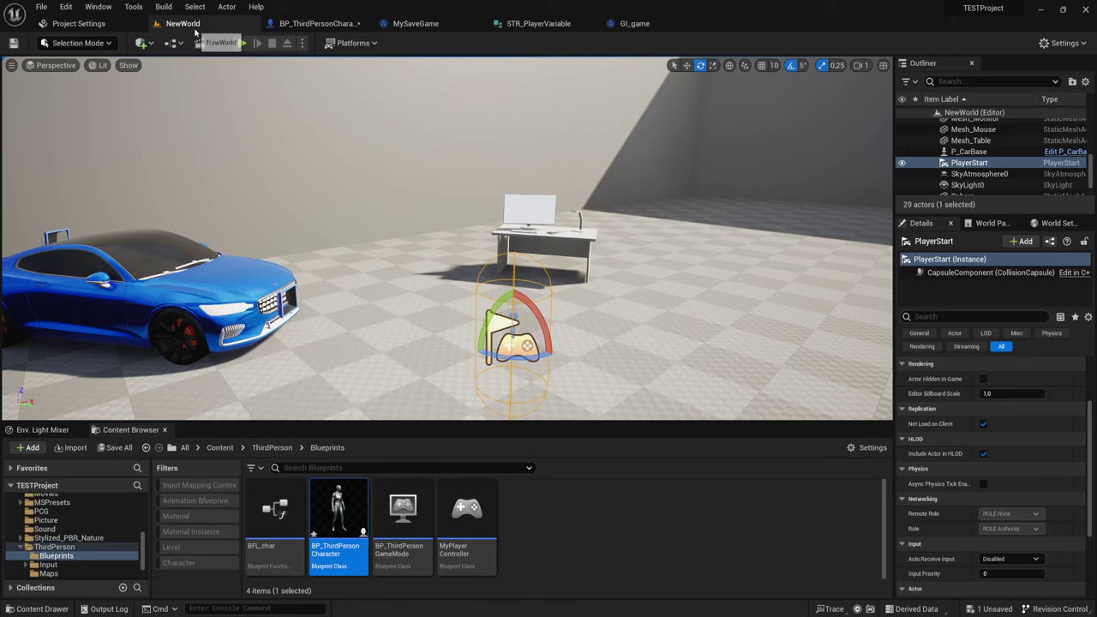
{"action": "left_click", "coordinate": [118, 447]}
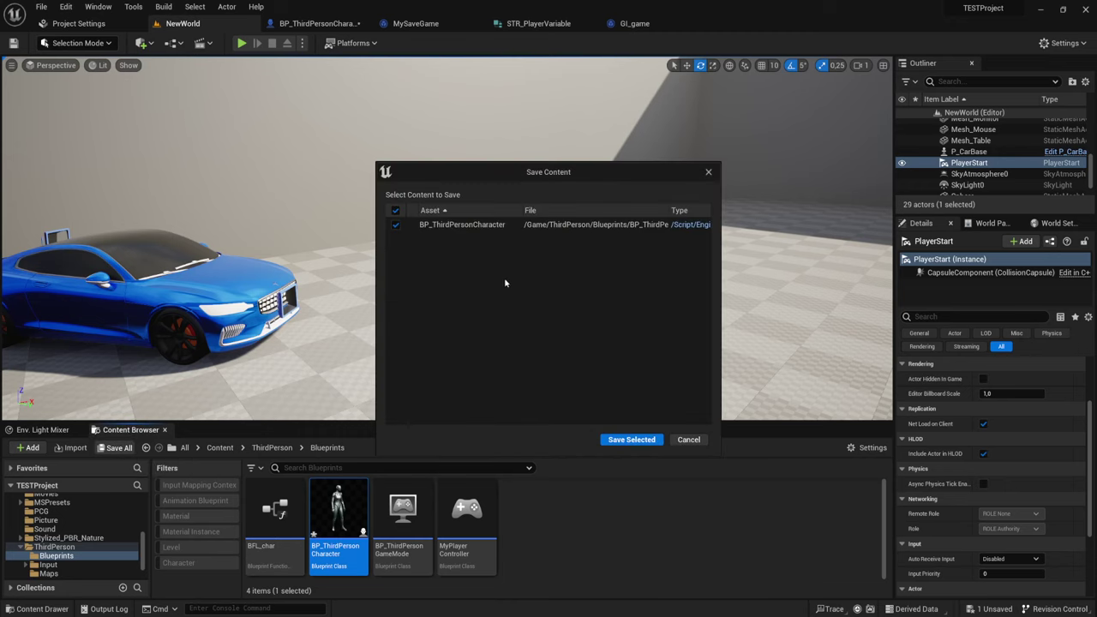
{"action": "left_click", "coordinate": [654, 443]}
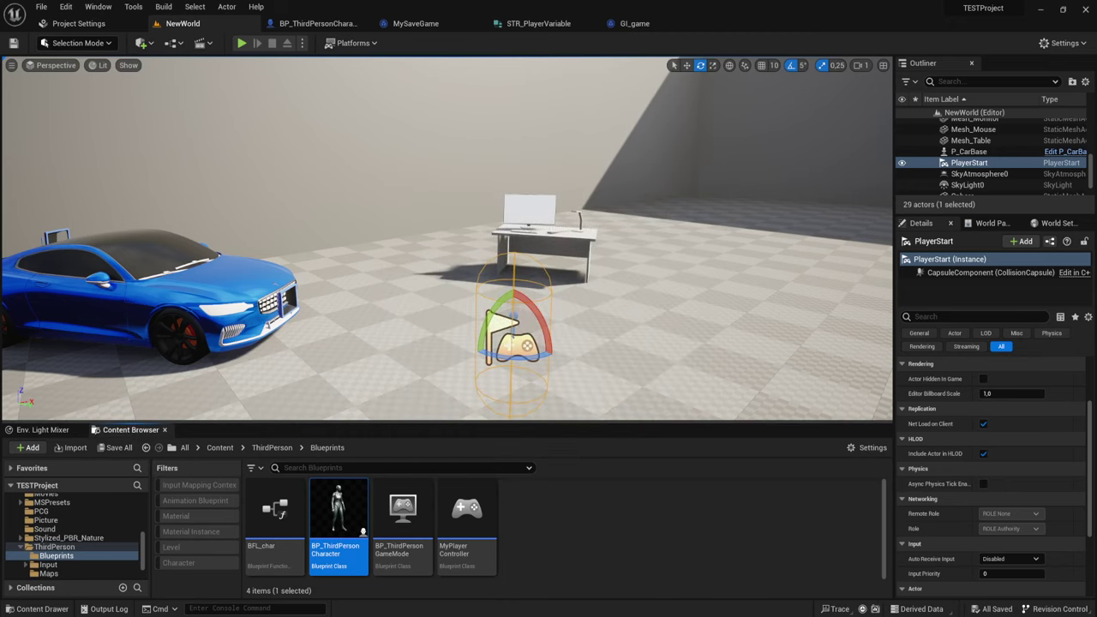
Play-test the level and trigger a save so SAVE is printed, then stop
{"action": "left_click", "coordinate": [241, 44]}
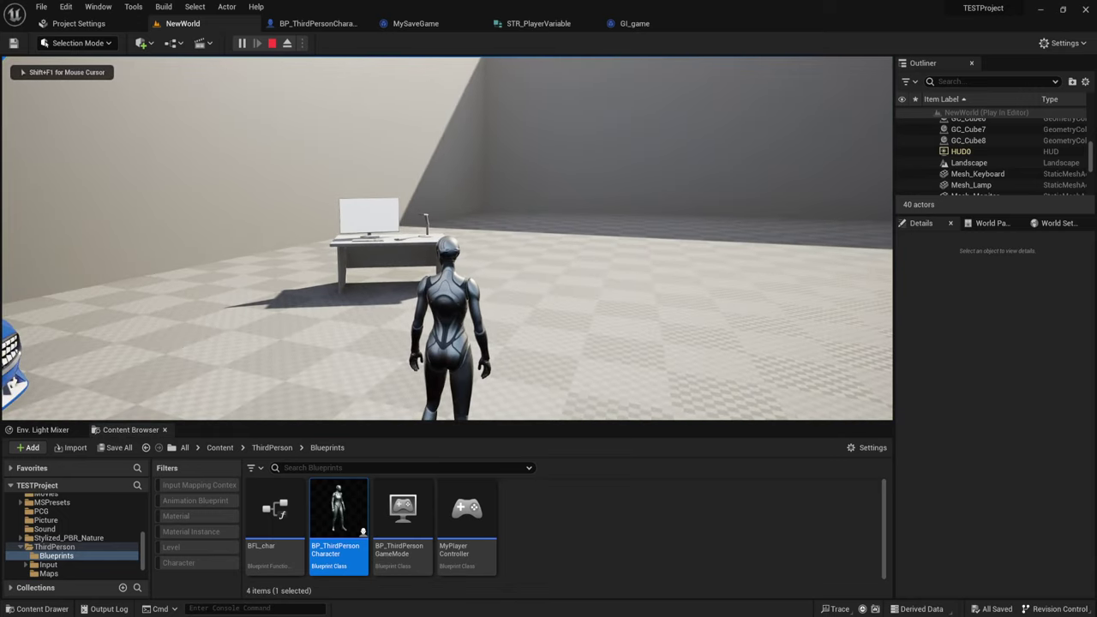
{"action": "key", "text": "e"}
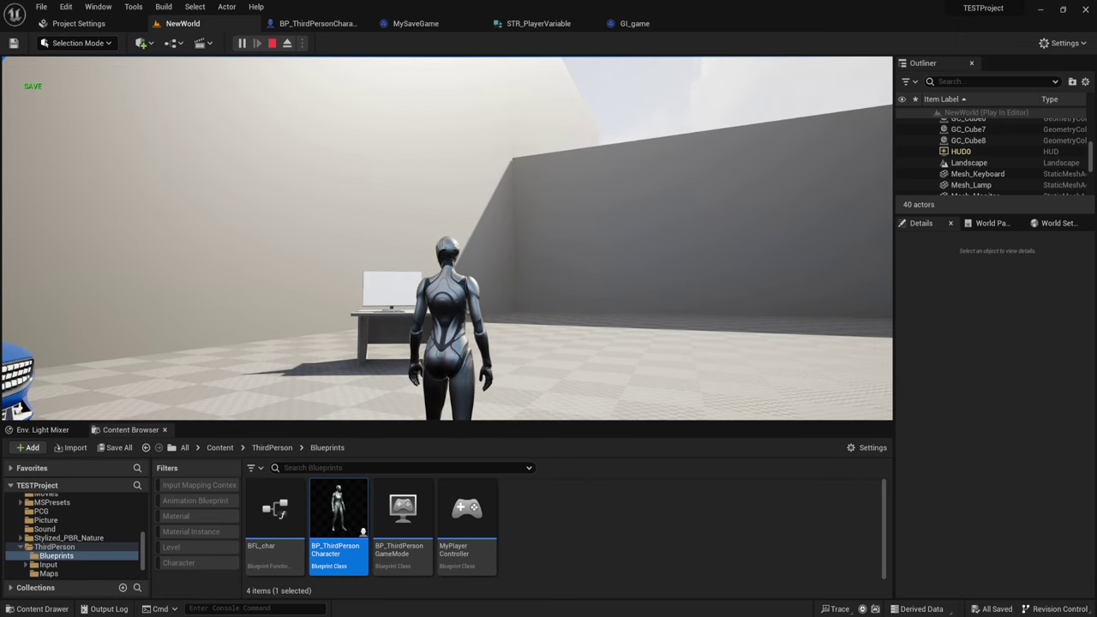
{"action": "key", "text": "Escape"}
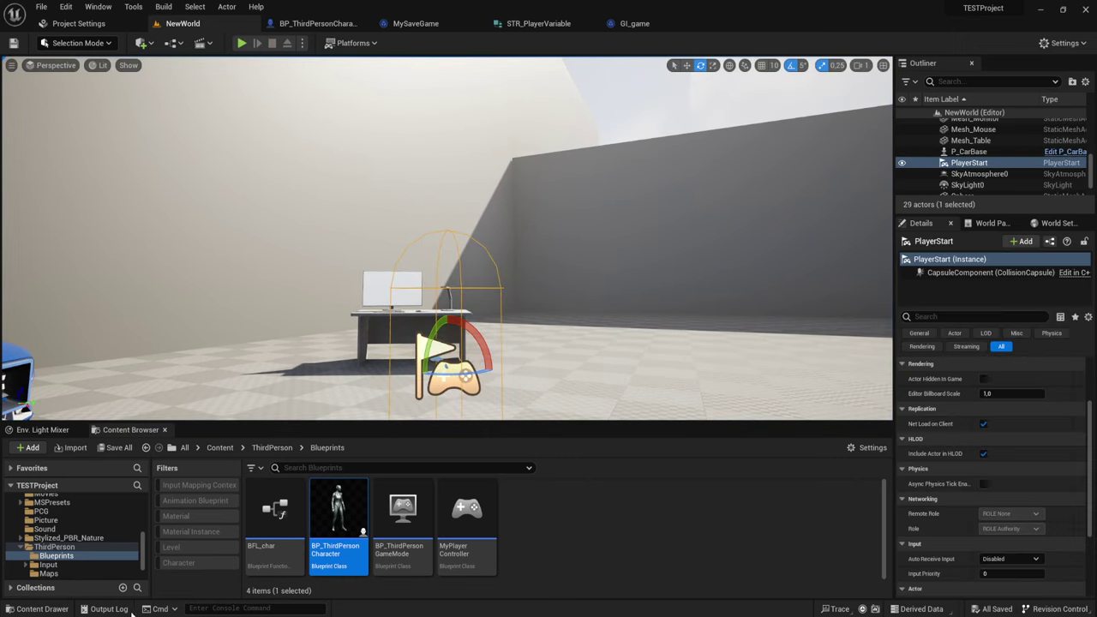
Open the new SaveGames folder to confirm PlayerSettings.sav (3 KB) was written
{"action": "key", "text": "alt+Tab"}
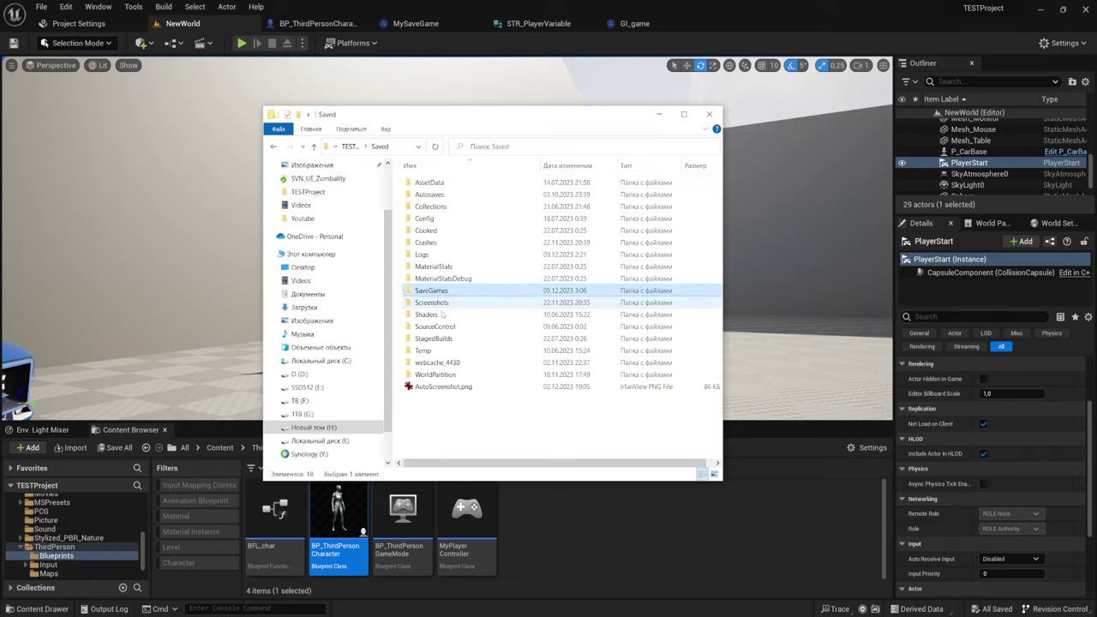
{"action": "left_click", "coordinate": [439, 293]}
{"action": "double_click", "coordinate": [440, 292]}
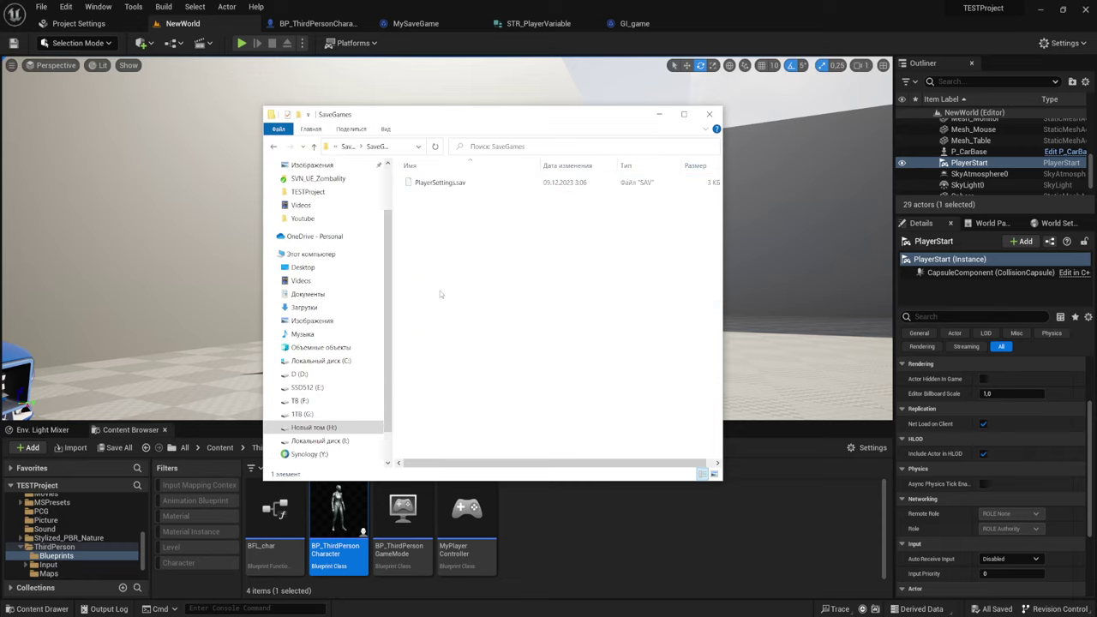
{"action": "left_click_drag", "start_coordinate": [465, 194], "coordinate": [428, 194]}
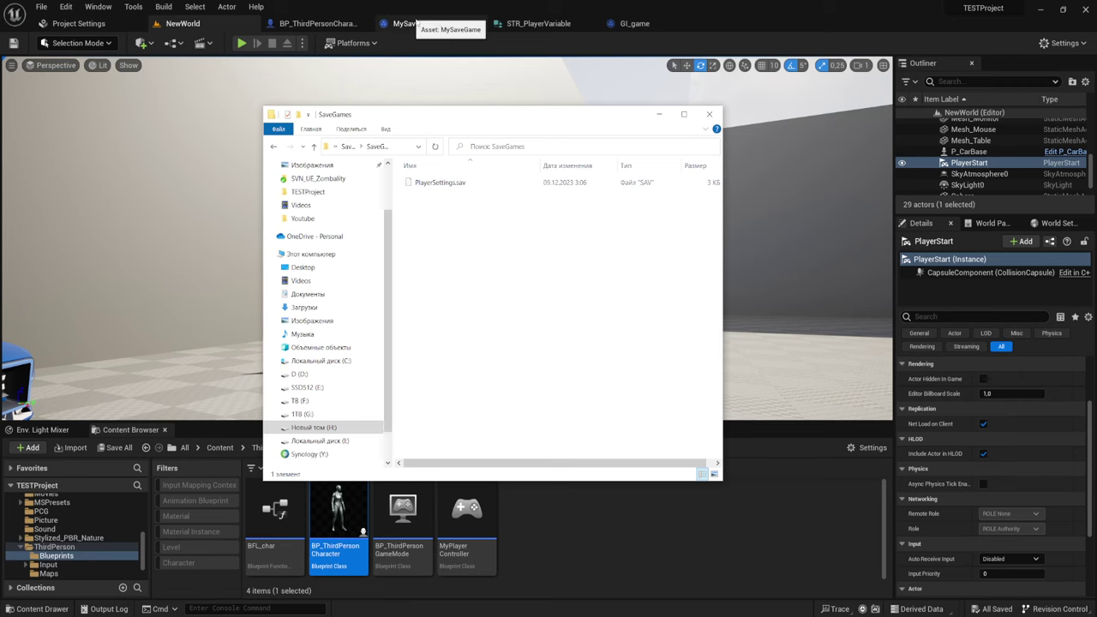
Verify GI_game's Slot Name default is PlayerSettings, then return to the NewWorld level
{"action": "left_click", "coordinate": [634, 23]}
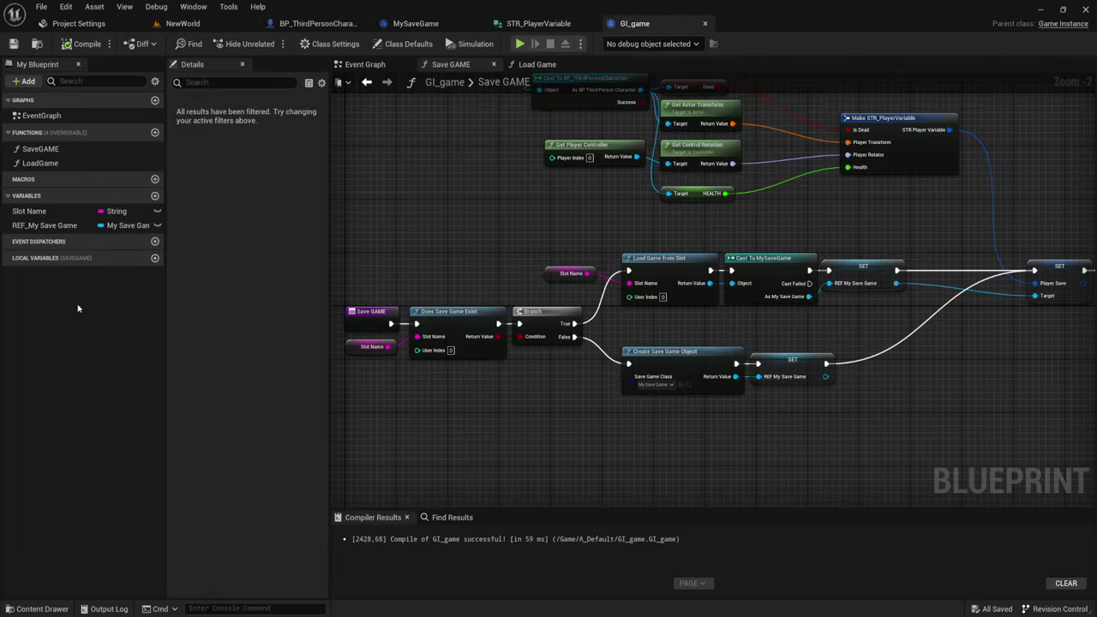
{"action": "left_click", "coordinate": [60, 211]}
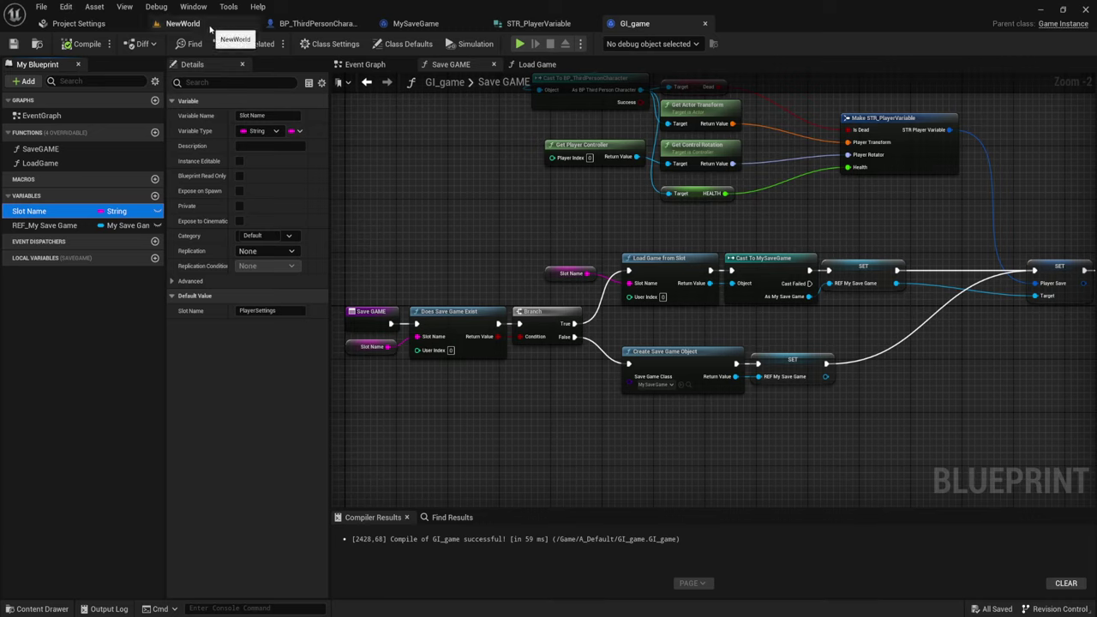
{"action": "left_click", "coordinate": [182, 23]}
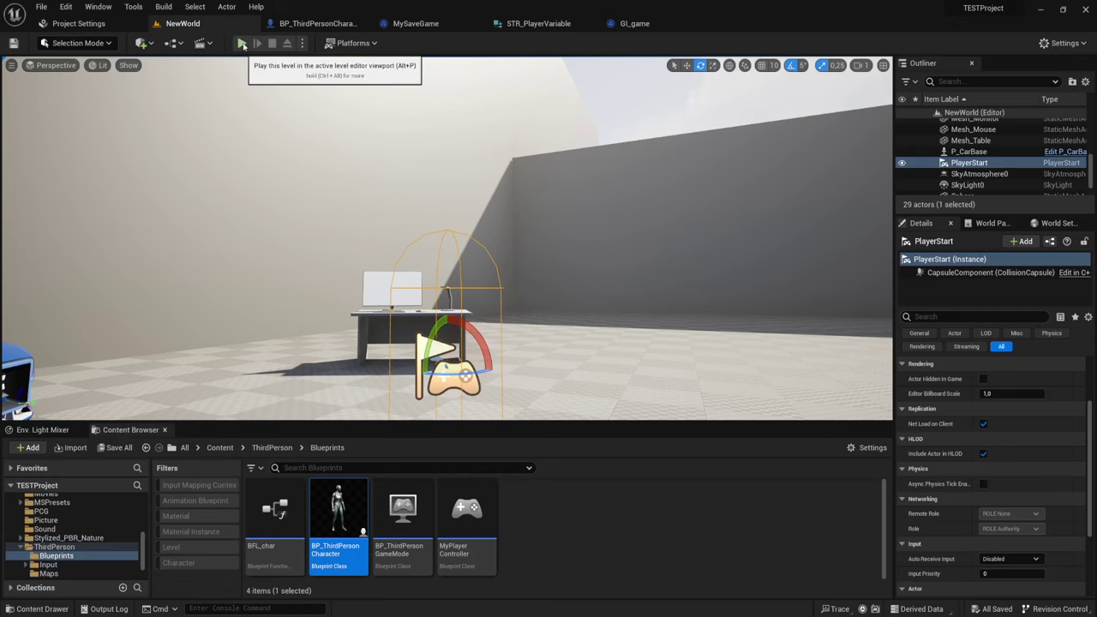
Run a first play test, moving the character and triggering a load, then stop
{"action": "left_click", "coordinate": [242, 43]}
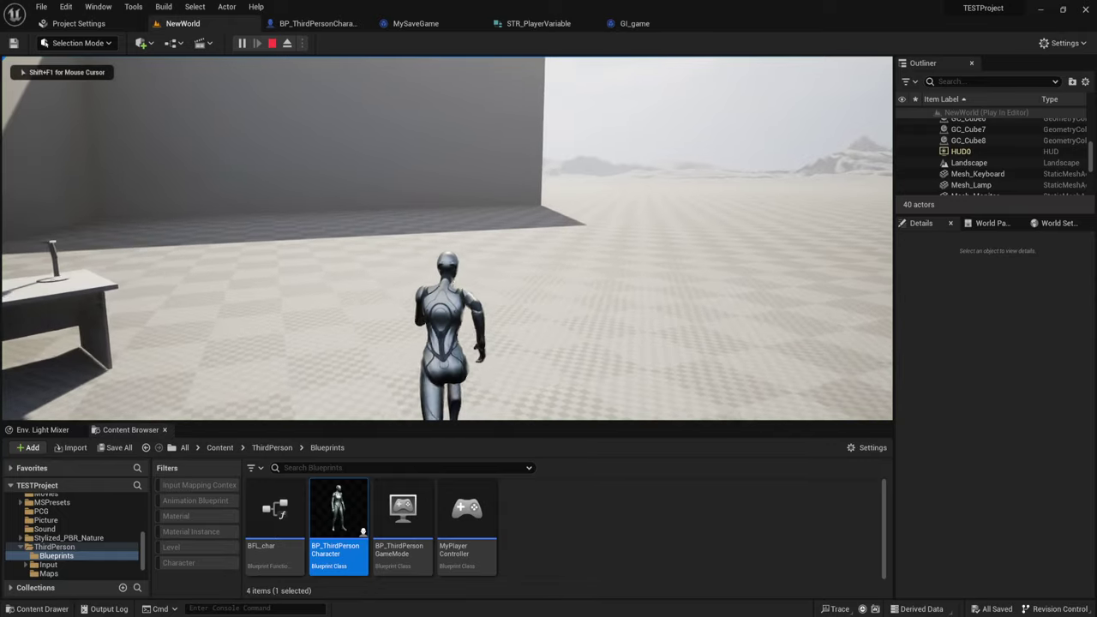
{"action": "key", "text": "w"}
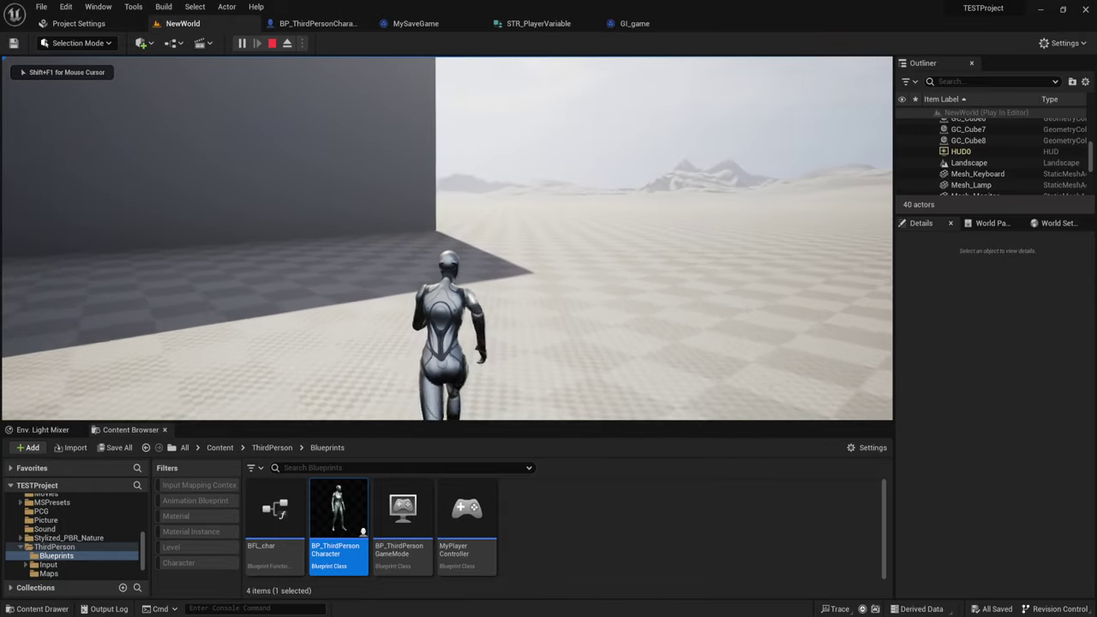
{"action": "key", "text": "w"}
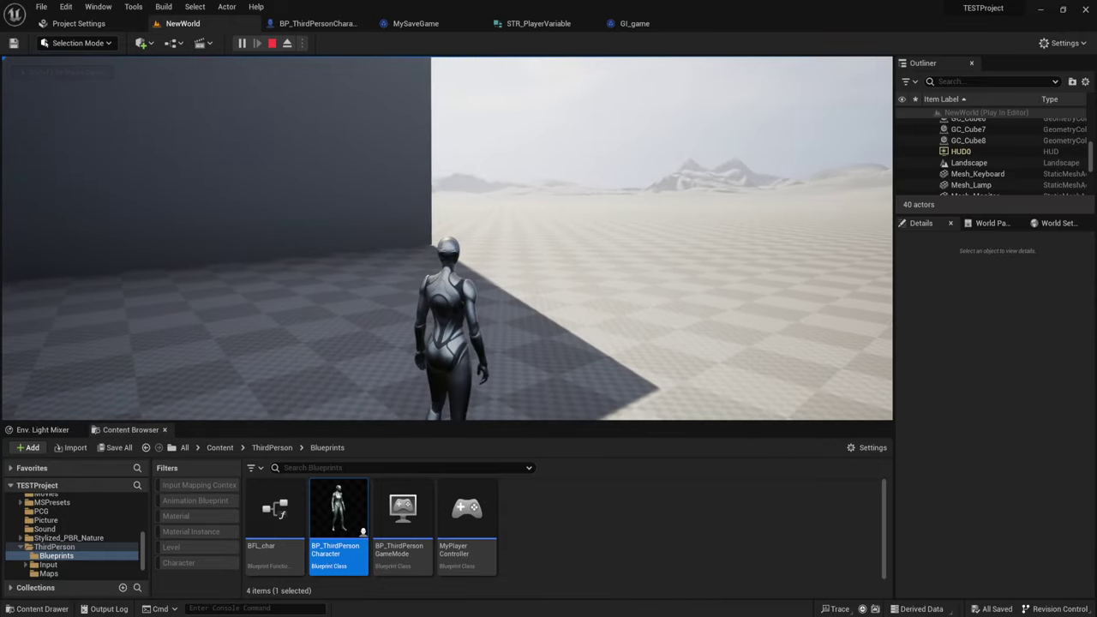
{"action": "key", "text": "l"}
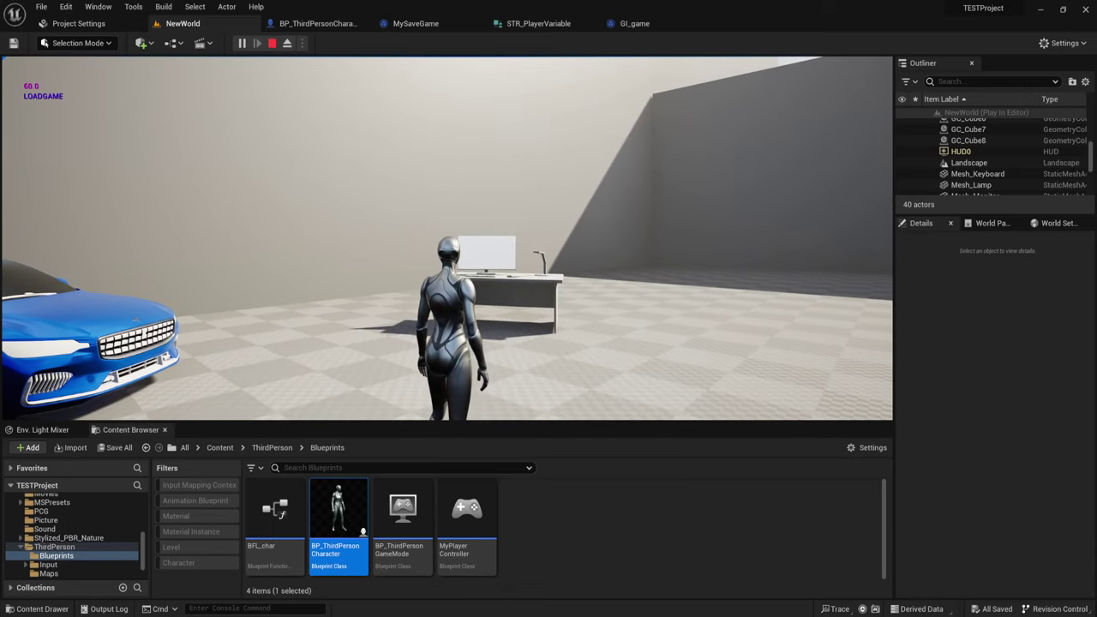
{"action": "key", "text": "Escape"}
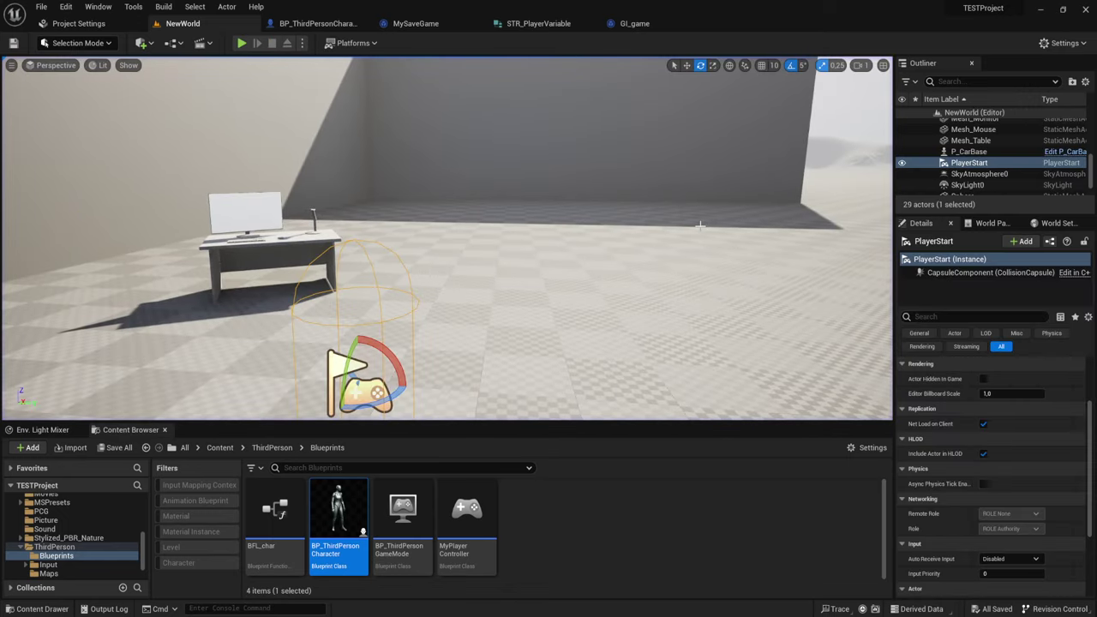
Play again, walk over the car onto the desk, and load back, printing 60.0 and LOADGAME
{"action": "right_click_drag", "start_coordinate": [502, 249], "coordinate": [386, 249]}
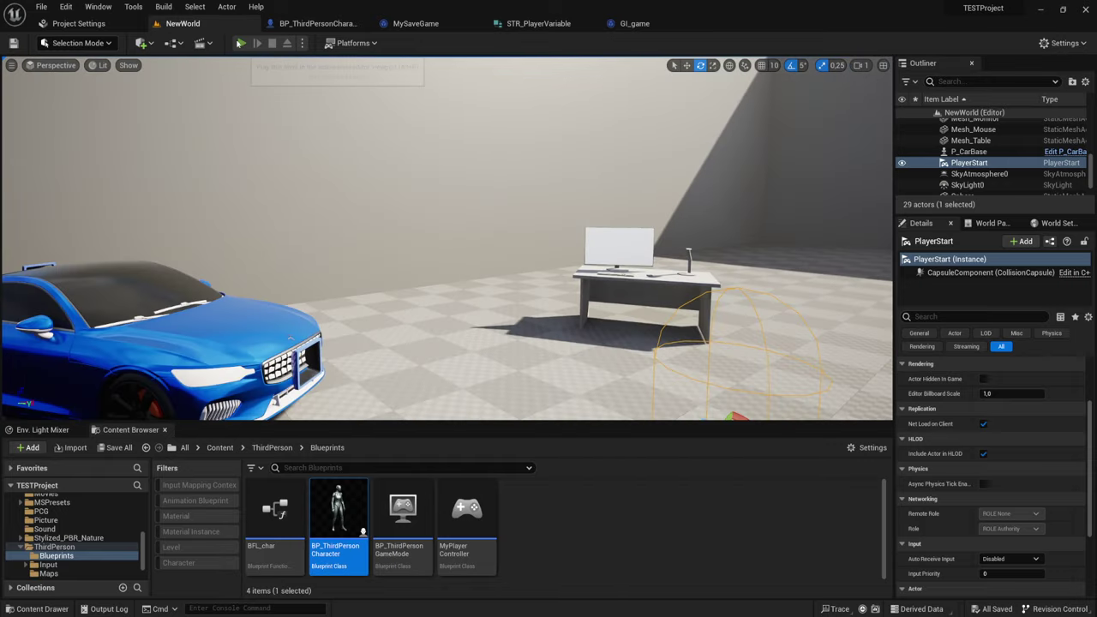
{"action": "left_click", "coordinate": [240, 42]}
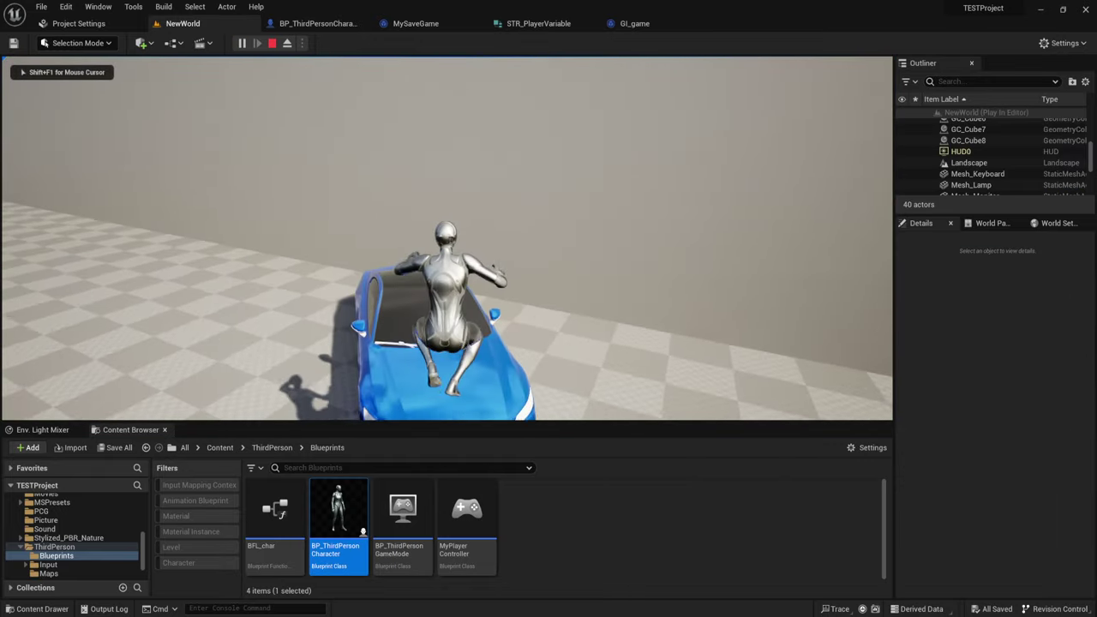
{"action": "key", "text": "w"}
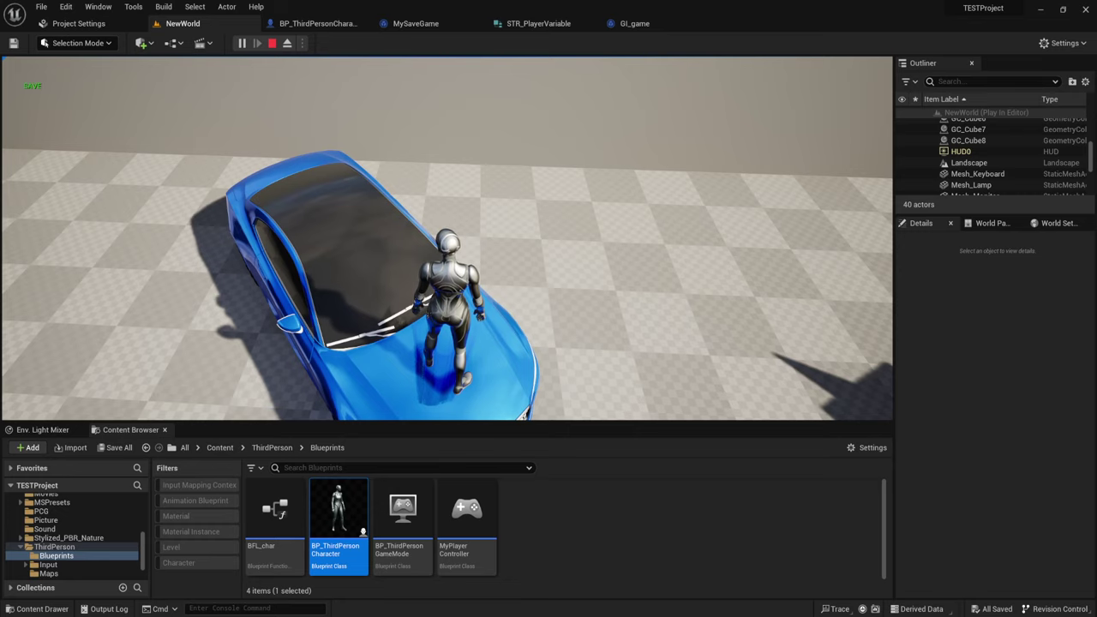
{"action": "key", "text": "w"}
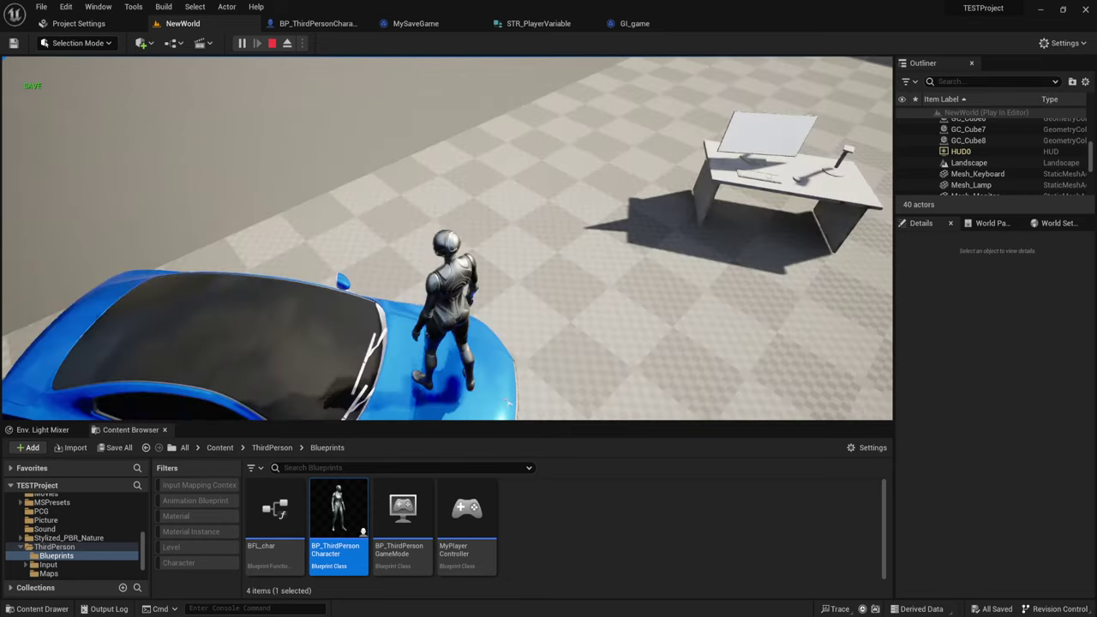
{"action": "key", "text": "w"}
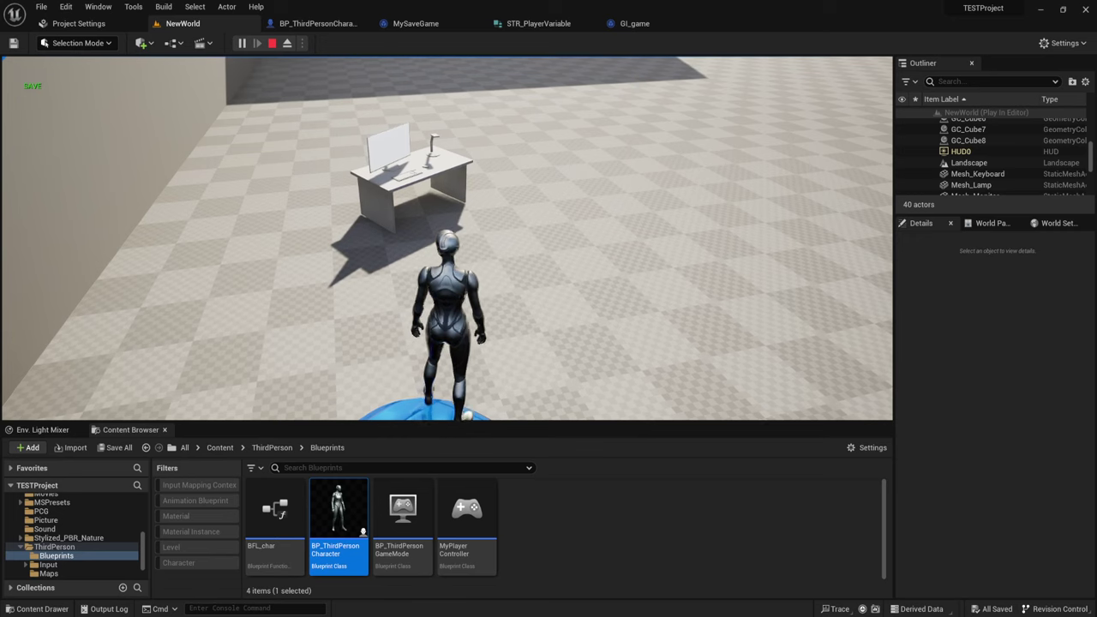
{"action": "key", "text": "space"}
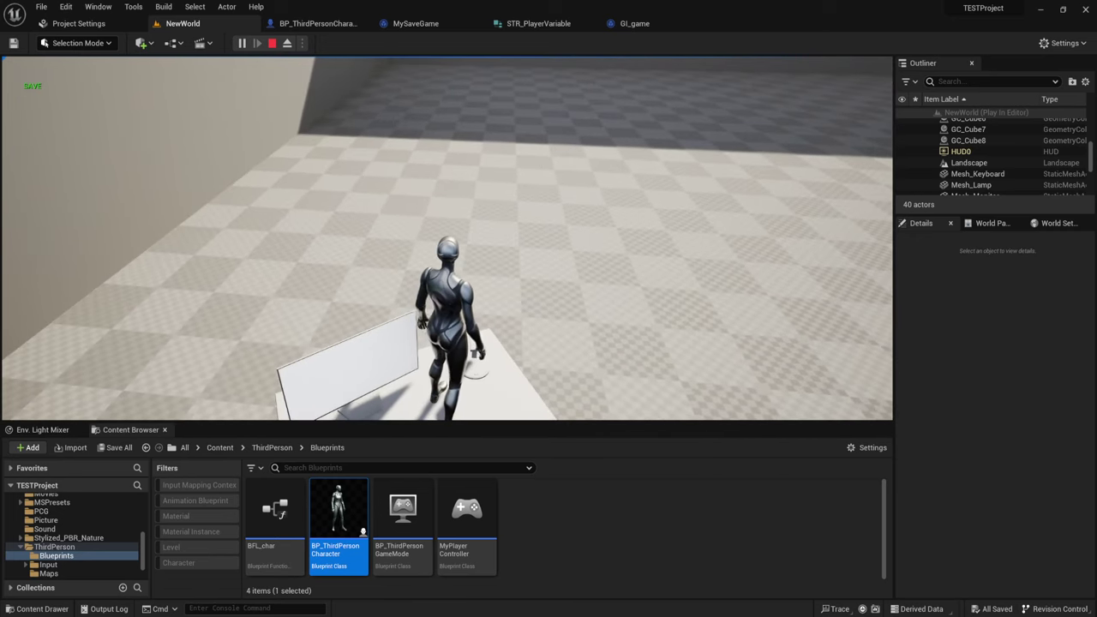
{"action": "key", "text": "l"}
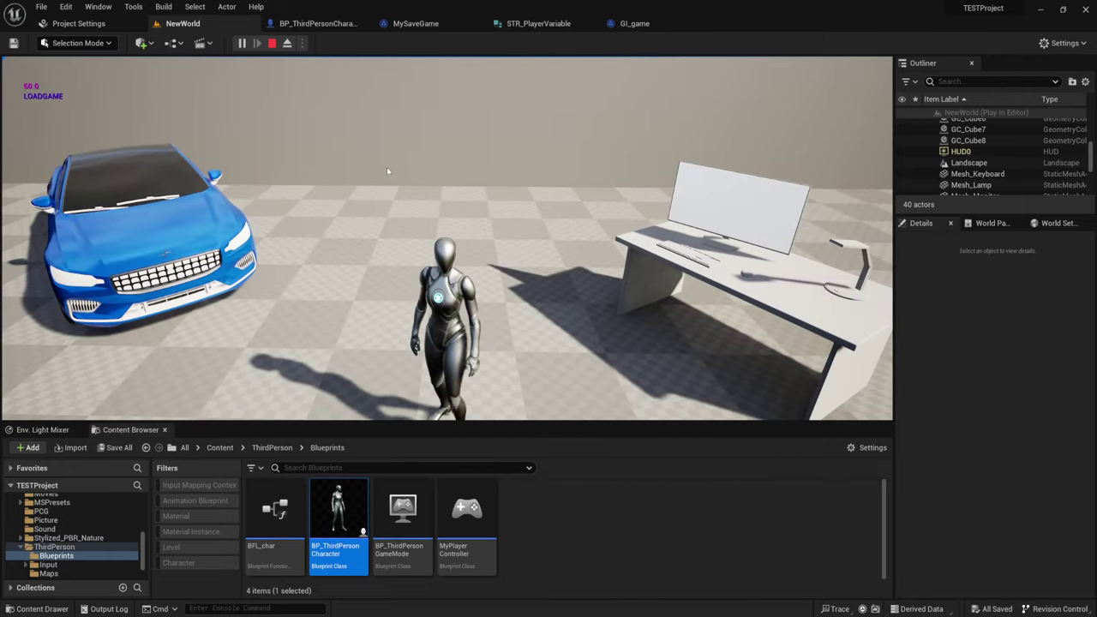
{"action": "key", "text": "Escape"}
Inspect the HEALTH variable's default value of 60.0 in BP_ThirdPersonCharacter
{"action": "left_click", "coordinate": [317, 23]}
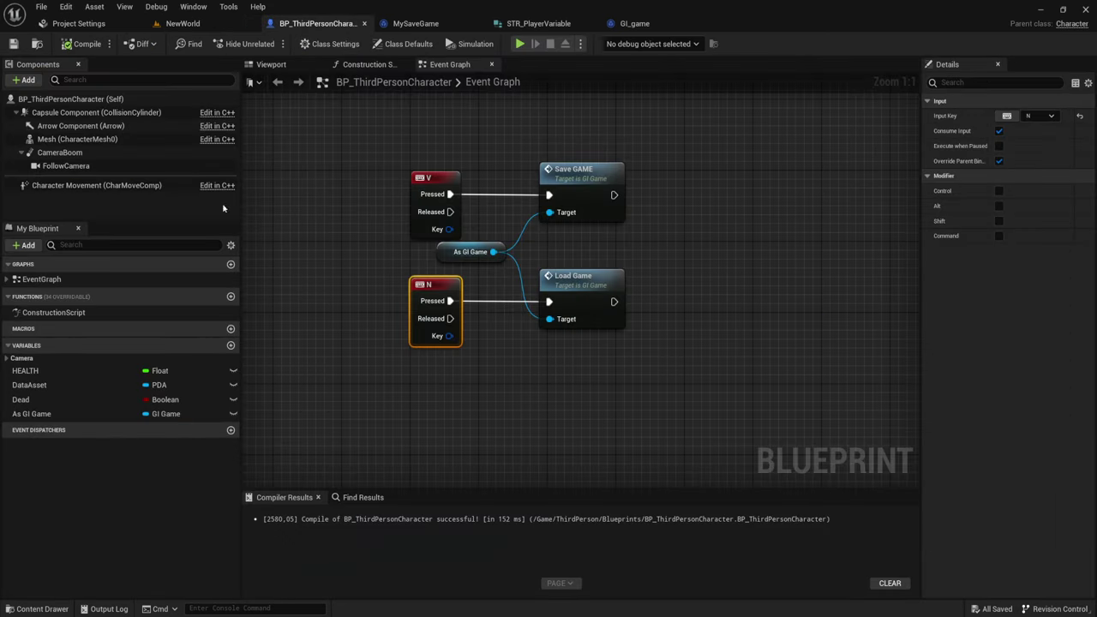
{"action": "left_click", "coordinate": [26, 370]}
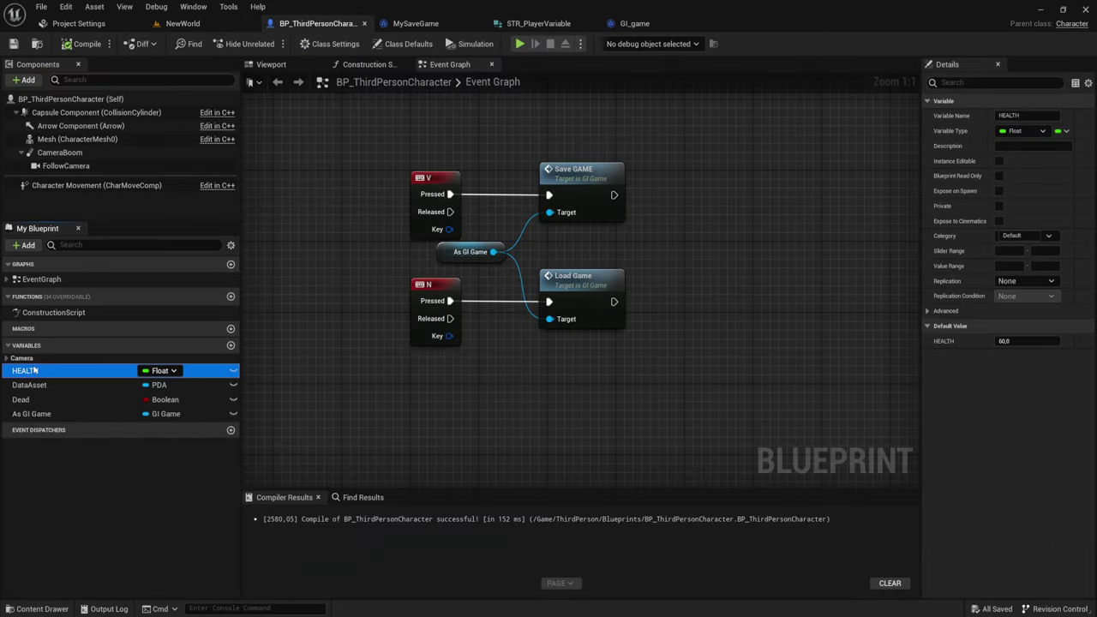
{"action": "left_click", "coordinate": [1007, 340]}
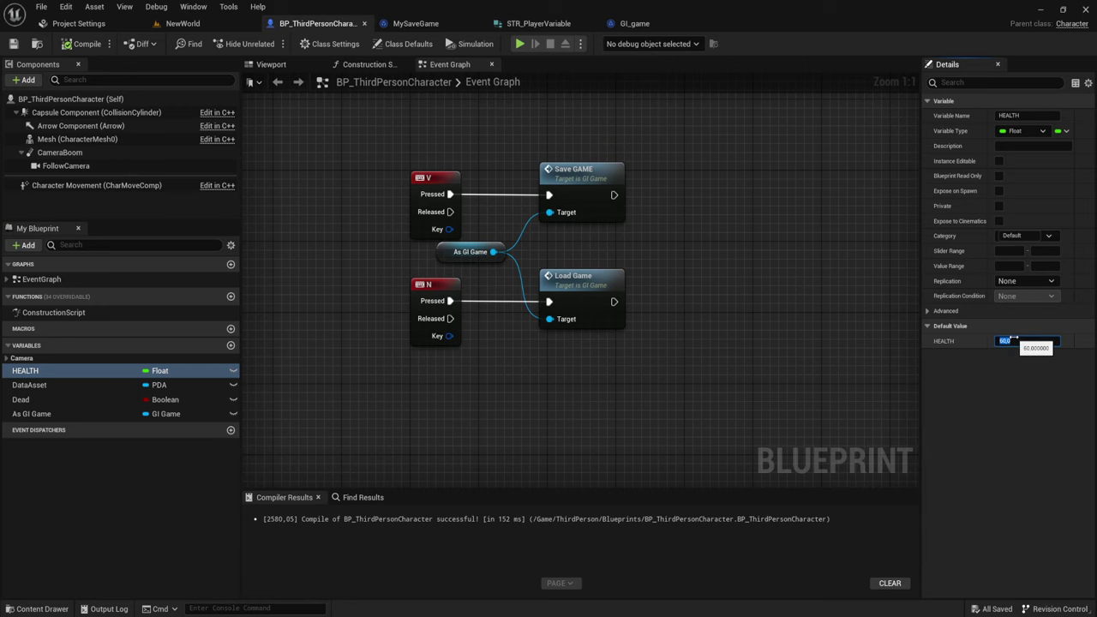
{"action": "scroll", "coordinate": [502, 261], "scroll_direction": "down", "scroll_amount": 4}
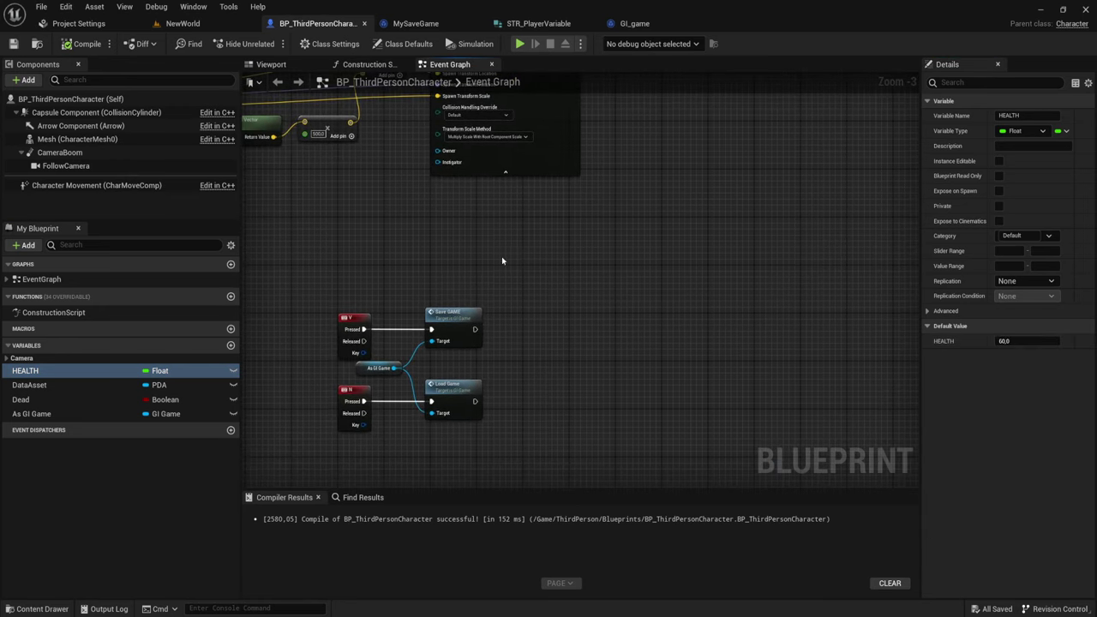
{"action": "scroll", "coordinate": [588, 249], "scroll_direction": "up", "scroll_amount": 3}
Add a '1' keyboard key event node to the Event Graph
{"action": "right_click", "coordinate": [600, 265]}
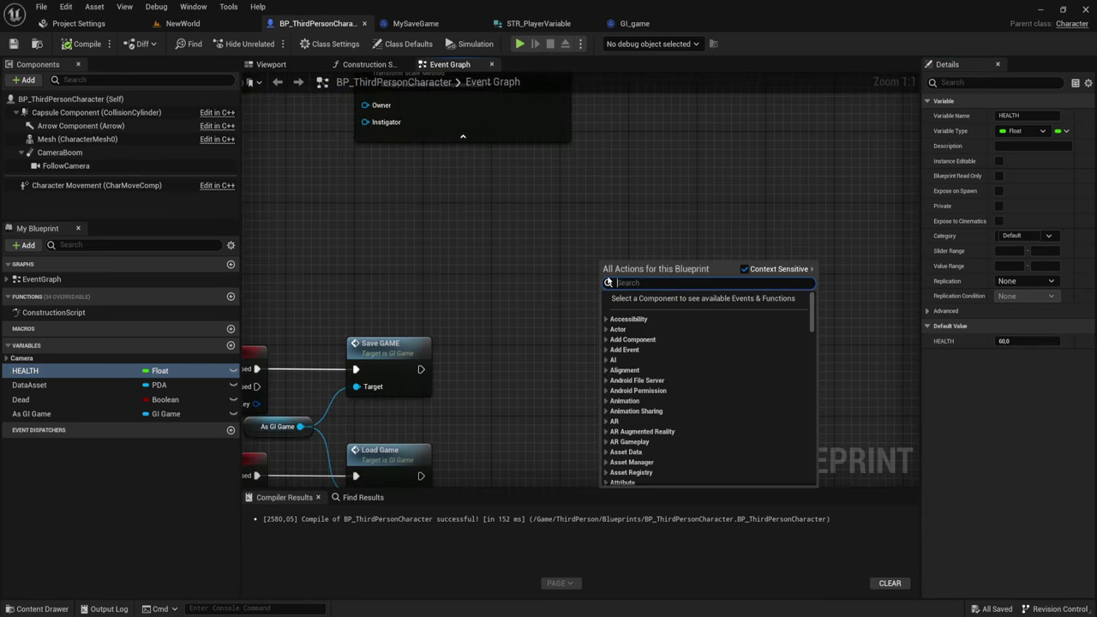
{"action": "type", "text": "1 key"}
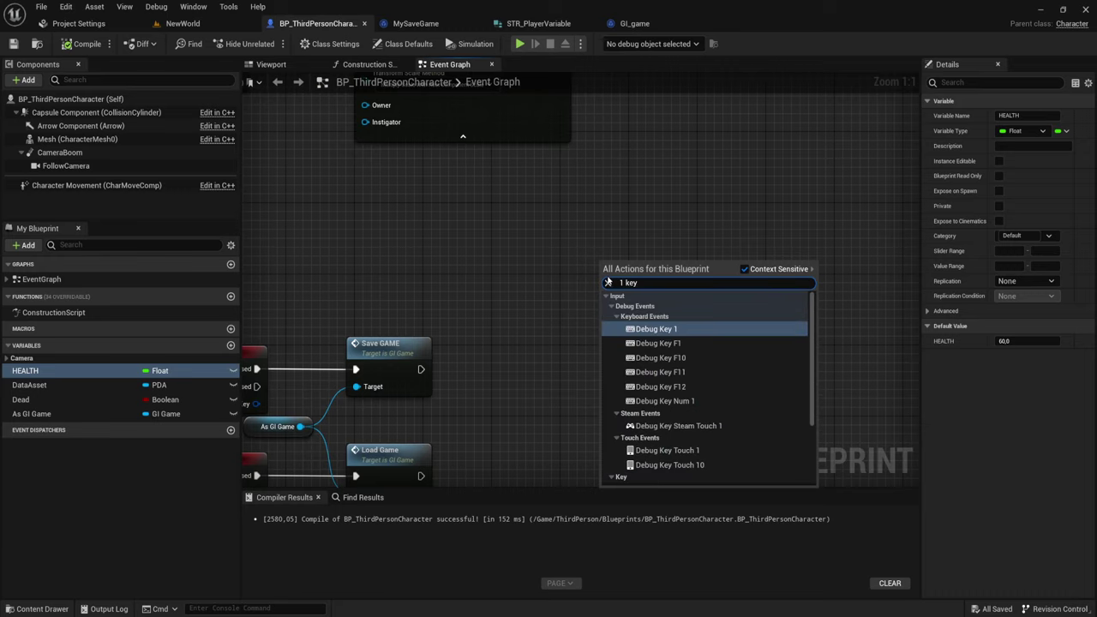
{"action": "type", "text": "b"}
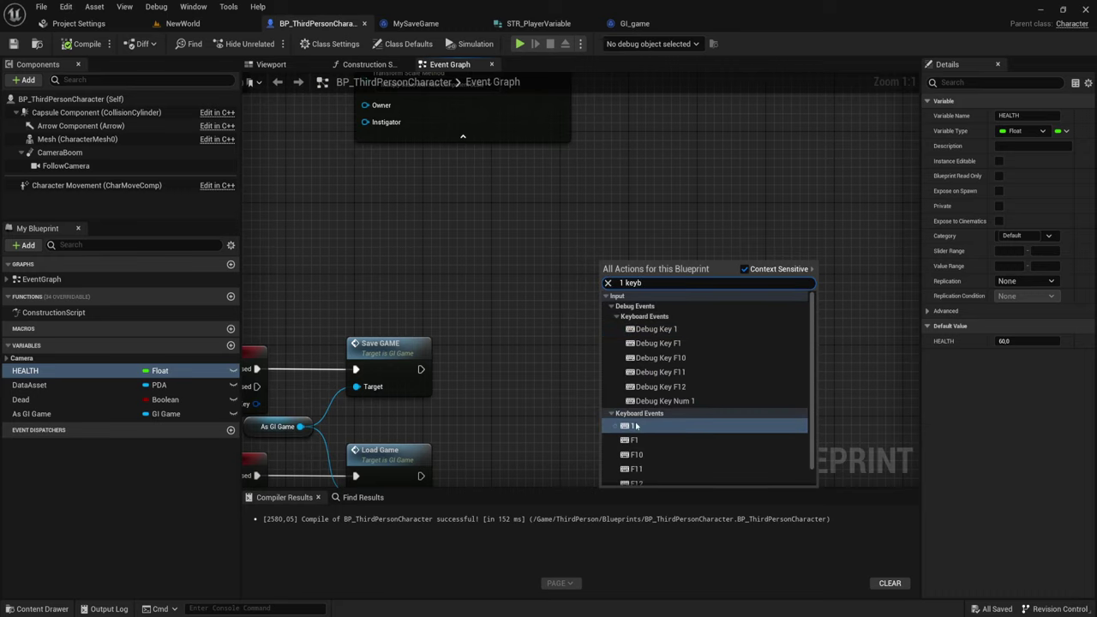
{"action": "key", "text": "Return"}
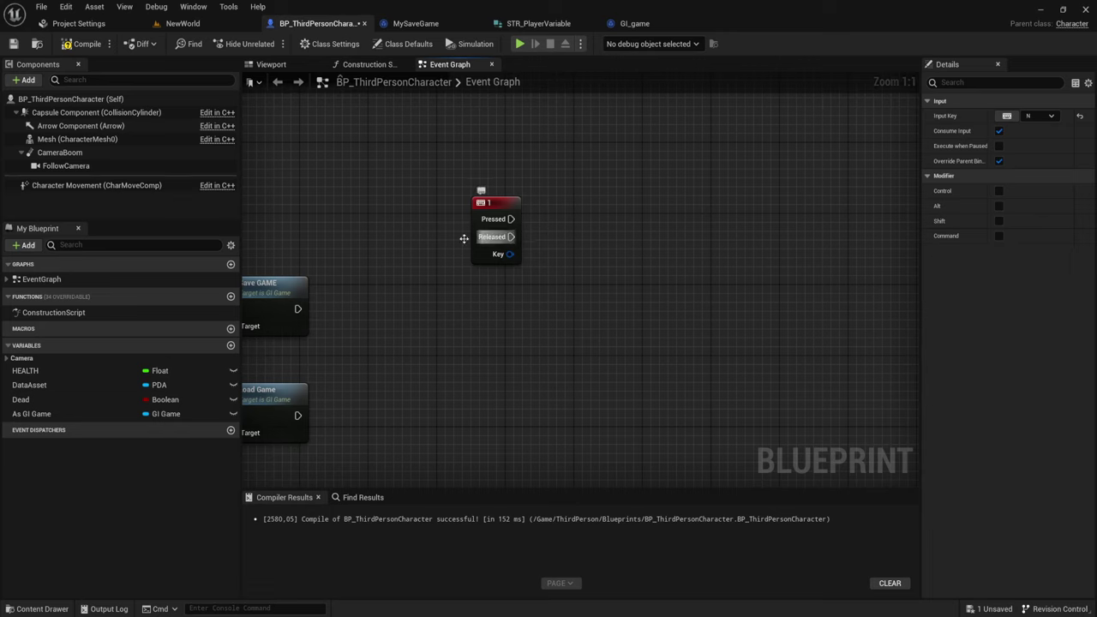
Build HEALTH + 7 with an Add node and feed it into a SET HEALTH node
{"action": "mouse_move", "coordinate": [69, 371]}
{"action": "left_mouse_down"}
{"action": "mouse_move", "coordinate": [482, 289]}
{"action": "mouse_move", "coordinate": [570, 219]}
{"action": "left_mouse_up"}
{"action": "type", "text": "=="}
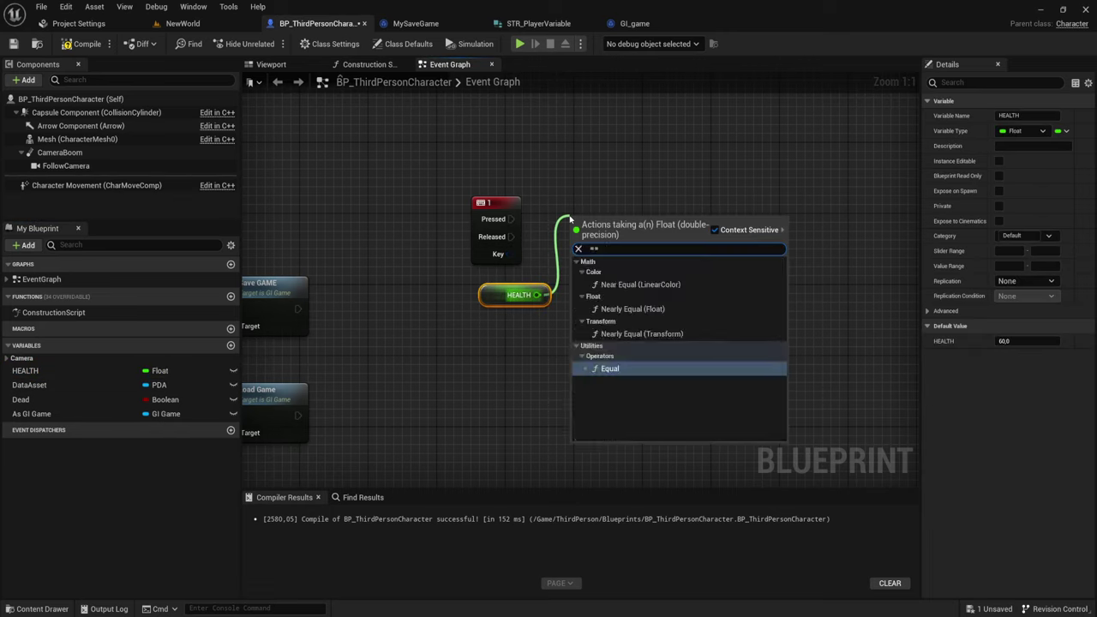
{"action": "left_click", "coordinate": [607, 368]}
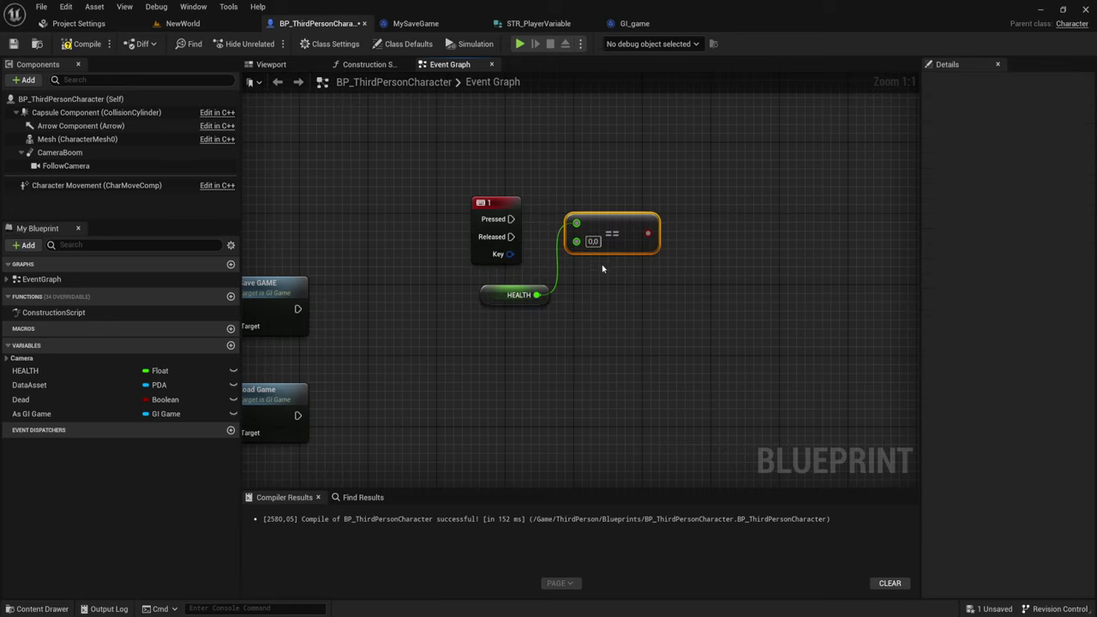
{"action": "key", "text": "Delete"}
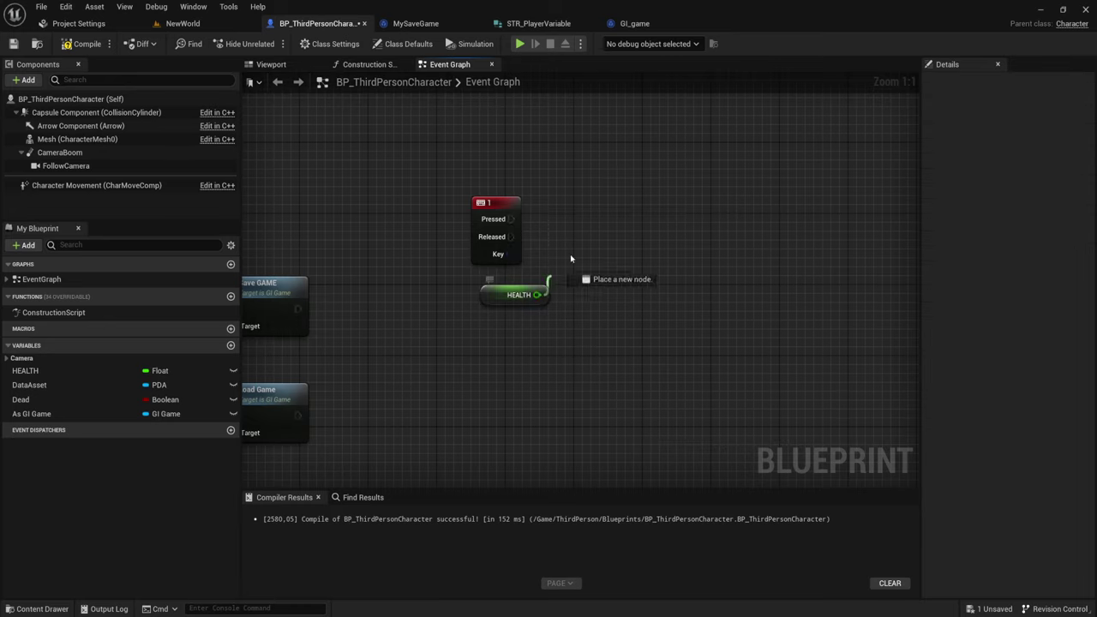
{"action": "left_click_drag", "start_coordinate": [571, 257], "coordinate": [601, 227]}
{"action": "type", "text": "+"}
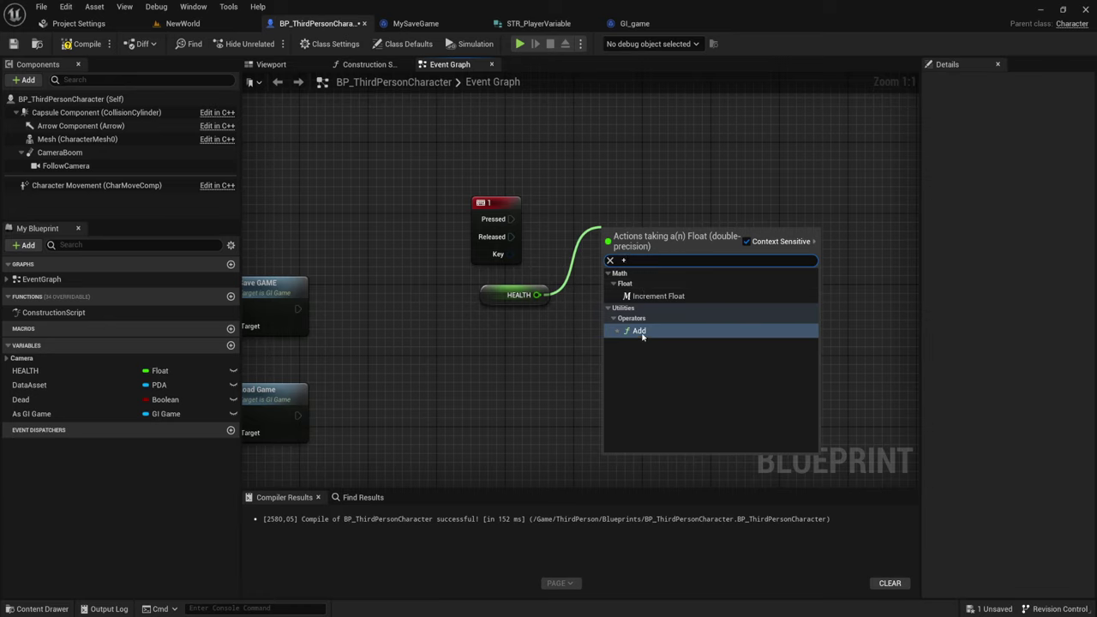
{"action": "left_click", "coordinate": [639, 331]}
{"action": "left_click", "coordinate": [626, 250]}
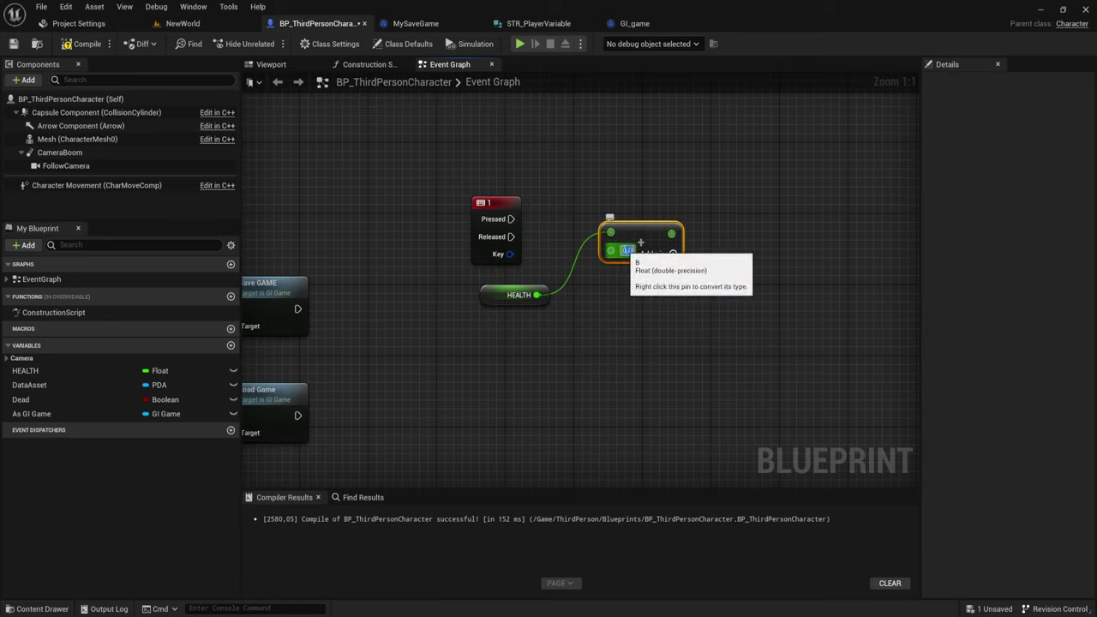
{"action": "type", "text": "7"}
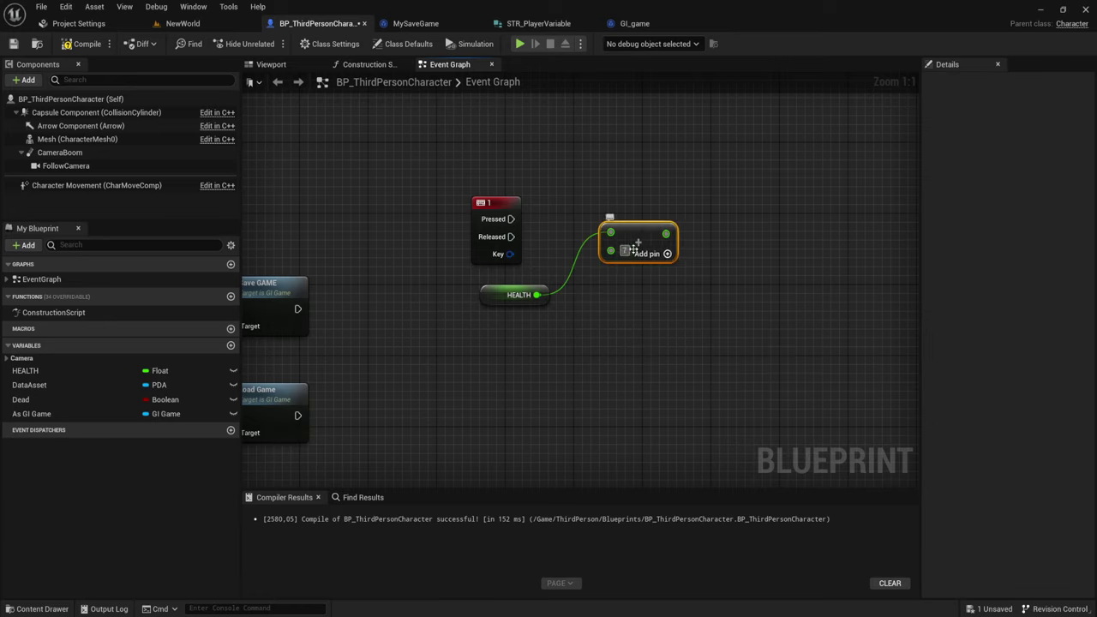
{"action": "left_click_drag", "start_coordinate": [638, 233], "coordinate": [581, 250]}
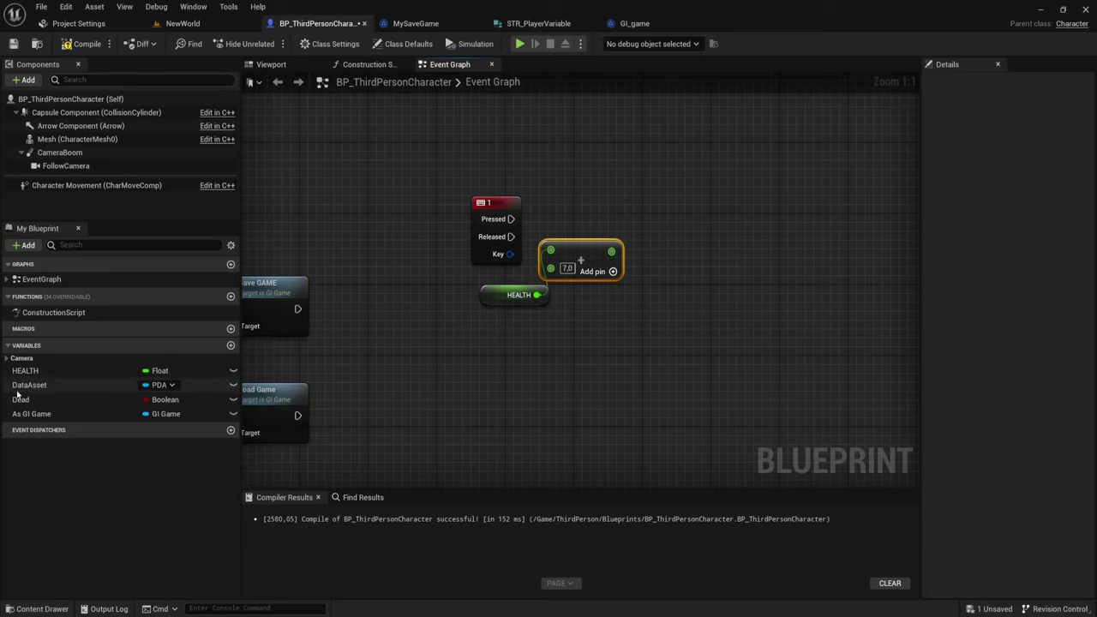
{"action": "mouse_move", "coordinate": [26, 370]}
{"action": "left_mouse_down", "text": "alt"}
{"action": "mouse_move", "coordinate": [630, 226]}
{"action": "mouse_move", "coordinate": [510, 219]}
{"action": "left_mouse_up", "text": "alt"}
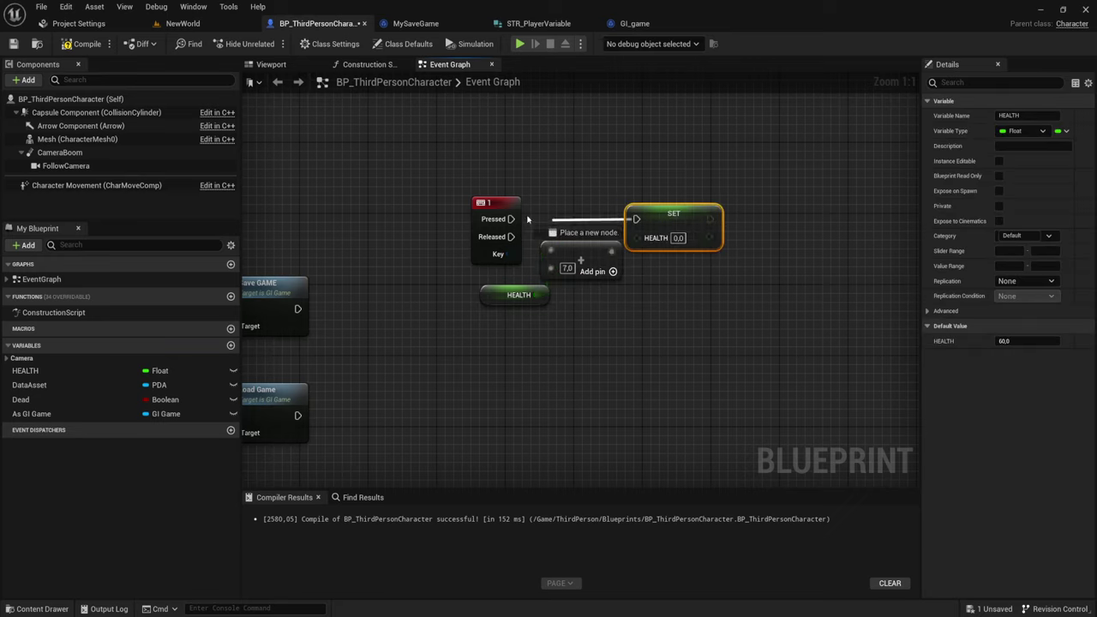
{"action": "mouse_move", "coordinate": [636, 237]}
{"action": "left_mouse_down"}
{"action": "mouse_move", "coordinate": [596, 255]}
{"action": "mouse_move", "coordinate": [610, 252]}
{"action": "left_mouse_up"}
Add a '2' key event and a Subtract node computing HEALTH minus 15.0
{"action": "right_click", "coordinate": [486, 371]}
{"action": "type", "text": "2 k"}
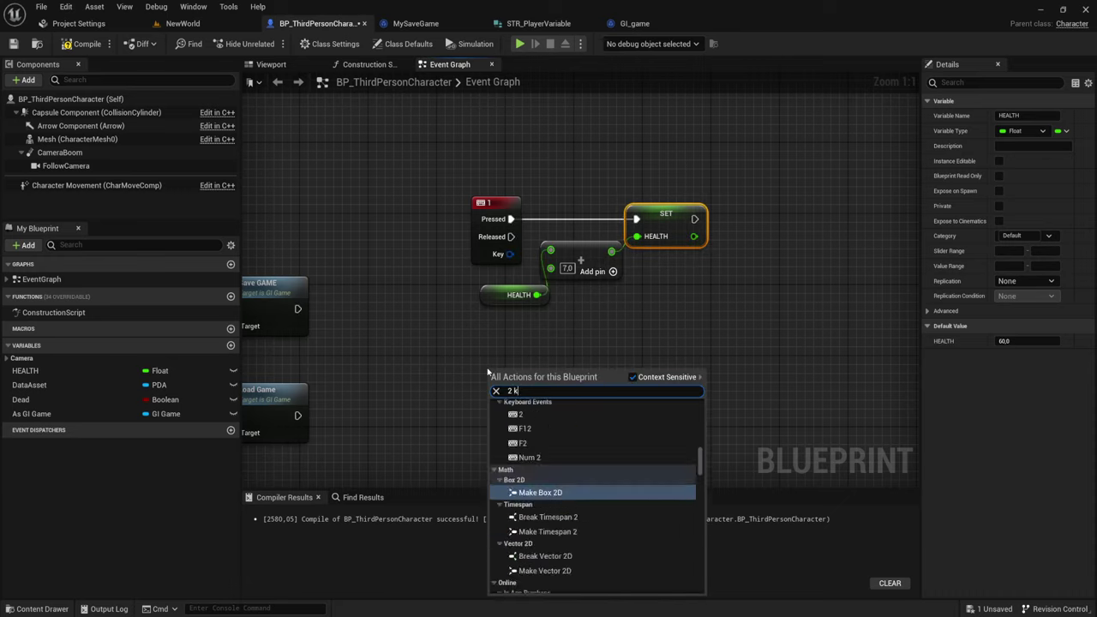
{"action": "type", "text": "eyb"}
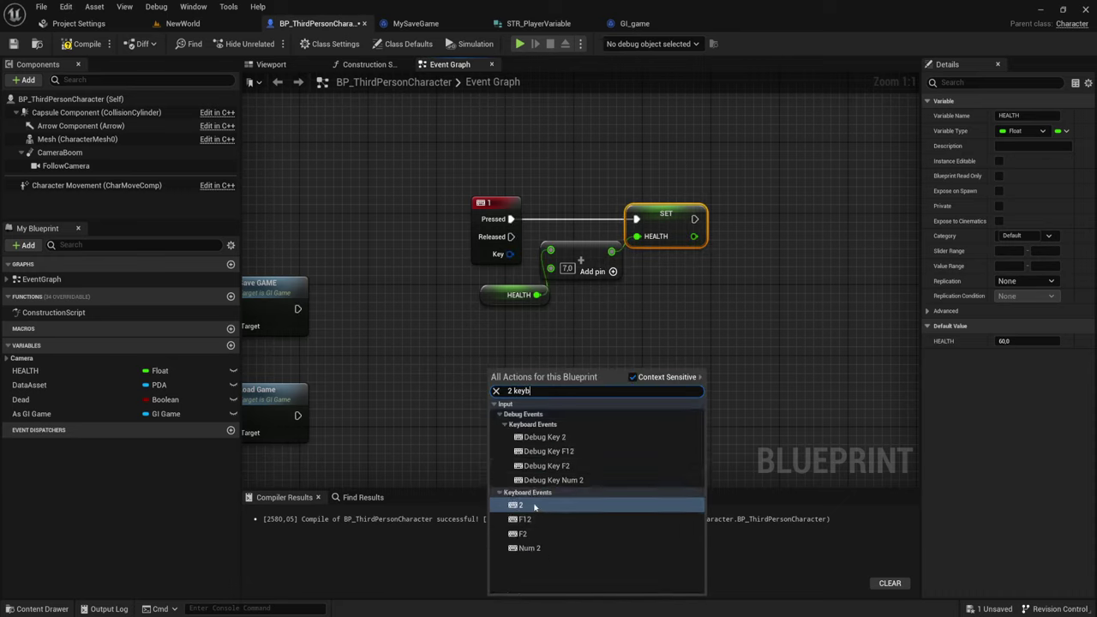
{"action": "left_click", "coordinate": [523, 504]}
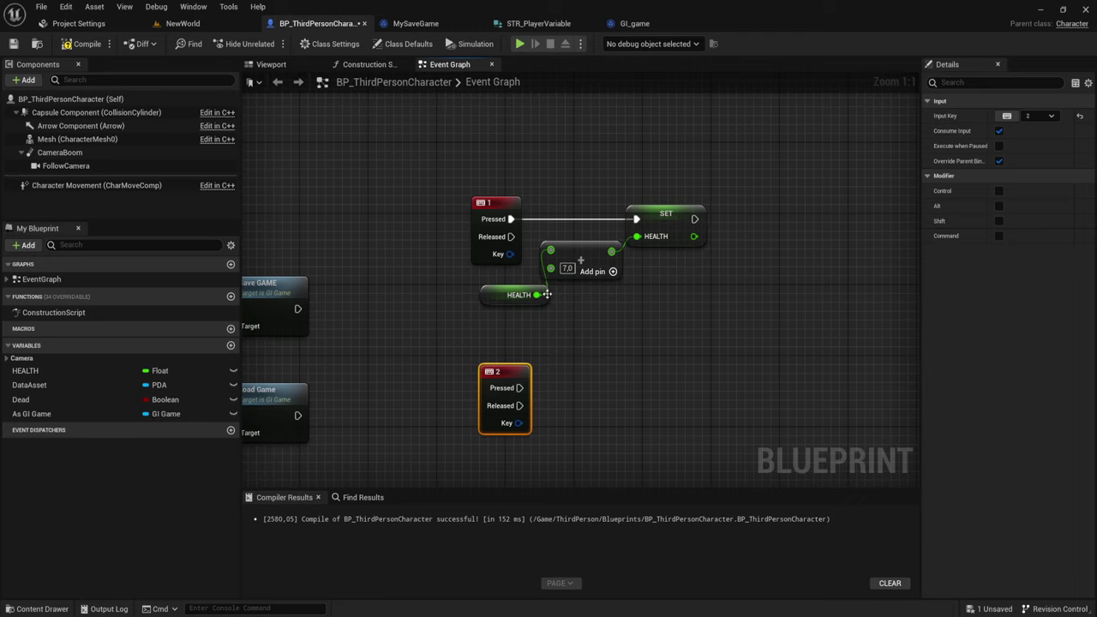
{"action": "left_click_drag", "start_coordinate": [546, 294], "coordinate": [574, 343]}
{"action": "type", "text": "-"}
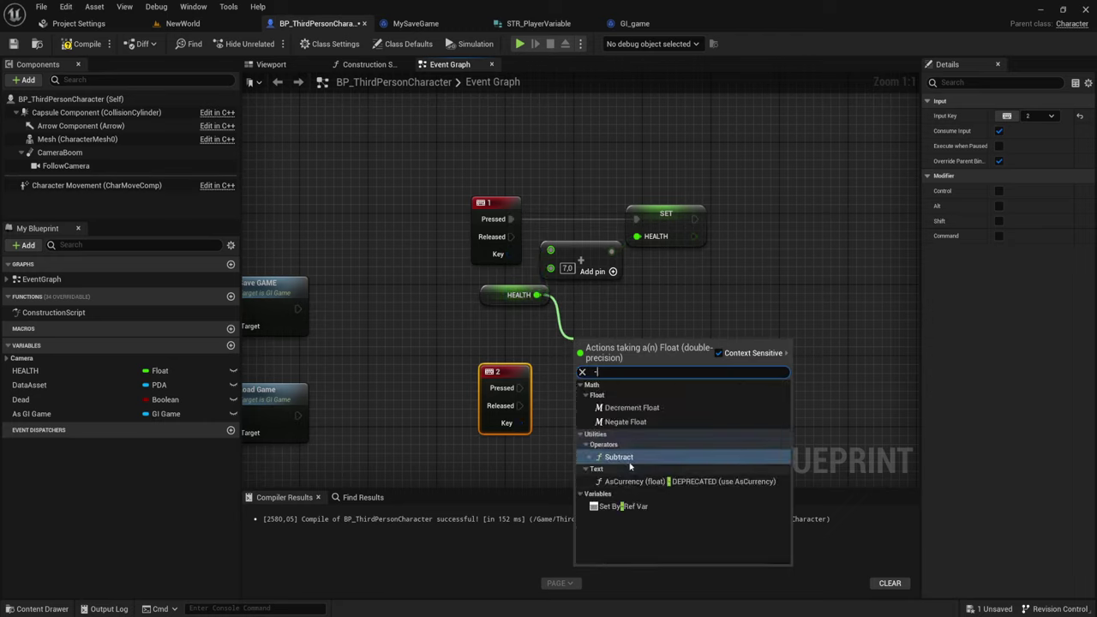
{"action": "left_click", "coordinate": [618, 456]}
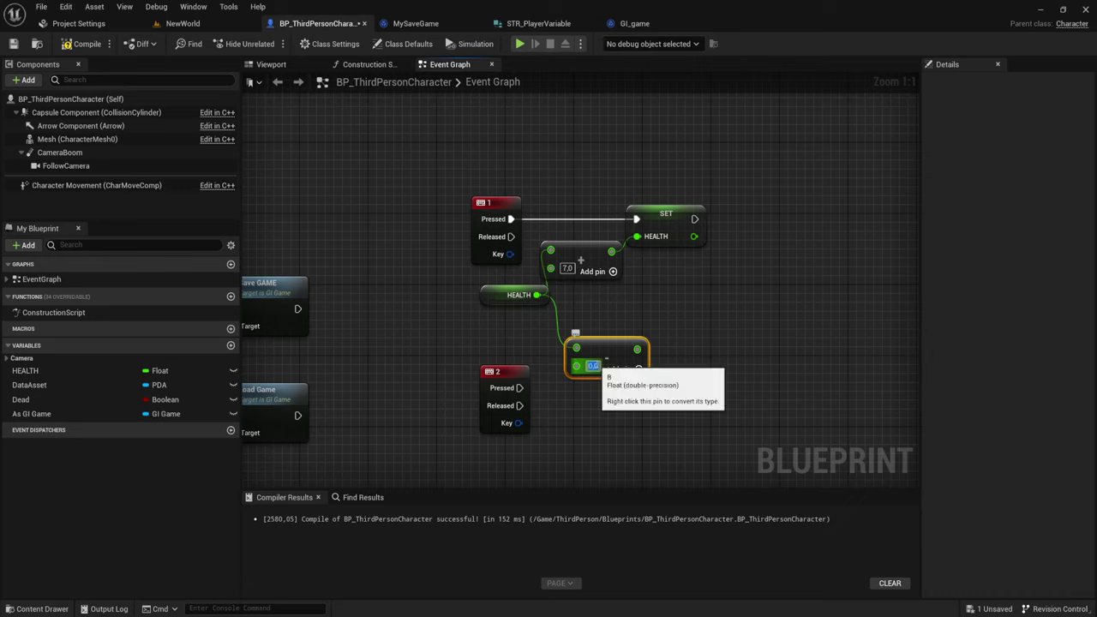
{"action": "left_click", "coordinate": [761, 358]}
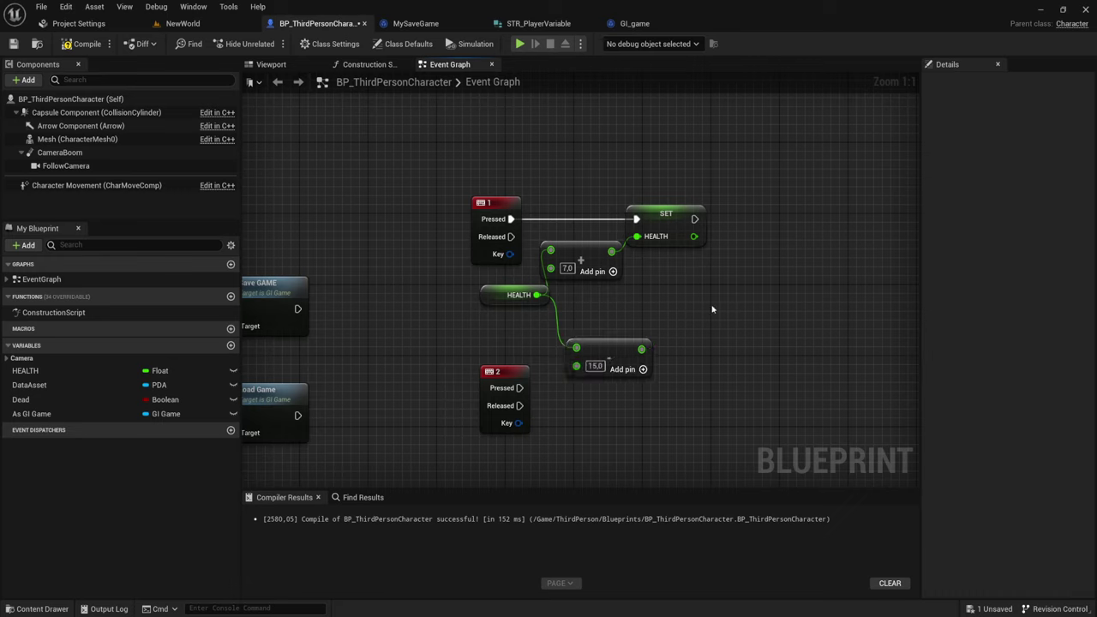
Duplicate SET HEALTH for the 2 event and subtraction result, then compile and save
{"action": "left_click", "coordinate": [704, 214]}
{"action": "key", "text": "ctrl+c"}
{"action": "key", "text": "ctrl+v"}
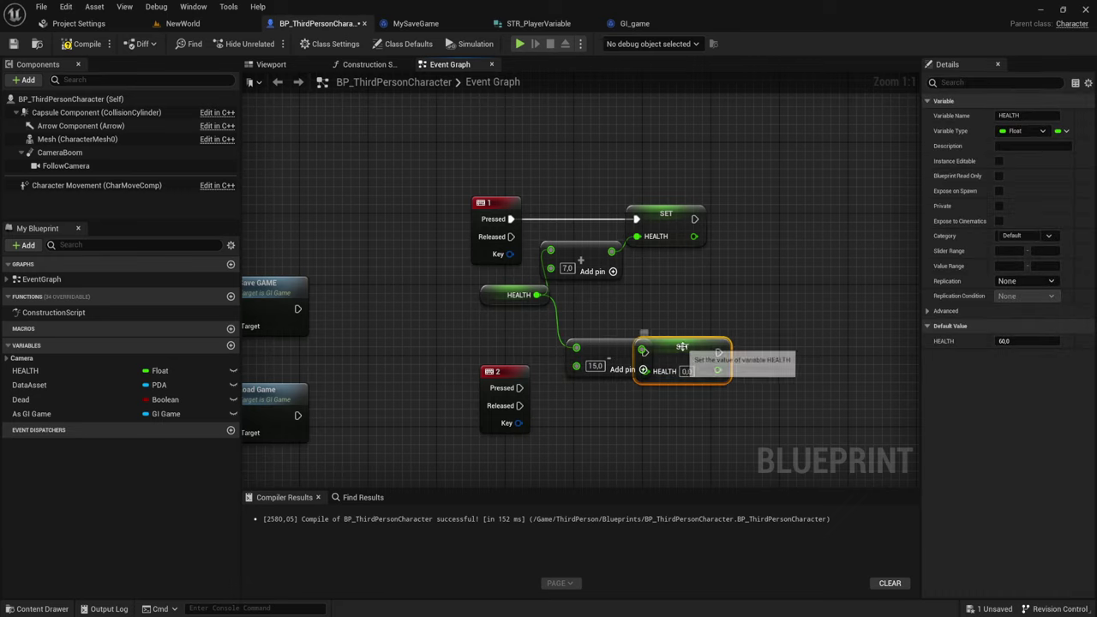
{"action": "mouse_move", "coordinate": [645, 356]}
{"action": "left_mouse_down"}
{"action": "mouse_move", "coordinate": [662, 387]}
{"action": "mouse_move", "coordinate": [519, 387]}
{"action": "left_mouse_up"}
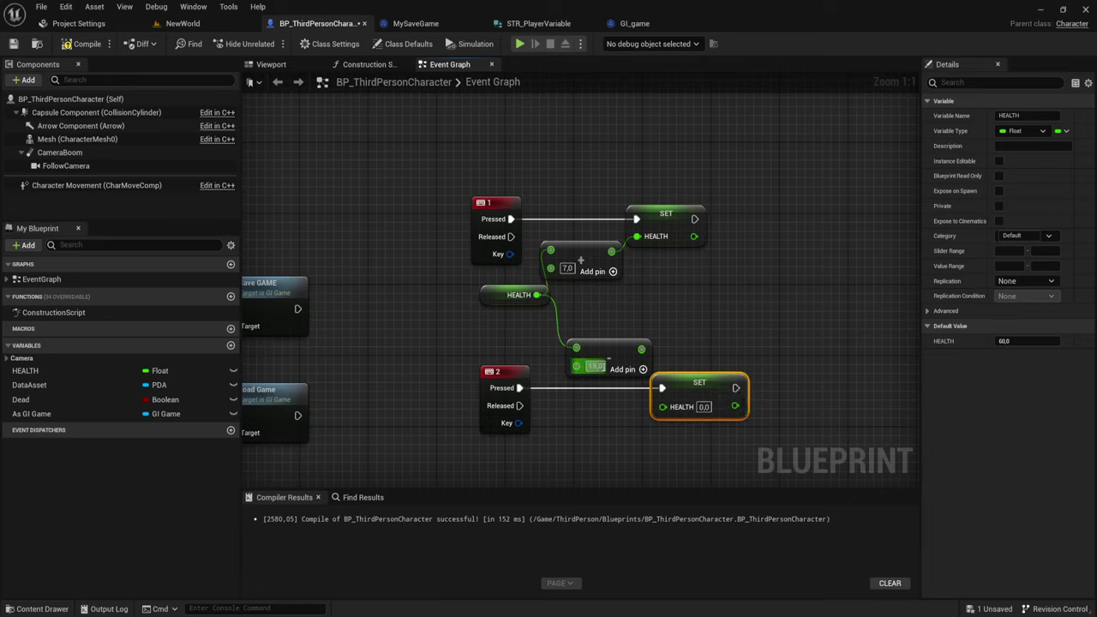
{"action": "mouse_move", "coordinate": [630, 347]}
{"action": "left_mouse_down"}
{"action": "mouse_move", "coordinate": [604, 349]}
{"action": "mouse_move", "coordinate": [662, 405]}
{"action": "left_mouse_up"}
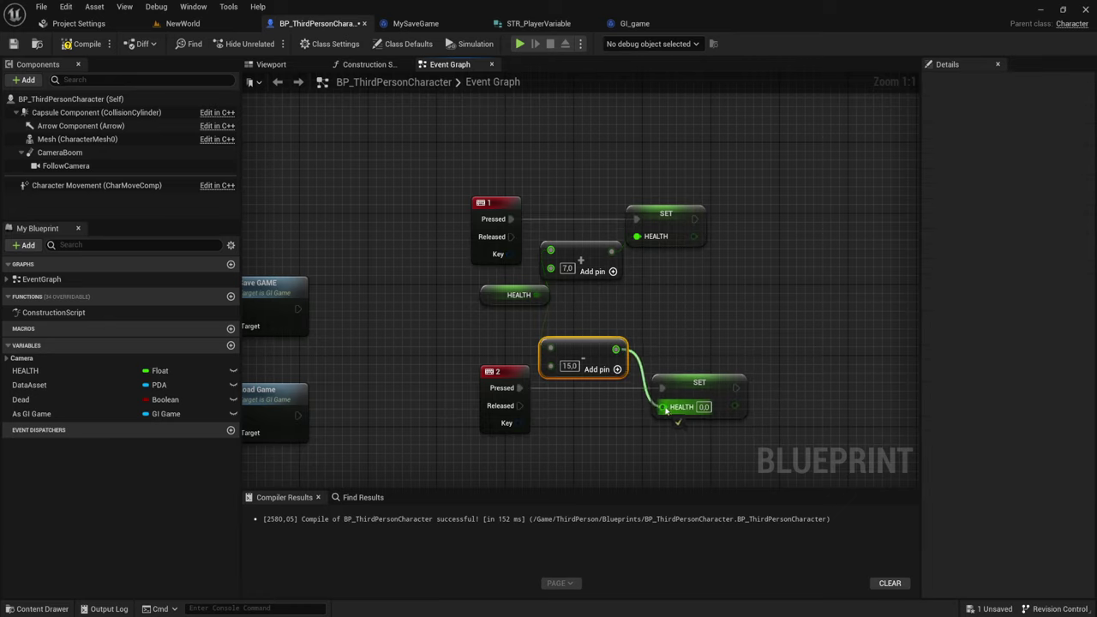
{"action": "left_click", "coordinate": [75, 47]}
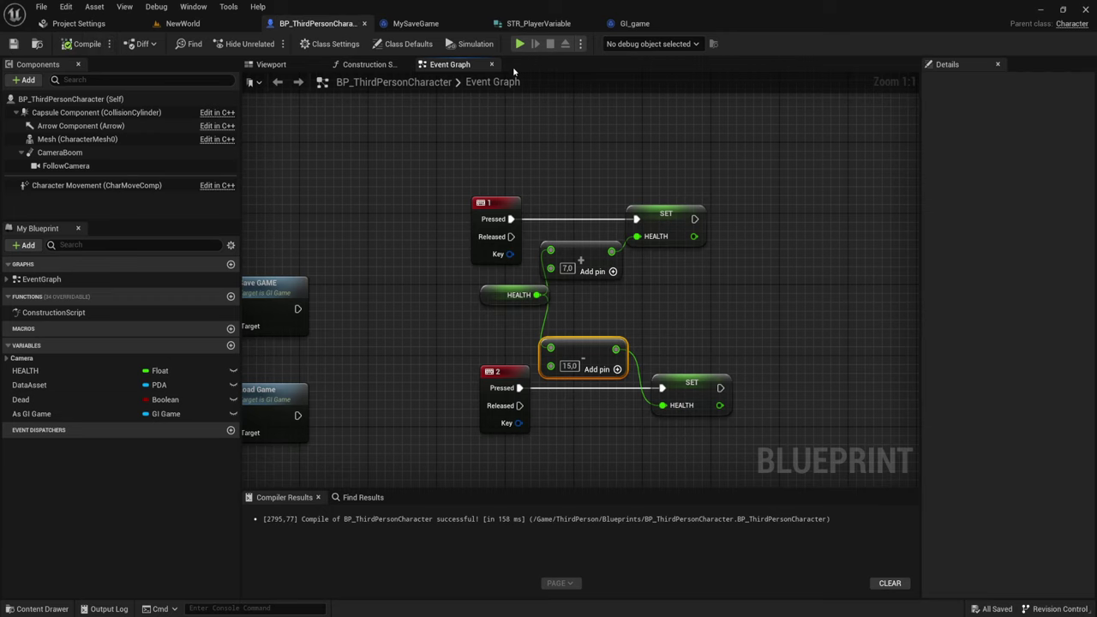
Add a Print String after the 1 event's SET HEALTH, printing the new HEALTH value
{"action": "right_click_drag", "start_coordinate": [818, 314], "coordinate": [740, 313]}
{"action": "left_click_drag", "start_coordinate": [615, 217], "coordinate": [677, 204]}
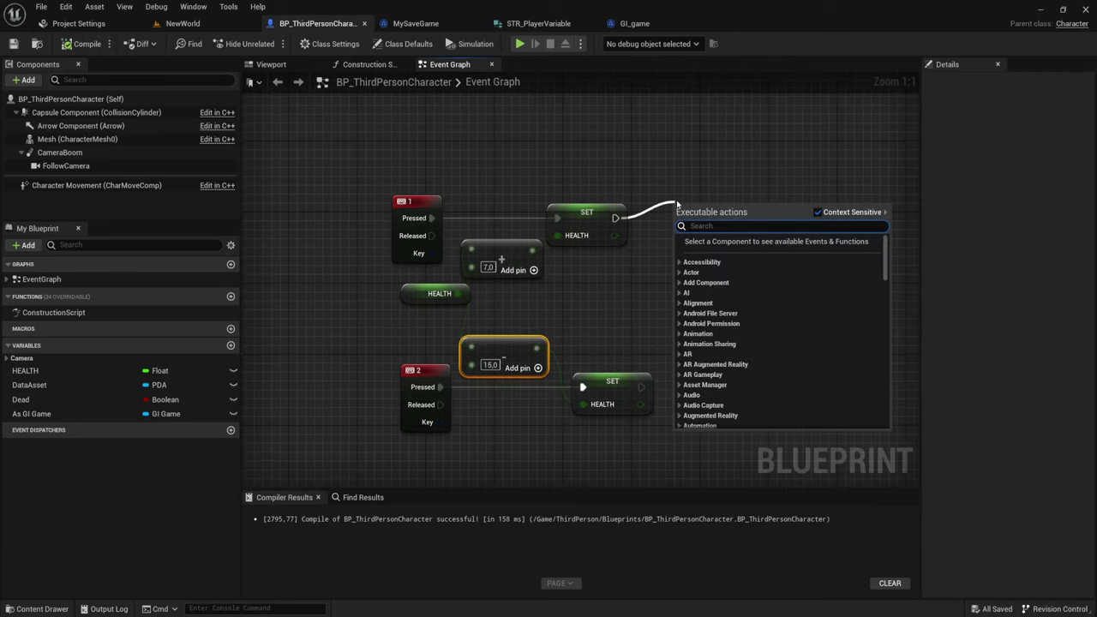
{"action": "type", "text": "print"}
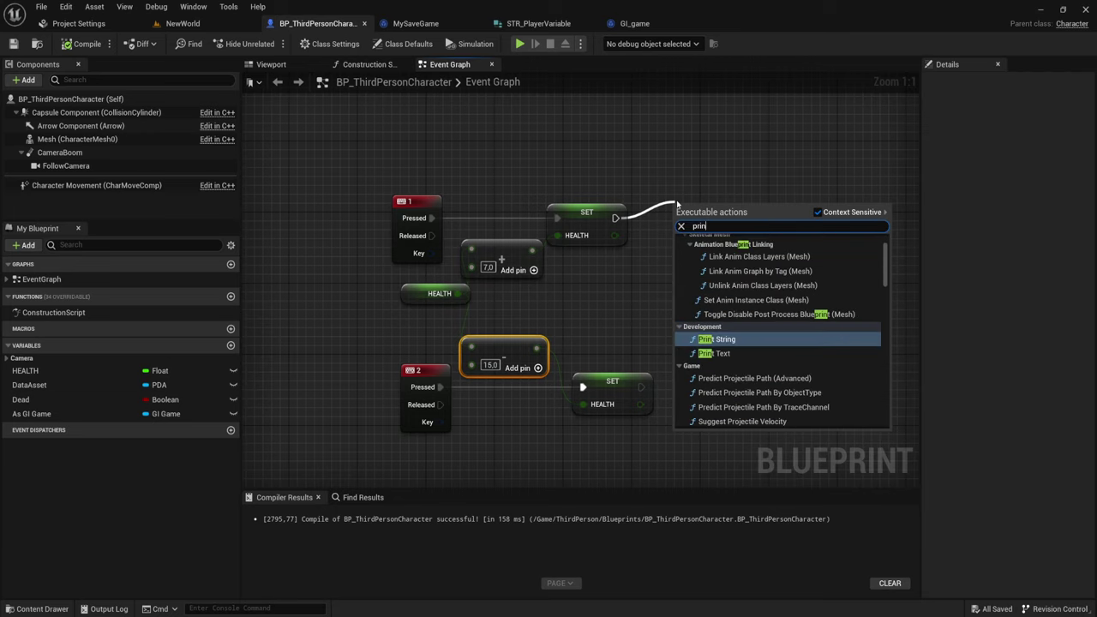
{"action": "key", "text": "Return"}
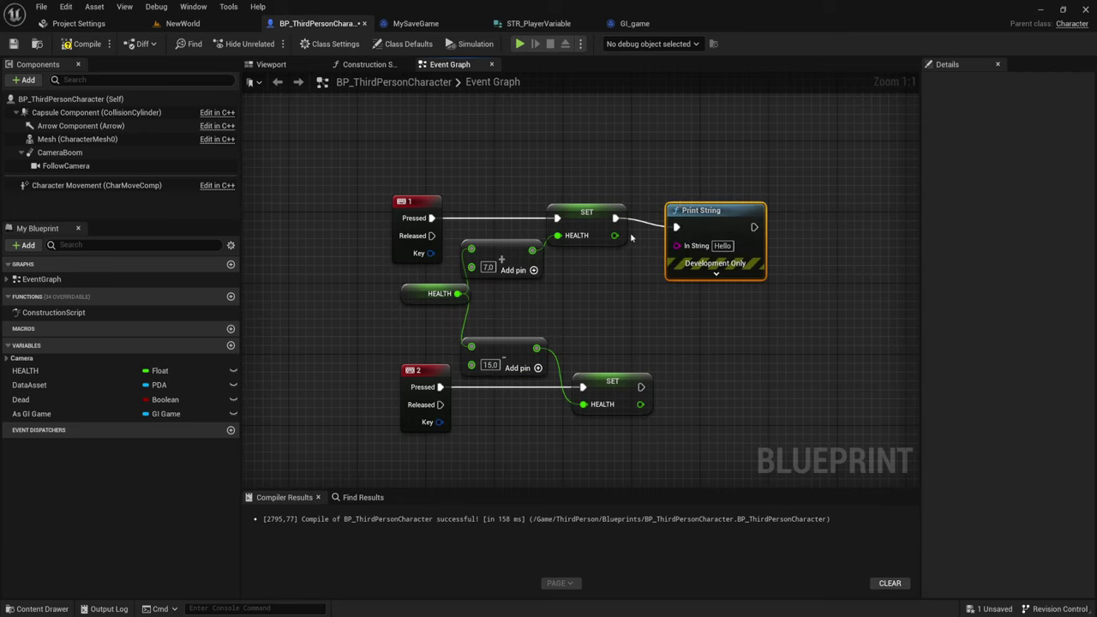
{"action": "left_click_drag", "start_coordinate": [614, 235], "coordinate": [681, 249]}
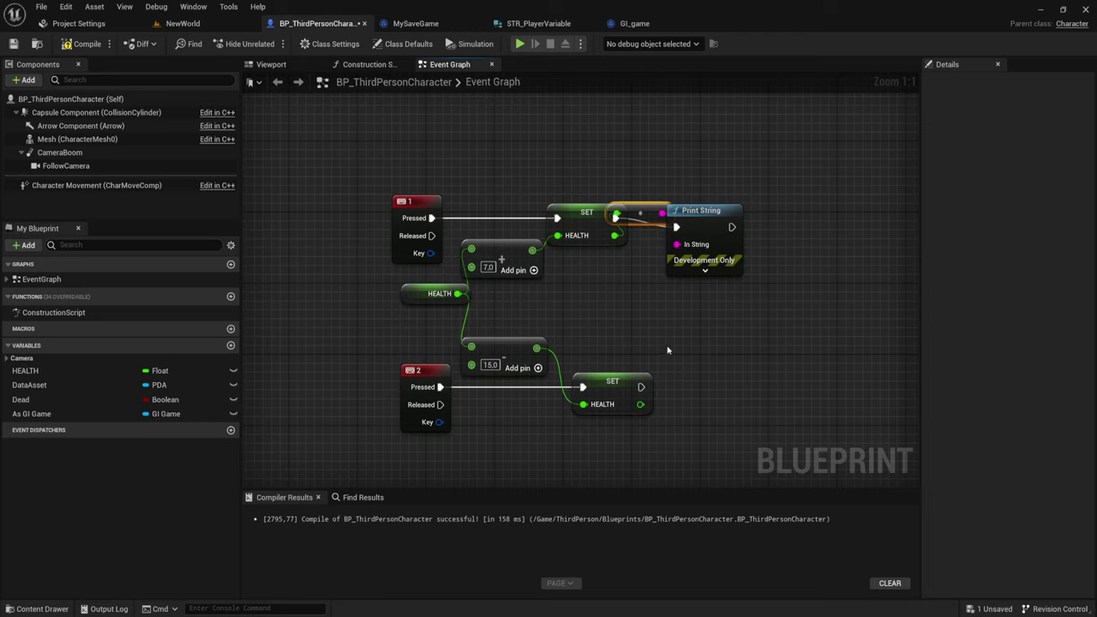
Copy the print nodes onto the 2 event's SET HEALTH, wire them, and compile
{"action": "left_click_drag", "start_coordinate": [651, 327], "coordinate": [698, 194]}
{"action": "key", "text": "ctrl+c"}
{"action": "key", "text": "ctrl+v"}
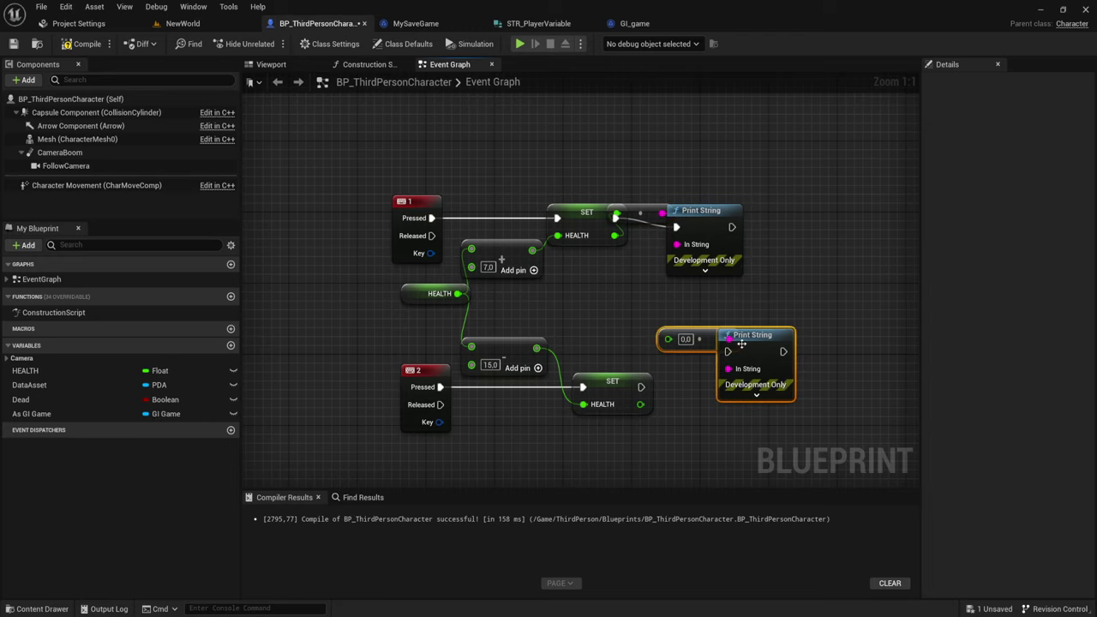
{"action": "left_click_drag", "start_coordinate": [740, 344], "coordinate": [730, 377]}
{"action": "mouse_move", "coordinate": [638, 405]}
{"action": "left_mouse_down"}
{"action": "mouse_move", "coordinate": [668, 365]}
{"action": "mouse_move", "coordinate": [728, 377]}
{"action": "left_mouse_up"}
{"action": "left_click", "coordinate": [83, 44]}
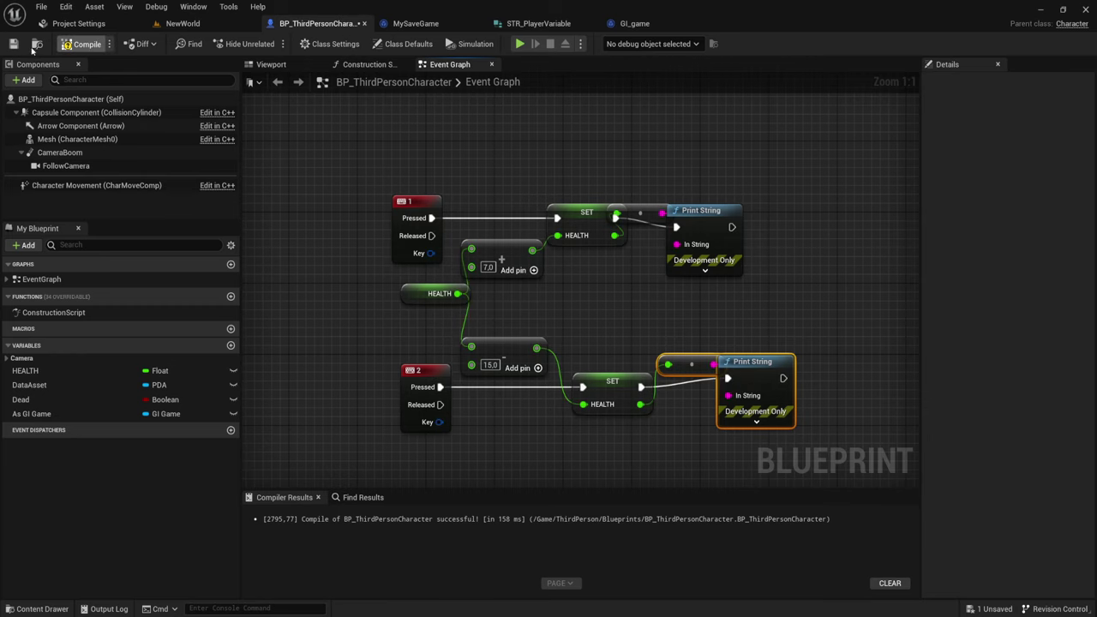
{"action": "left_click", "coordinate": [519, 44]}
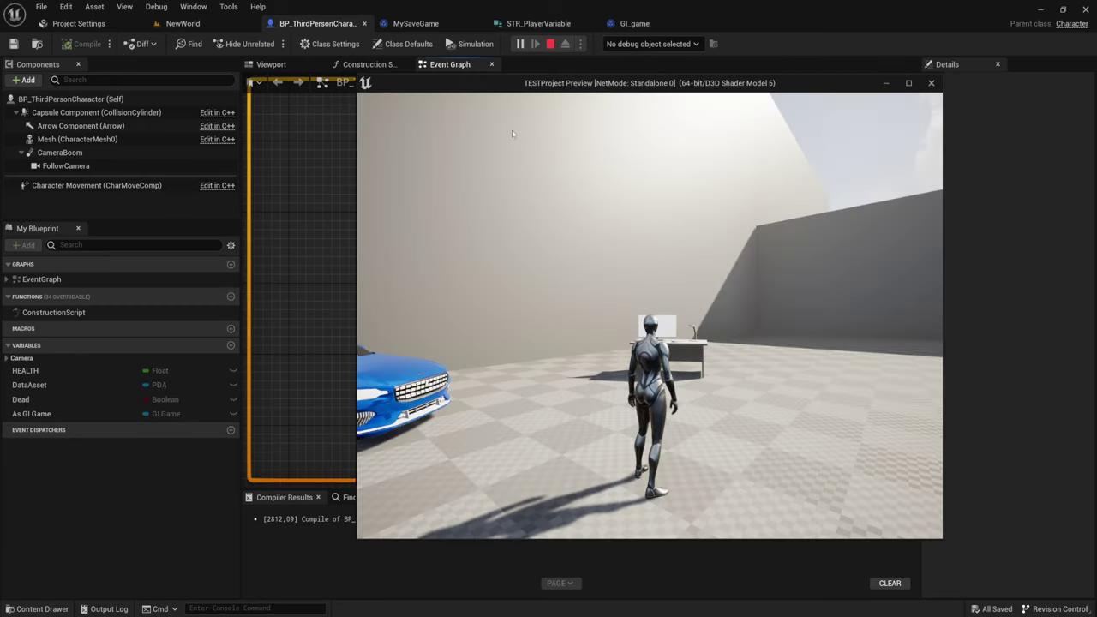
{"action": "key", "text": "w"}
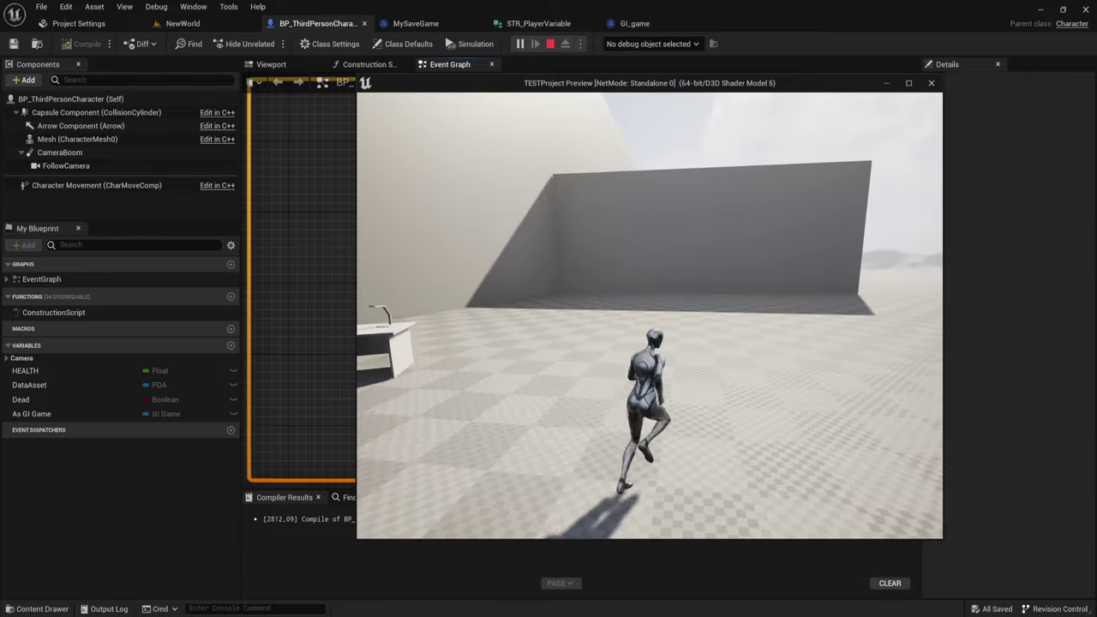
{"action": "key", "text": "w"}
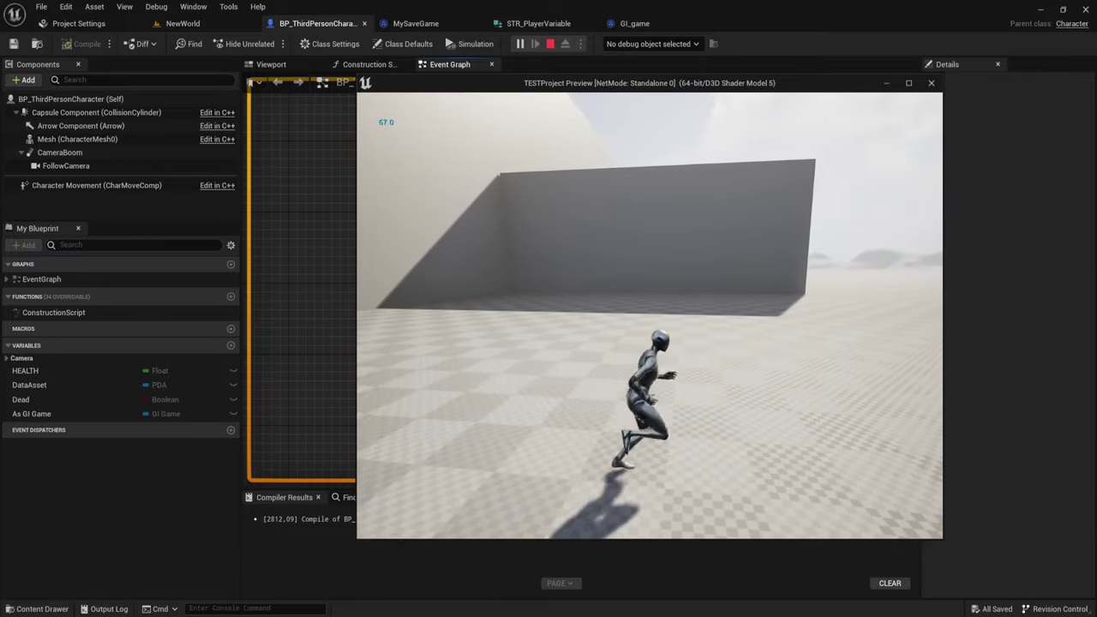
{"action": "key", "text": "w"}
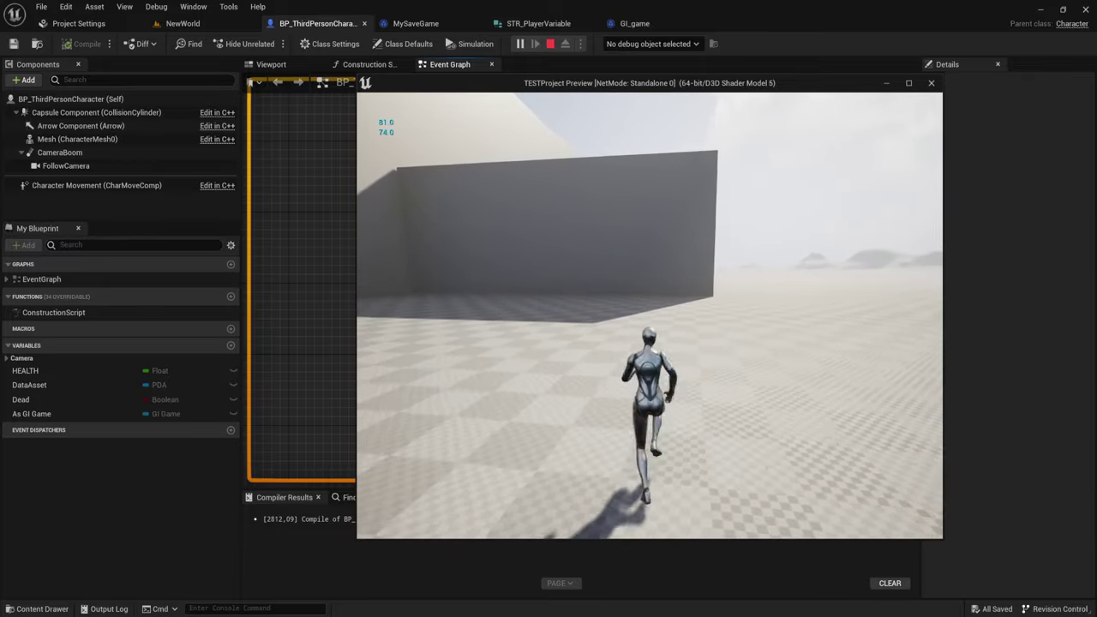
{"action": "key", "text": "w"}
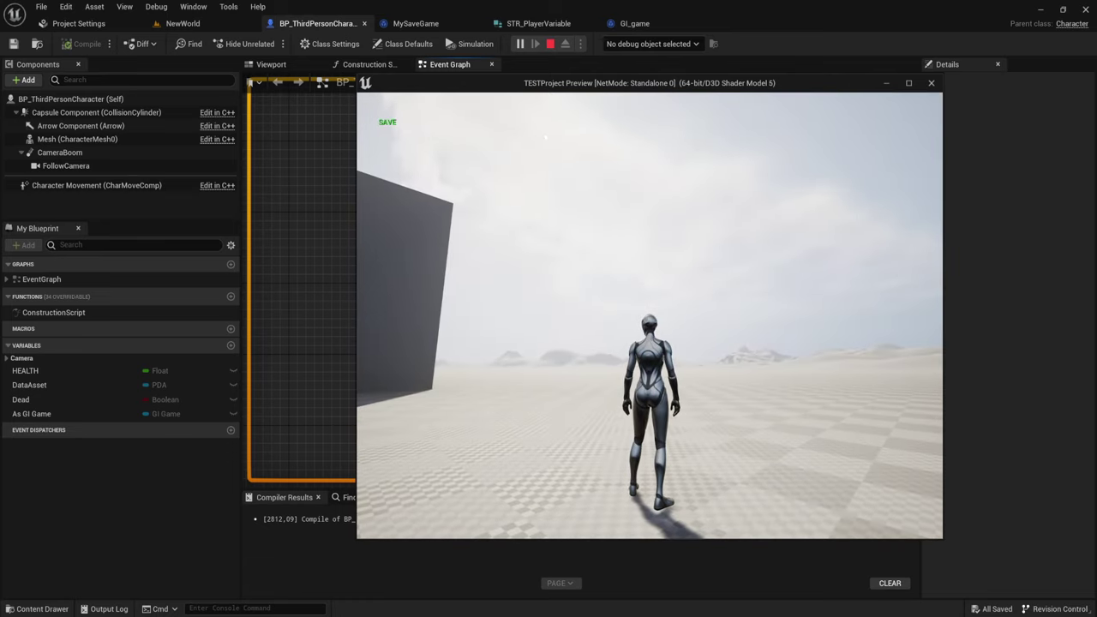
{"action": "key", "text": "Escape"}
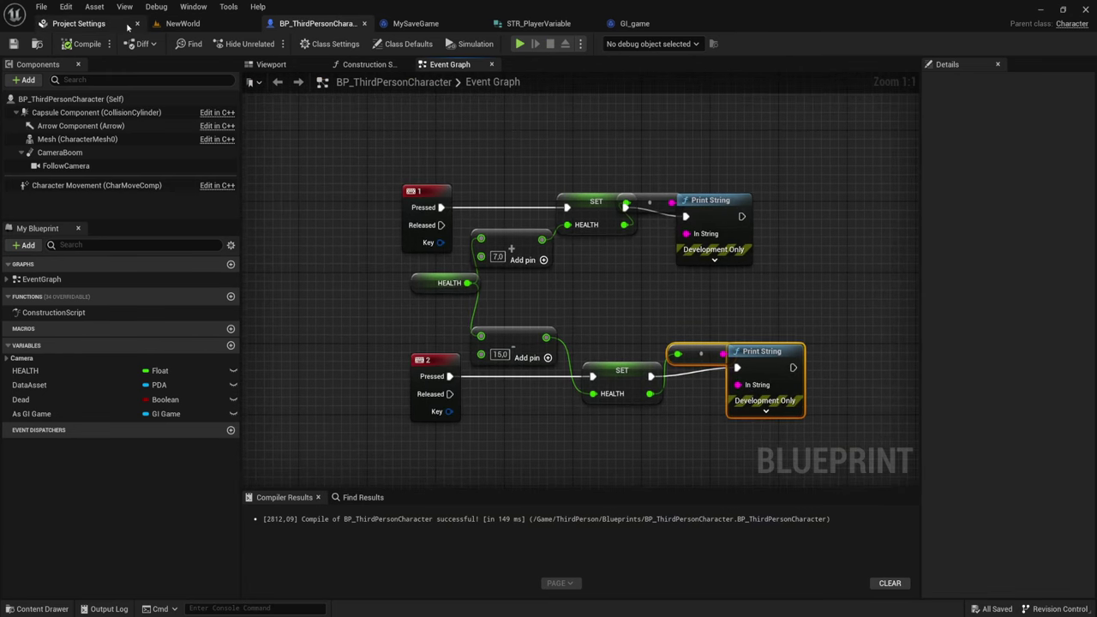
Start a play session in NewWorld and click into the viewport to capture input
{"action": "left_click", "coordinate": [178, 25]}
{"action": "right_click_drag", "start_coordinate": [263, 103], "coordinate": [263, 103]}
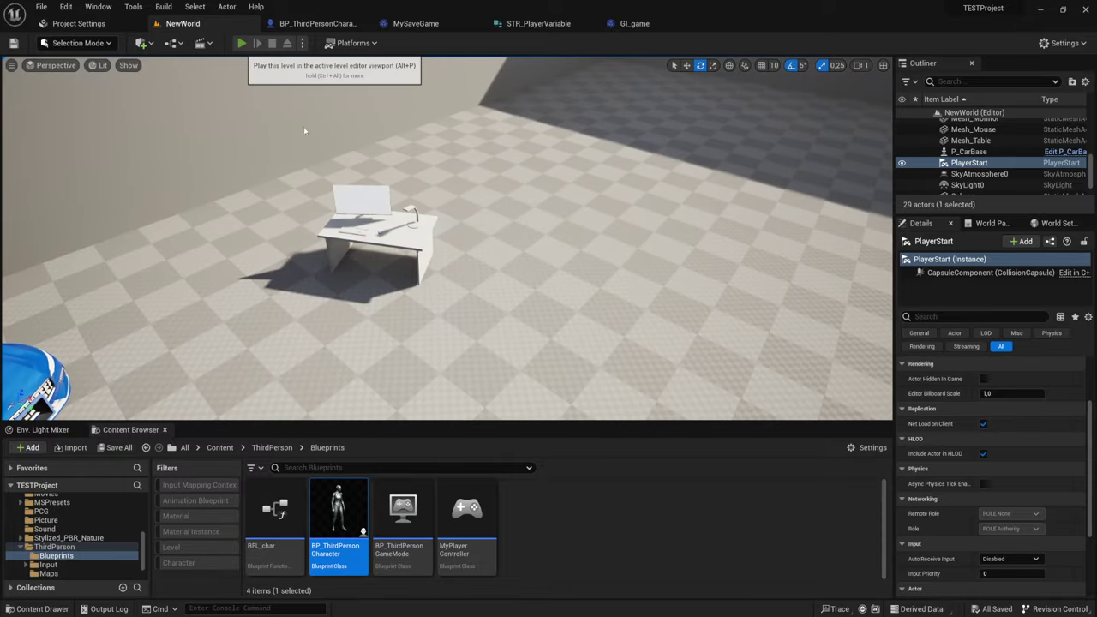
{"action": "left_click", "coordinate": [242, 42]}
{"action": "left_click", "coordinate": [422, 194]}
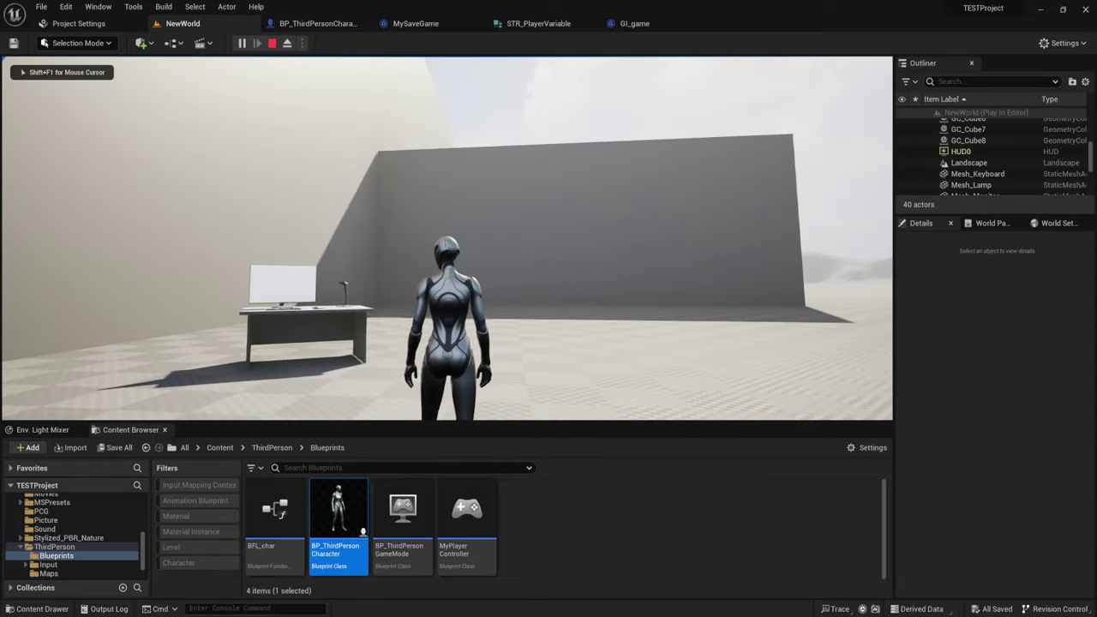
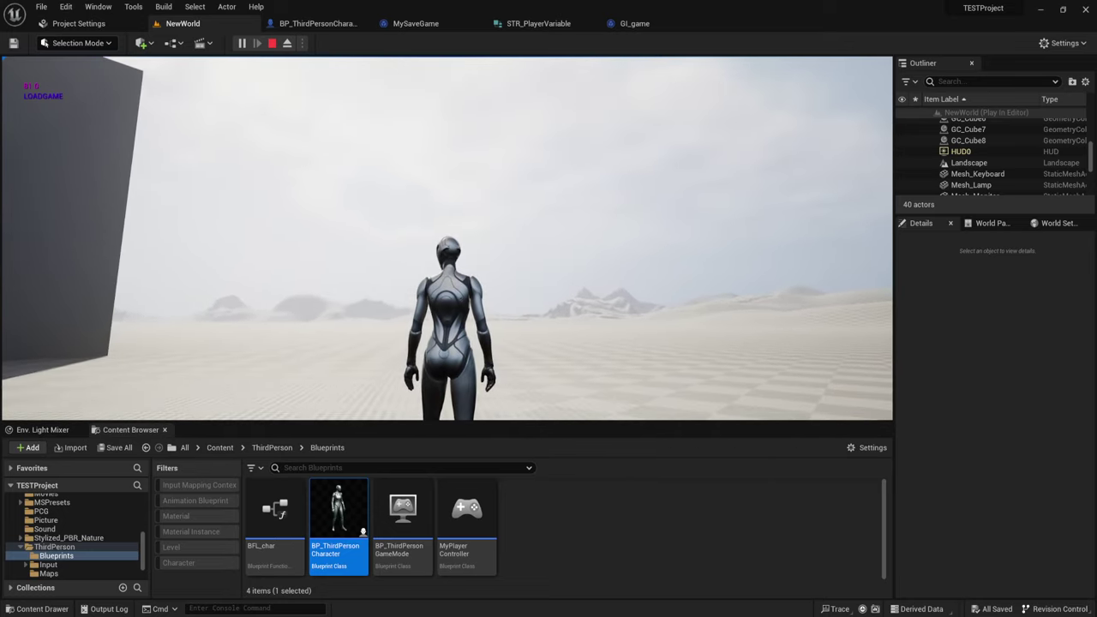
End the NewWorld play-test and swing the level view back to the car, table and PlayerStart
{"action": "key", "text": "s"}
{"action": "key", "text": "a"}
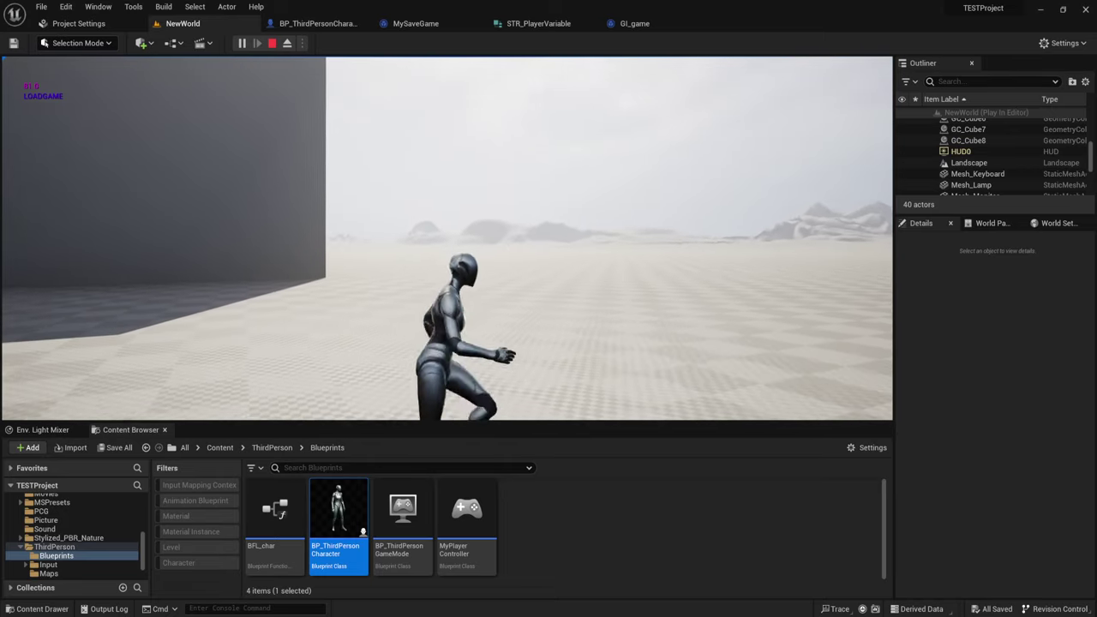
{"action": "key", "text": "Escape"}
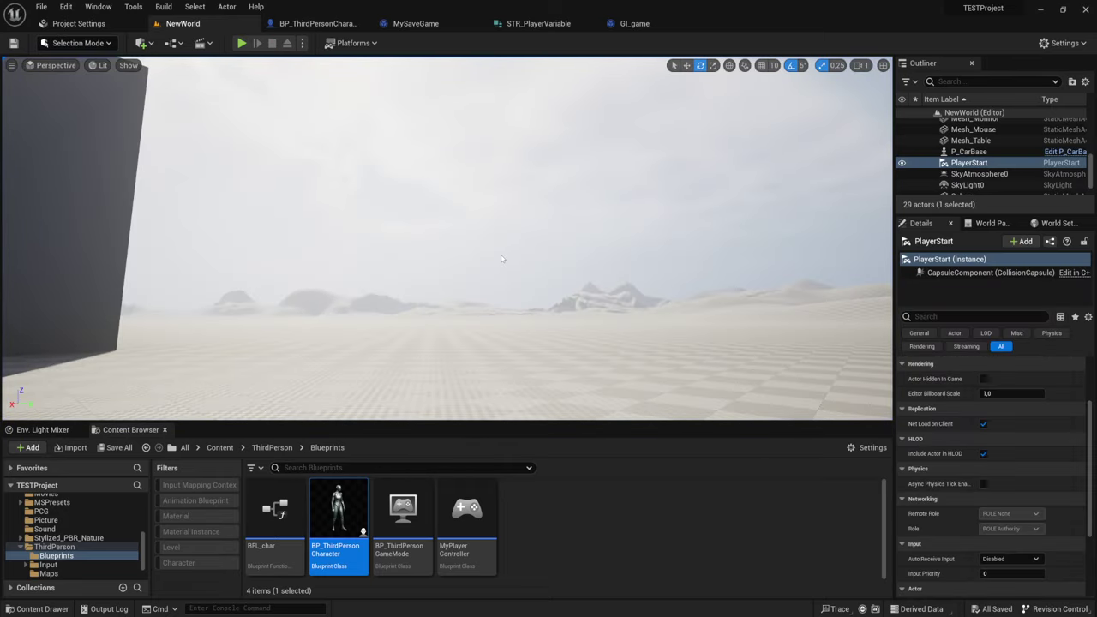
{"action": "mouse_move", "coordinate": [501, 259]}
{"action": "right_mouse_down"}
{"action": "mouse_move", "coordinate": [445, 257]}
{"action": "mouse_move", "coordinate": [480, 283]}
{"action": "right_mouse_up"}
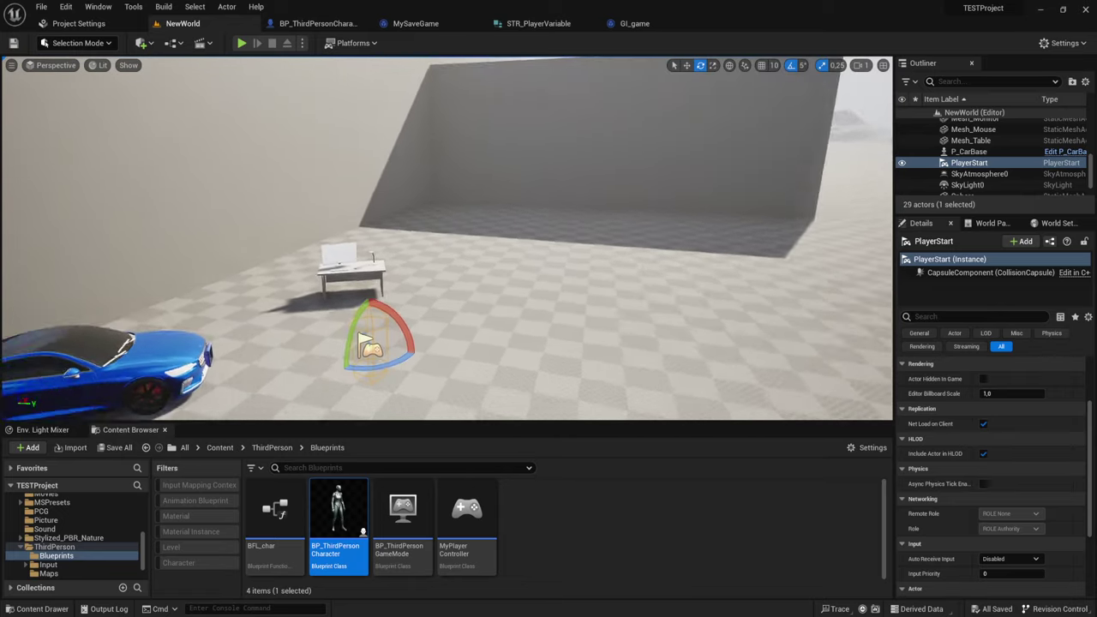
{"action": "right_click_drag", "start_coordinate": [480, 283], "coordinate": [518, 247]}
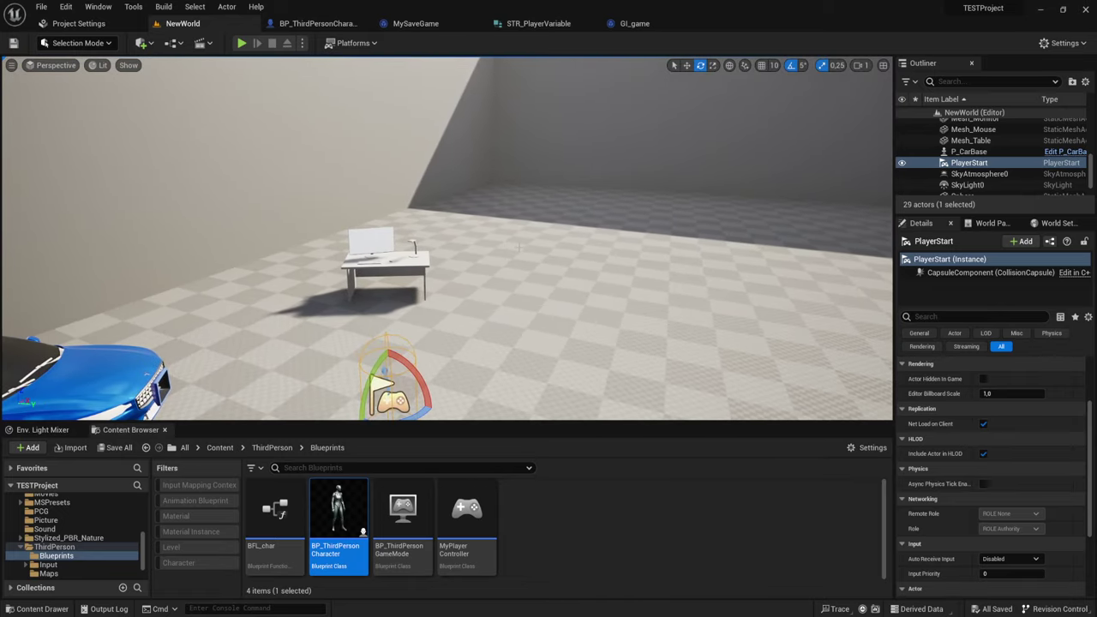
{"action": "left_click", "coordinate": [180, 45]}
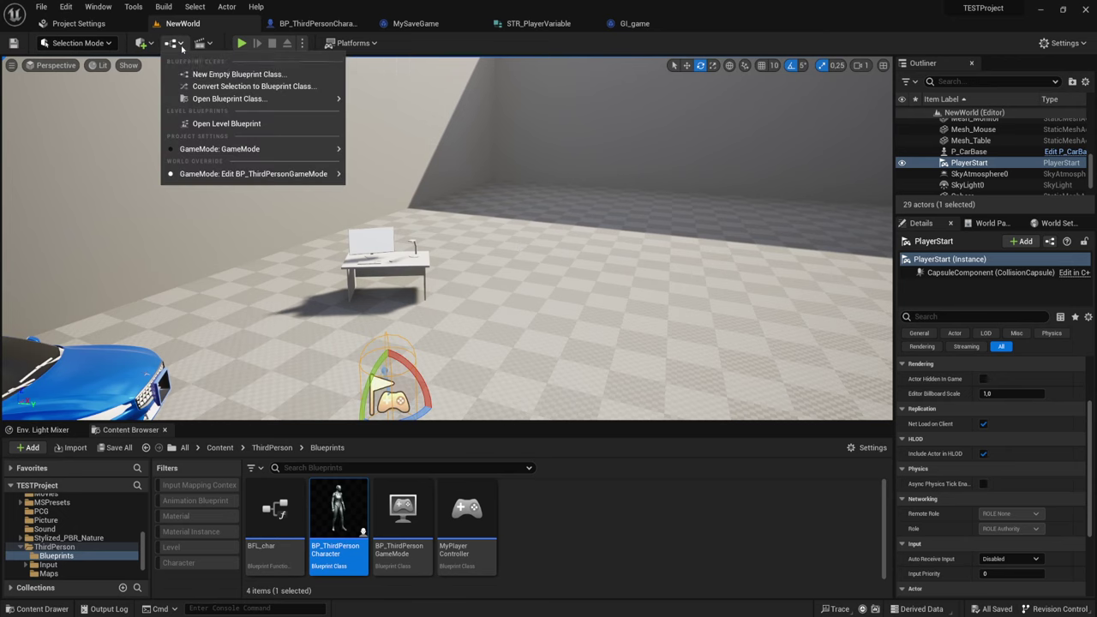
Open the NewWorld level blueprint and clear space around Event BeginPlay for new nodes
{"action": "left_click", "coordinate": [213, 126]}
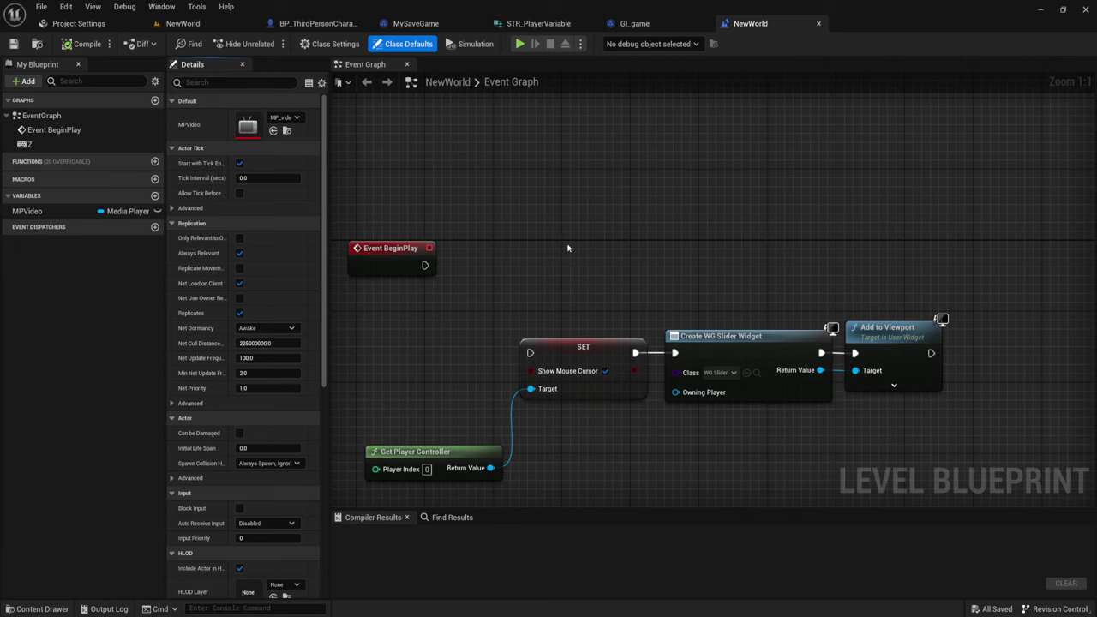
{"action": "right_click_drag", "start_coordinate": [567, 248], "coordinate": [521, 347]}
{"action": "left_click_drag", "start_coordinate": [403, 361], "coordinate": [595, 269]}
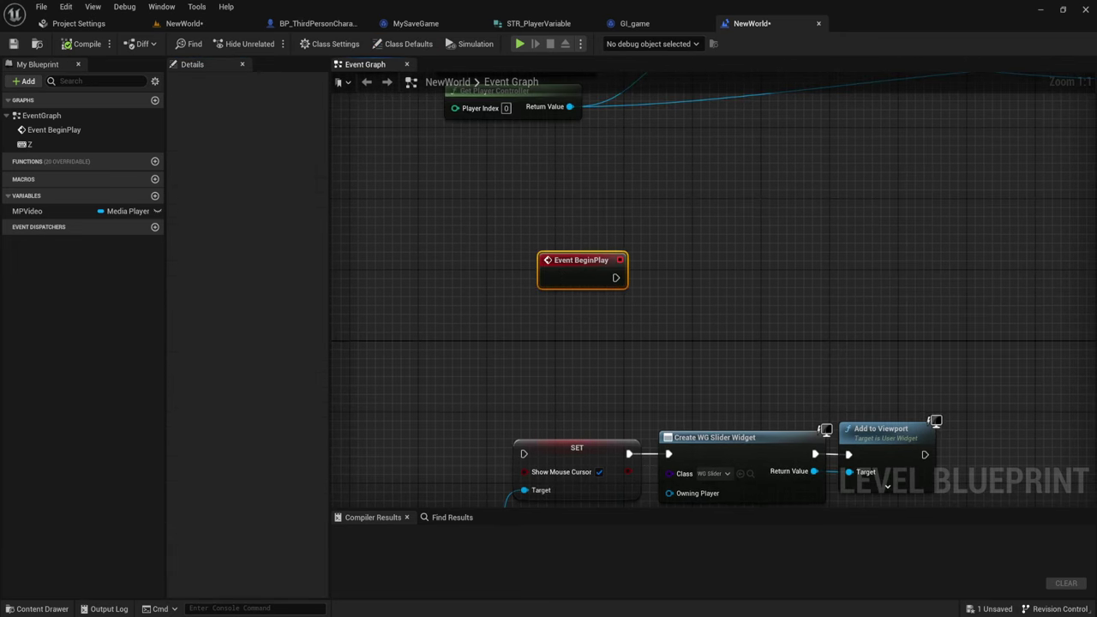
{"action": "left_click_drag", "start_coordinate": [457, 259], "coordinate": [807, 333]}
{"action": "right_click_drag", "start_coordinate": [808, 333], "coordinate": [419, 222]}
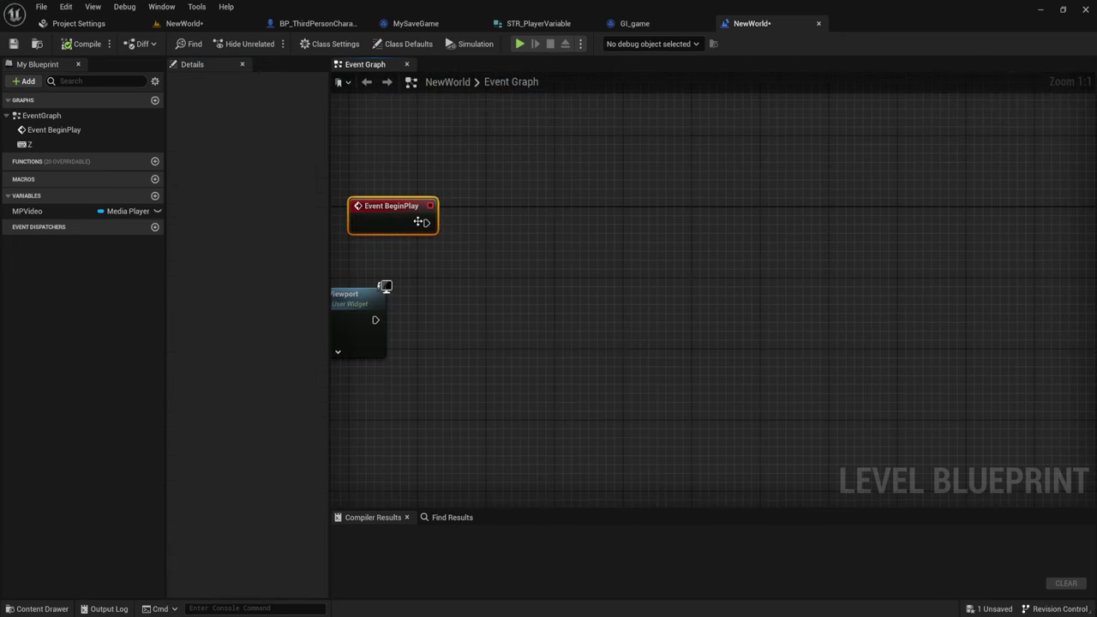
{"action": "left_click_drag", "start_coordinate": [419, 222], "coordinate": [635, 347]}
{"action": "right_click_drag", "start_coordinate": [665, 361], "coordinate": [485, 252]}
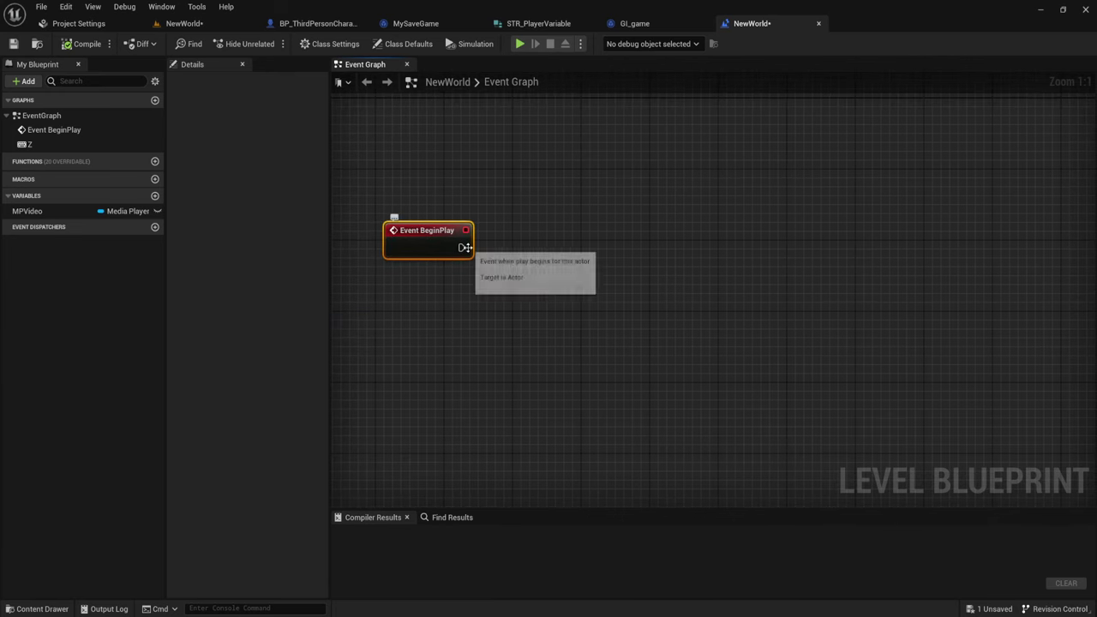
{"action": "left_click_drag", "start_coordinate": [463, 248], "coordinate": [582, 251]}
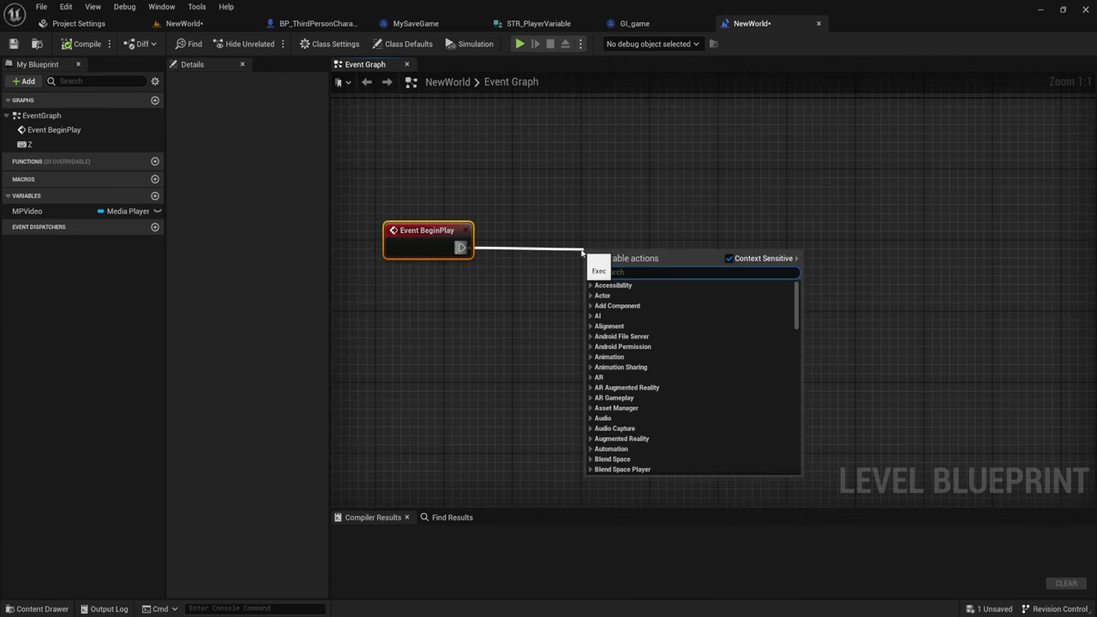
Copy the Cast To GI_game, Get Game Instance and SET nodes from BP_ThirdPersonCharacter
{"action": "left_click", "coordinate": [317, 23]}
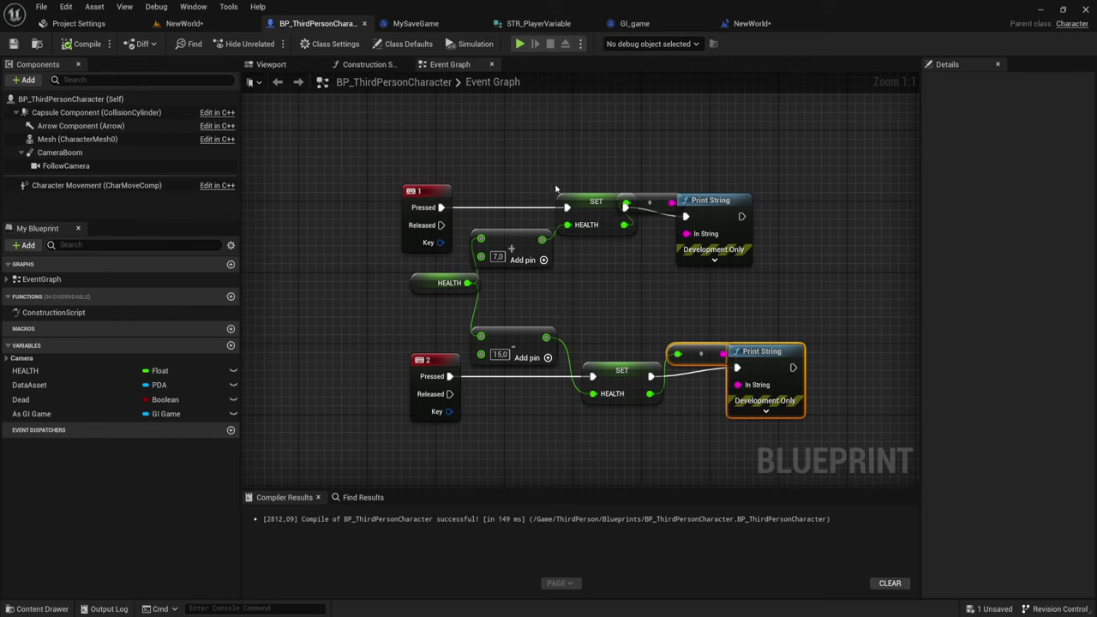
{"action": "scroll", "coordinate": [433, 163], "scroll_direction": "down", "scroll_amount": 5}
{"action": "scroll", "coordinate": [433, 162], "scroll_direction": "up", "scroll_amount": 6}
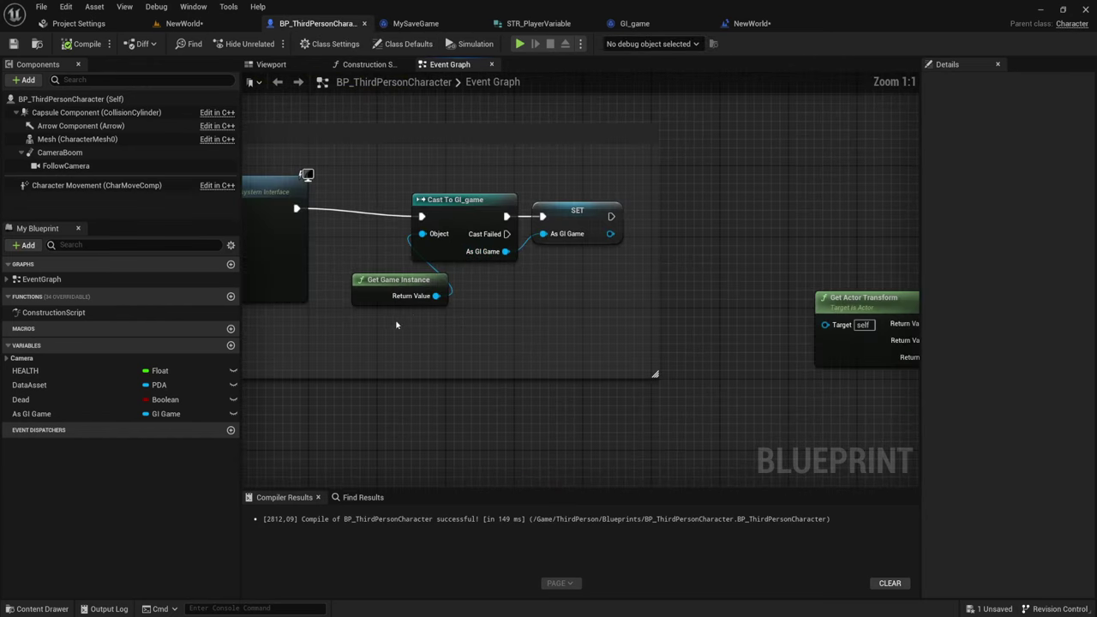
{"action": "left_click_drag", "start_coordinate": [394, 320], "coordinate": [576, 219]}
{"action": "right_click_drag", "start_coordinate": [826, 175], "coordinate": [707, 141]}
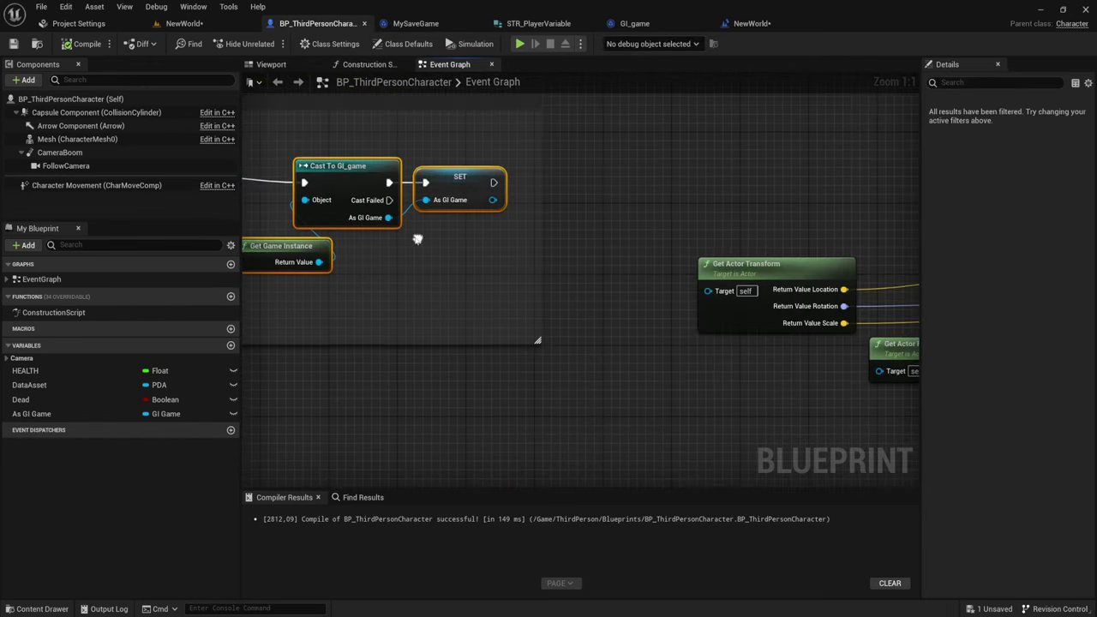
{"action": "key", "text": "ctrl+c"}
Paste the nodes into the level blueprint, wire BeginPlay to Cast To GI_game, and create the As GI Game variable
{"action": "left_click", "coordinate": [753, 23]}
{"action": "key", "text": "ctrl+v"}
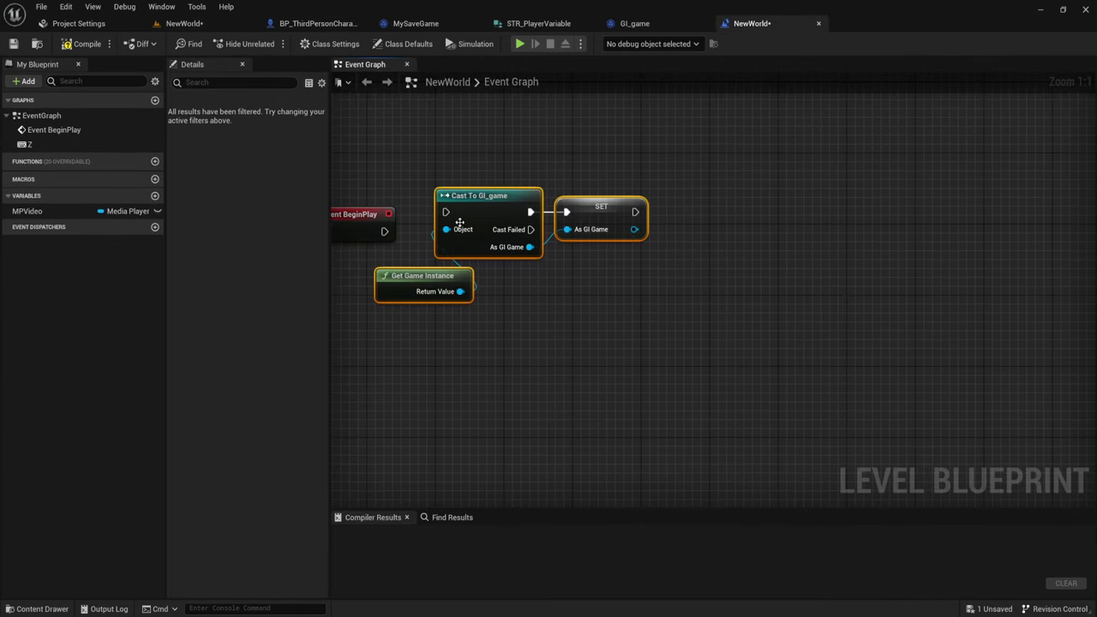
{"action": "left_click_drag", "start_coordinate": [486, 213], "coordinate": [468, 230]}
{"action": "left_click_drag", "start_coordinate": [383, 231], "coordinate": [429, 229]}
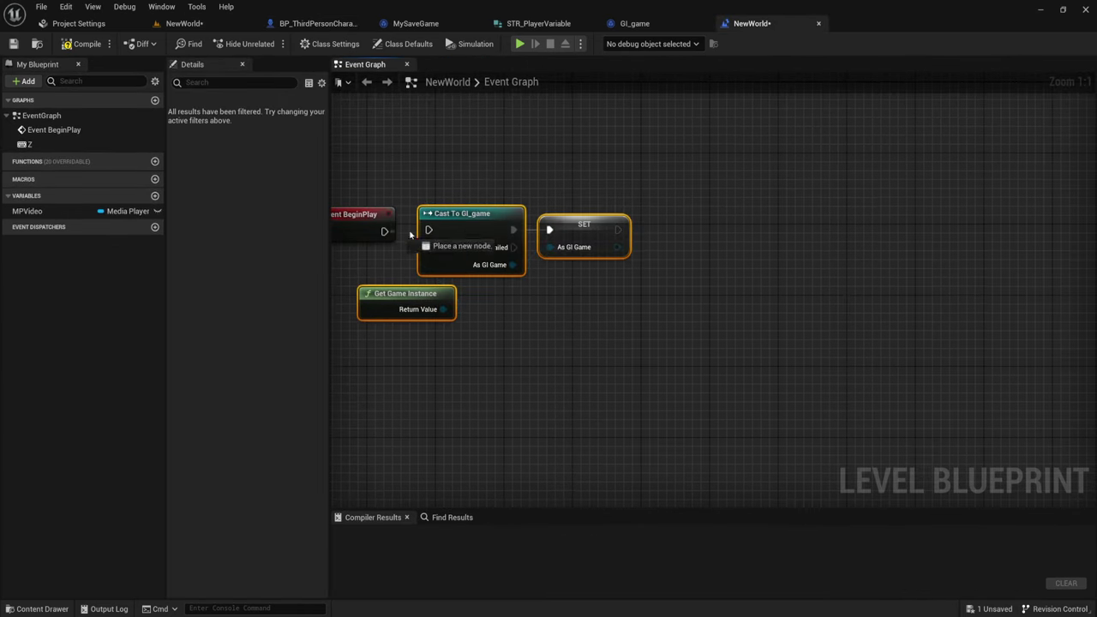
{"action": "mouse_move", "coordinate": [543, 296]}
{"action": "right_mouse_down"}
{"action": "mouse_move", "coordinate": [626, 299]}
{"action": "mouse_move", "coordinate": [672, 271]}
{"action": "right_mouse_up"}
{"action": "right_click", "coordinate": [663, 234]}
{"action": "left_click", "coordinate": [714, 262]}
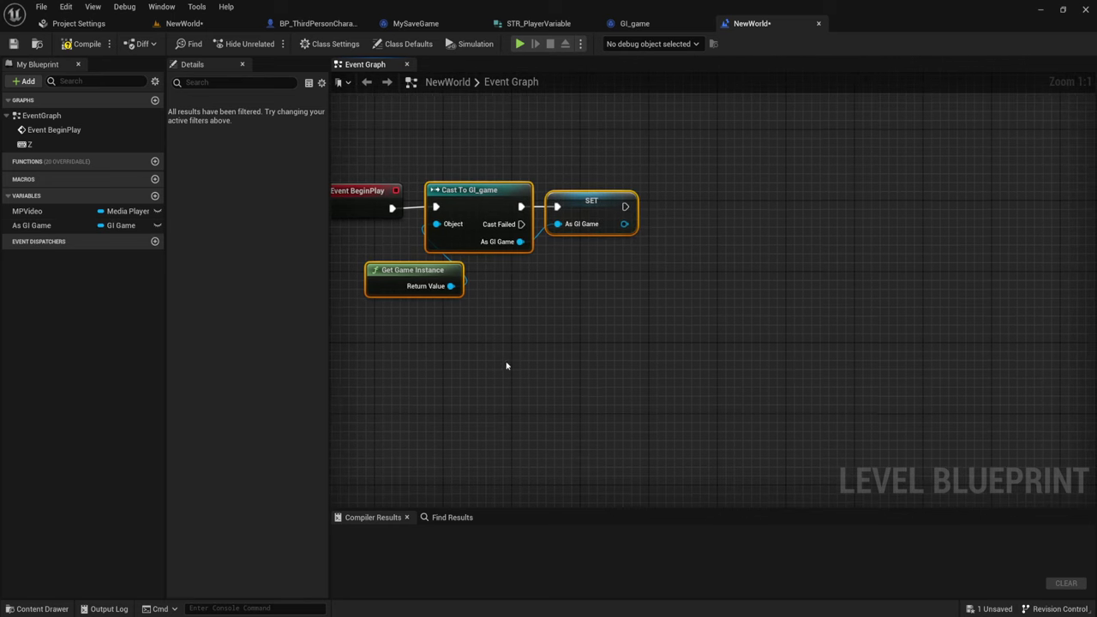
Call Load Game on As GI Game after SET, align it, compile, and return to the NewWorld level editor
{"action": "left_click_drag", "start_coordinate": [663, 259], "coordinate": [711, 236]}
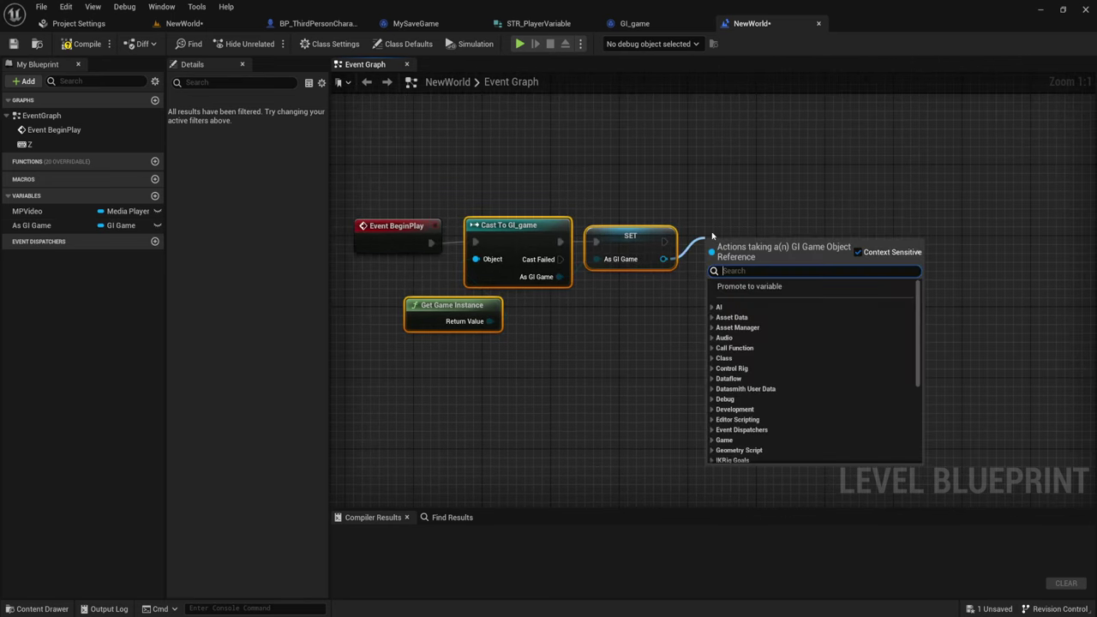
{"action": "type", "text": "load"}
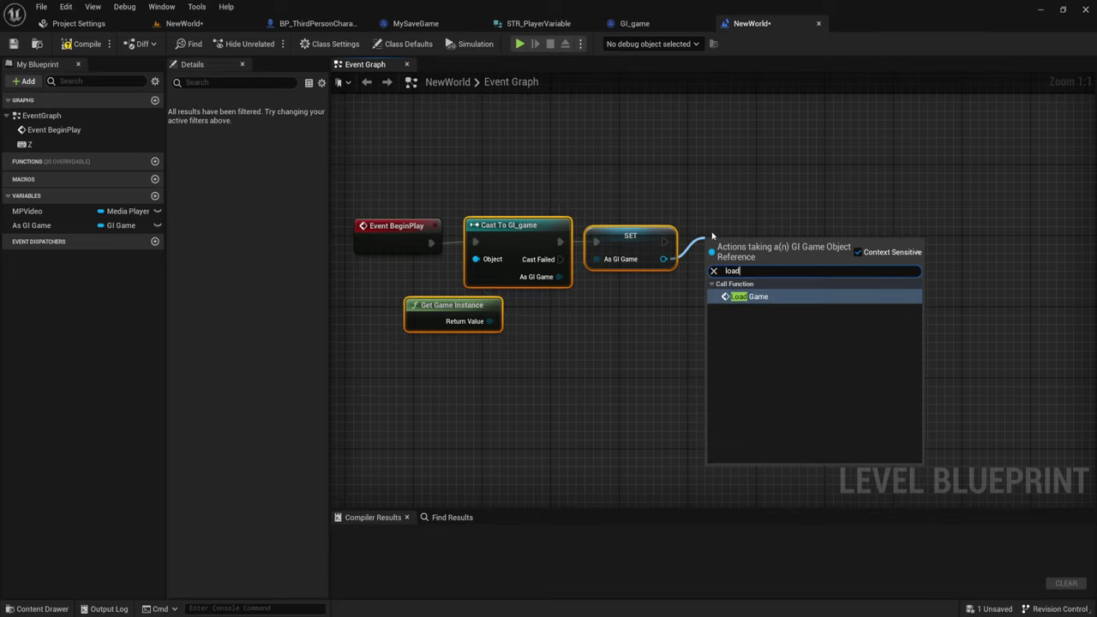
{"action": "key", "text": "Return"}
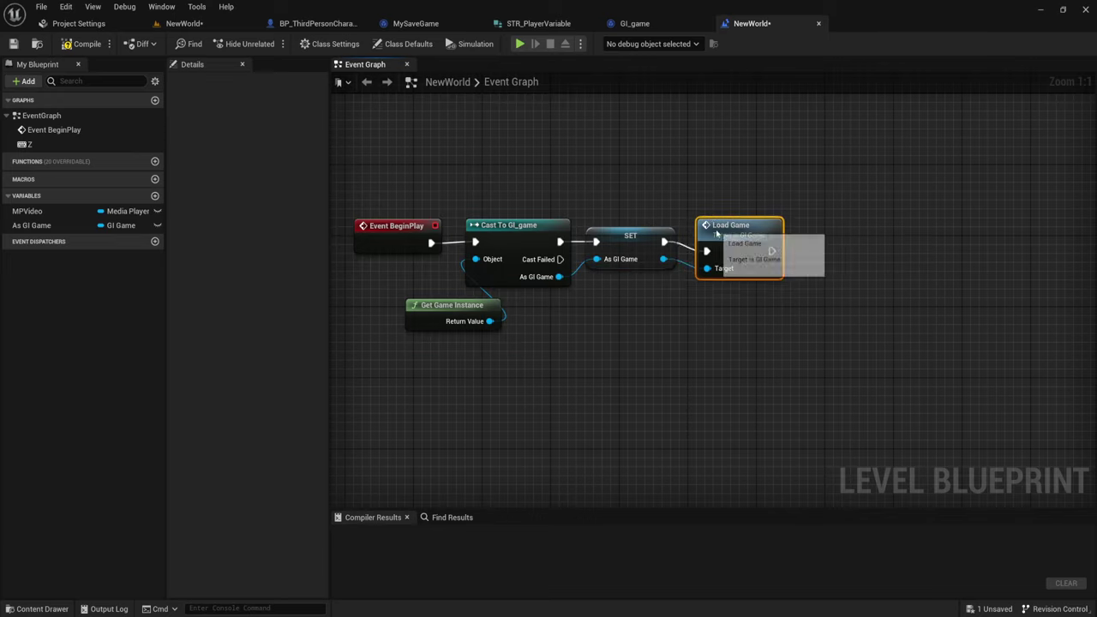
{"action": "key", "text": "q"}
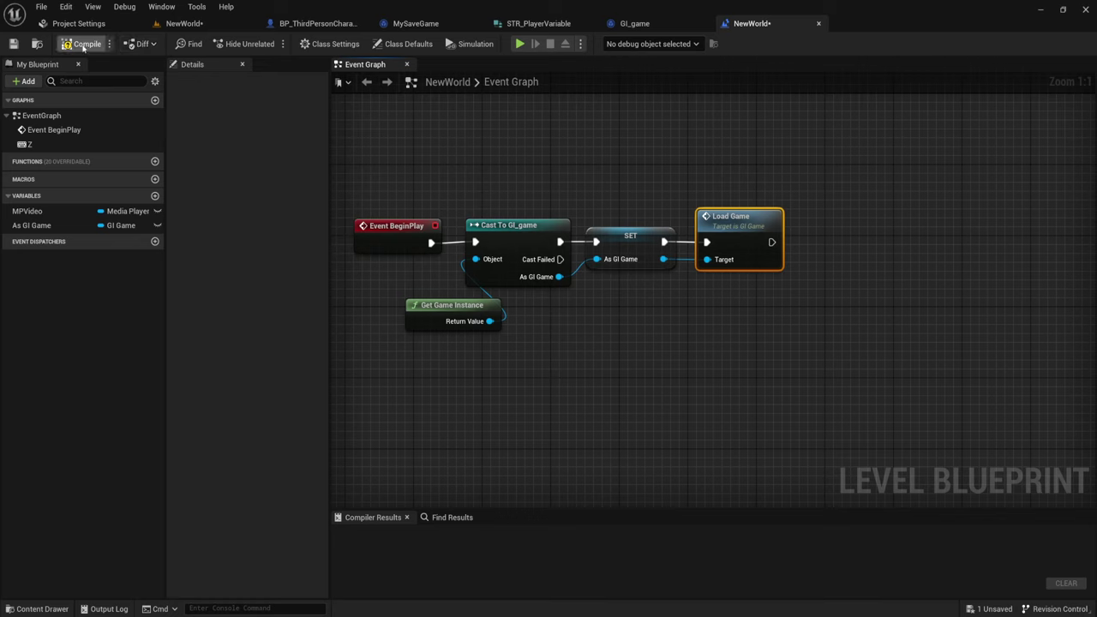
{"action": "left_click", "coordinate": [83, 45]}
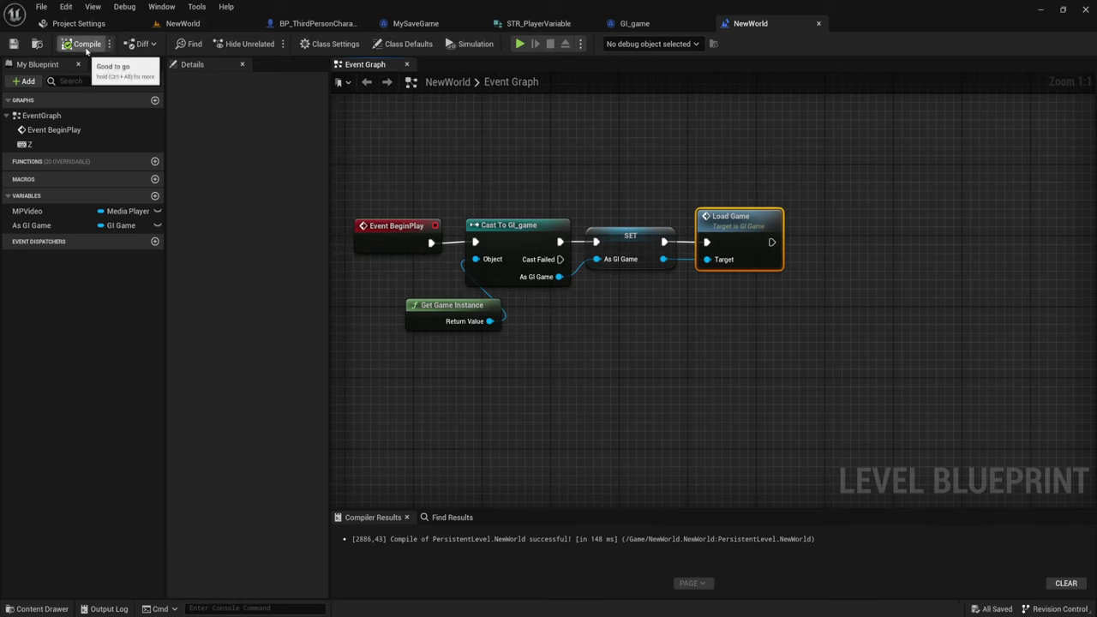
{"action": "left_click", "coordinate": [196, 25]}
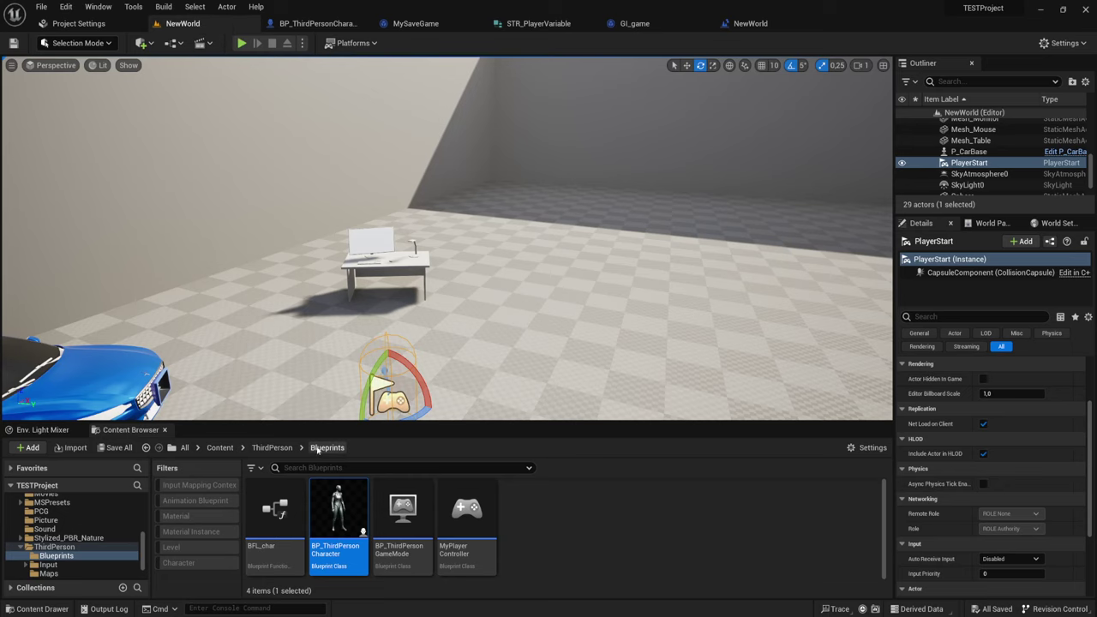
Delete PlayerSettings.sav from the SaveGames folder and close the Explorer window
{"action": "left_click", "coordinate": [447, 181]}
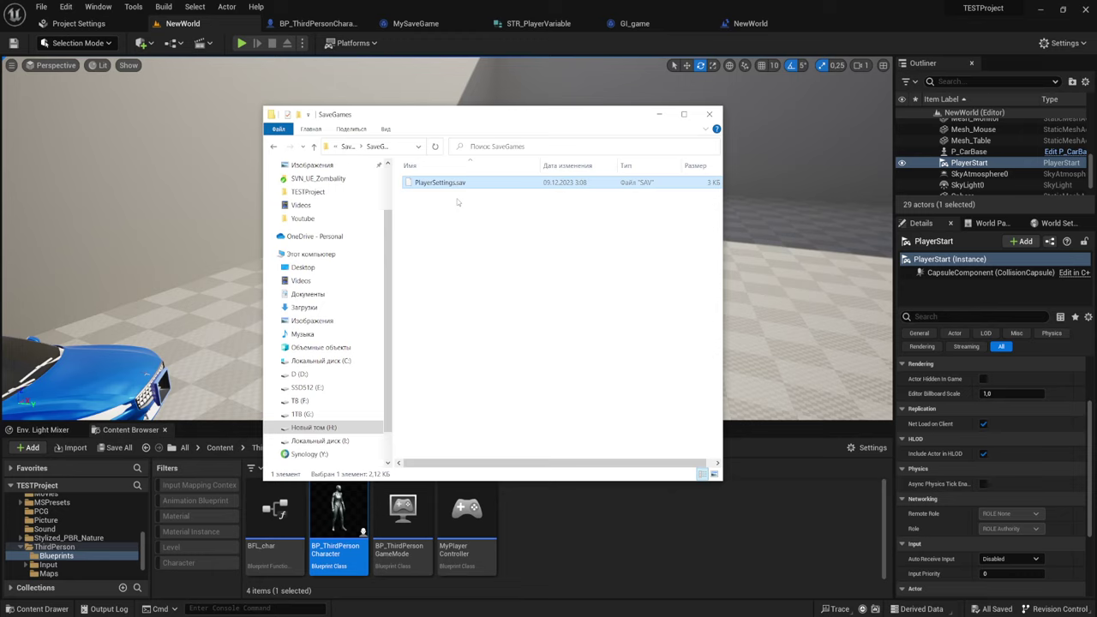
{"action": "key", "text": "Delete"}
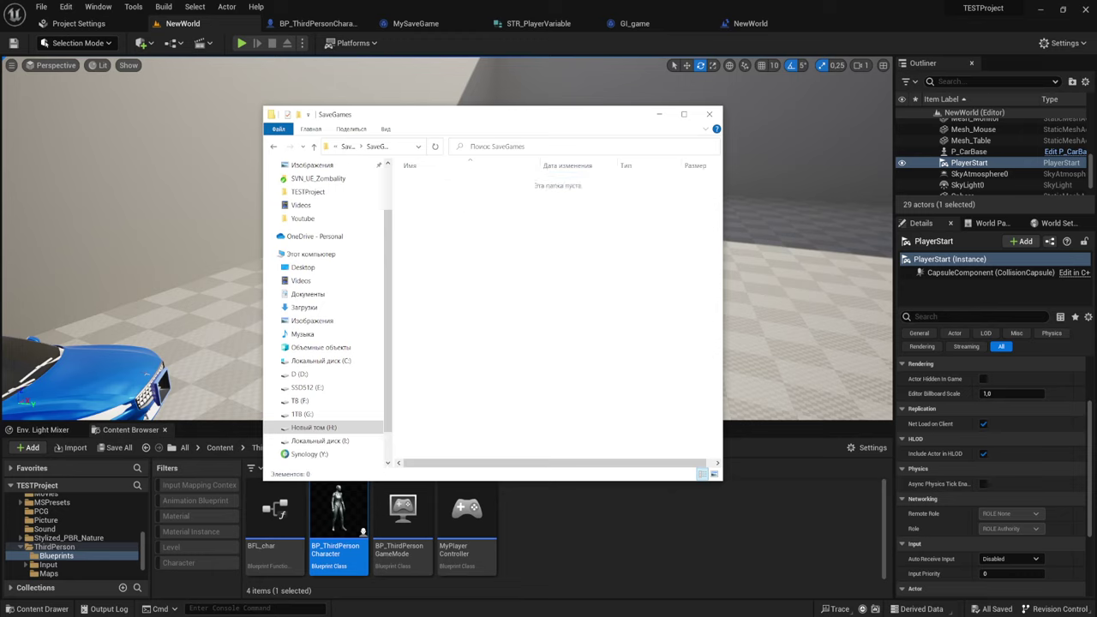
{"action": "left_click", "coordinate": [431, 53]}
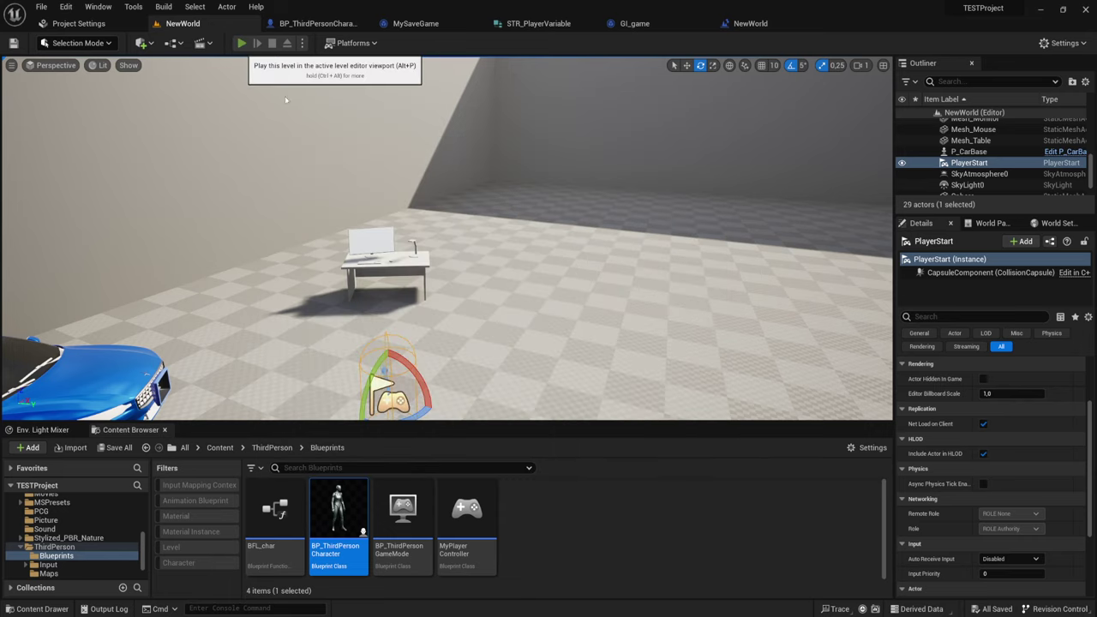
{"action": "left_click", "coordinate": [241, 43]}
{"action": "key", "text": "w"}
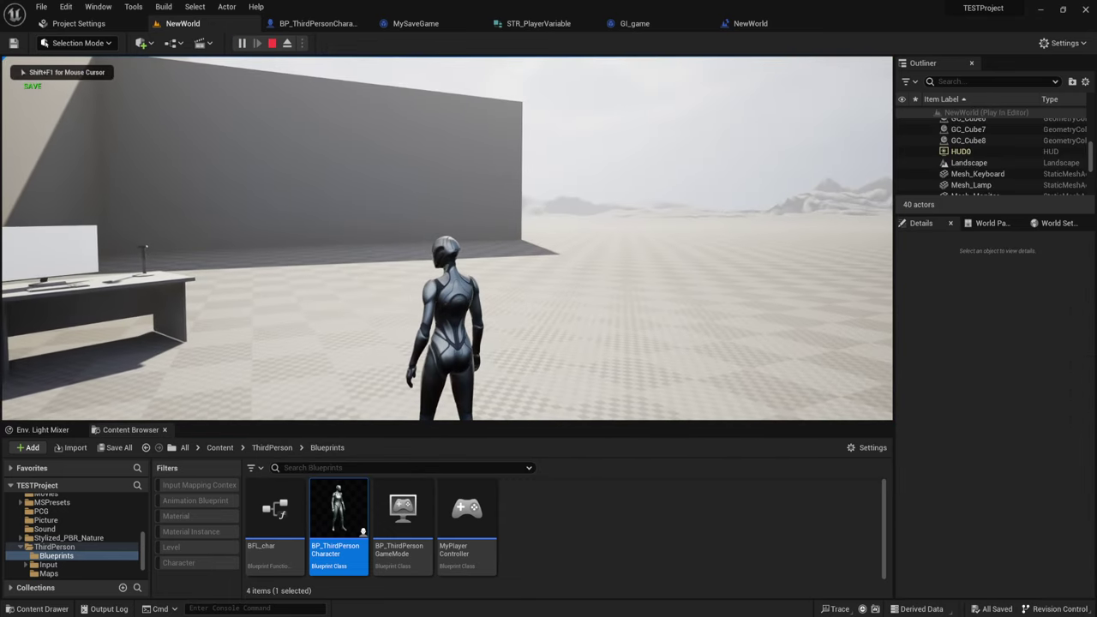
{"action": "key", "text": "w"}
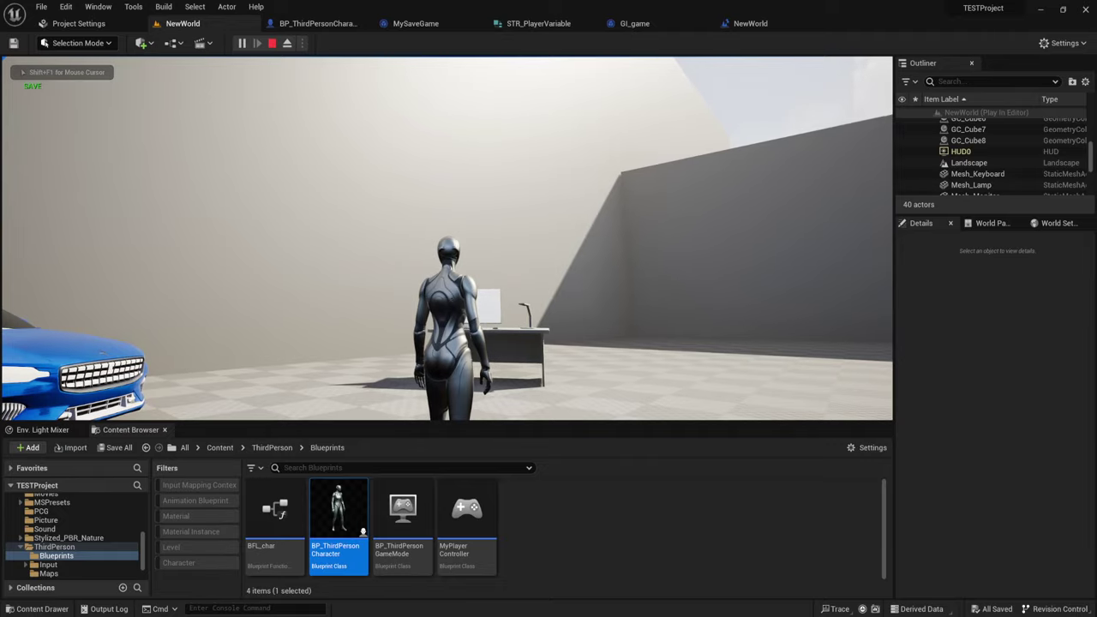
{"action": "key", "text": "w"}
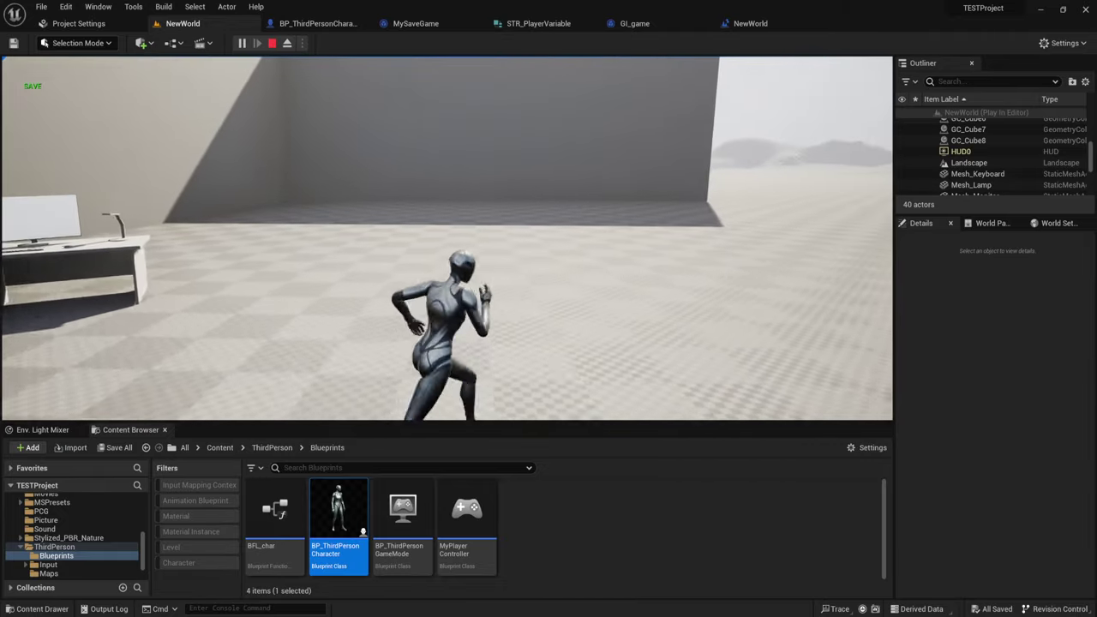
{"action": "key", "text": "w"}
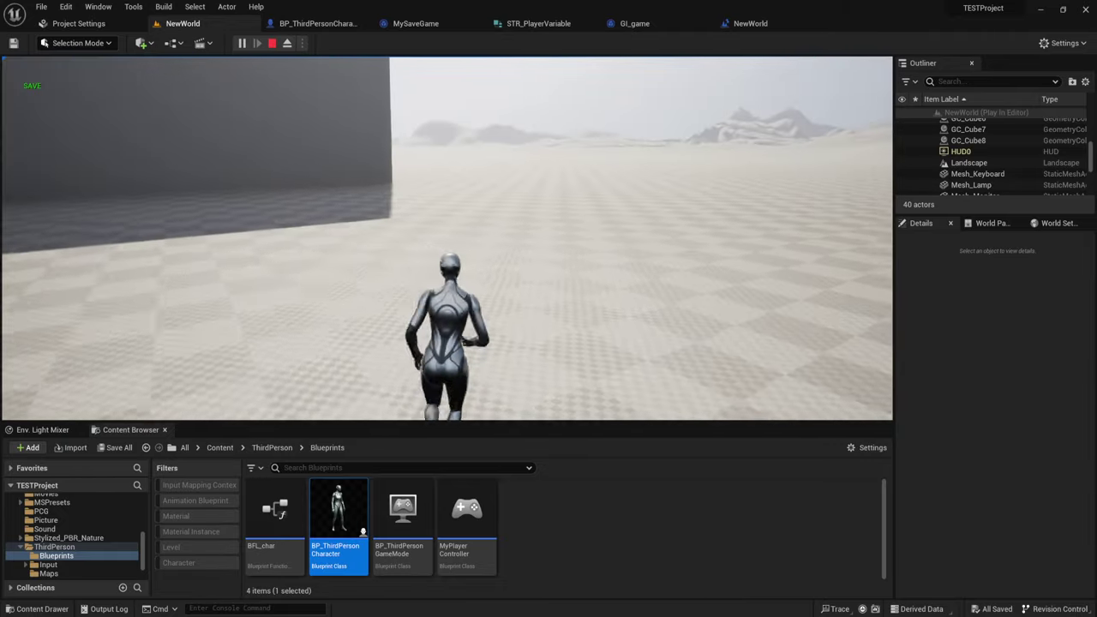
{"action": "key", "text": "w"}
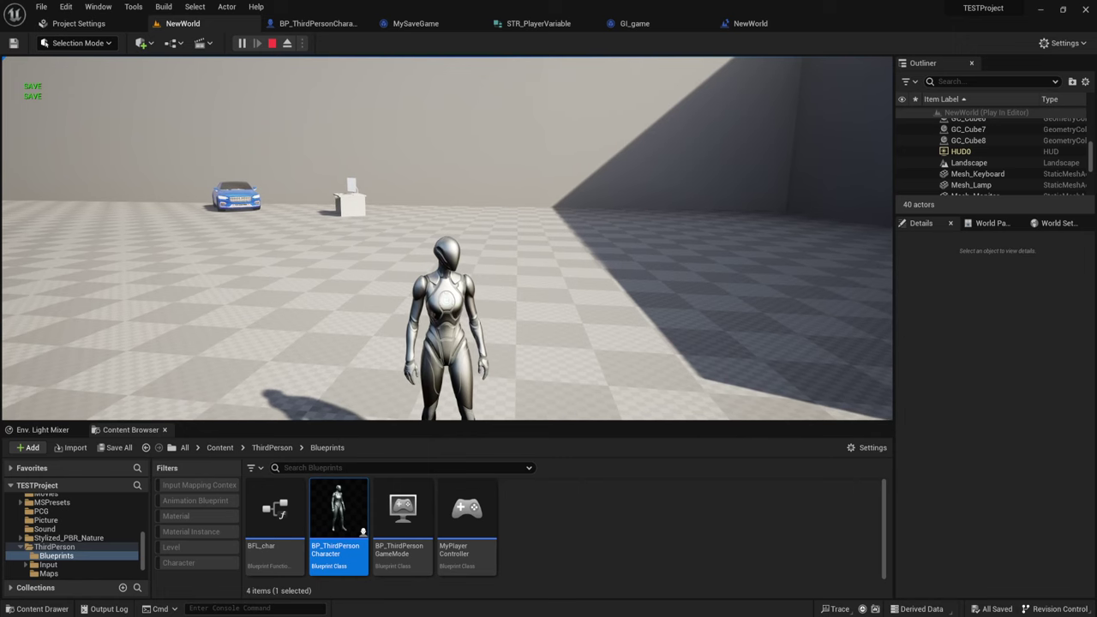
{"action": "key", "text": "Escape"}
{"action": "left_click", "coordinate": [243, 42]}
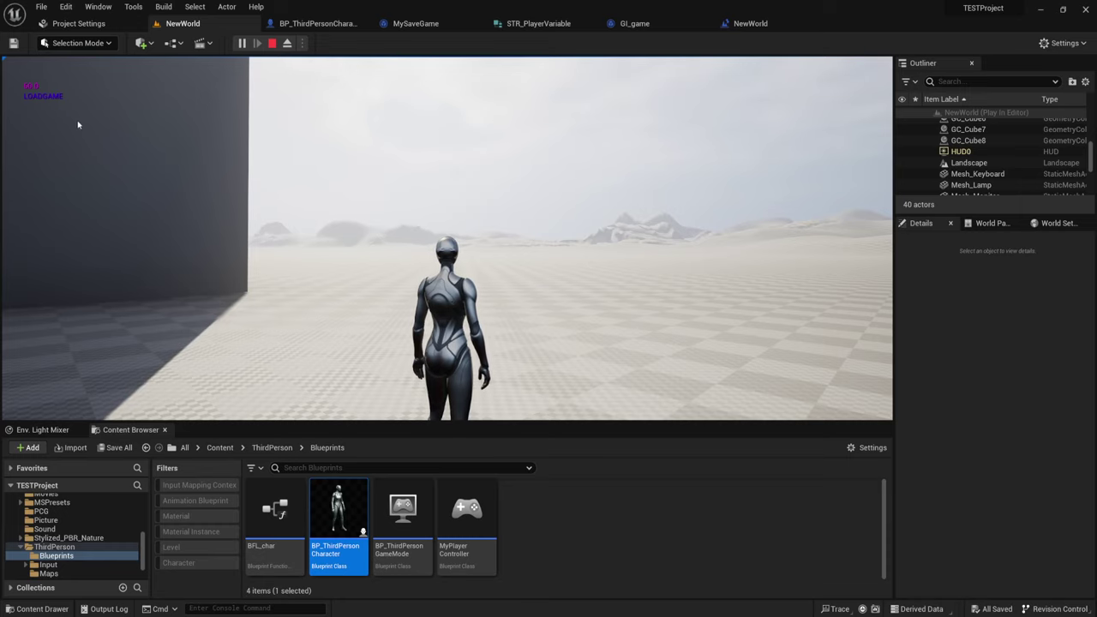
{"action": "left_click", "coordinate": [460, 237]}
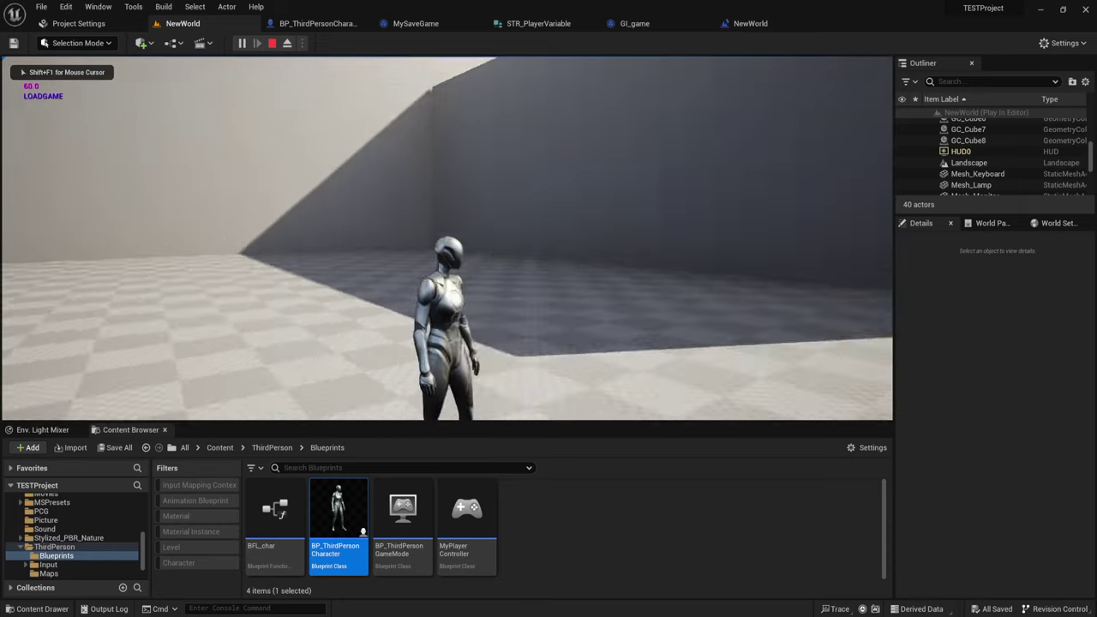
{"action": "key", "text": "w"}
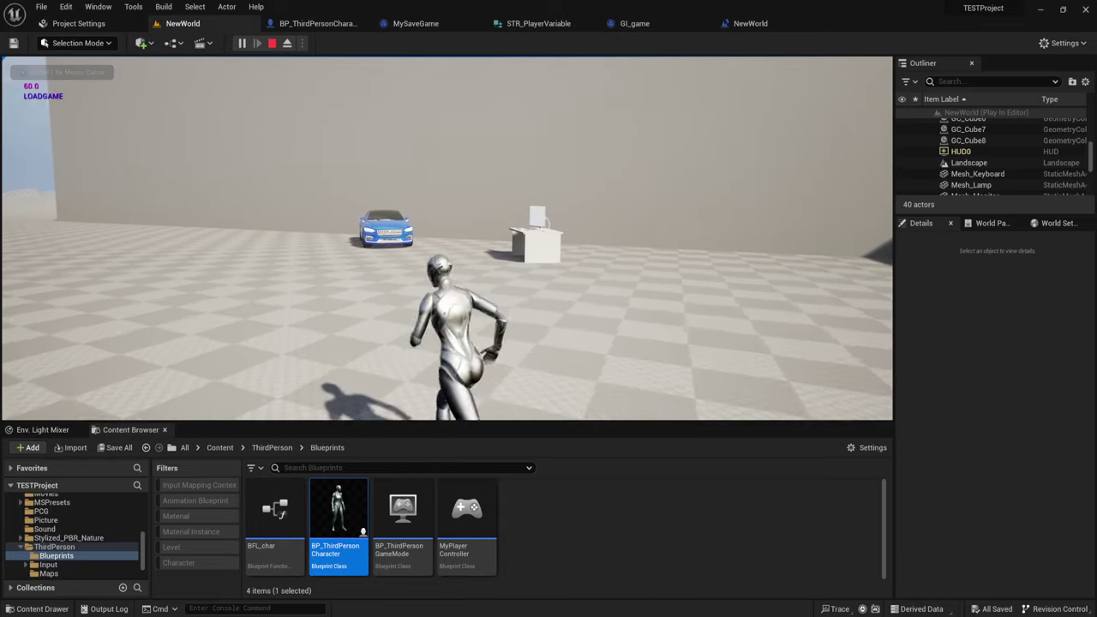
{"action": "key", "text": "Escape"}
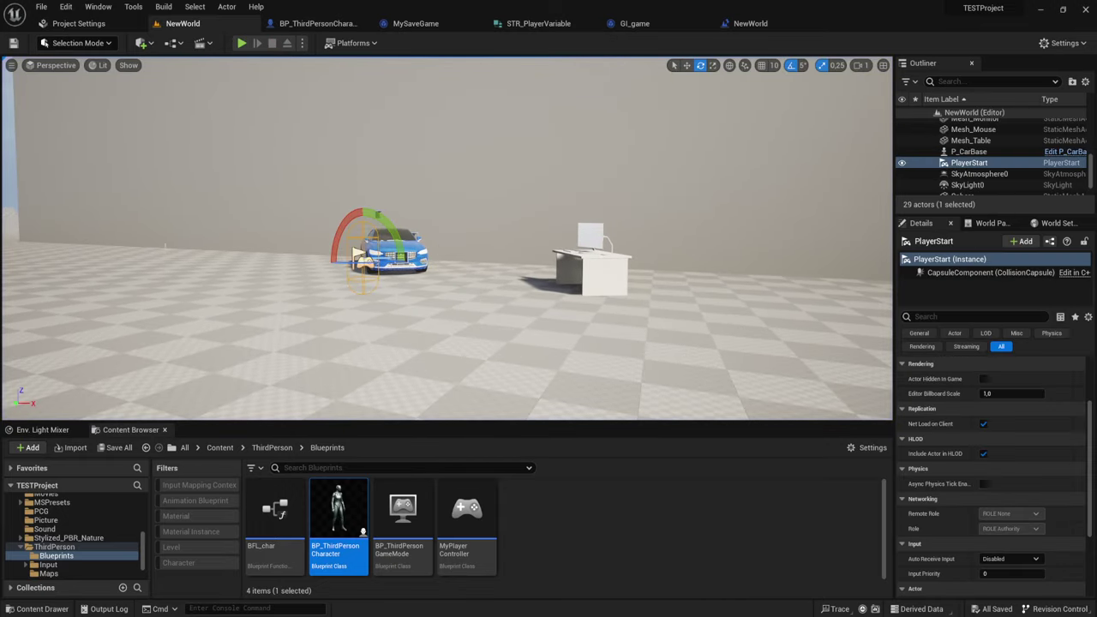
{"action": "left_click", "coordinate": [531, 25]}
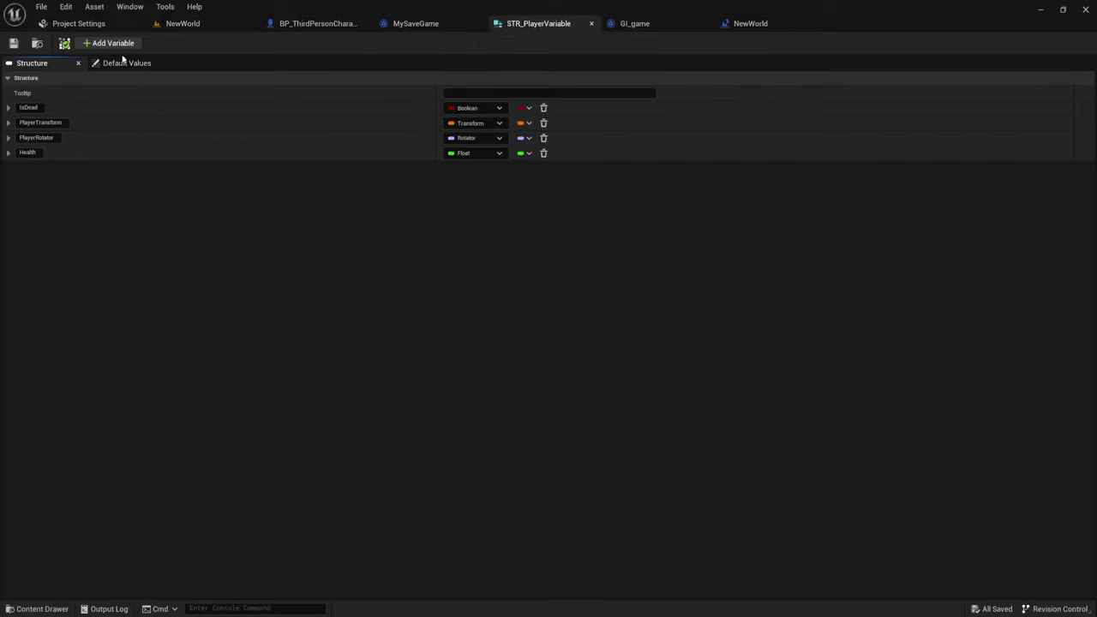
{"action": "left_click", "coordinate": [197, 25]}
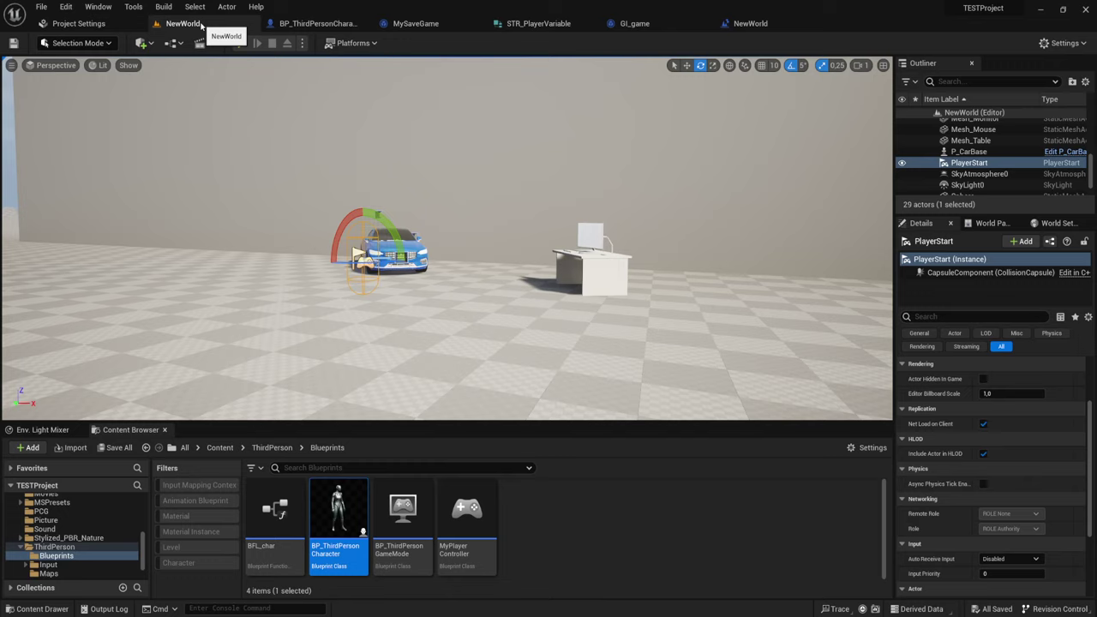